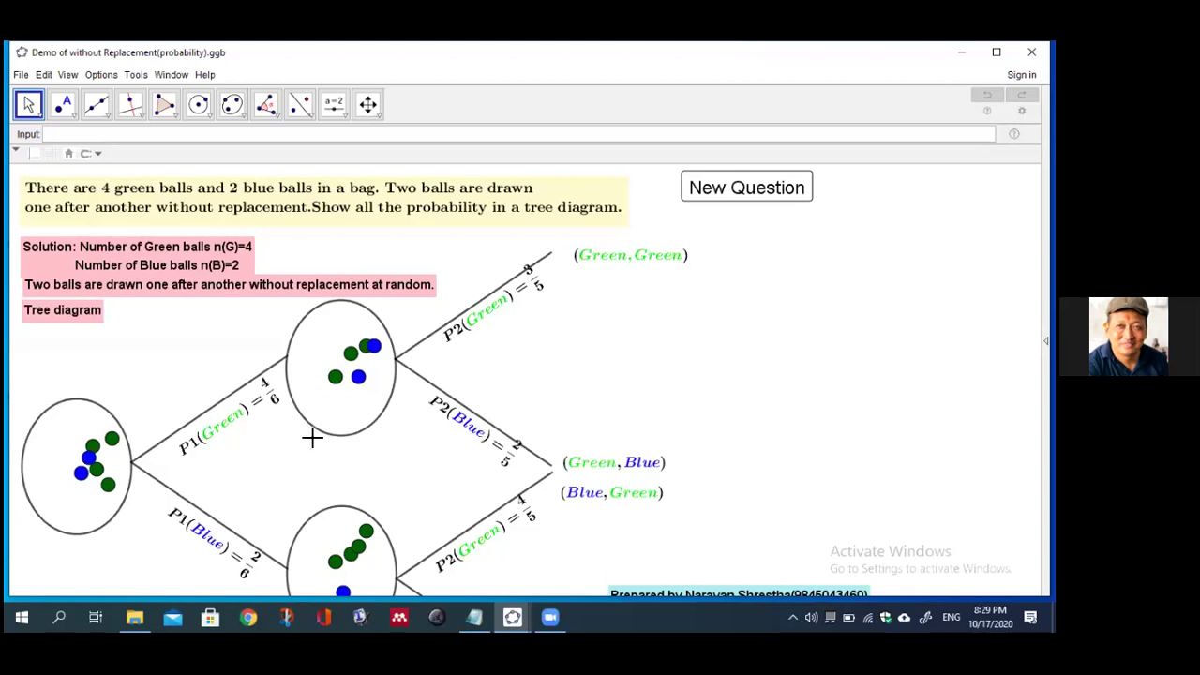
- Move the P1(Green) = 4/6 label down along its branch toward the first circle
{"action": "left_click_drag", "start_coordinate": [192, 412], "coordinate": [138, 429]}
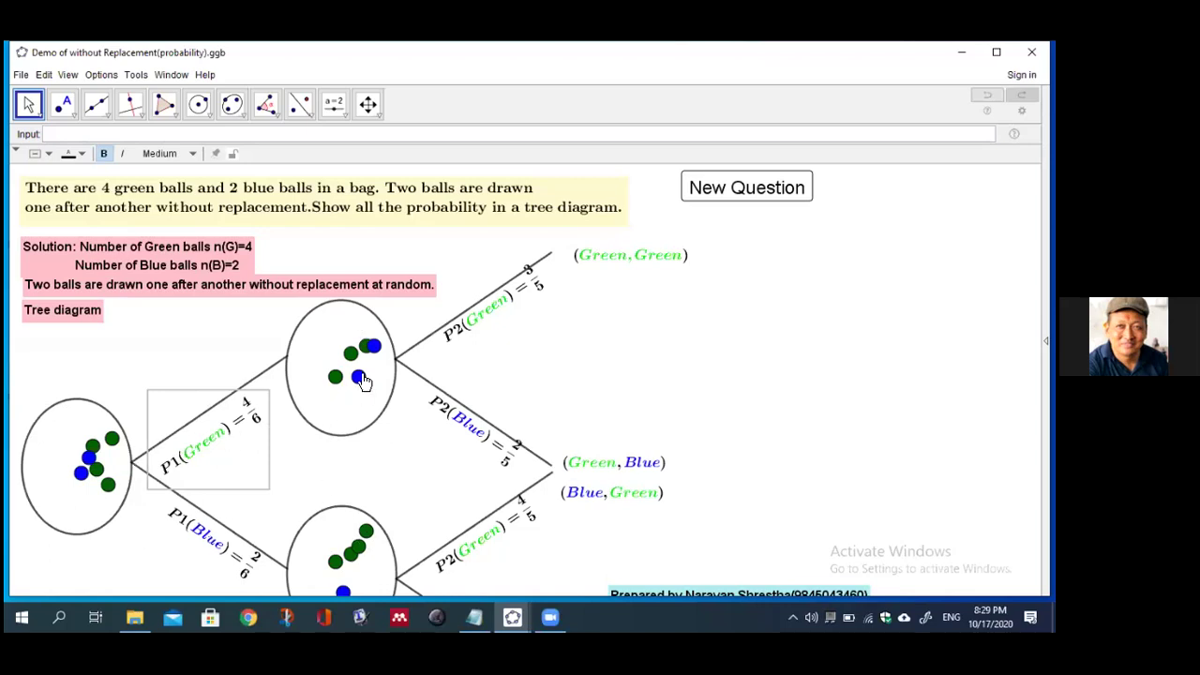
{"action": "left_click", "coordinate": [389, 491]}
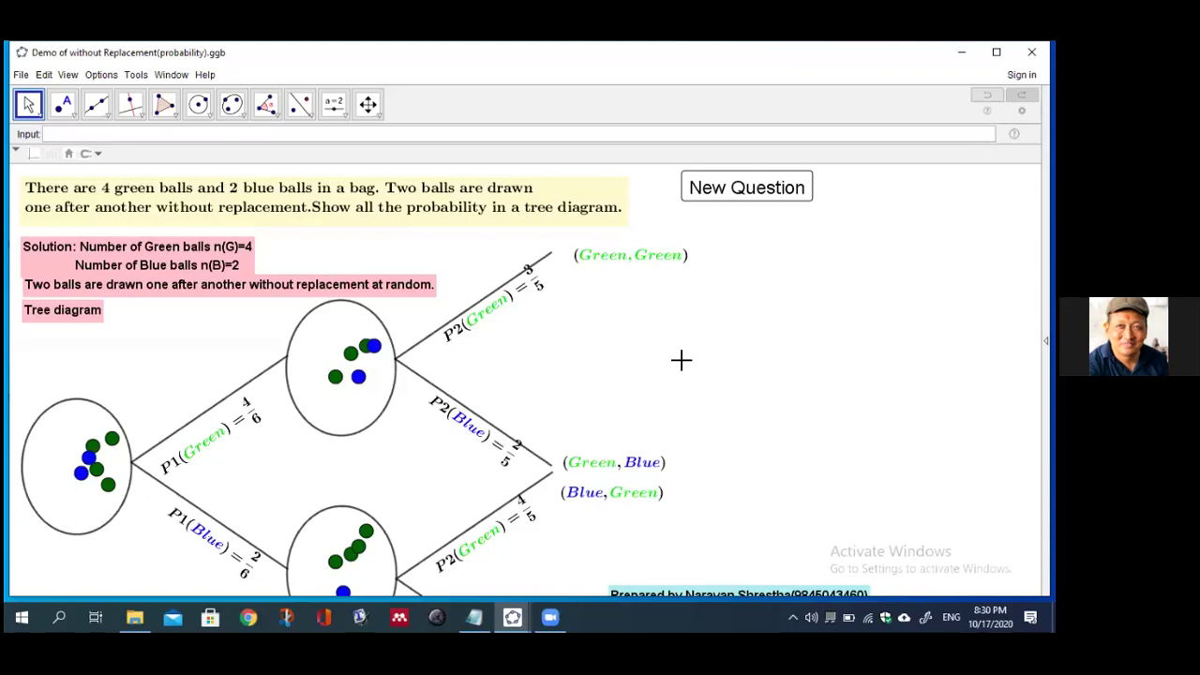
- Close the file "Demo of without Replacement(probability)" without saving and maximize the "tree diagram complete demo" window
{"action": "mouse_move", "coordinate": [523, 615]}
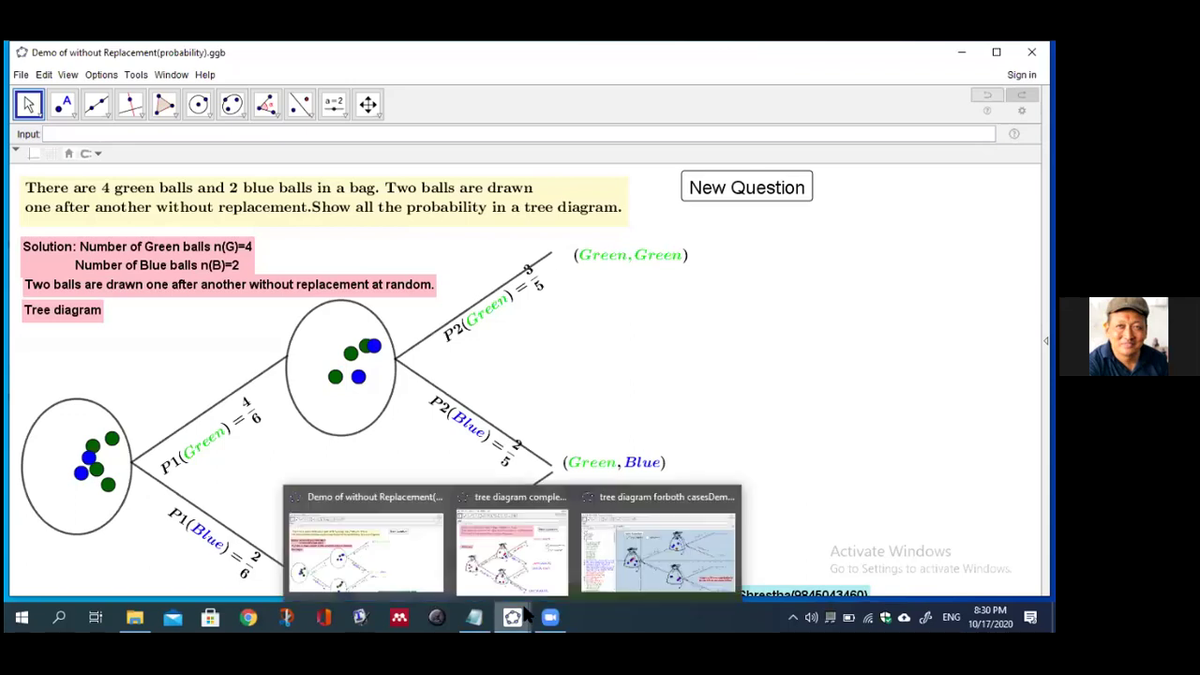
{"action": "left_click", "coordinate": [515, 572]}
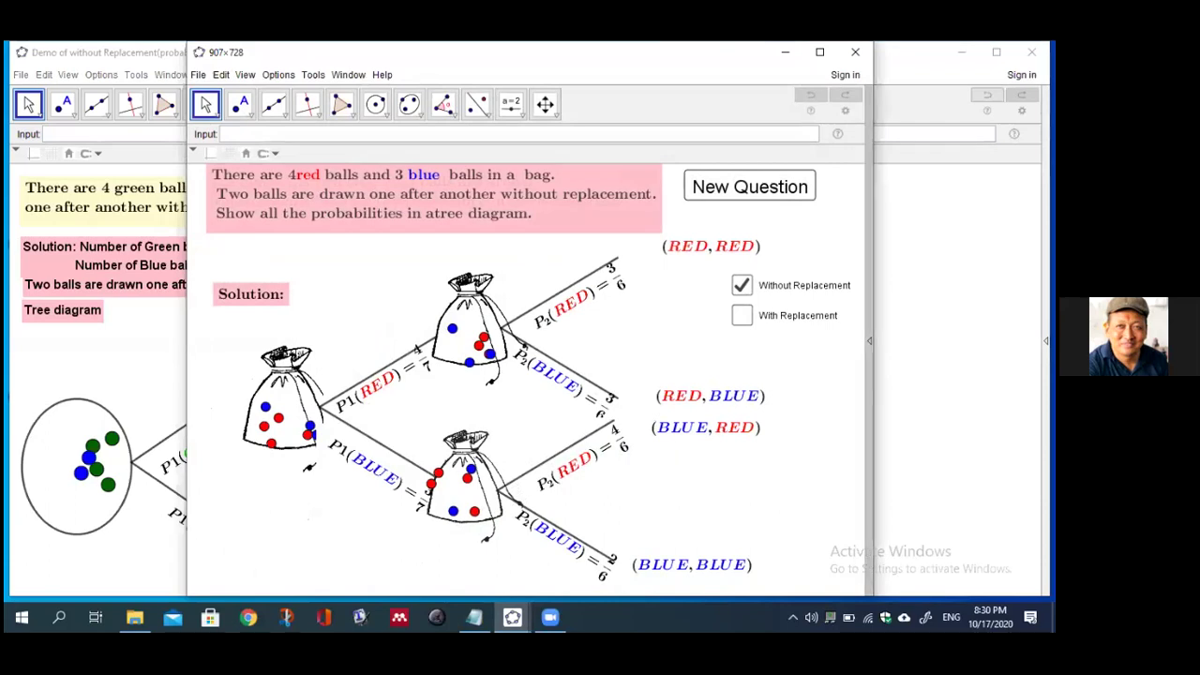
{"action": "left_click", "coordinate": [1032, 53]}
{"action": "left_click", "coordinate": [1032, 53]}
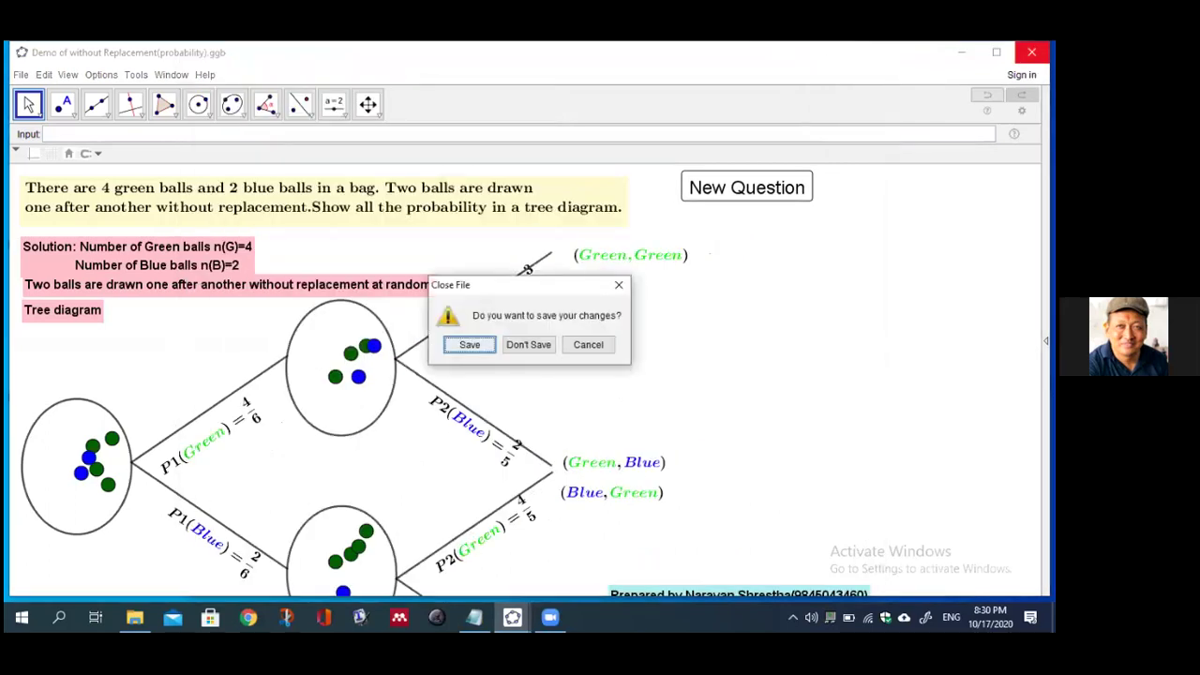
{"action": "left_click", "coordinate": [523, 344]}
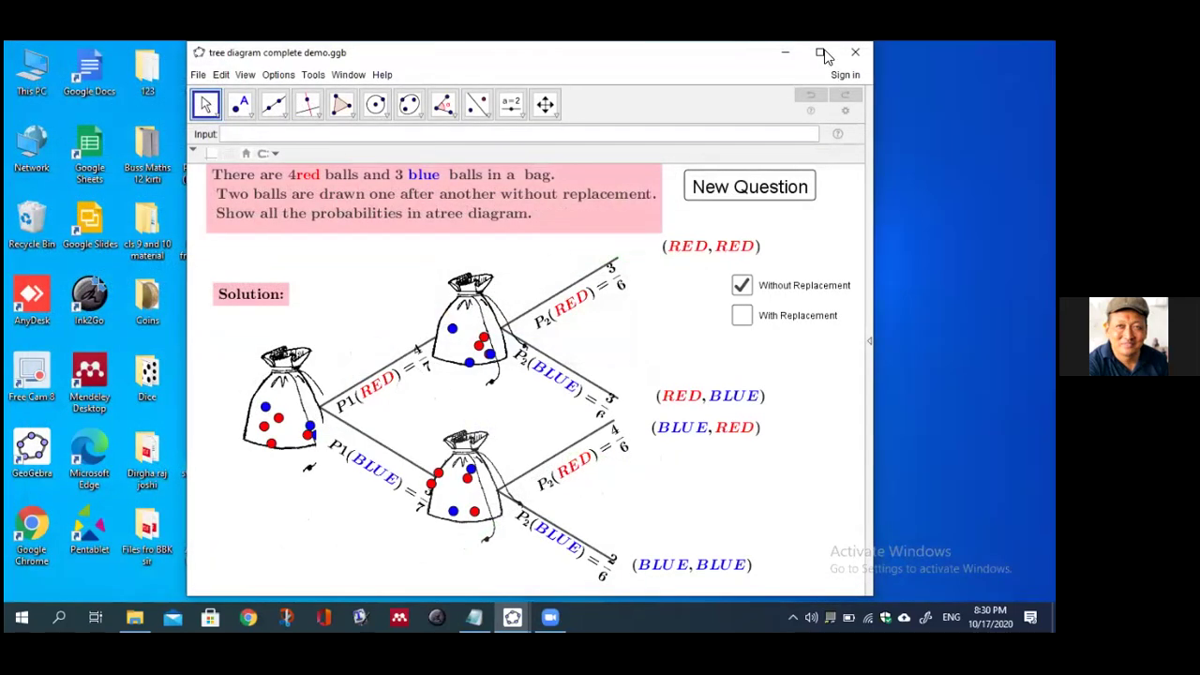
{"action": "left_click", "coordinate": [823, 54]}
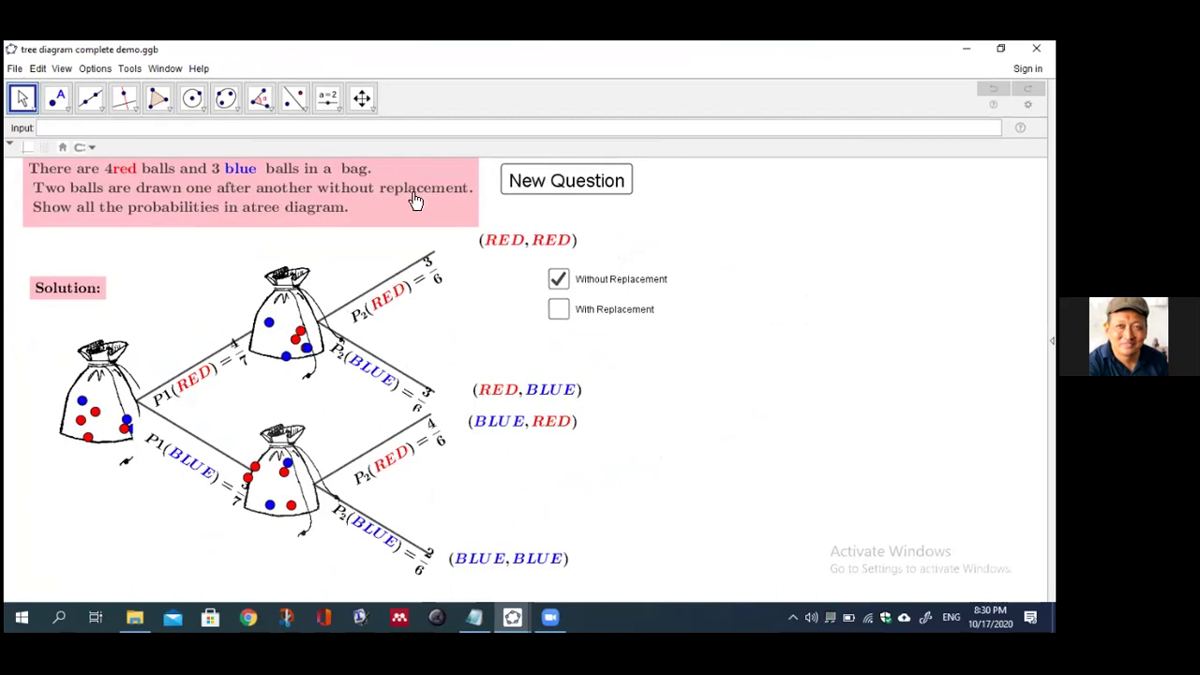
- Generate several new red and blue ball questions and change the tree diagram from Without Replacement to With Replacement
{"action": "left_click", "coordinate": [556, 181]}
{"action": "left_click", "coordinate": [555, 176]}
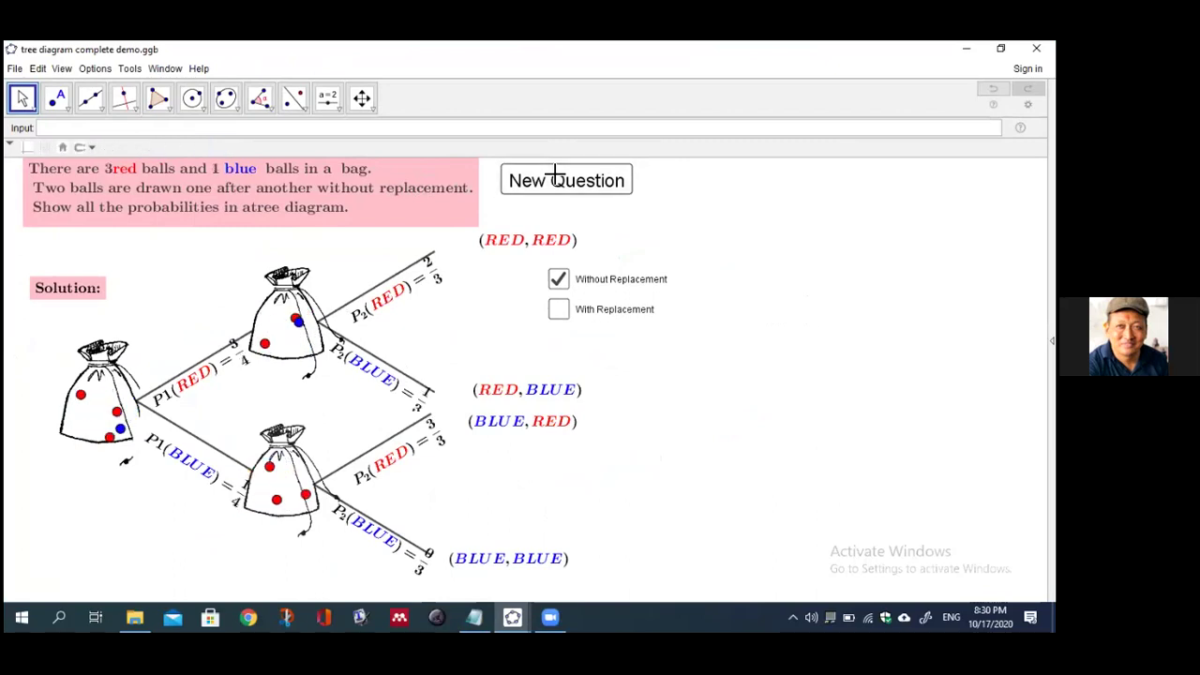
{"action": "left_click", "coordinate": [556, 176]}
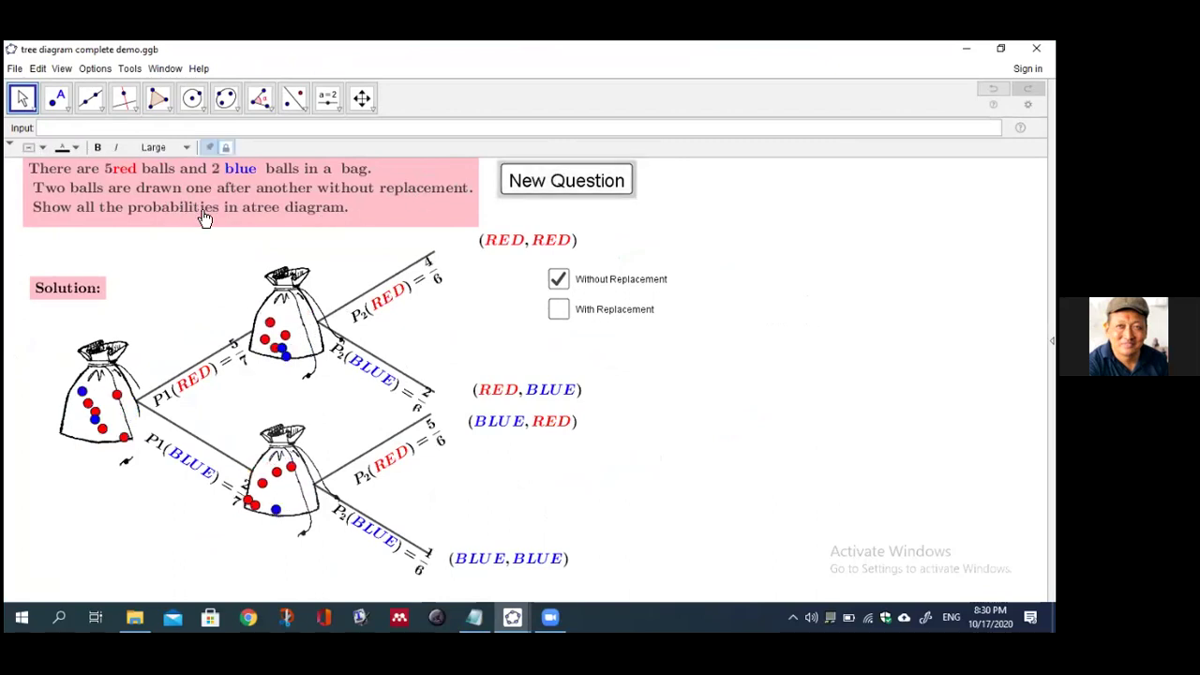
{"action": "left_click", "coordinate": [557, 181]}
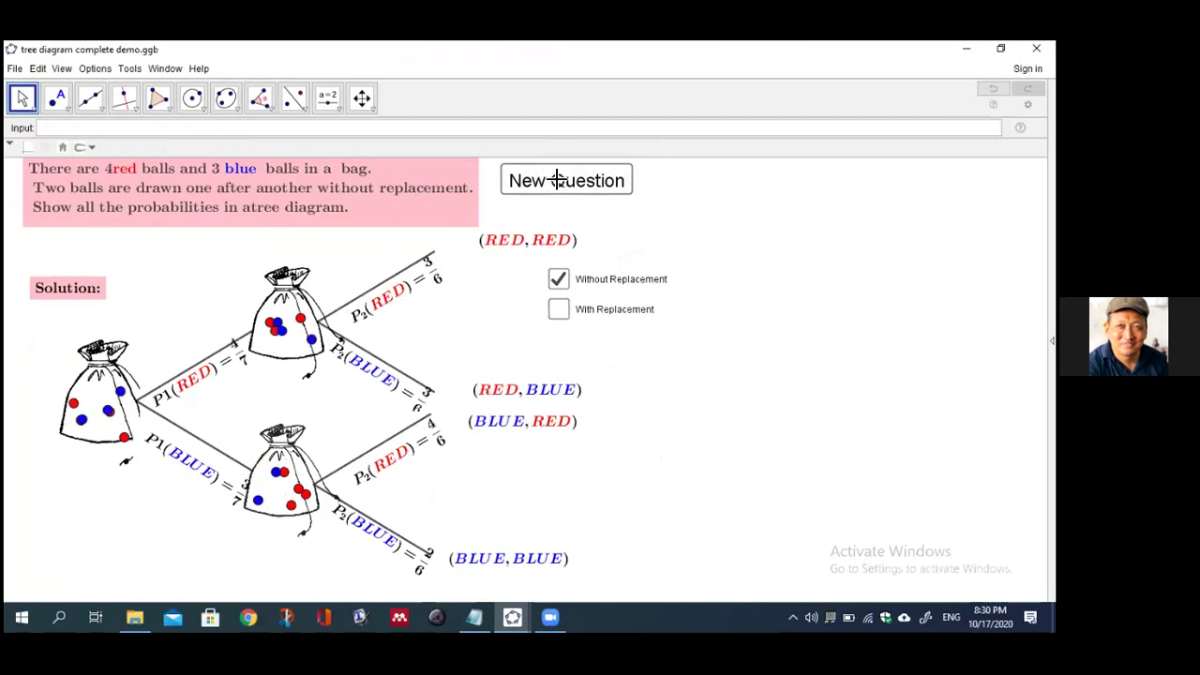
{"action": "left_click", "coordinate": [559, 280]}
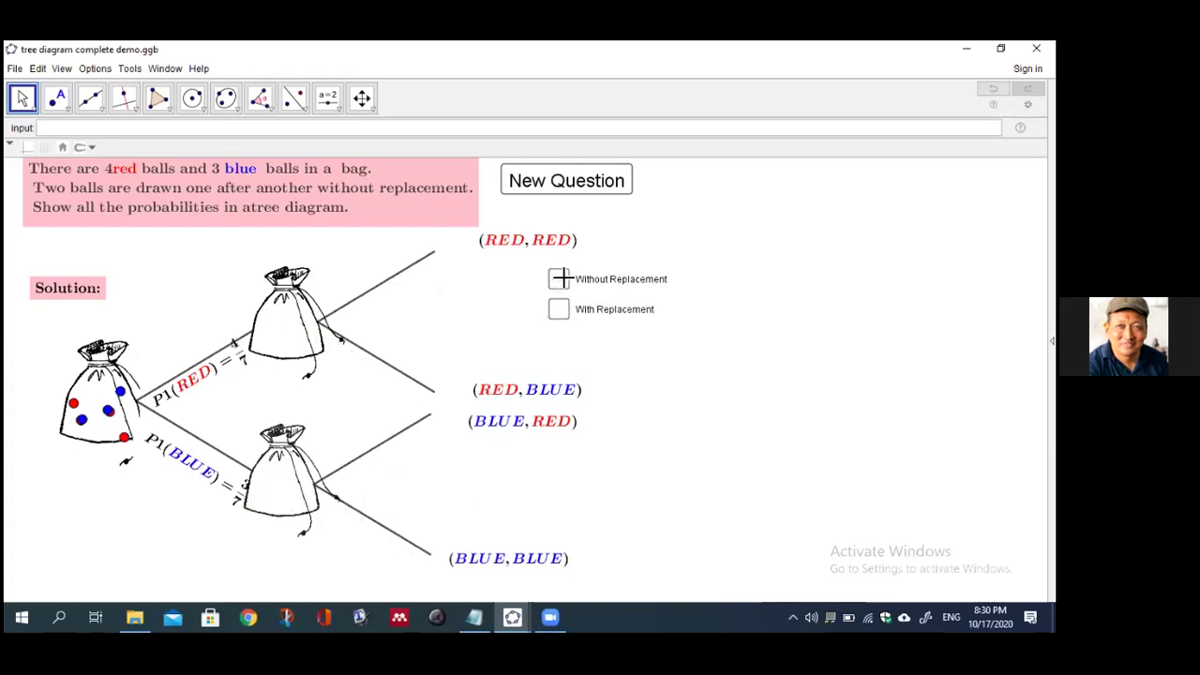
{"action": "left_click", "coordinate": [558, 309]}
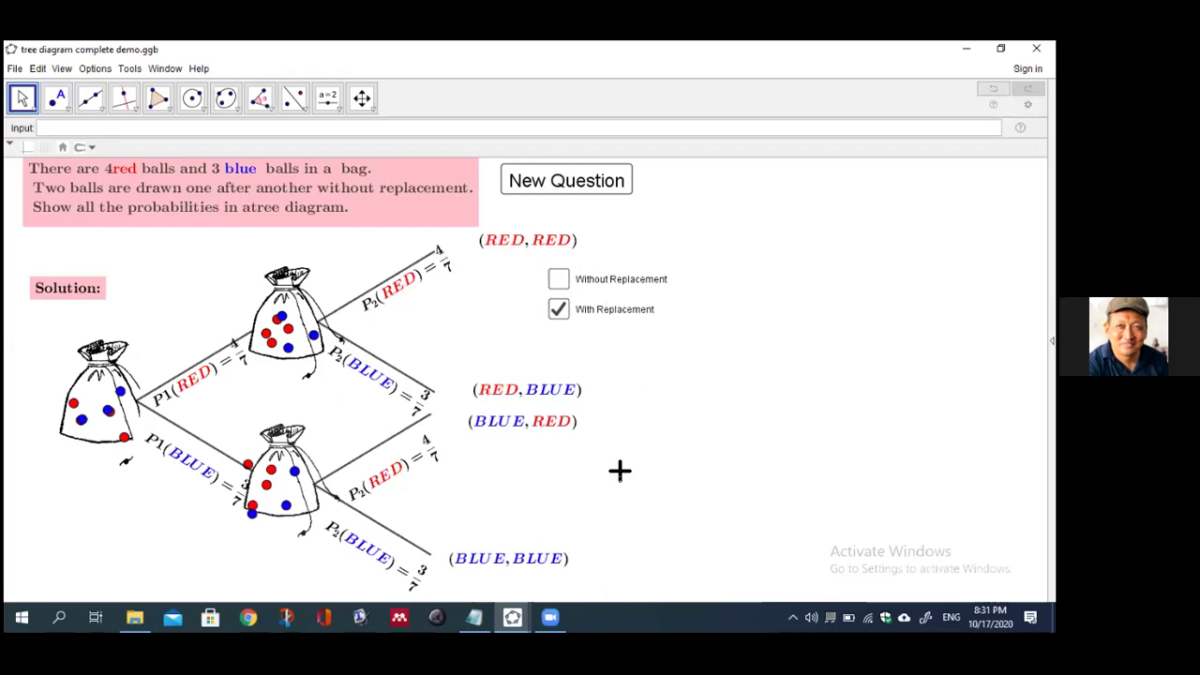
- Switch to the "tree diagram forboth casesDemo final" window and generate the next question
{"action": "mouse_move", "coordinate": [525, 614]}
{"action": "left_click", "coordinate": [582, 561]}
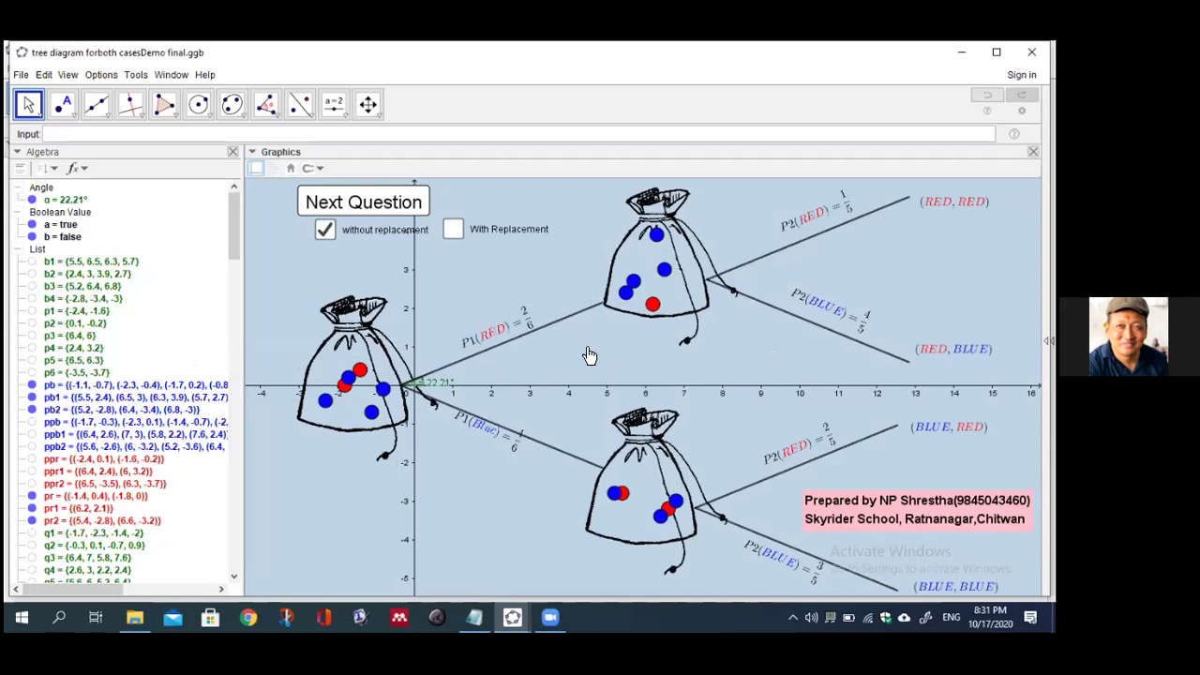
{"action": "left_click", "coordinate": [365, 202]}
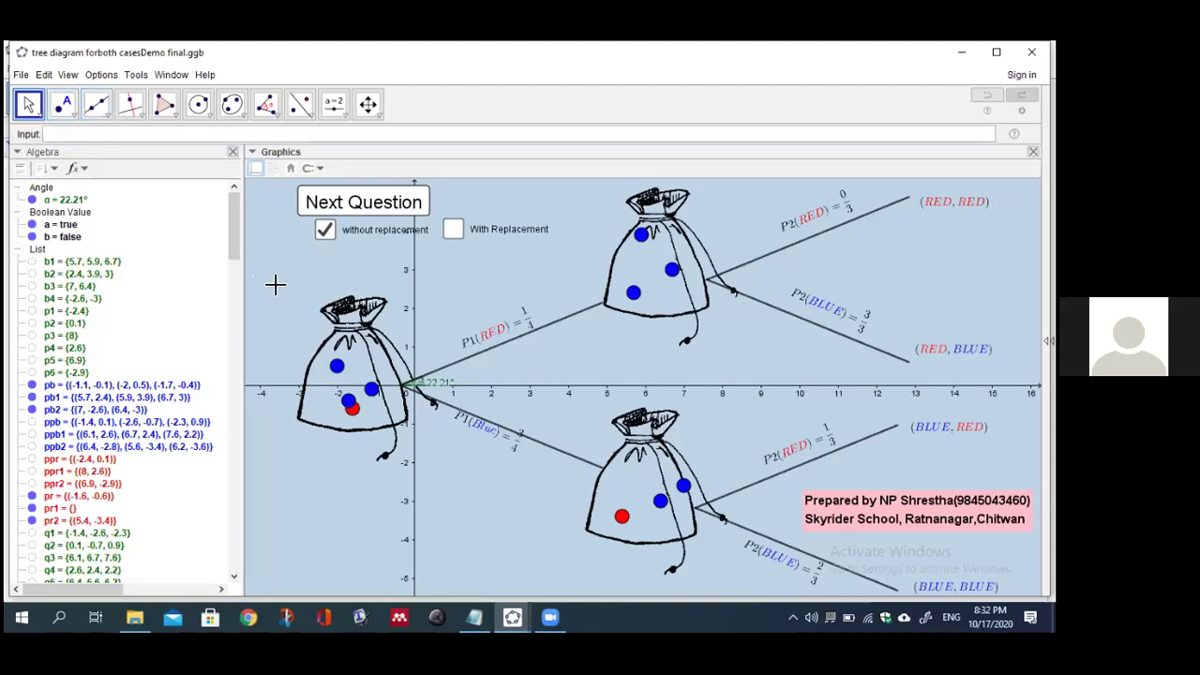
- Replace the demo file with a blank construction, discarding its unsaved changes
{"action": "left_click", "coordinate": [20, 79]}
{"action": "left_click", "coordinate": [49, 294]}
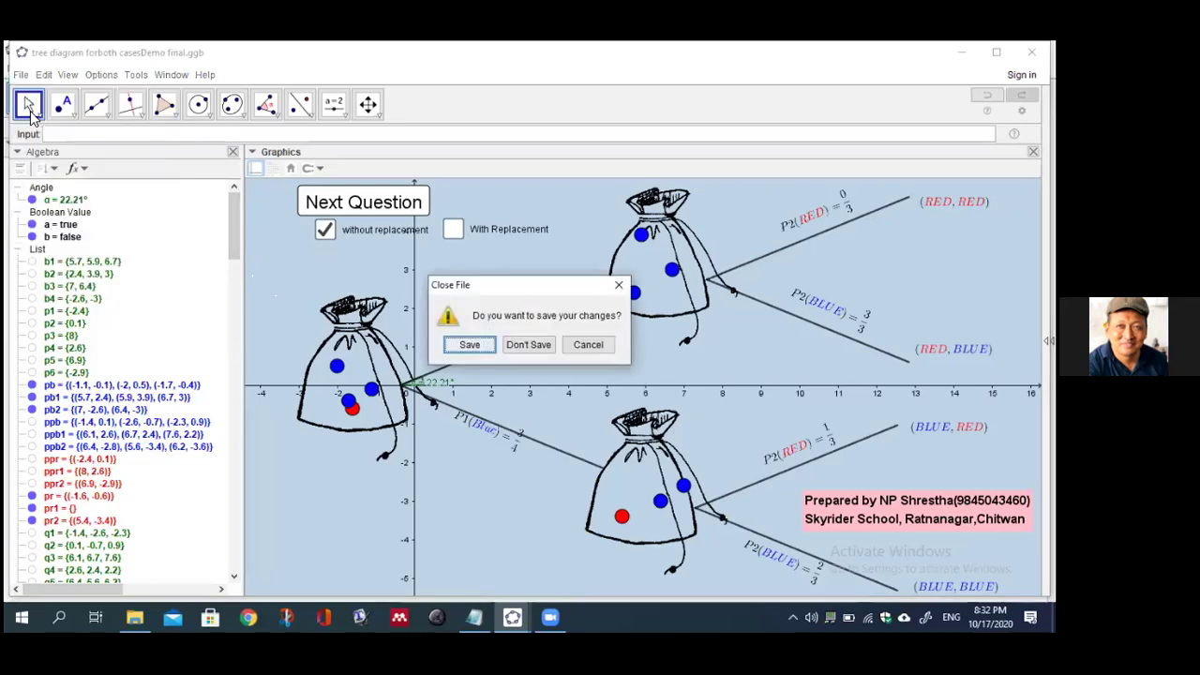
{"action": "left_click", "coordinate": [519, 345]}
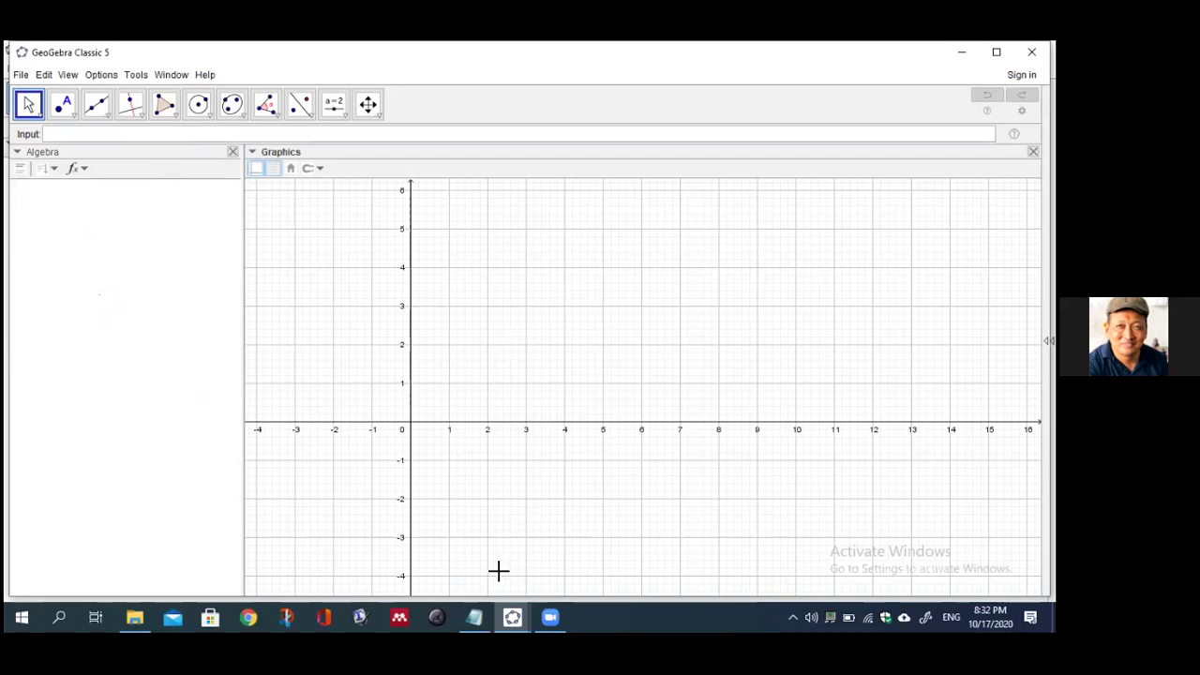
- Review the question about 6 red and 7 blue balls in the Notepad file "note pad stft" and return to GeoGebra
{"action": "mouse_move", "coordinate": [475, 616]}
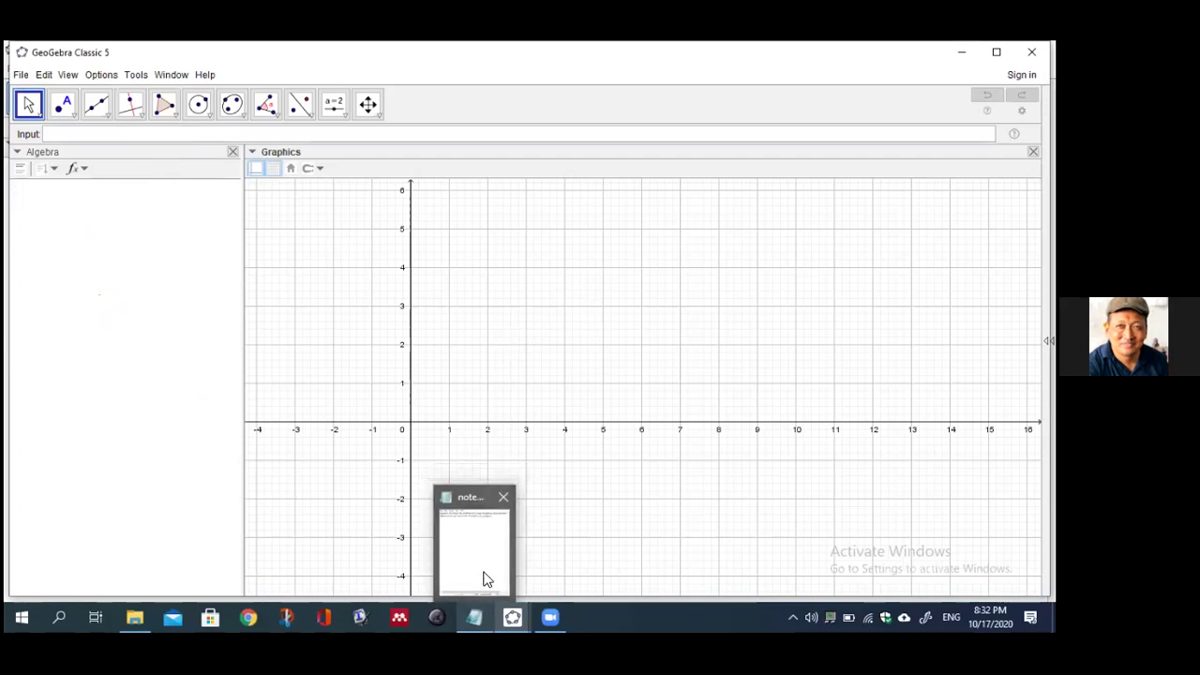
{"action": "left_click", "coordinate": [484, 571]}
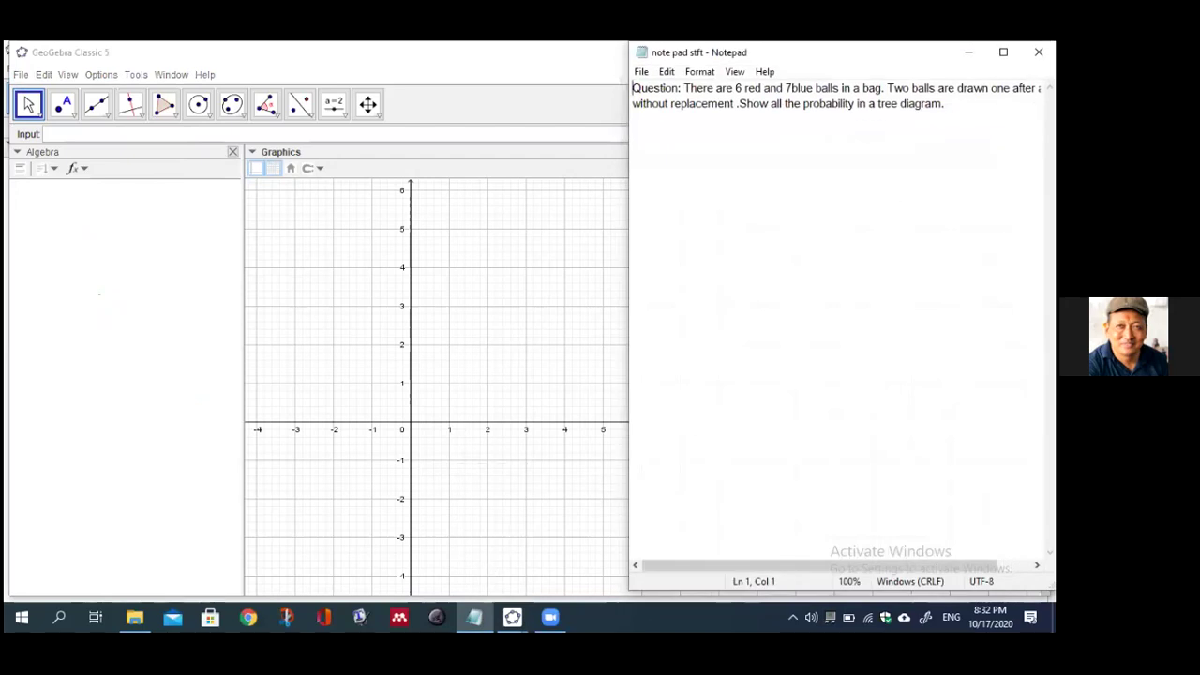
{"action": "left_click_drag", "start_coordinate": [945, 103], "coordinate": [632, 88]}
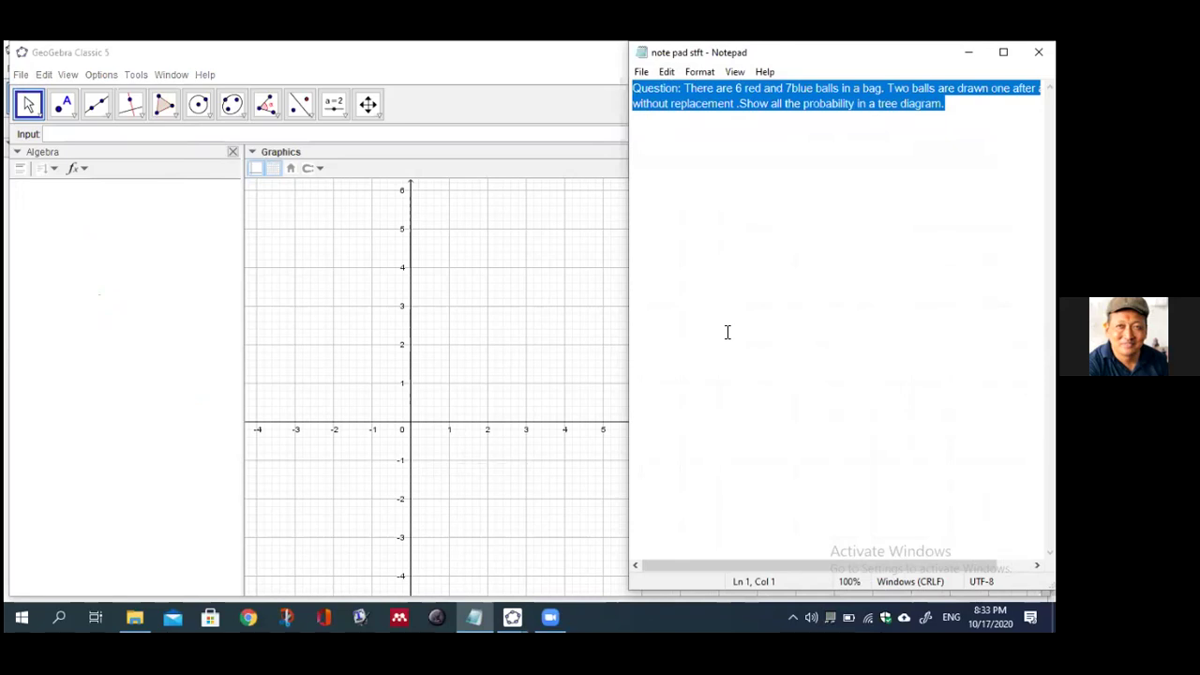
{"action": "left_click", "coordinate": [807, 498]}
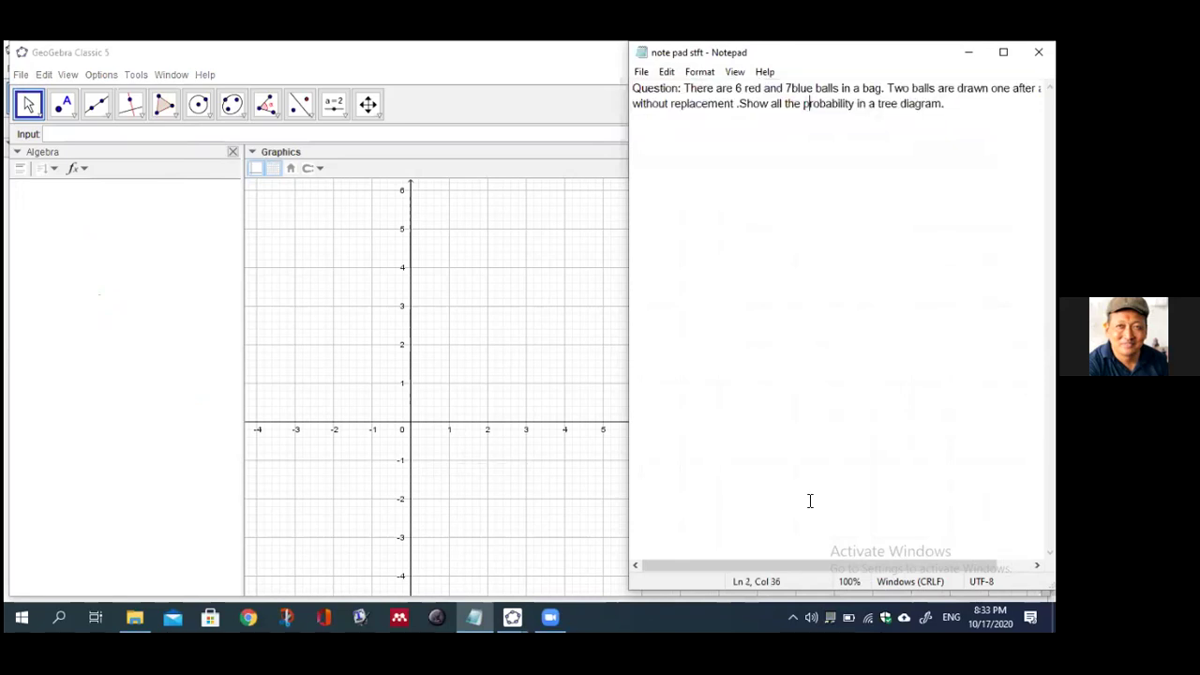
{"action": "left_click", "coordinate": [586, 551]}
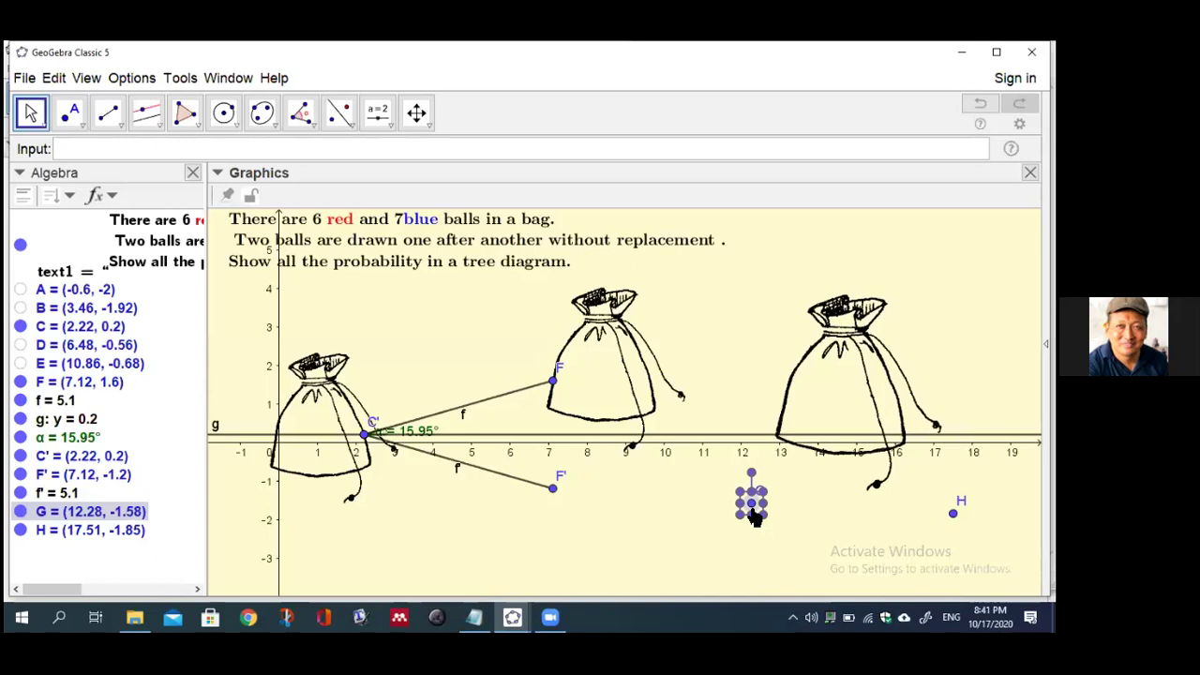
- Shrink the third bag image with its corner points G and H and place it at point F' below the second bag
{"action": "left_click_drag", "start_coordinate": [756, 519], "coordinate": [781, 519]}
{"action": "left_click_drag", "start_coordinate": [954, 513], "coordinate": [939, 507]}
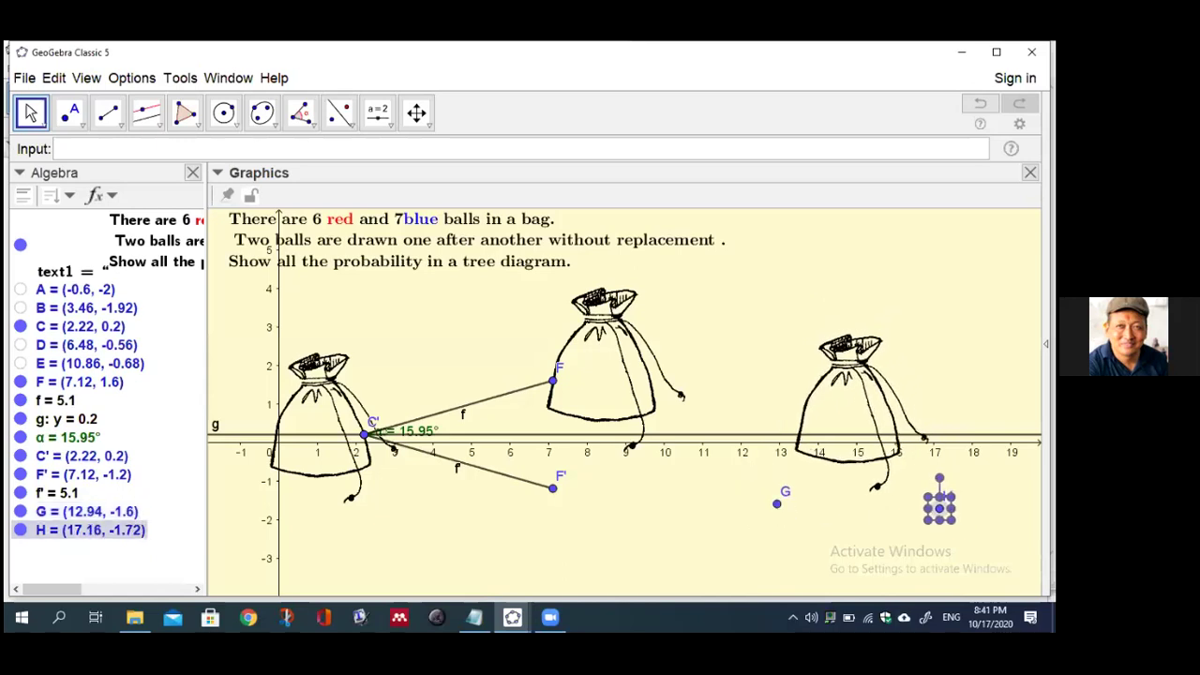
{"action": "left_click_drag", "start_coordinate": [844, 433], "coordinate": [611, 521]}
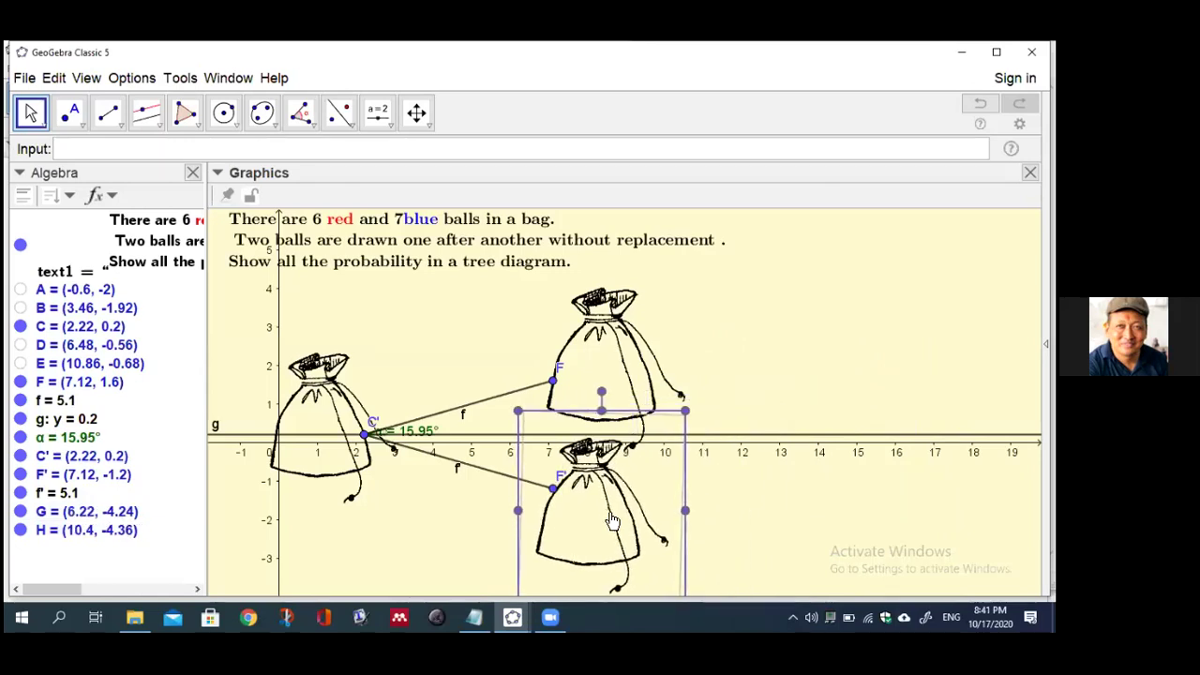
{"action": "left_click", "coordinate": [800, 464]}
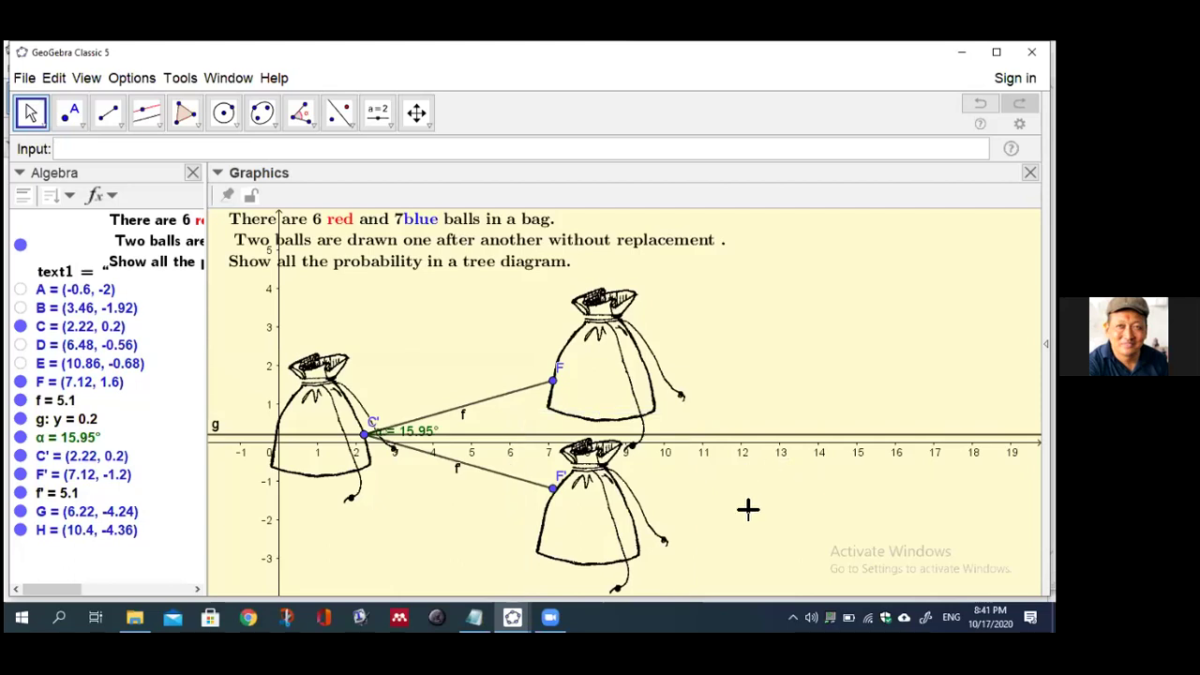
- Hide points G, H and C' in the drawing and select point F'
{"action": "left_click", "coordinate": [20, 512]}
{"action": "left_click", "coordinate": [20, 530]}
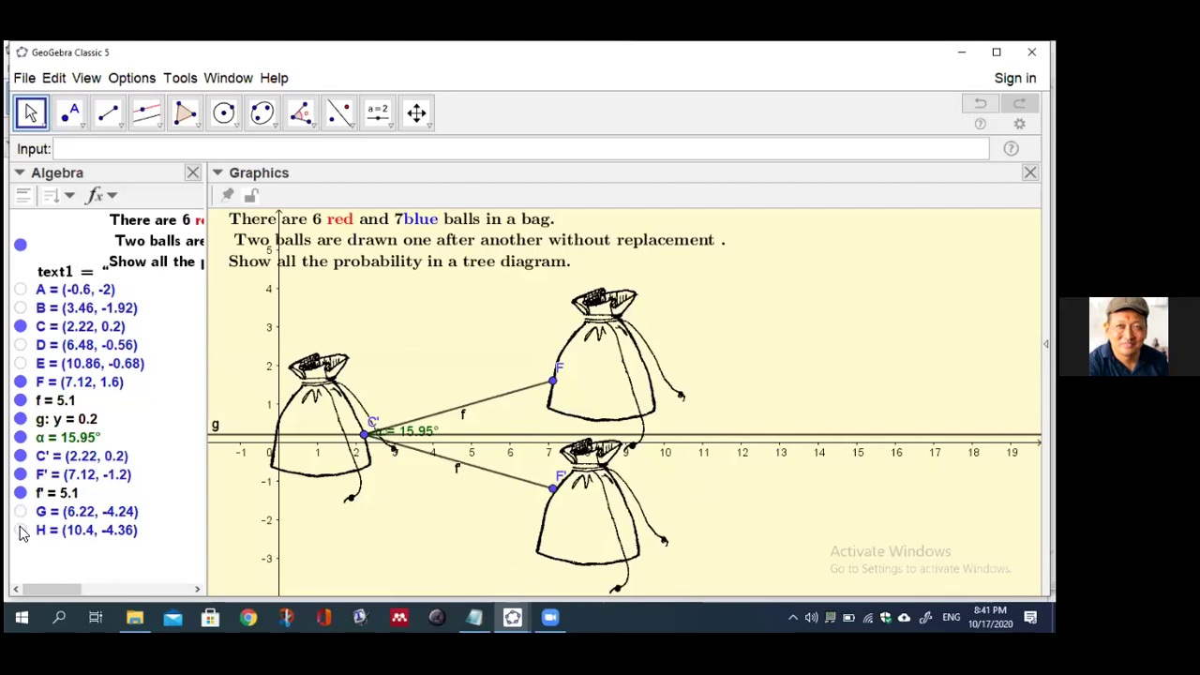
{"action": "left_click", "coordinate": [23, 457]}
{"action": "left_click", "coordinate": [553, 489]}
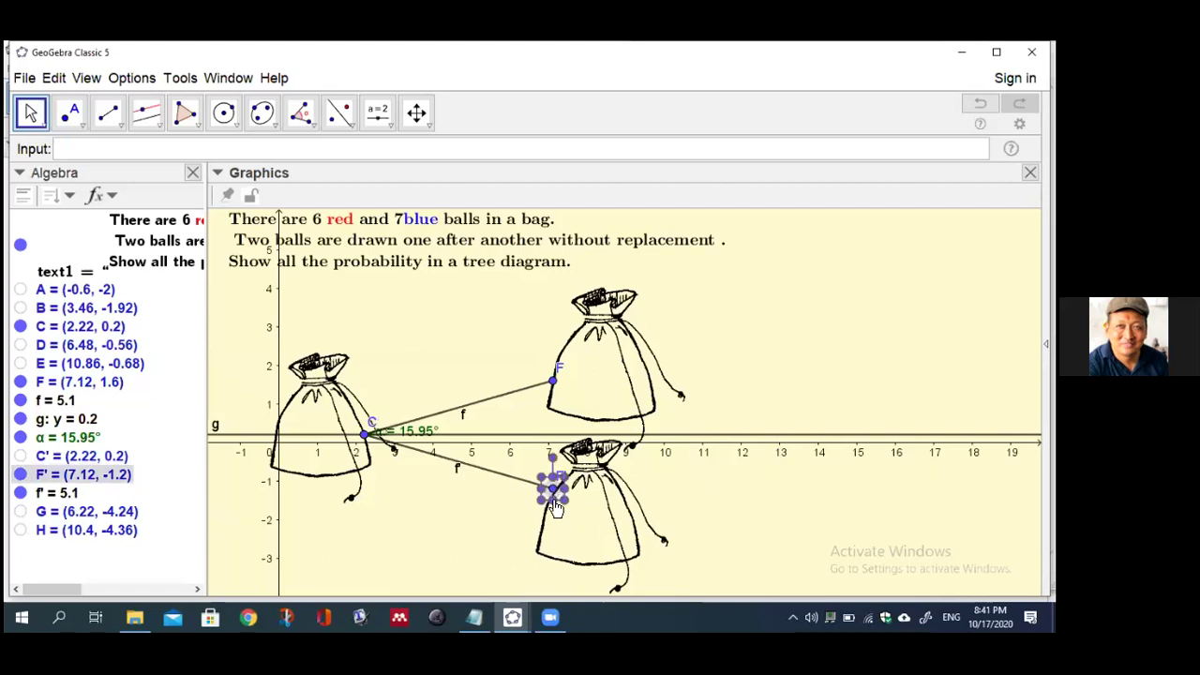
- Nudge the lower bag image up about 0.2 units so its outline meets point F'
{"action": "left_click", "coordinate": [677, 511]}
{"action": "left_click_drag", "start_coordinate": [608, 516], "coordinate": [610, 508]}
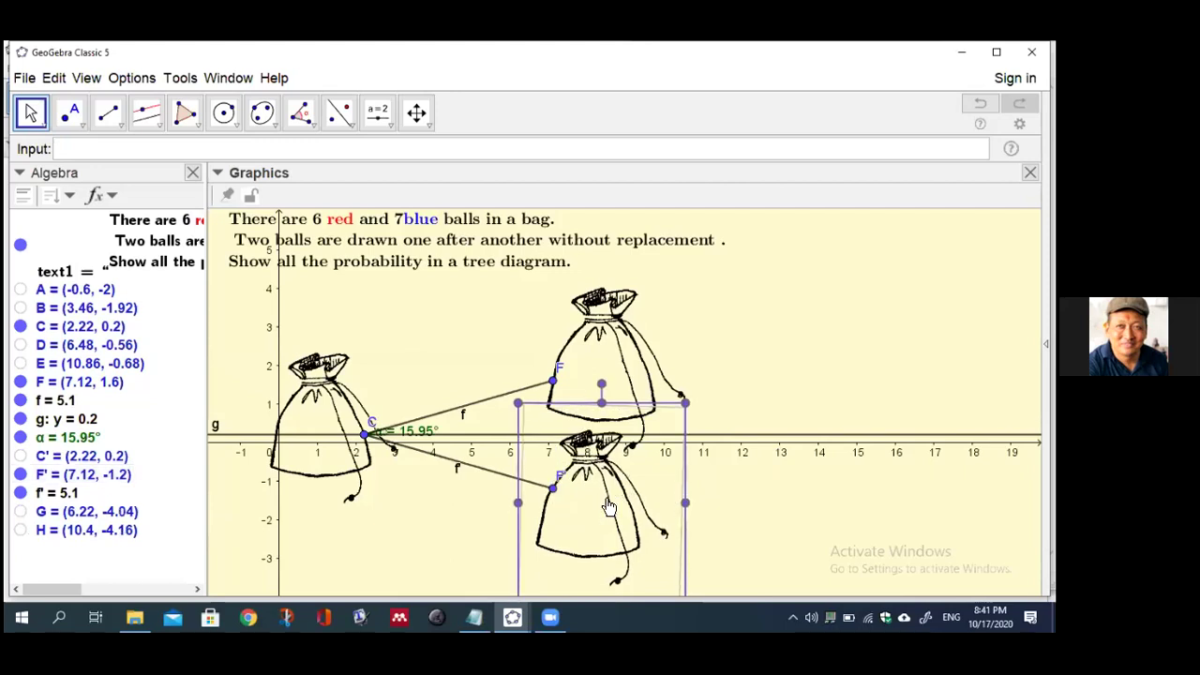
{"action": "left_click", "coordinate": [718, 495]}
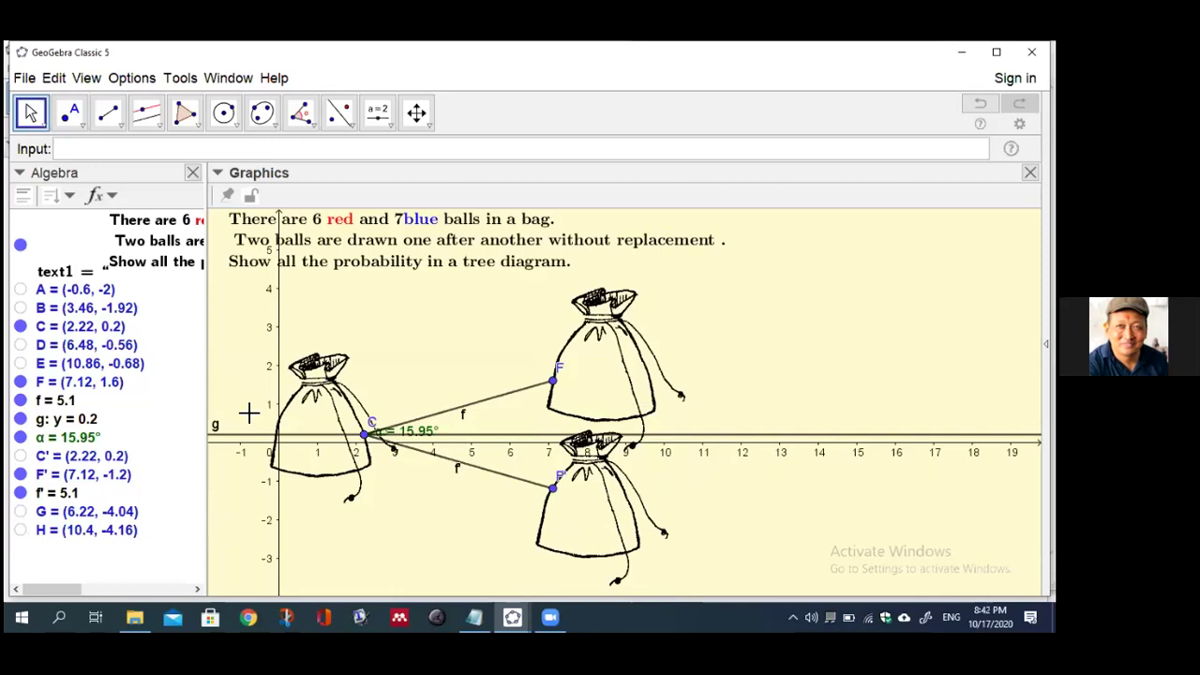
- Hide line g and angle α, and sort the algebra objects by Object Type
{"action": "left_click", "coordinate": [20, 419]}
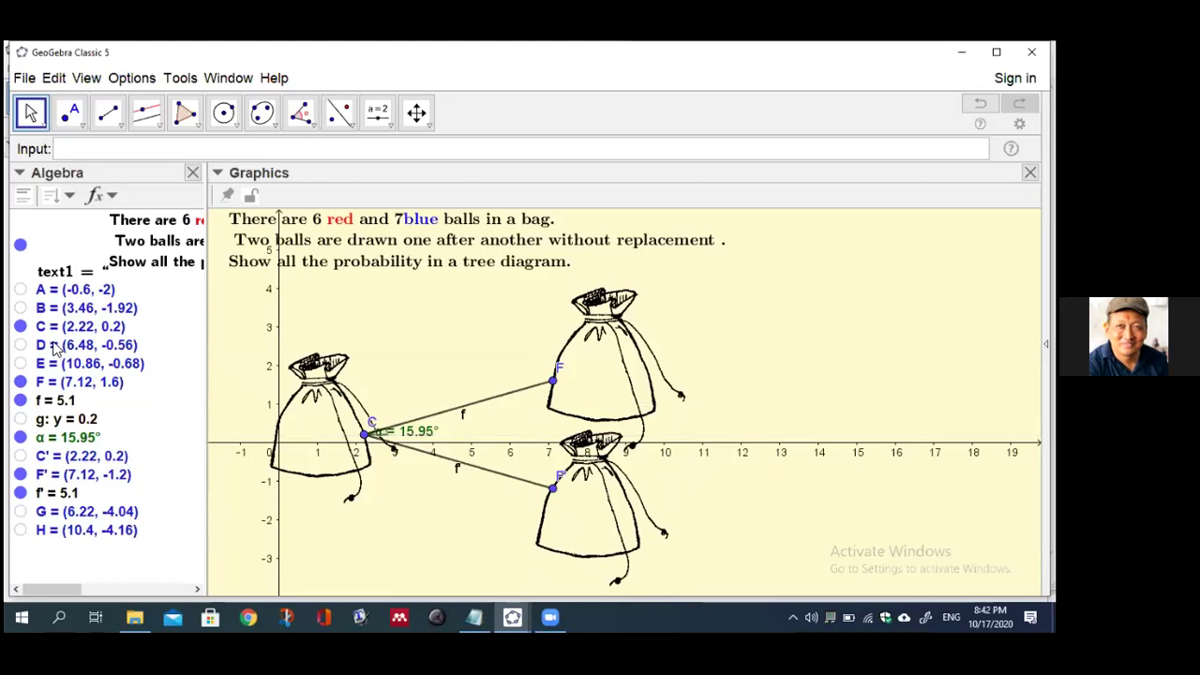
{"action": "left_click", "coordinate": [71, 196]}
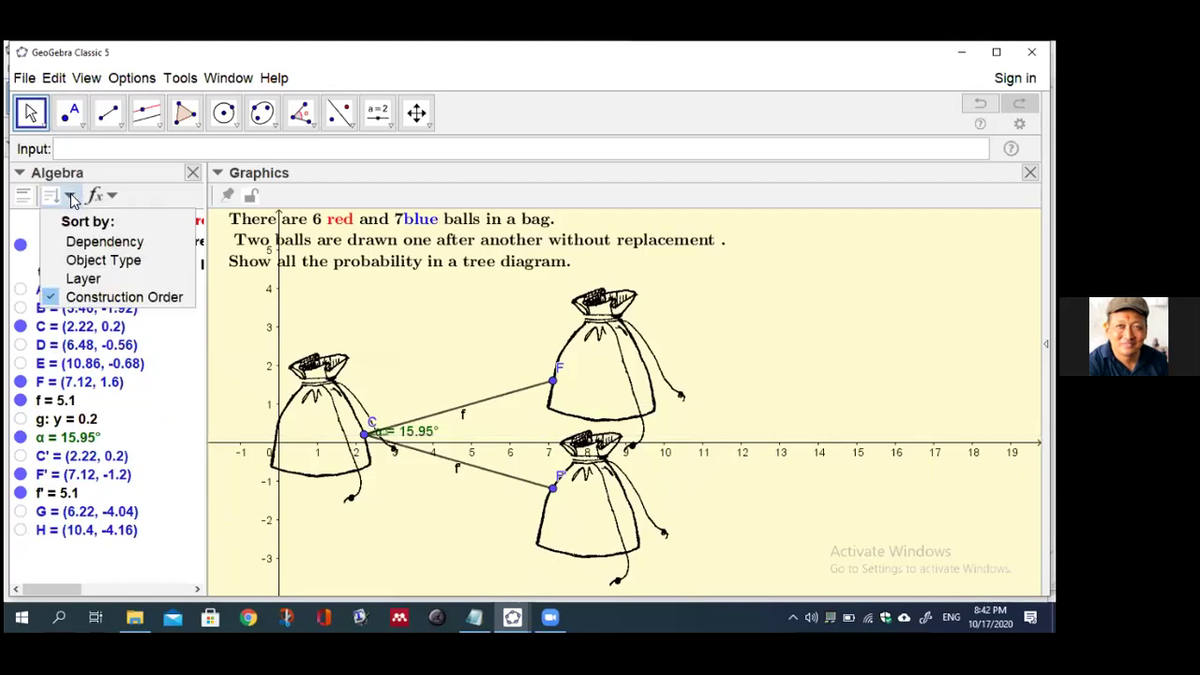
{"action": "left_click", "coordinate": [93, 260]}
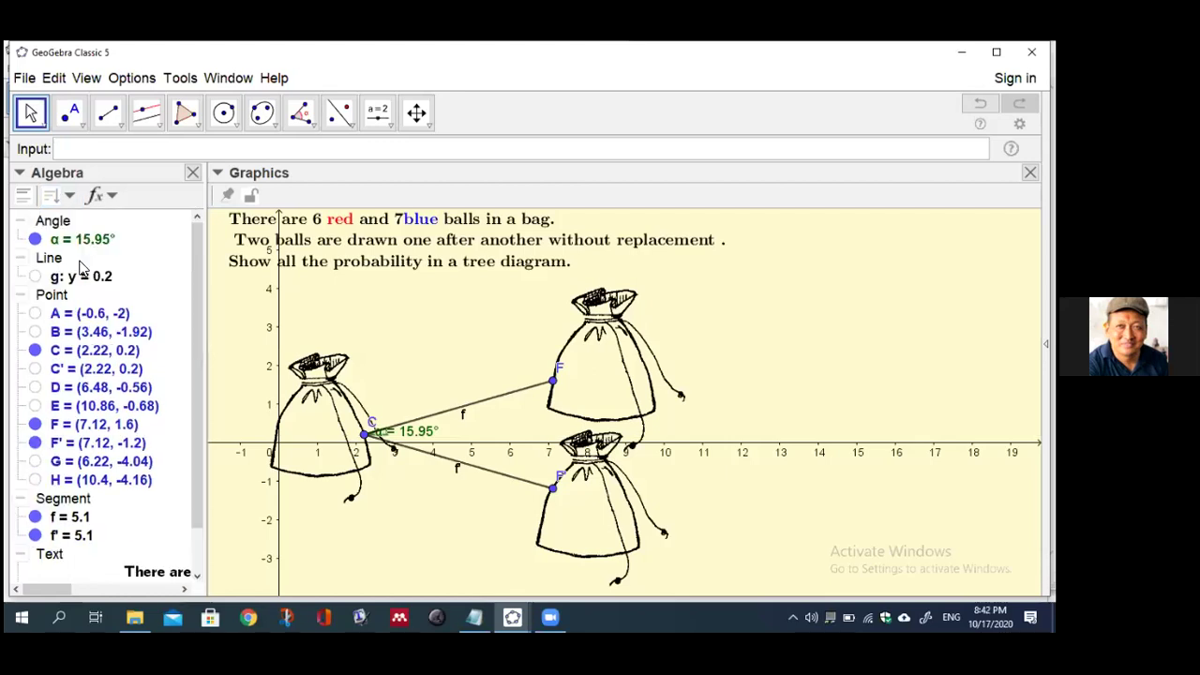
{"action": "left_click", "coordinate": [35, 240]}
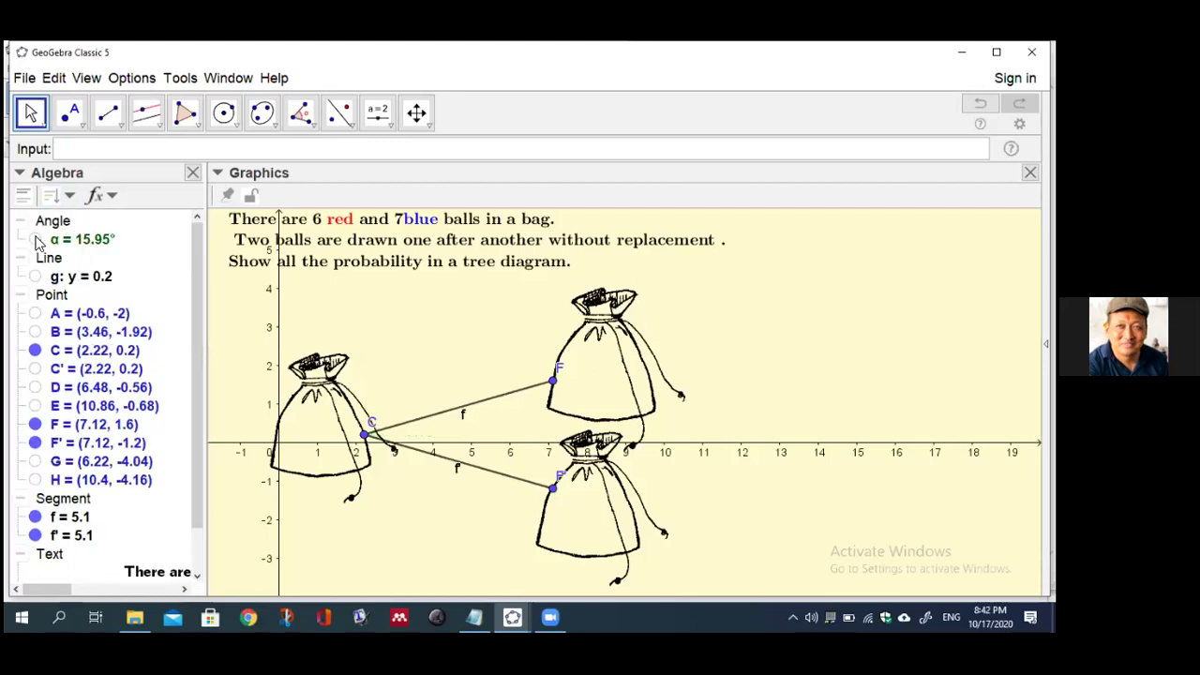
- Fix the three bag images pic1, pic2 and pic3 in place through their object properties, then close the properties
{"action": "left_click", "coordinate": [398, 441]}
{"action": "right_click", "coordinate": [325, 433]}
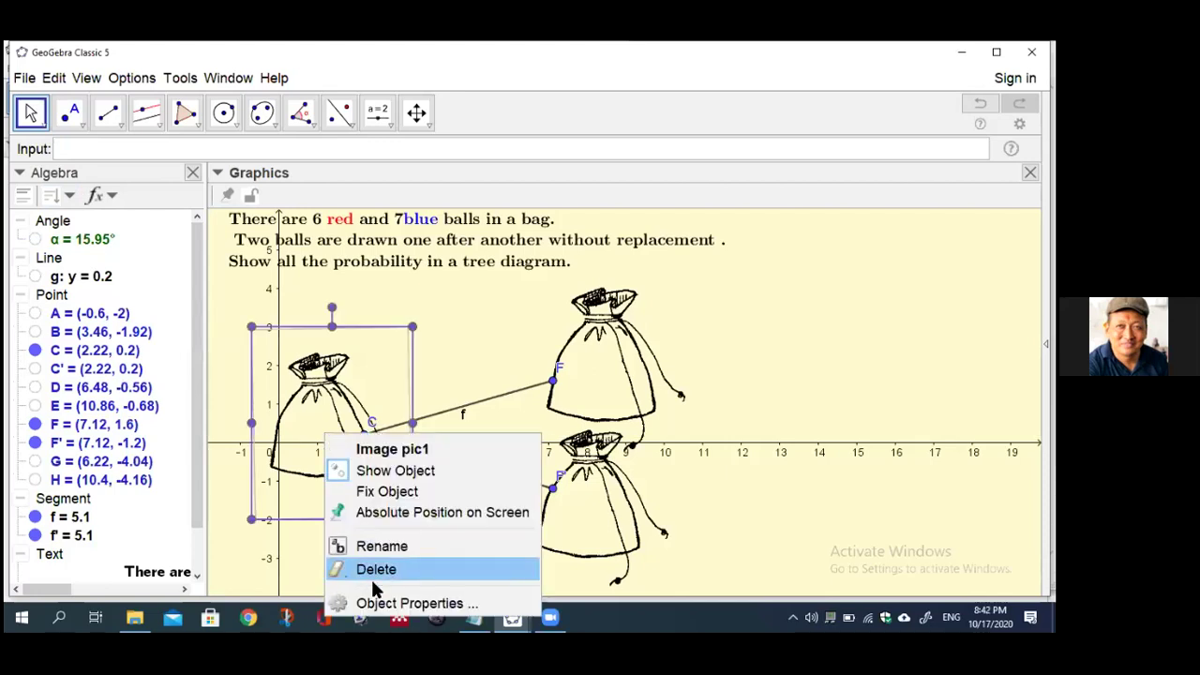
{"action": "left_click", "coordinate": [385, 601]}
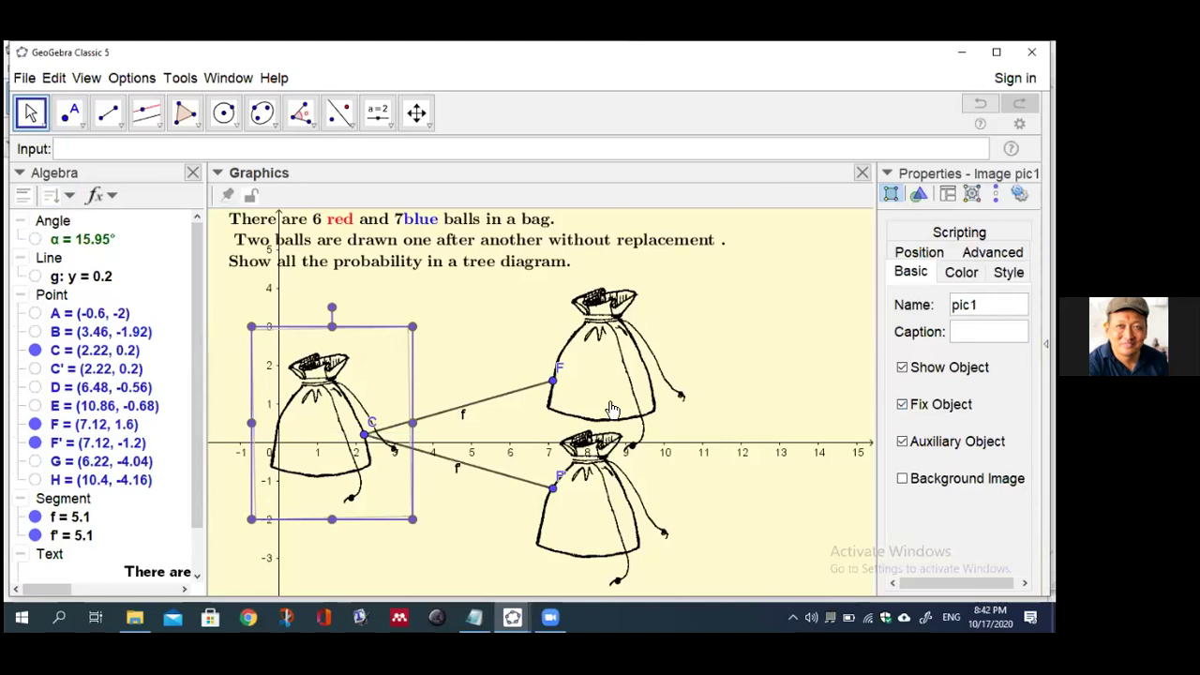
{"action": "left_click", "coordinate": [465, 412]}
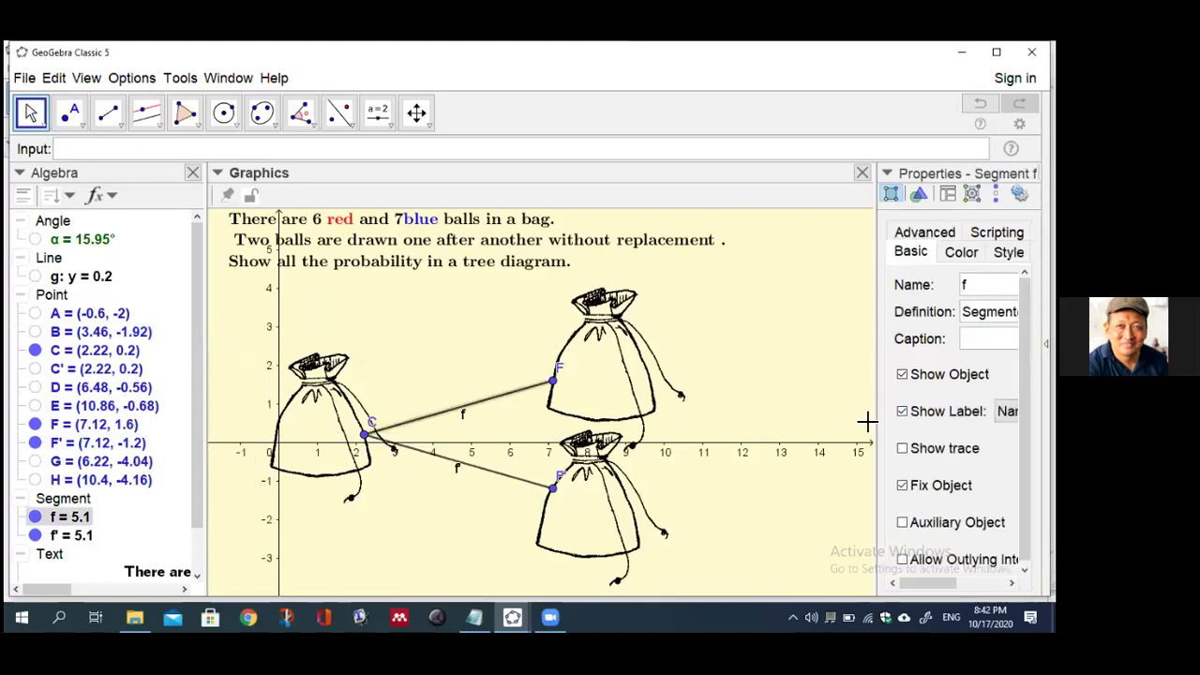
{"action": "left_click", "coordinate": [649, 386]}
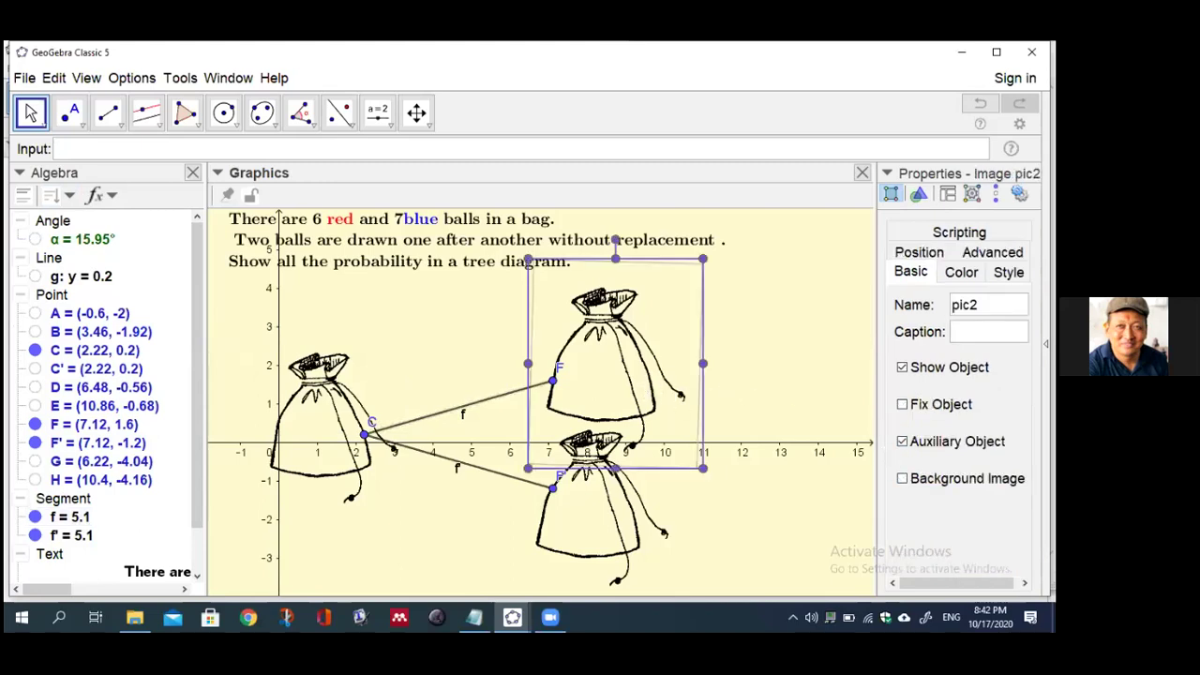
{"action": "left_click", "coordinate": [901, 404]}
{"action": "left_click", "coordinate": [637, 534]}
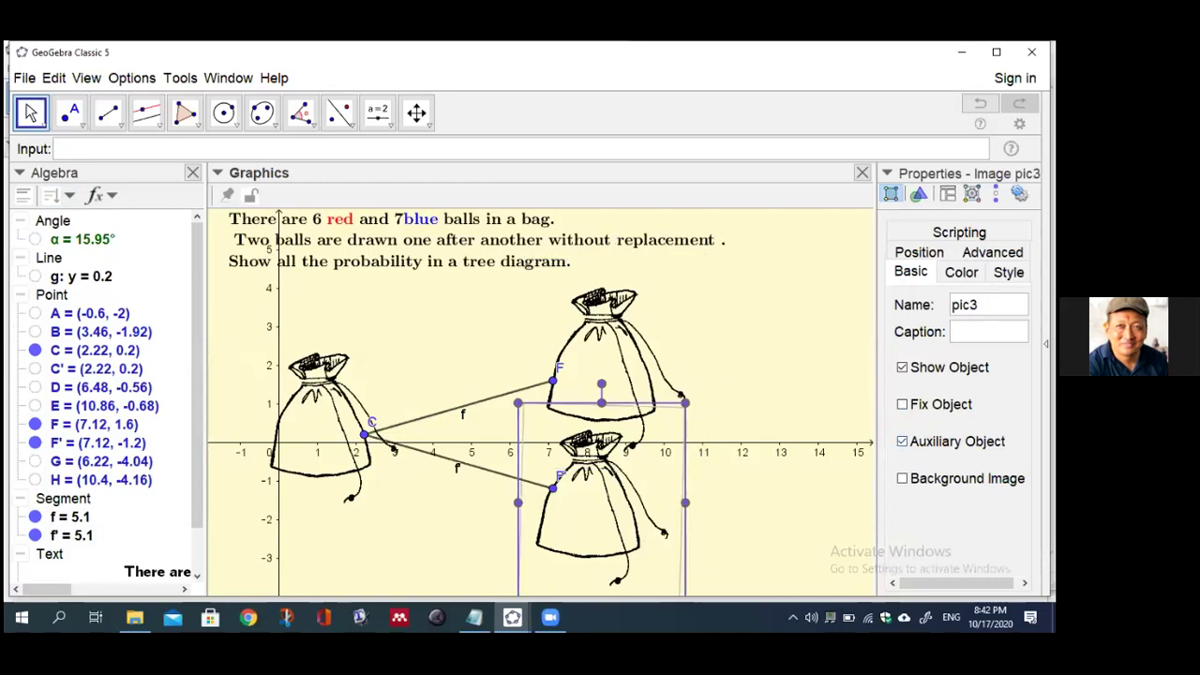
{"action": "left_click", "coordinate": [902, 404]}
{"action": "left_click", "coordinate": [729, 474]}
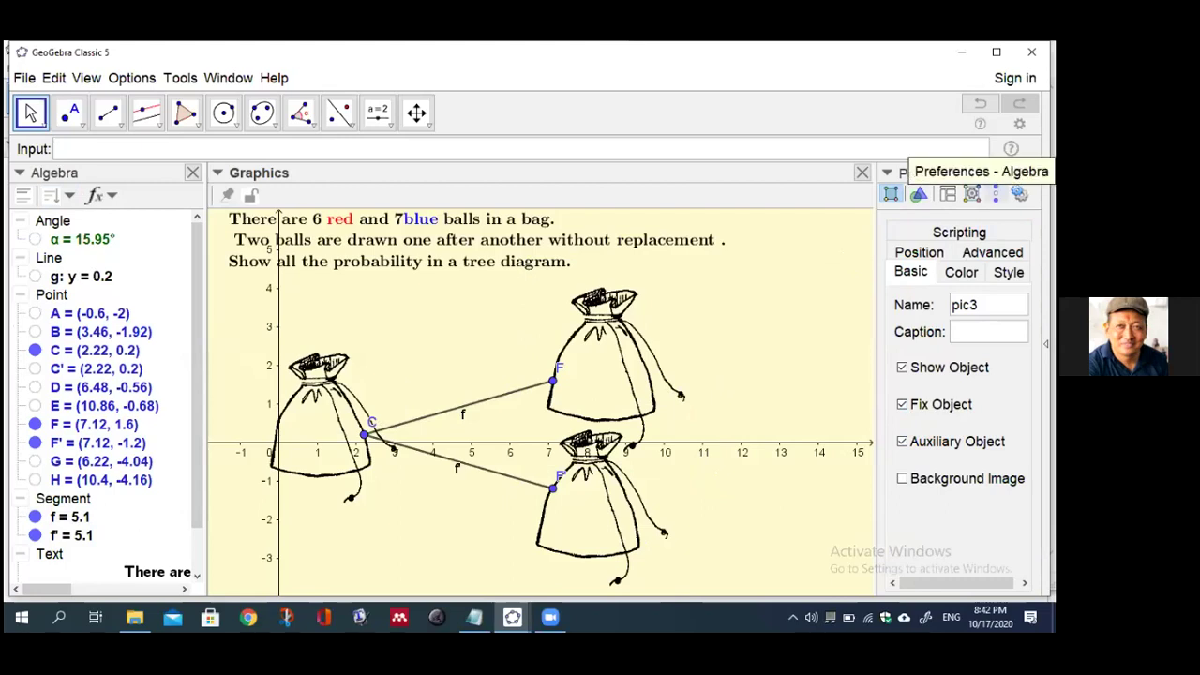
{"action": "left_click_drag", "start_coordinate": [878, 265], "coordinate": [831, 266]}
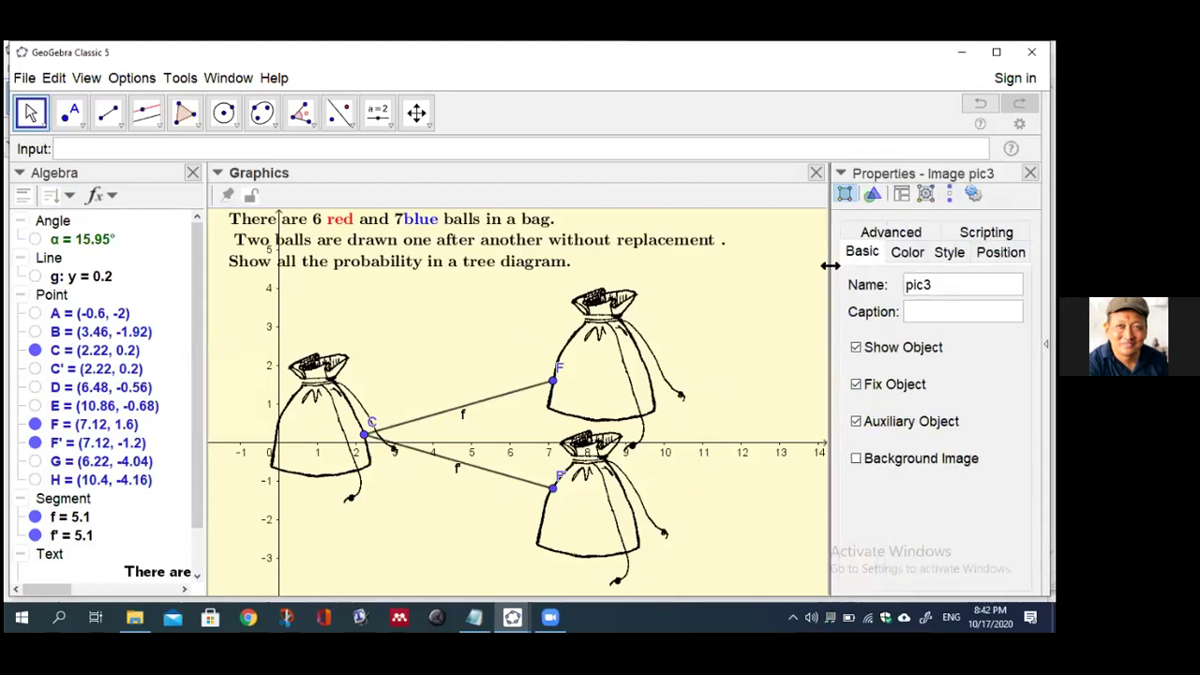
{"action": "left_click", "coordinate": [1030, 172]}
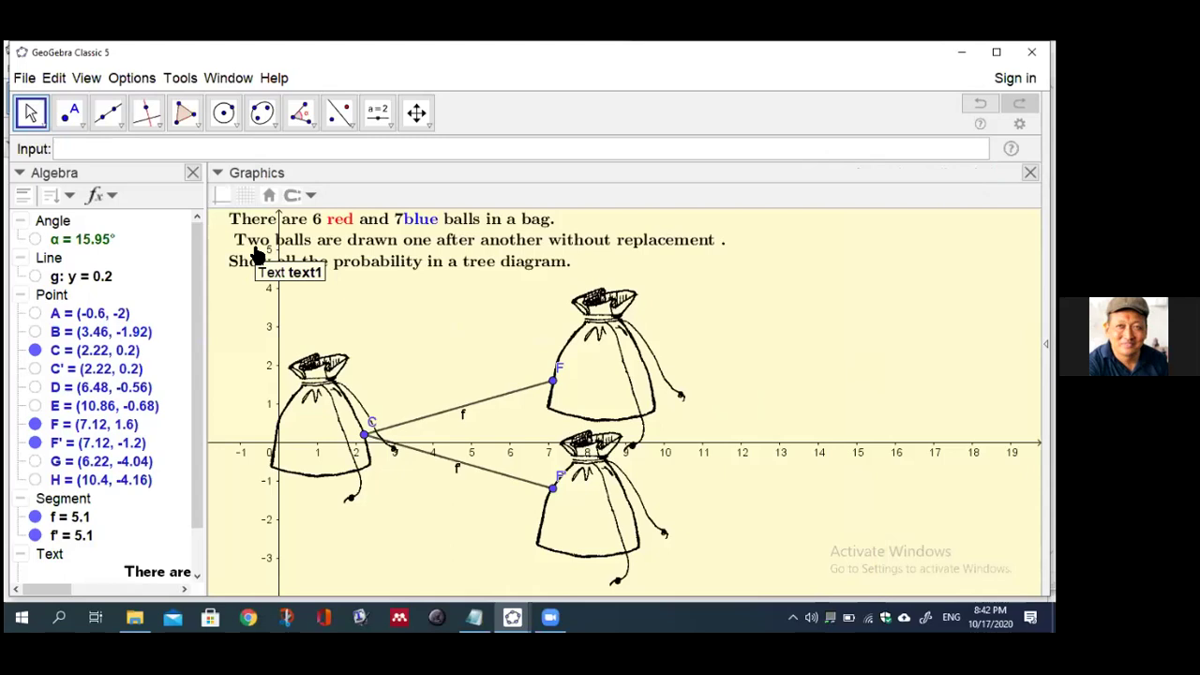
- Place a point on the far edge of the upper bag at about (9.42, 2.2) and of the lower bag at about (9.22, -1.74), undoing the stray point
{"action": "left_click", "coordinate": [66, 120]}
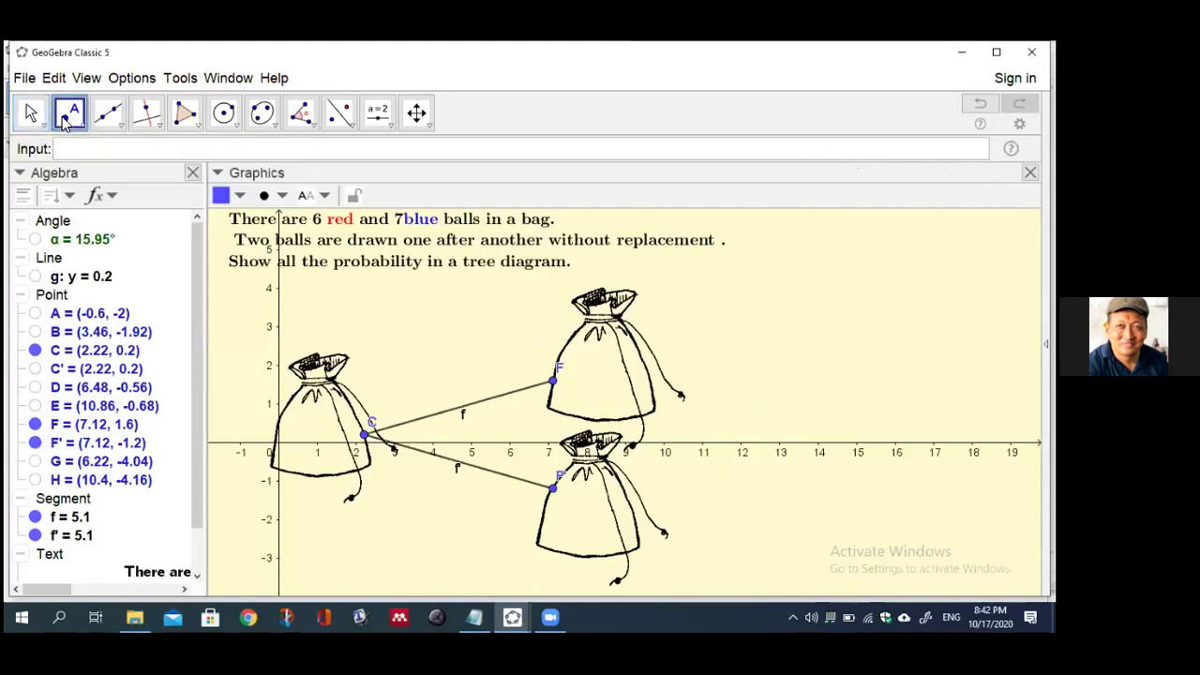
{"action": "left_click", "coordinate": [642, 358]}
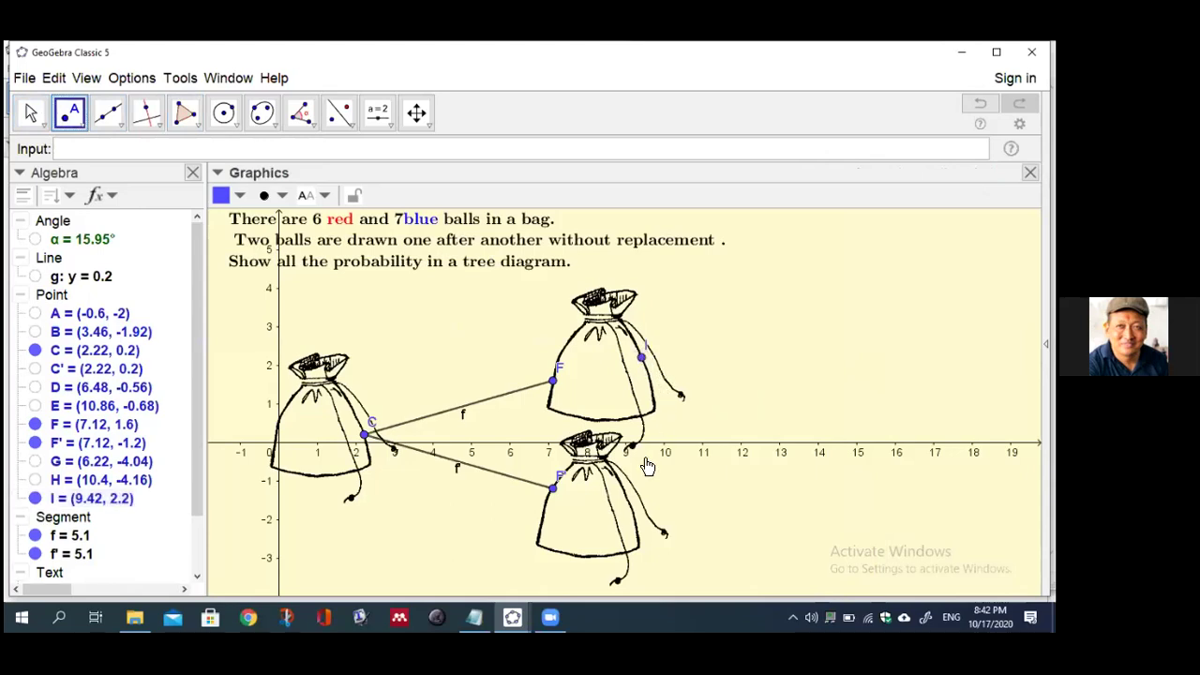
{"action": "left_click", "coordinate": [636, 529]}
{"action": "left_click_drag", "start_coordinate": [636, 529], "coordinate": [634, 509]}
{"action": "left_click", "coordinate": [677, 509]}
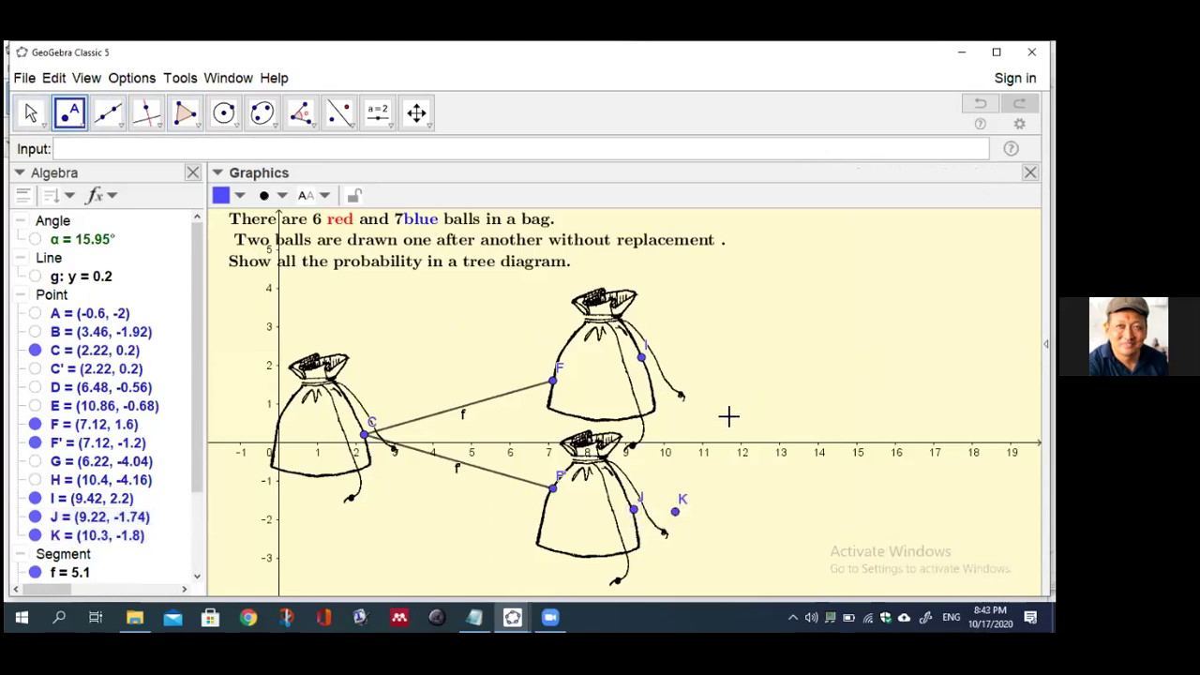
{"action": "left_click", "coordinate": [980, 103]}
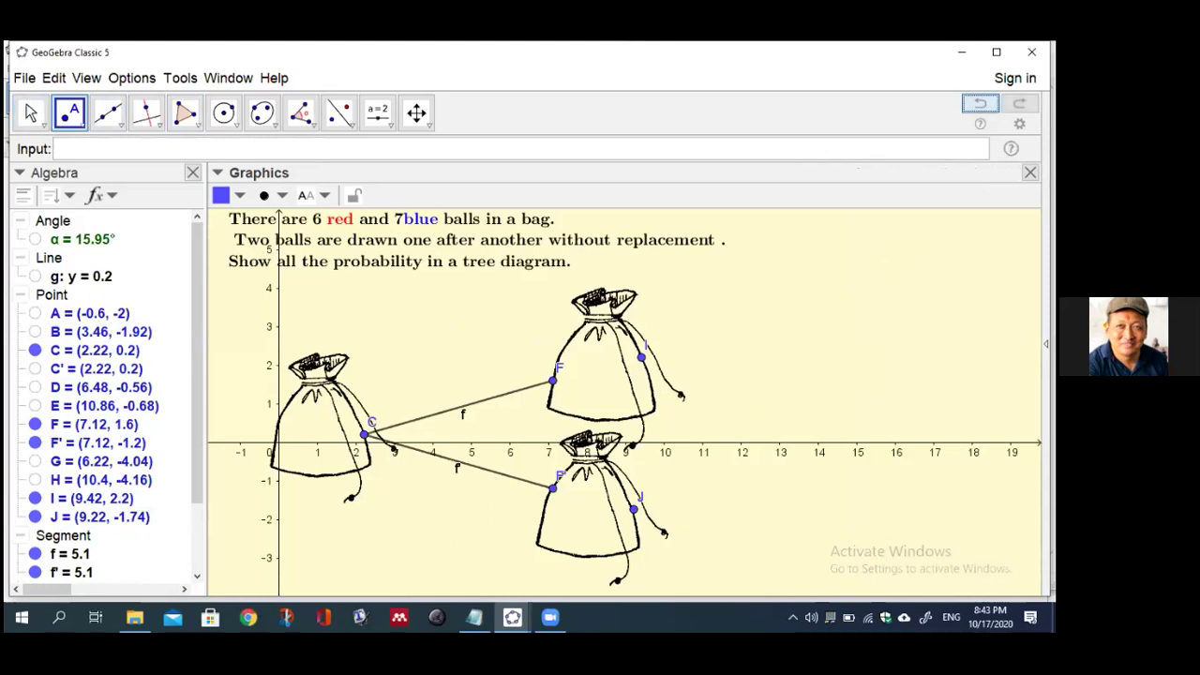
{"action": "left_click", "coordinate": [31, 113]}
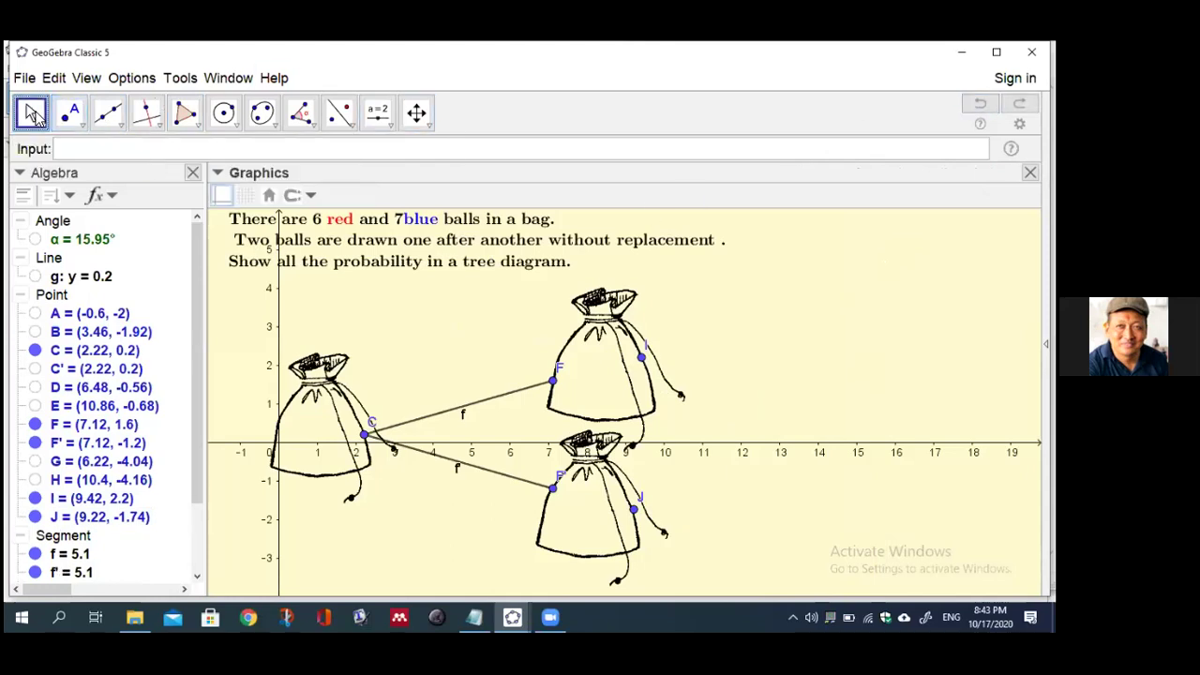
{"action": "left_click", "coordinate": [252, 306]}
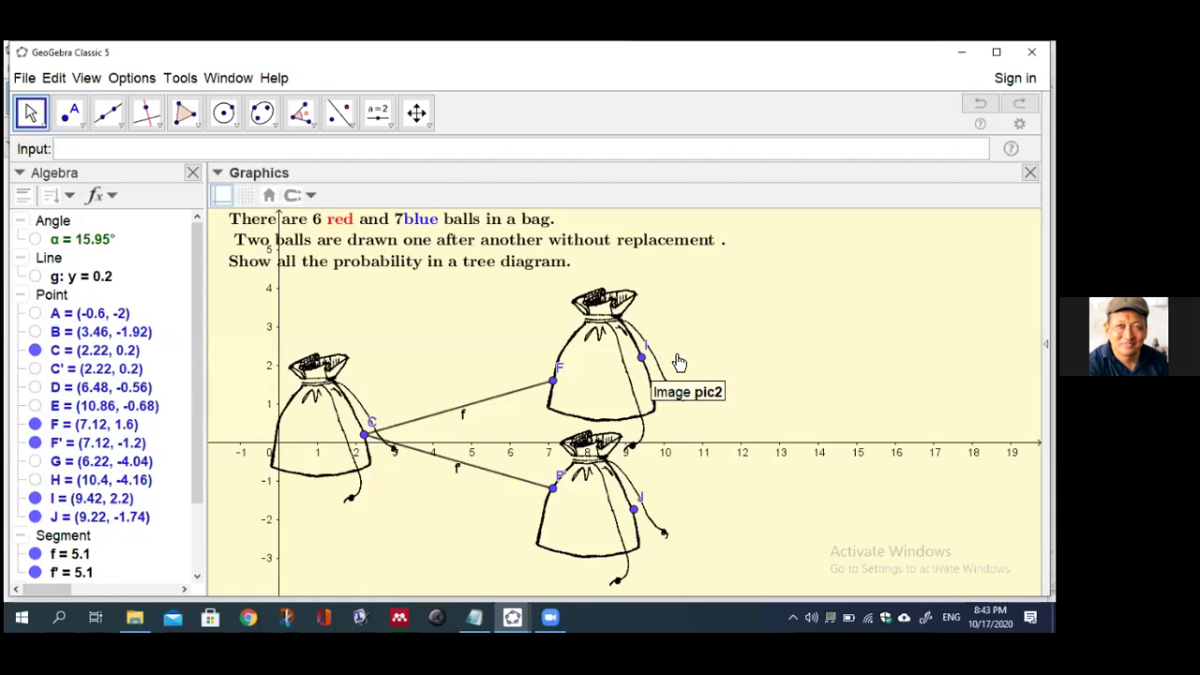
- Translate segment f by the vector from C to I with the command Translate(f, Vector(C, I)), copying the command text before running it
{"action": "left_click", "coordinate": [56, 147]}
{"action": "type", "text": "tran"}
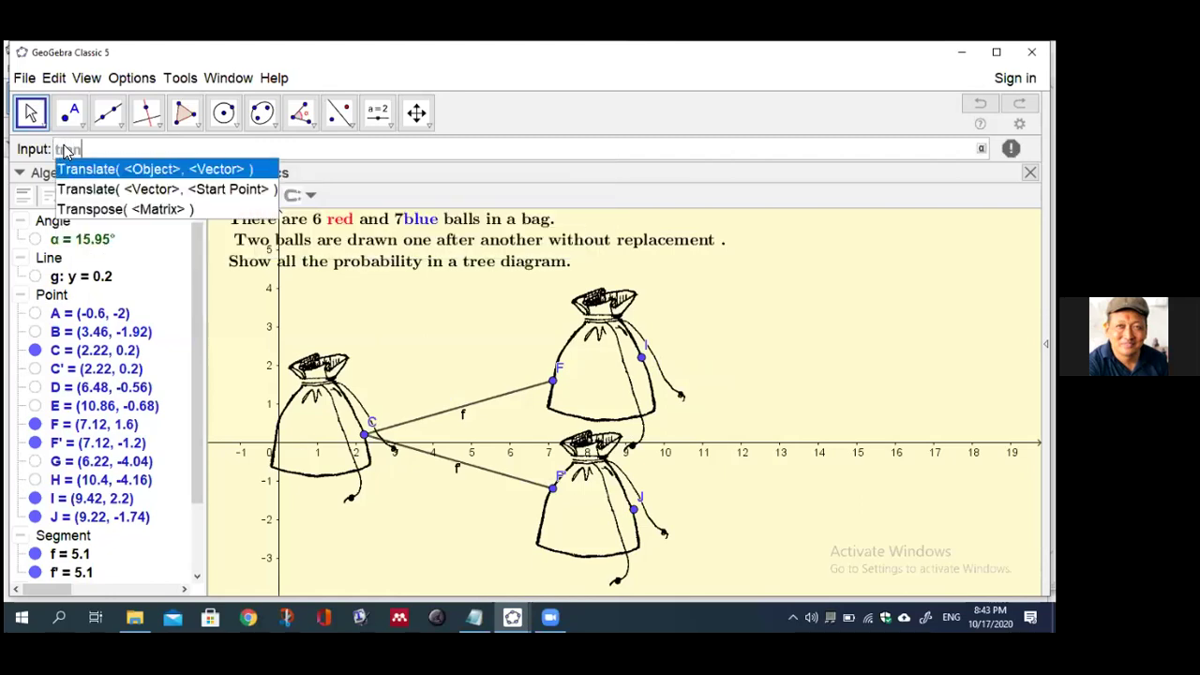
{"action": "left_click", "coordinate": [116, 176]}
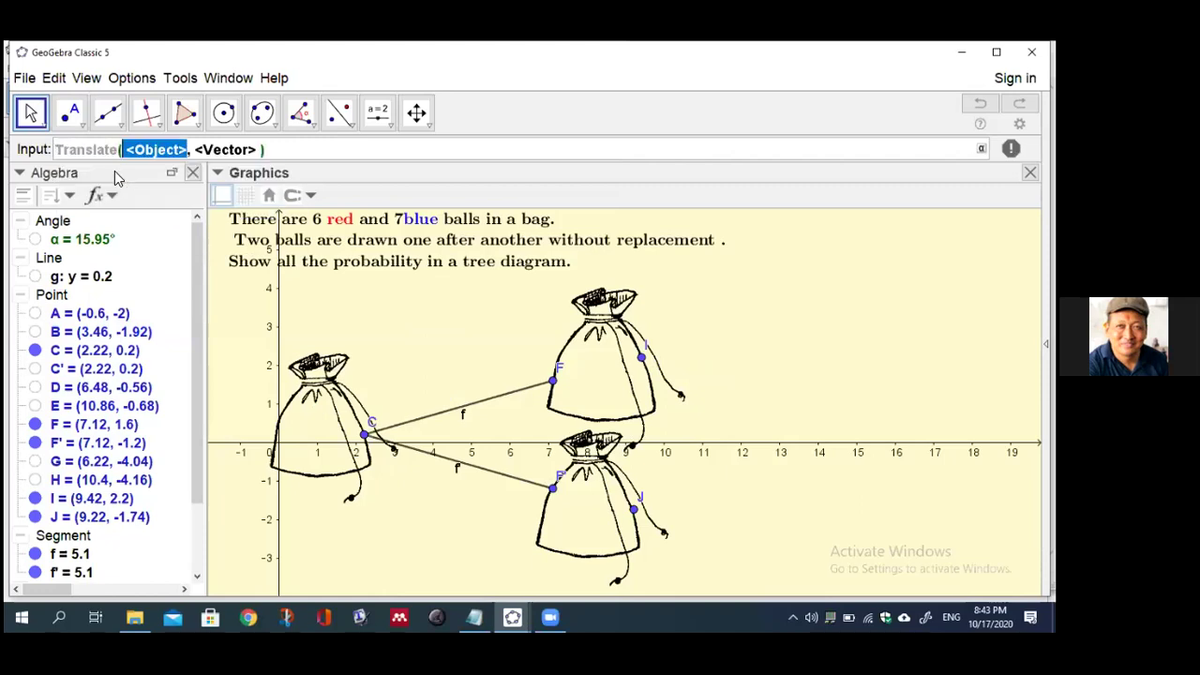
{"action": "type", "text": "f"}
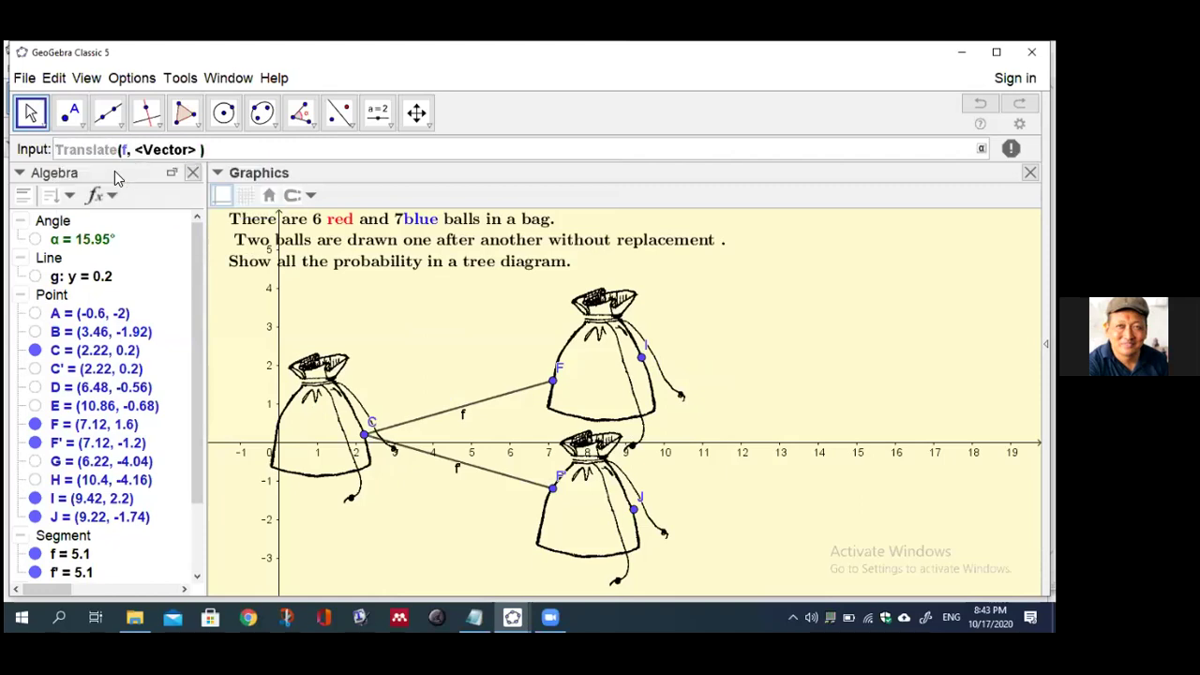
{"action": "key", "text": "Tab"}
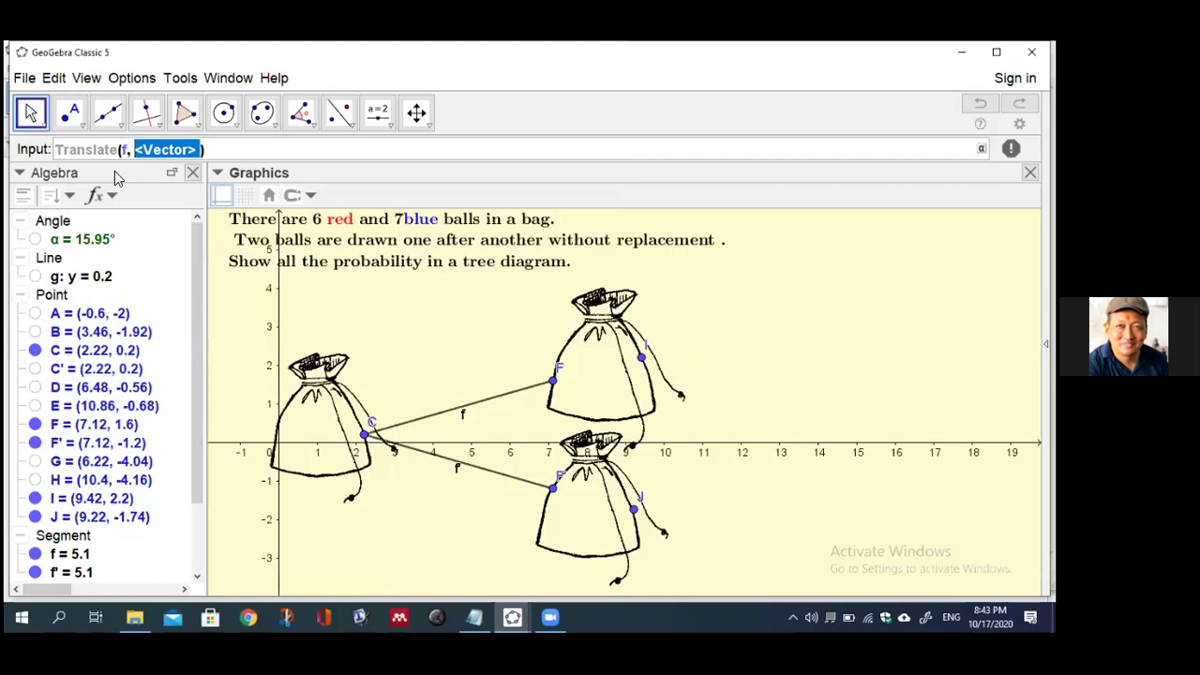
{"action": "type", "text": "vec"}
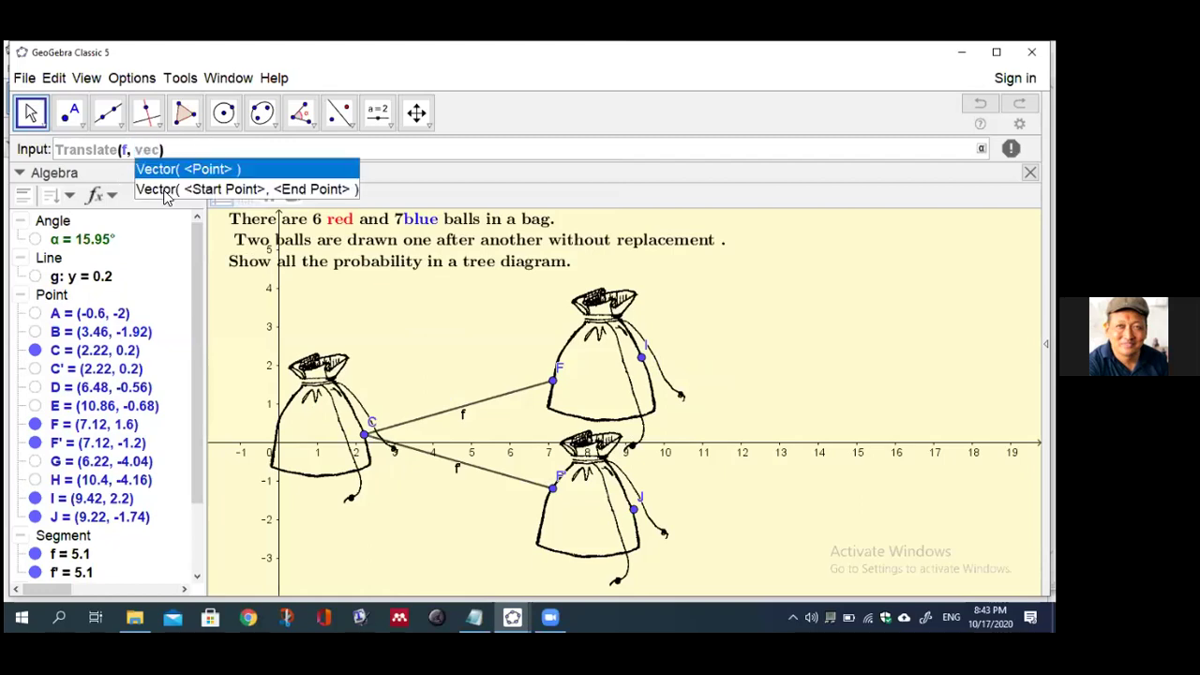
{"action": "left_click", "coordinate": [169, 191]}
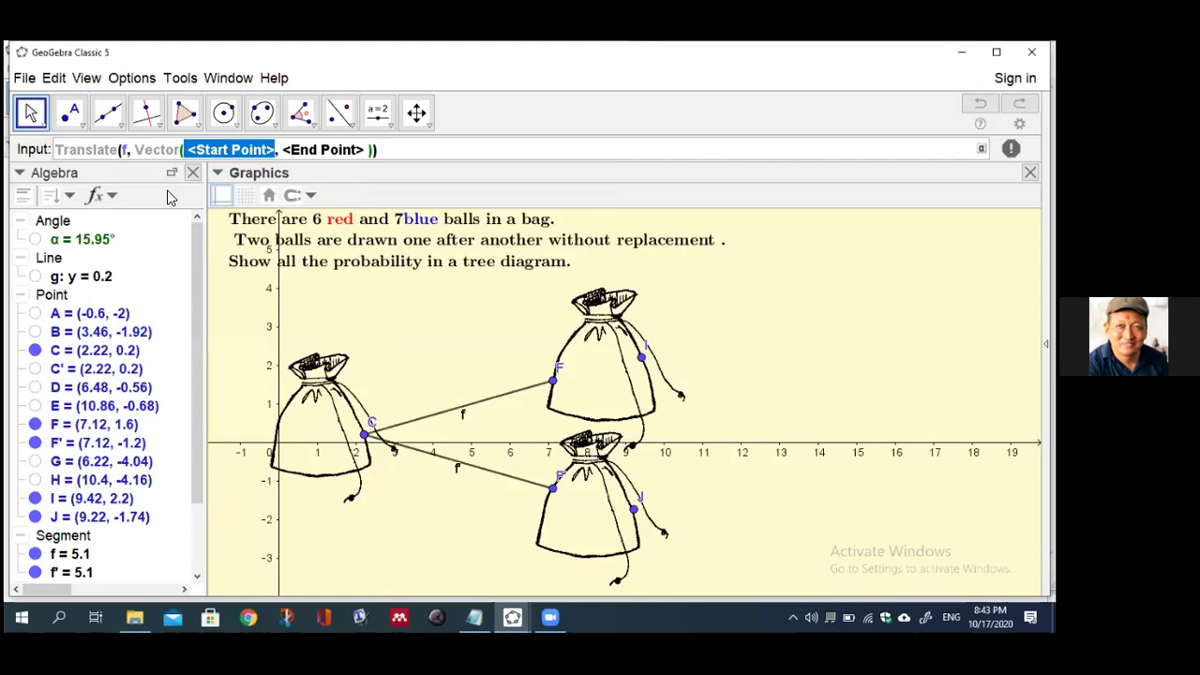
{"action": "type", "text": "C"}
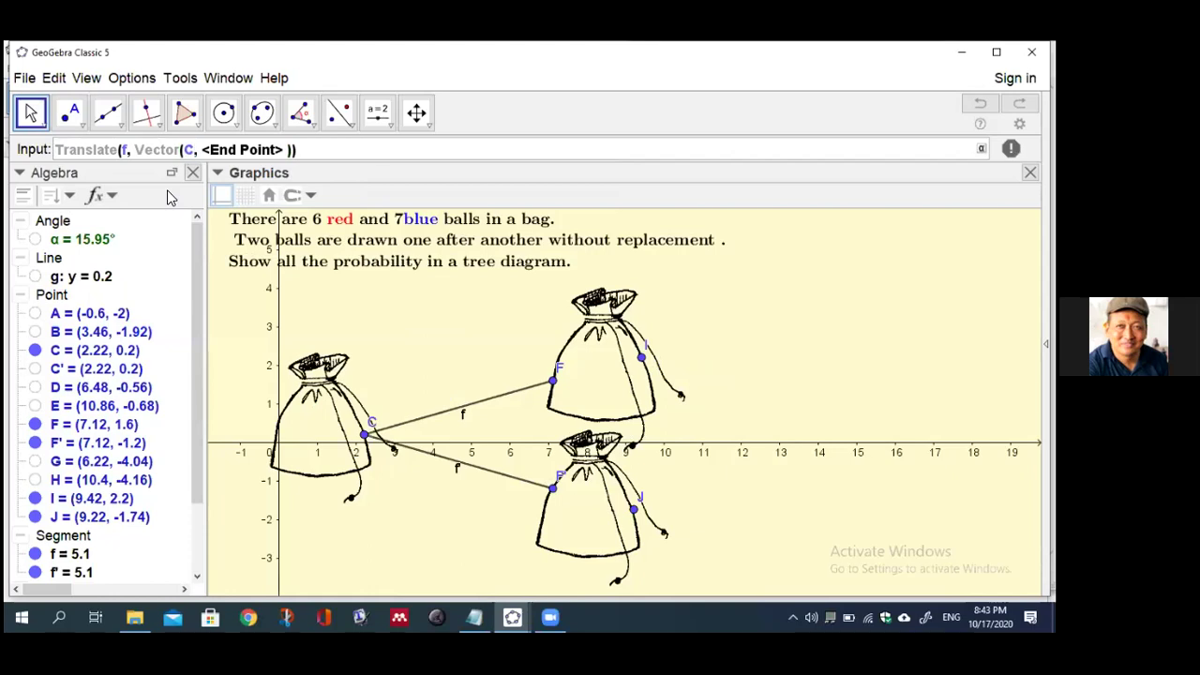
{"action": "key", "text": "Tab"}
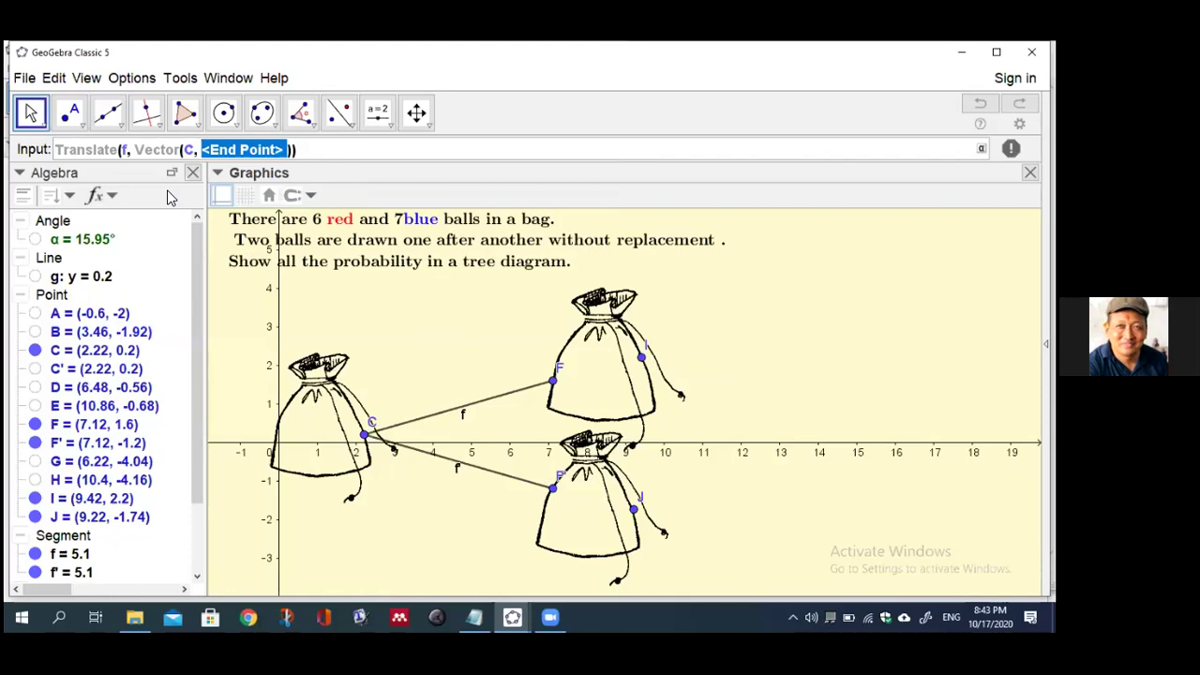
{"action": "type", "text": "I"}
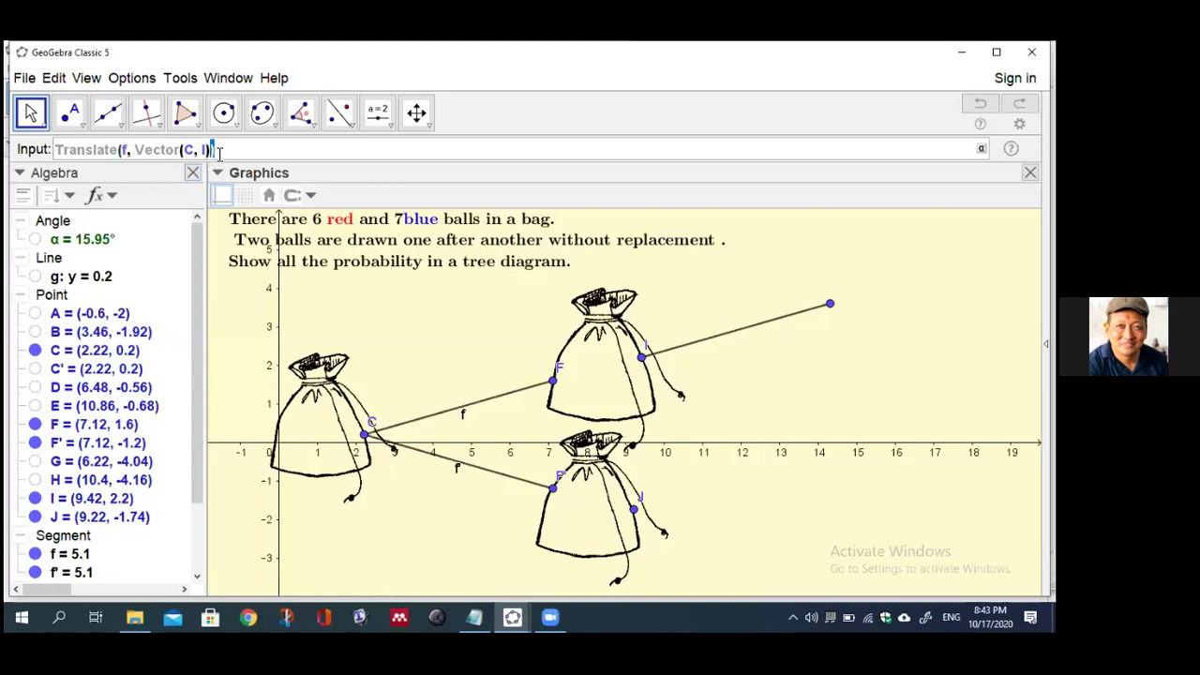
{"action": "left_click_drag", "start_coordinate": [218, 150], "coordinate": [58, 150]}
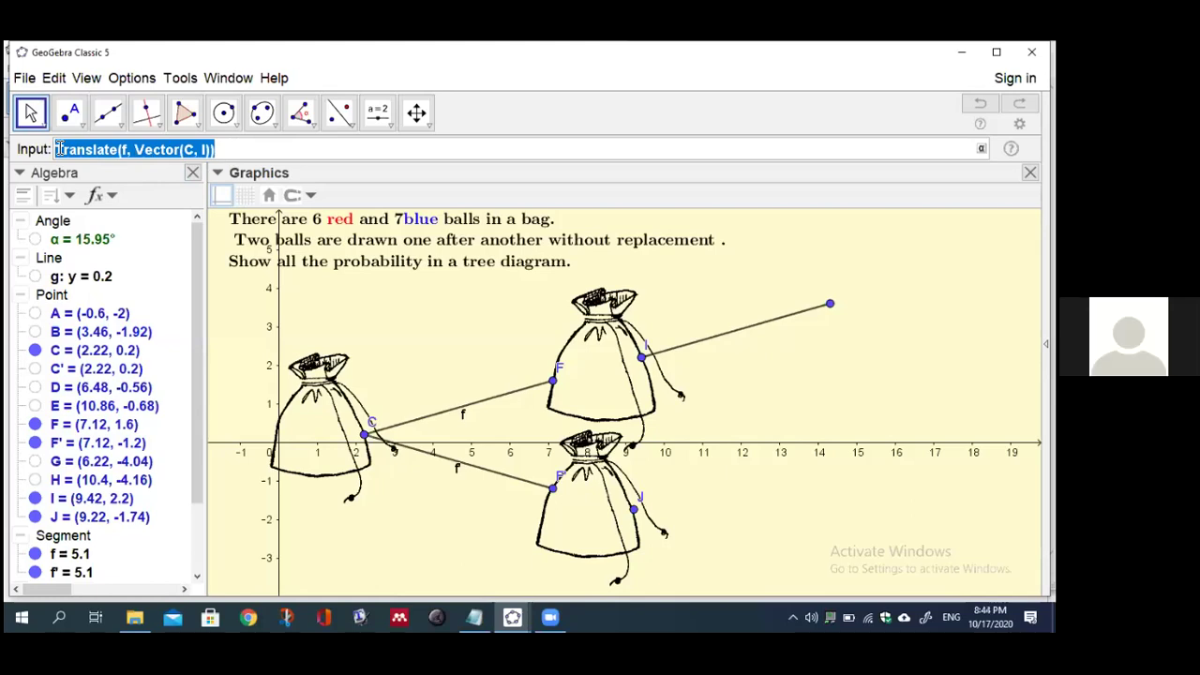
{"action": "key", "text": "ctrl+c"}
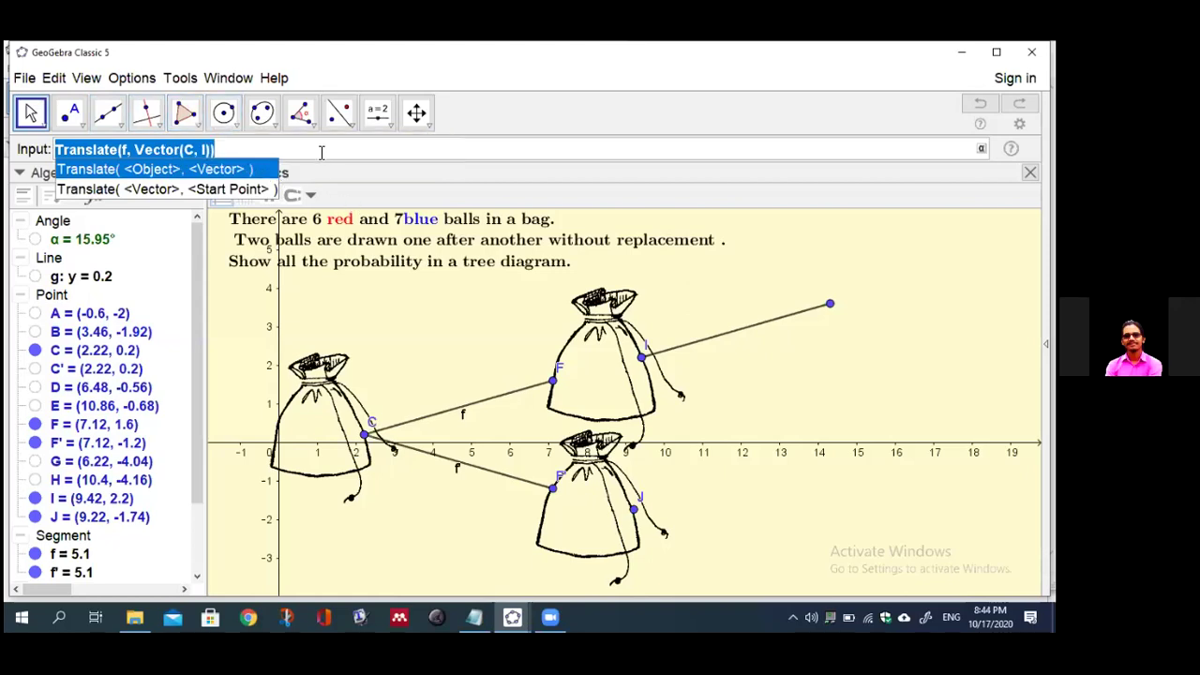
{"action": "key", "text": "Escape"}
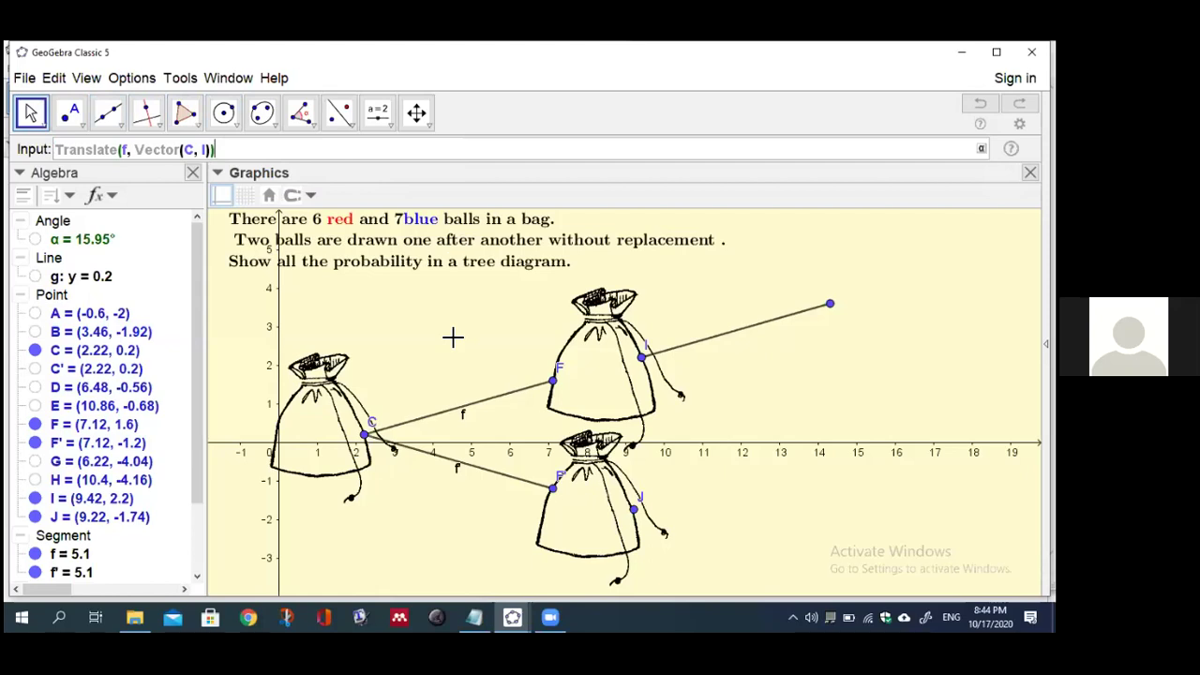
{"action": "key", "text": "Return"}
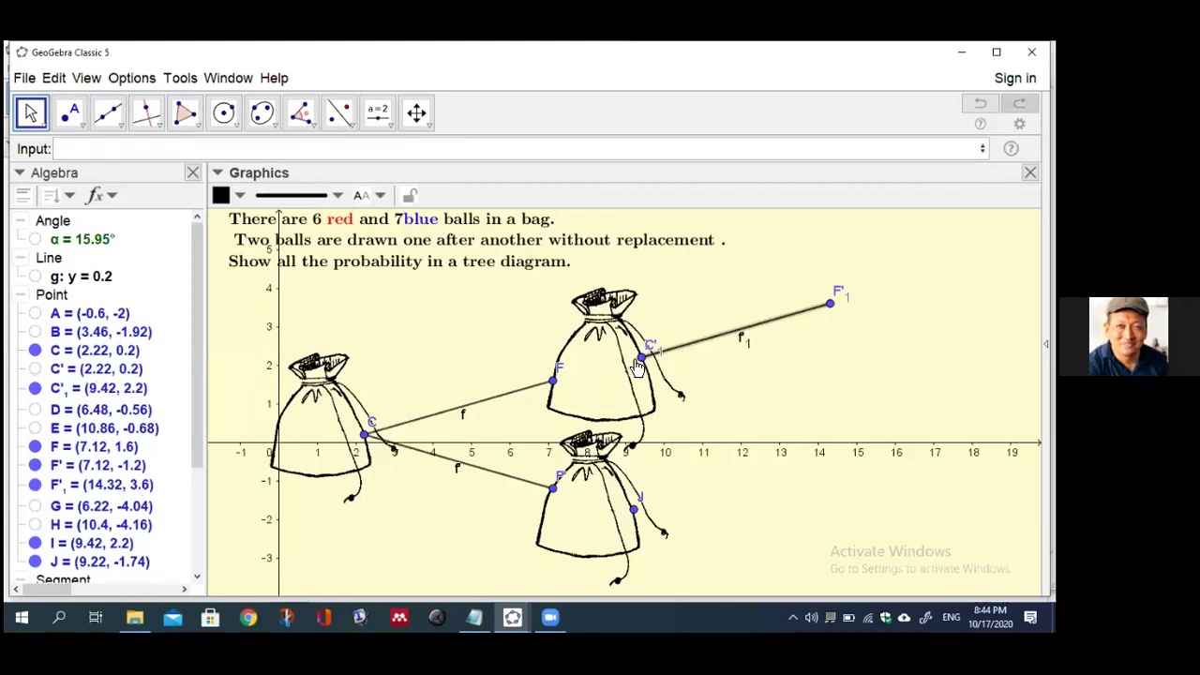
- Hide the translated start point C'₁ that overlaps point I on the upper bag
{"action": "mouse_move", "coordinate": [644, 366]}
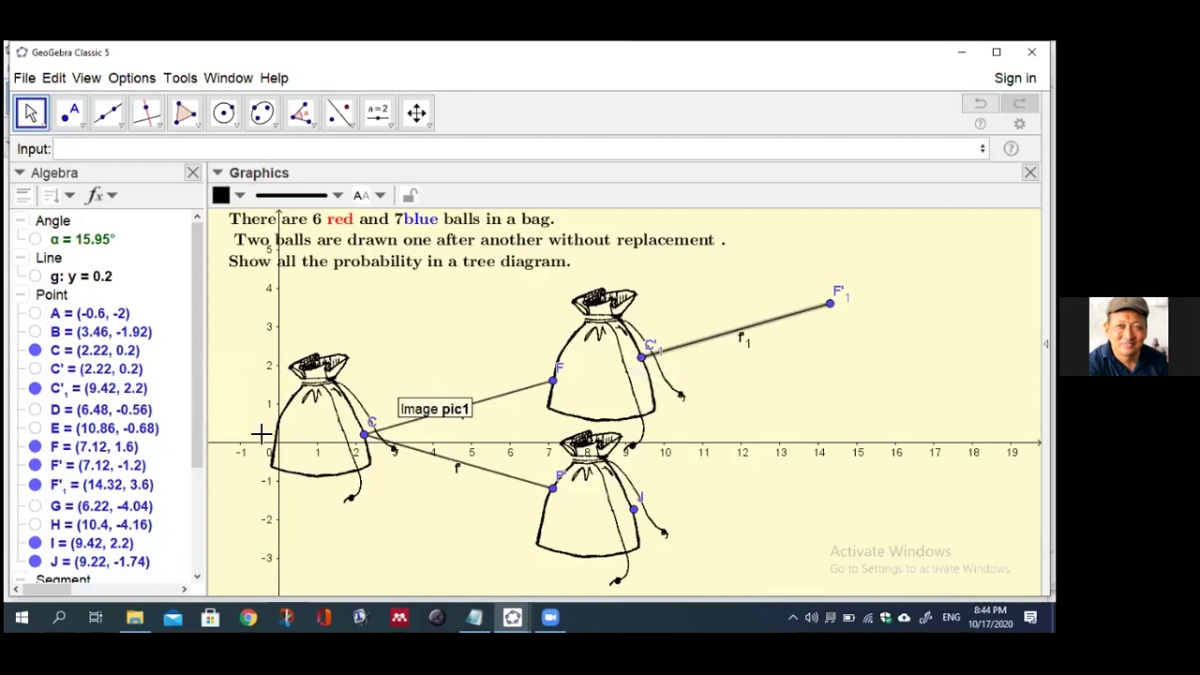
{"action": "mouse_move", "coordinate": [203, 448]}
{"action": "left_mouse_down"}
{"action": "mouse_move", "coordinate": [199, 490]}
{"action": "mouse_move", "coordinate": [199, 466]}
{"action": "left_mouse_up"}
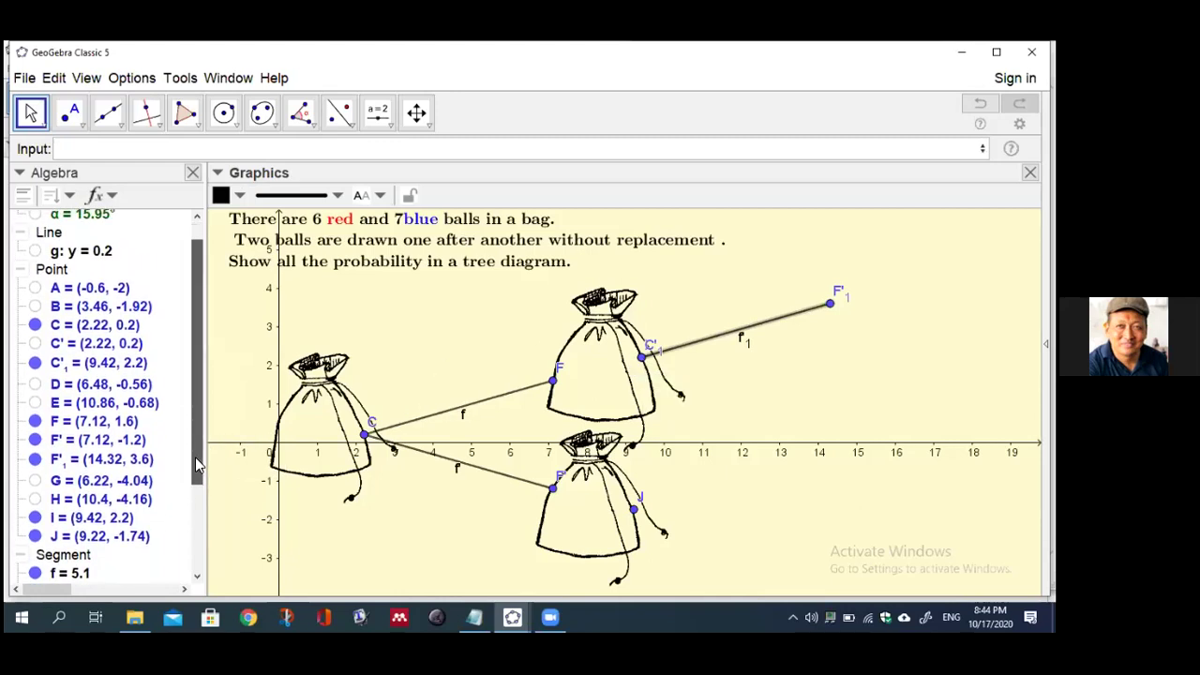
{"action": "left_click", "coordinate": [34, 364]}
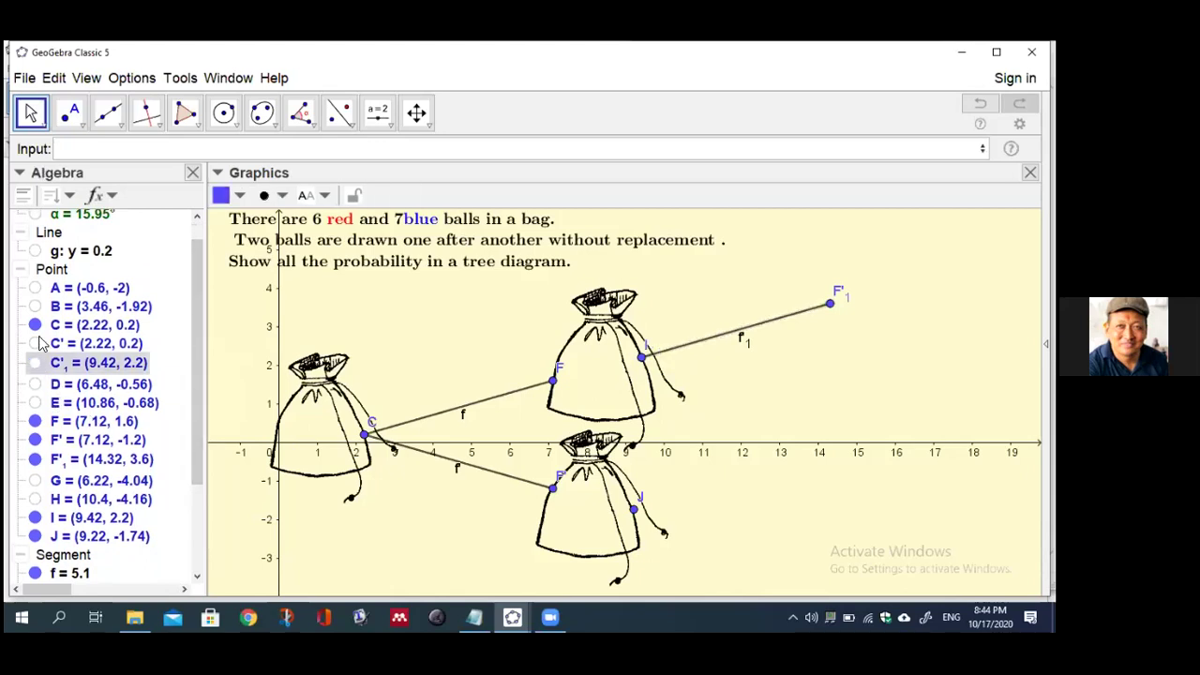
- Recall the last translation command and change its object to f' to run Translate(f', Vector(C, I))
{"action": "left_click", "coordinate": [75, 150]}
{"action": "key", "text": "Up"}
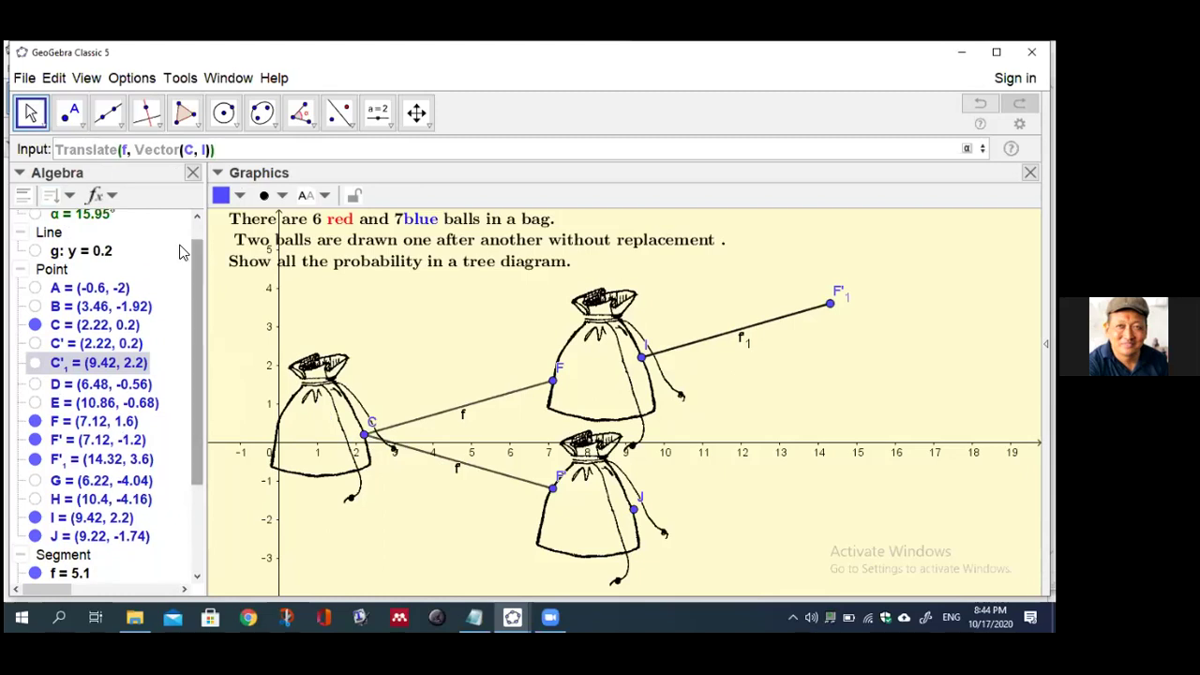
{"action": "left_click", "coordinate": [128, 149]}
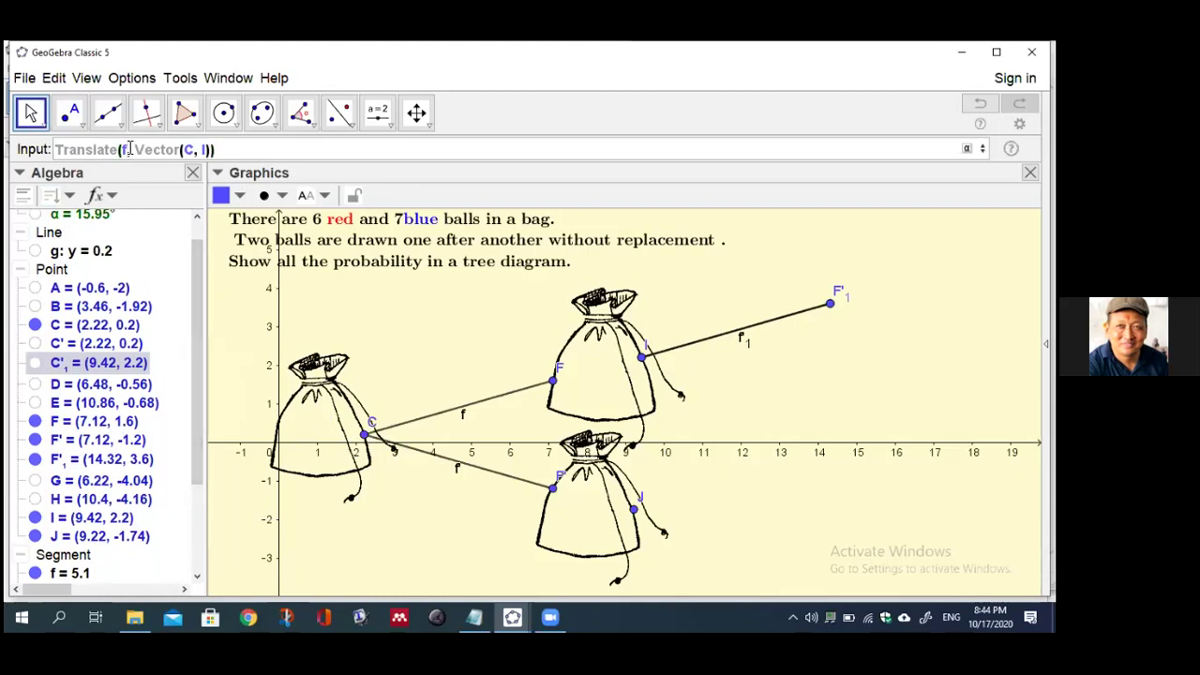
{"action": "type", "text": "'"}
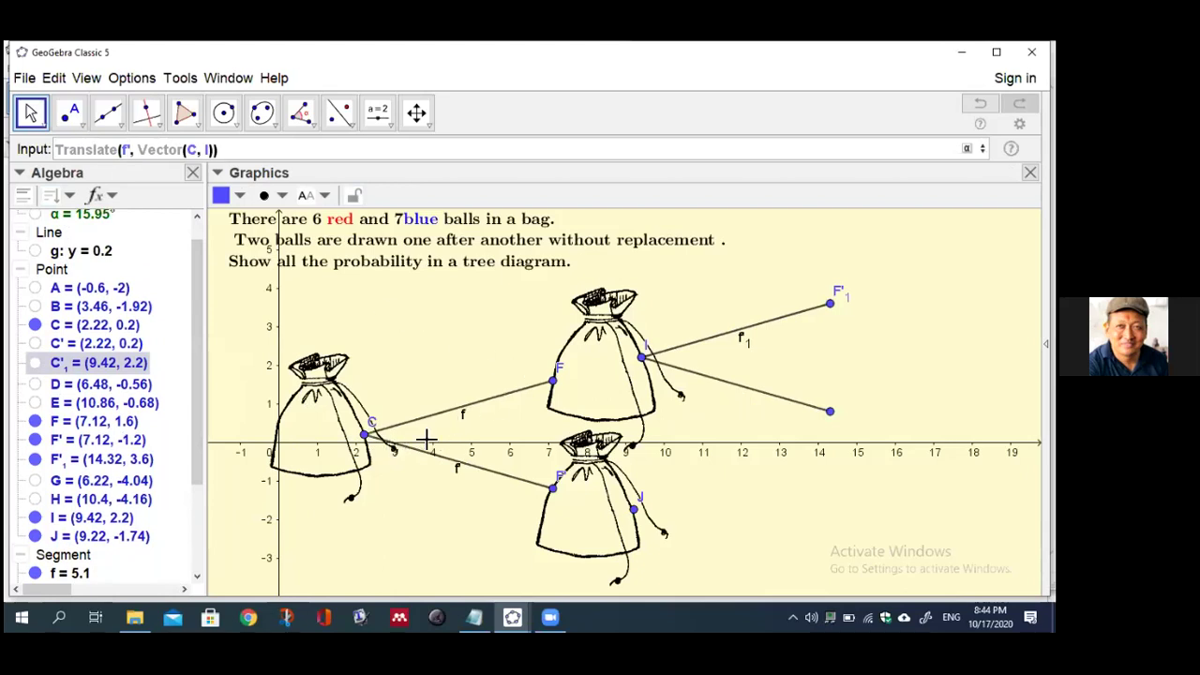
{"action": "key", "text": "Return"}
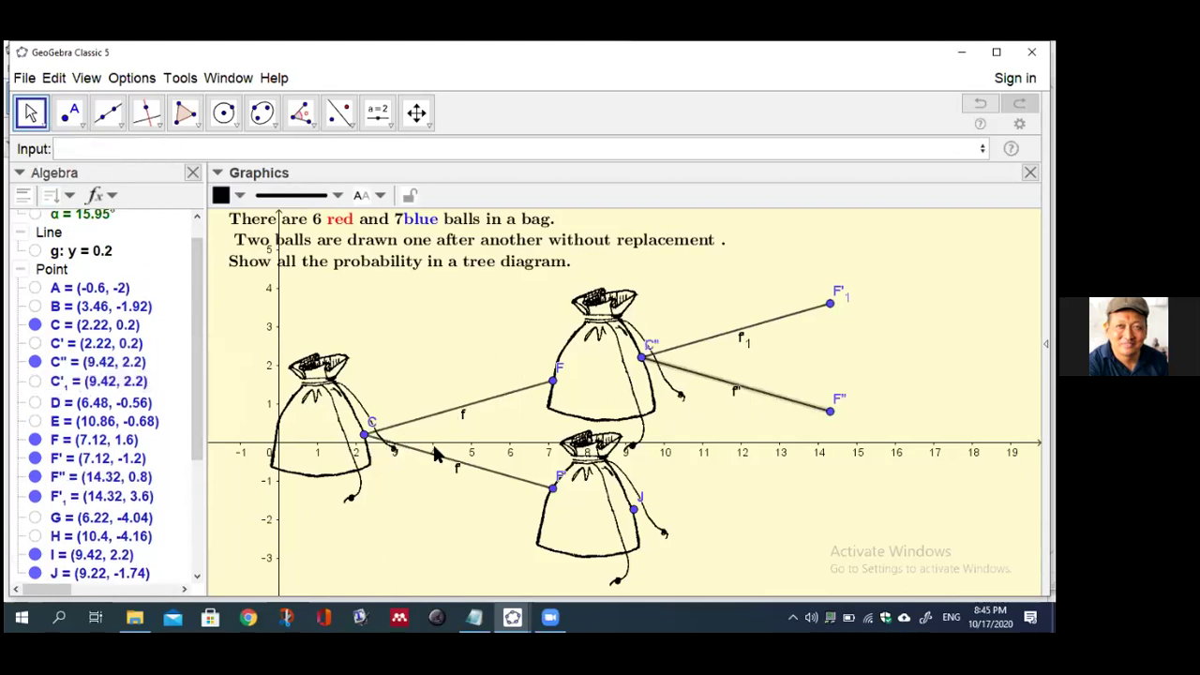
- Translate segment f to the lower bag by the vector from C to J with the command Translate(f, Vector(C, J))
{"action": "left_click", "coordinate": [81, 147]}
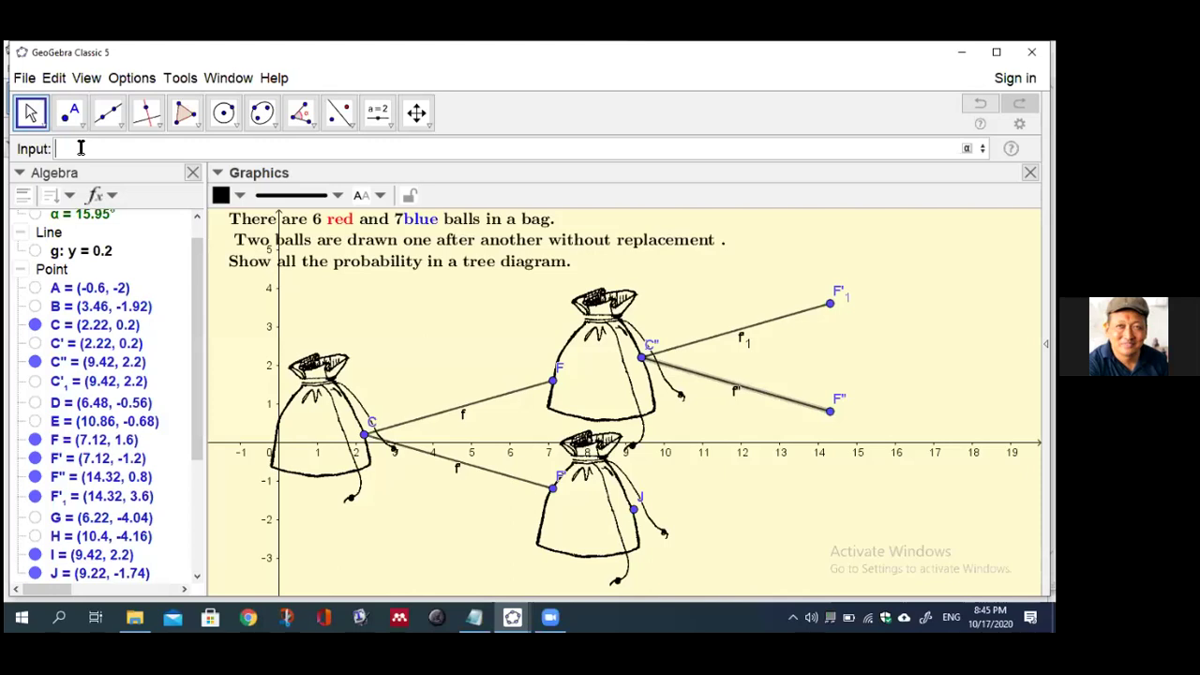
{"action": "key", "text": "ctrl+v"}
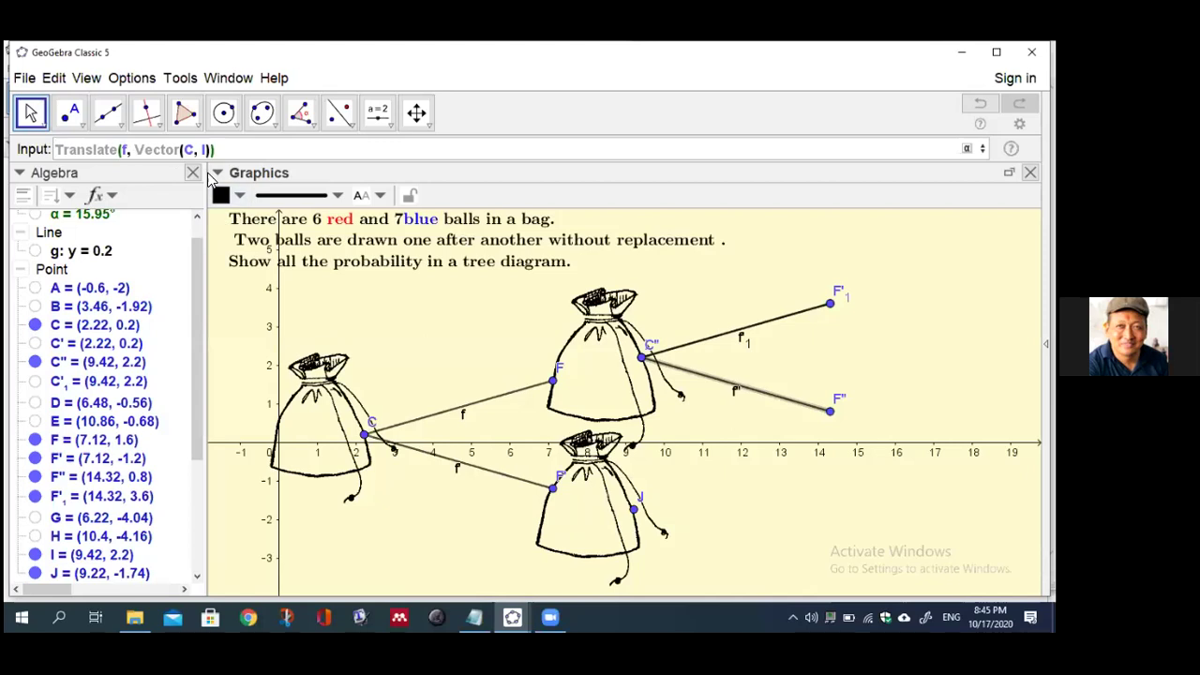
{"action": "left_click", "coordinate": [205, 150]}
{"action": "key", "text": "BackSpace"}
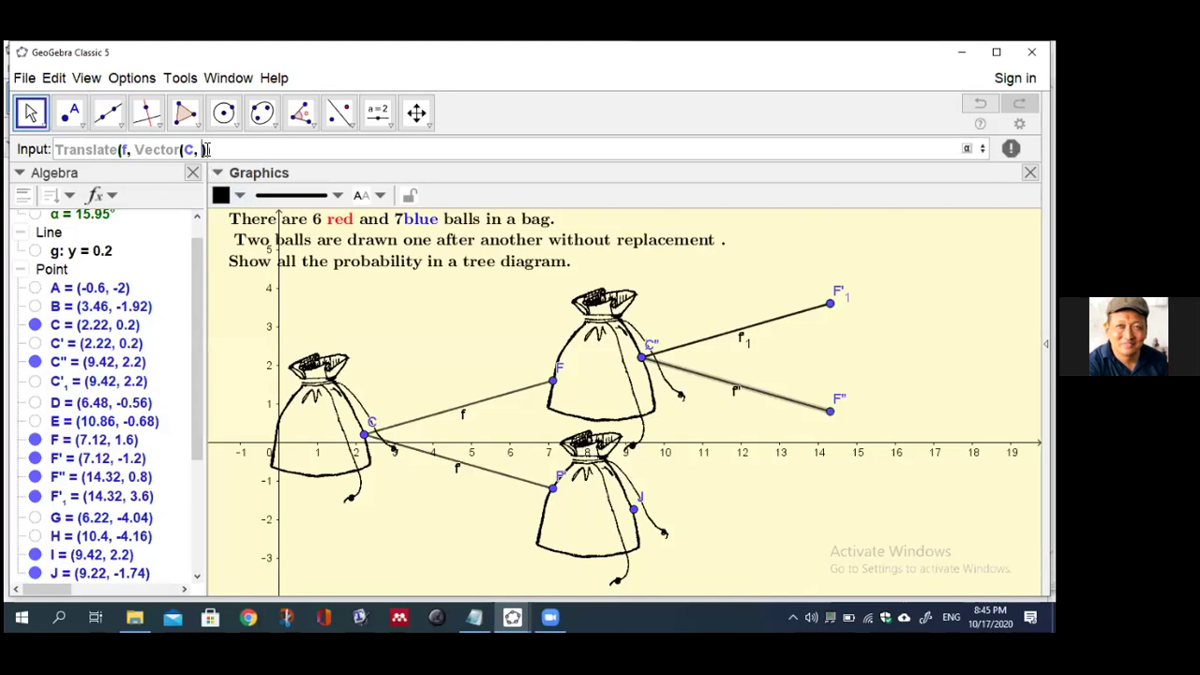
{"action": "type", "text": "J"}
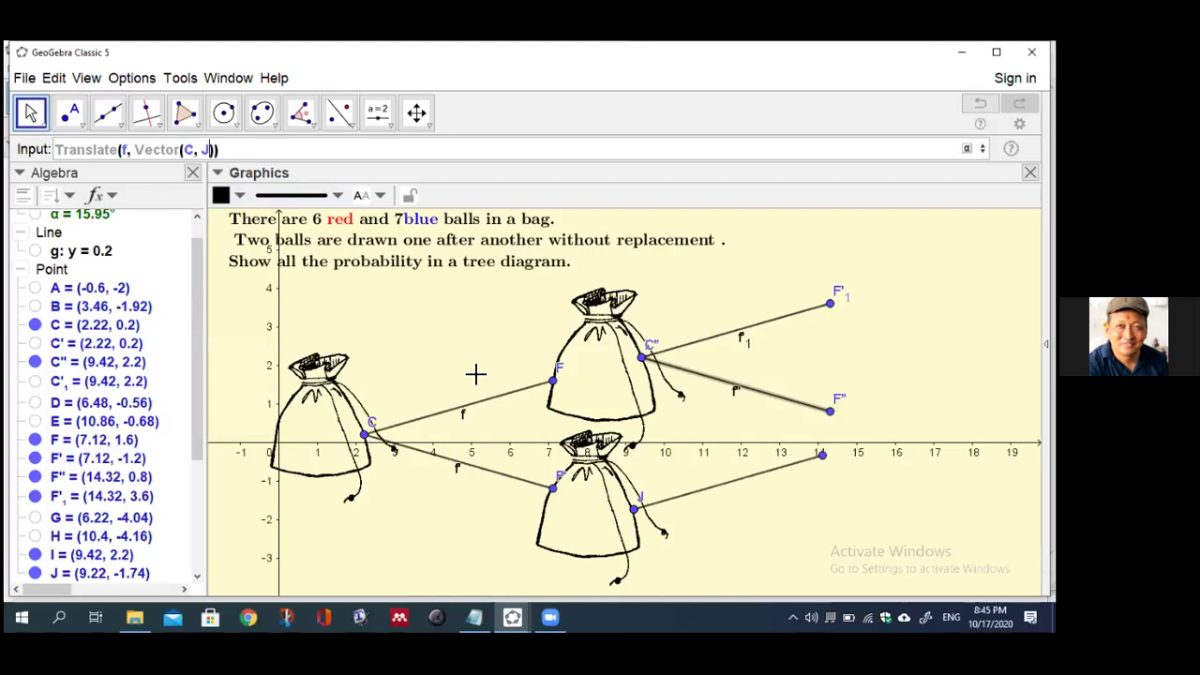
{"action": "key", "text": "Return"}
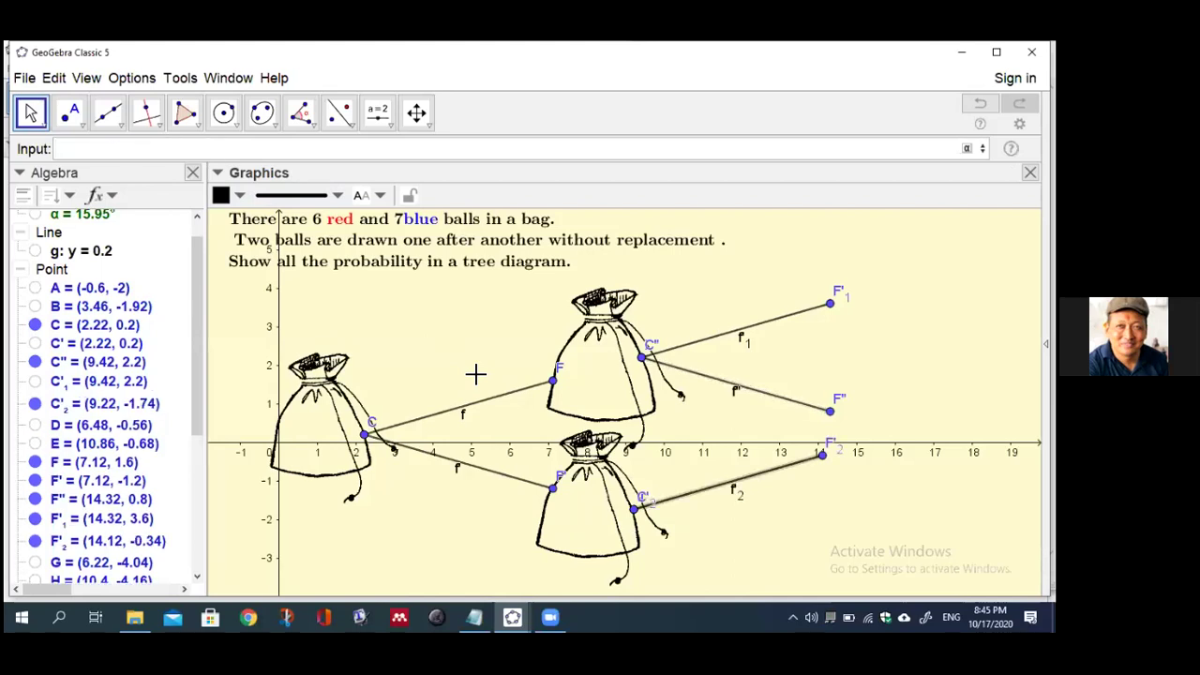
- Recall the translation command and change it to Translate(f', Vector(C, J)) to add the second branch at the lower bag
{"action": "key", "text": "Up"}
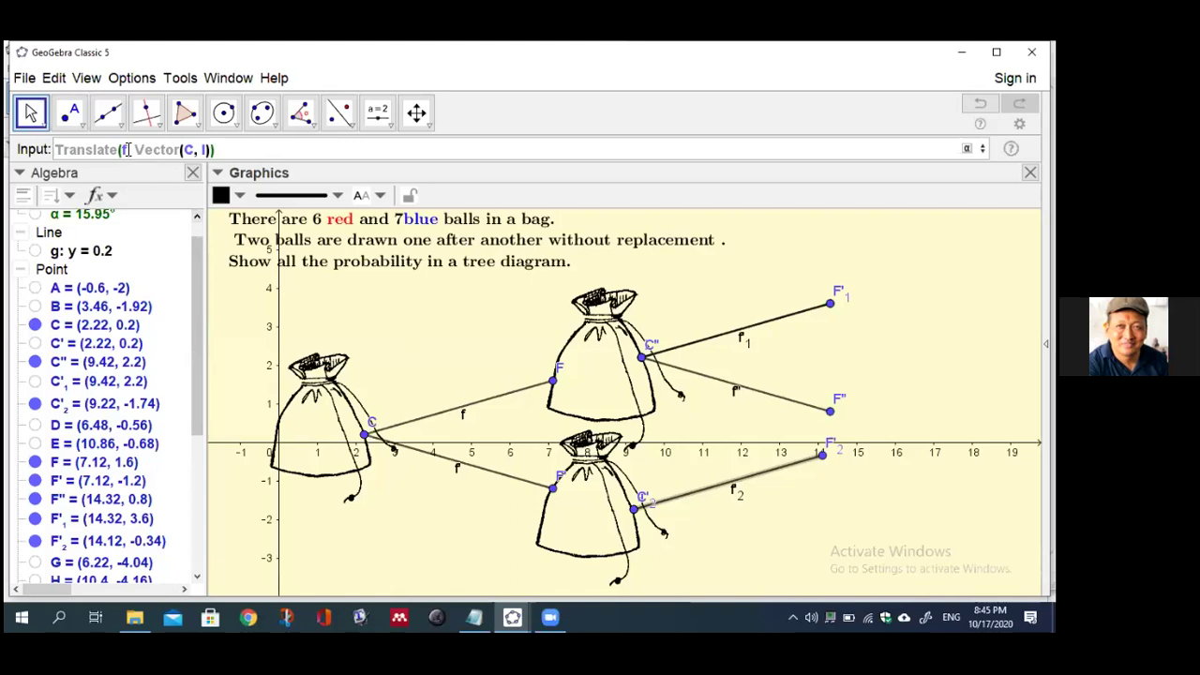
{"action": "type", "text": "'"}
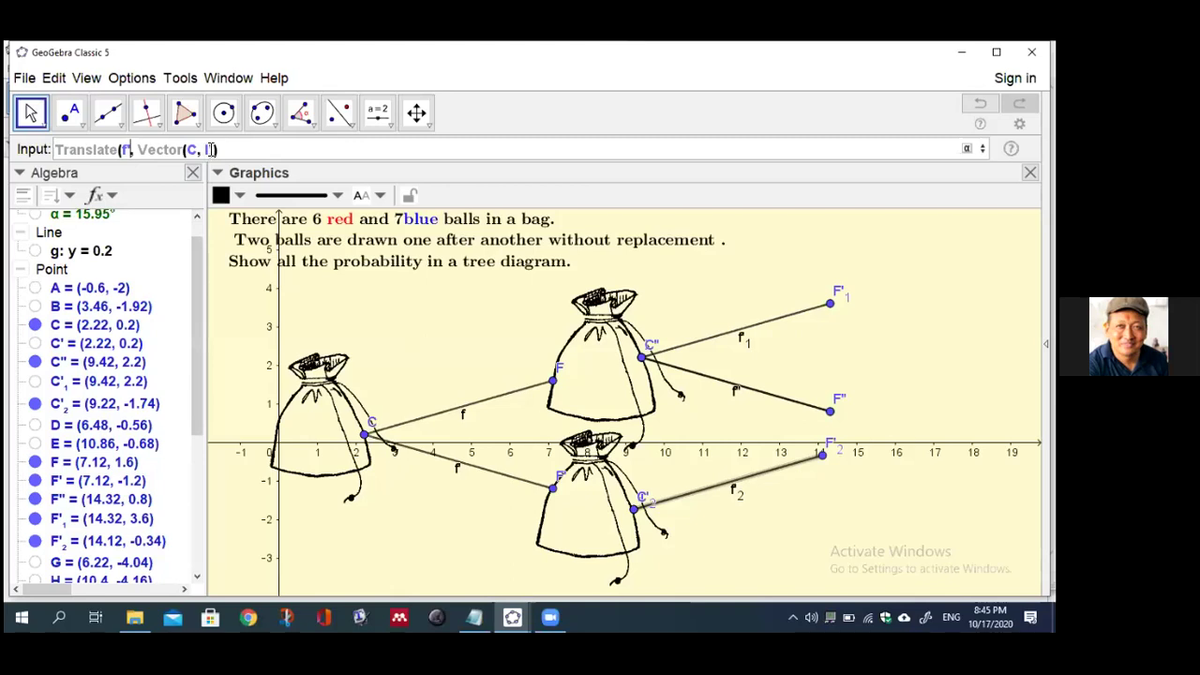
{"action": "key", "text": "BackSpace"}
{"action": "type", "text": "J"}
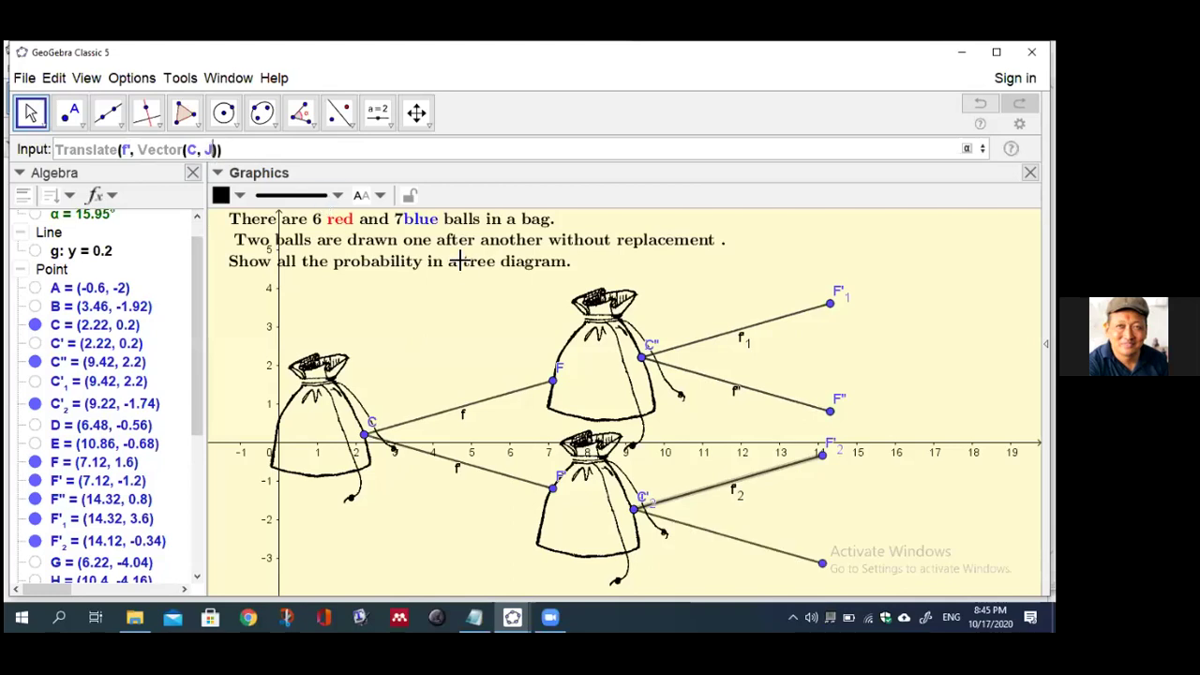
{"action": "left_click", "coordinate": [829, 490]}
{"action": "key", "text": "Return"}
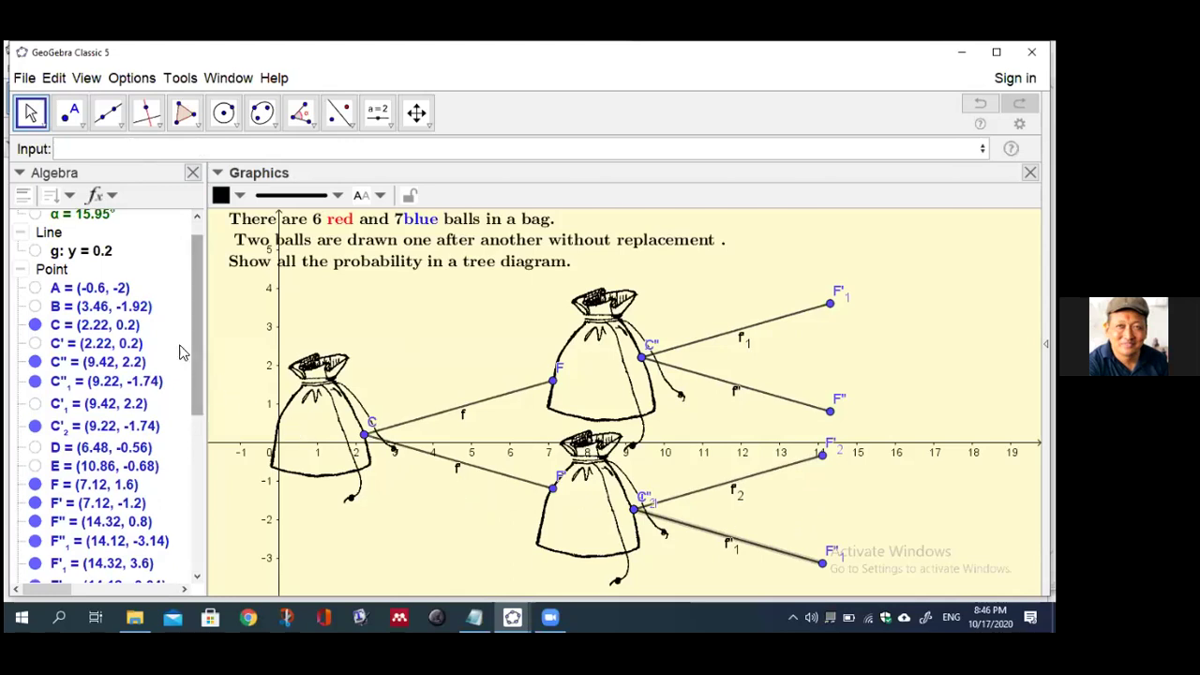
- Select all the points in the construction and hide them so that only the bags and branches are displayed
{"action": "scroll", "coordinate": [193, 344], "scroll_direction": "up", "scroll_amount": 2}
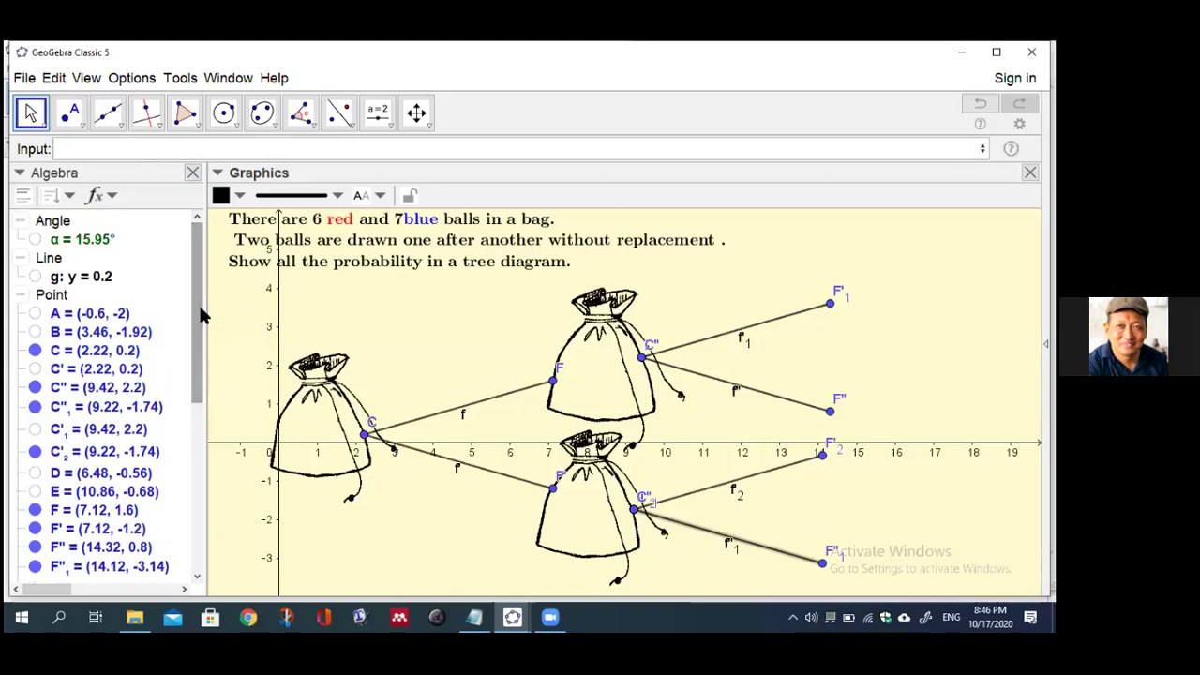
{"action": "right_click", "coordinate": [57, 319]}
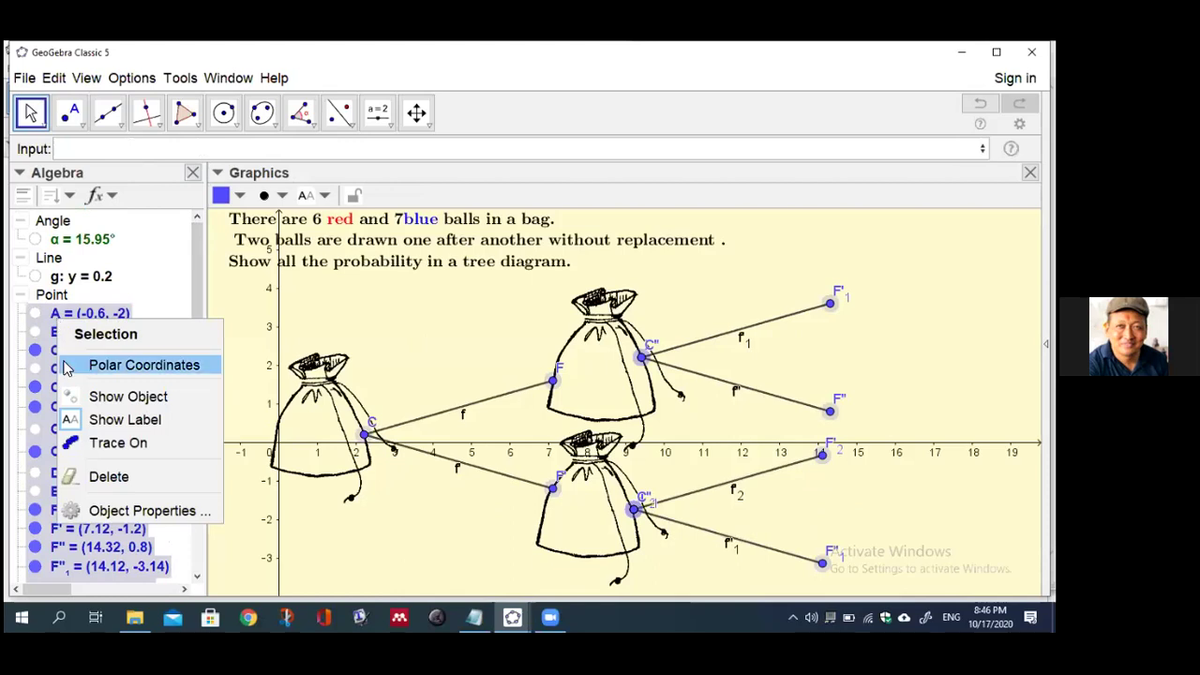
{"action": "left_click", "coordinate": [77, 409]}
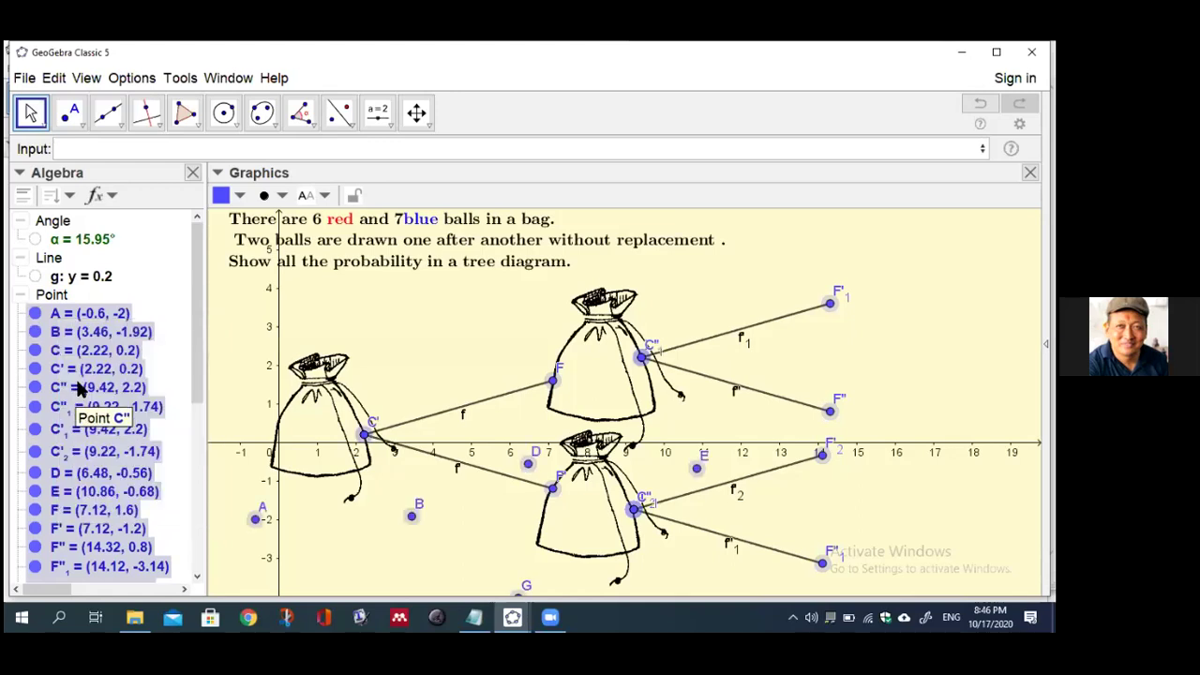
{"action": "right_click", "coordinate": [79, 387]}
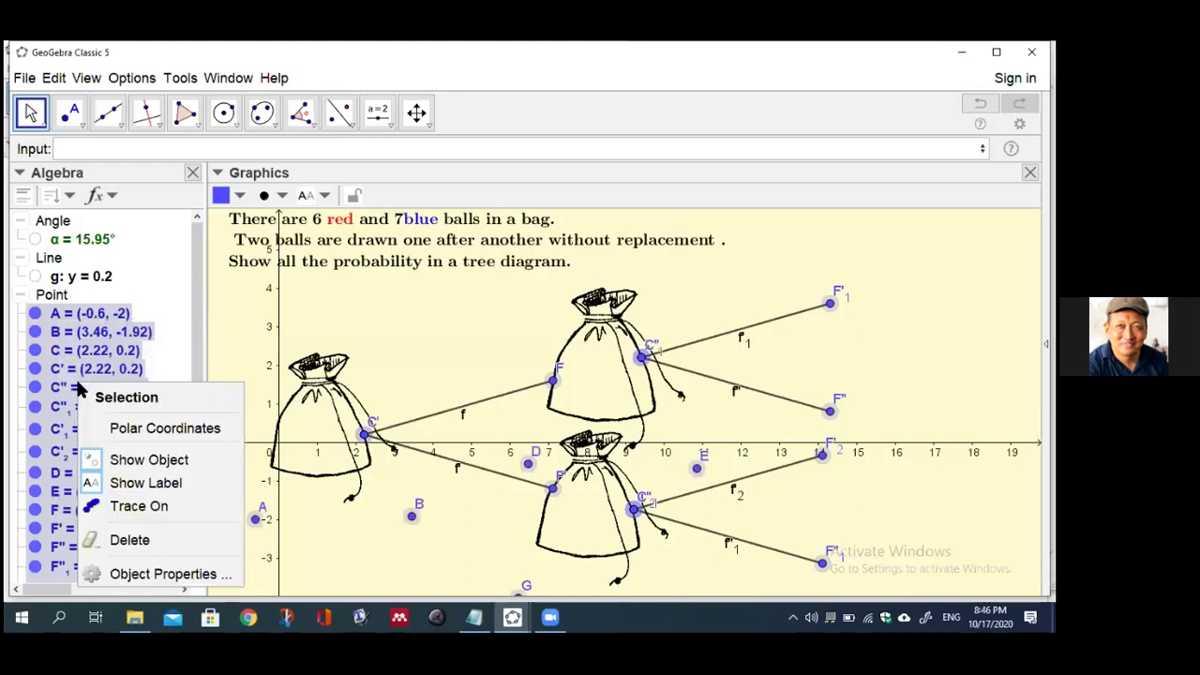
{"action": "left_click", "coordinate": [94, 466]}
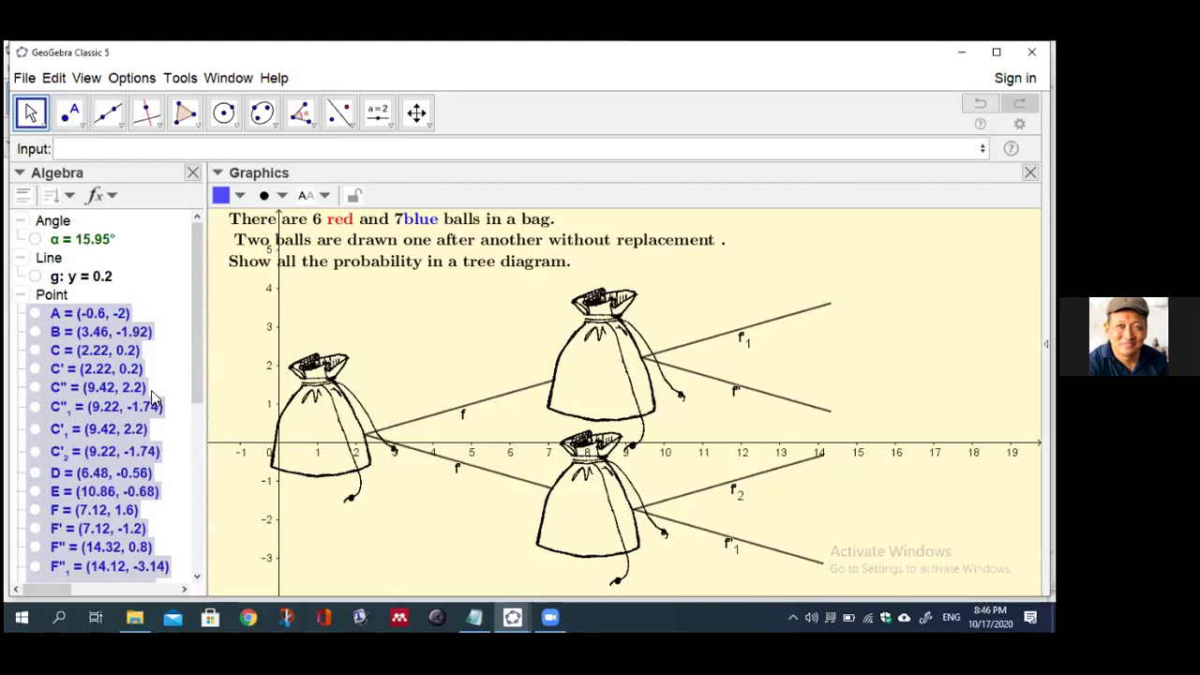
- Select all six branch segments, from f to f'₂, and turn off their labels
{"action": "left_click_drag", "start_coordinate": [191, 372], "coordinate": [202, 525]}
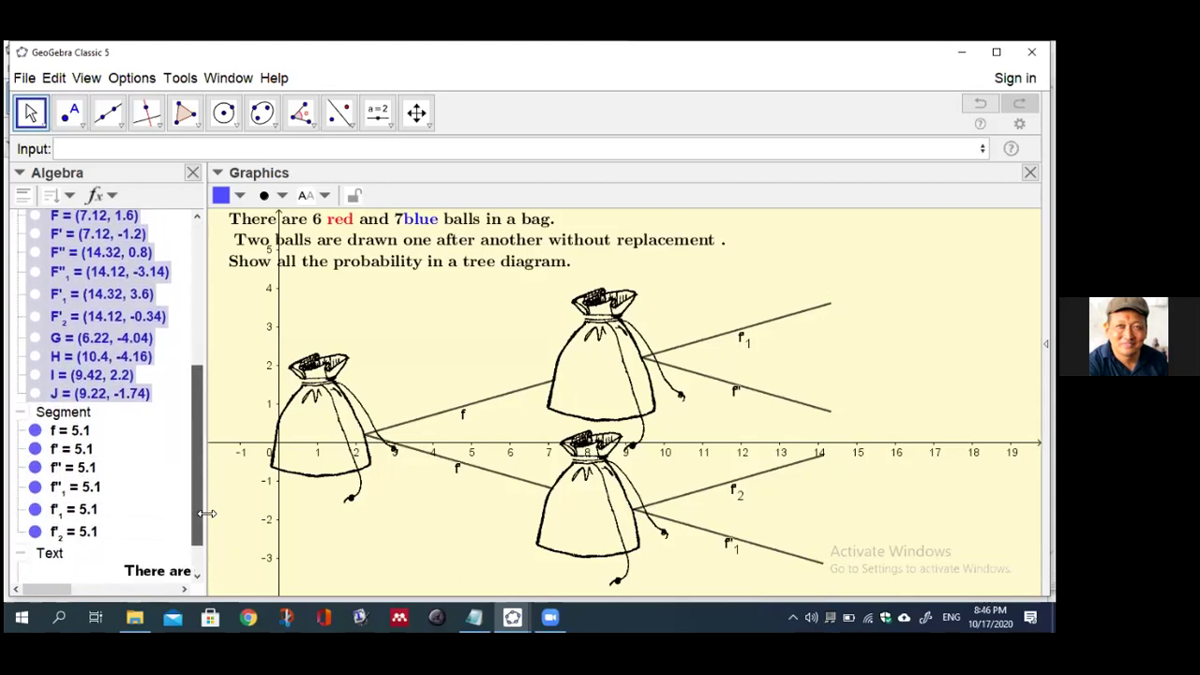
{"action": "left_click", "coordinate": [75, 433]}
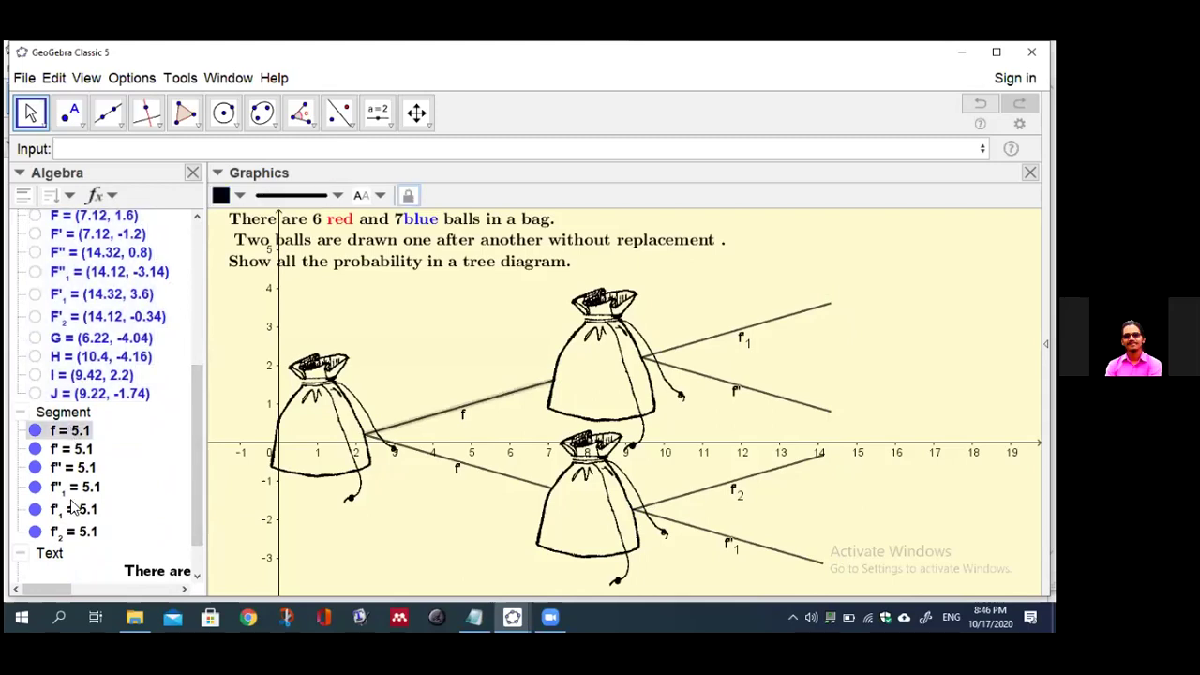
{"action": "left_click", "coordinate": [77, 533], "text": "shift"}
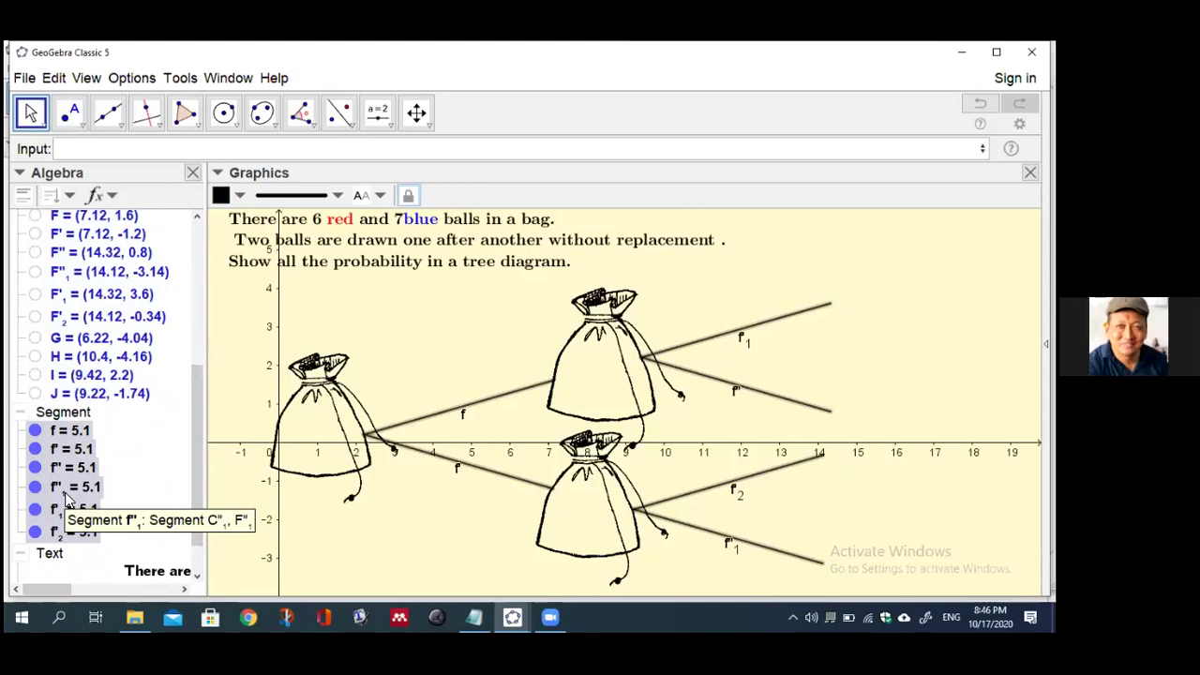
{"action": "right_click", "coordinate": [68, 498]}
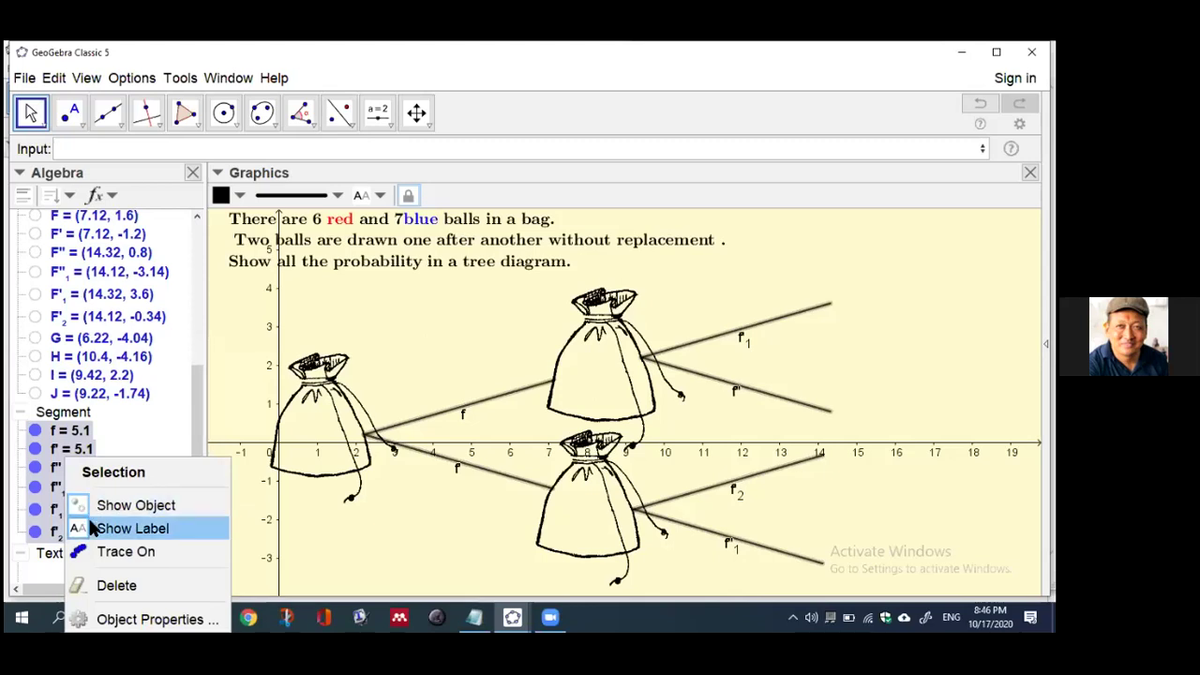
{"action": "left_click", "coordinate": [93, 530]}
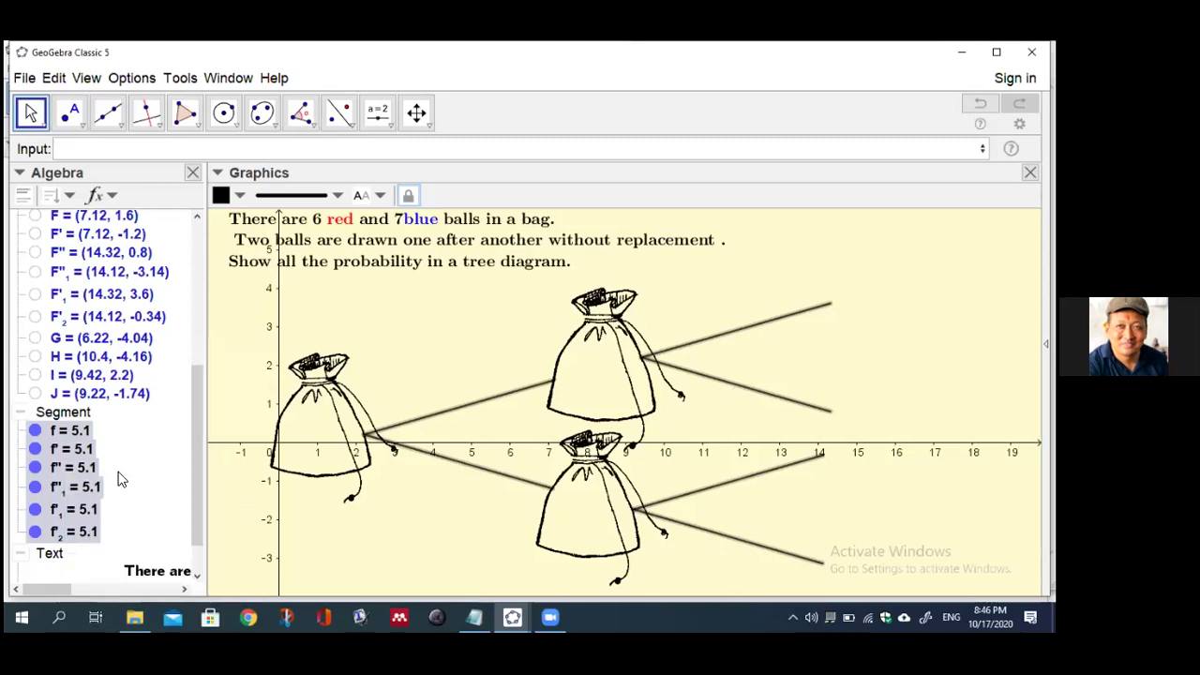
- Run the command Translate(f, Vector(C, I)) again to repeat the upper branch translation
{"action": "left_click", "coordinate": [81, 149]}
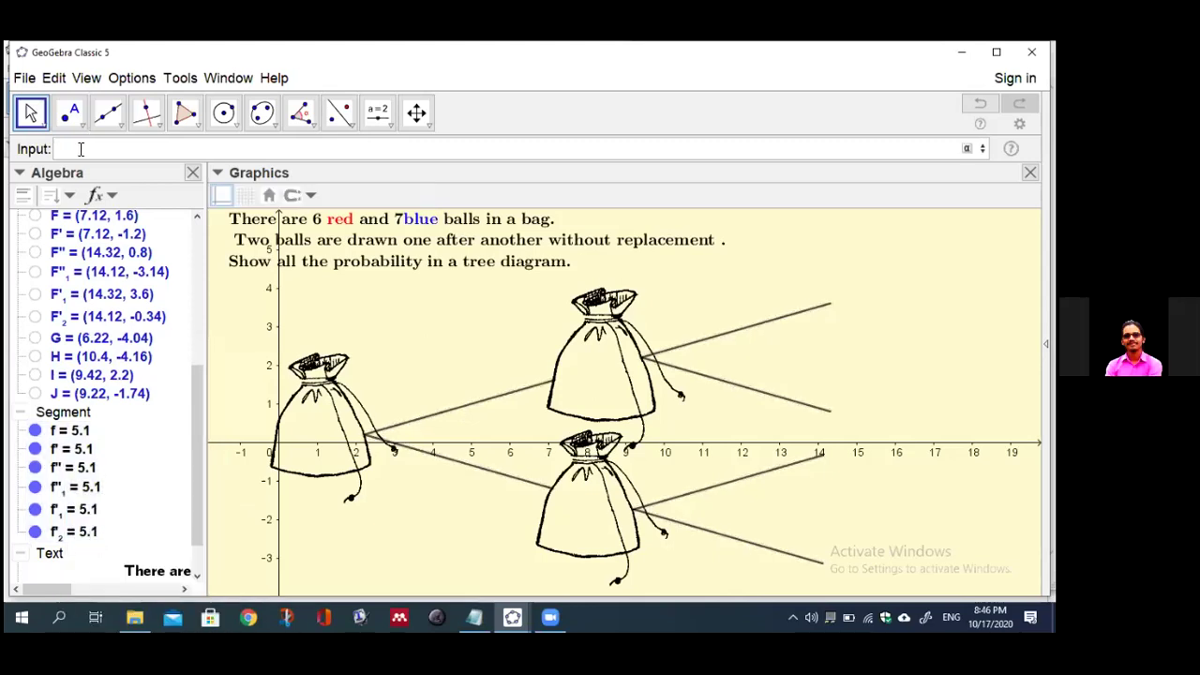
{"action": "type", "text": "Translate(f, Vector(C, I))"}
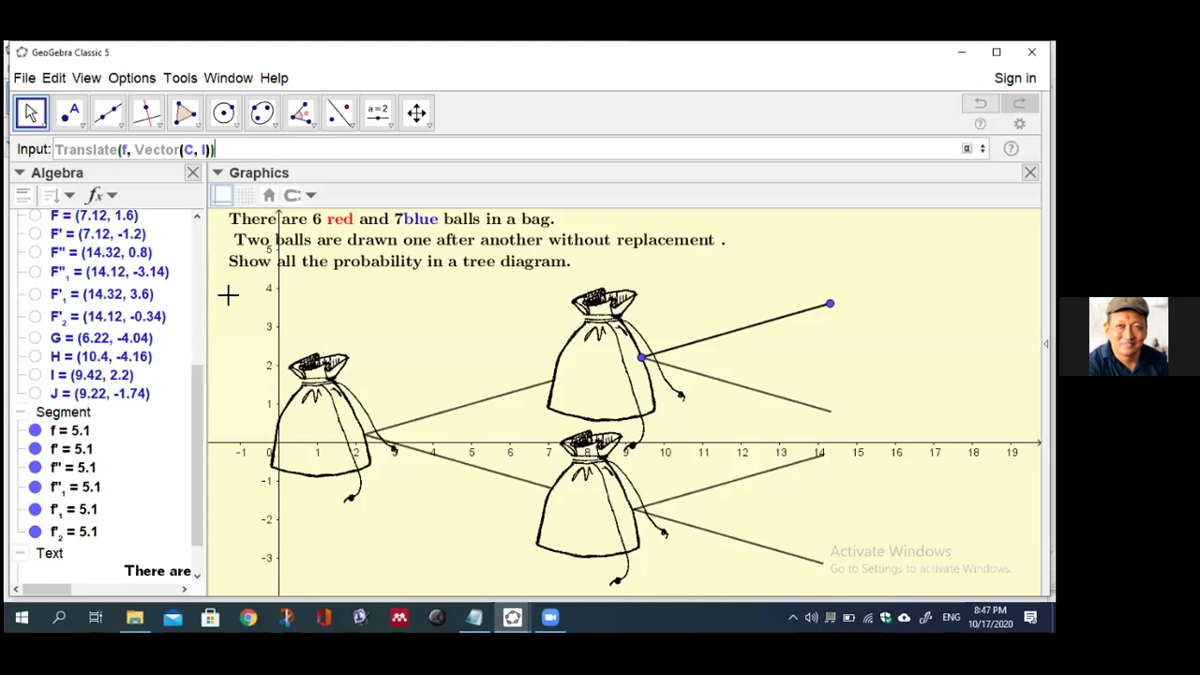
{"action": "key", "text": "Return"}
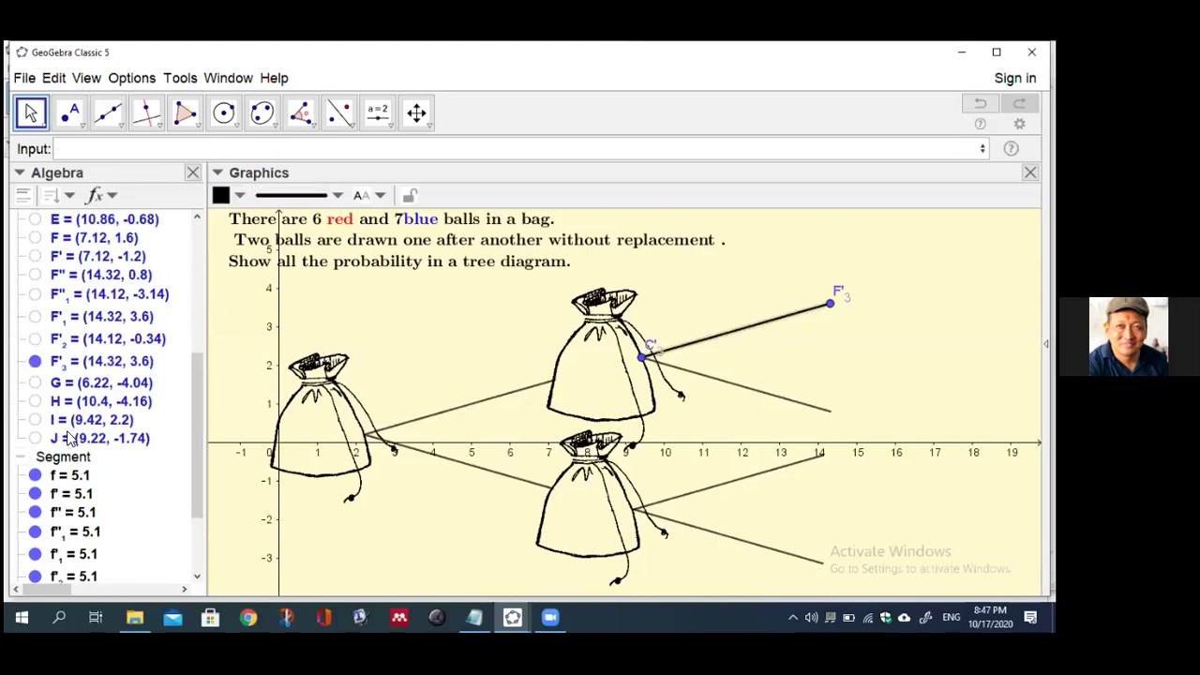
- Turn on the label of segment f only, clearing the selection of the whole segment group
{"action": "right_click", "coordinate": [66, 485]}
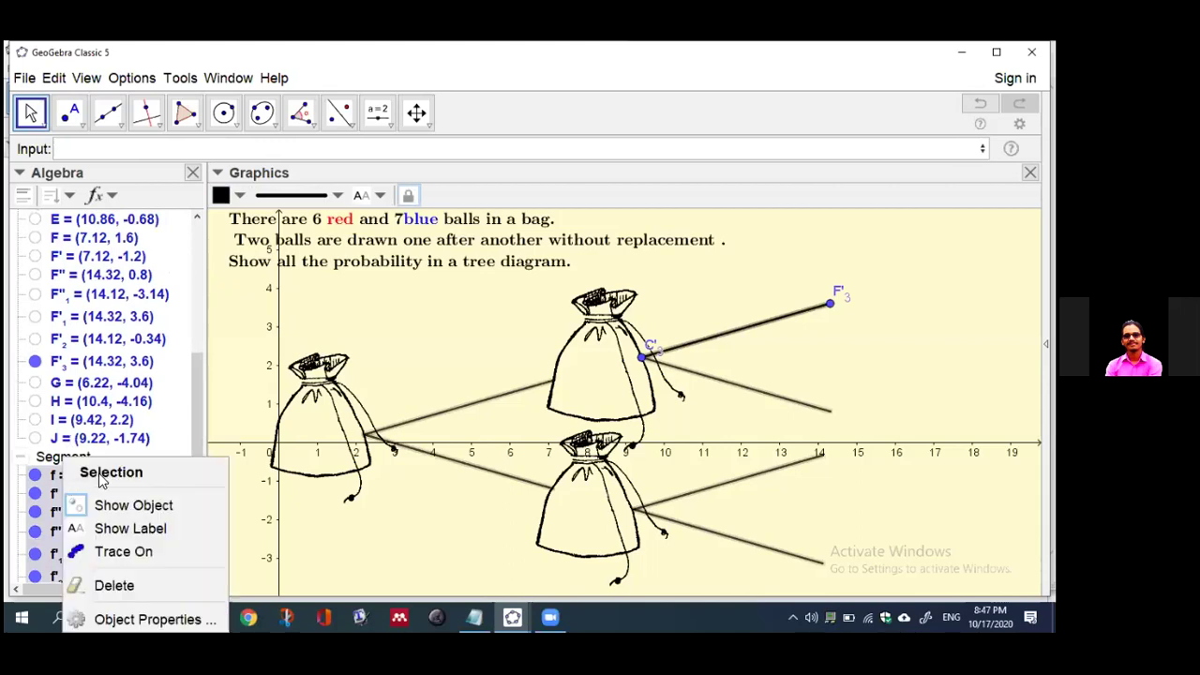
{"action": "left_click", "coordinate": [75, 475]}
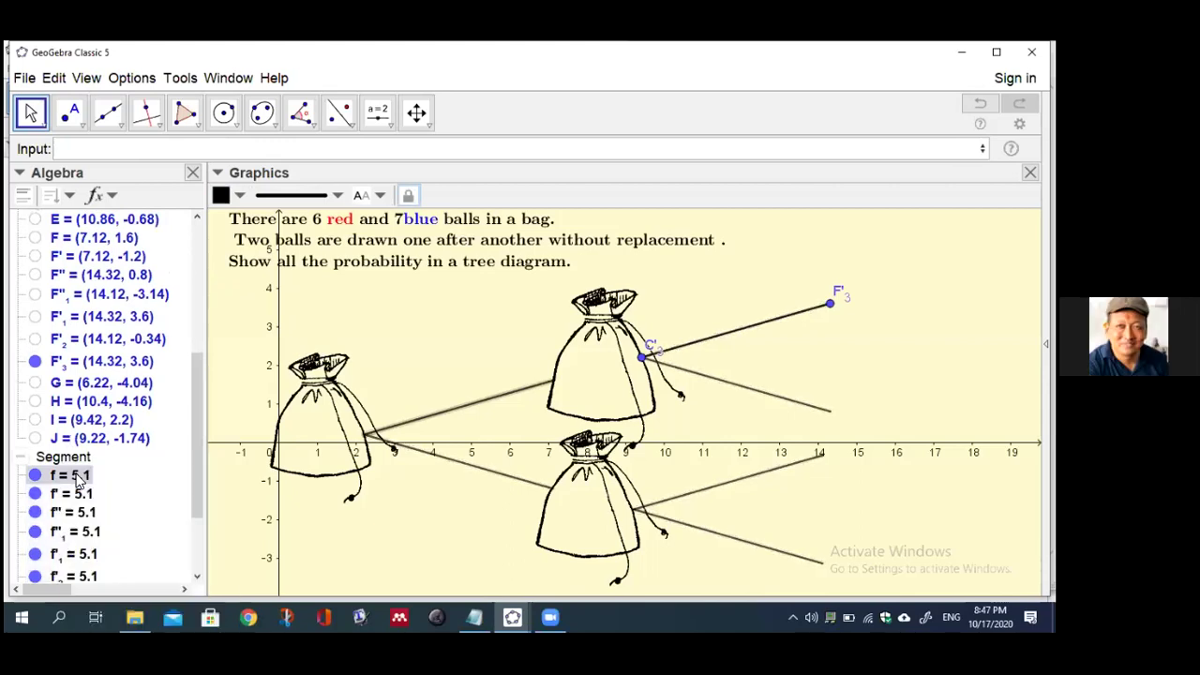
{"action": "right_click", "coordinate": [75, 474]}
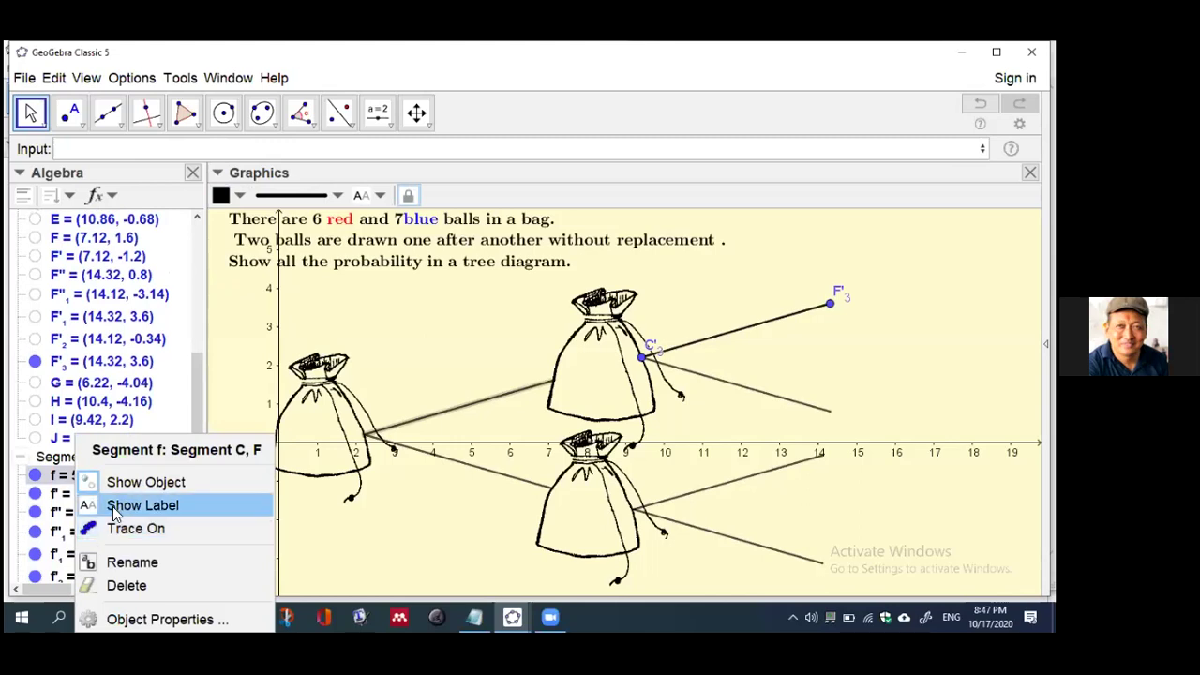
{"action": "left_click", "coordinate": [112, 506]}
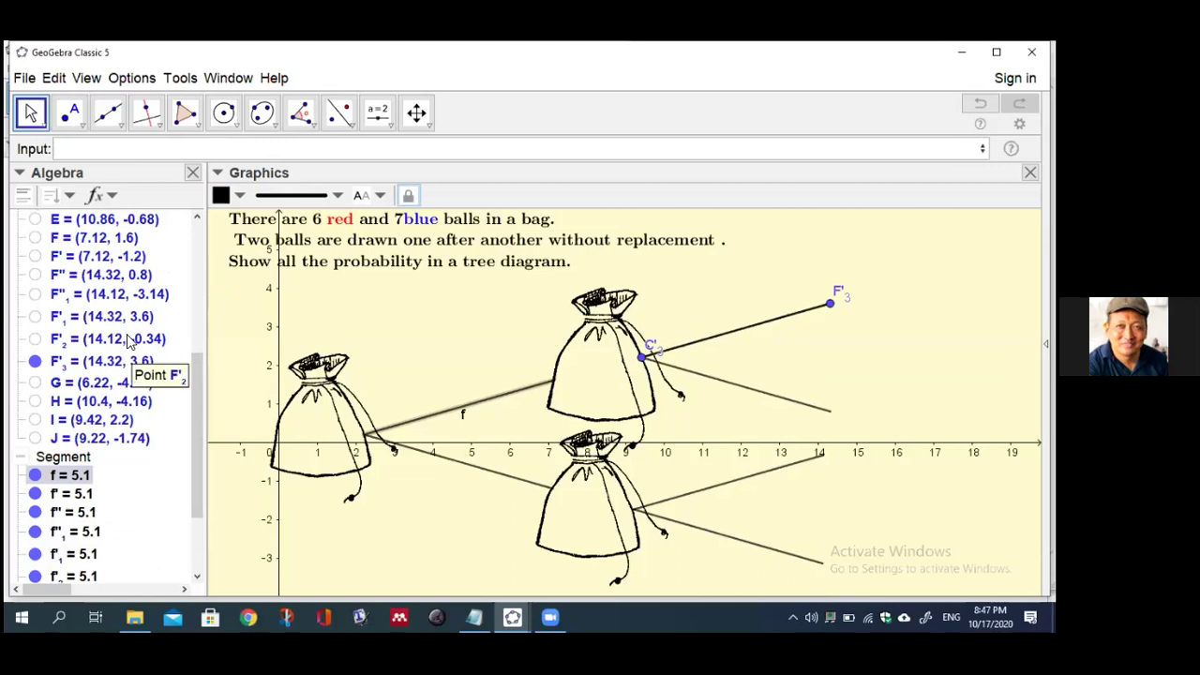
- Delete the duplicate translated segment f'₃ and hide its end point F'₃
{"action": "left_click_drag", "start_coordinate": [195, 429], "coordinate": [199, 478]}
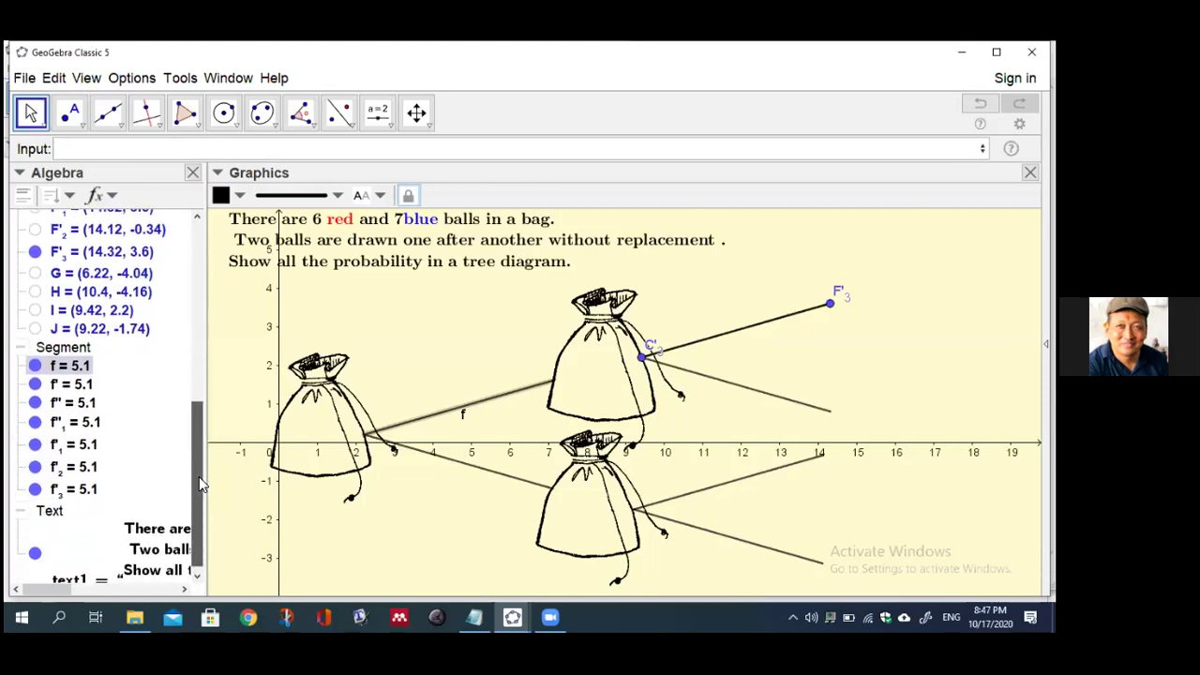
{"action": "left_click", "coordinate": [70, 494]}
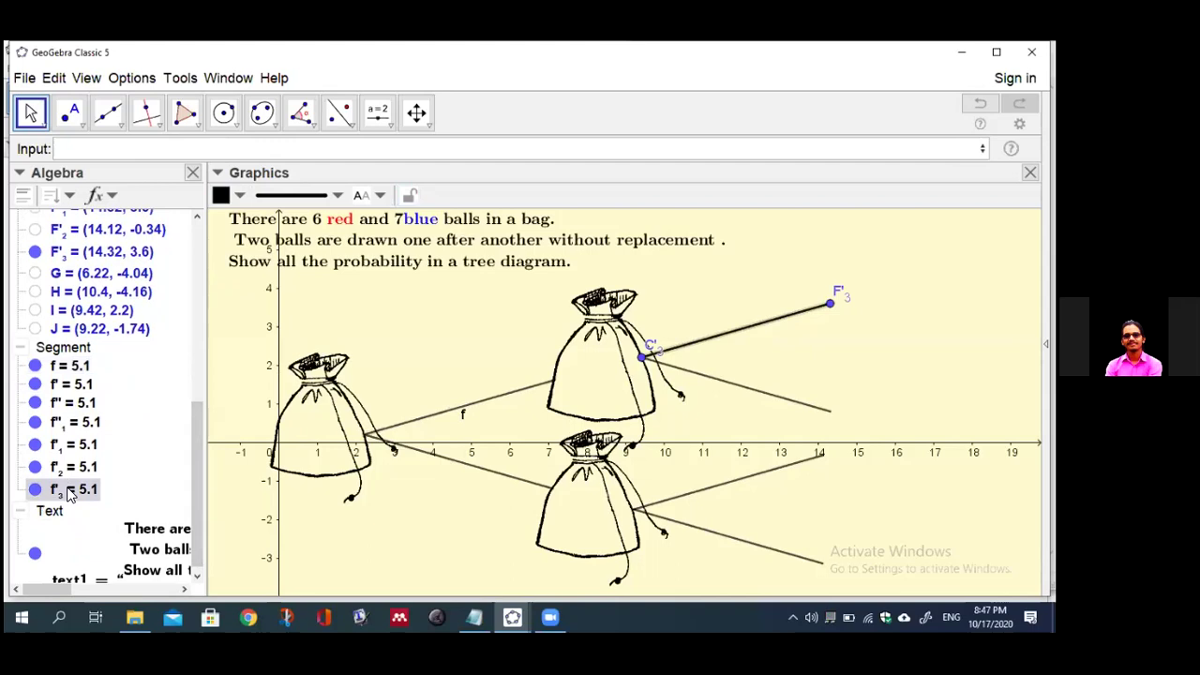
{"action": "key", "text": "Delete"}
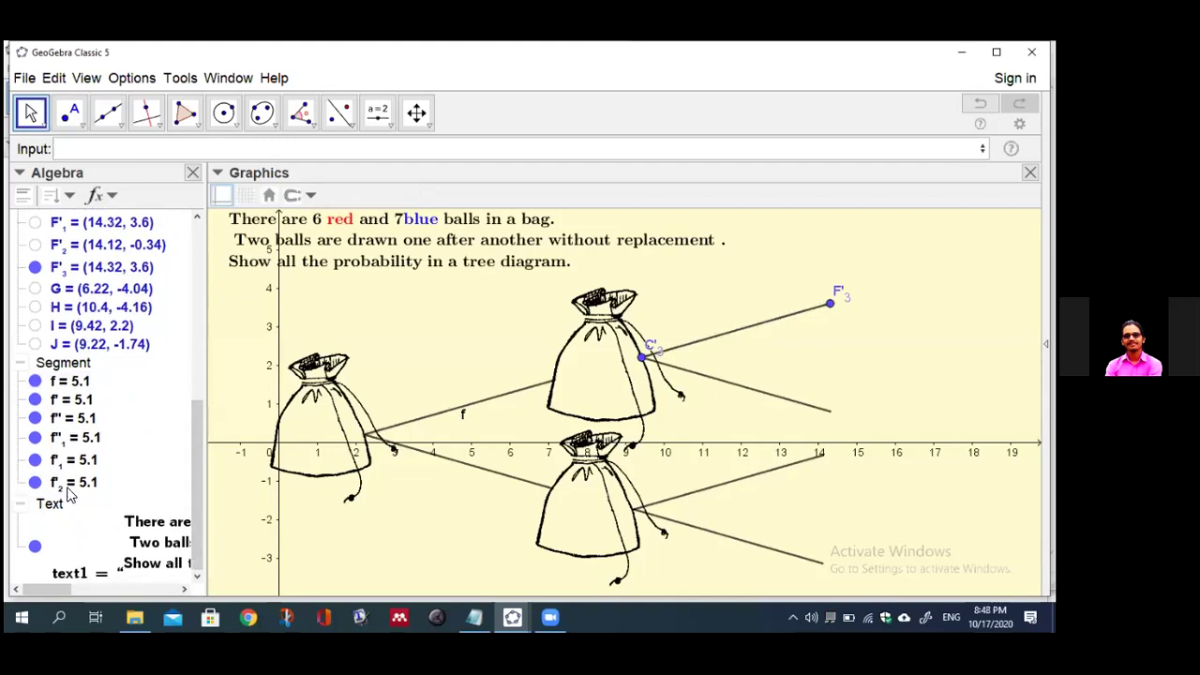
{"action": "left_click", "coordinate": [35, 267]}
- Select the whole Segment group and toggle its labels on and off so that no branch is labelled
{"action": "left_click", "coordinate": [60, 383]}
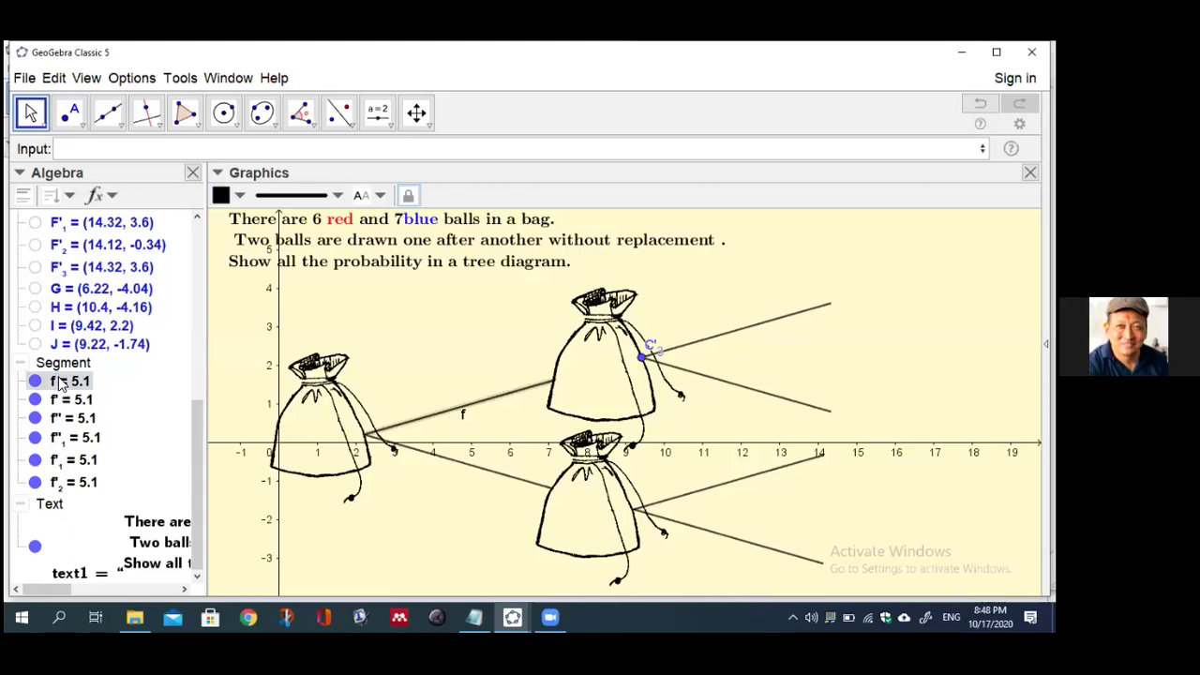
{"action": "left_click", "coordinate": [56, 362]}
{"action": "right_click", "coordinate": [57, 401]}
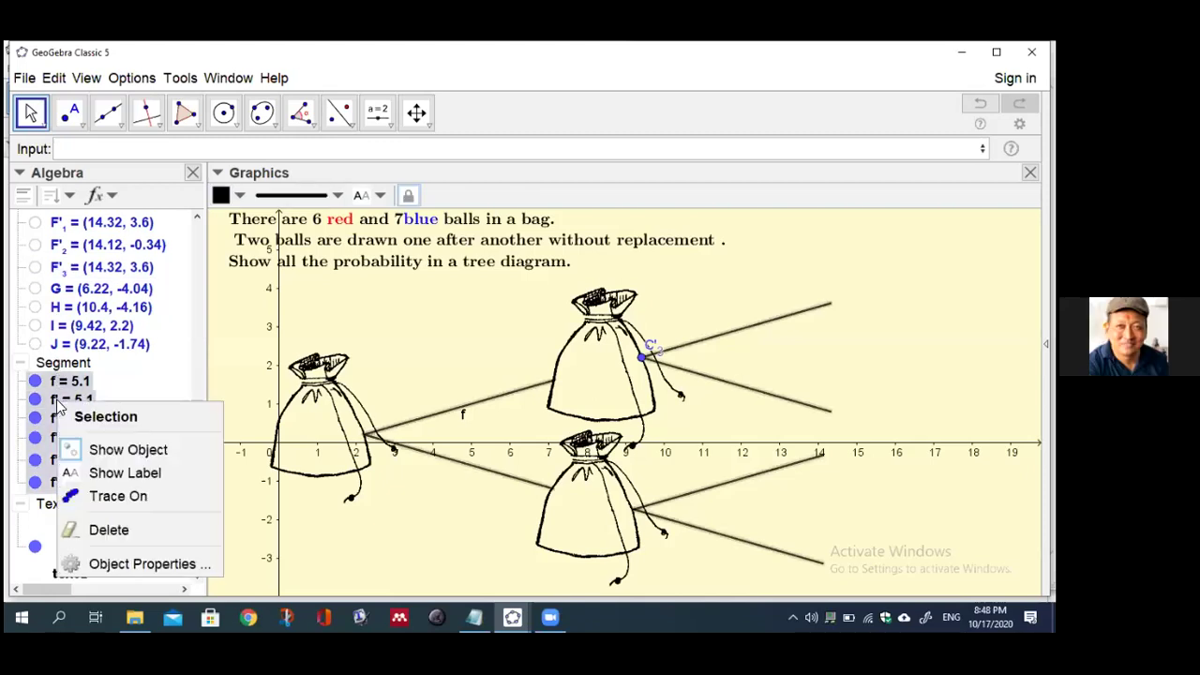
{"action": "left_click", "coordinate": [75, 473]}
{"action": "right_click", "coordinate": [75, 474]}
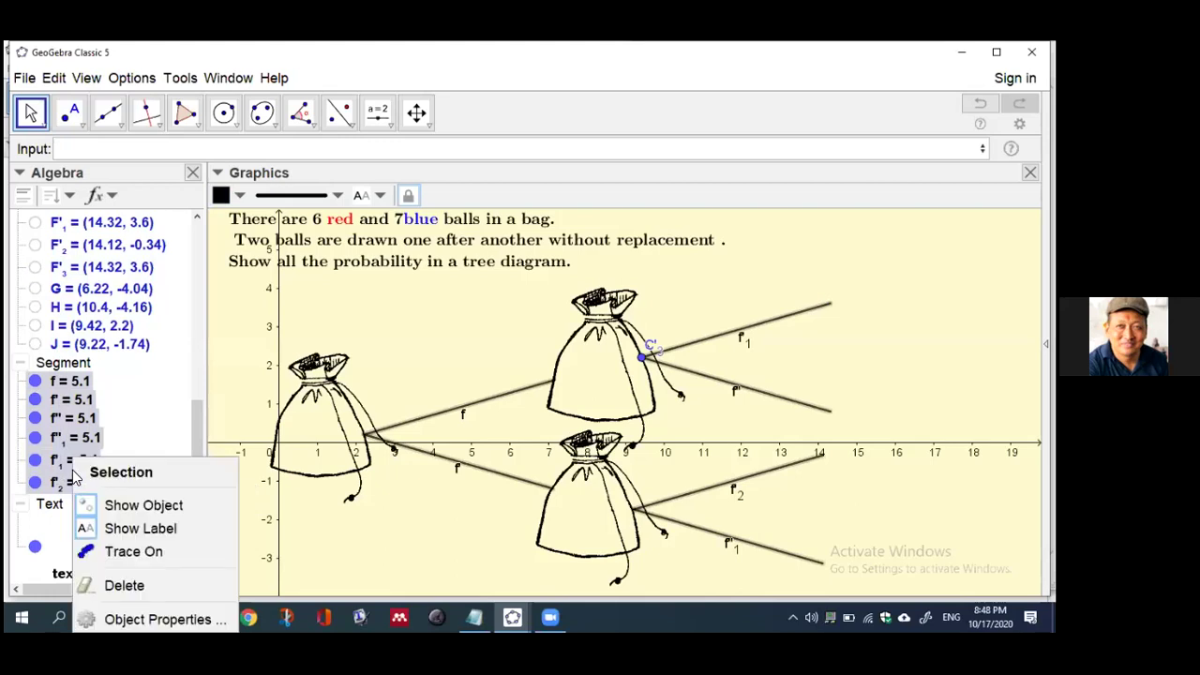
{"action": "left_click", "coordinate": [148, 402]}
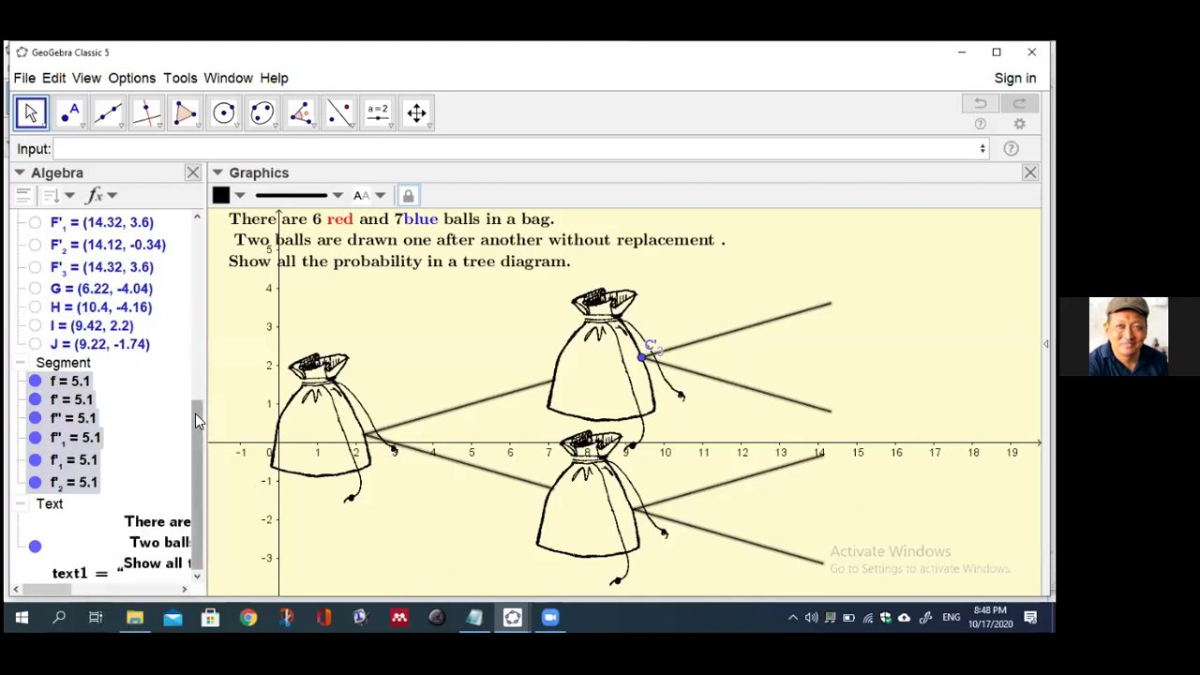
- Hide the leftover translated point C'₃ on the edge of the upper bag
{"action": "left_click_drag", "start_coordinate": [199, 422], "coordinate": [203, 339]}
{"action": "left_click", "coordinate": [38, 263]}
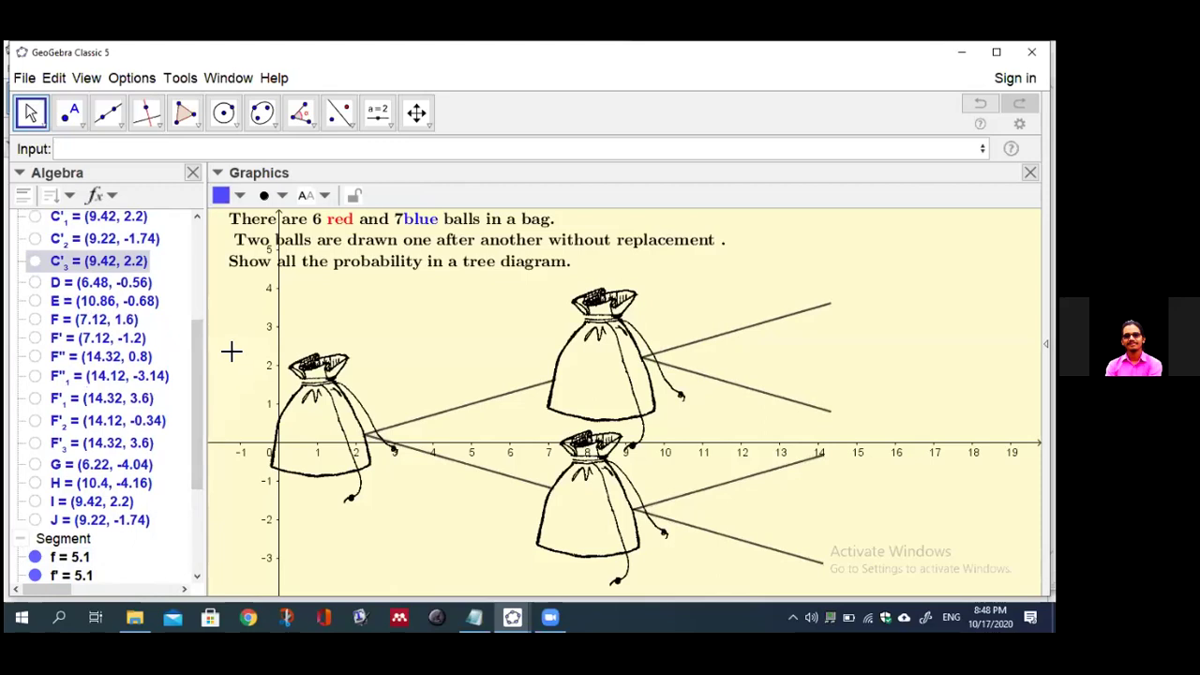
{"action": "left_click_drag", "start_coordinate": [197, 344], "coordinate": [211, 225]}
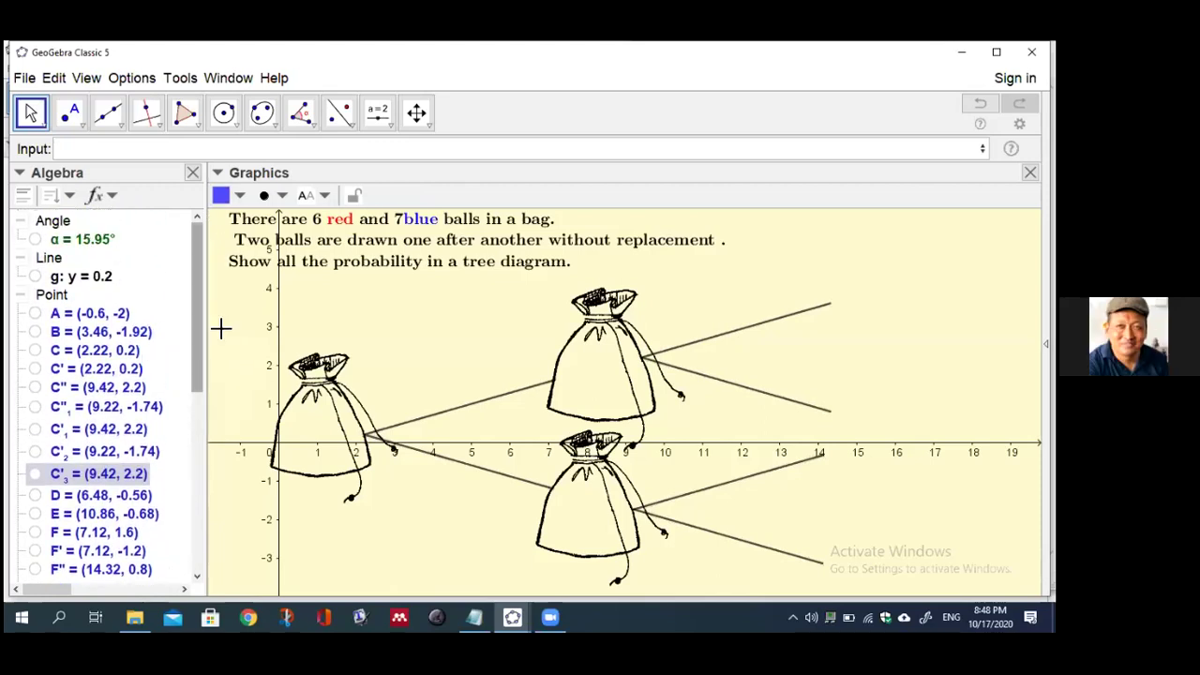
- Show the objects in the algebra list by their definitions and widen the list so the full definitions can be read
{"action": "left_click", "coordinate": [224, 334]}
{"action": "left_click", "coordinate": [110, 196]}
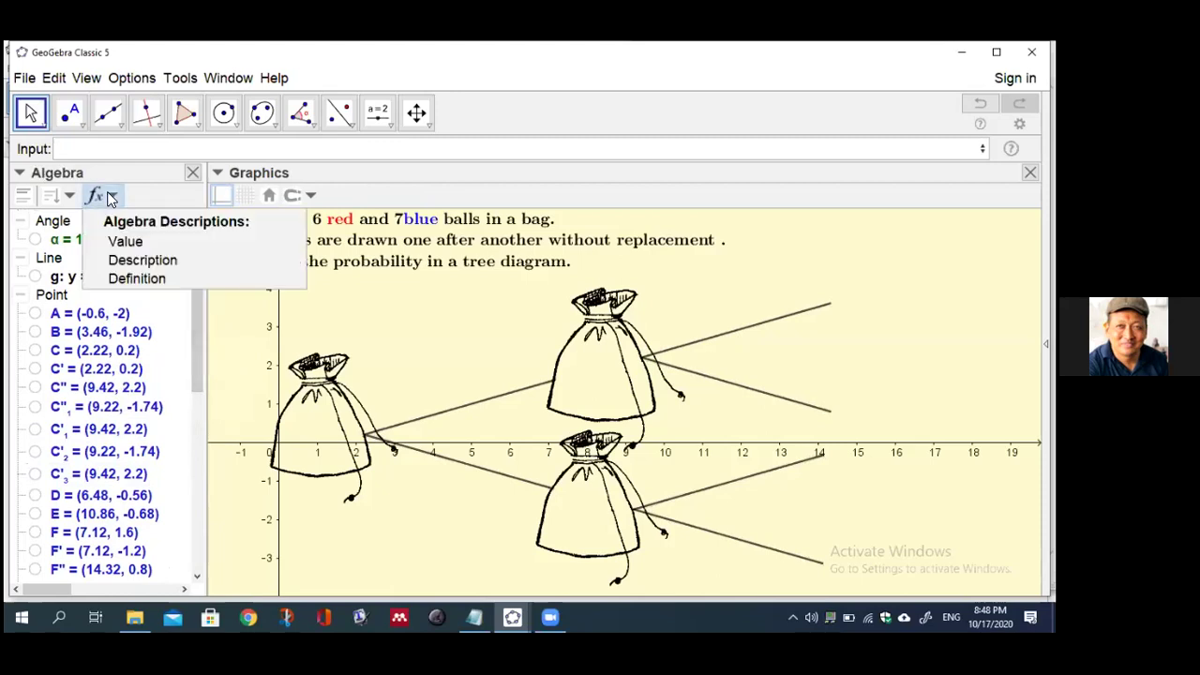
{"action": "left_click", "coordinate": [116, 279]}
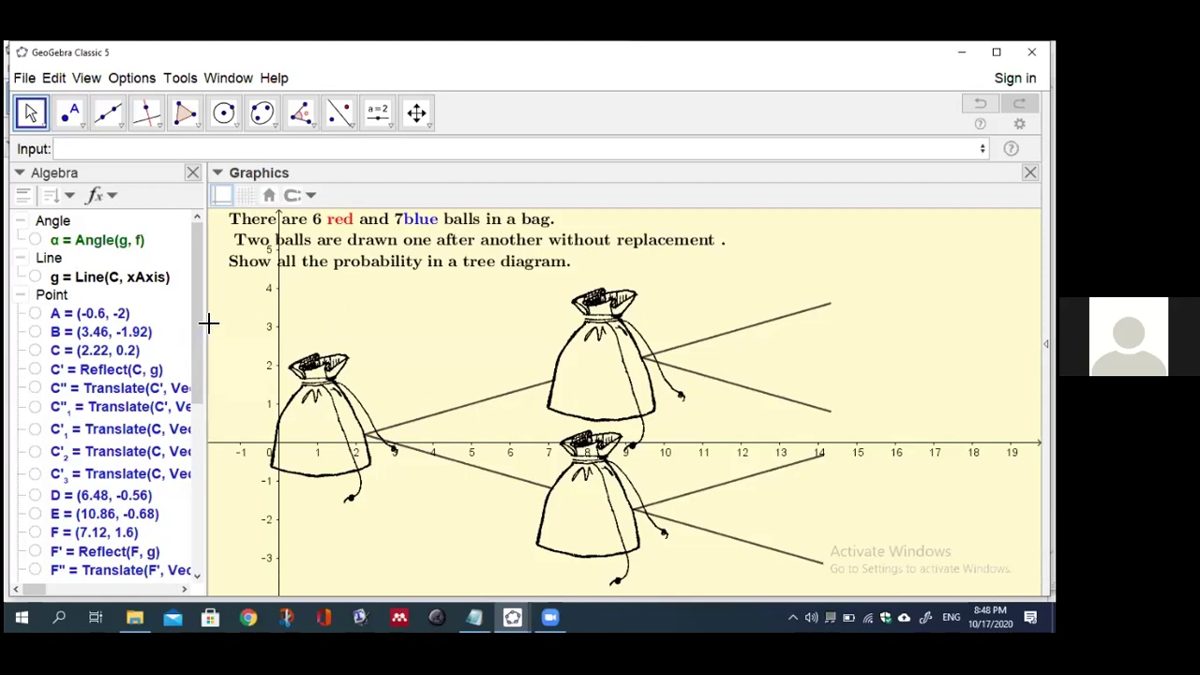
{"action": "left_click_drag", "start_coordinate": [208, 320], "coordinate": [274, 320]}
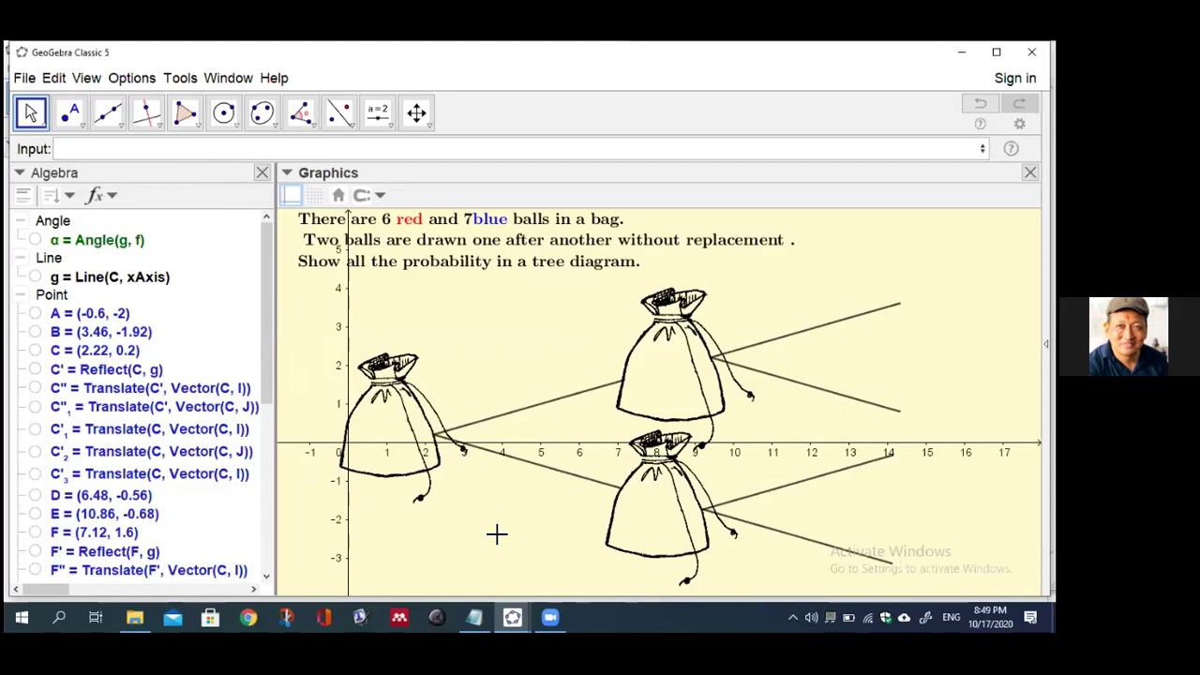
{"action": "left_click", "coordinate": [632, 425]}
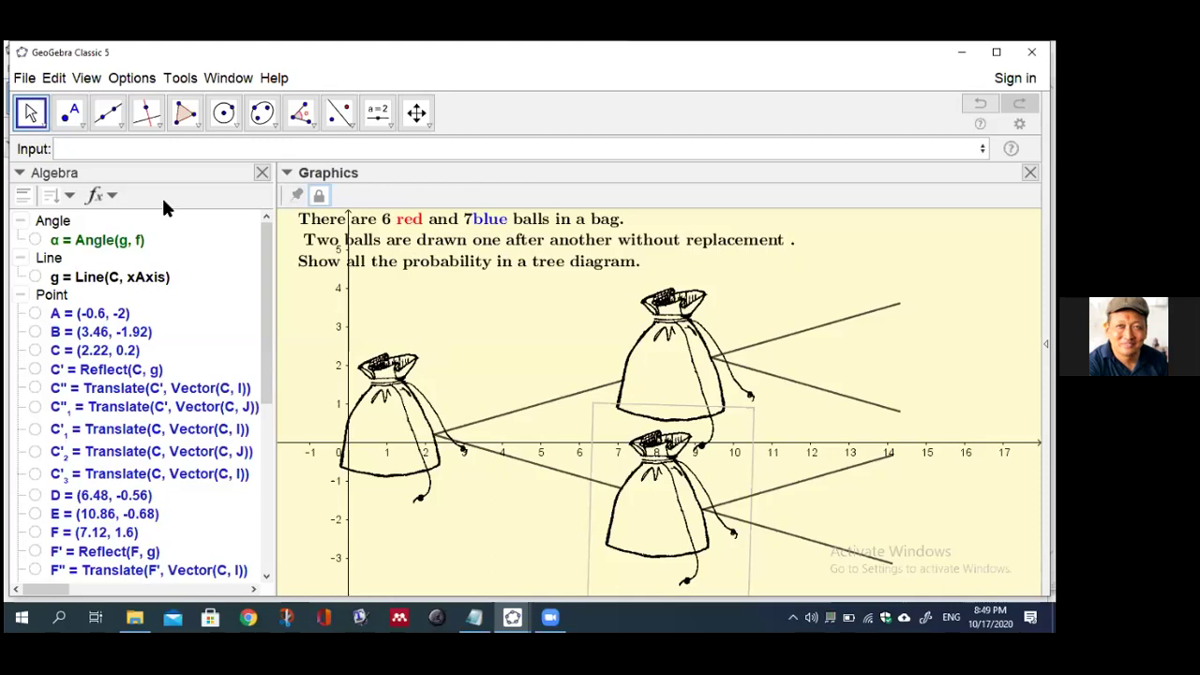
- Define the number red as RandomBetween(2, 5)
{"action": "left_click", "coordinate": [86, 147]}
{"action": "type", "text": "red"}
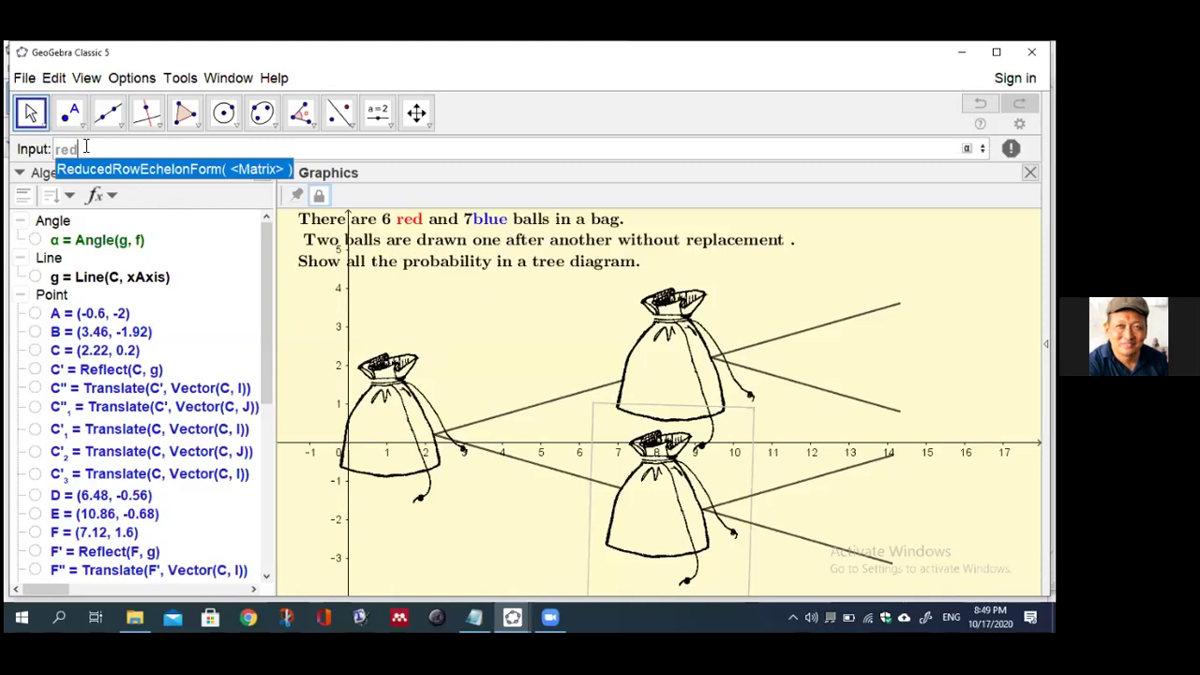
{"action": "type", "text": "=ram"}
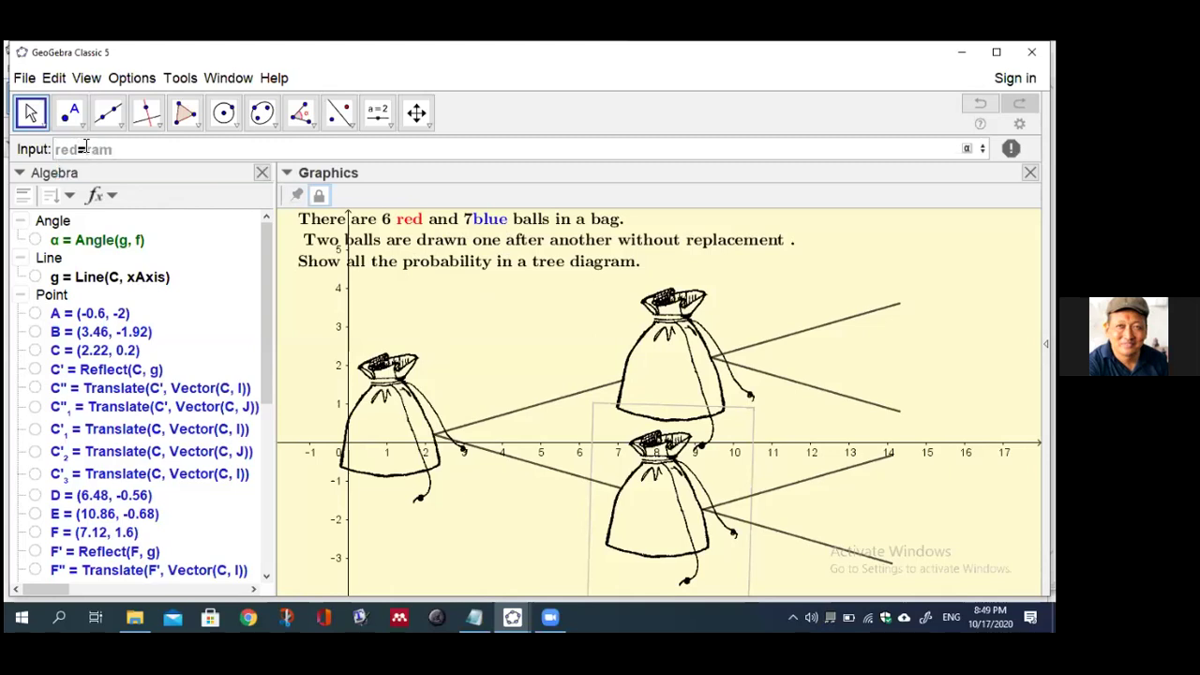
{"action": "key", "text": "BackSpace"}
{"action": "type", "text": "n"}
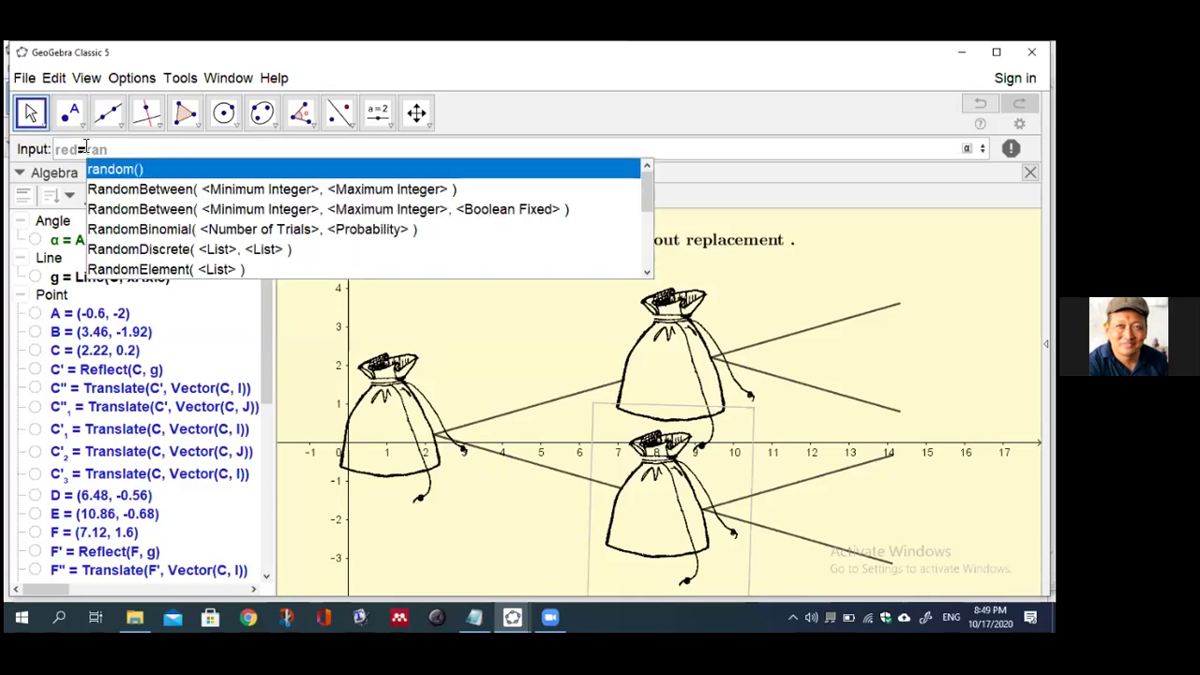
{"action": "left_click", "coordinate": [146, 188]}
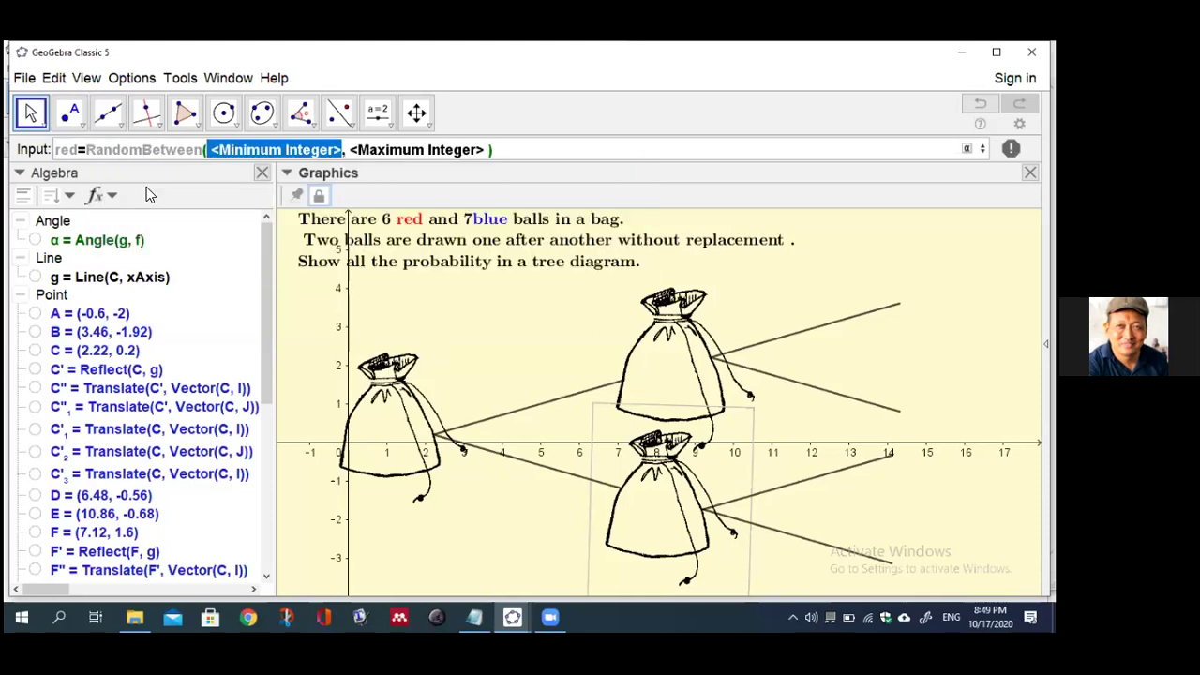
{"action": "type", "text": "2"}
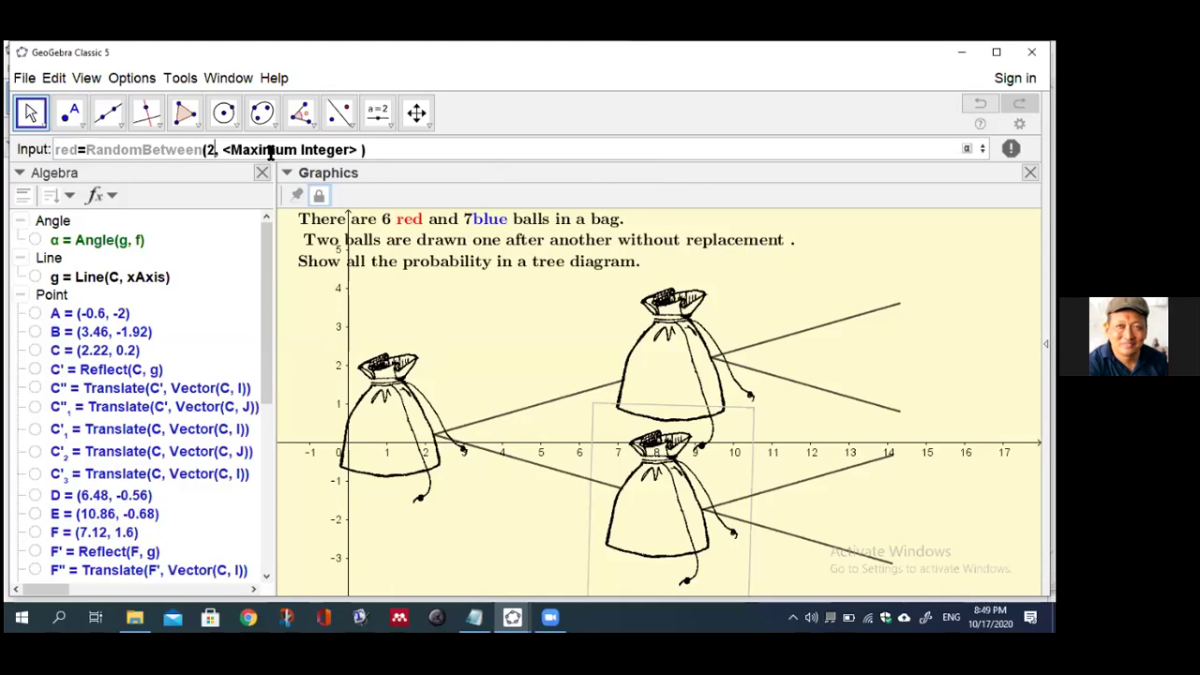
{"action": "left_click", "coordinate": [270, 152]}
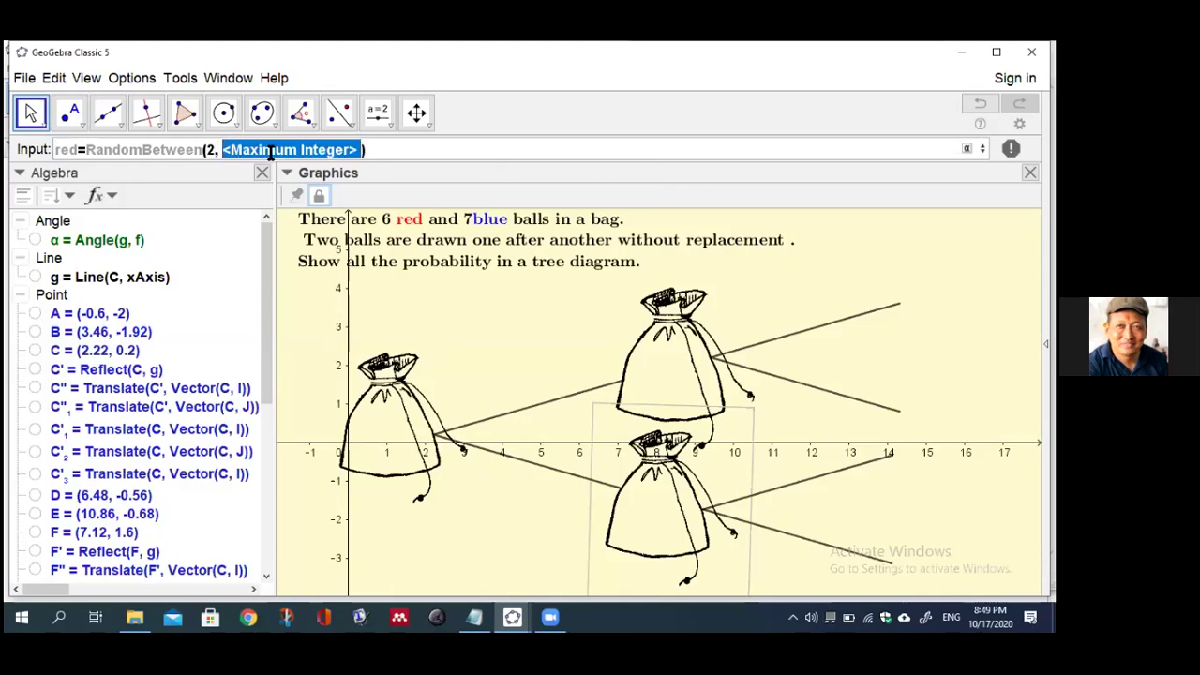
{"action": "type", "text": "5"}
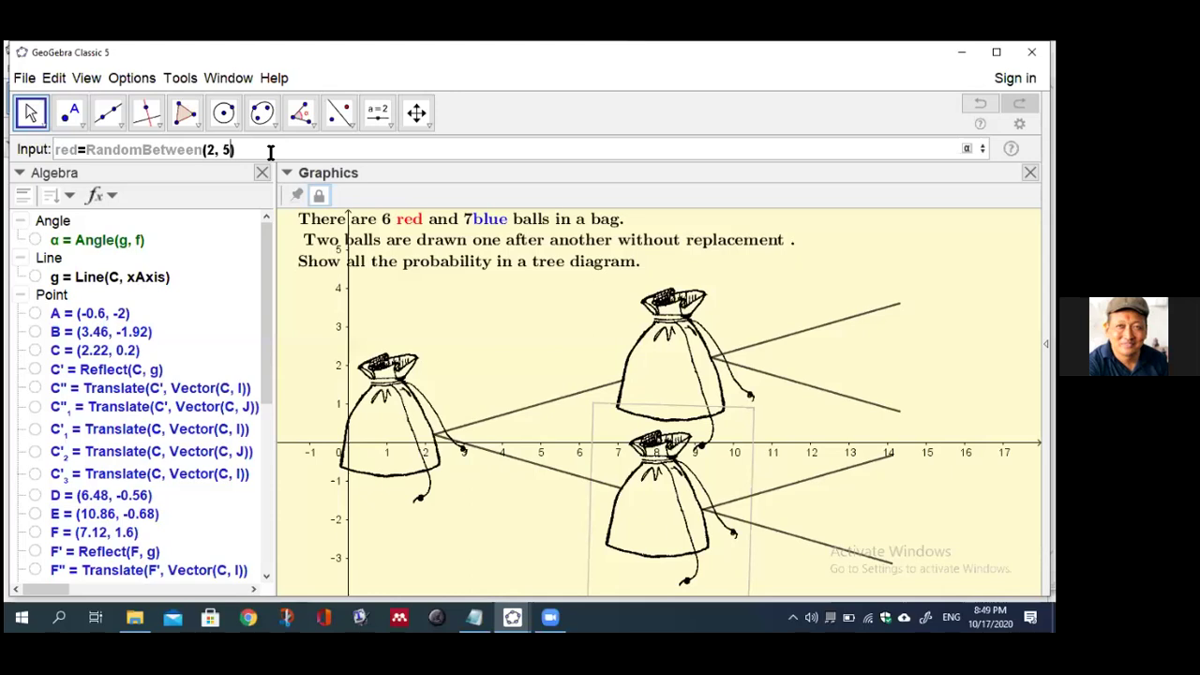
{"action": "key", "text": "Return"}
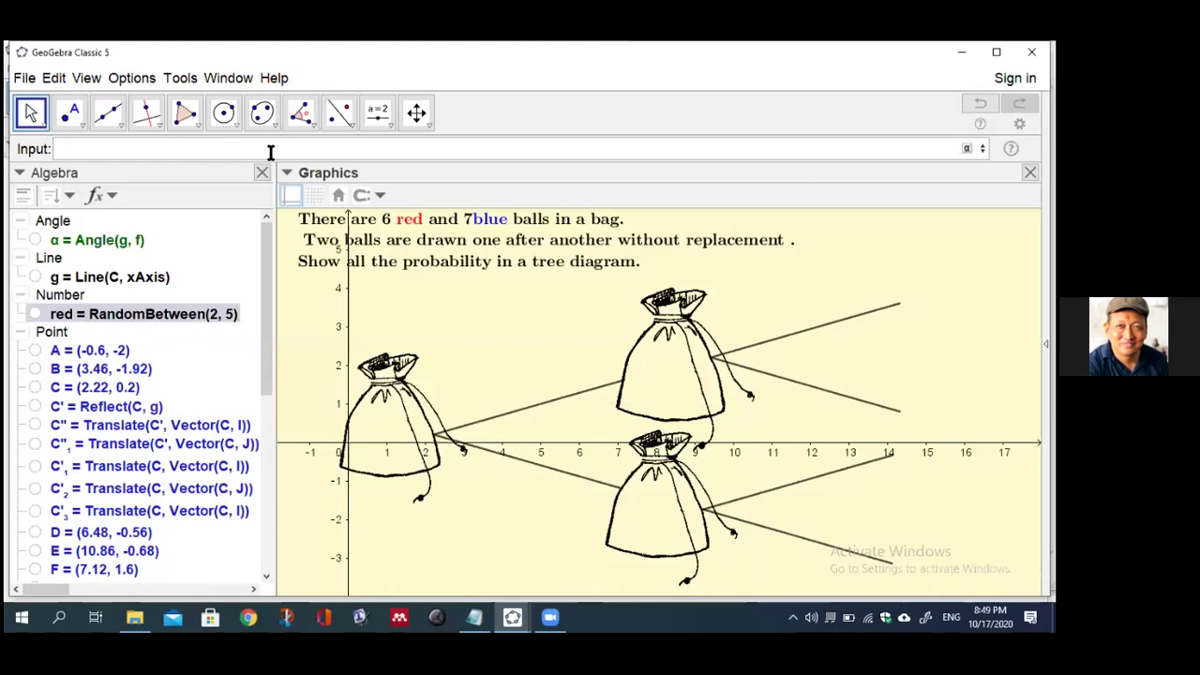
- Define the number blue as RandomBetween(2, 6)
{"action": "type", "text": "blue=ran"}
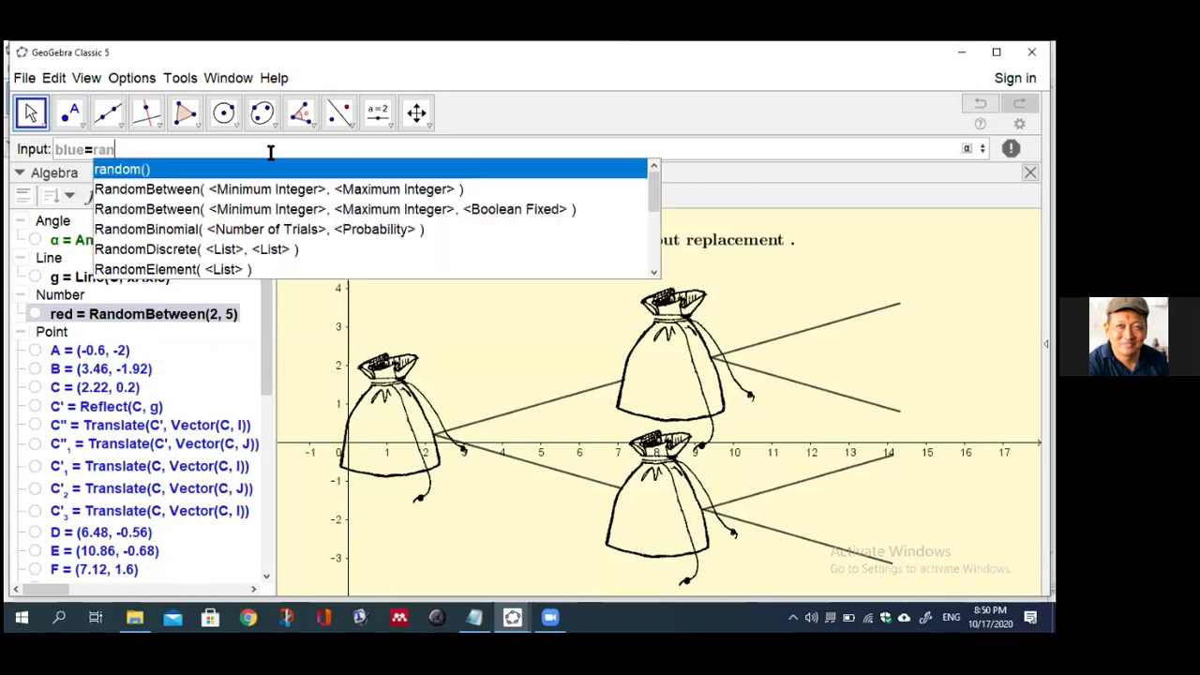
{"action": "left_click", "coordinate": [324, 190]}
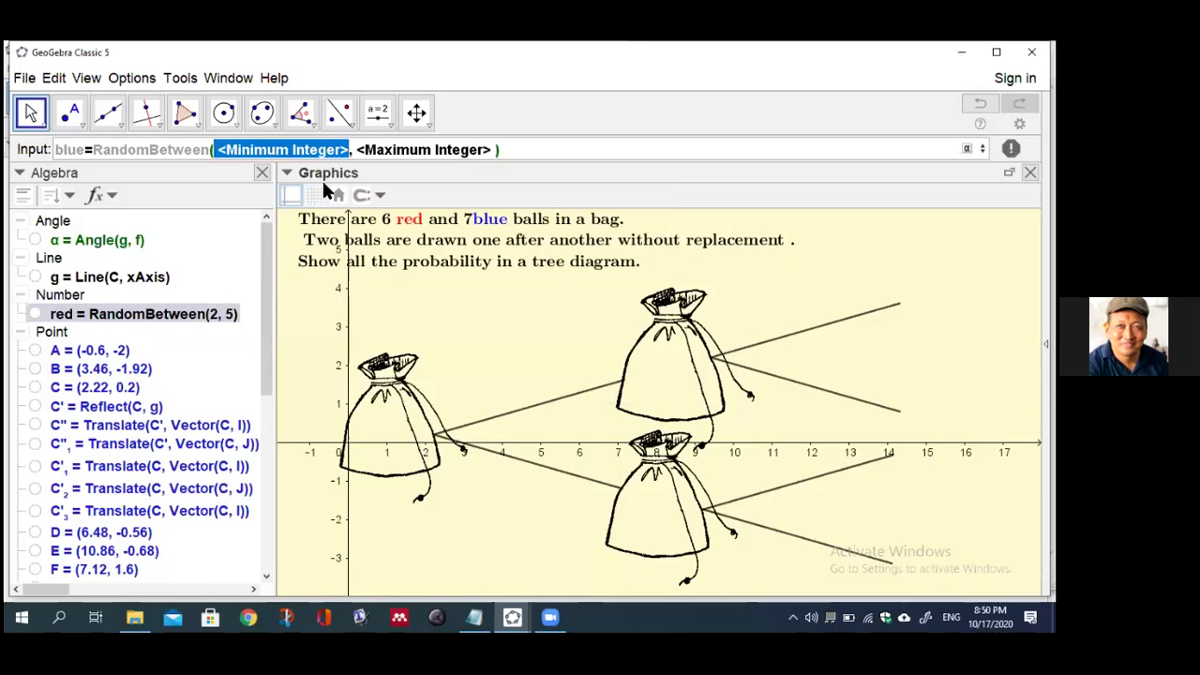
{"action": "type", "text": "2"}
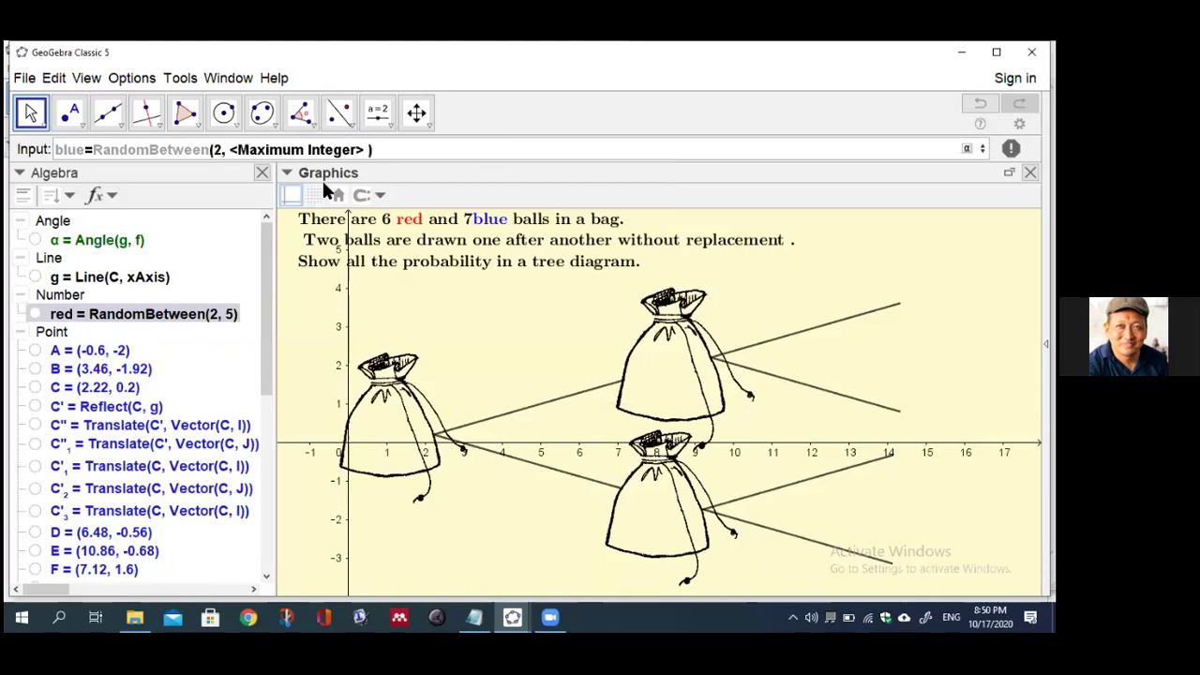
{"action": "key", "text": "Tab"}
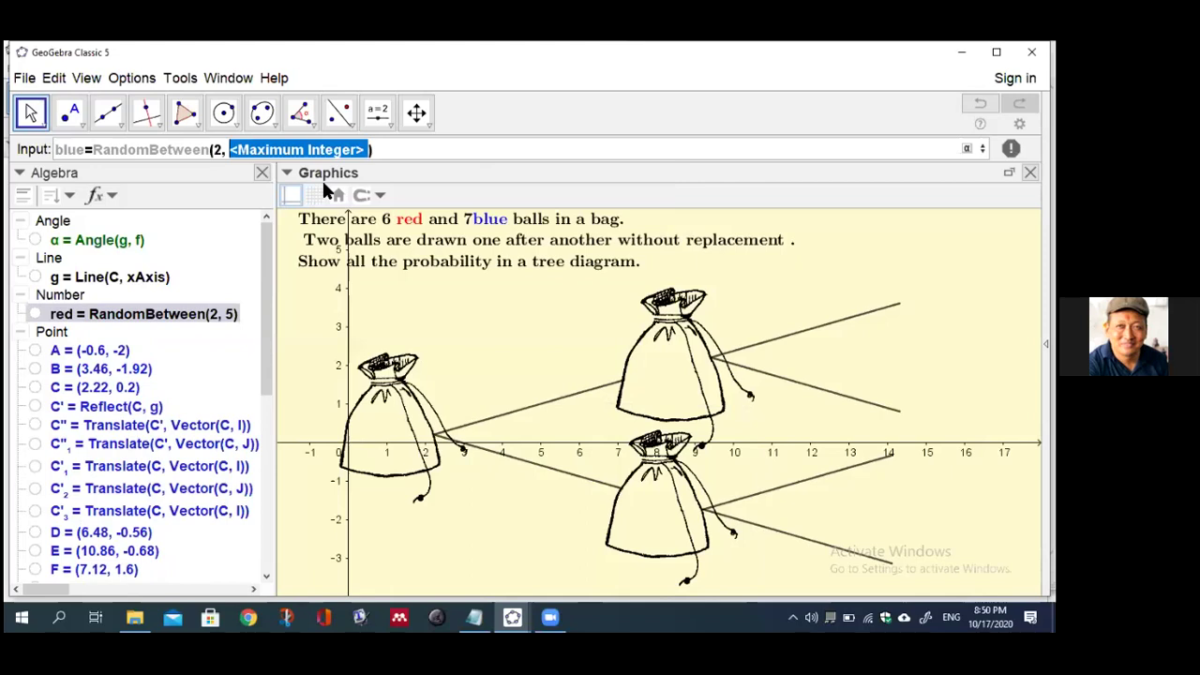
{"action": "type", "text": "6"}
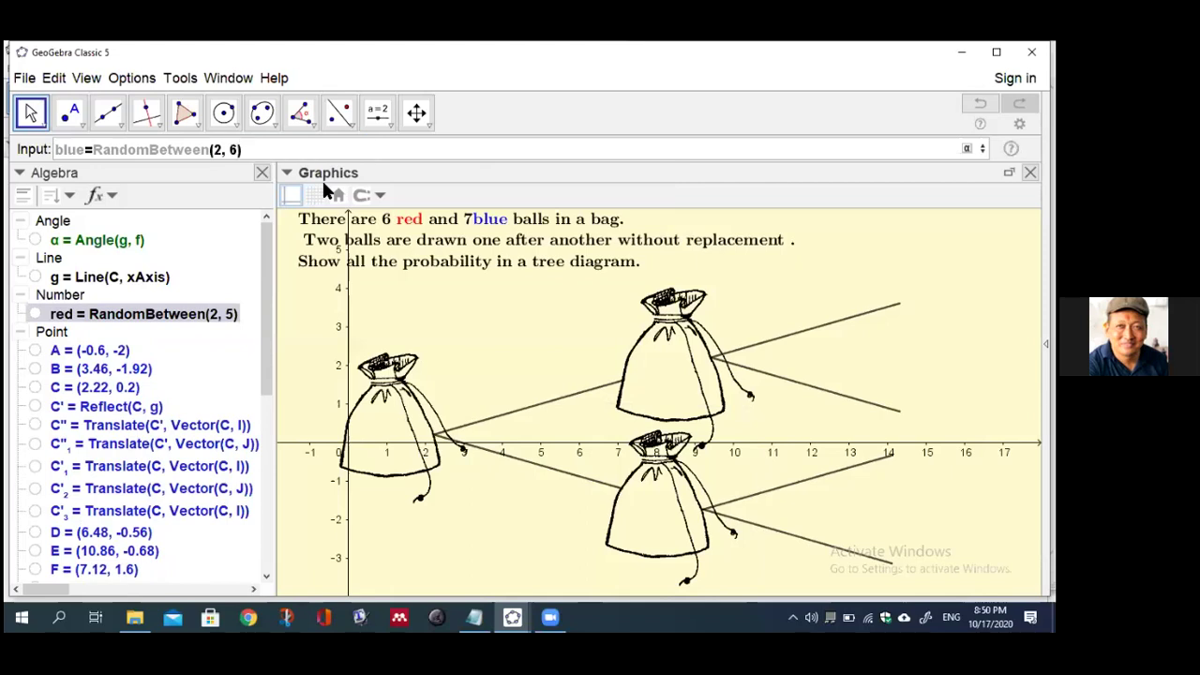
{"action": "key", "text": "Return"}
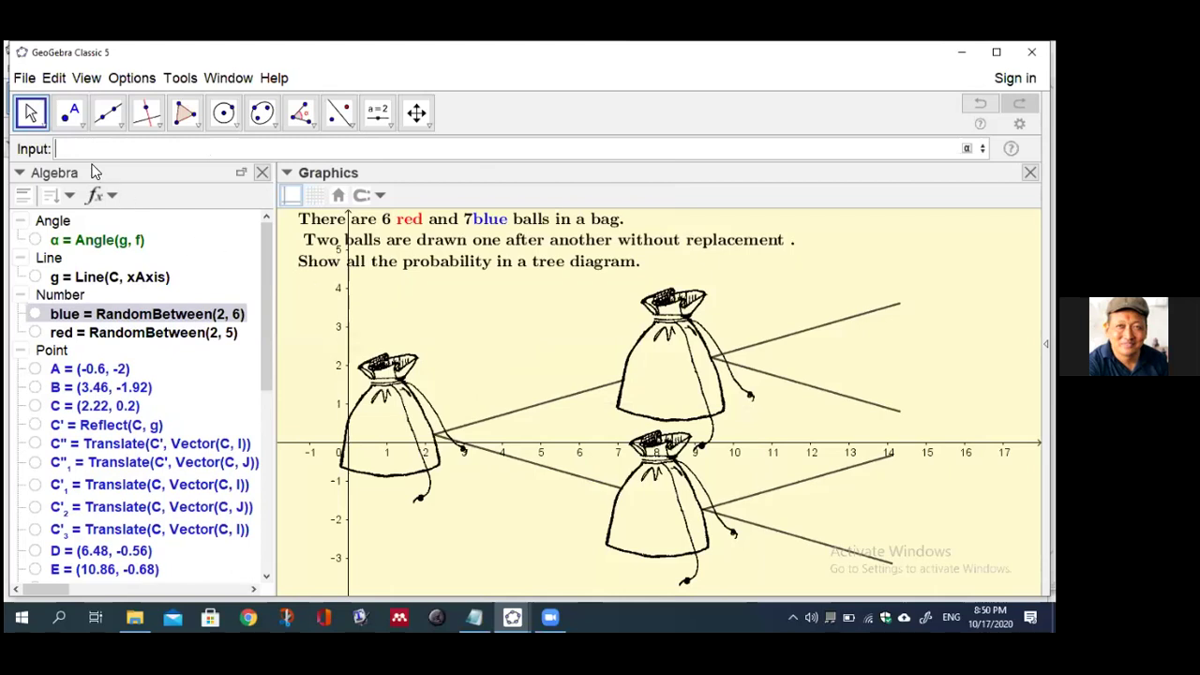
- Define the total number of balls as t = red + blue
{"action": "type", "text": "t"}
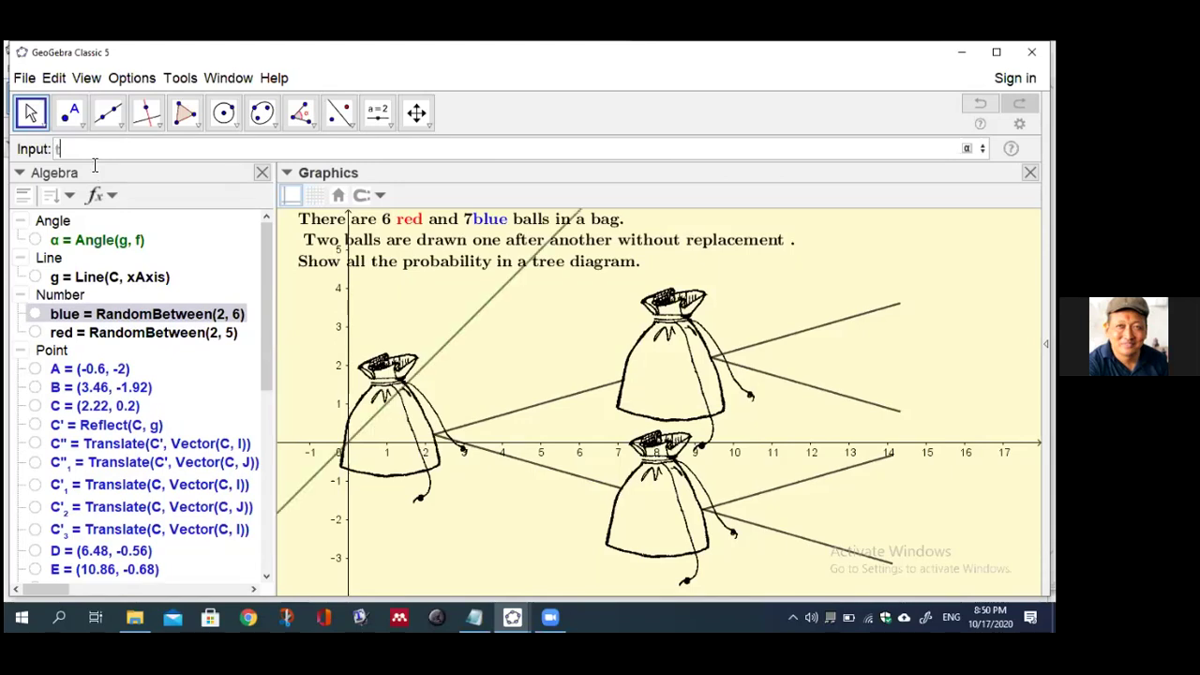
{"action": "type", "text": "="}
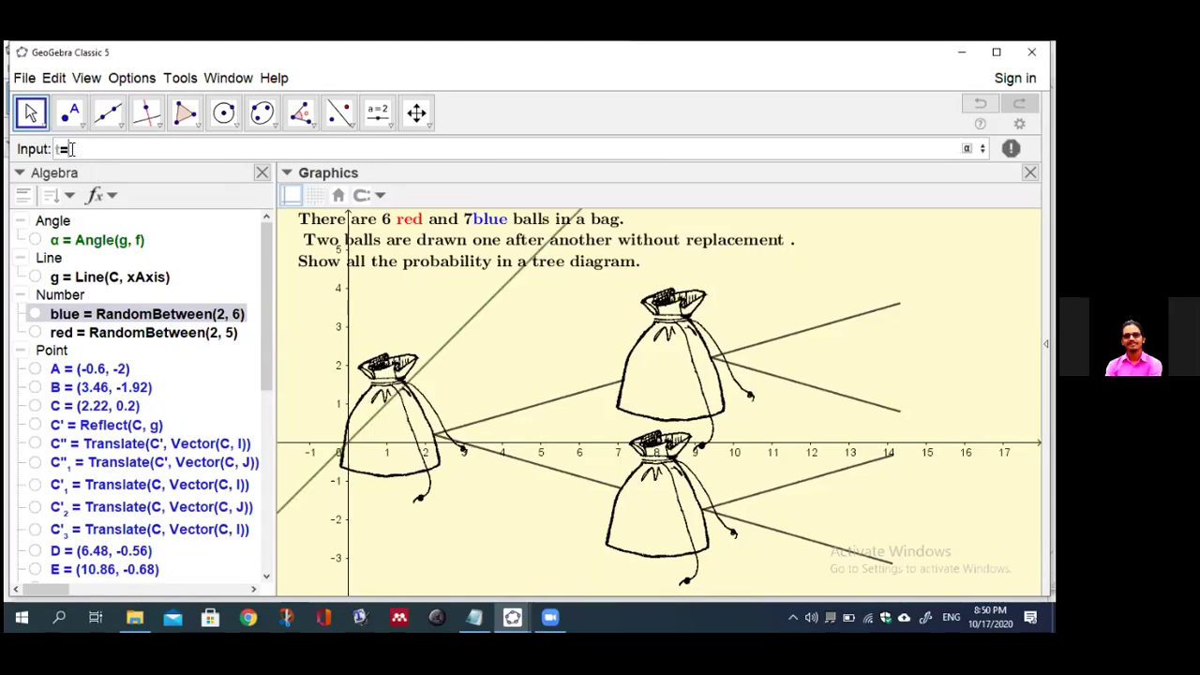
{"action": "type", "text": "red"}
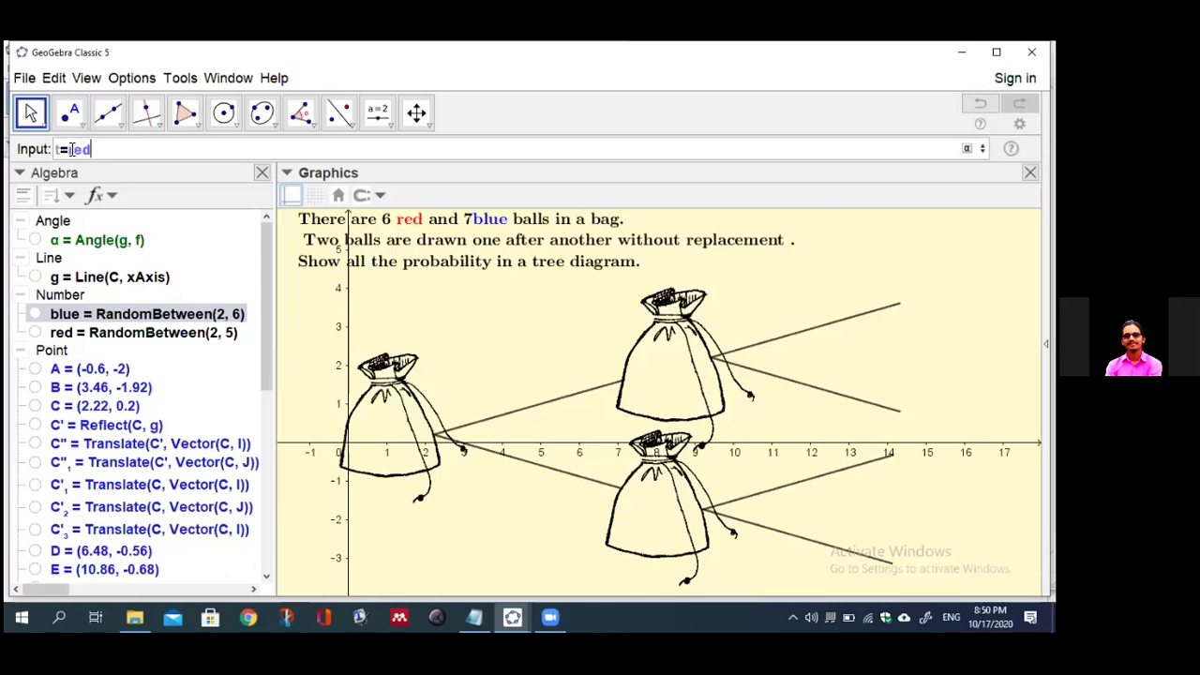
{"action": "type", "text": "+b"}
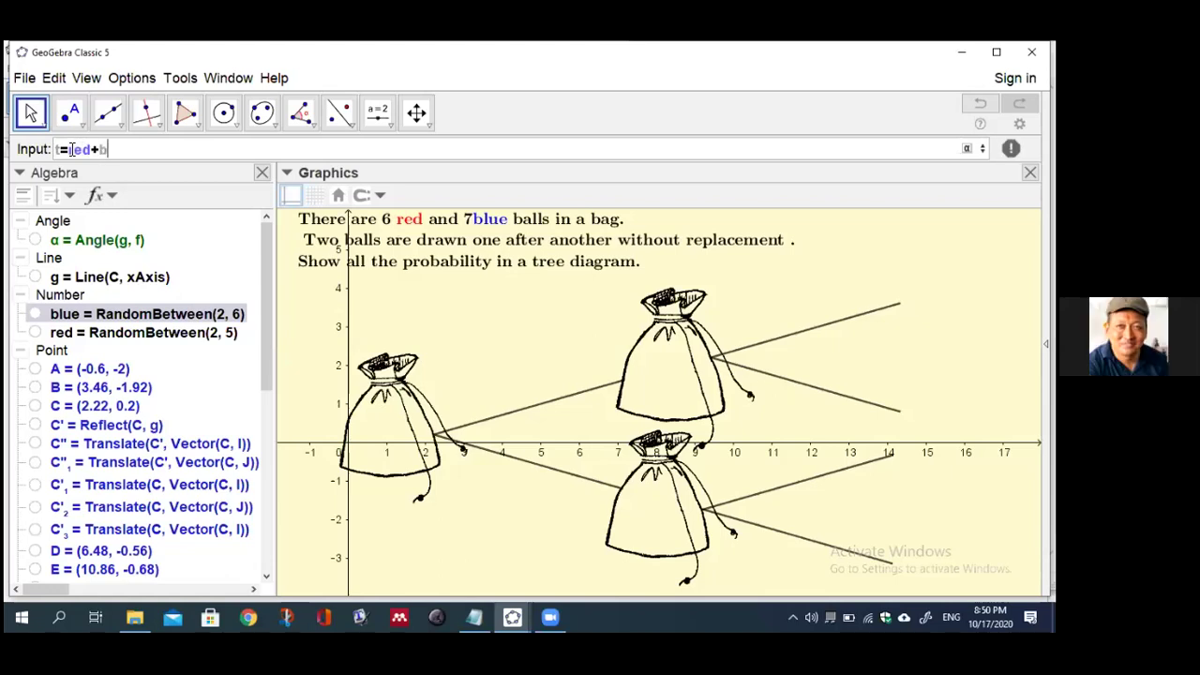
{"action": "type", "text": "lue"}
{"action": "key", "text": "Return"}
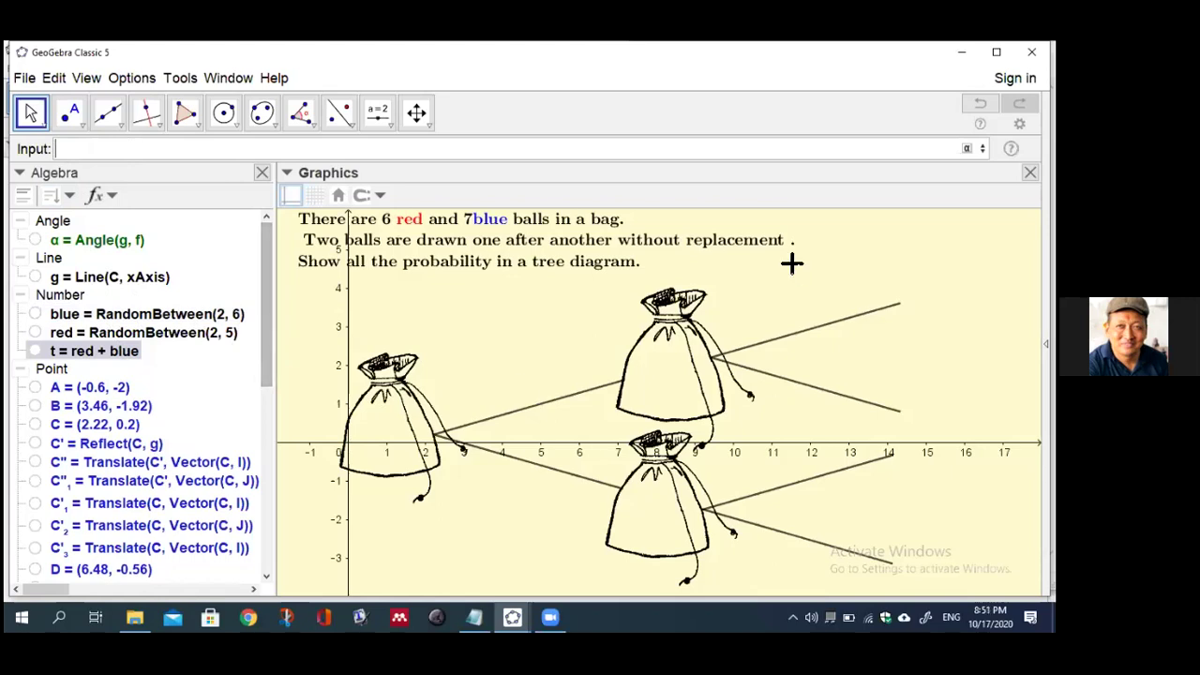
- Edit the problem text, replacing the fixed 6 before the word red with the dynamic value of the number red
{"action": "left_click", "coordinate": [410, 242]}
{"action": "right_click", "coordinate": [410, 241]}
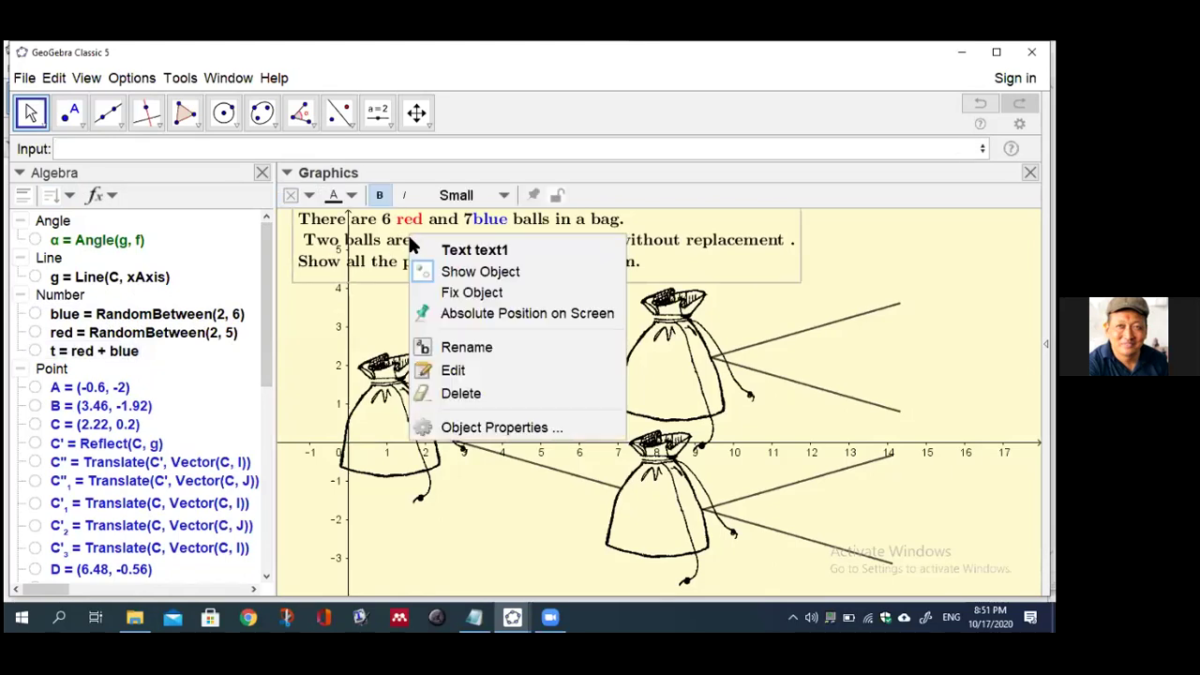
{"action": "left_click", "coordinate": [453, 371]}
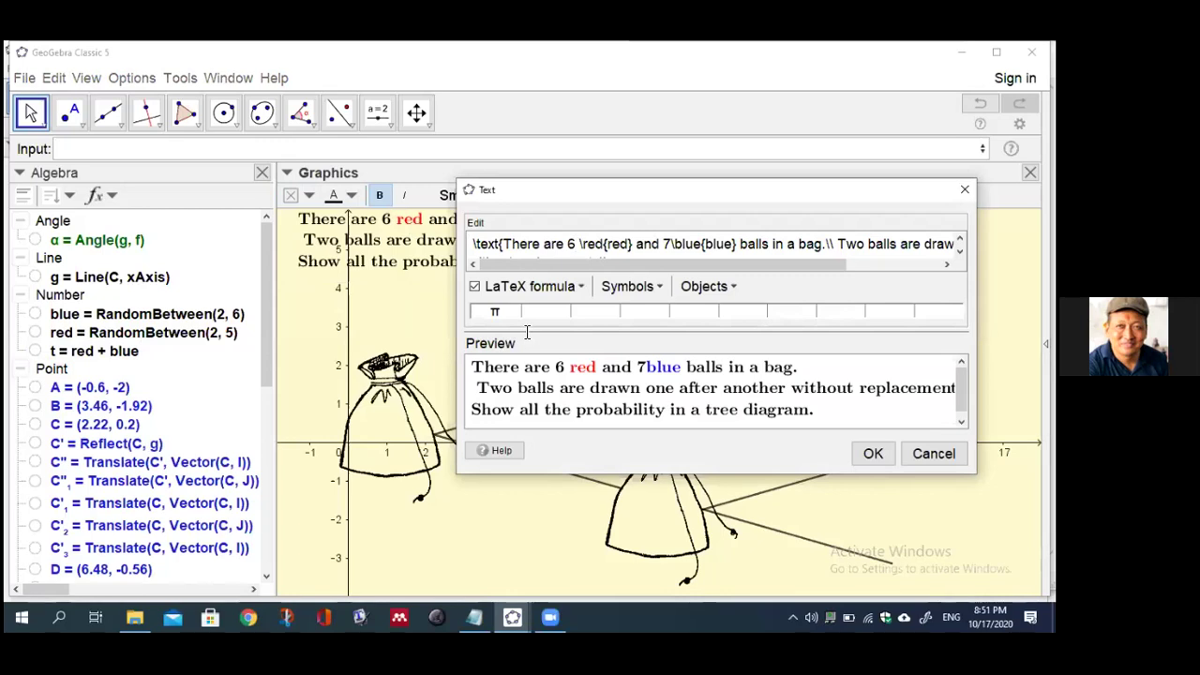
{"action": "key", "text": "BackSpace"}
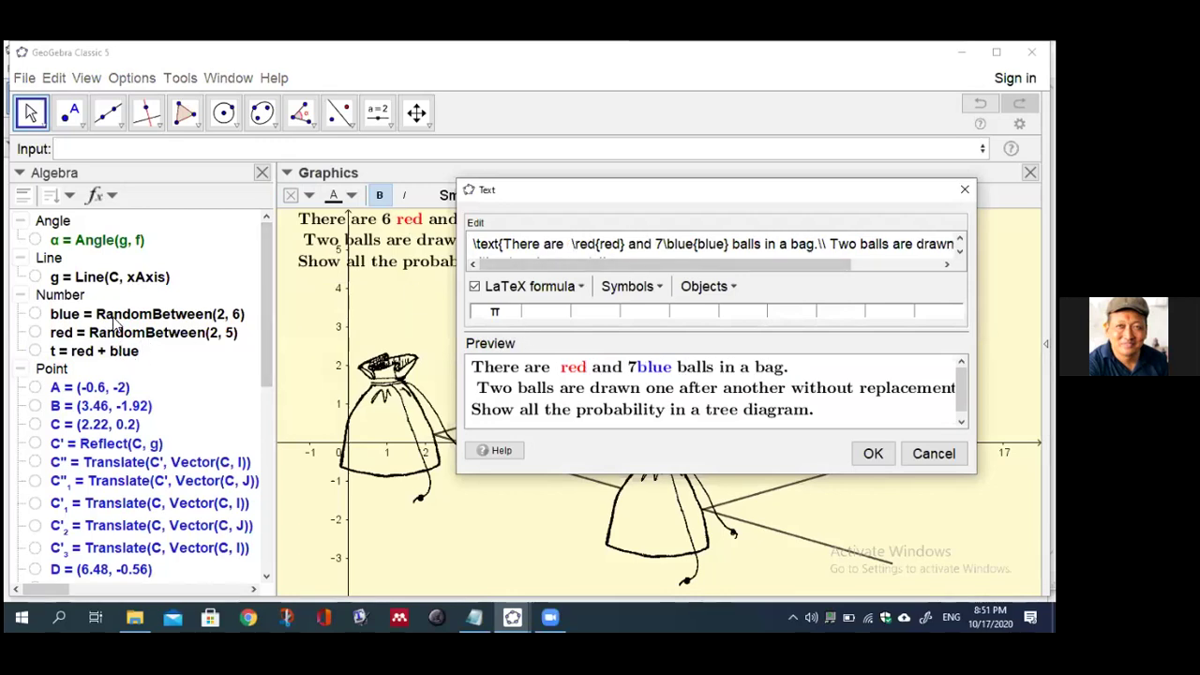
{"action": "left_click", "coordinate": [116, 319]}
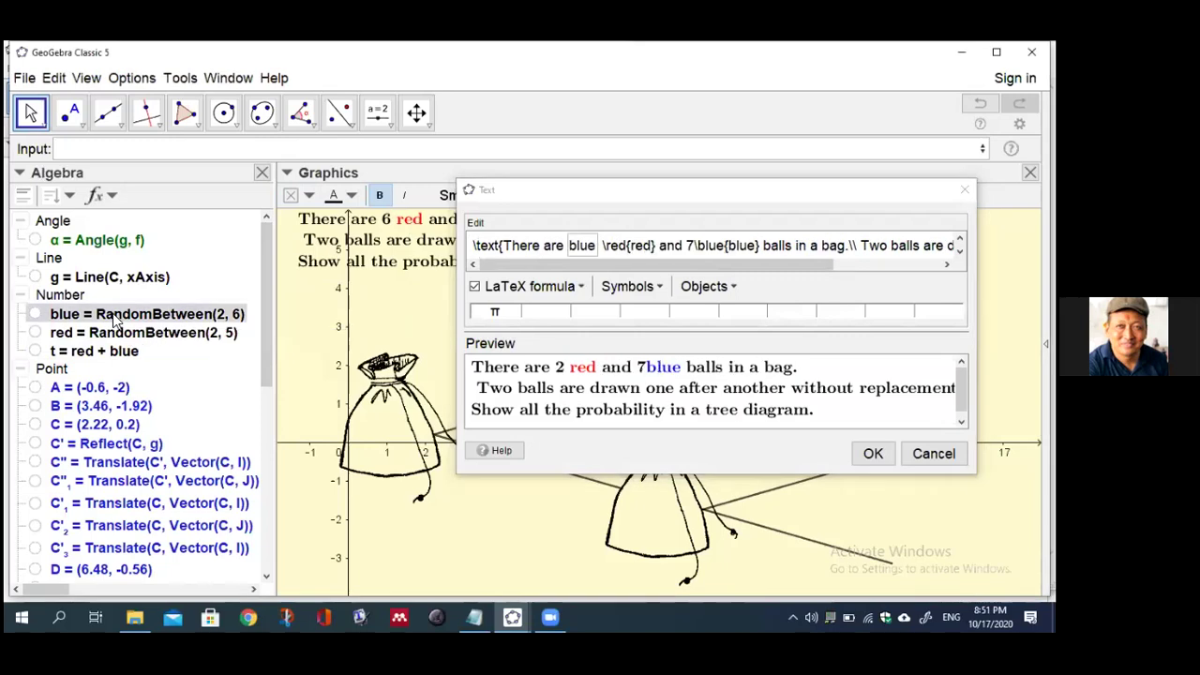
{"action": "left_click", "coordinate": [690, 245]}
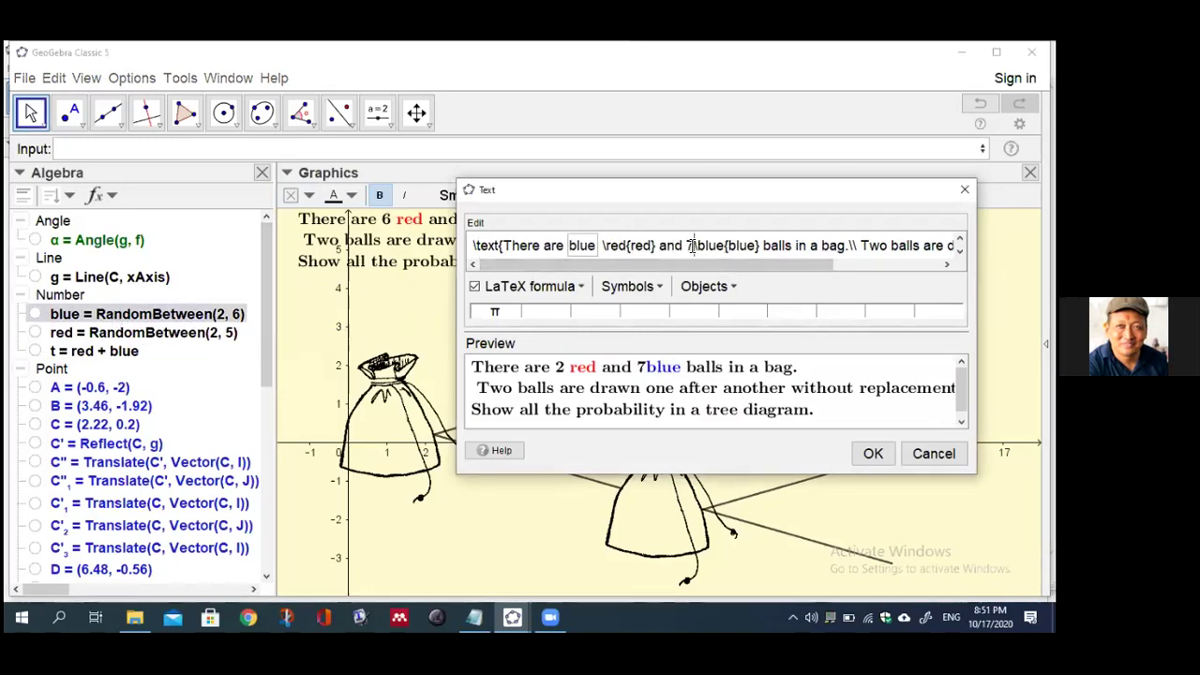
{"action": "left_click", "coordinate": [601, 246]}
{"action": "key", "text": "BackSpace"}
{"action": "left_click", "coordinate": [178, 334]}
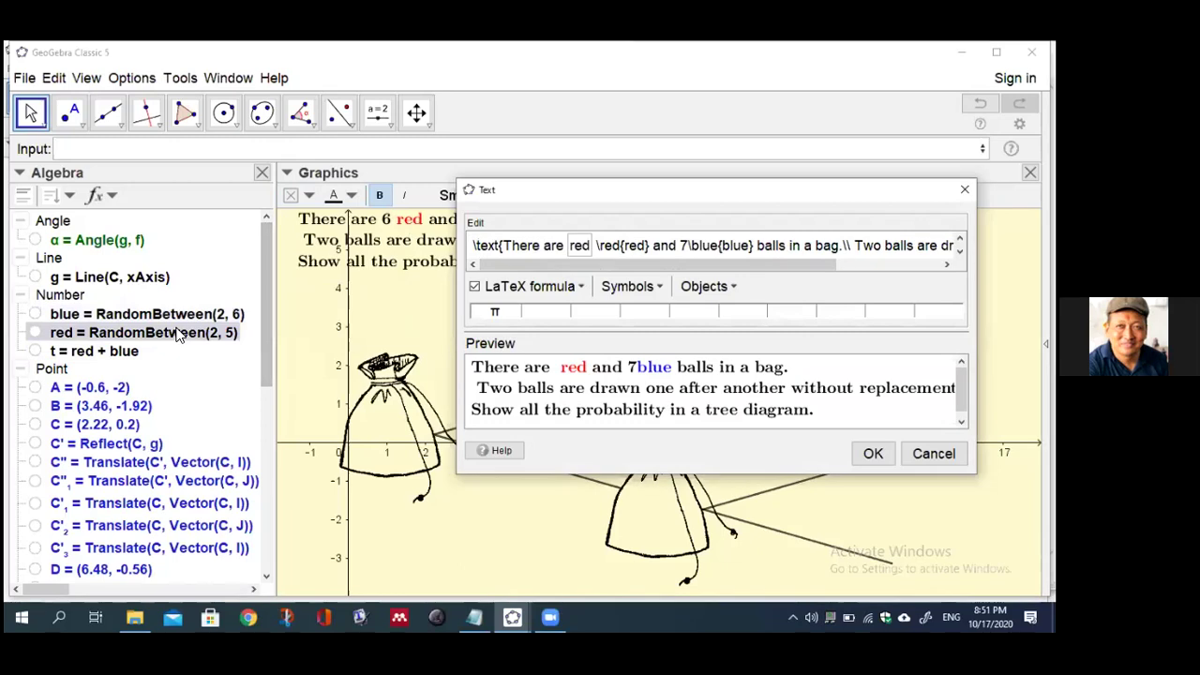
- Replace the fixed 7 before the word blue with the dynamic value of the number blue and apply the text changes
{"action": "left_click", "coordinate": [689, 245]}
{"action": "key", "text": "BackSpace"}
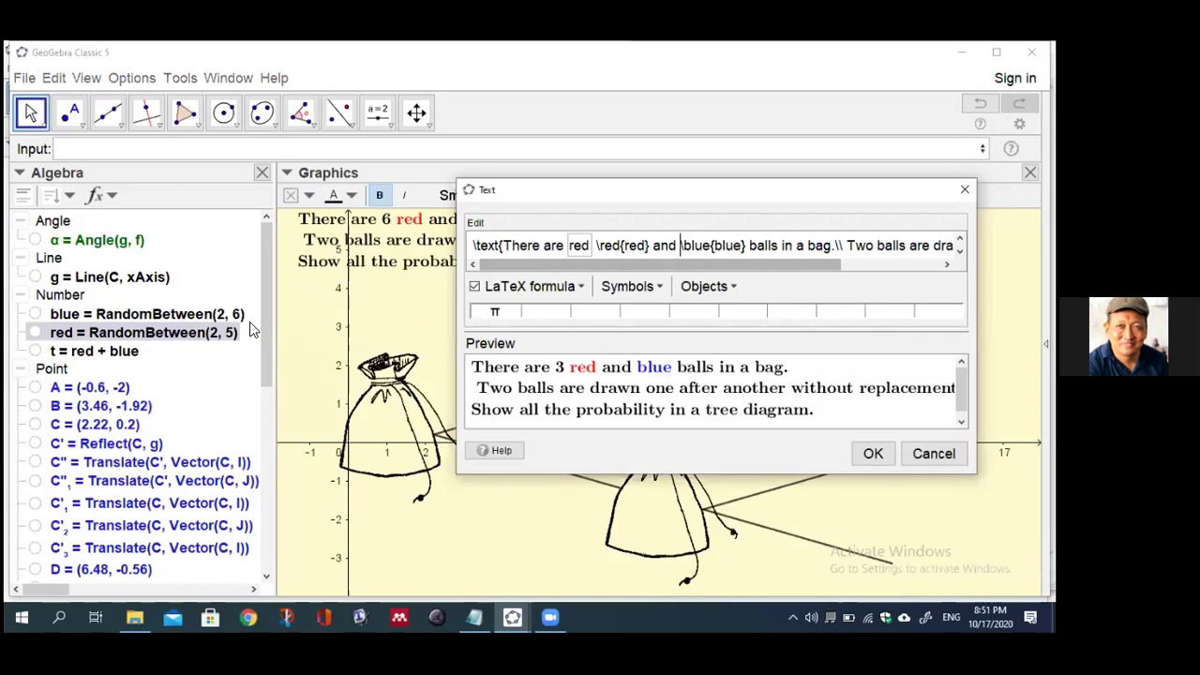
{"action": "left_click", "coordinate": [208, 317]}
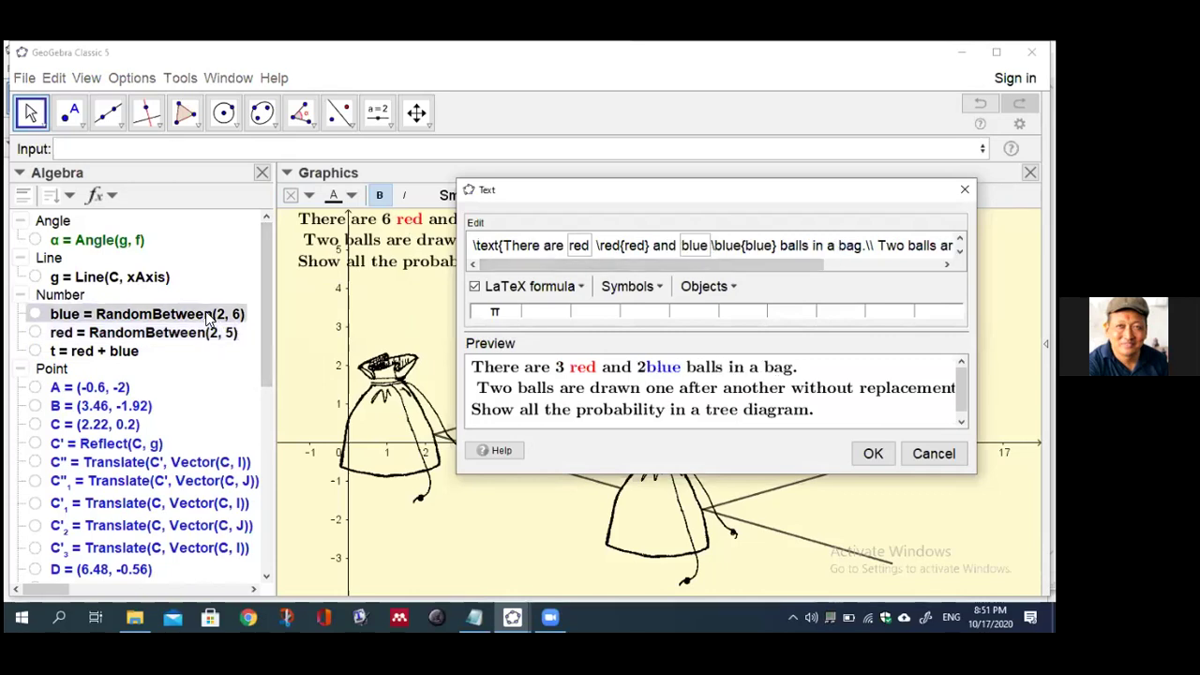
{"action": "left_click", "coordinate": [872, 454]}
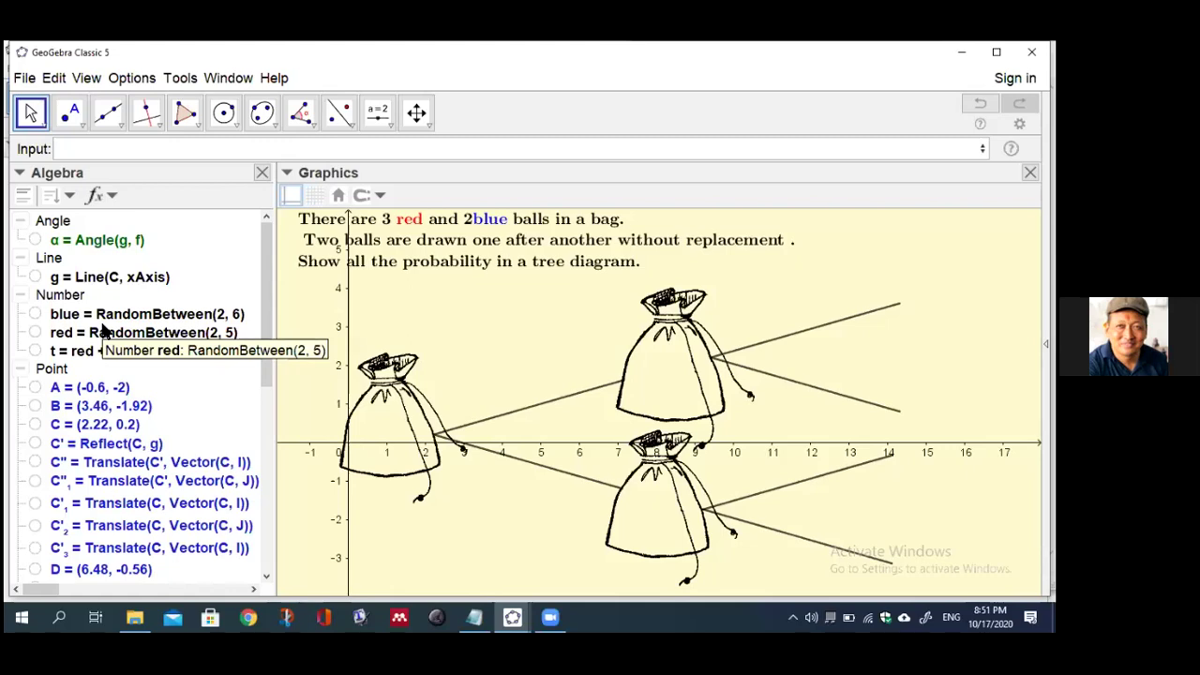
- Open the problem text for editing to review its dynamic values and the list of insertable objects, and close it
{"action": "left_click", "coordinate": [418, 239]}
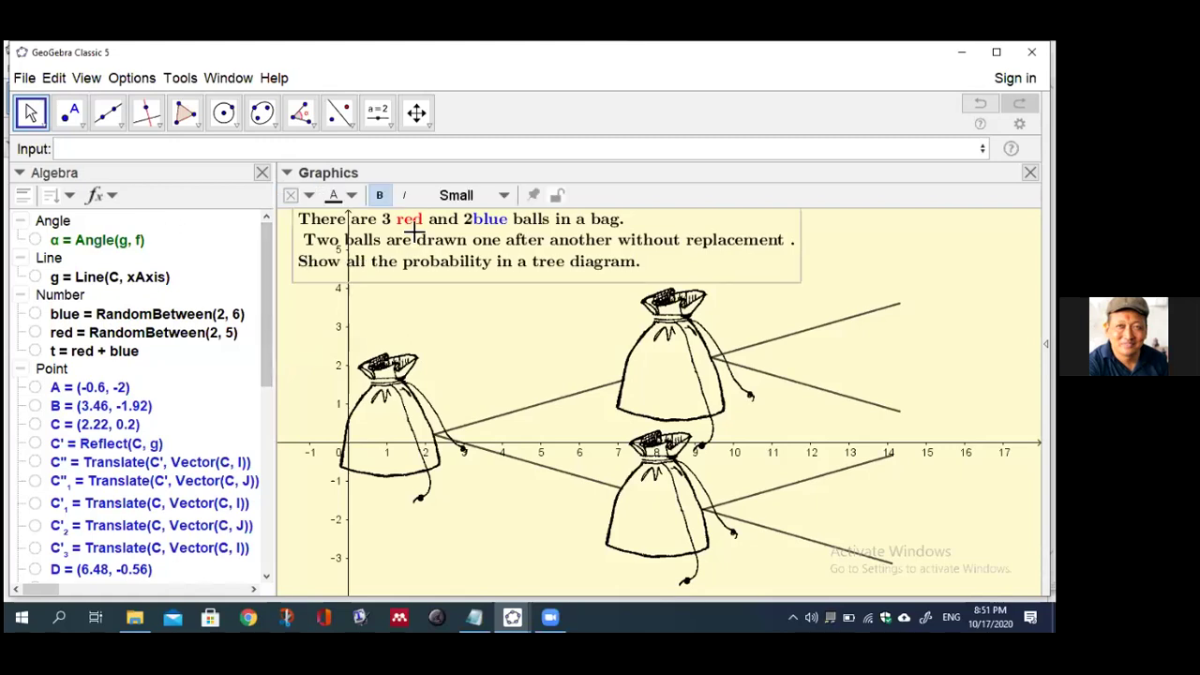
{"action": "right_click", "coordinate": [418, 237]}
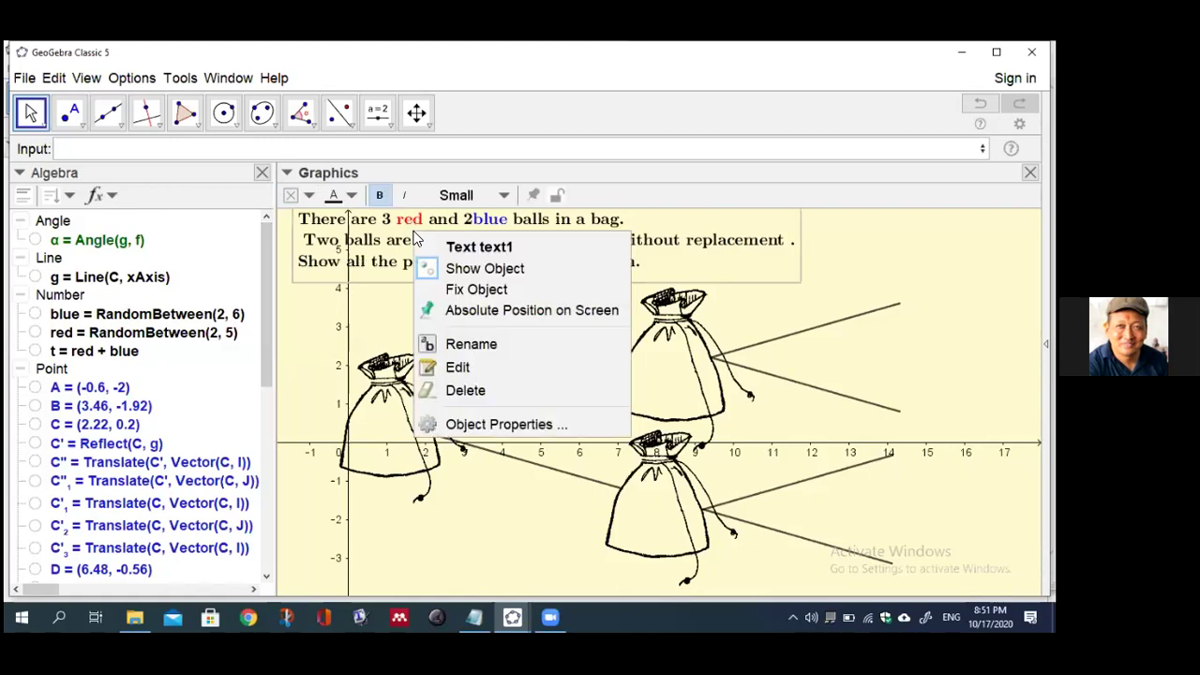
{"action": "left_click", "coordinate": [467, 372]}
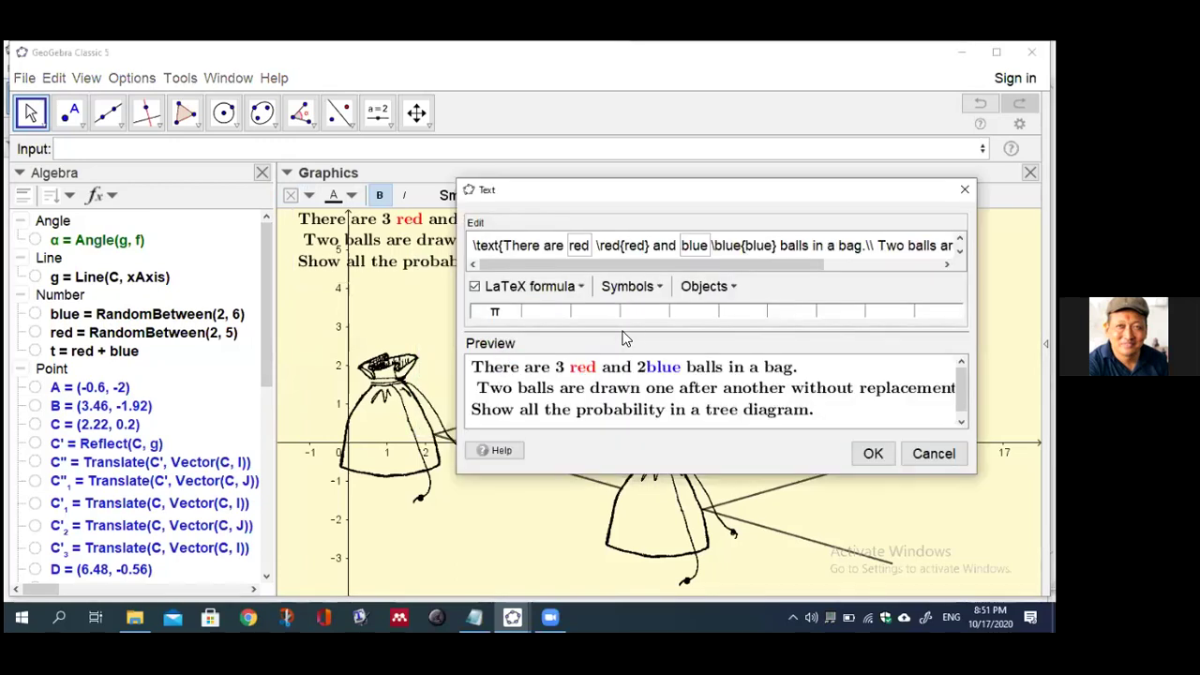
{"action": "left_click", "coordinate": [706, 291]}
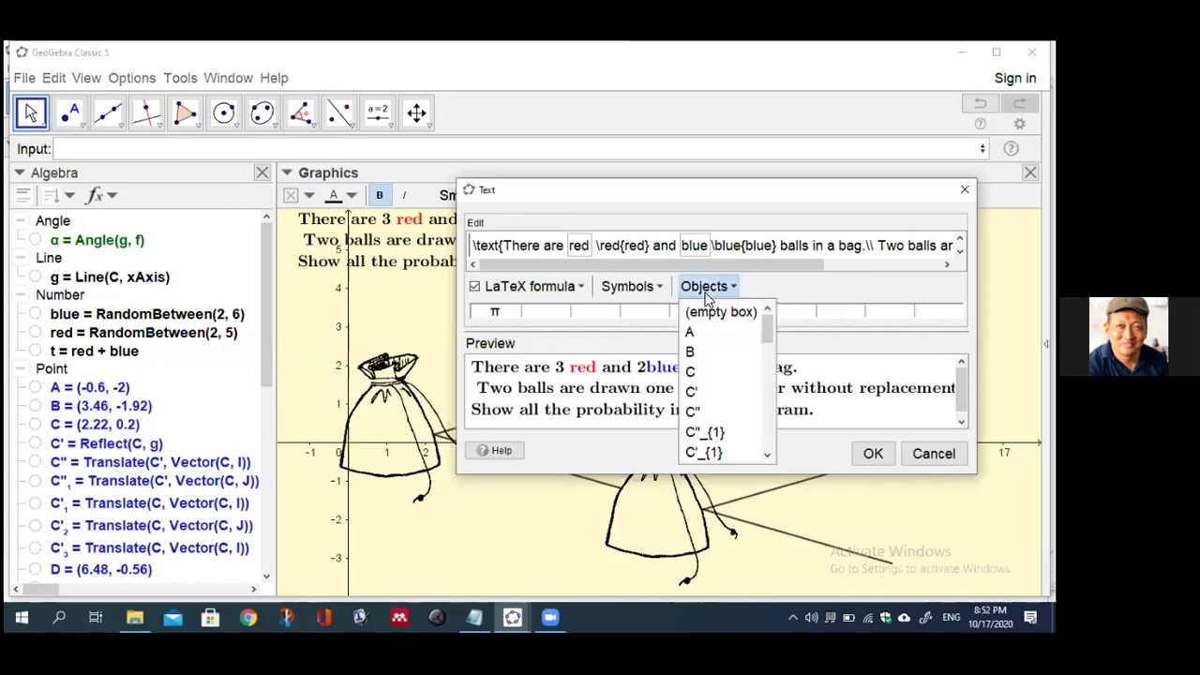
{"action": "left_click", "coordinate": [756, 279]}
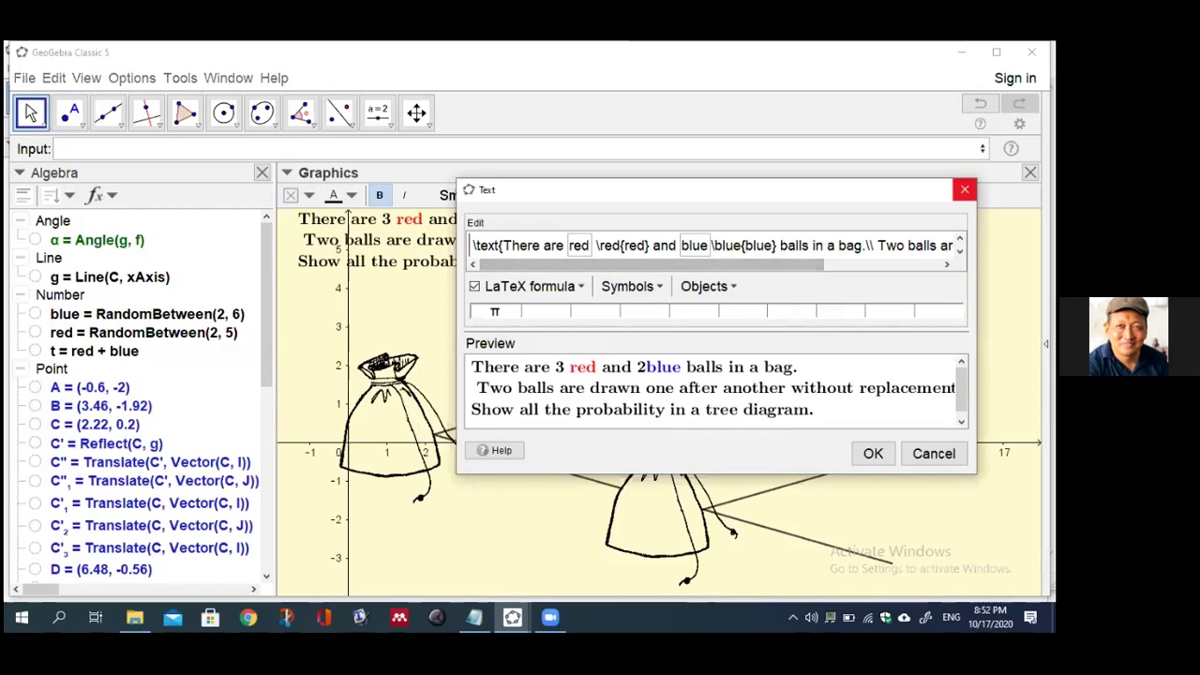
{"action": "left_click", "coordinate": [964, 189]}
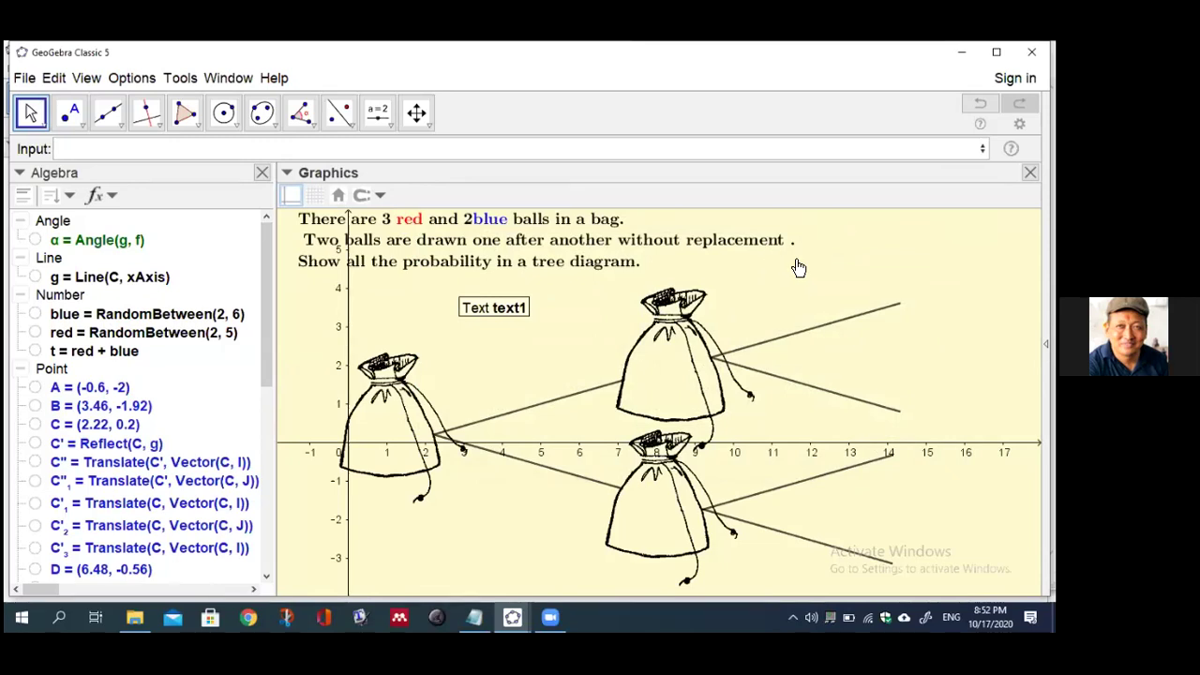
- Place a new button beside the problem text and give it the caption NEW QUESTION
{"action": "left_click", "coordinate": [378, 113]}
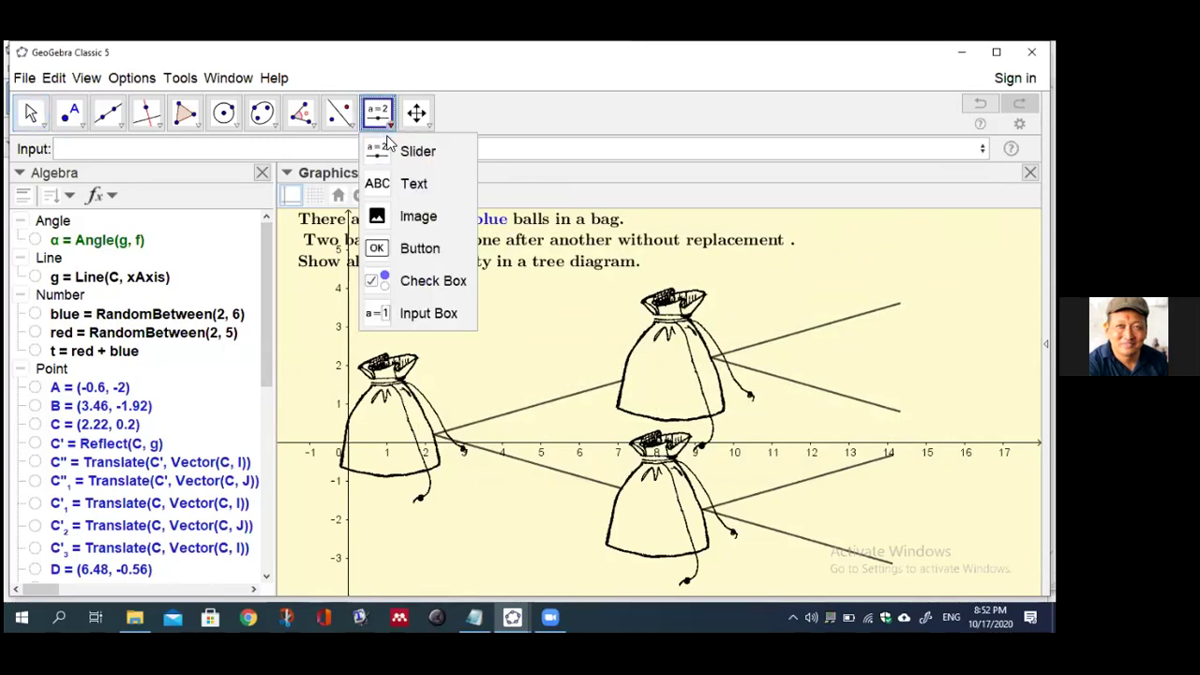
{"action": "left_click", "coordinate": [413, 250]}
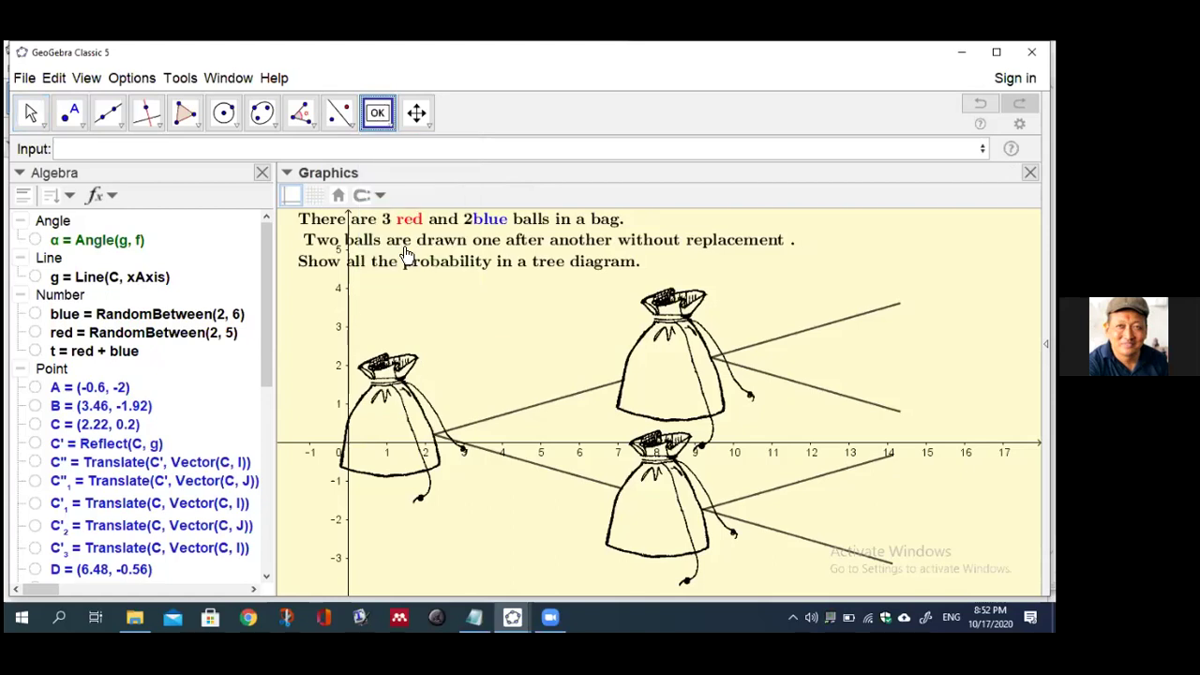
{"action": "left_click", "coordinate": [859, 248]}
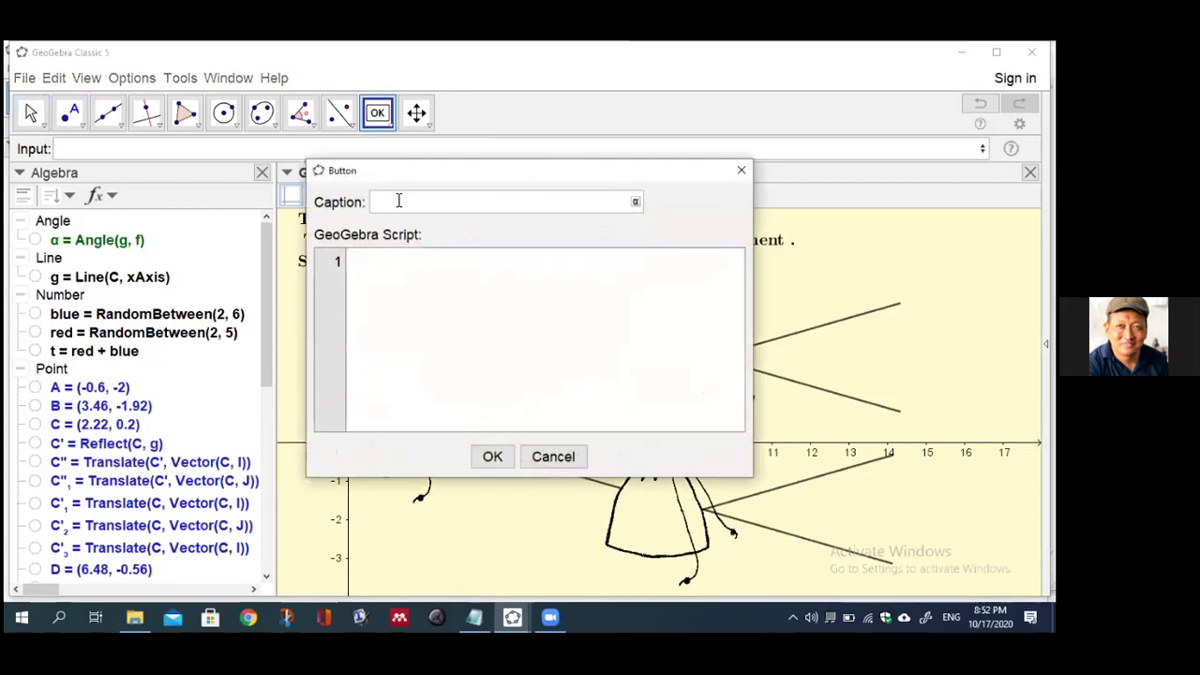
{"action": "type", "text": "NEW QUESTION"}
- Enter UpdateConstruction[] as the button's GeoGebra Script and create the button
{"action": "left_click", "coordinate": [361, 261]}
{"action": "type", "text": "U"}
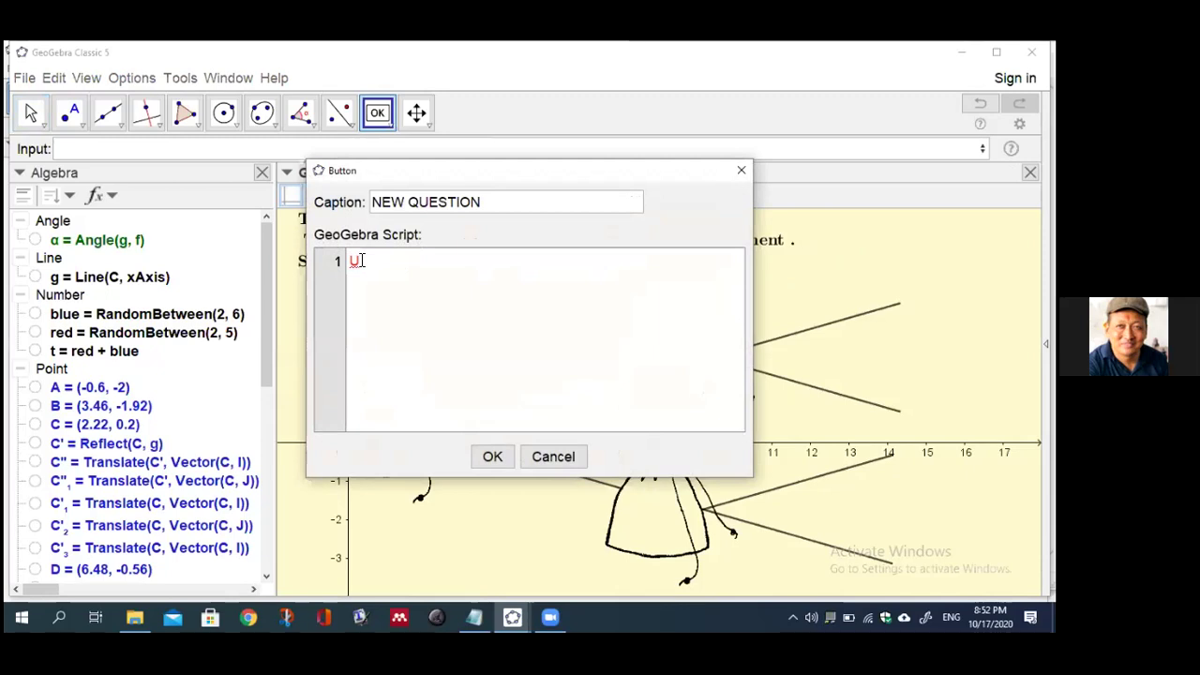
{"action": "type", "text": "pdateCon"}
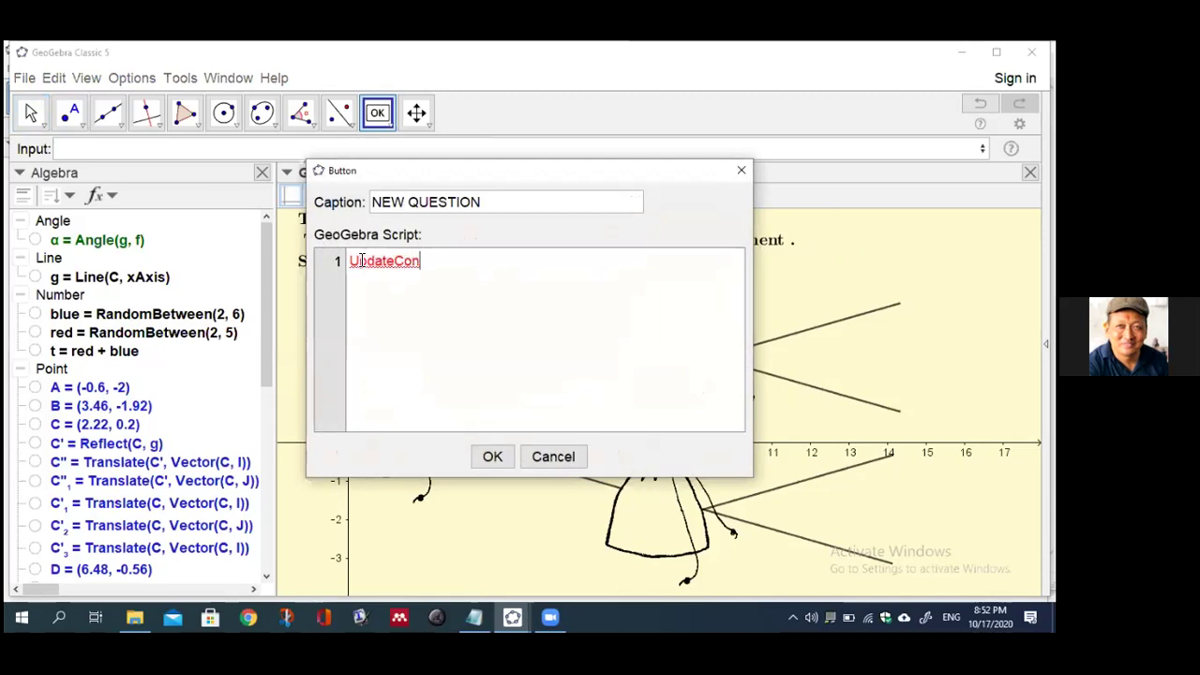
{"action": "type", "text": "struct"}
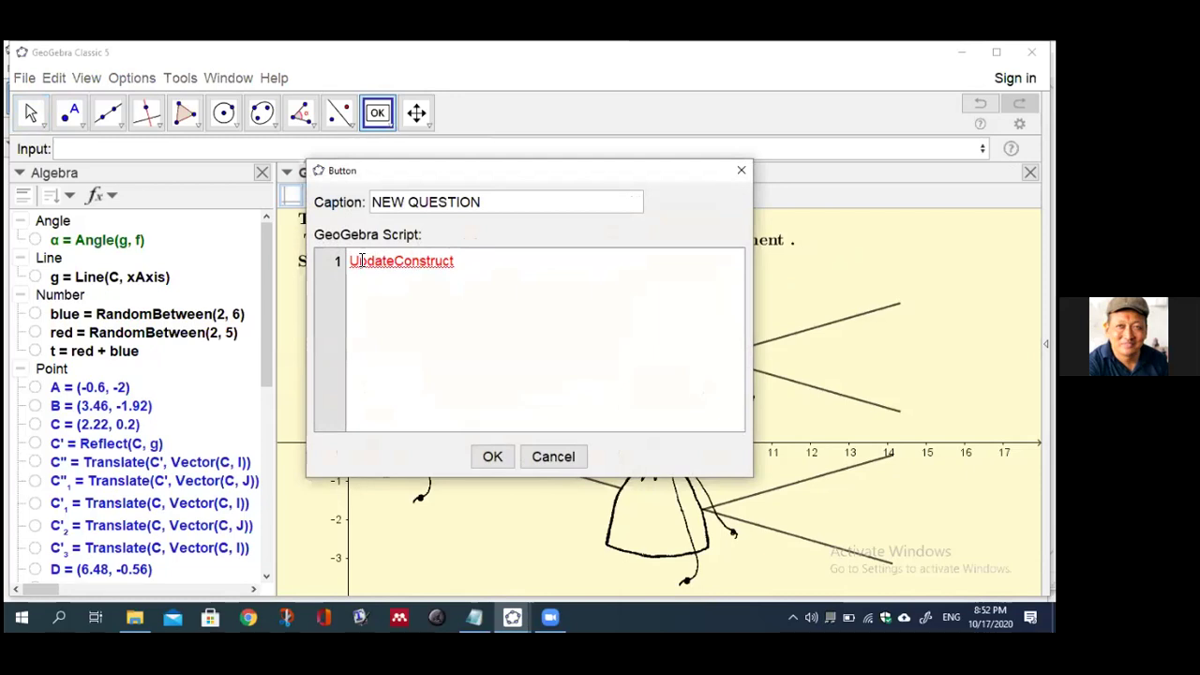
{"action": "type", "text": "ion"}
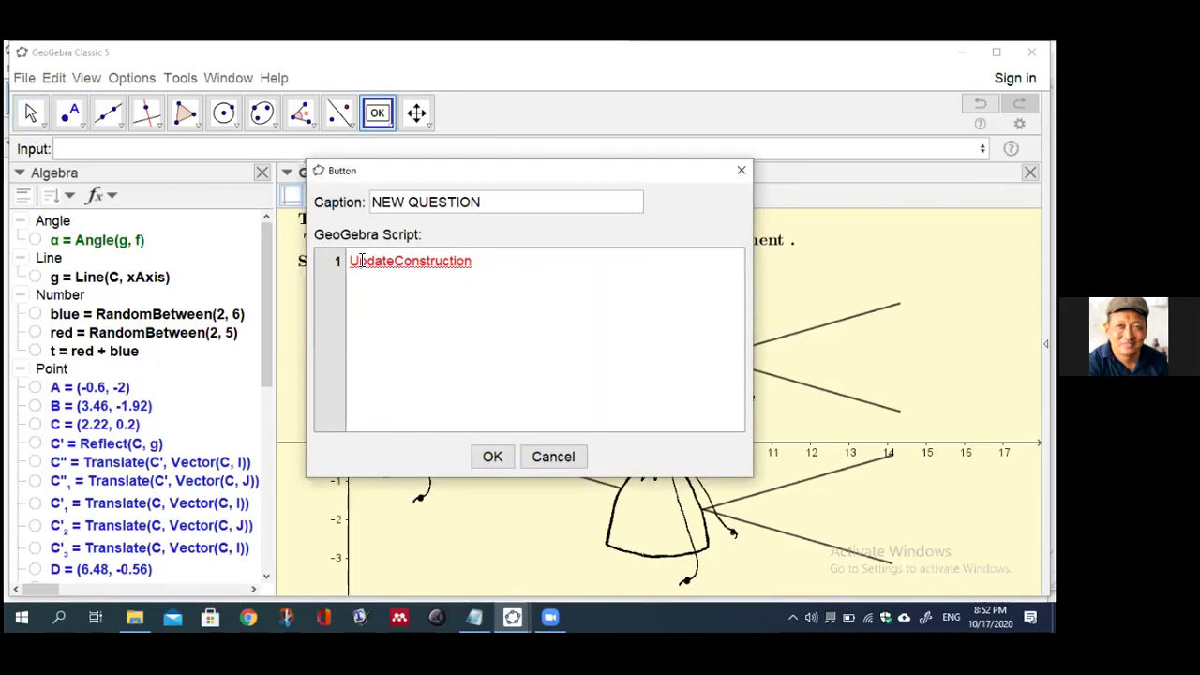
{"action": "type", "text": "[]"}
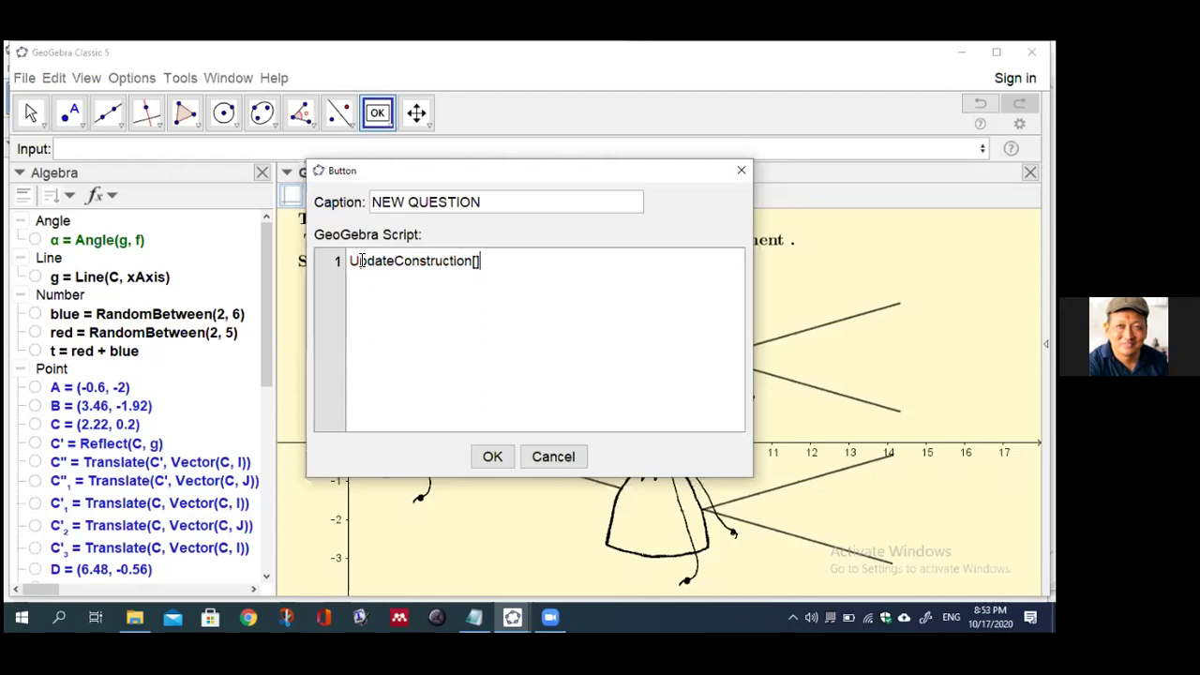
{"action": "left_click", "coordinate": [374, 282]}
{"action": "left_click", "coordinate": [493, 457]}
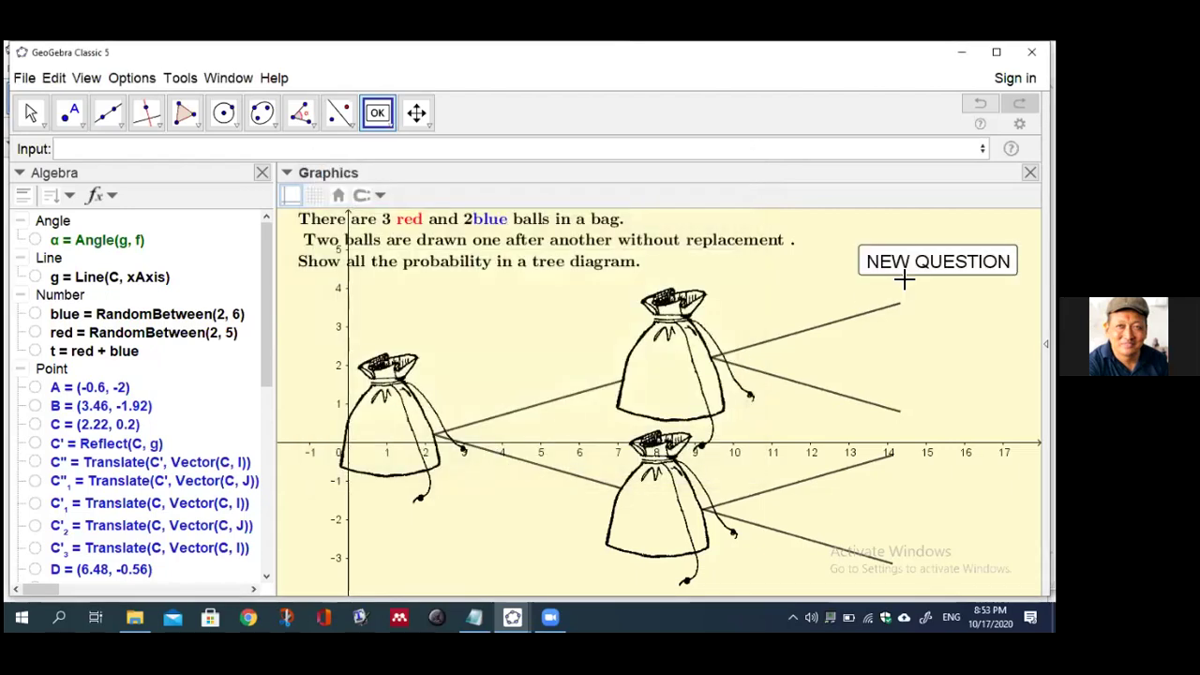
- Move the NEW QUESTION button slightly up and to the left, dismissing any extra button dialog
{"action": "left_click_drag", "start_coordinate": [911, 262], "coordinate": [892, 246]}
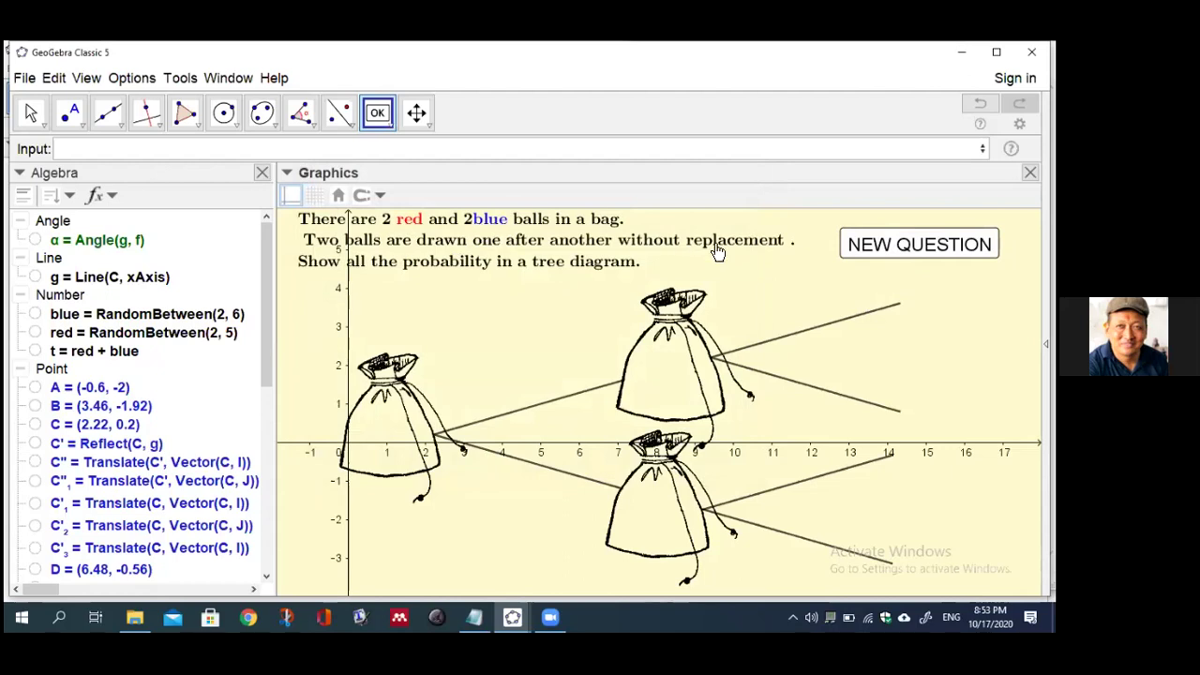
{"action": "left_click", "coordinate": [886, 251]}
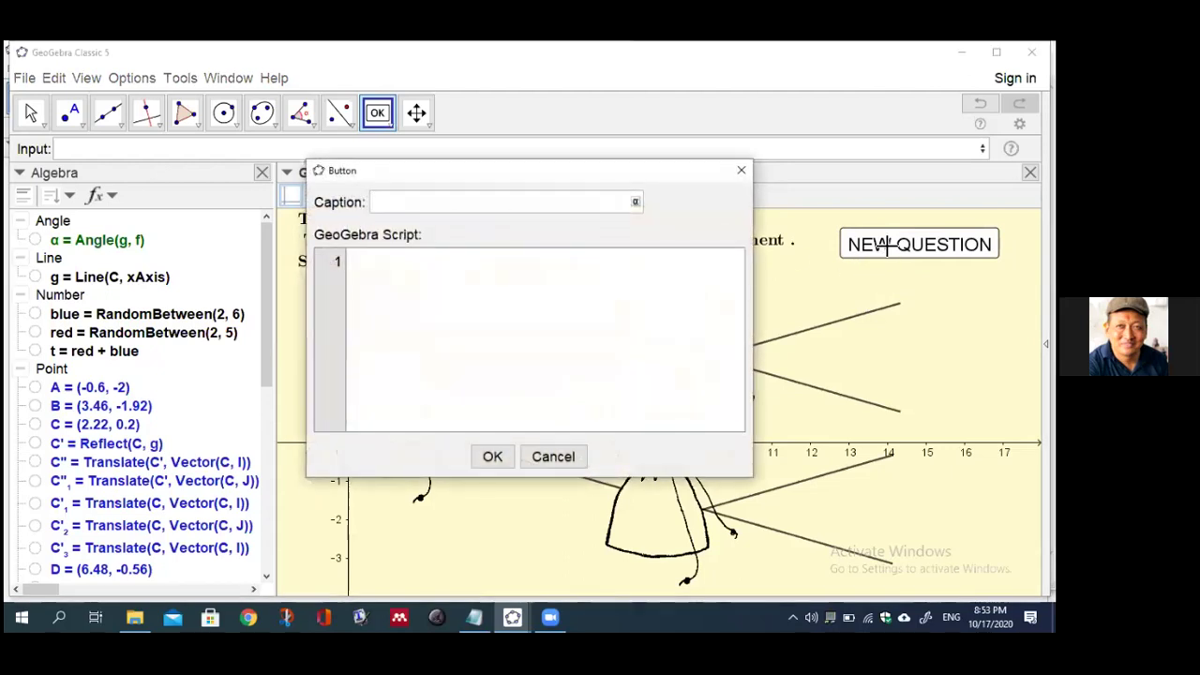
{"action": "left_click", "coordinate": [740, 173]}
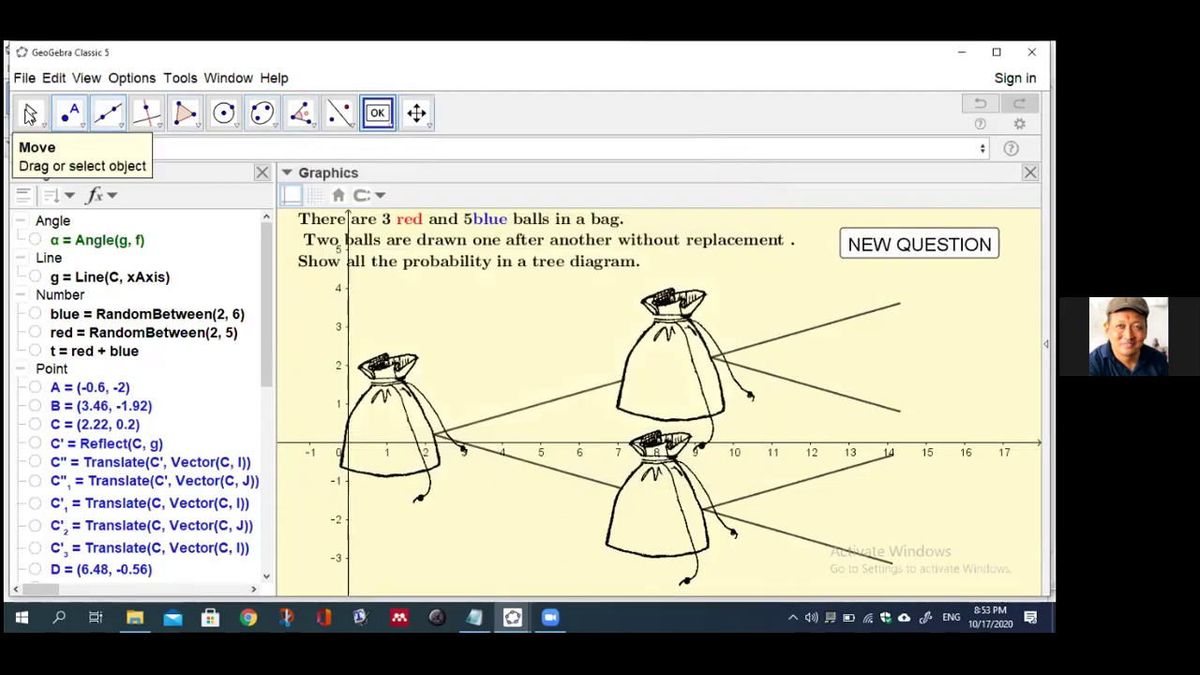
- Switch to the Move tool and test the NEW QUESTION button several times to regenerate the red and blue ball counts
{"action": "left_click", "coordinate": [30, 114]}
{"action": "left_click", "coordinate": [876, 249]}
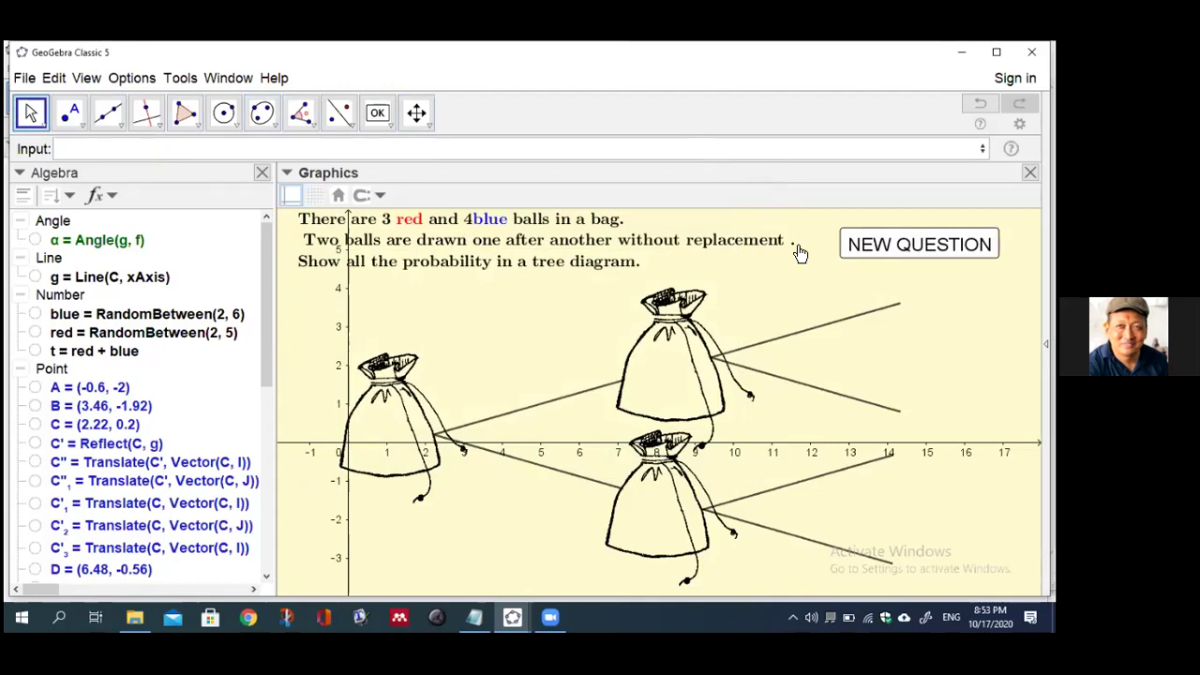
{"action": "left_click", "coordinate": [851, 246]}
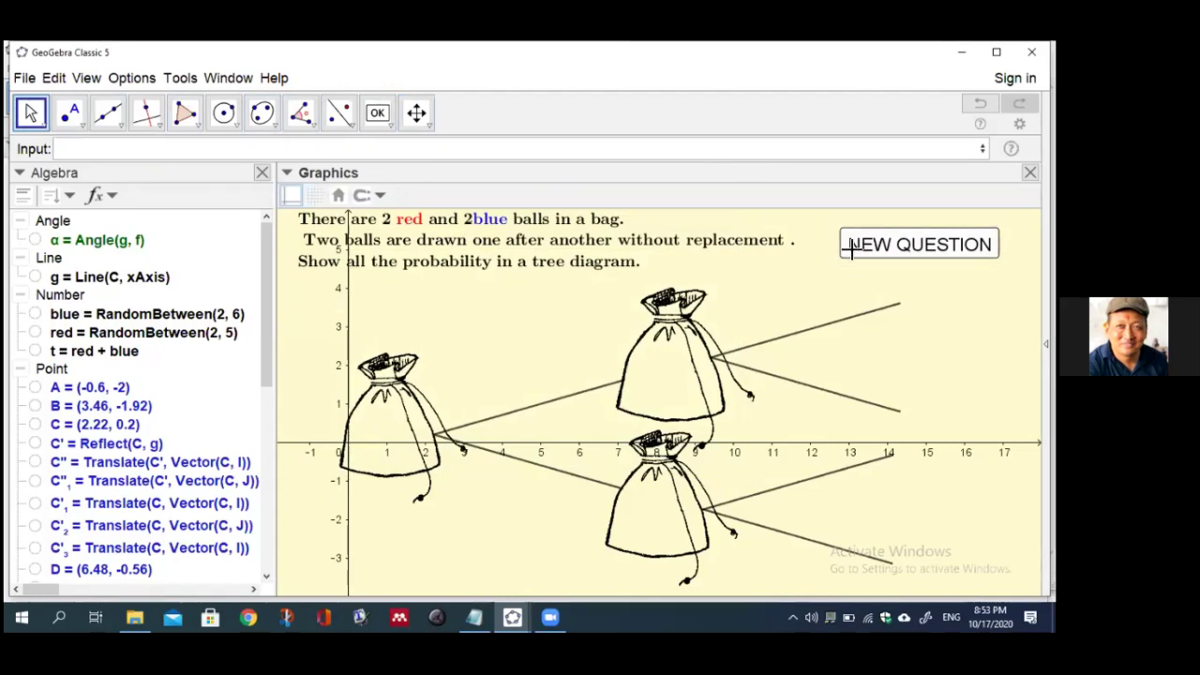
{"action": "left_click", "coordinate": [851, 245]}
{"action": "left_click", "coordinate": [851, 245]}
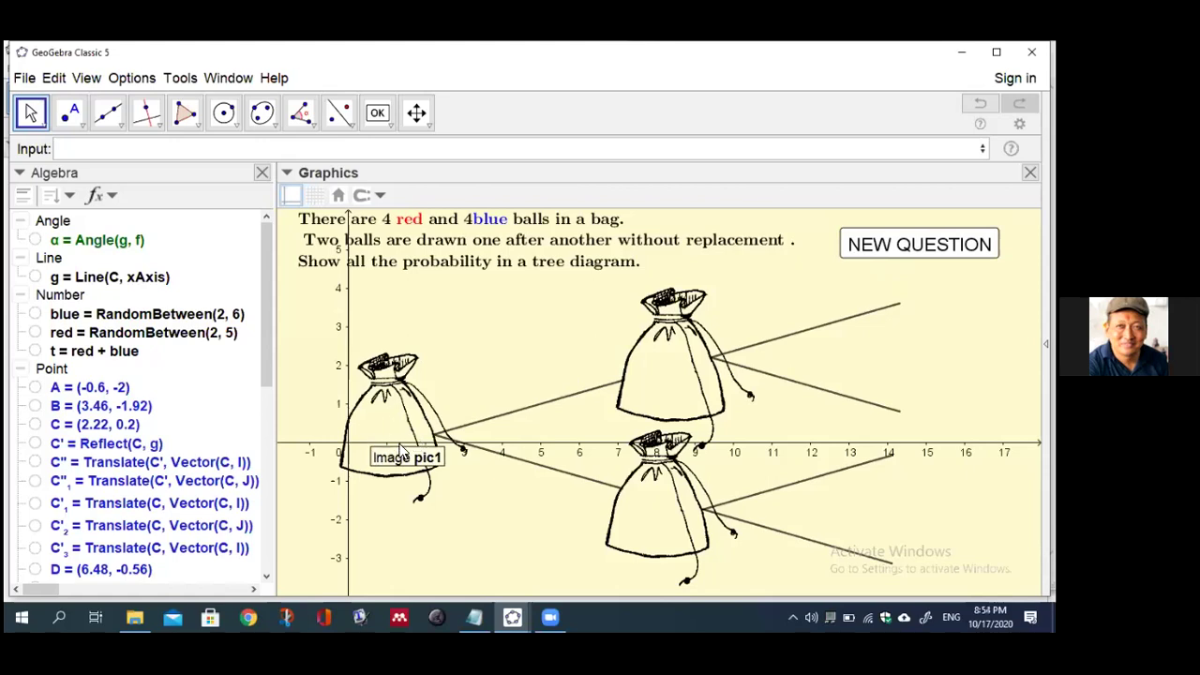
{"action": "left_click", "coordinate": [467, 502]}
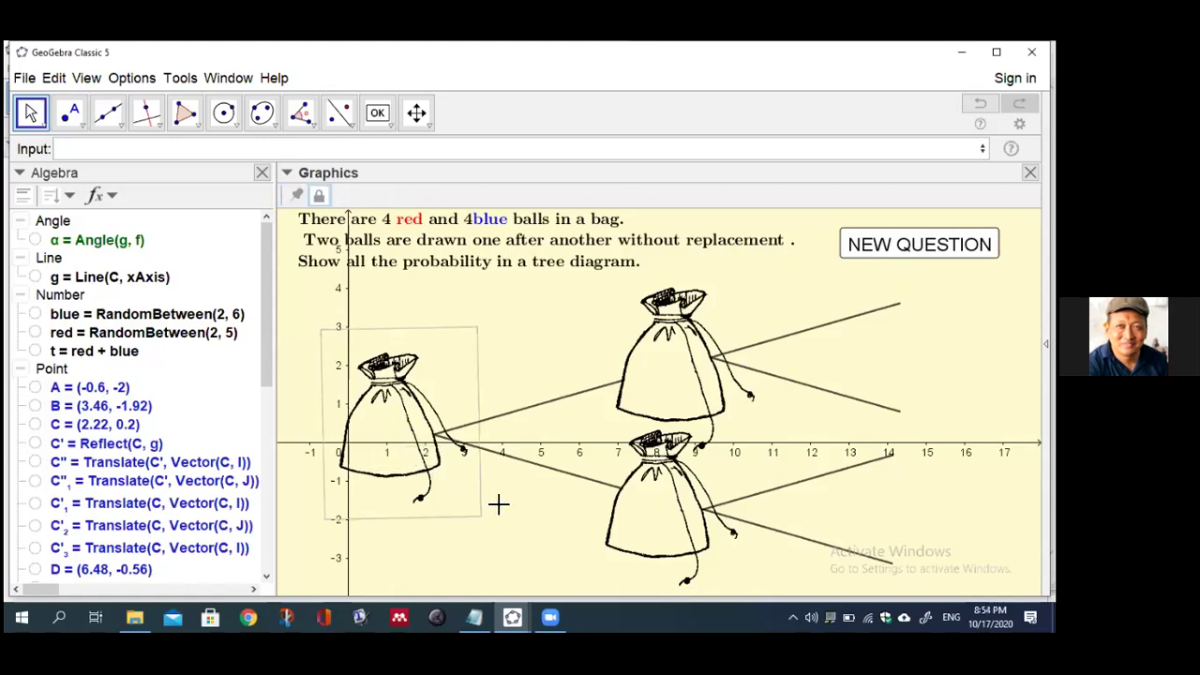
{"action": "left_click", "coordinate": [512, 508]}
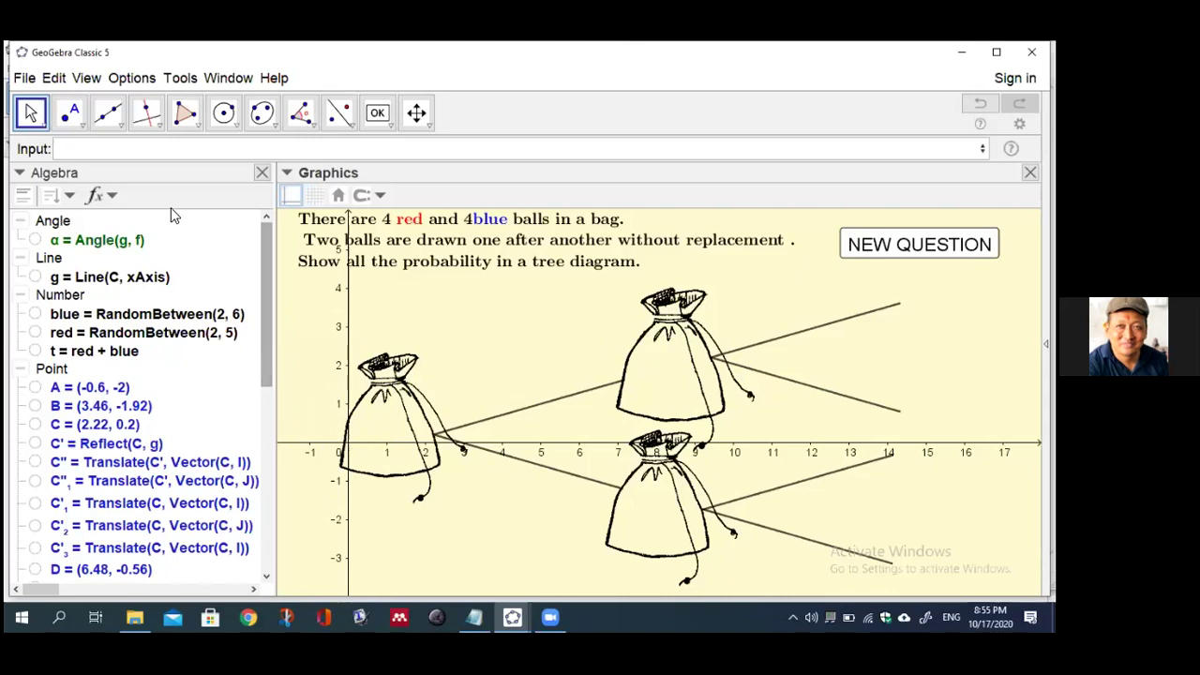
- Begin defining x1 as a Sample with the replacement option, using a Sequence with expression, variable, start, end and increment as its list
{"action": "left_click", "coordinate": [83, 150]}
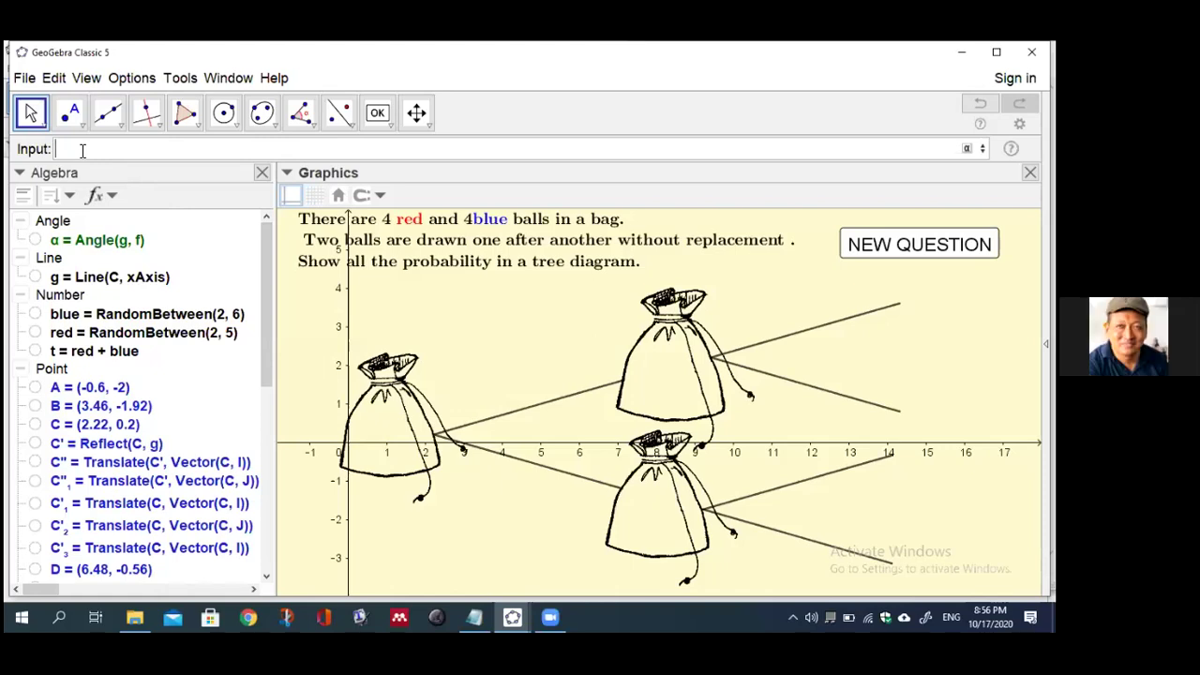
{"action": "type", "text": "x1="}
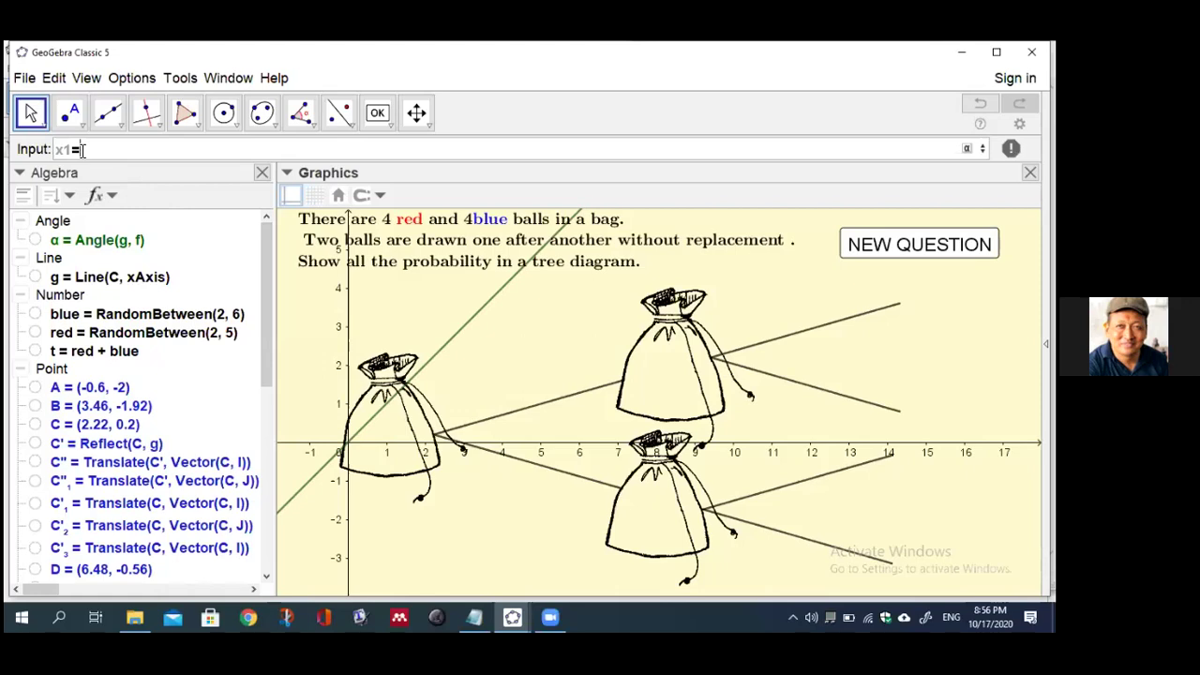
{"action": "type", "text": "sam"}
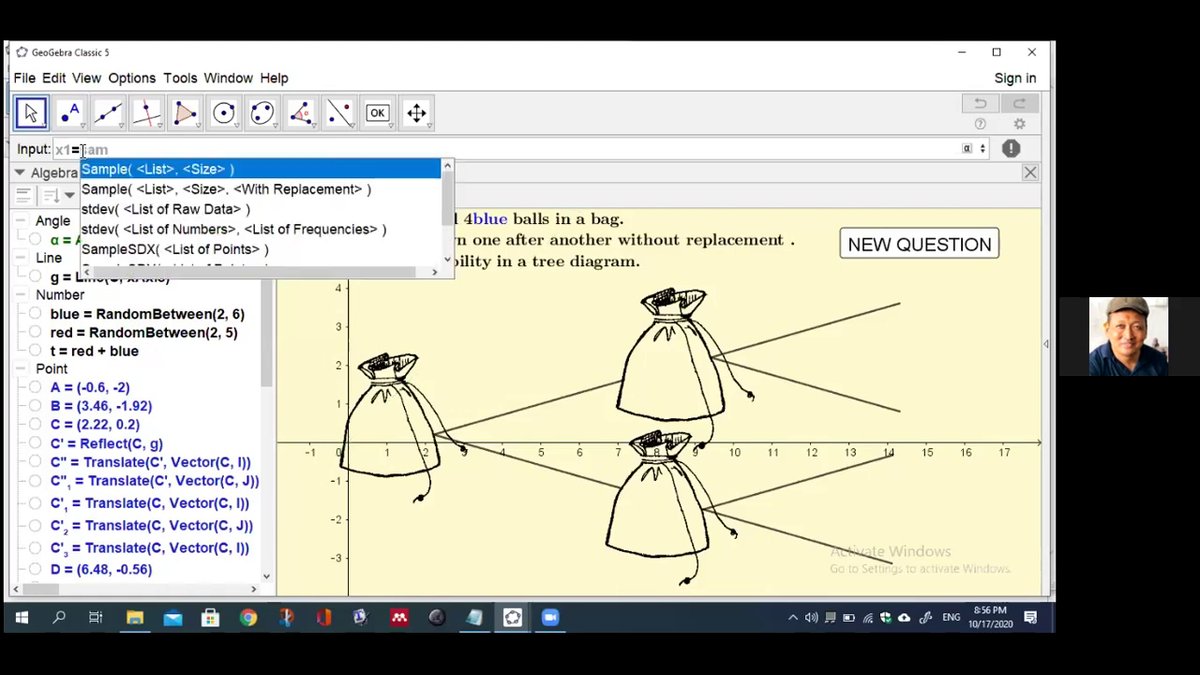
{"action": "left_click", "coordinate": [123, 192]}
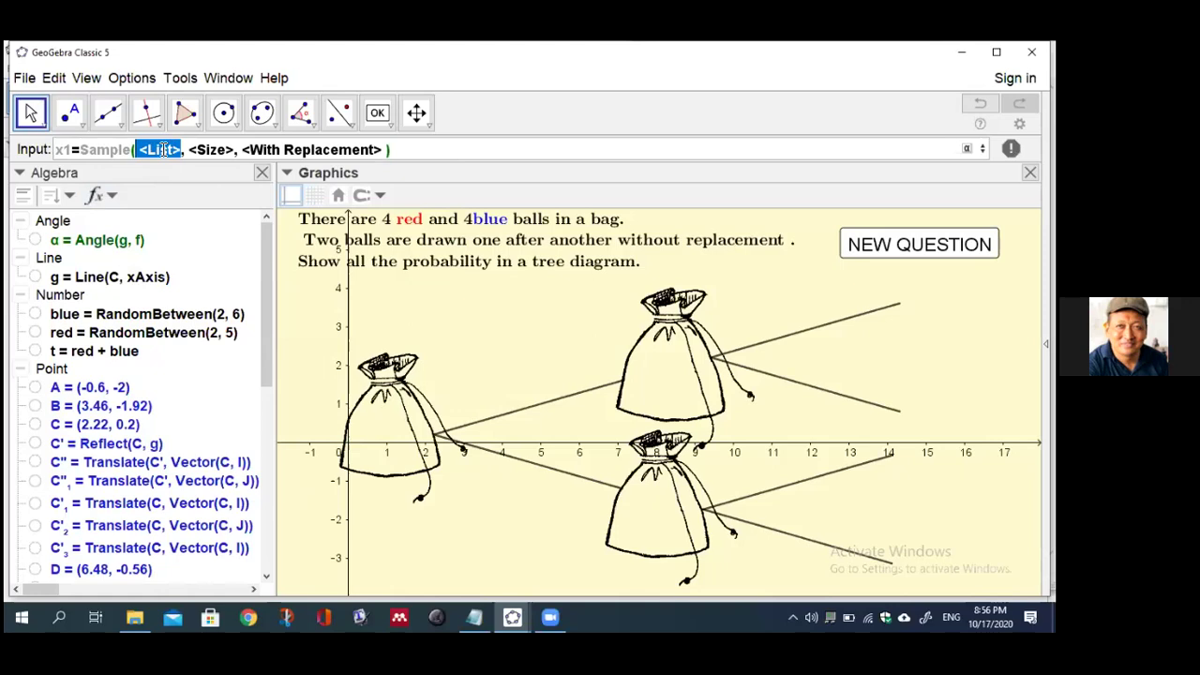
{"action": "type", "text": "seq"}
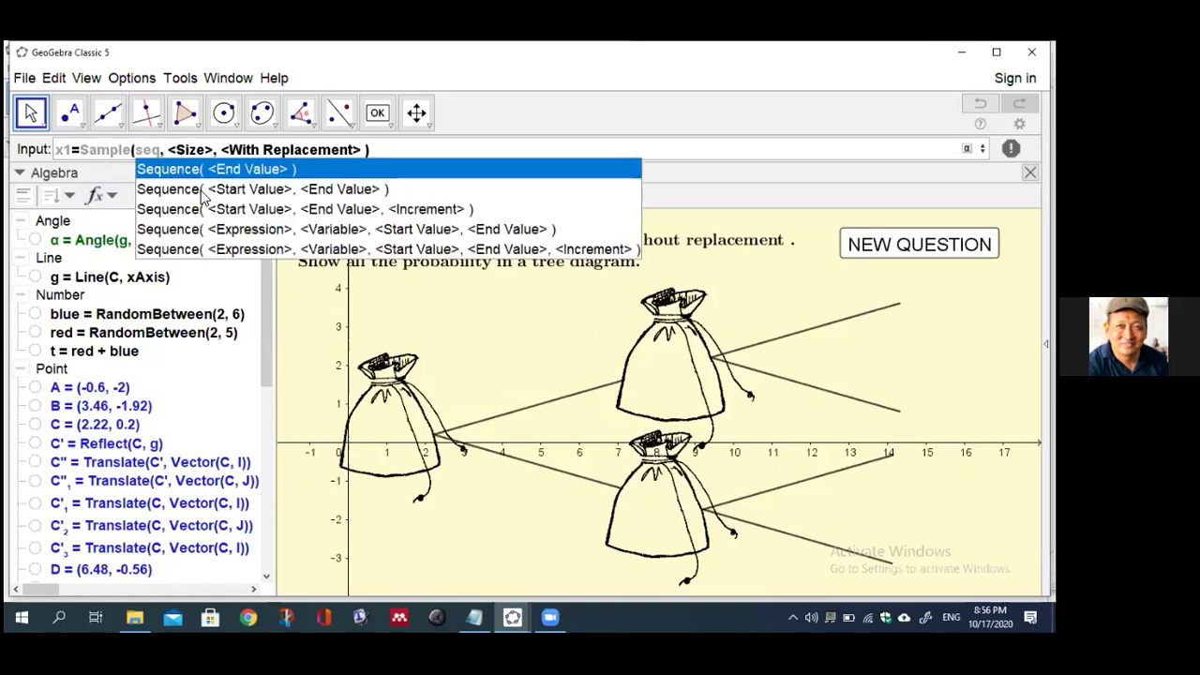
{"action": "left_click", "coordinate": [236, 250]}
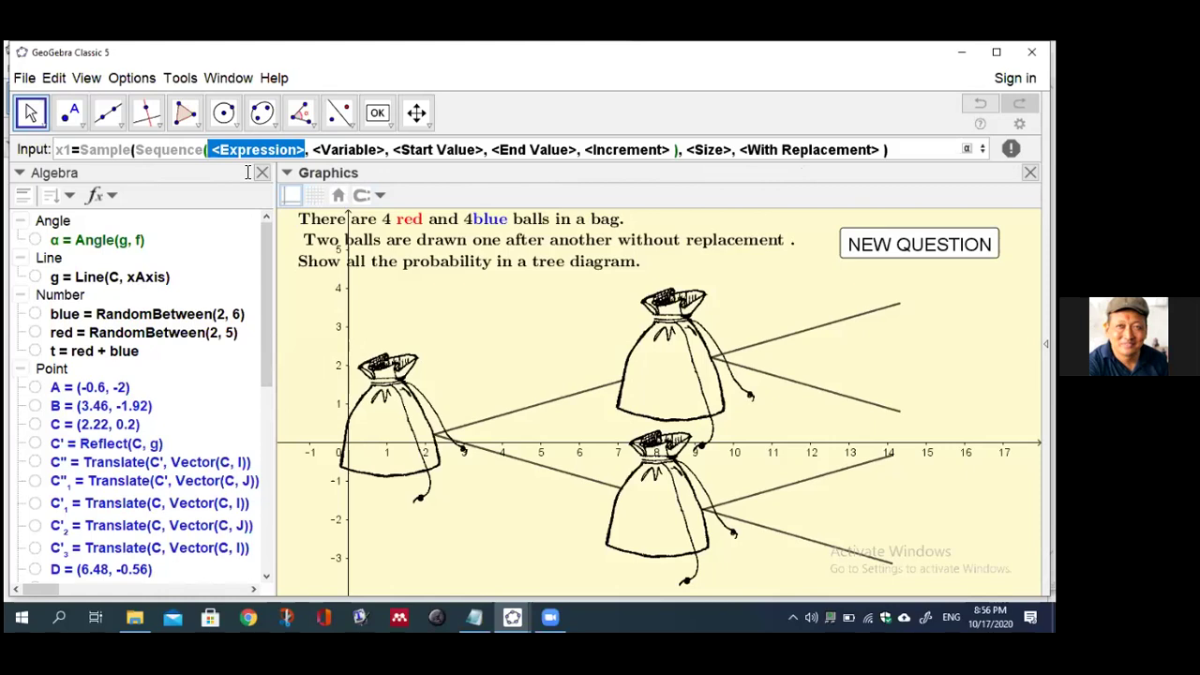
- Fill the Sequence inside x1's Sample with expression i+1, variable i, start value -0.5, end value 1 and increment 0.12
{"action": "key", "text": "BackSpace"}
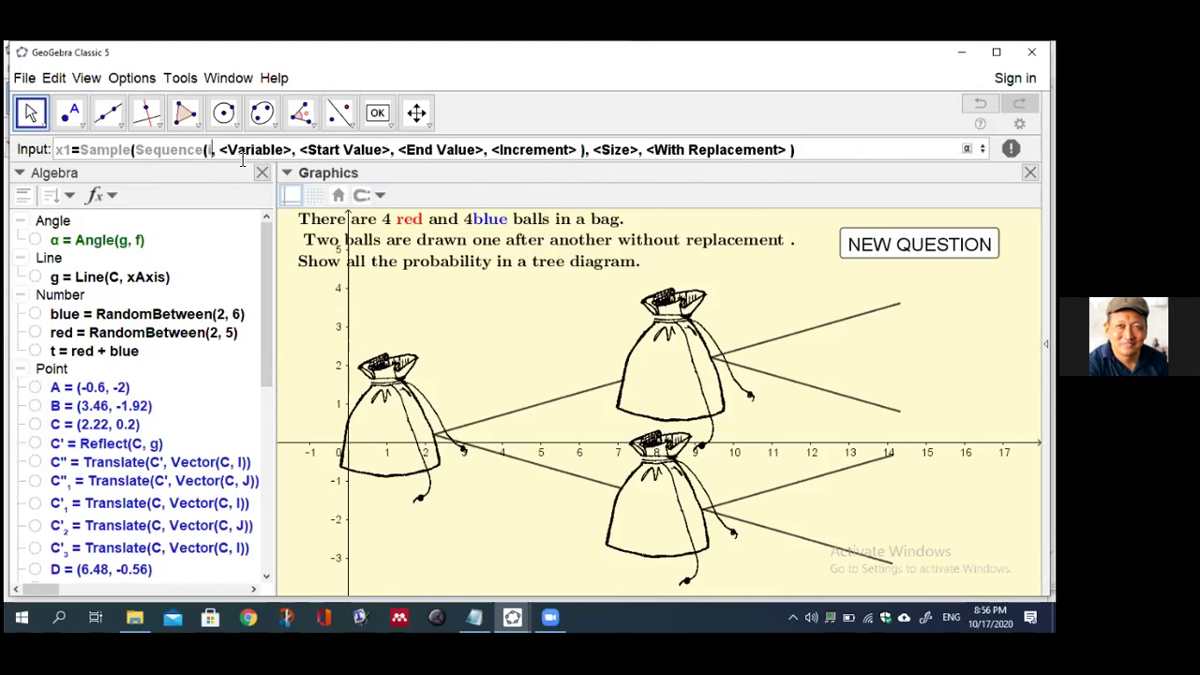
{"action": "type", "text": "i+1"}
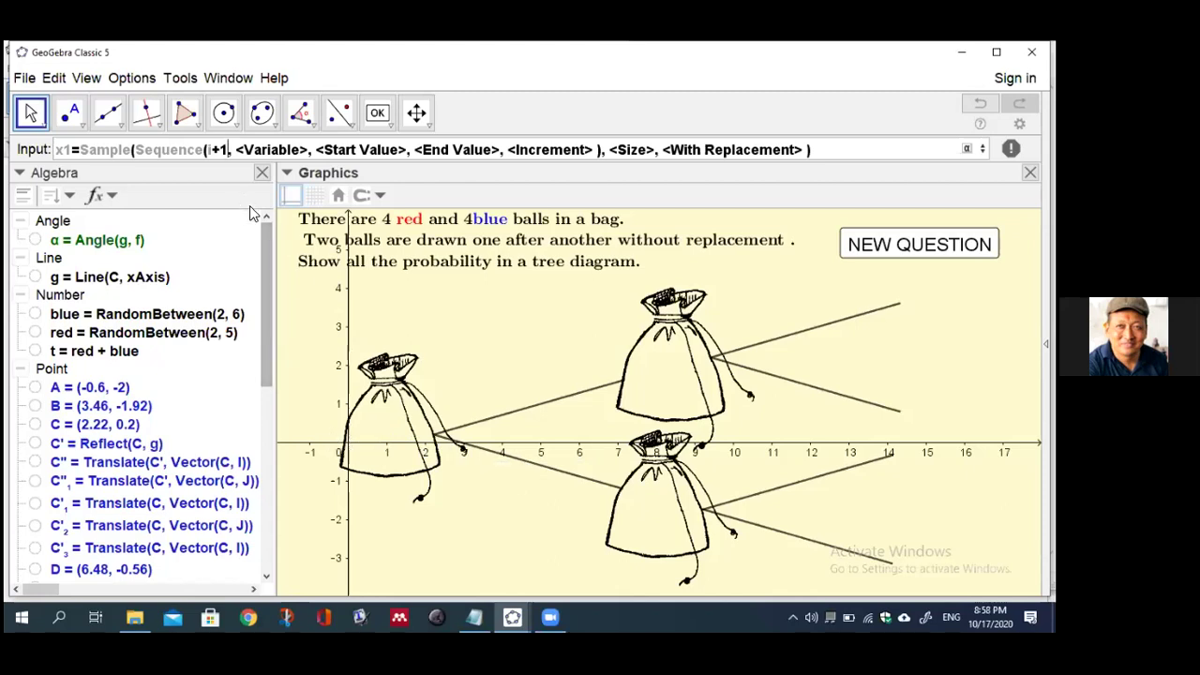
{"action": "key", "text": "Tab"}
{"action": "type", "text": "i"}
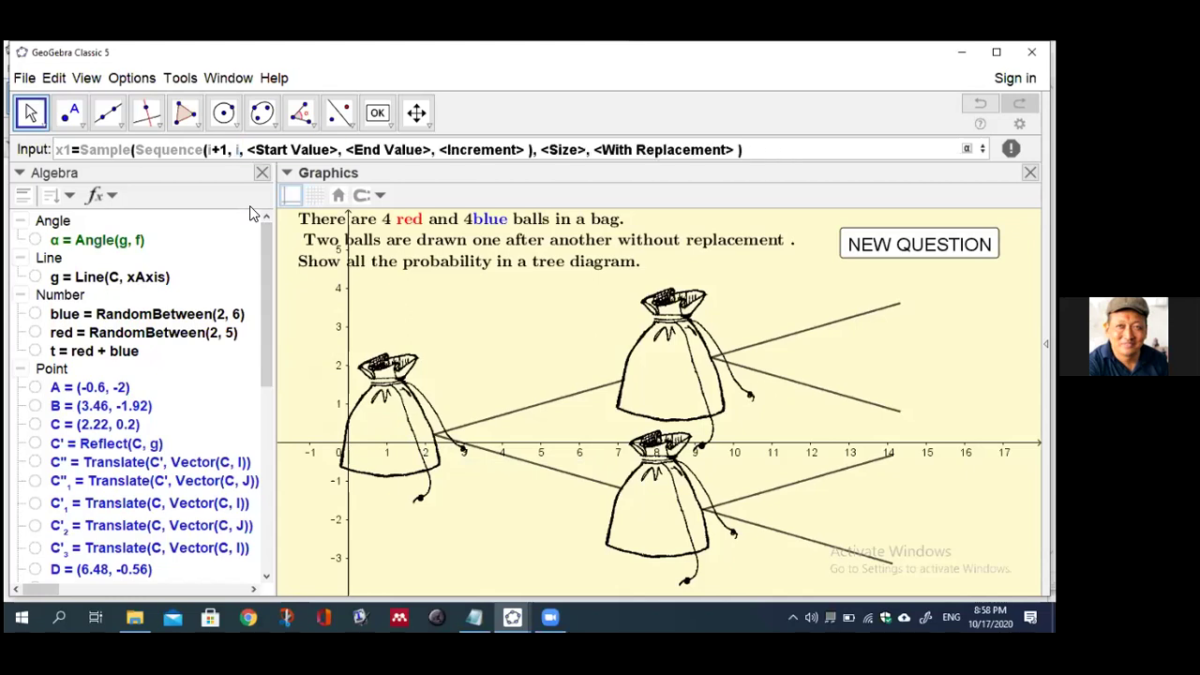
{"action": "key", "text": "Tab"}
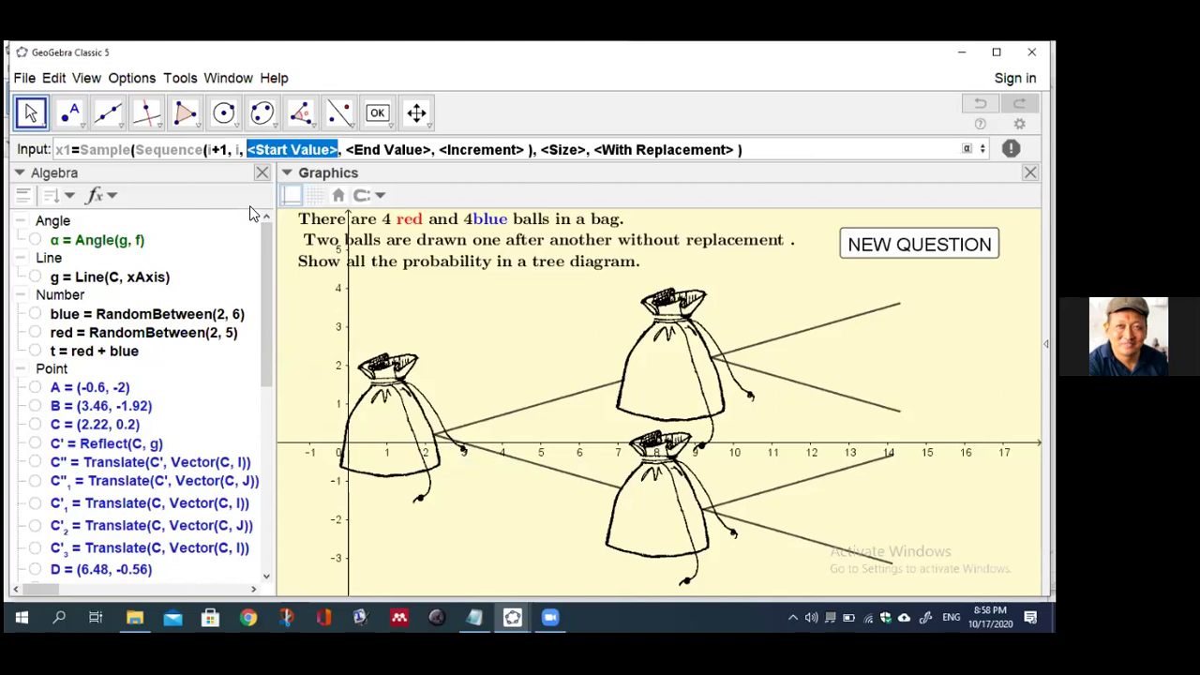
{"action": "type", "text": "-0"}
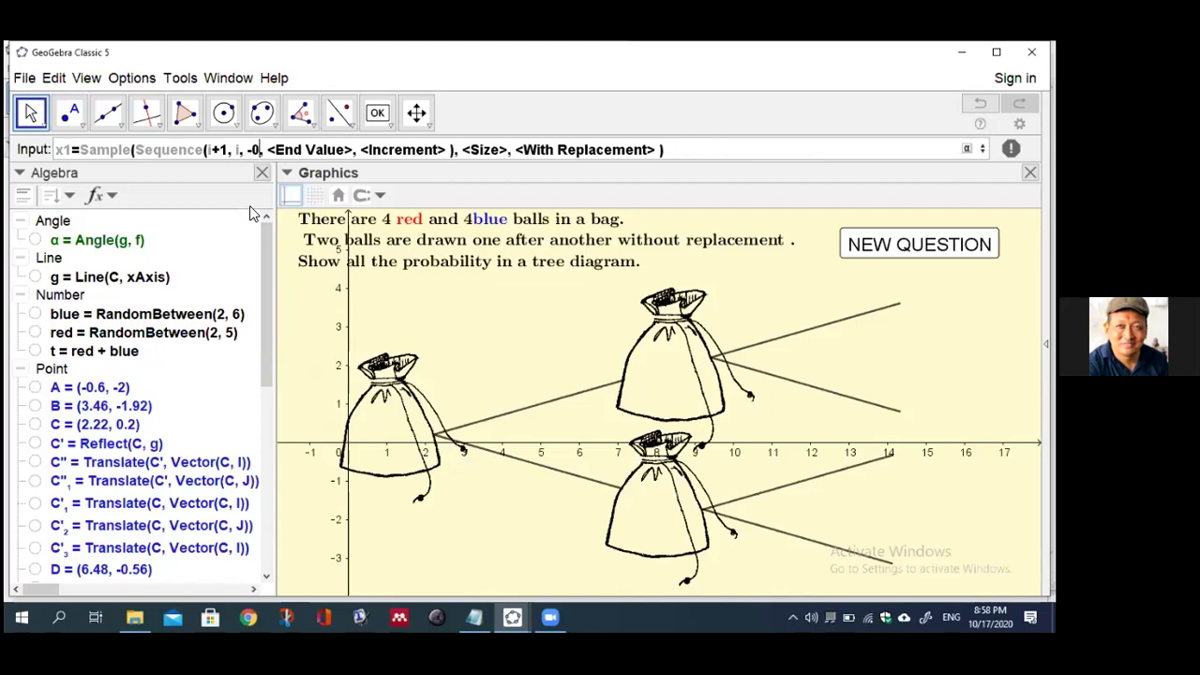
{"action": "type", "text": ".5"}
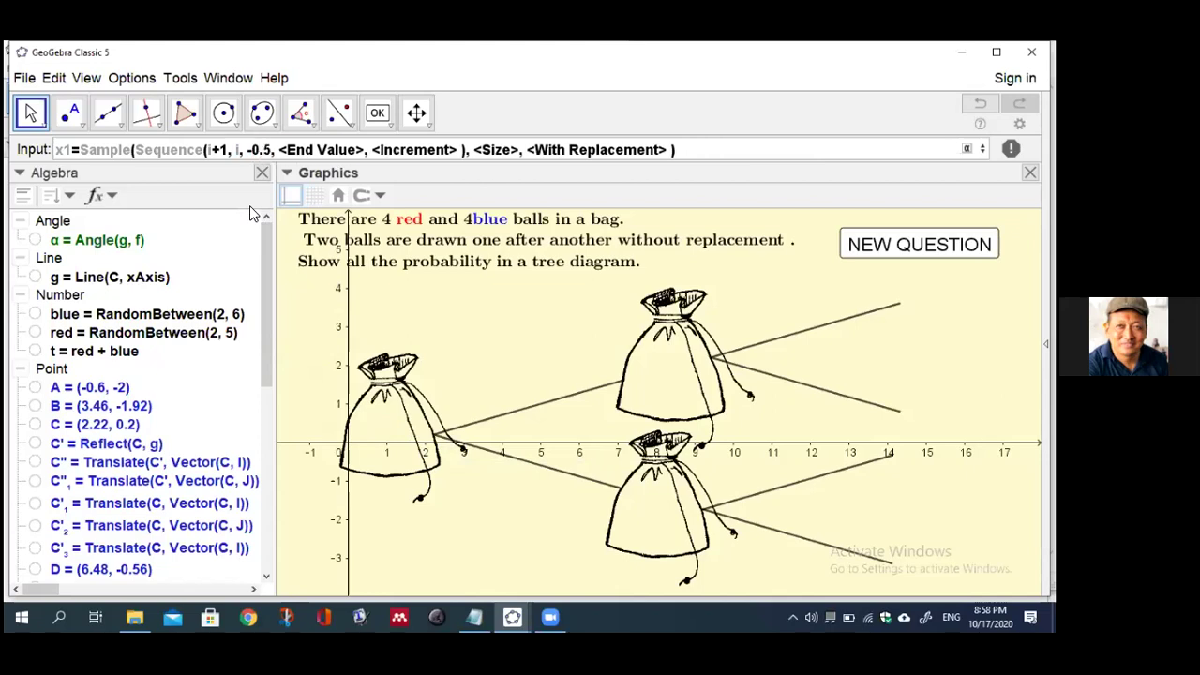
{"action": "key", "text": "Tab"}
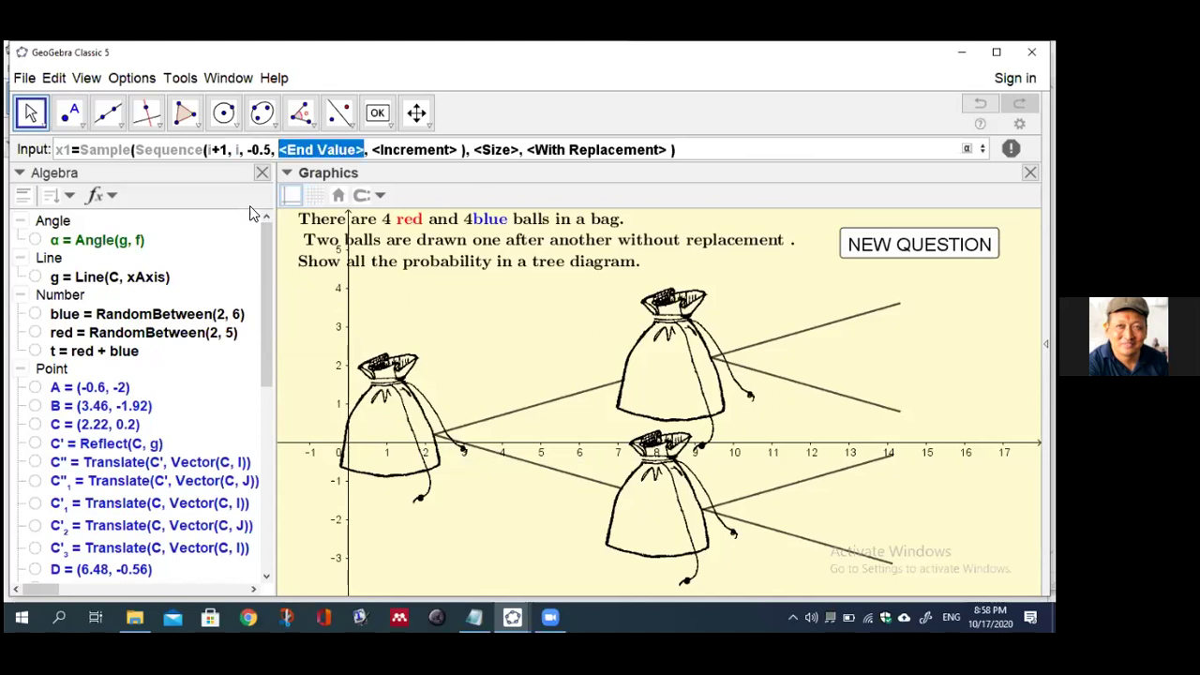
{"action": "type", "text": "1"}
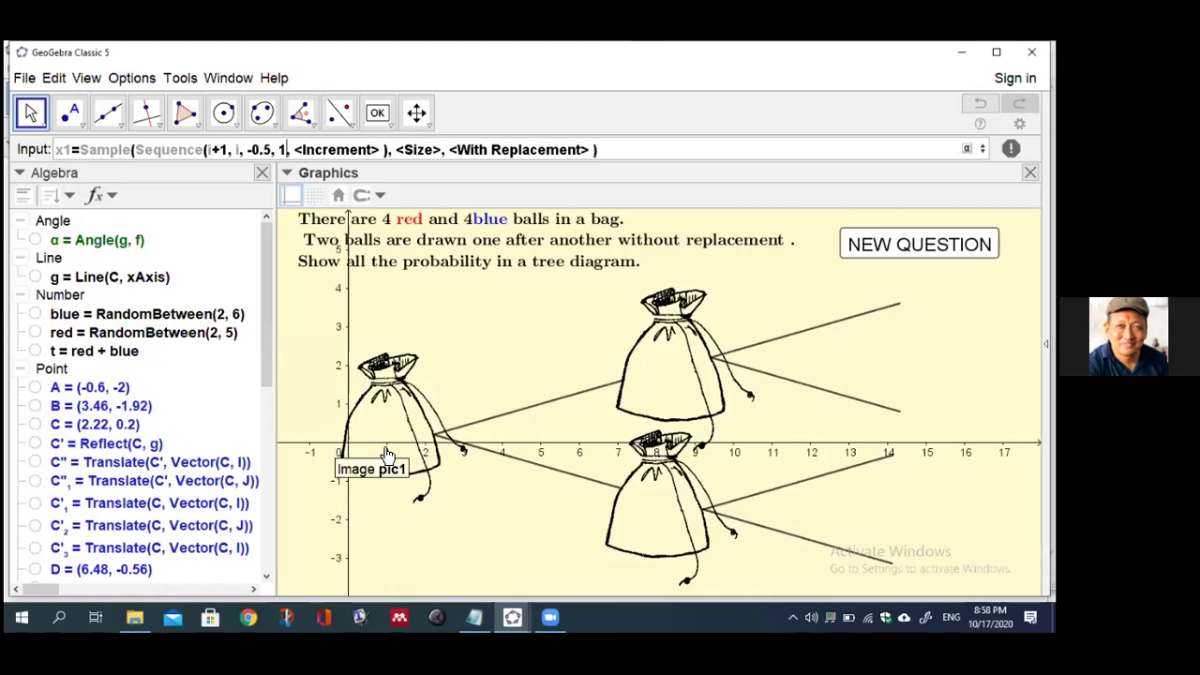
{"action": "key", "text": "Tab"}
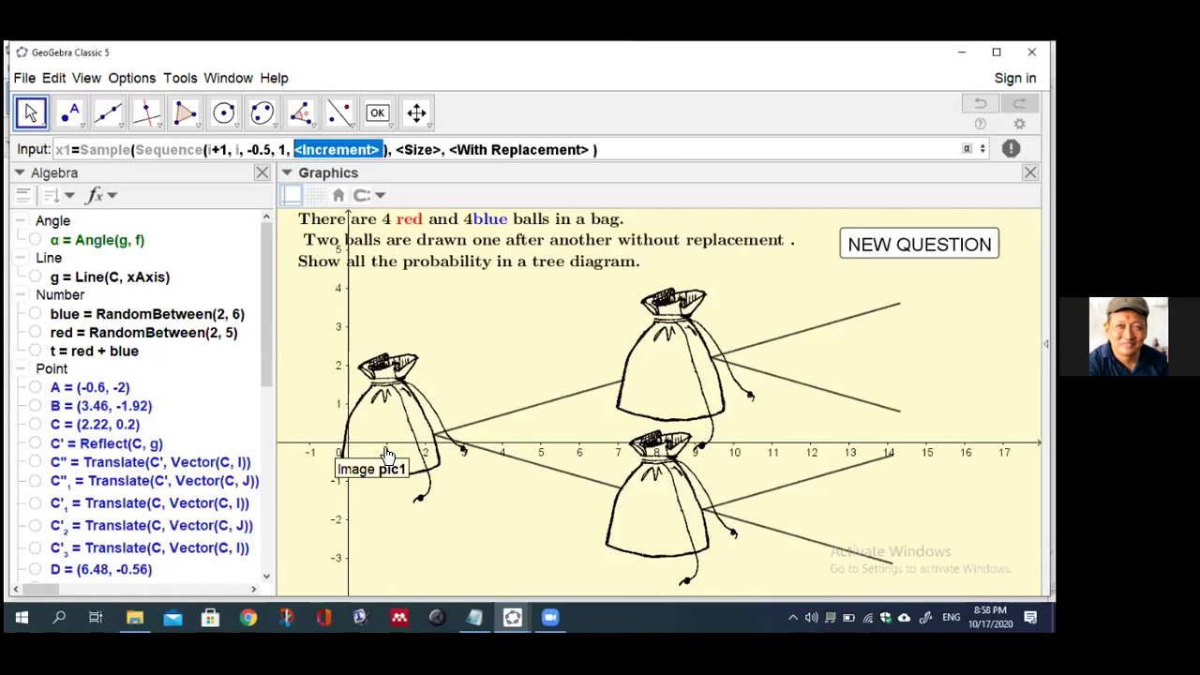
{"action": "type", "text": "0."}
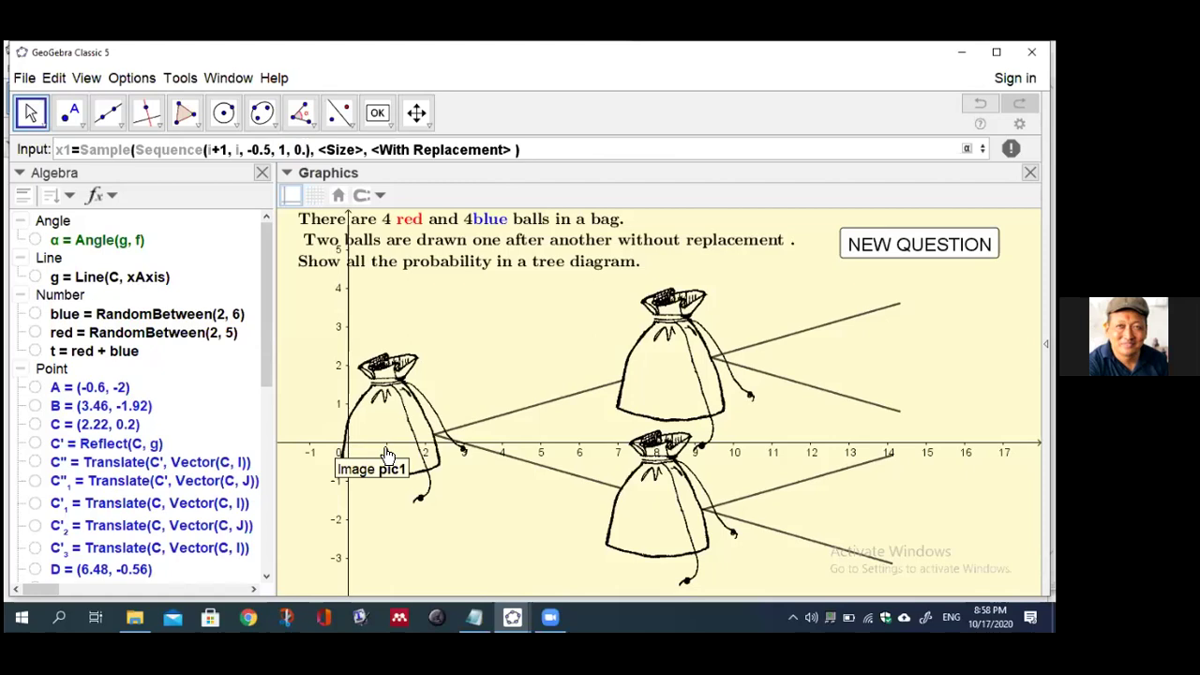
{"action": "type", "text": "12"}
{"action": "key", "text": "Tab"}
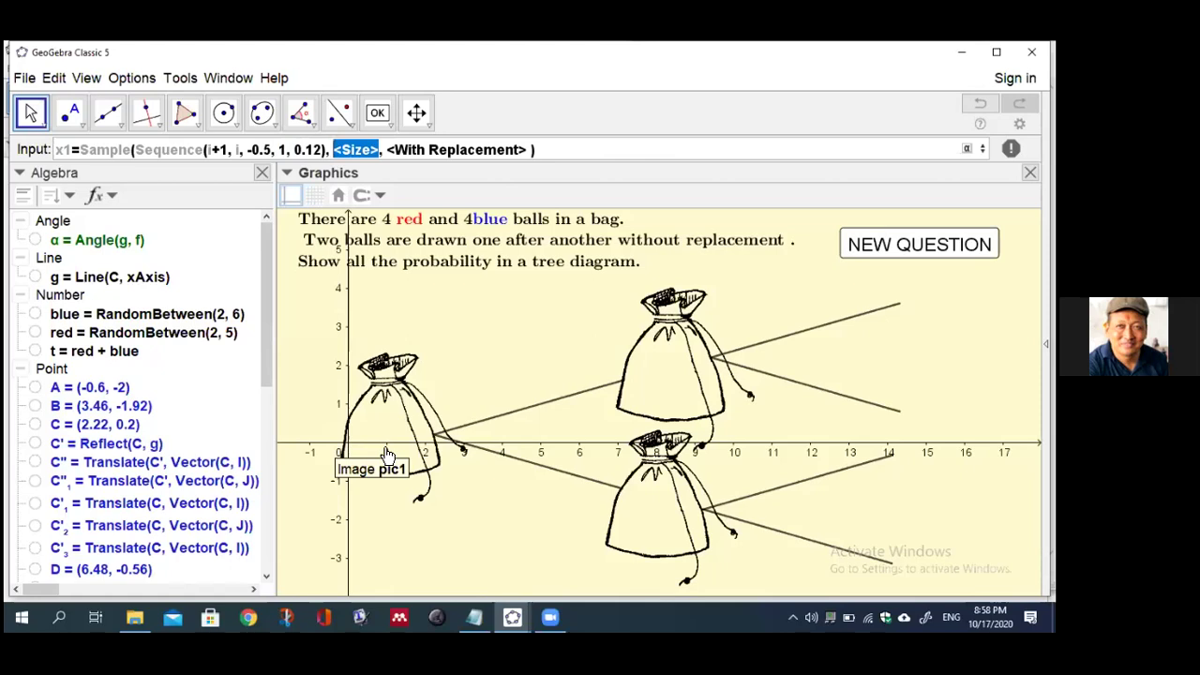
- Set the Sample size to red and With Replacement to false, and create list x1
{"action": "type", "text": "red"}
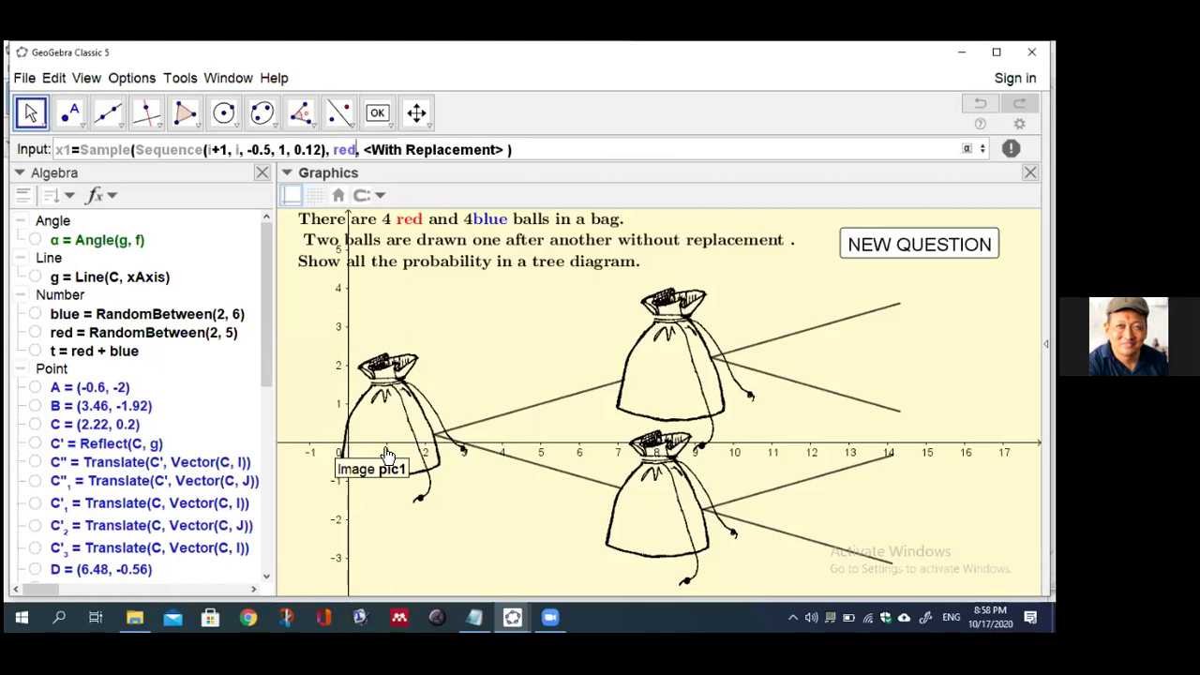
{"action": "key", "text": "Tab"}
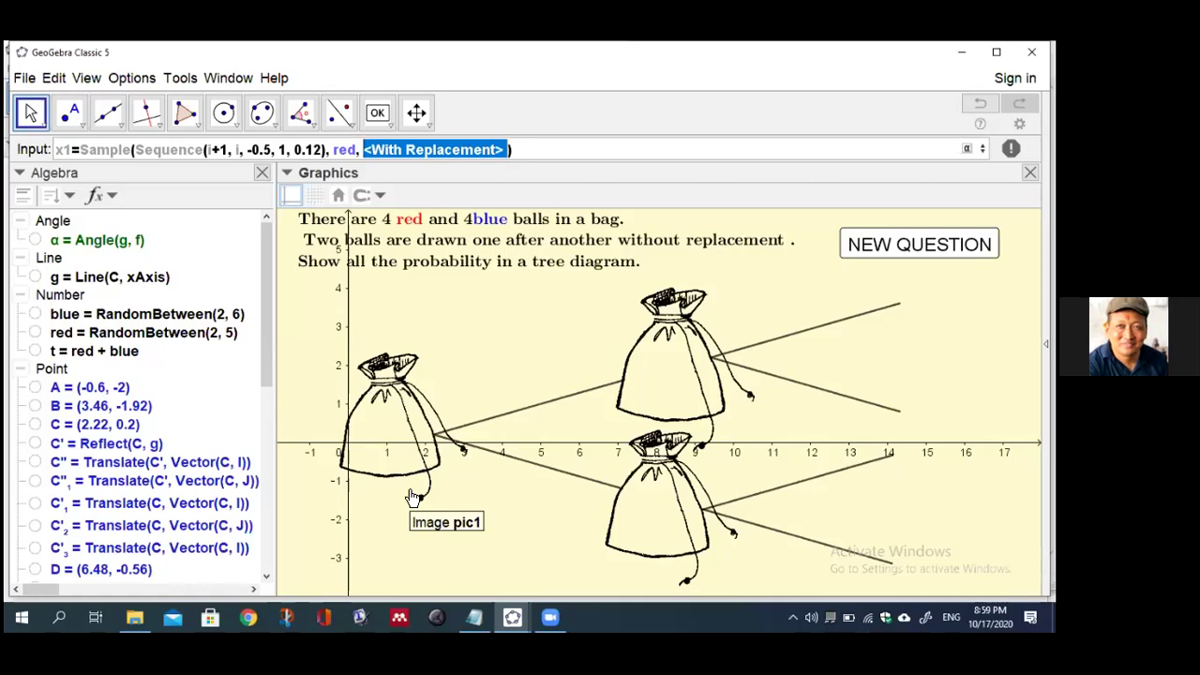
{"action": "type", "text": "false"}
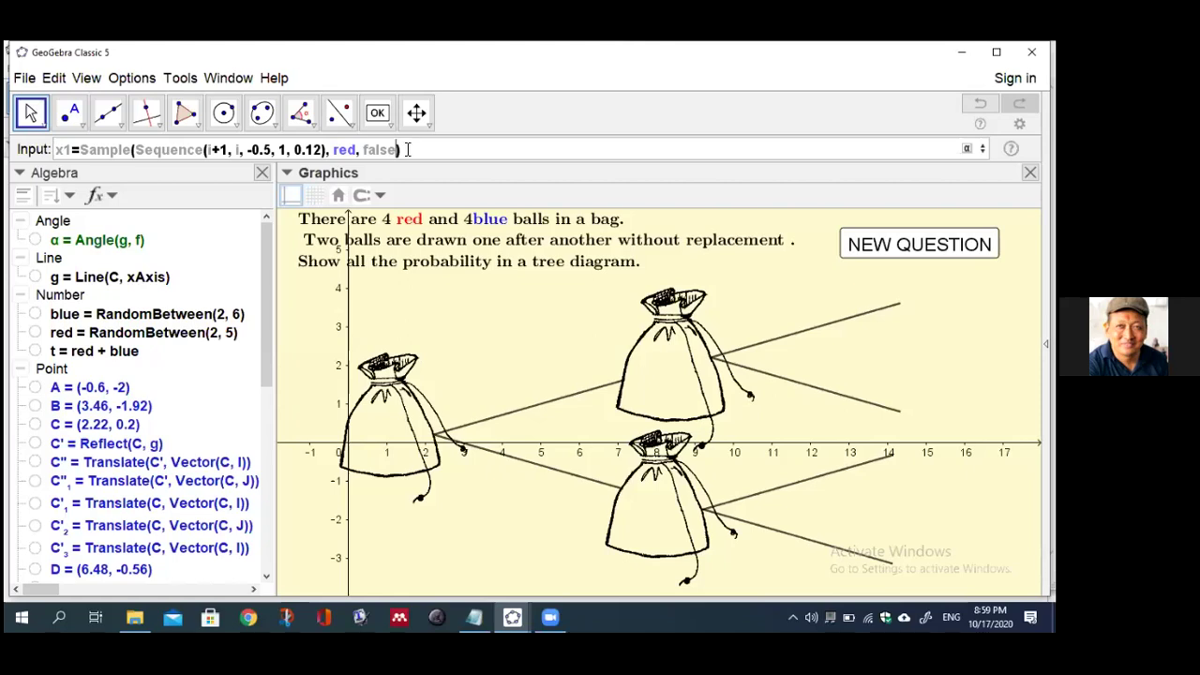
{"action": "left_click_drag", "start_coordinate": [408, 150], "coordinate": [53, 157]}
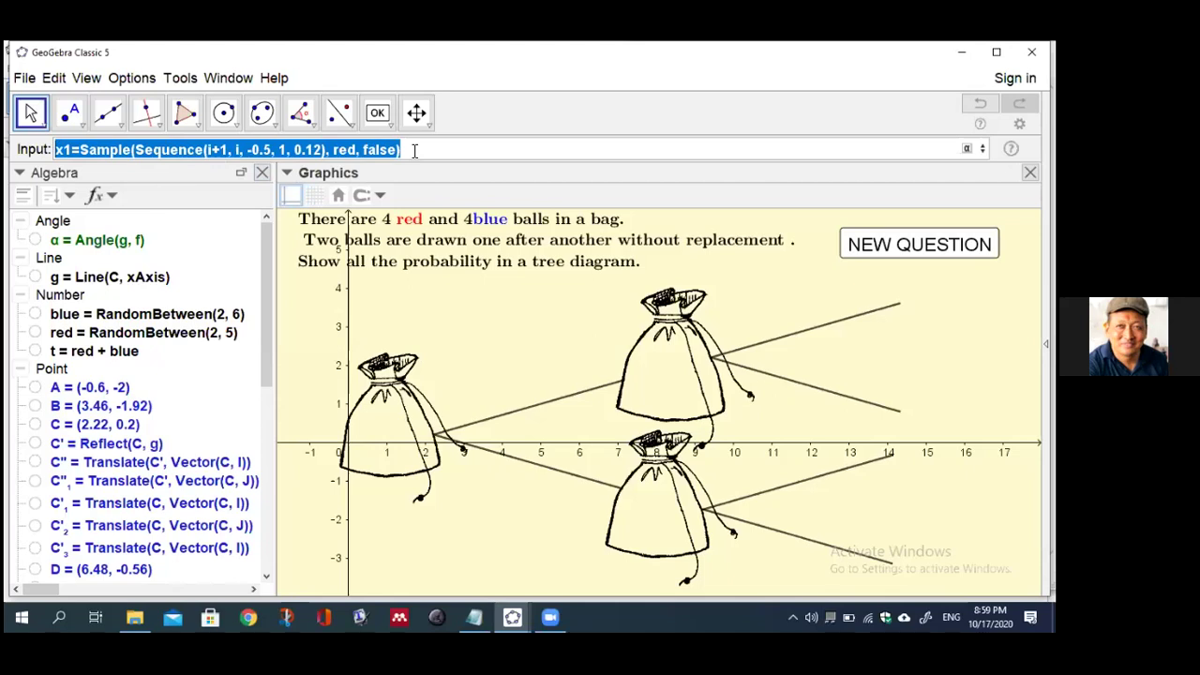
{"action": "key", "text": "Return"}
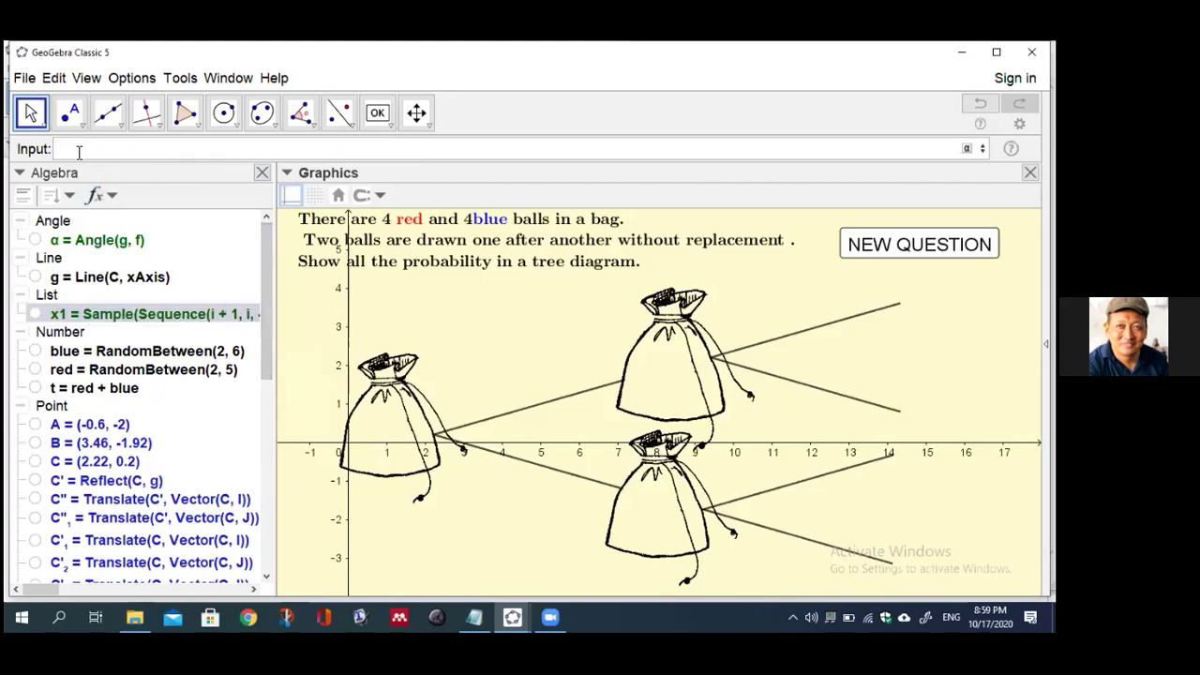
- Reuse the x1 definition for a list named y1, setting its Sequence start value to -1.3
{"action": "key", "text": "Up"}
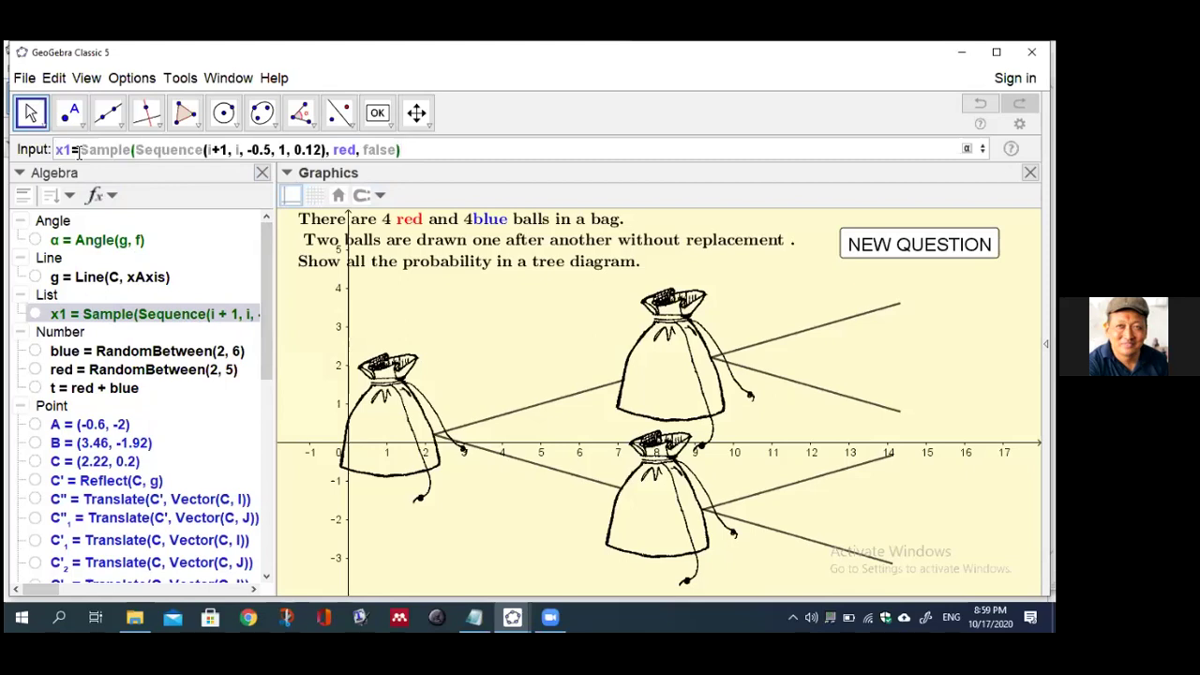
{"action": "left_click", "coordinate": [66, 150]}
{"action": "key", "text": "BackSpace"}
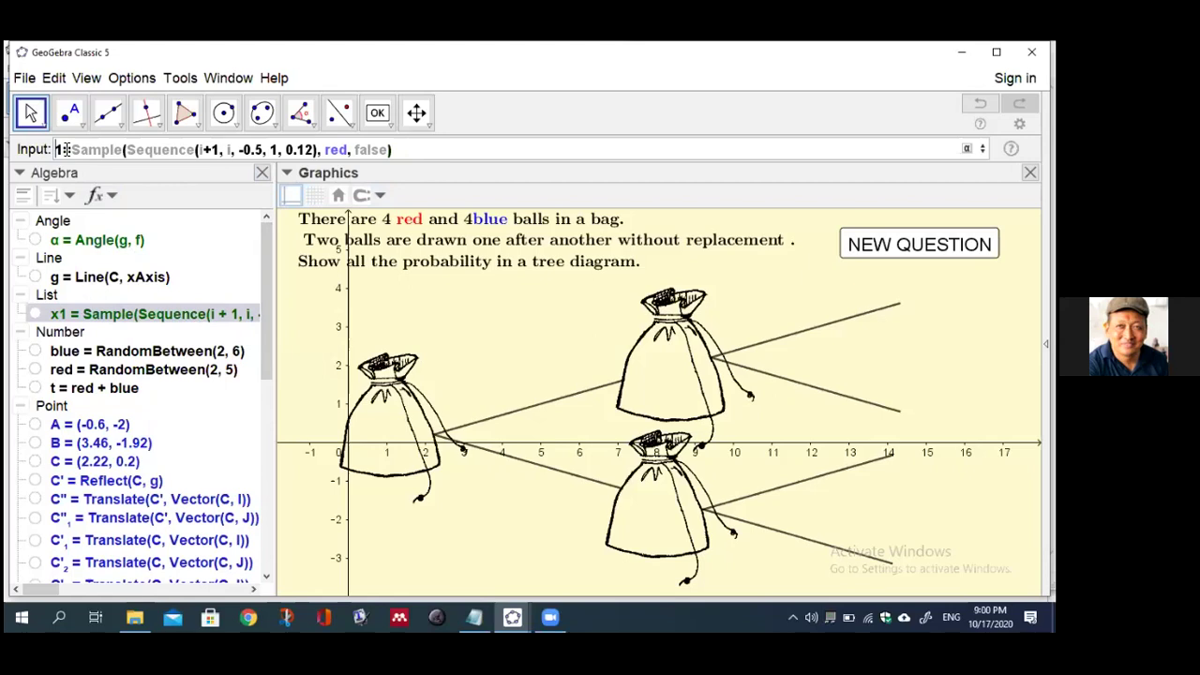
{"action": "type", "text": "y"}
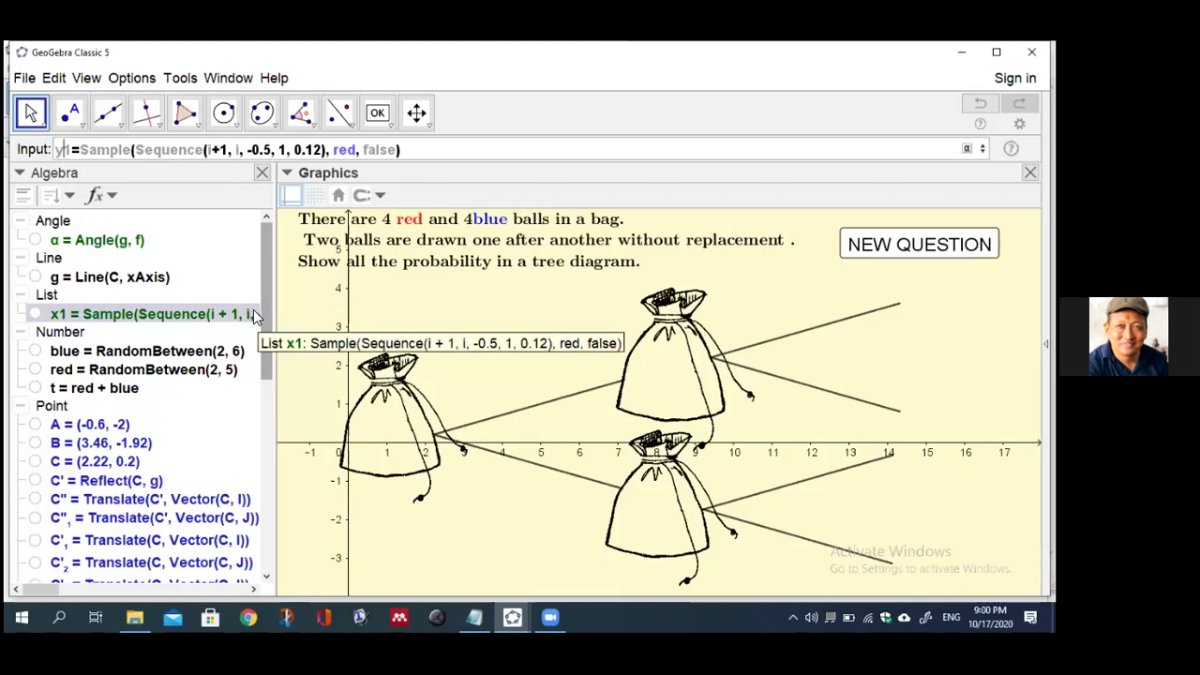
{"action": "left_click", "coordinate": [259, 150]}
{"action": "key", "text": "BackSpace"}
{"action": "key", "text": "BackSpace"}
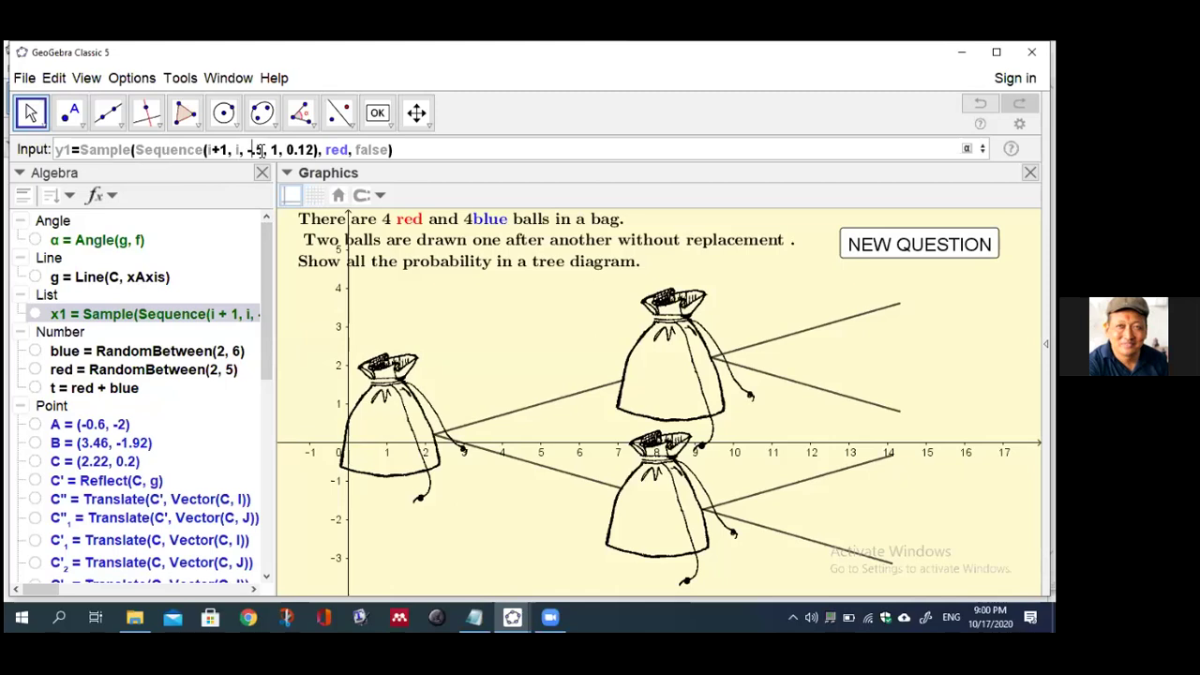
{"action": "type", "text": "1"}
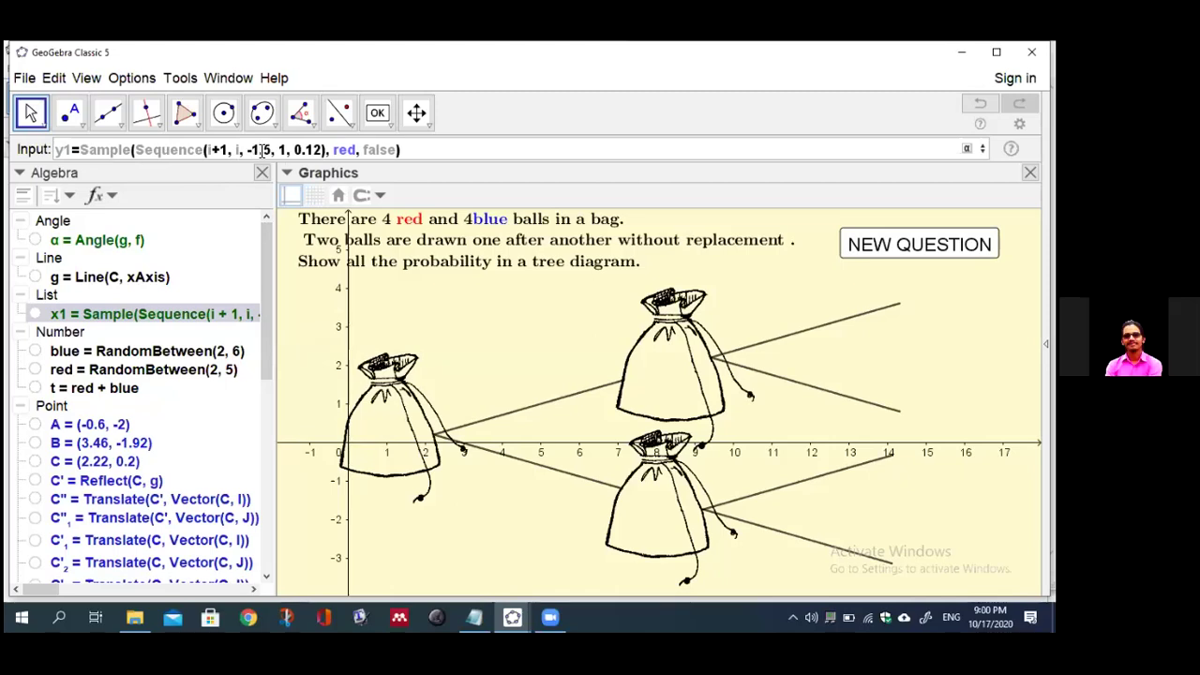
{"action": "type", "text": "."}
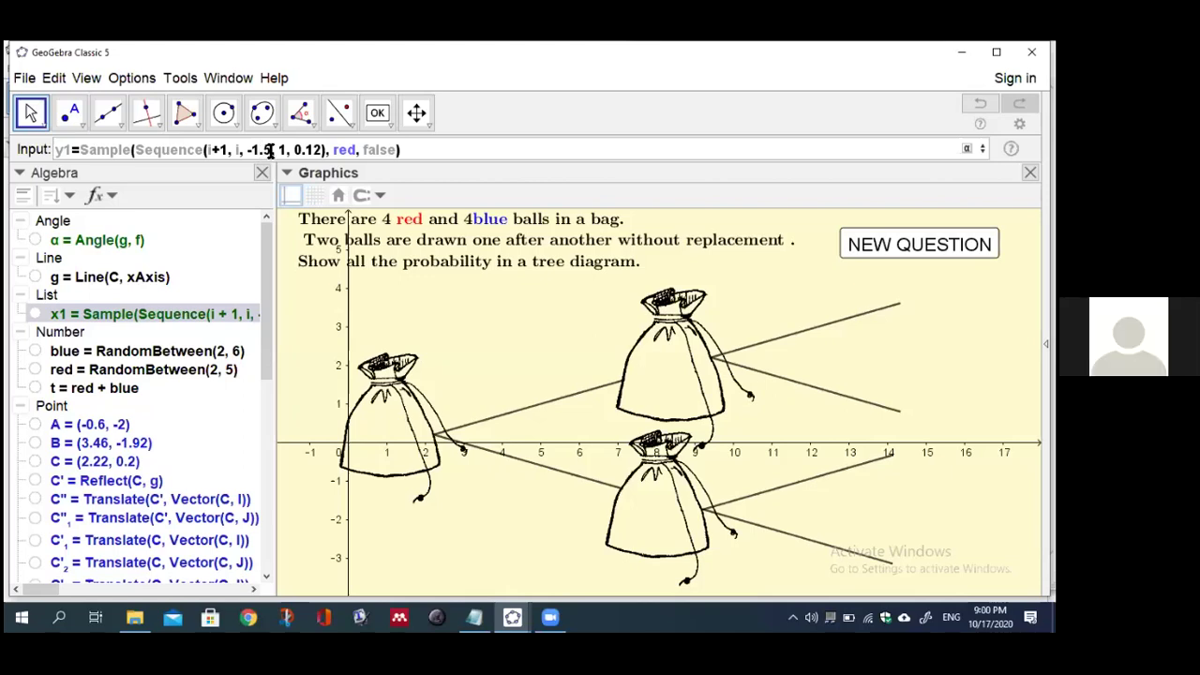
{"action": "key", "text": "BackSpace"}
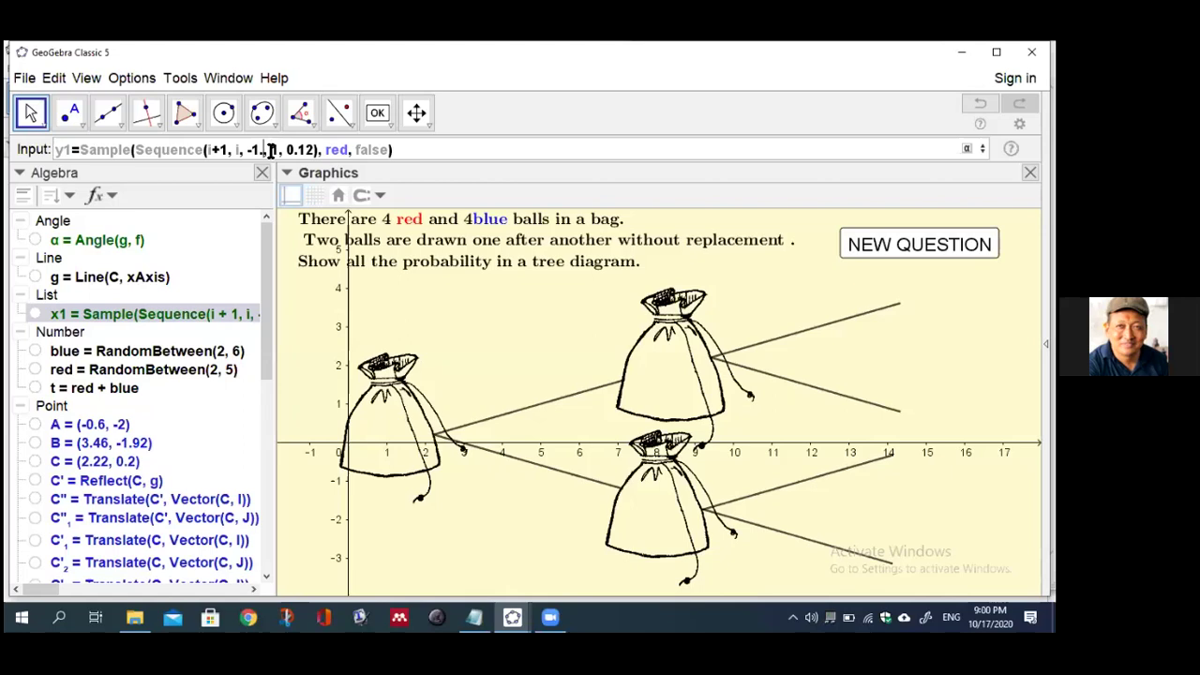
{"action": "type", "text": "3"}
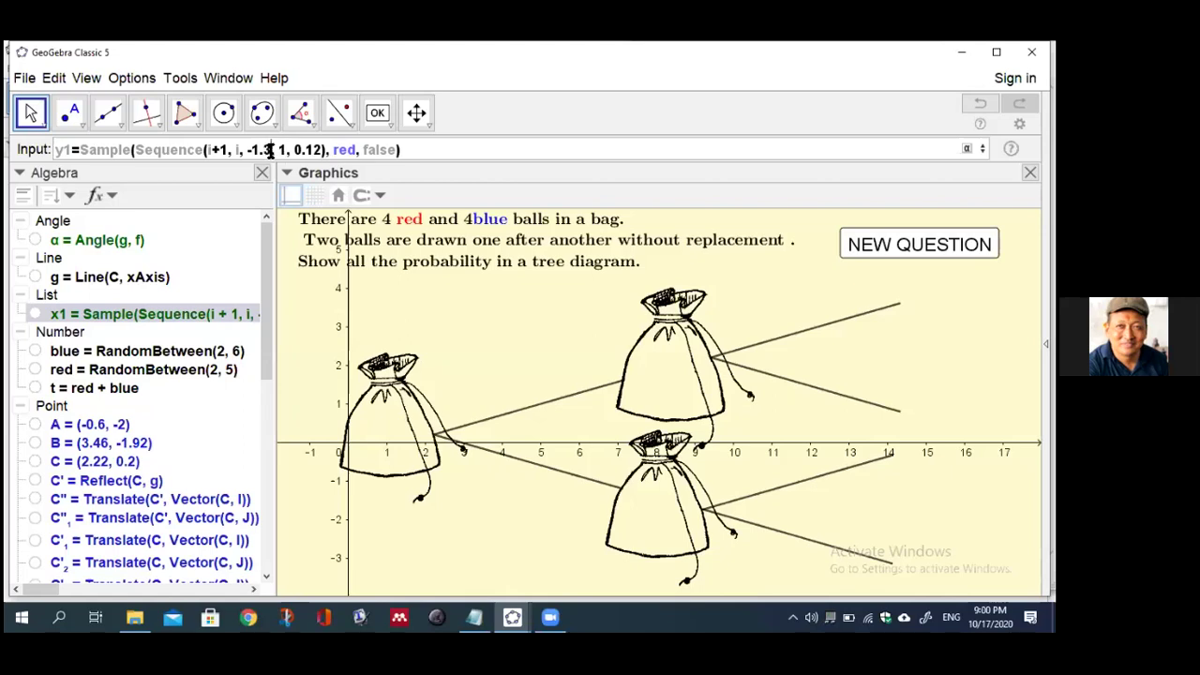
- Set the Sequence end value in the y1 definition to 0 and create the list
{"action": "left_click", "coordinate": [289, 176]}
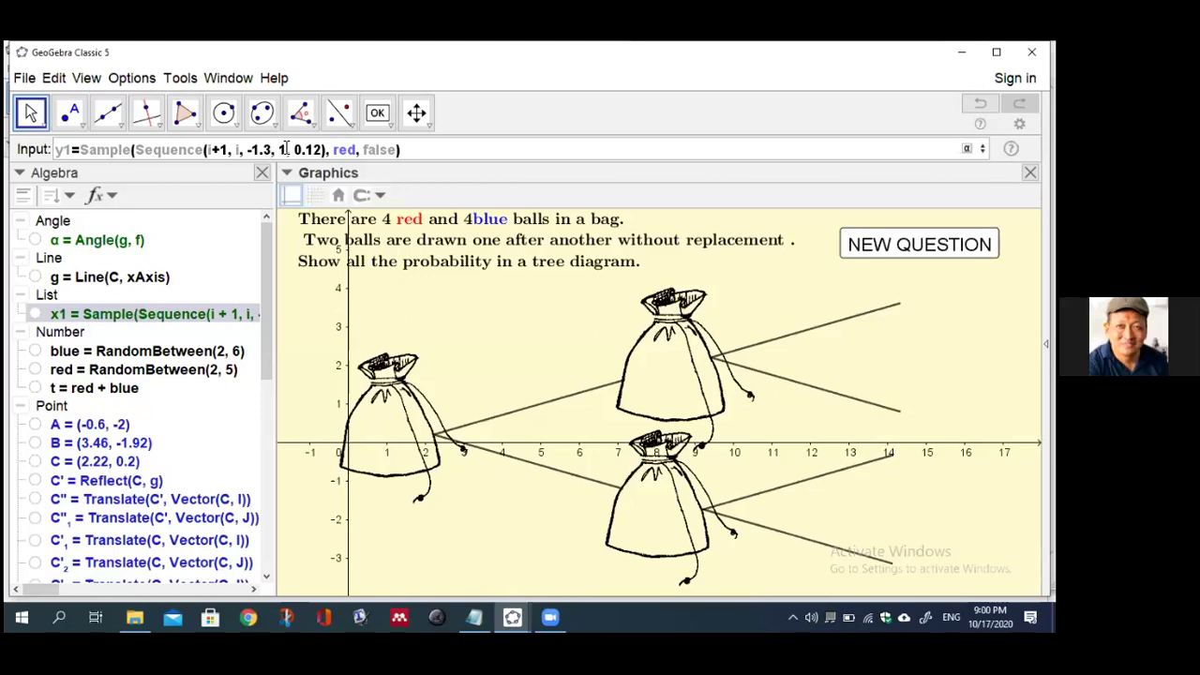
{"action": "left_click", "coordinate": [286, 149]}
{"action": "key", "text": "BackSpace"}
{"action": "key", "text": "BackSpace"}
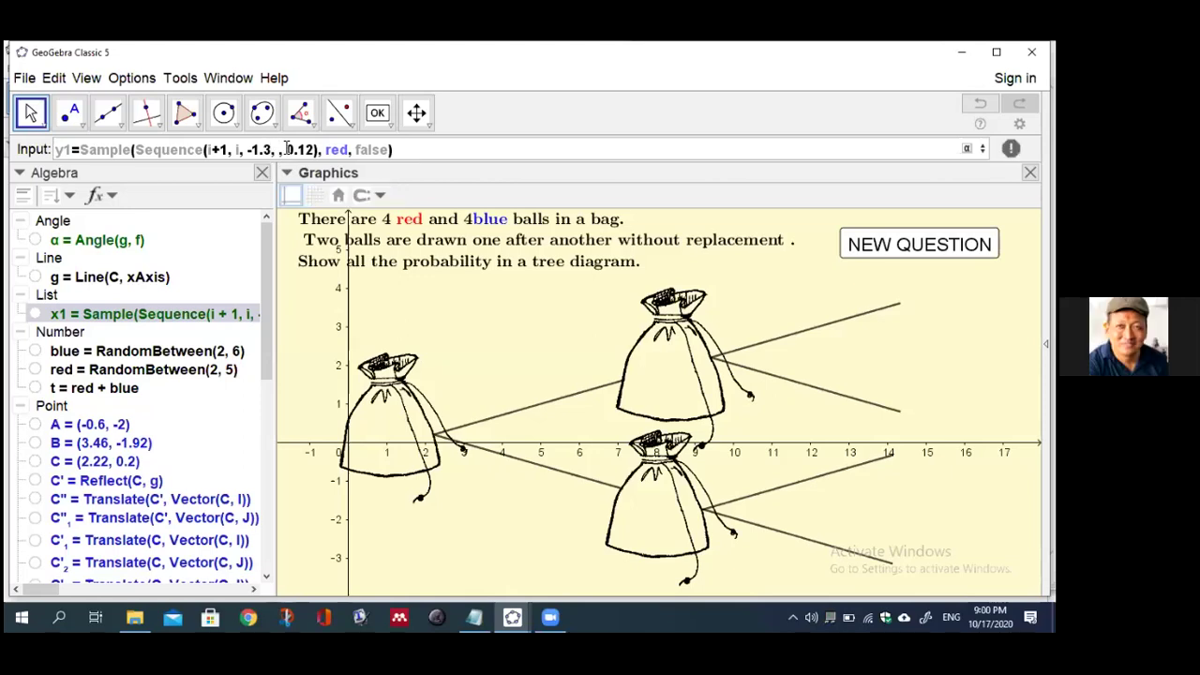
{"action": "type", "text": "0"}
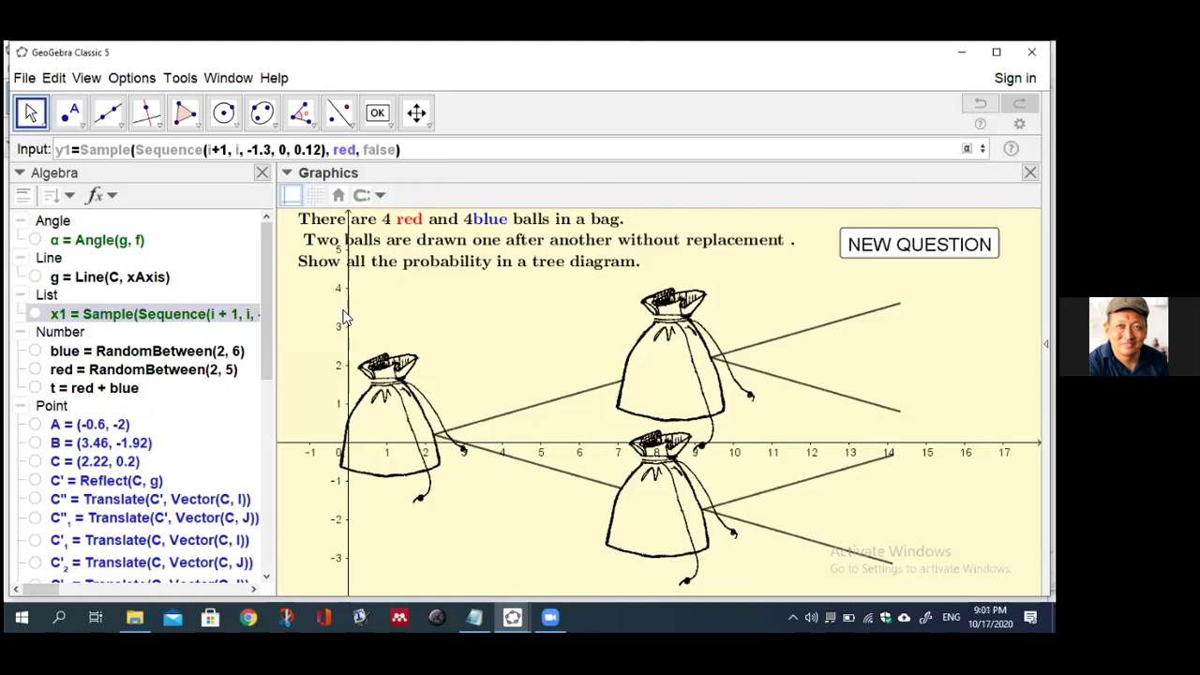
{"action": "key", "text": "Return"}
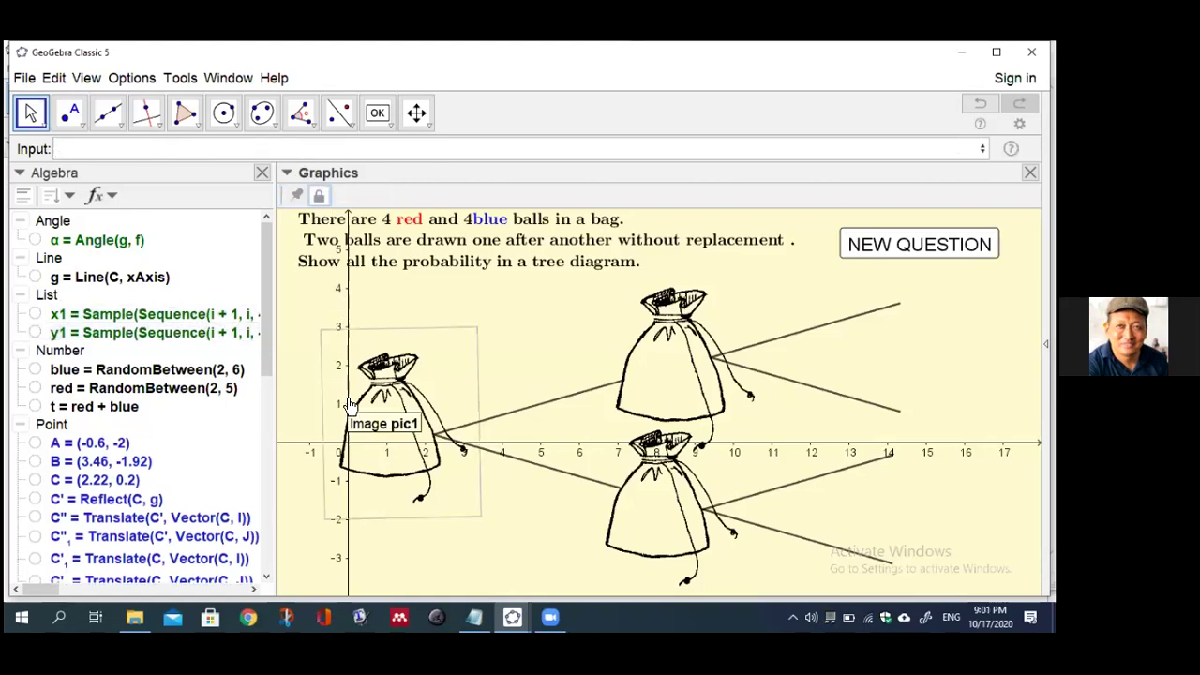
- Reopen the definition of list y1 and re-enter its Sequence increment as 0.12
{"action": "left_click", "coordinate": [214, 335]}
{"action": "double_click", "coordinate": [213, 334]}
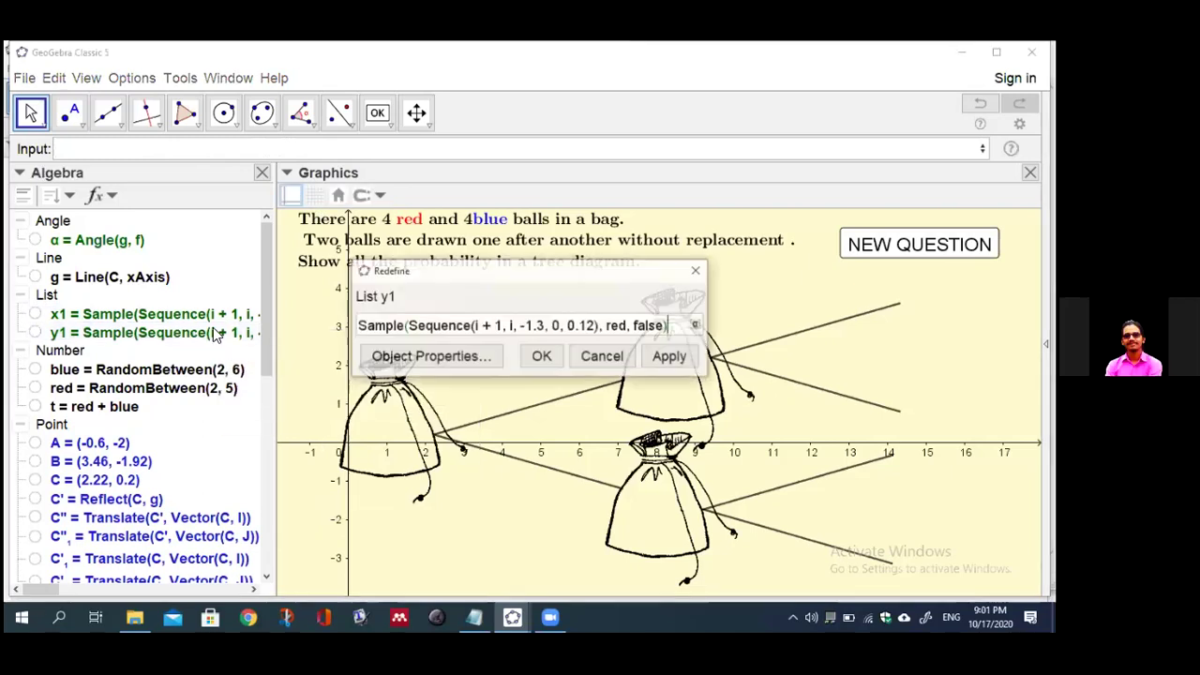
{"action": "left_click", "coordinate": [593, 325]}
{"action": "key", "text": "BackSpace"}
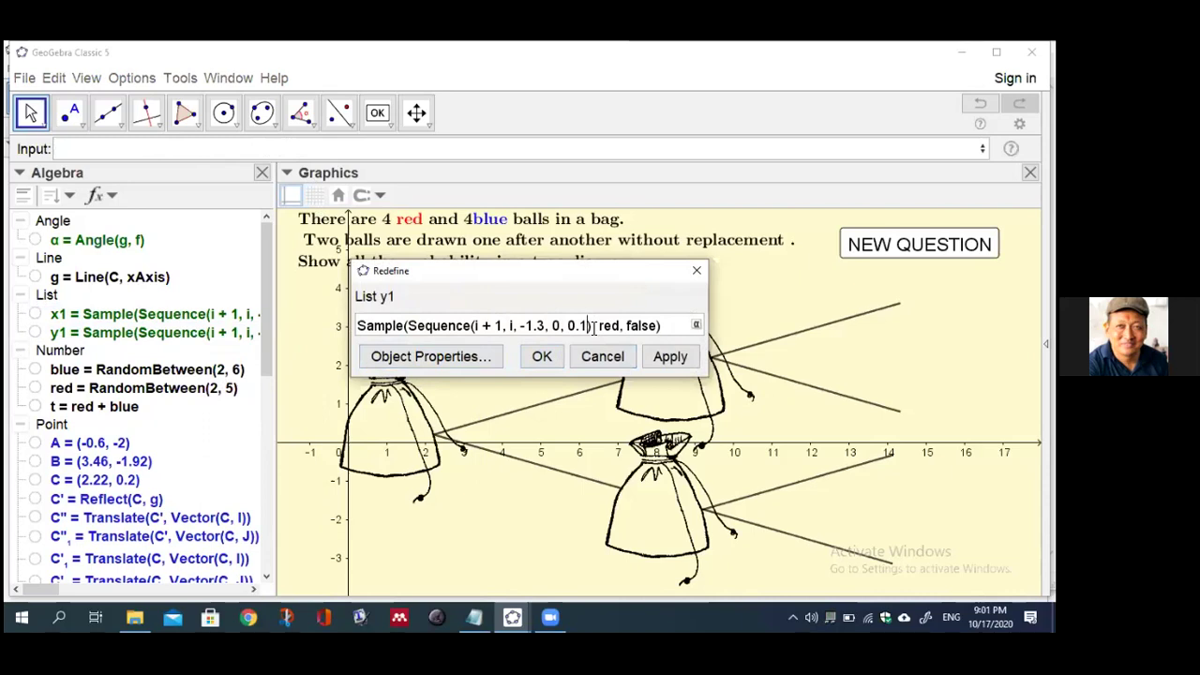
{"action": "type", "text": "2"}
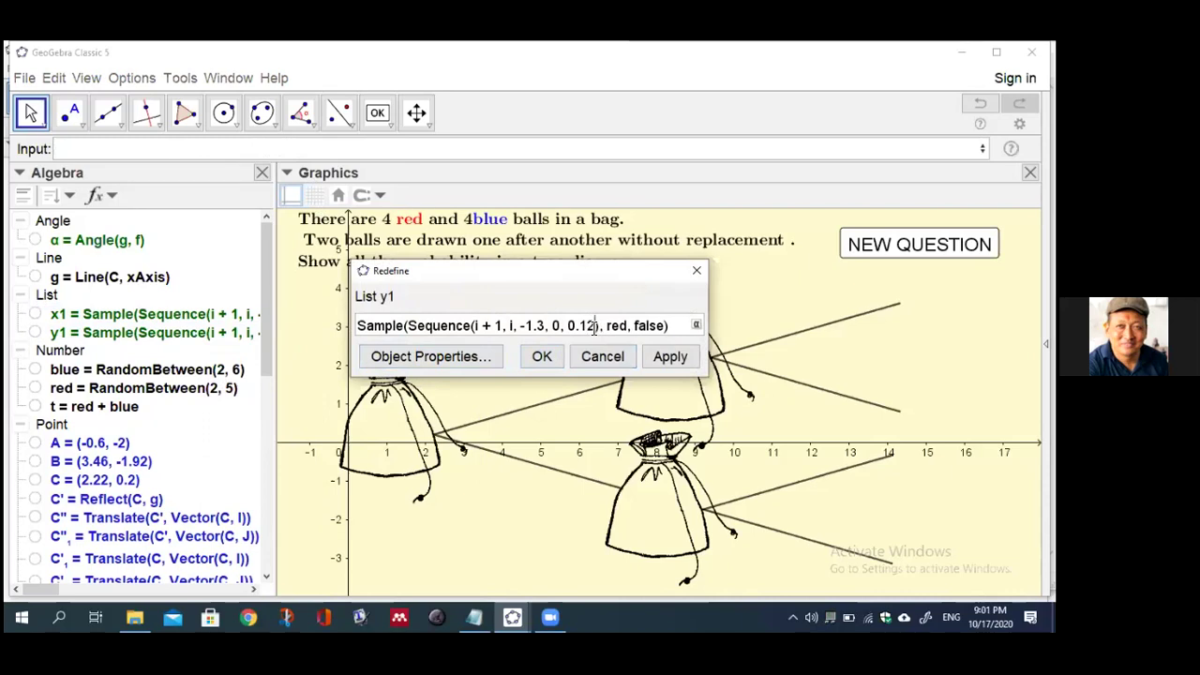
{"action": "left_click", "coordinate": [669, 357]}
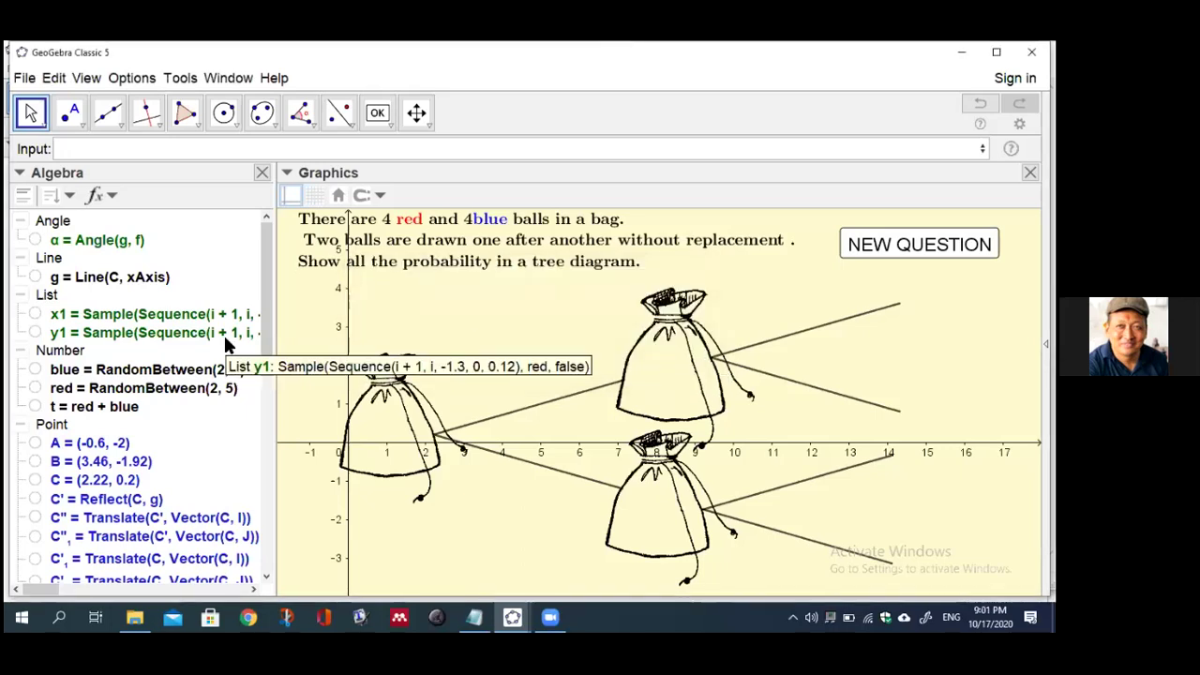
- Begin a list named pr1 as a Sequence with expression, variable, start value, end value and increment
{"action": "left_click", "coordinate": [68, 147]}
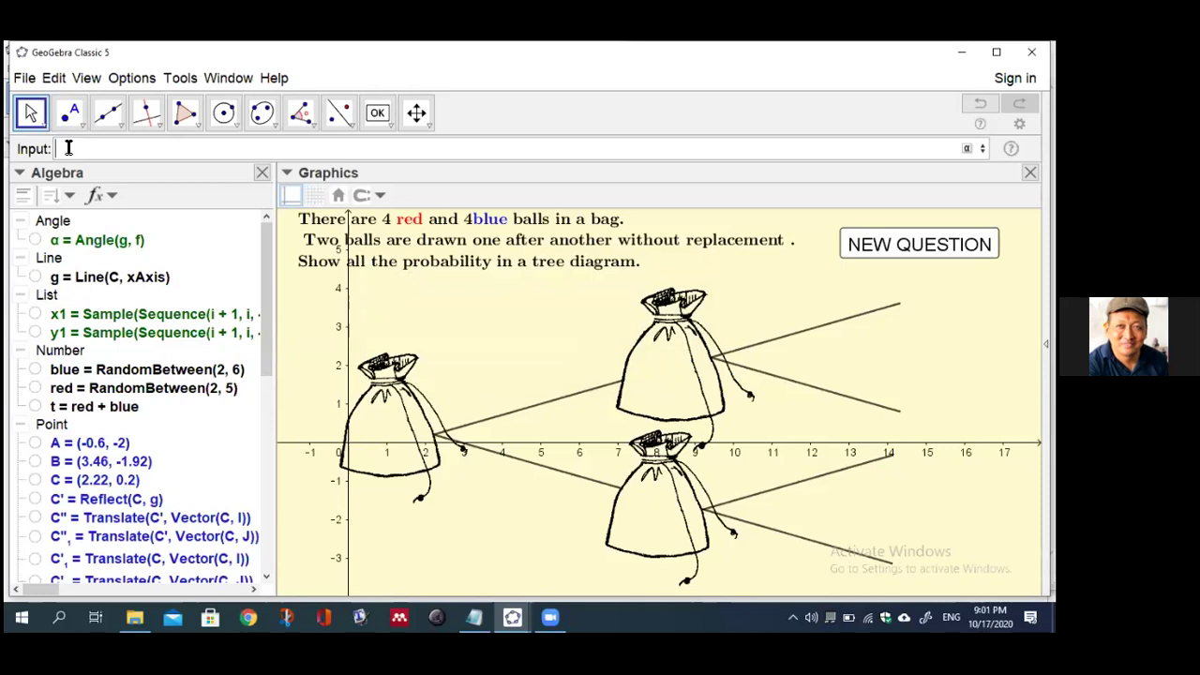
{"action": "type", "text": "pr"}
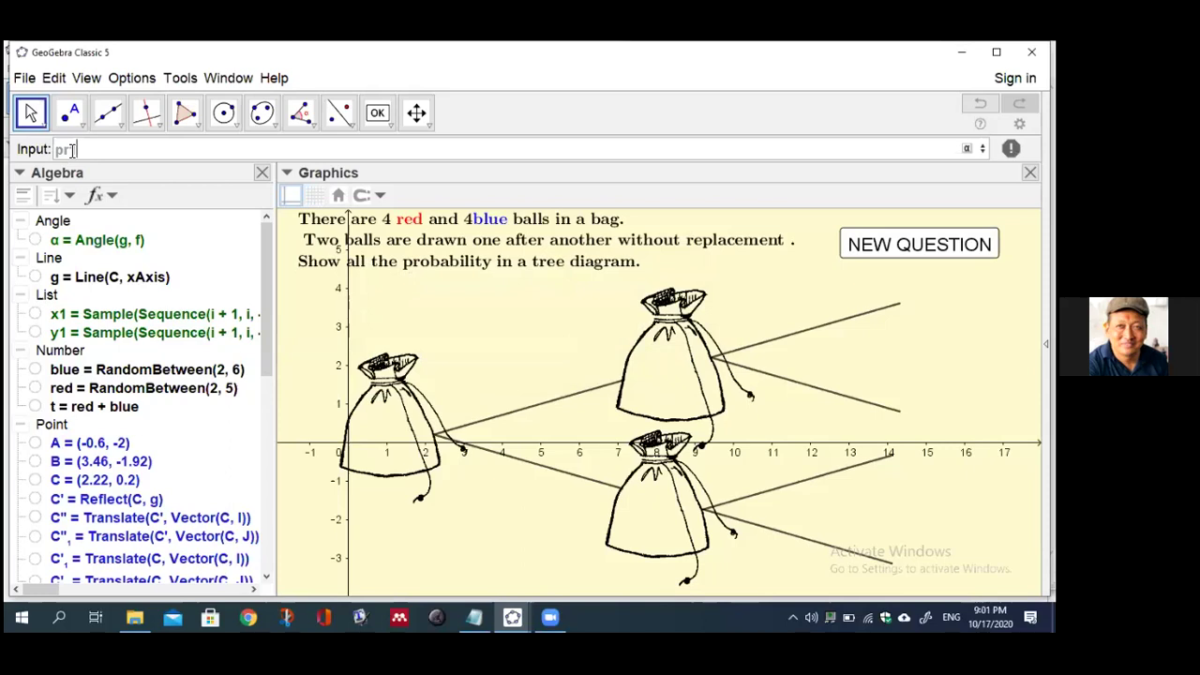
{"action": "type", "text": "1"}
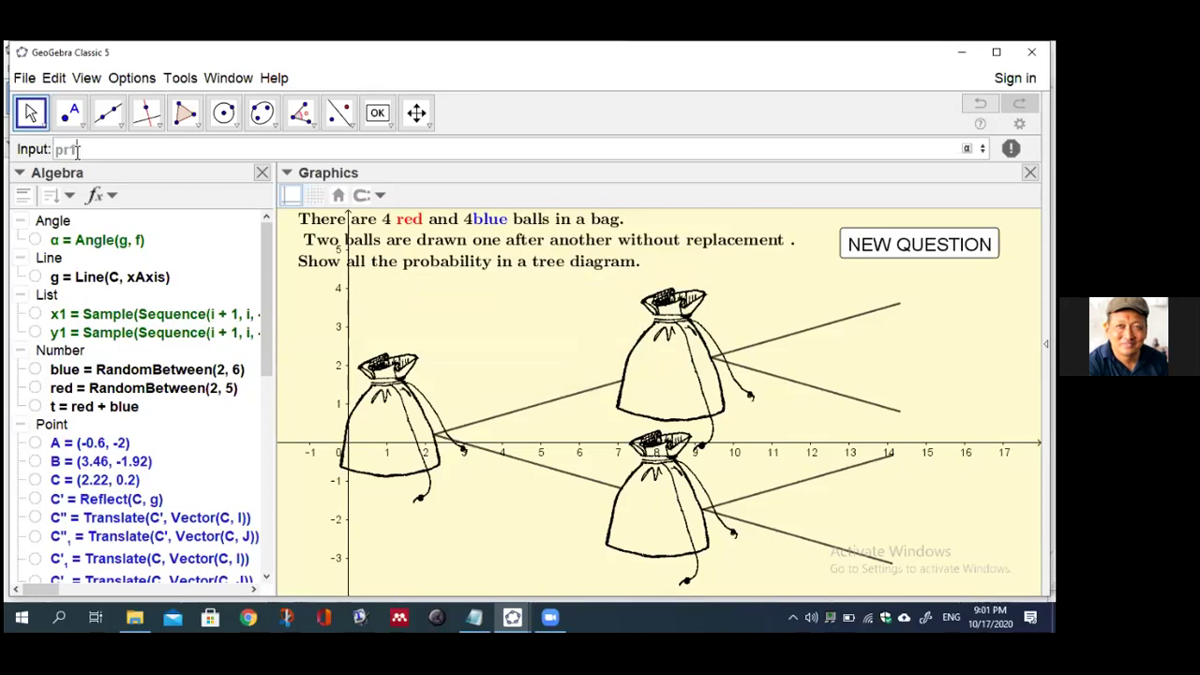
{"action": "type", "text": "=seq"}
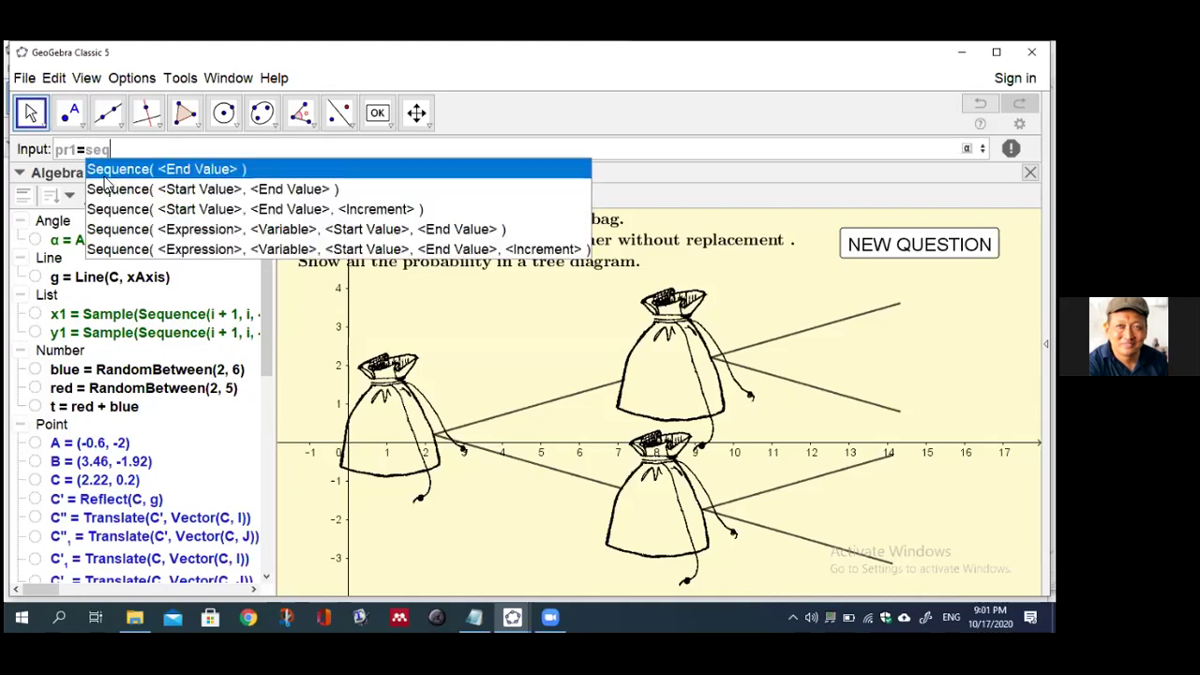
{"action": "left_click", "coordinate": [124, 249]}
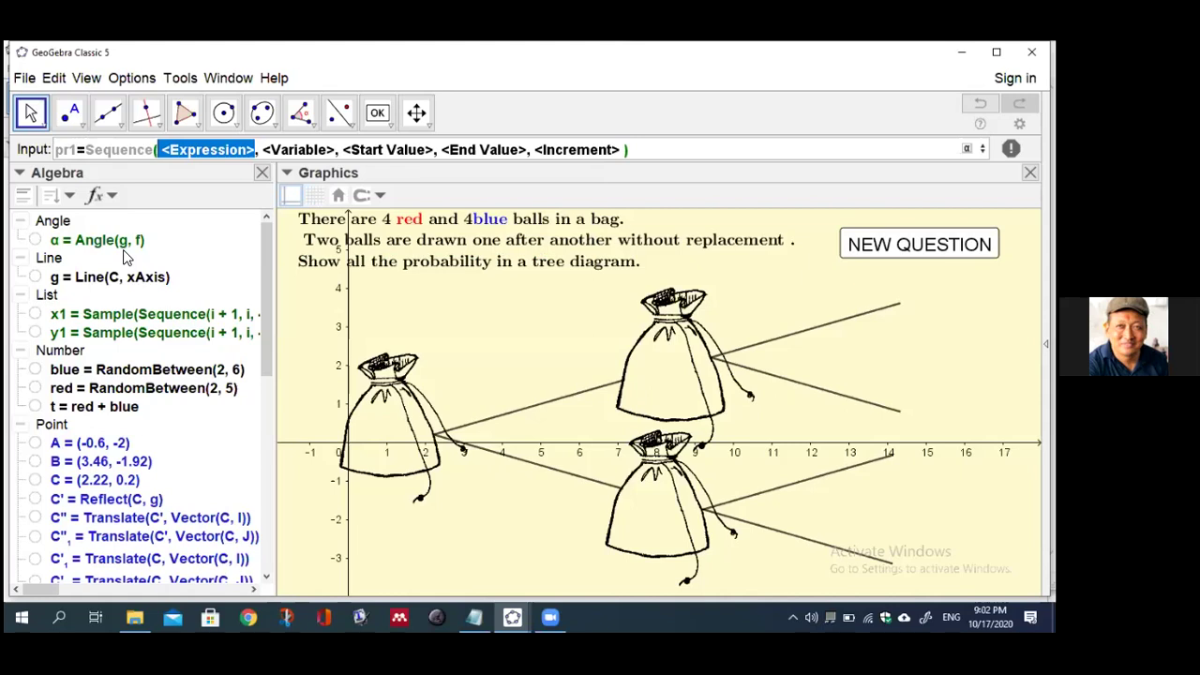
- Set the pr1 Sequence expression to the point (Element(x1, i), Element(y1, i))
{"action": "type", "text": "("}
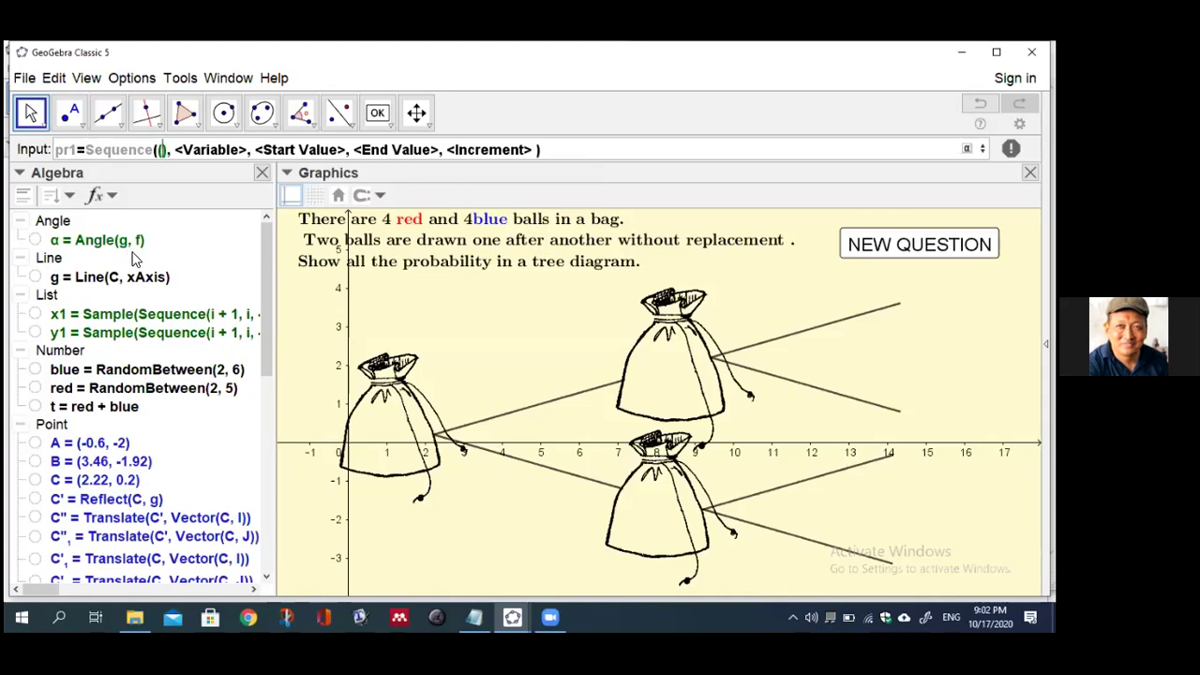
{"action": "type", "text": "ele"}
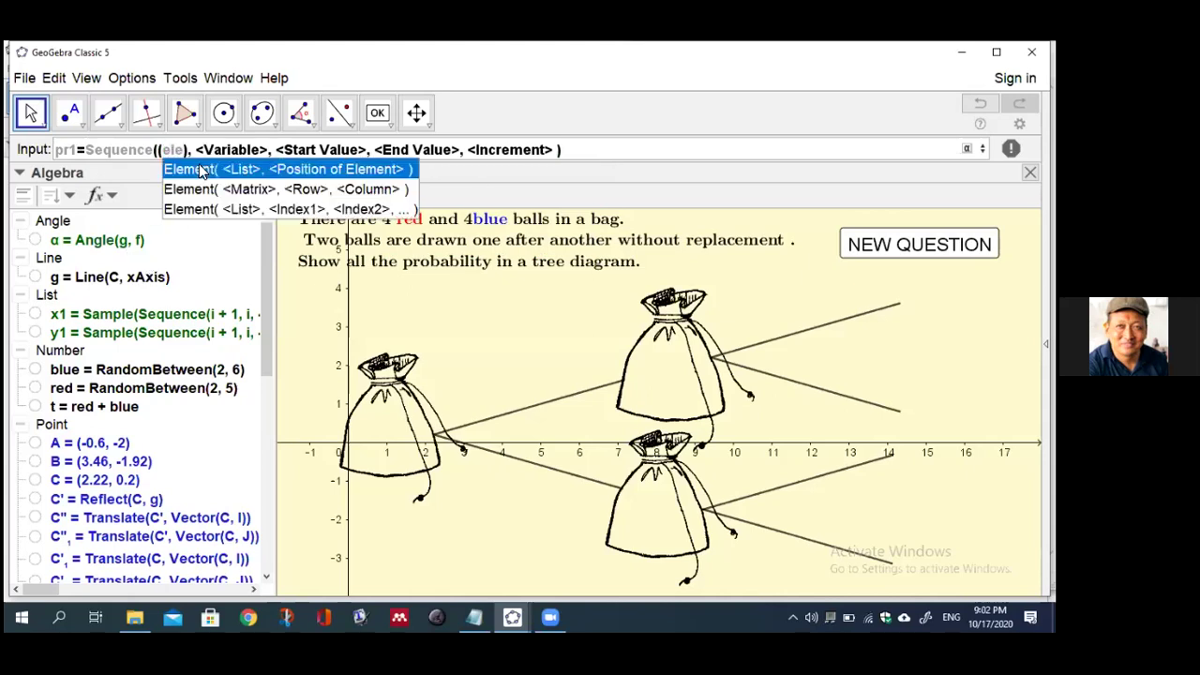
{"action": "left_click", "coordinate": [200, 169]}
{"action": "type", "text": "x1"}
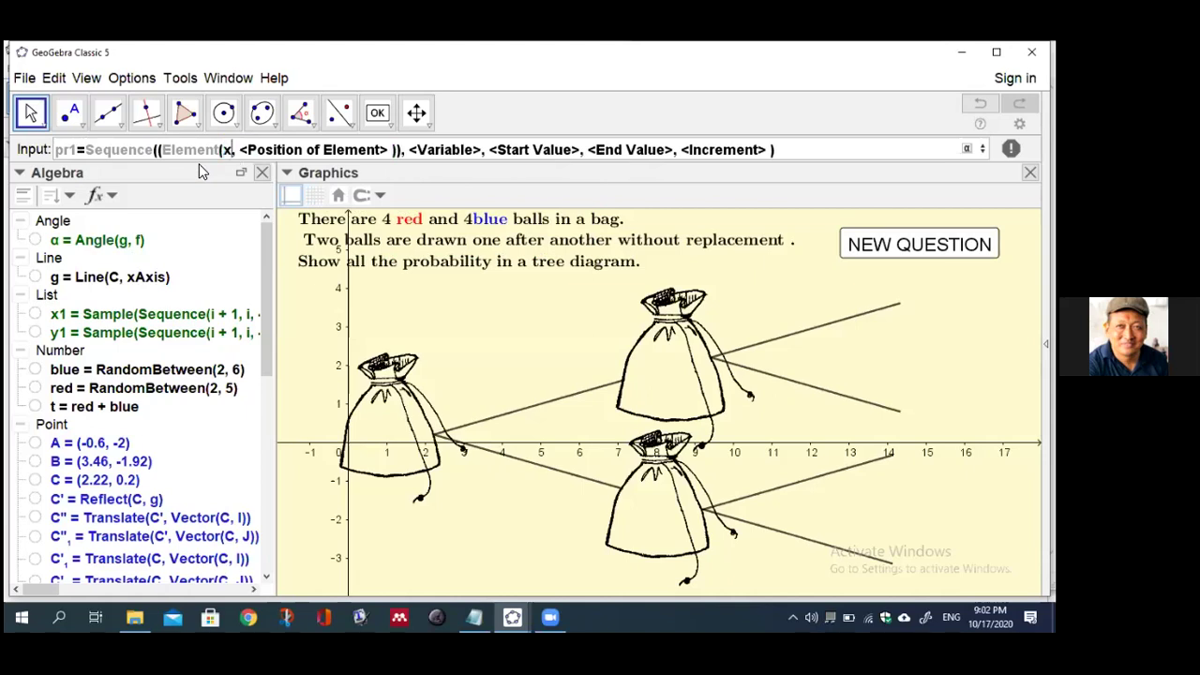
{"action": "key", "text": "Tab"}
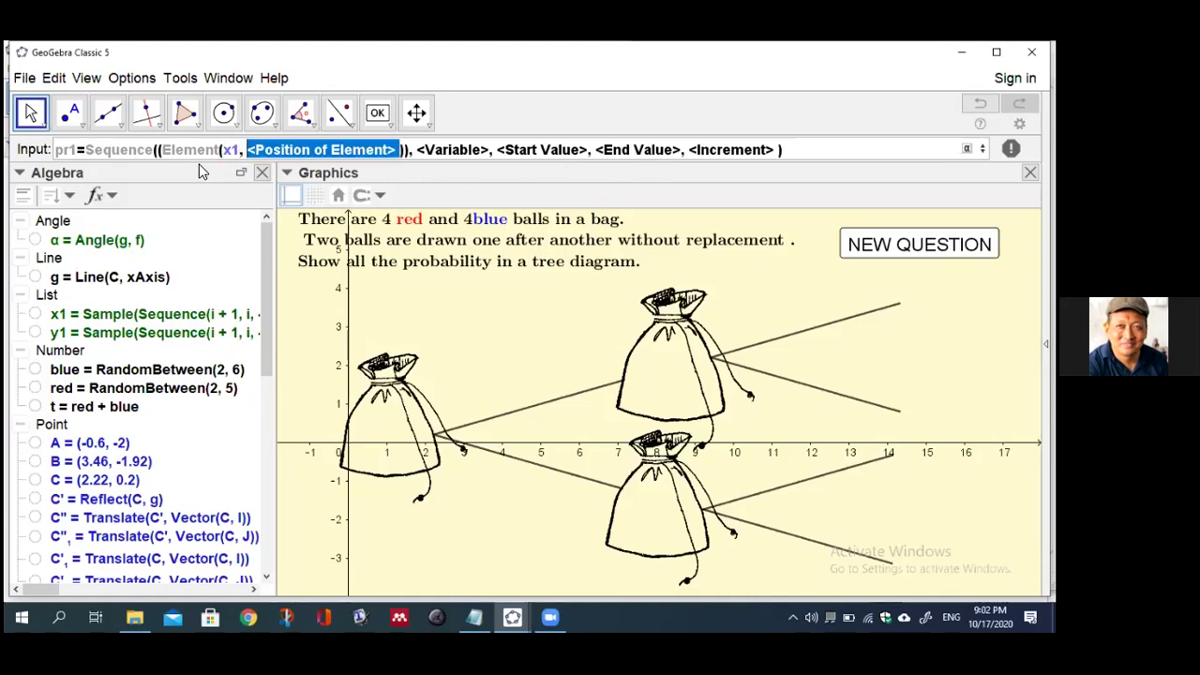
{"action": "type", "text": "i)"}
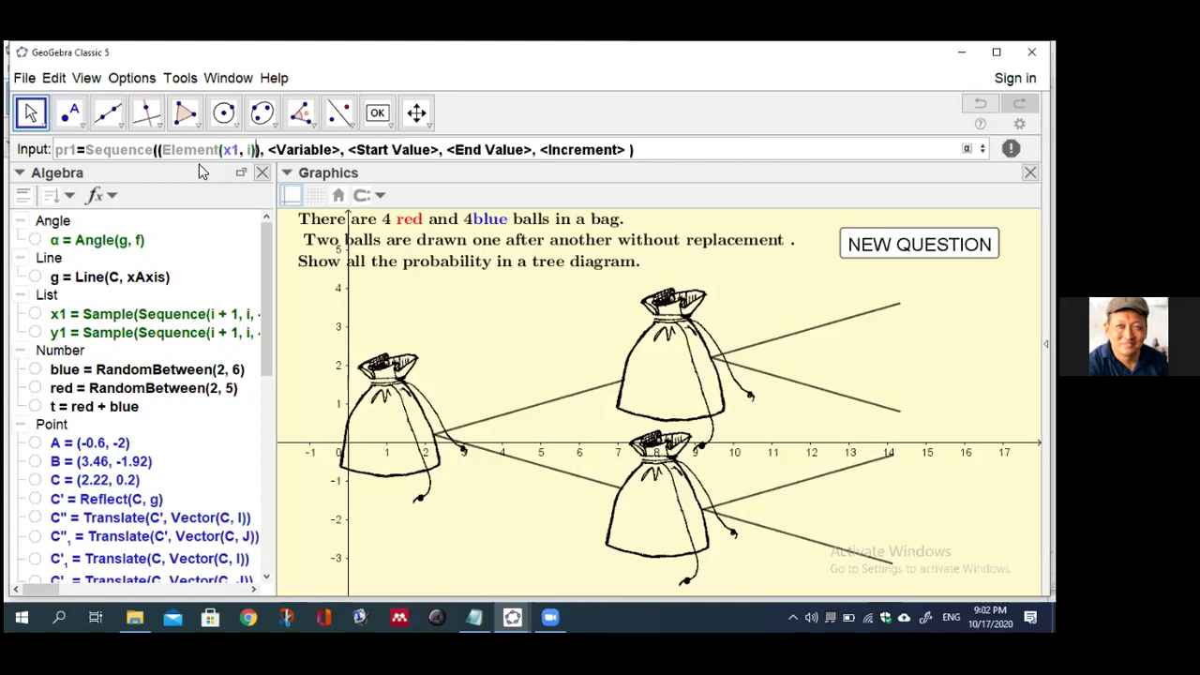
{"action": "type", "text": ","}
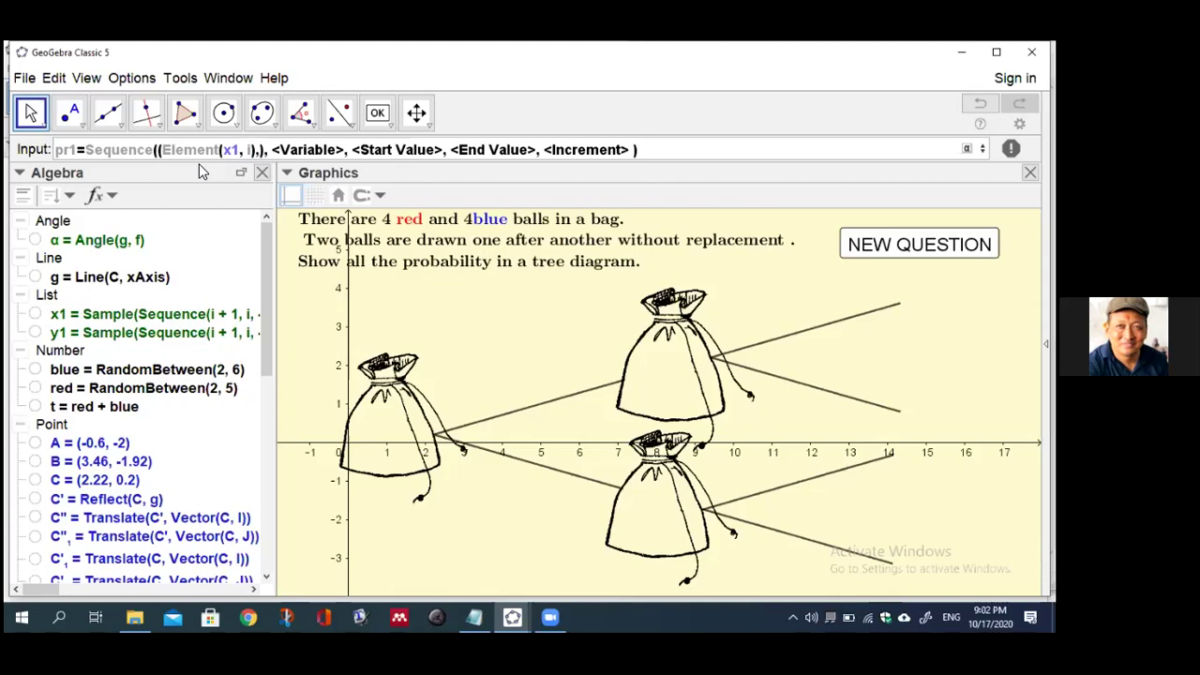
{"action": "type", "text": "Element"}
{"action": "left_click", "coordinate": [280, 169]}
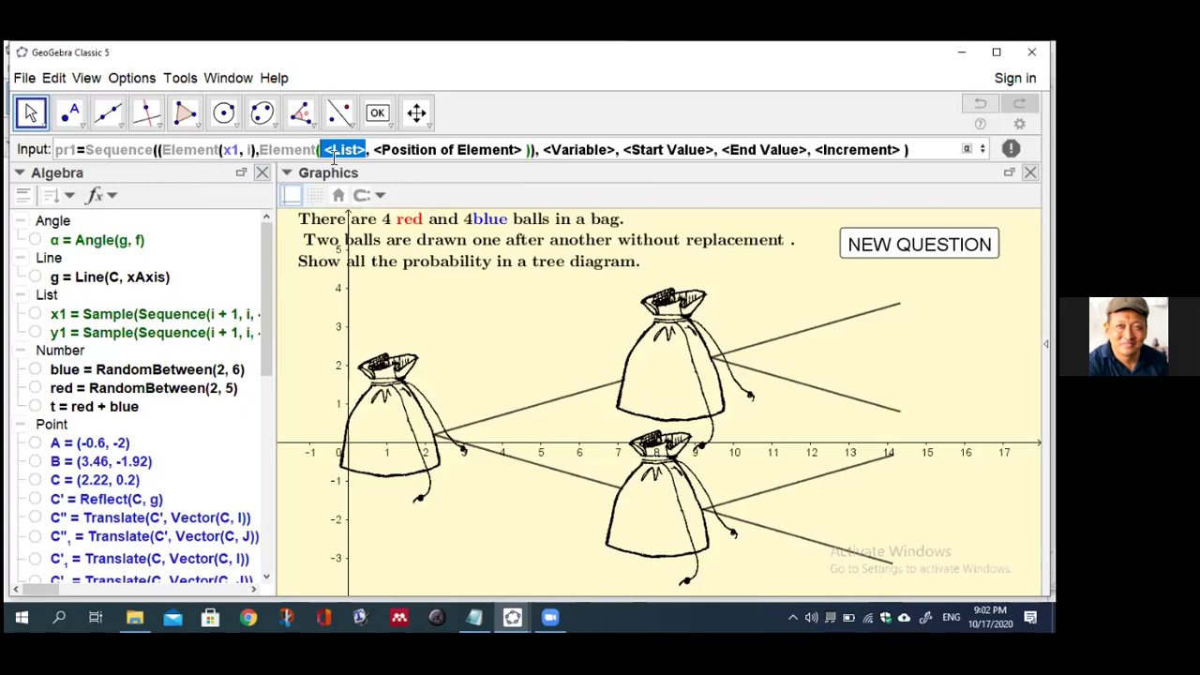
{"action": "type", "text": "y1"}
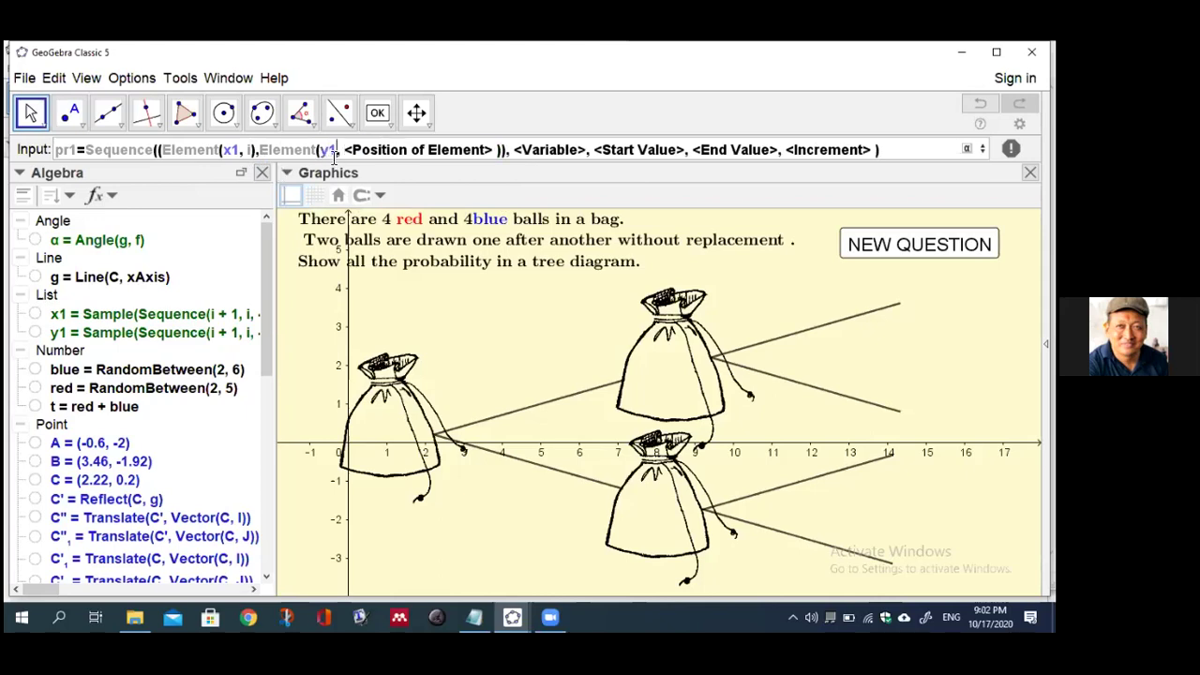
{"action": "key", "text": "Tab"}
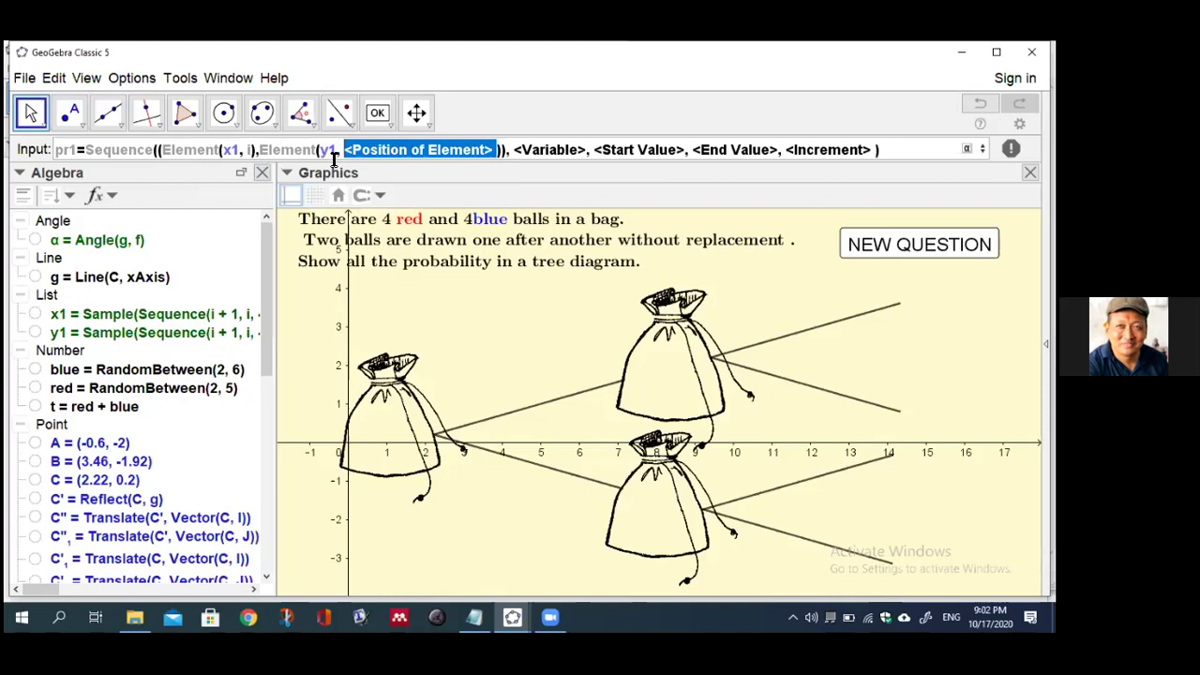
{"action": "type", "text": "i"}
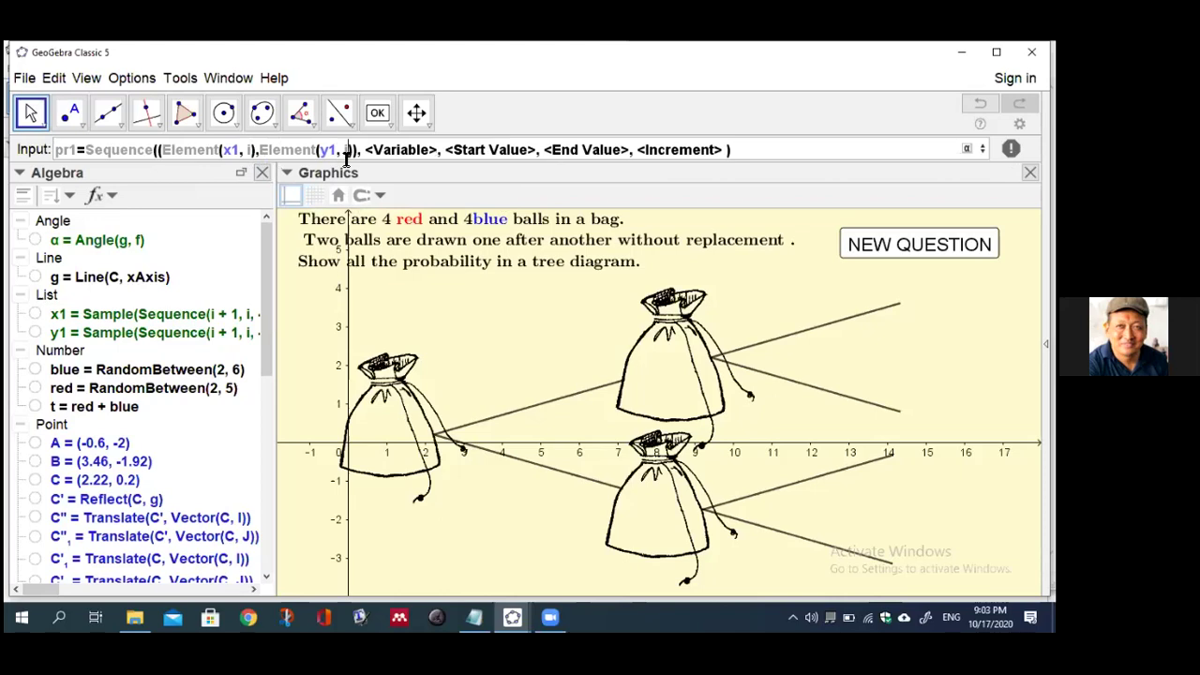
- Complete the pr1 Sequence with variable i, start value 1, end value red and increment 1, and create the list
{"action": "key", "text": "Tab"}
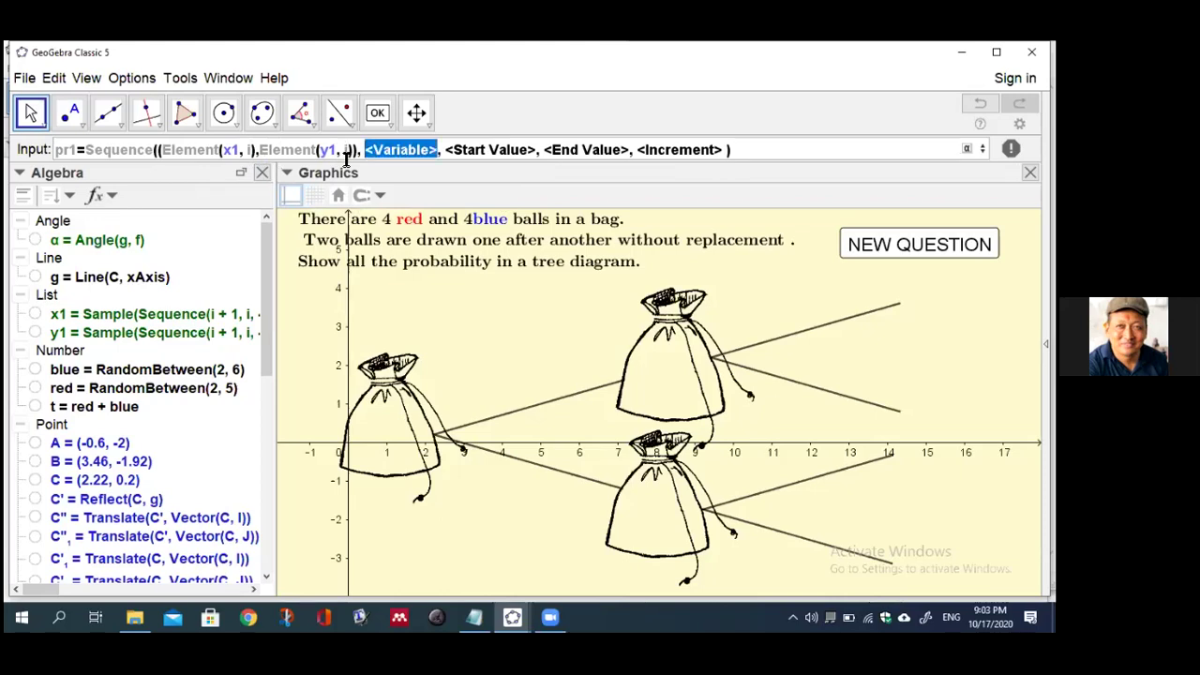
{"action": "type", "text": "i"}
{"action": "key", "text": "Tab"}
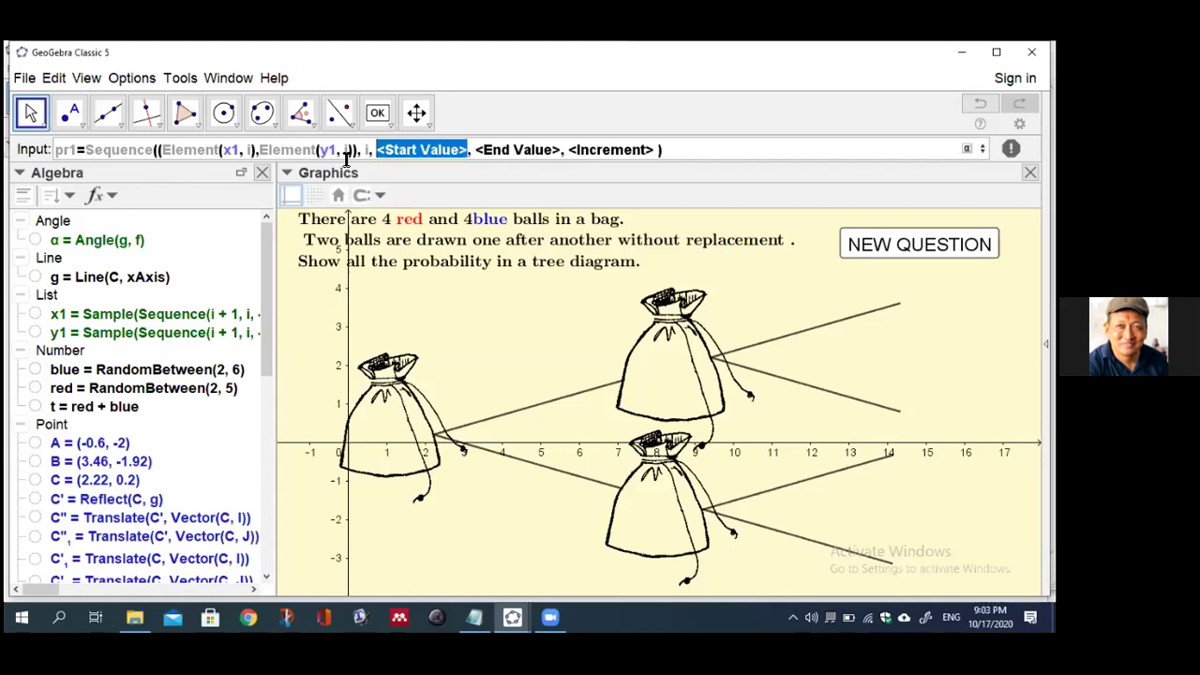
{"action": "key", "text": "End"}
{"action": "type", "text": "1"}
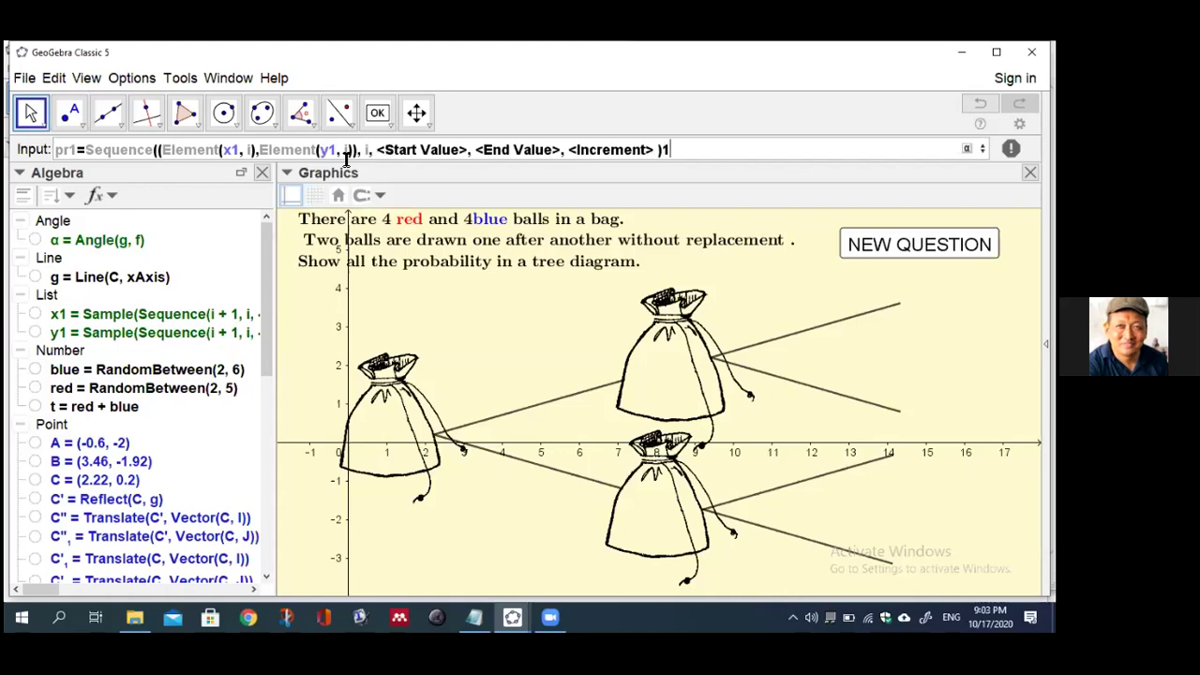
{"action": "key", "text": "BackSpace"}
{"action": "key", "text": "Tab"}
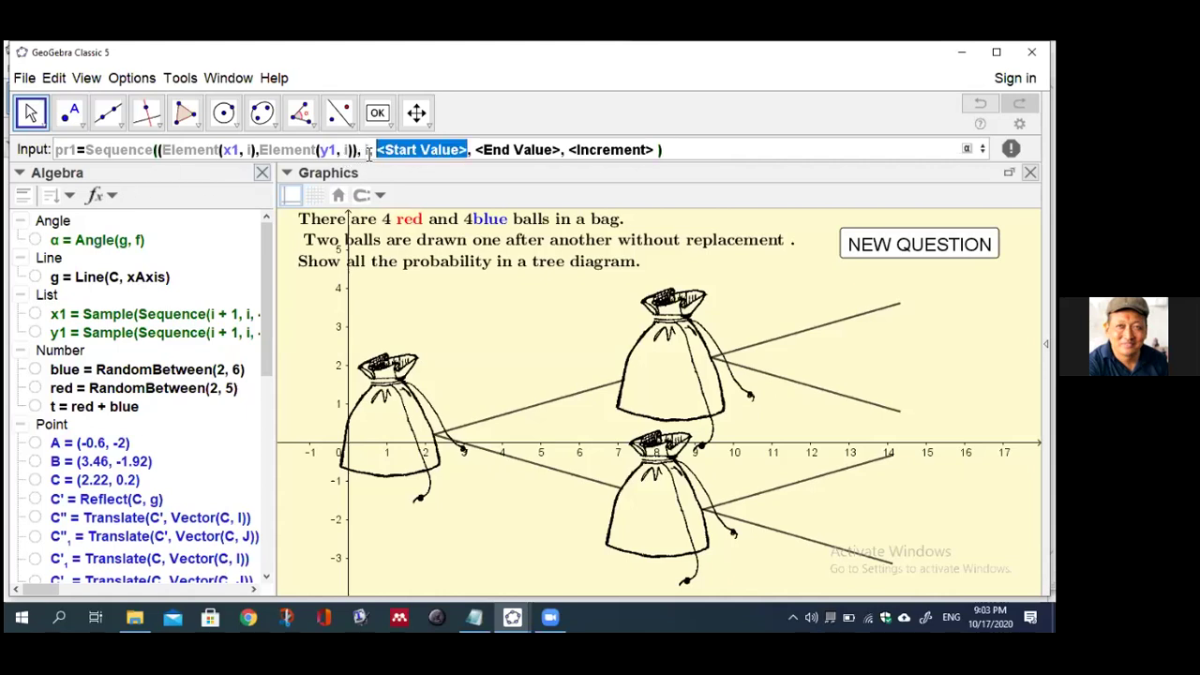
{"action": "type", "text": "1"}
{"action": "key", "text": "Tab"}
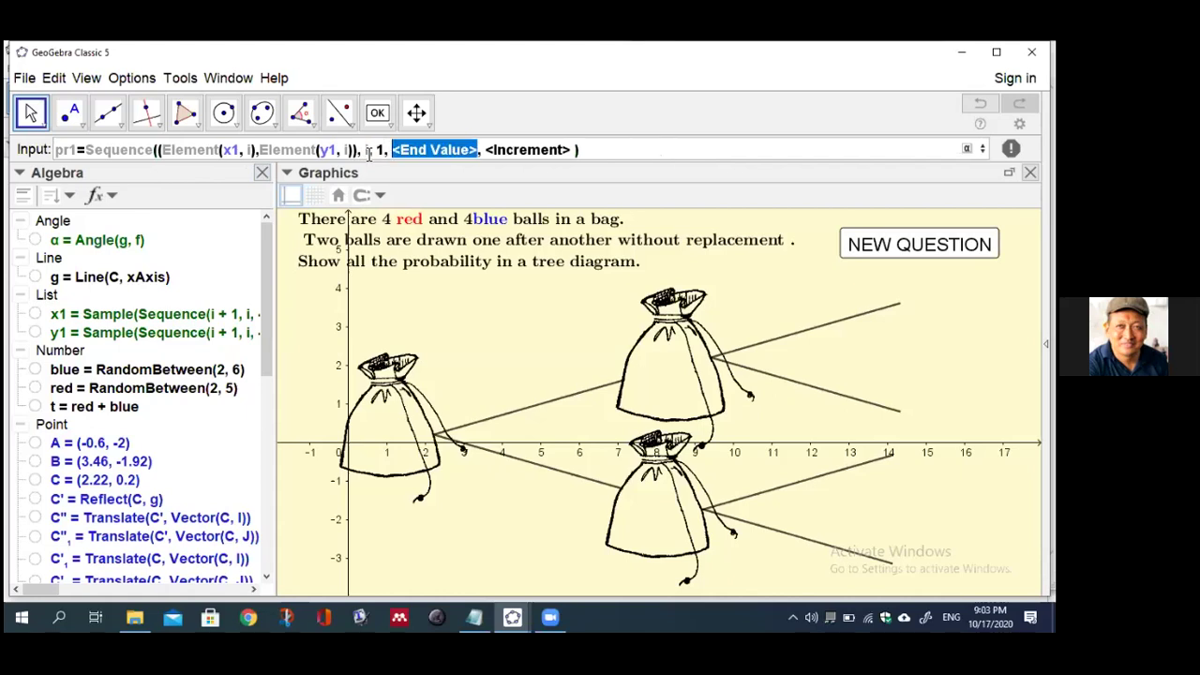
{"action": "type", "text": "red"}
{"action": "key", "text": "Tab"}
{"action": "type", "text": "1"}
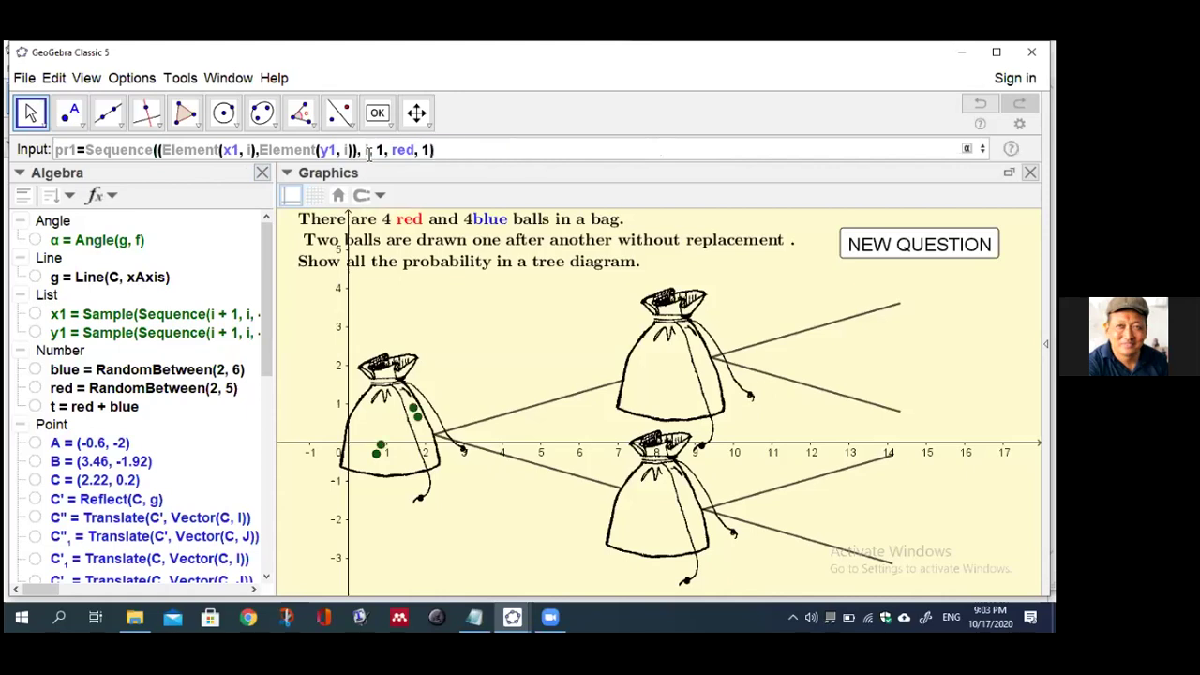
{"action": "key", "text": "Return"}
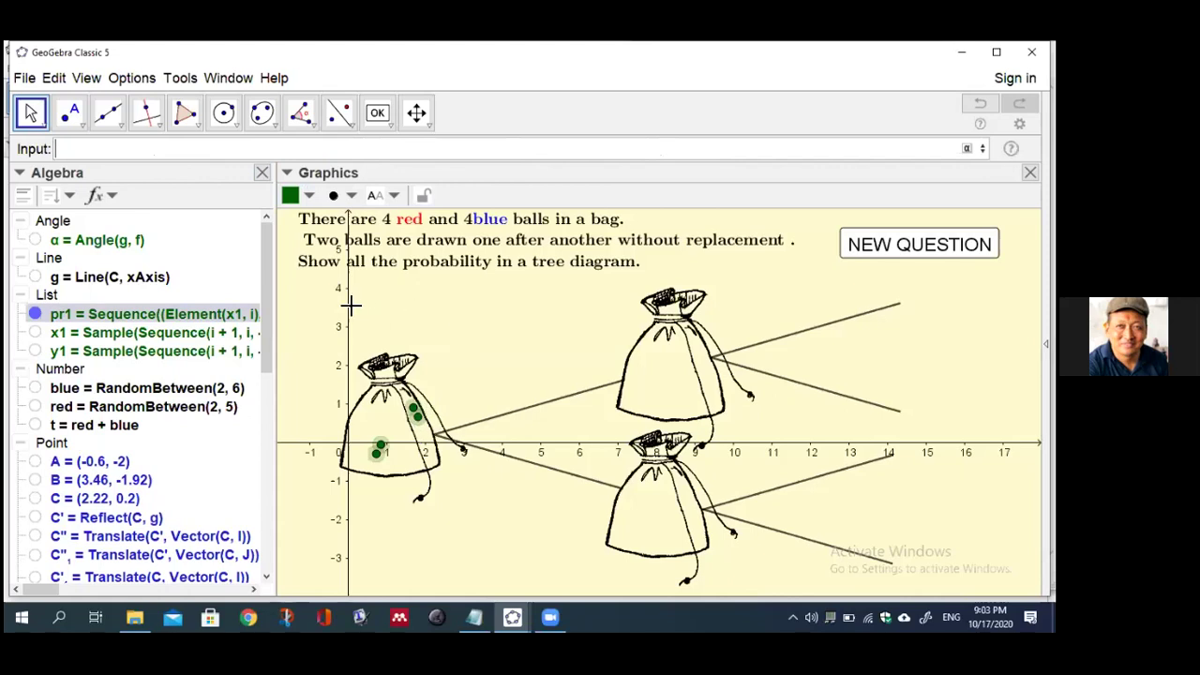
- Color the pr1 points red and enlarge their point size
{"action": "left_click", "coordinate": [308, 195]}
{"action": "left_click", "coordinate": [291, 218]}
{"action": "left_click", "coordinate": [353, 196]}
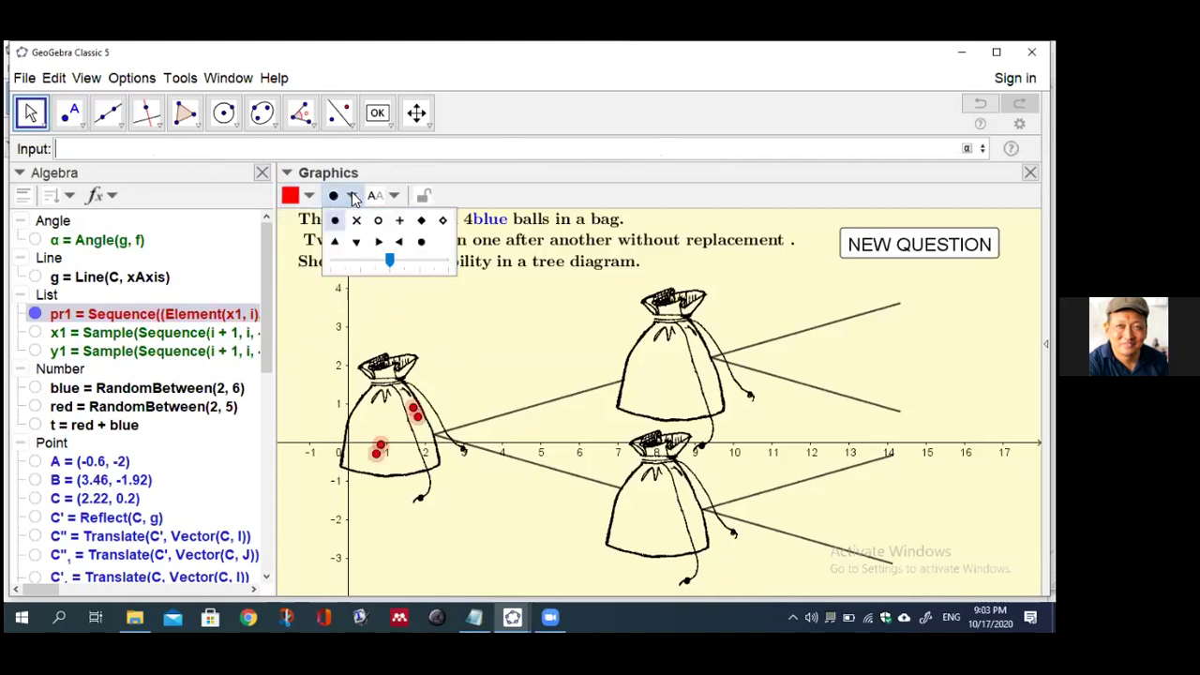
{"action": "left_click_drag", "start_coordinate": [371, 262], "coordinate": [420, 262]}
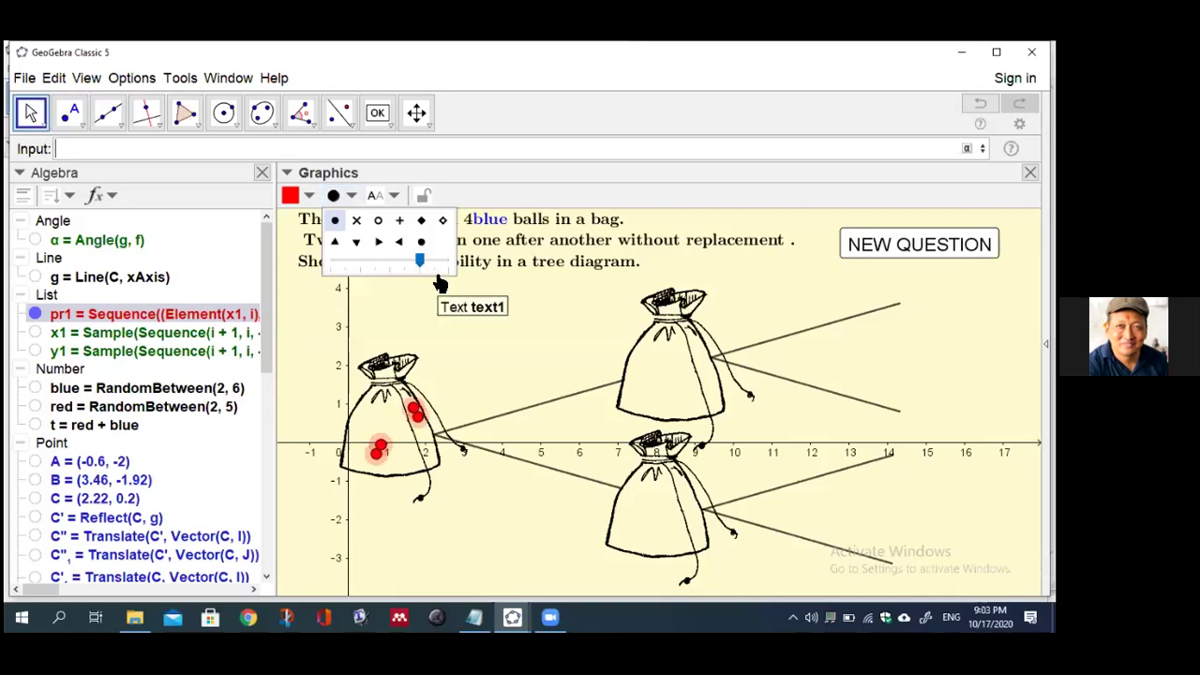
{"action": "left_click", "coordinate": [452, 365]}
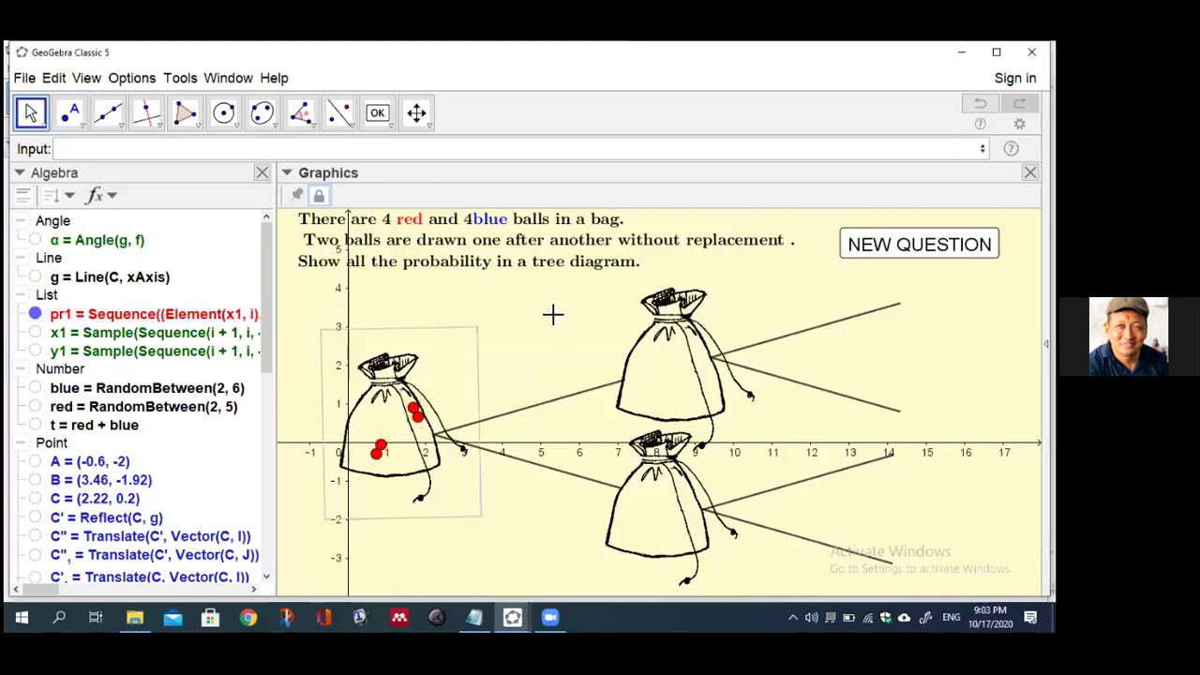
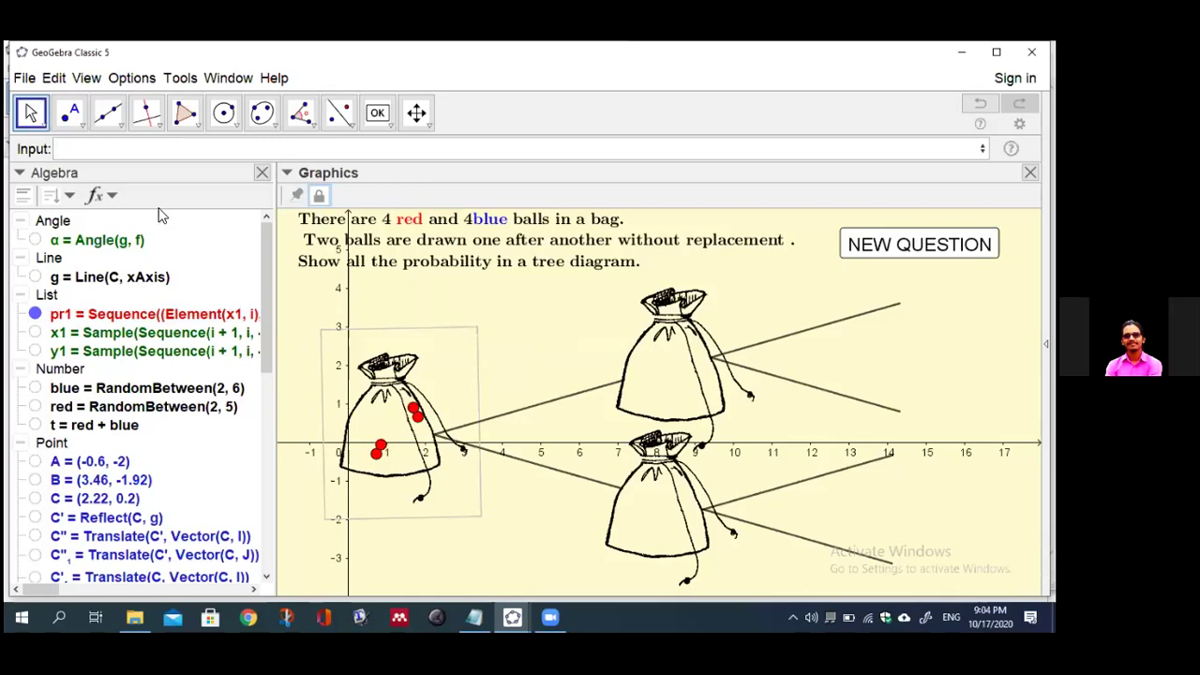
- Begin a list named x2 as a Sample with the With Replacement option, nesting a five-argument Sequence as its list
{"action": "left_click", "coordinate": [81, 148]}
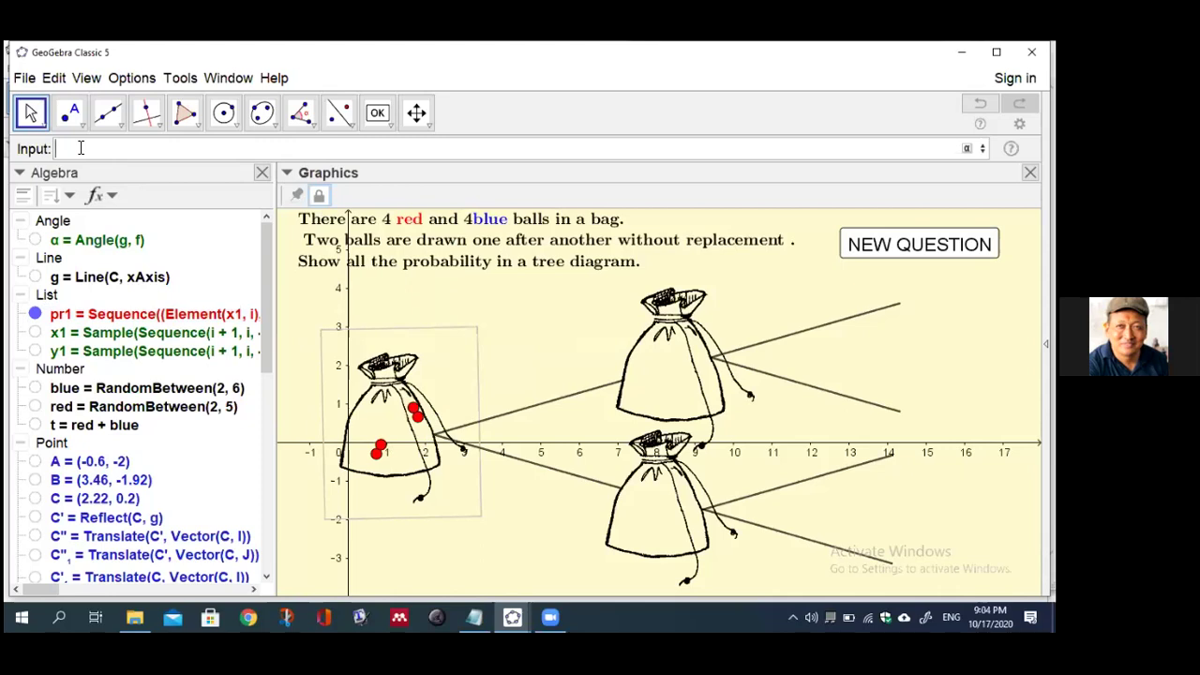
{"action": "type", "text": "x2"}
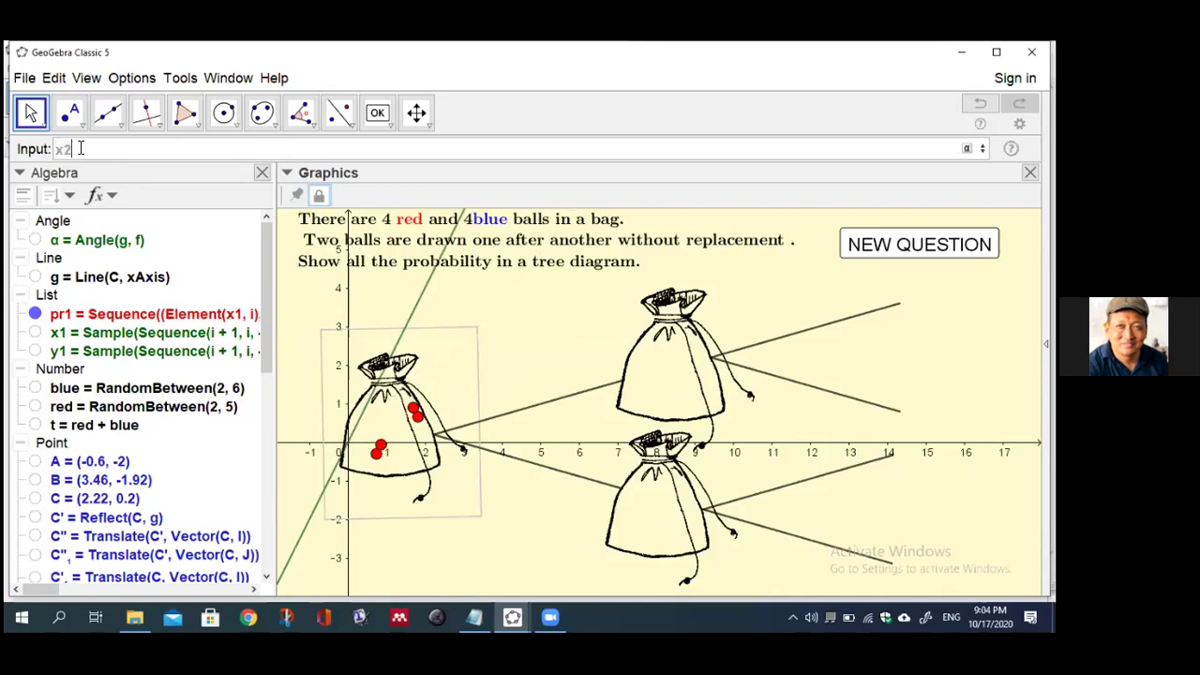
{"action": "type", "text": "=sam"}
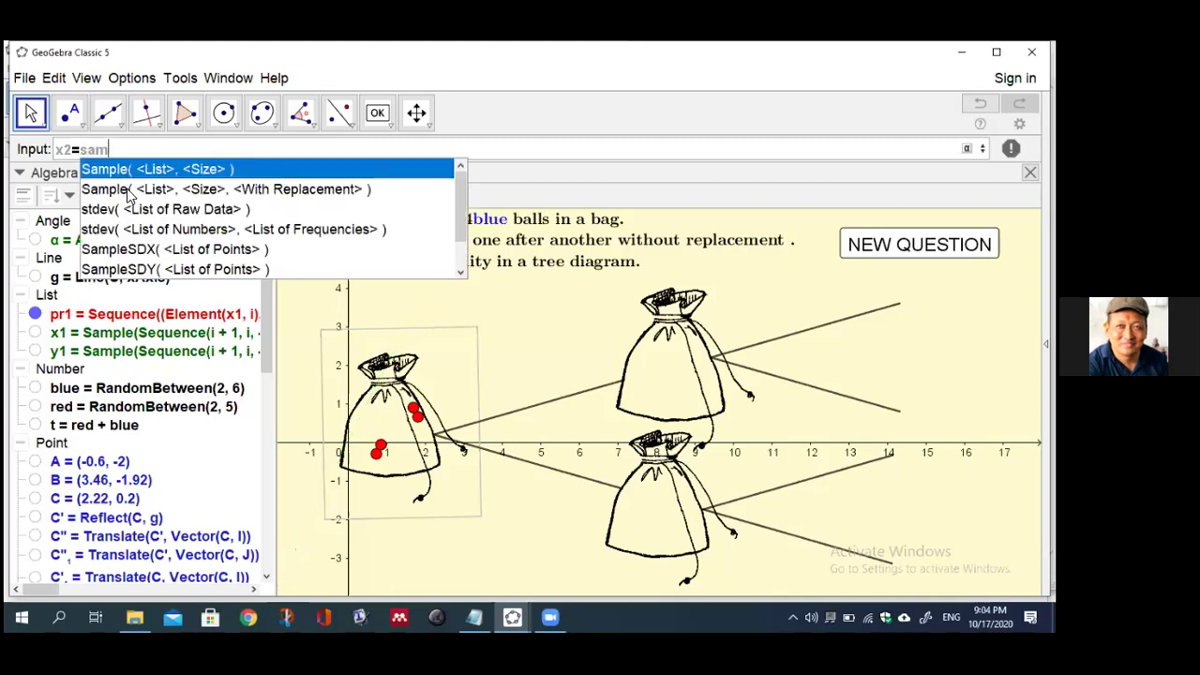
{"action": "left_click", "coordinate": [127, 189]}
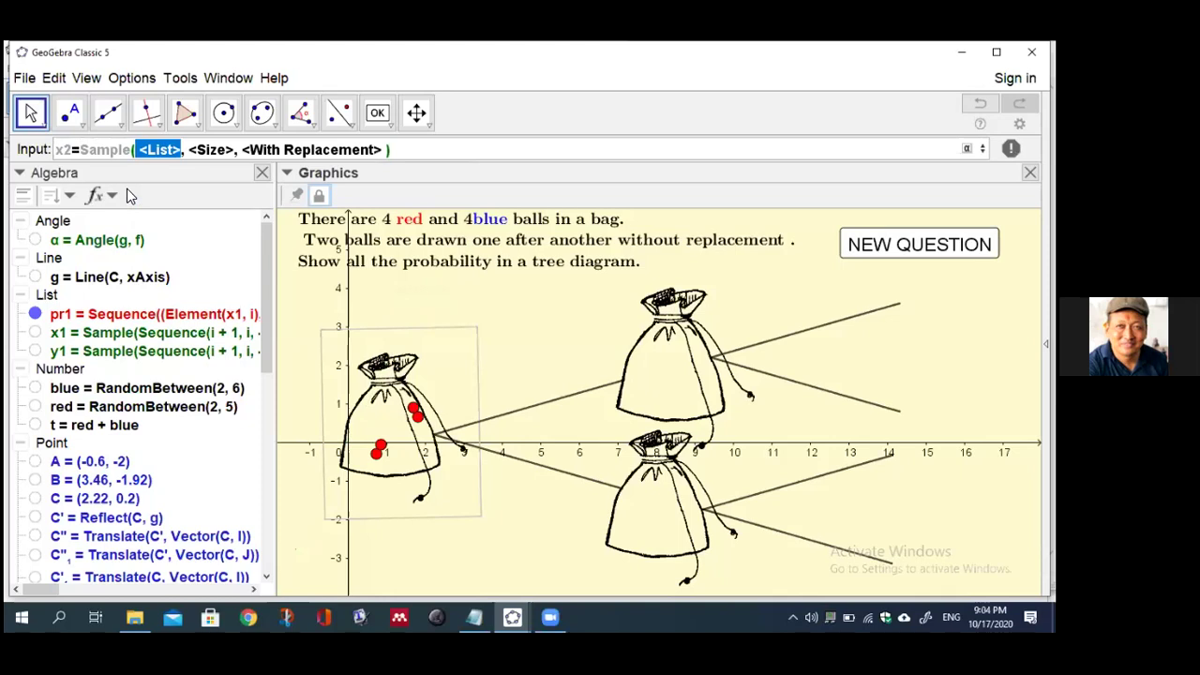
{"action": "type", "text": "seq"}
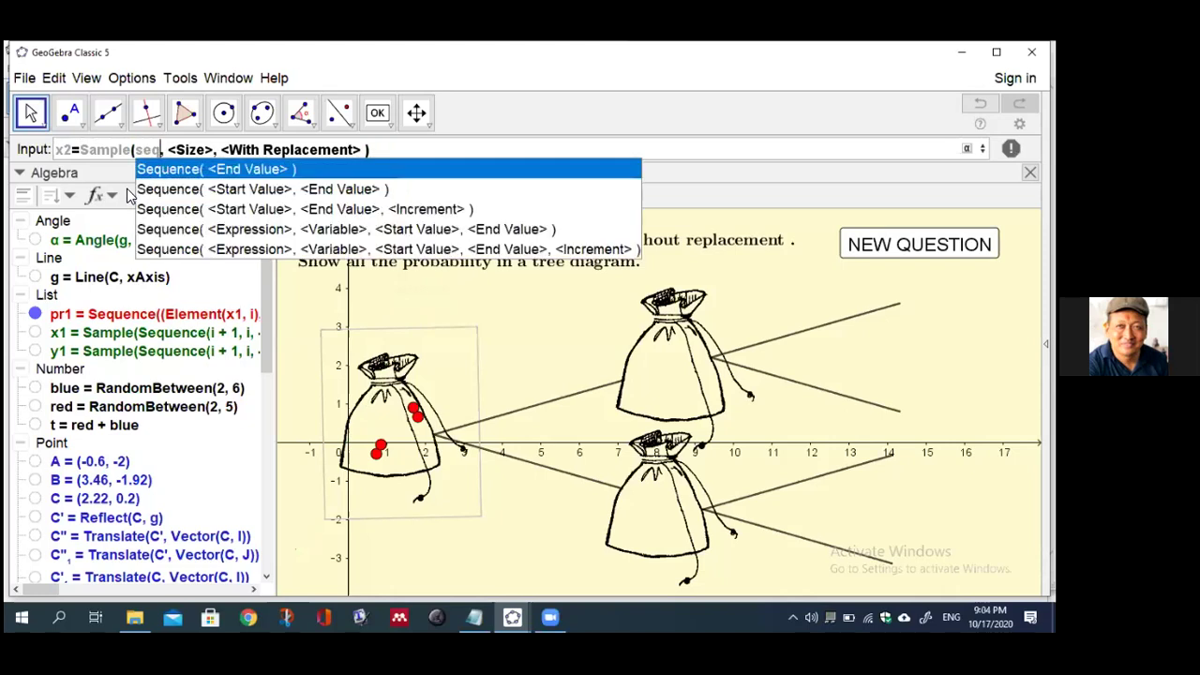
{"action": "left_click", "coordinate": [196, 249]}
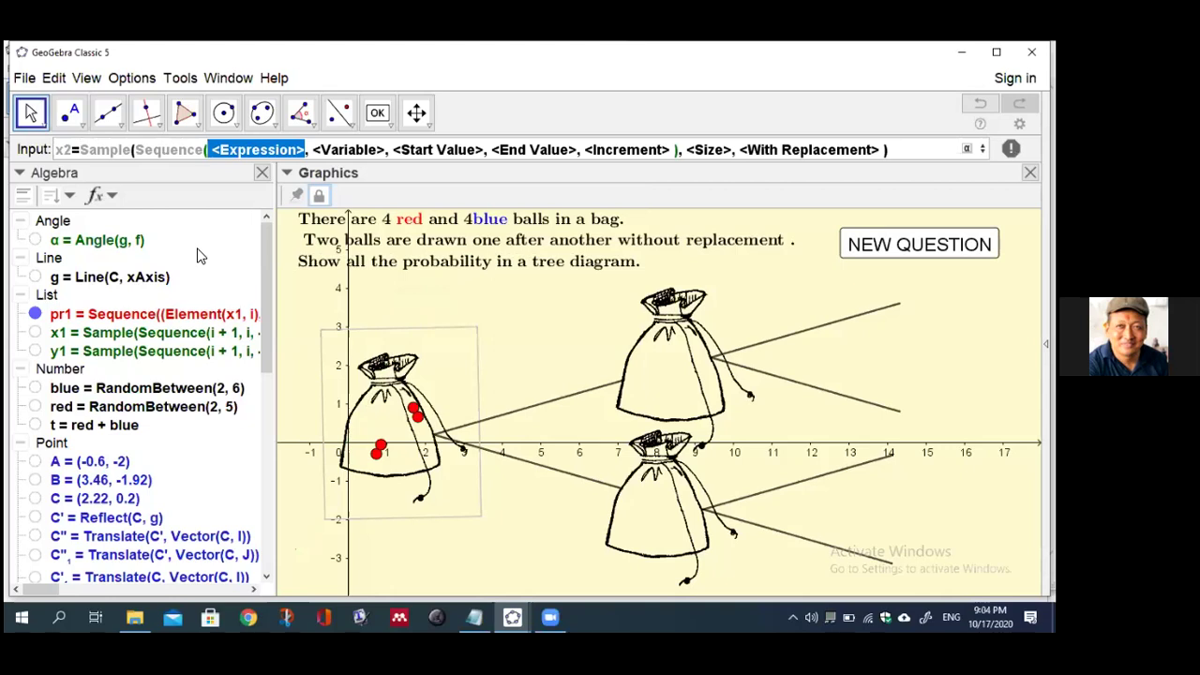
- Set the x2 Sequence expression to i+1 with variable i and start value -0.5
{"action": "key", "text": "BackSpace"}
{"action": "type", "text": "i+1"}
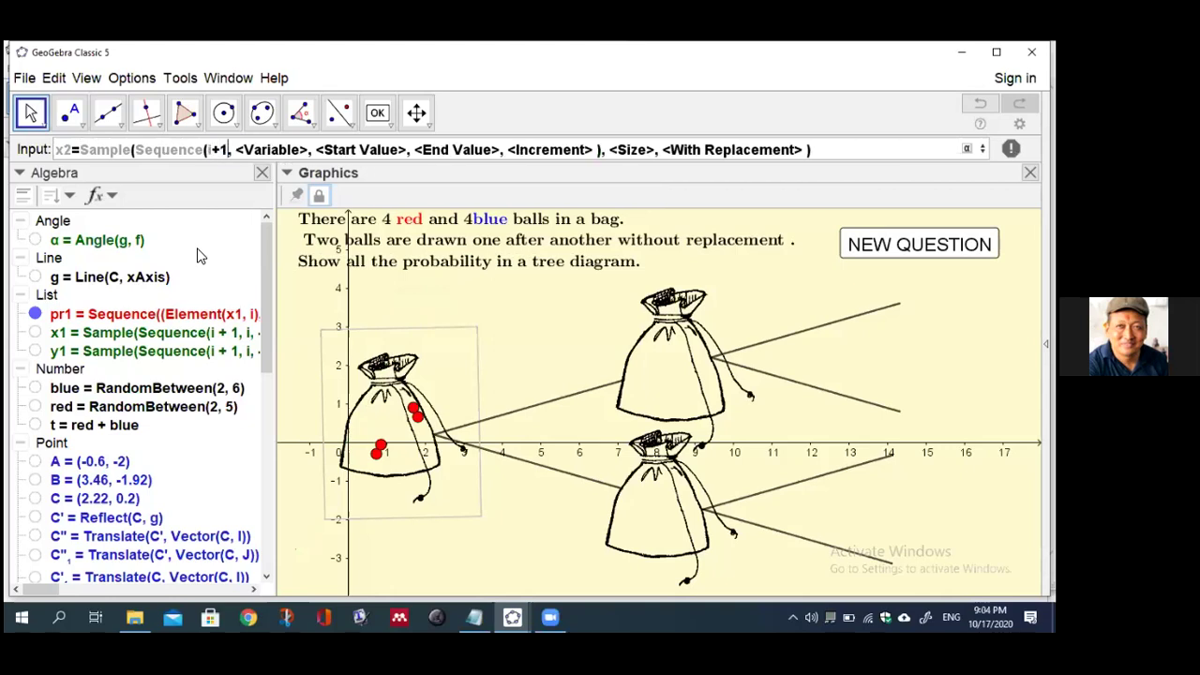
{"action": "key", "text": "Tab"}
{"action": "key", "text": "BackSpace"}
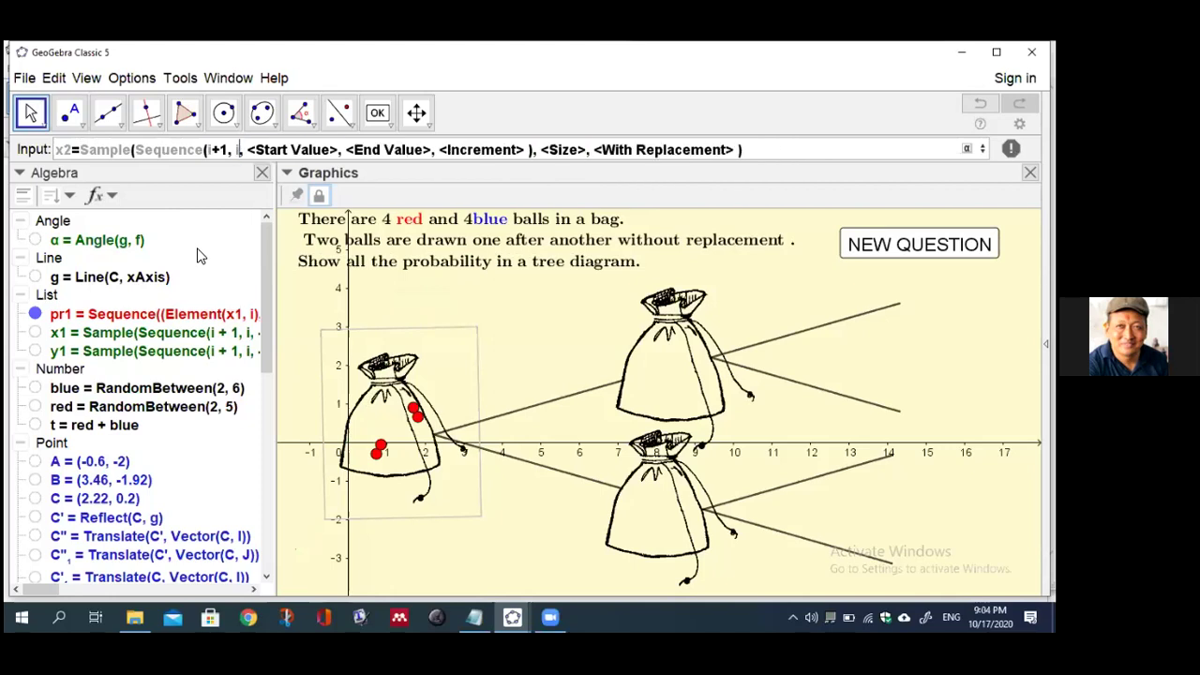
{"action": "key", "text": "Tab"}
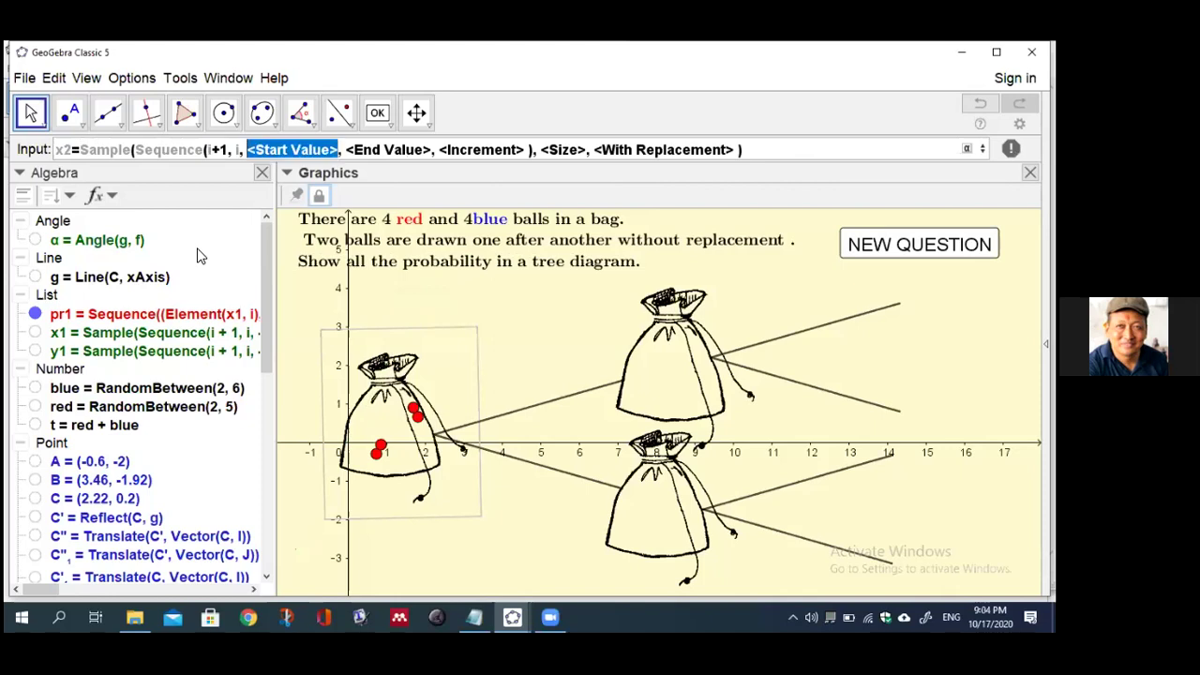
{"action": "type", "text": "1"}
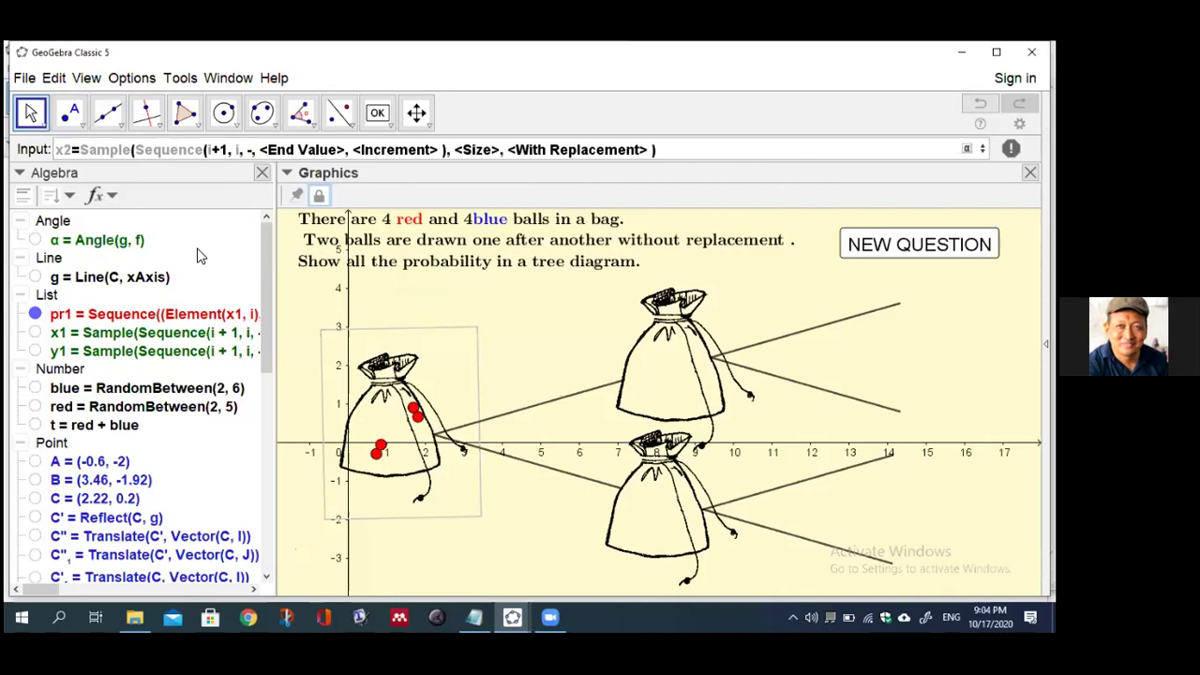
{"action": "type", "text": "0.5"}
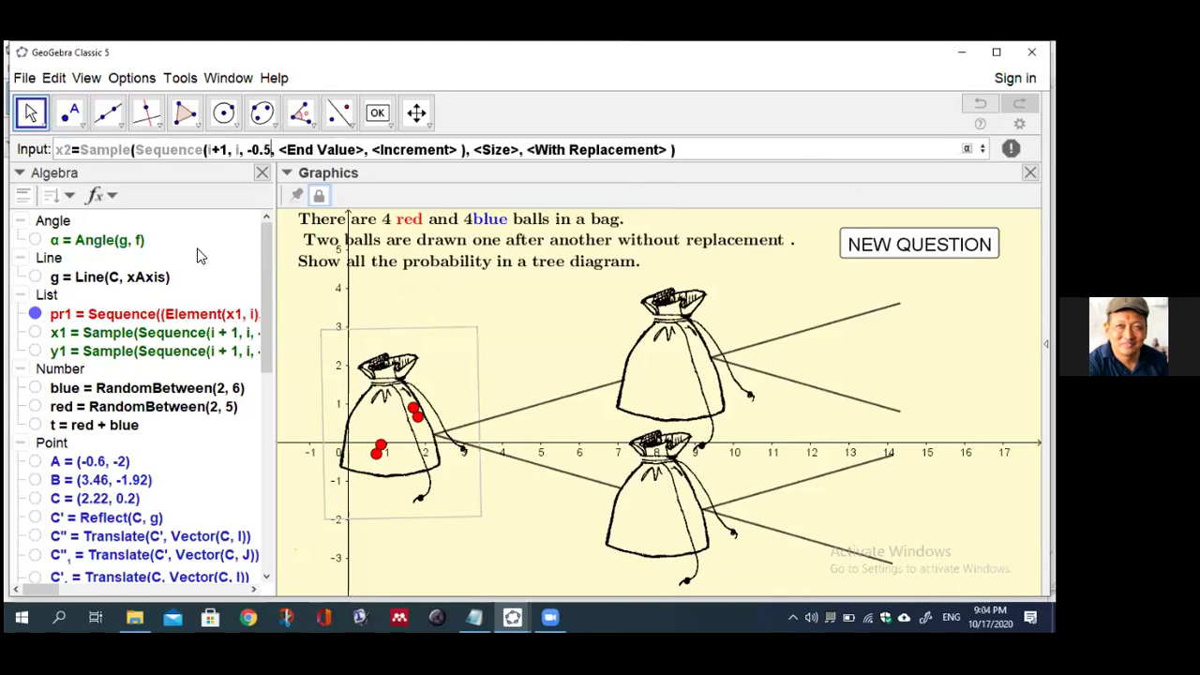
- Give the x2 Sequence an end value of 1 and an increment of 0.15
{"action": "key", "text": "Tab"}
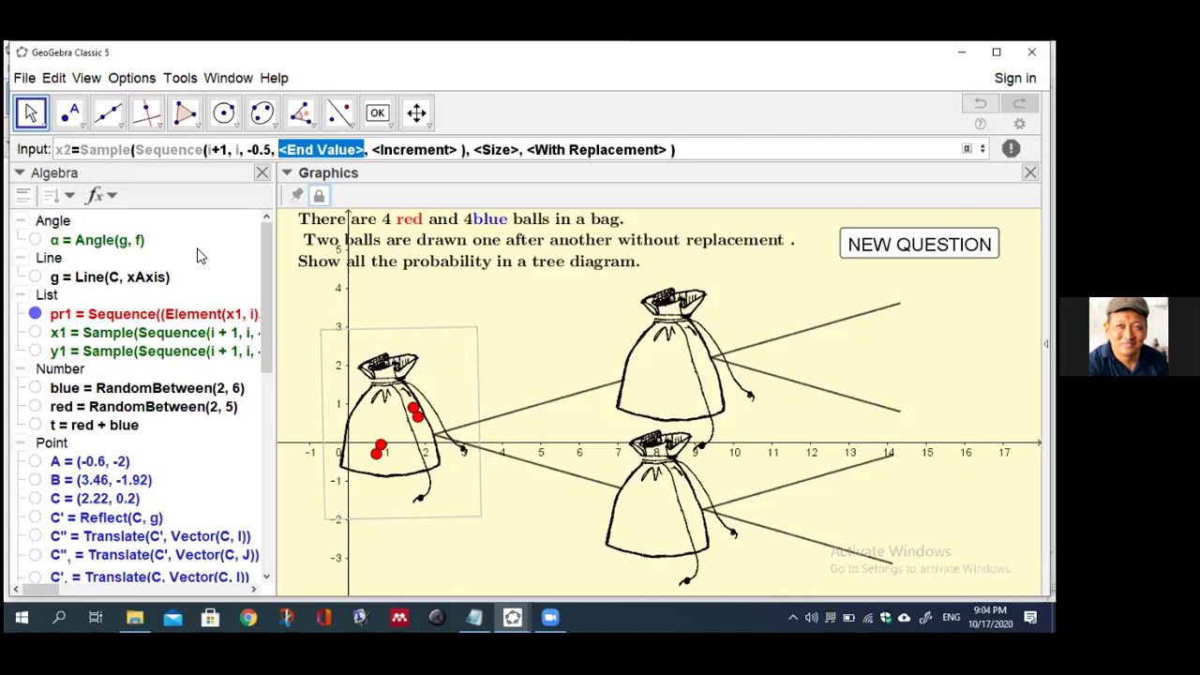
{"action": "type", "text": "1."}
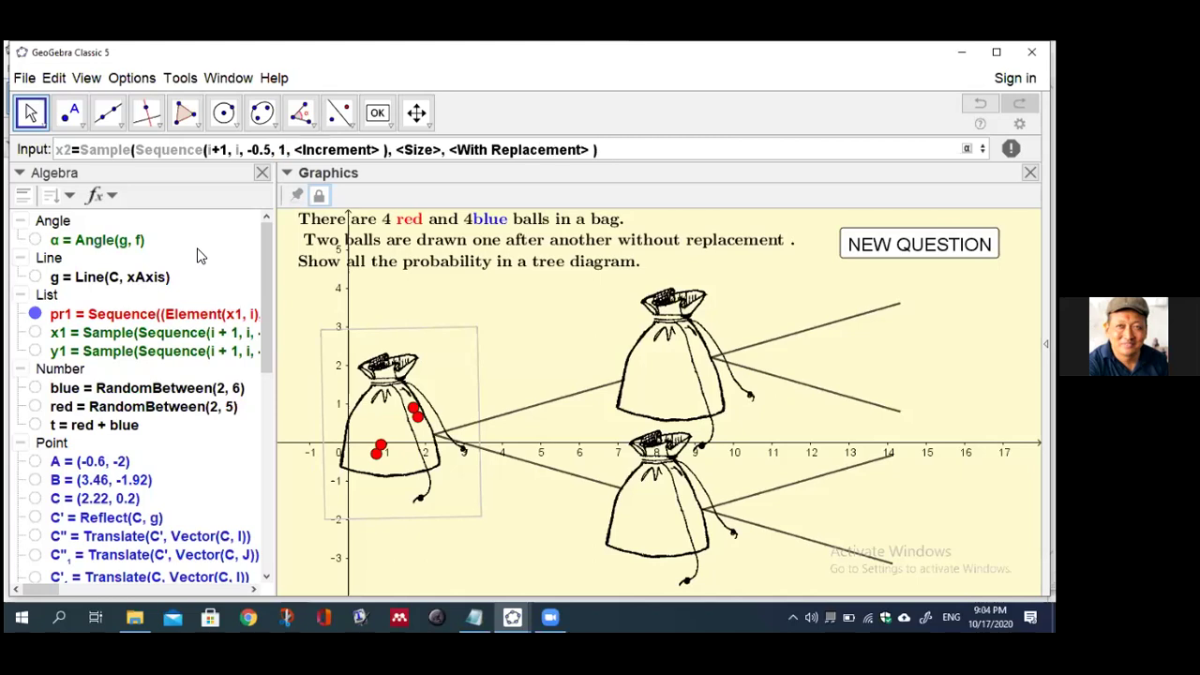
{"action": "type", "text": "1"}
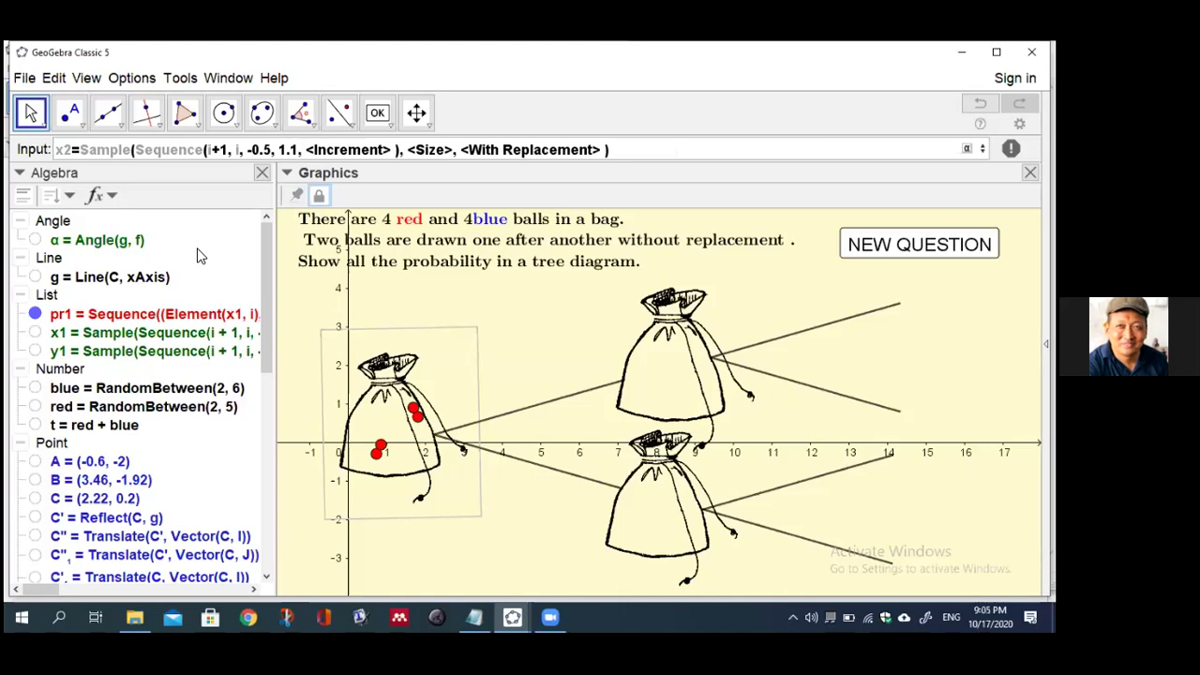
{"action": "key", "text": "BackSpace"}
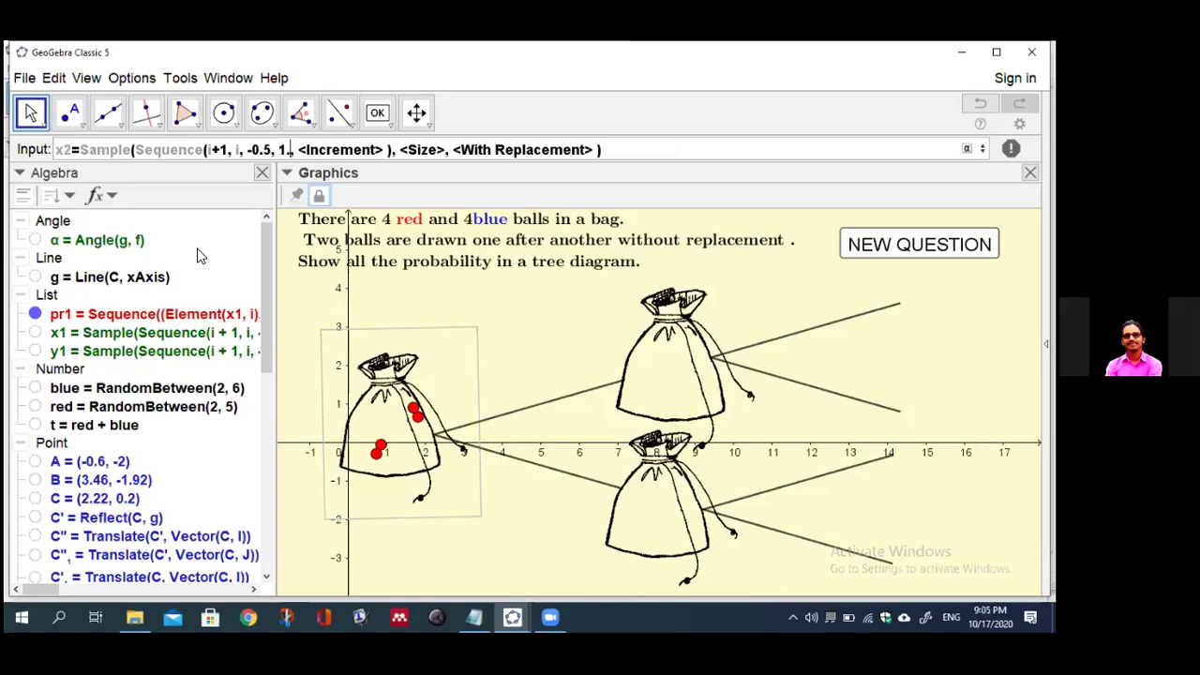
{"action": "key", "text": "BackSpace"}
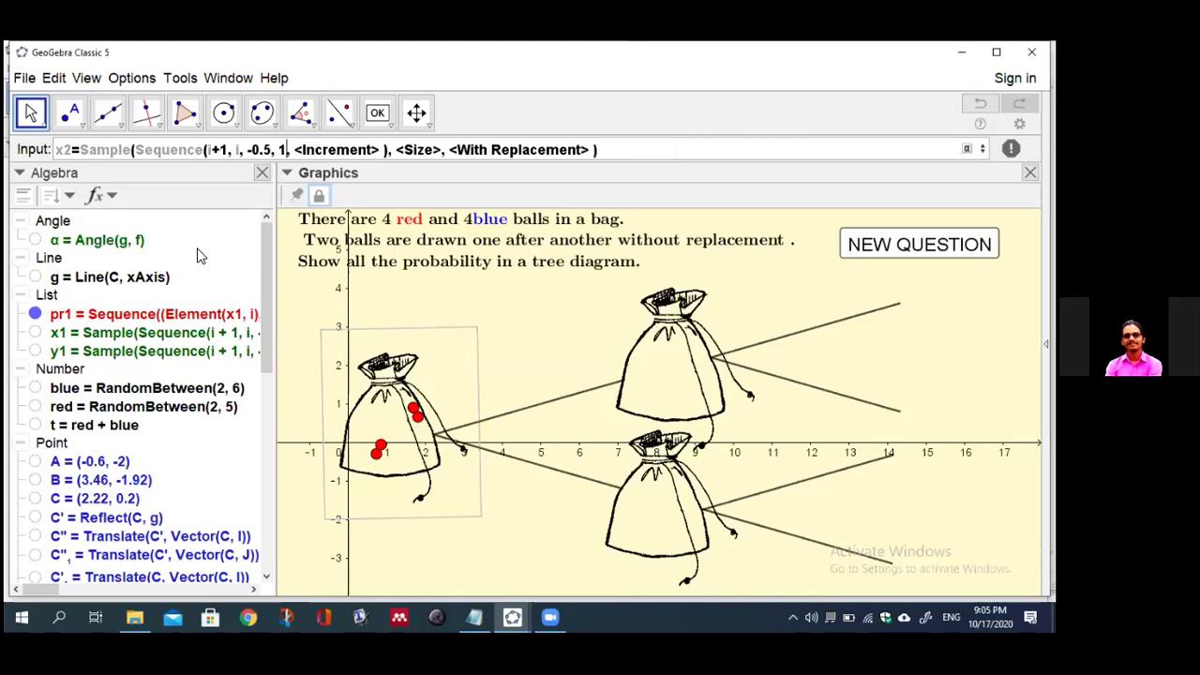
{"action": "key", "text": "Tab"}
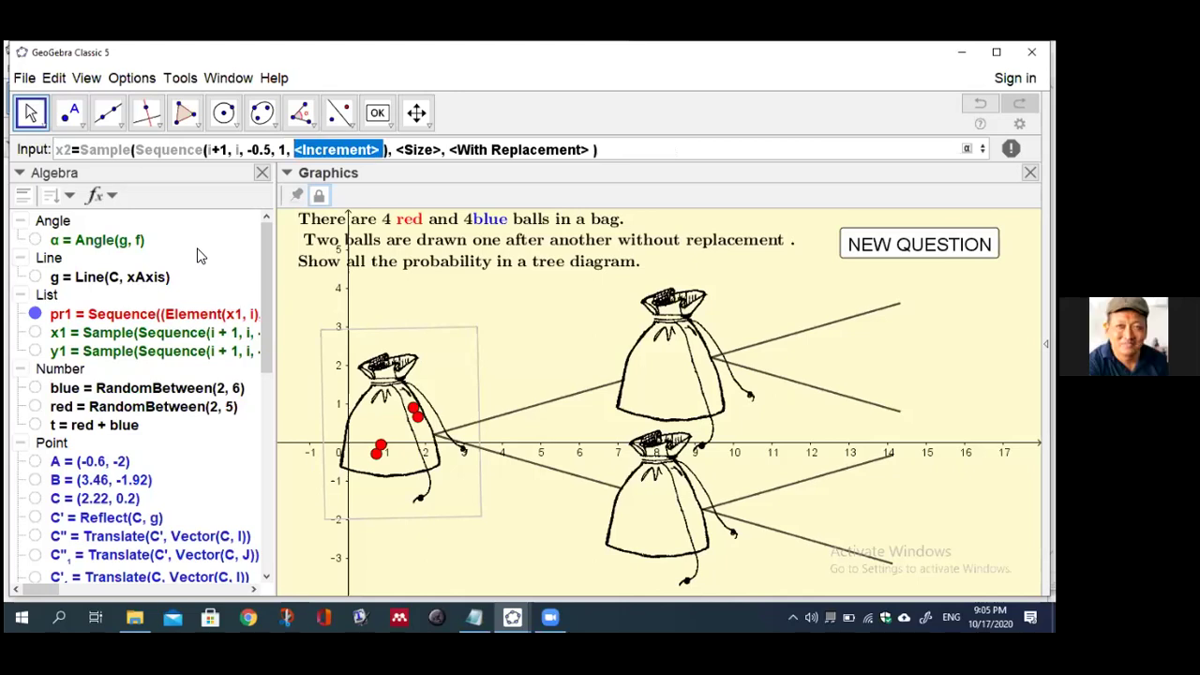
{"action": "type", "text": "0.1"}
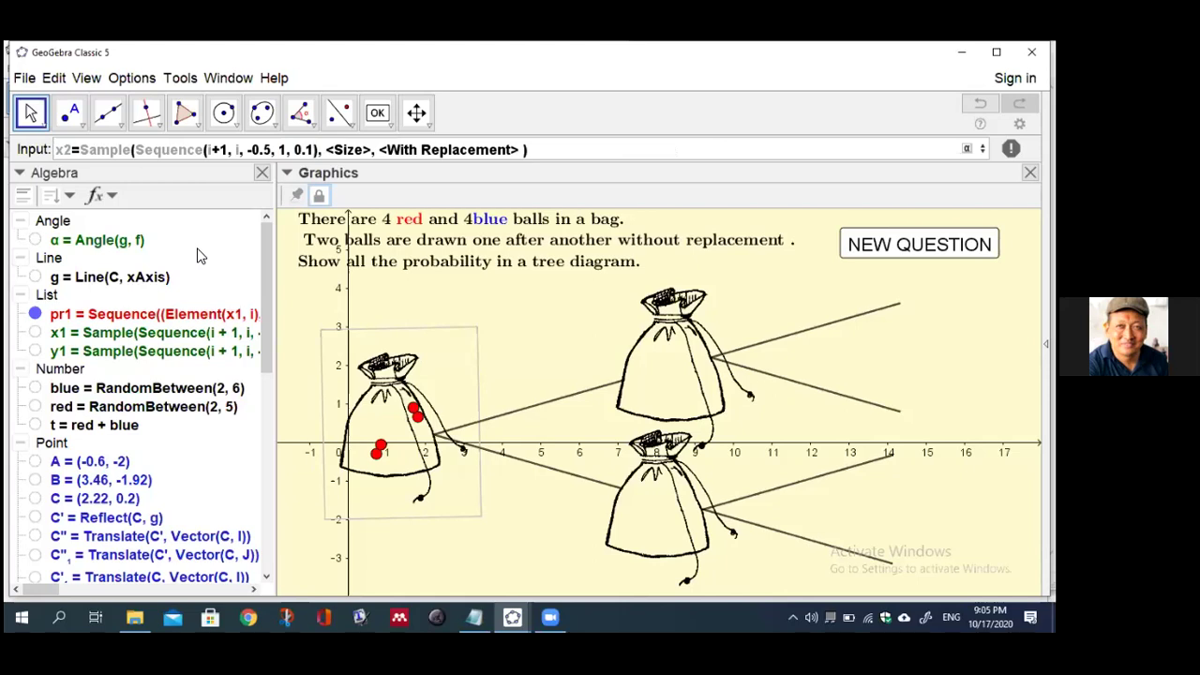
{"action": "type", "text": "5"}
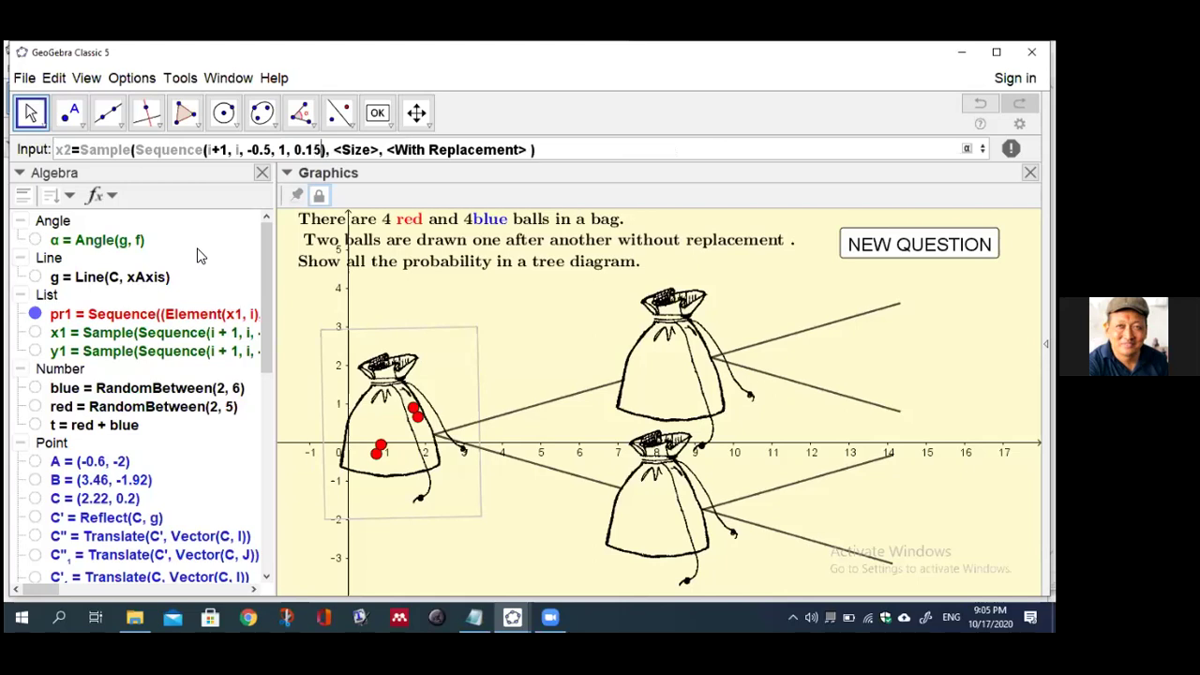
- Set the x2 sample size to blue and With Replacement to false, and create the list
{"action": "key", "text": "Tab"}
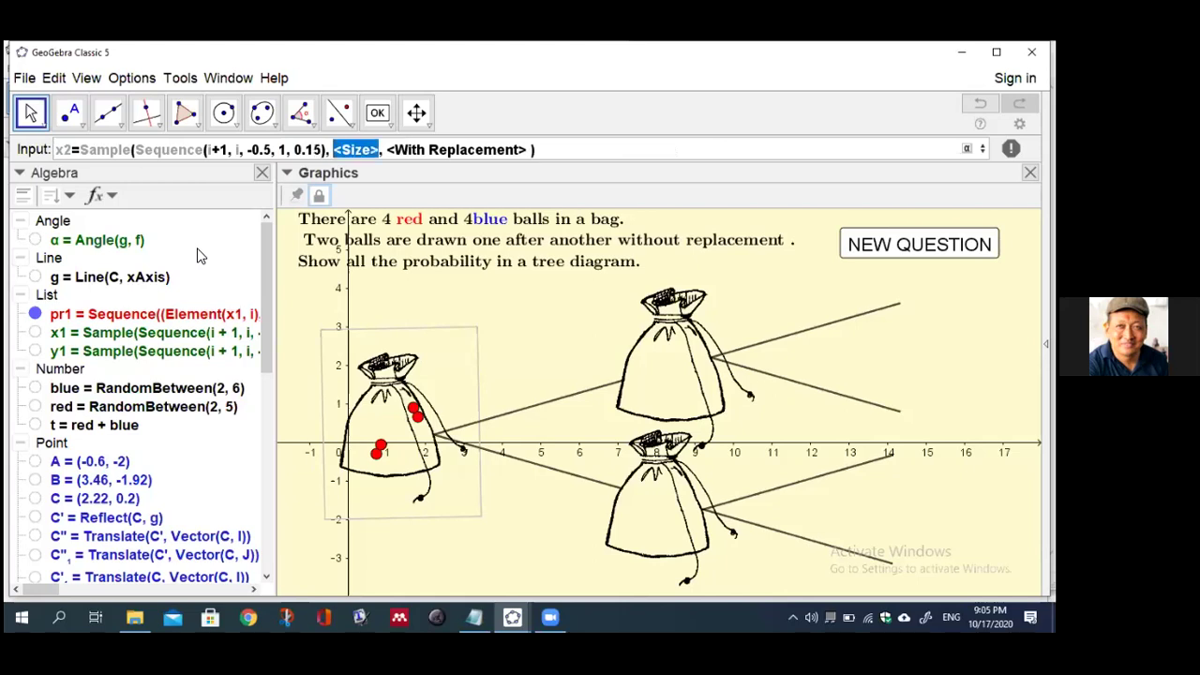
{"action": "type", "text": "blue"}
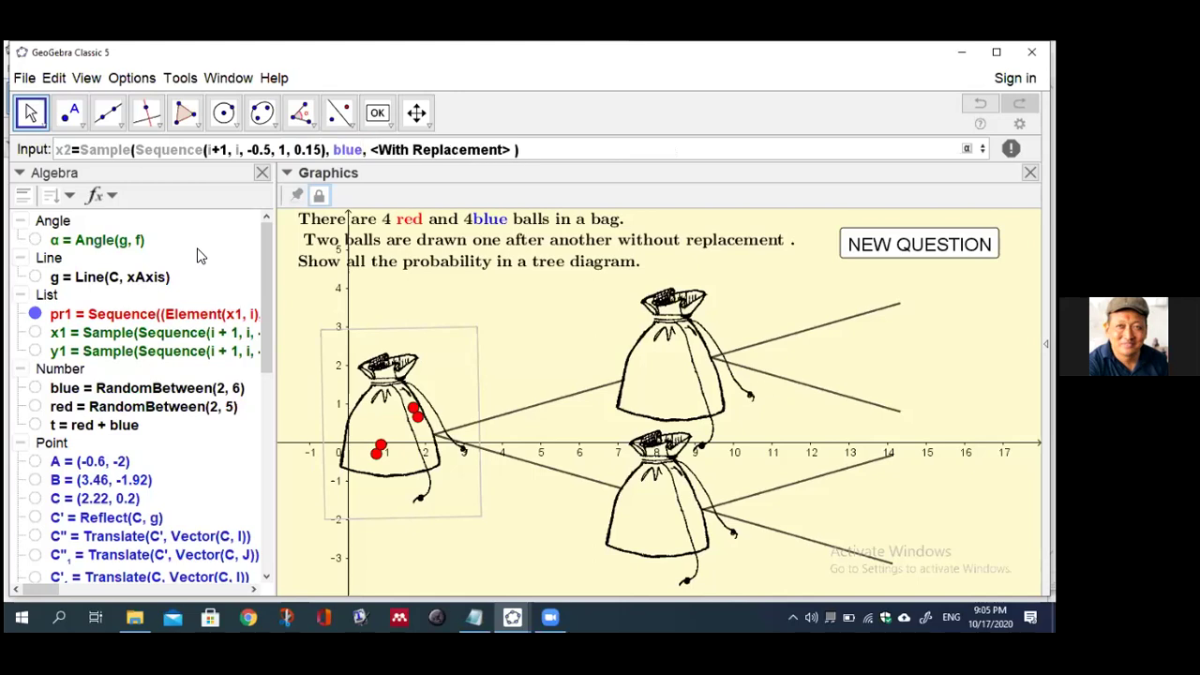
{"action": "key", "text": "Tab"}
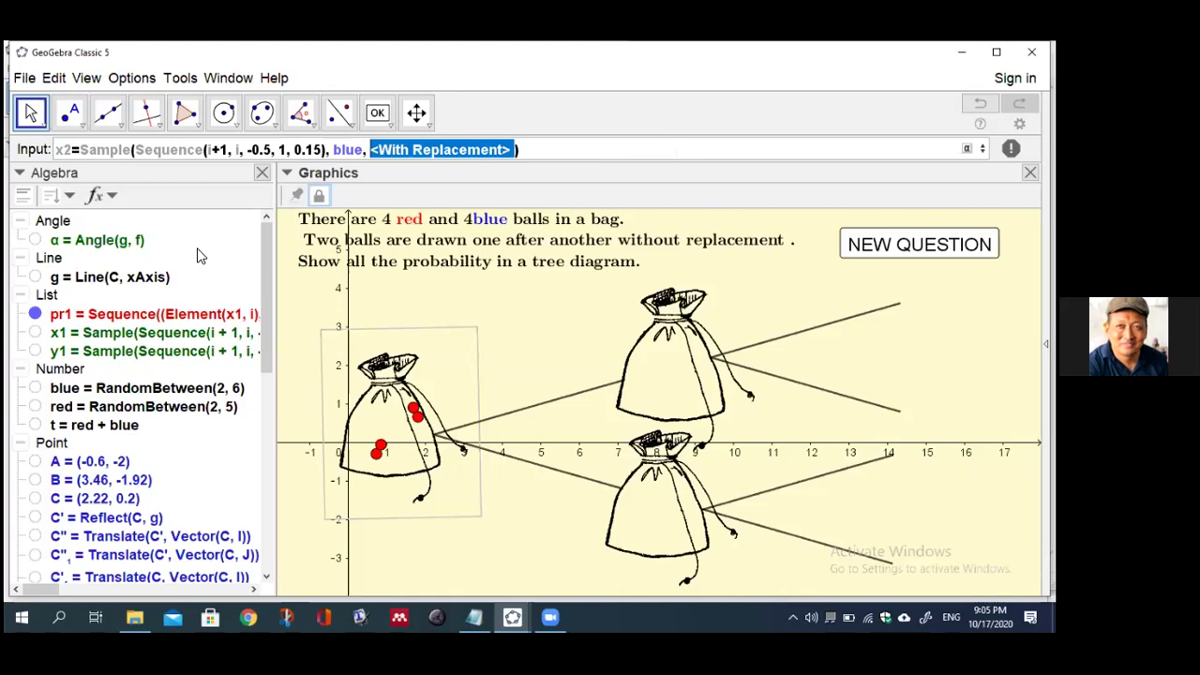
{"action": "type", "text": "false"}
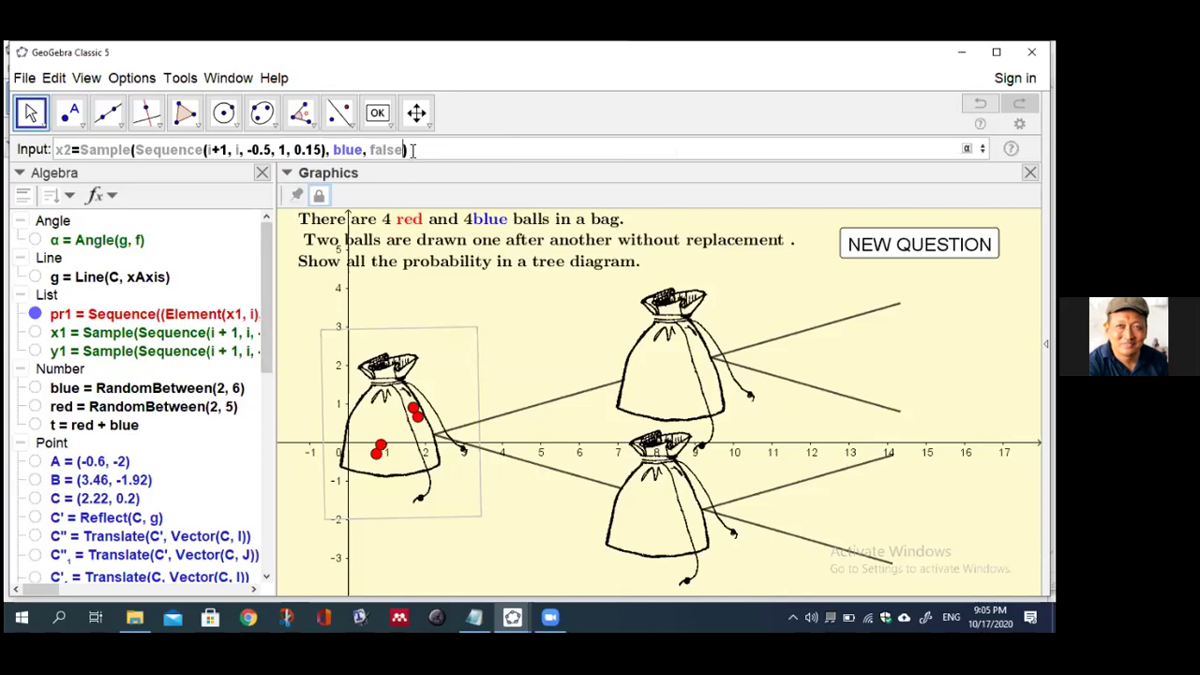
{"action": "left_click_drag", "start_coordinate": [411, 150], "coordinate": [58, 155]}
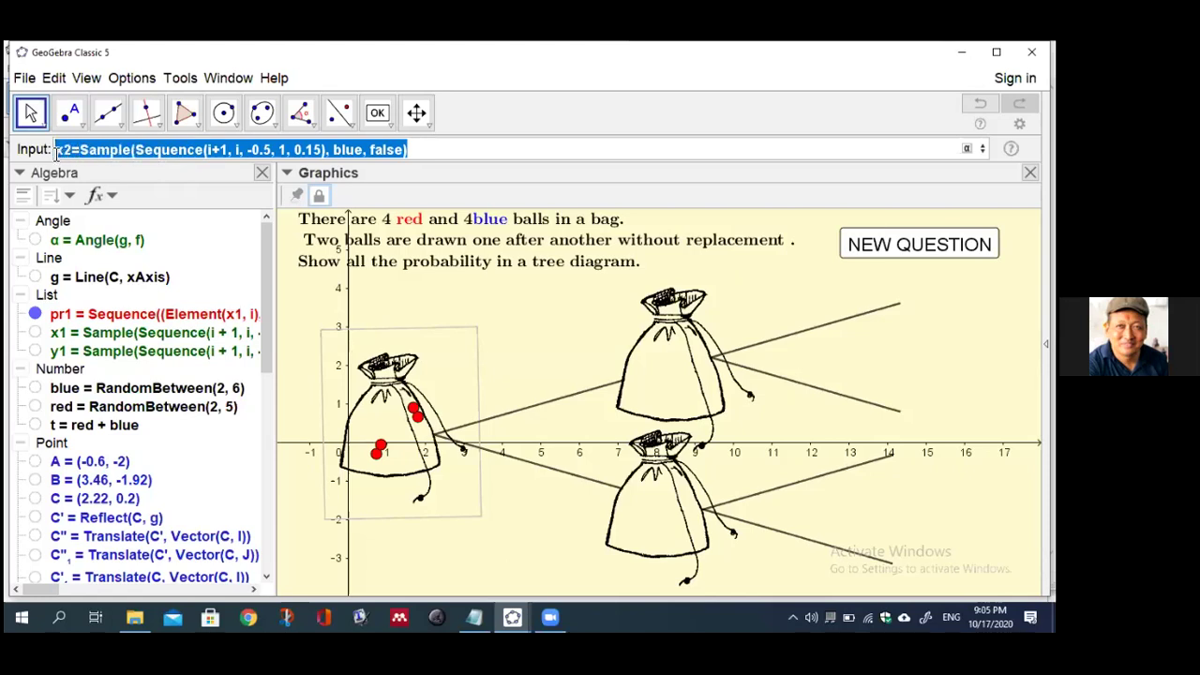
{"action": "left_click", "coordinate": [430, 148]}
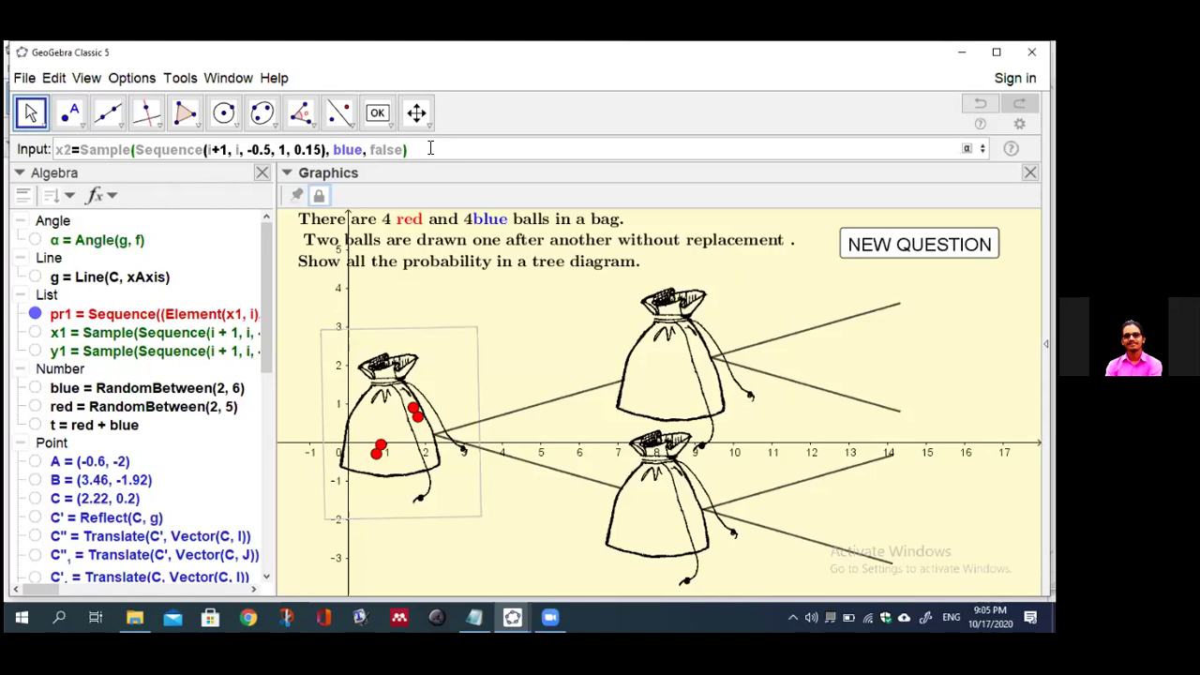
{"action": "key", "text": "Return"}
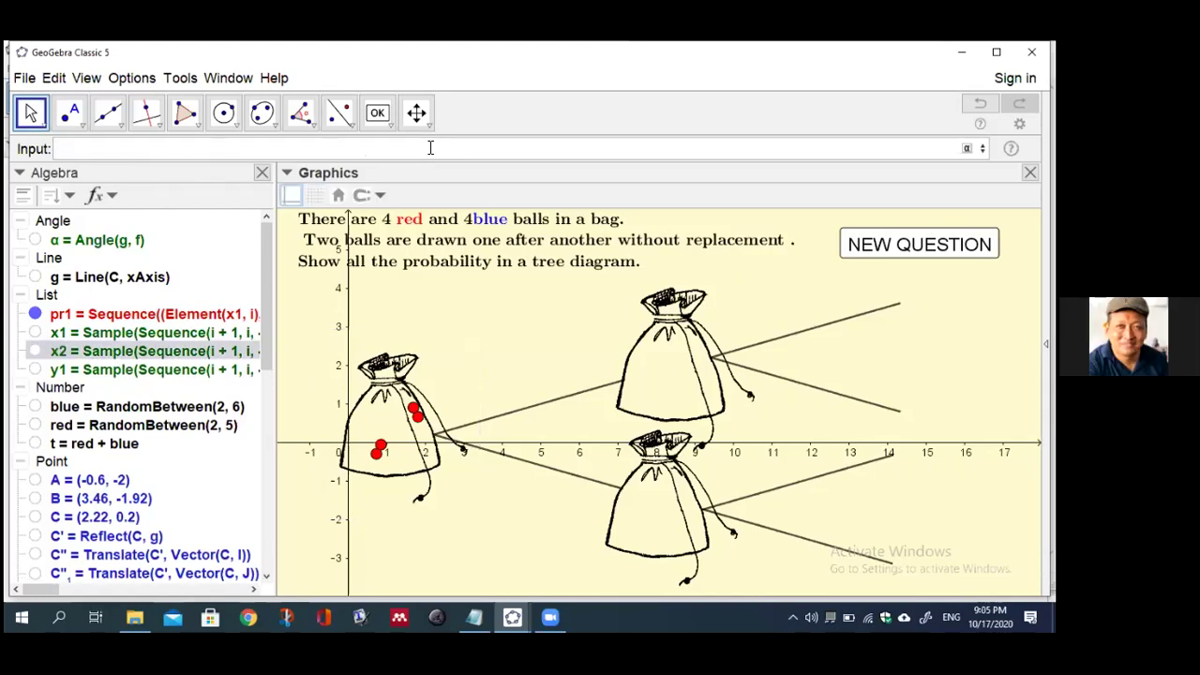
- Begin a list named y2 as a Sample with the With Replacement option, nesting a five-argument Sequence as its list
{"action": "type", "text": "y2=sam"}
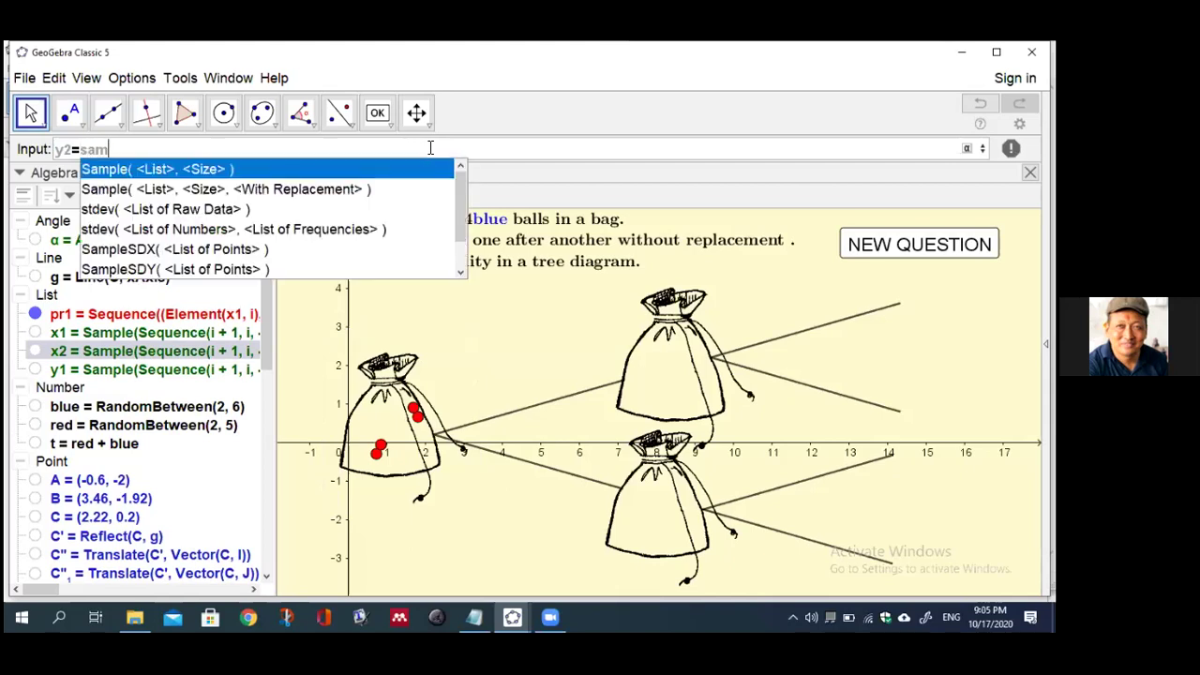
{"action": "left_click", "coordinate": [322, 189]}
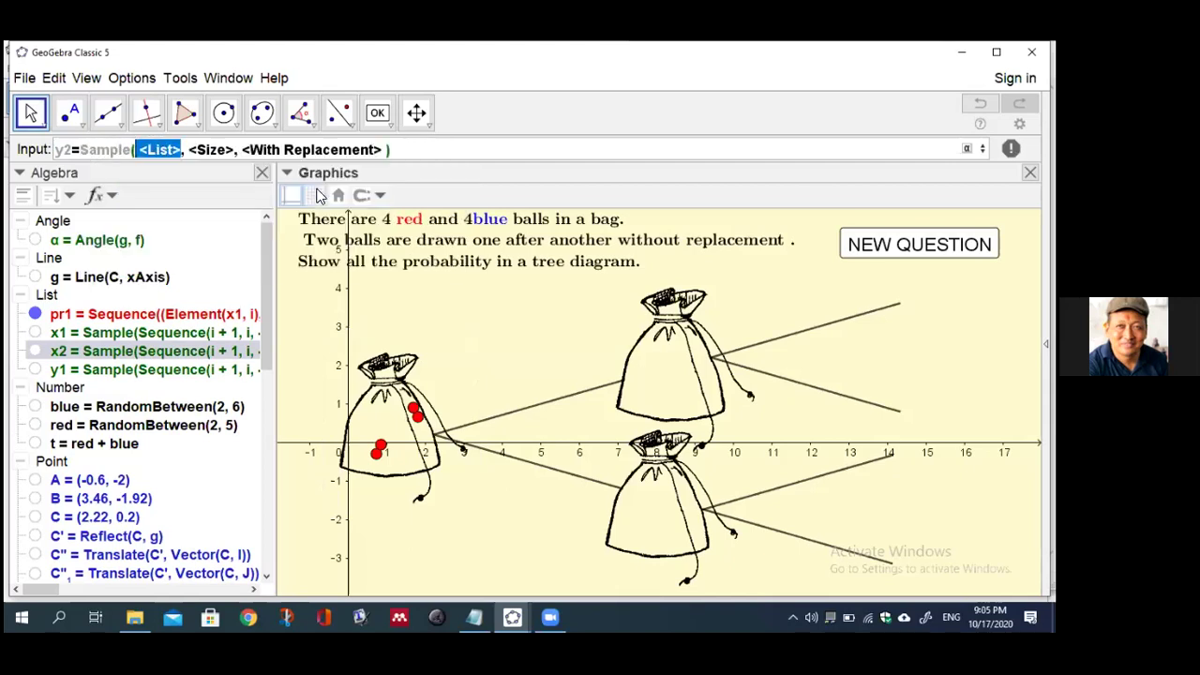
{"action": "type", "text": "seq"}
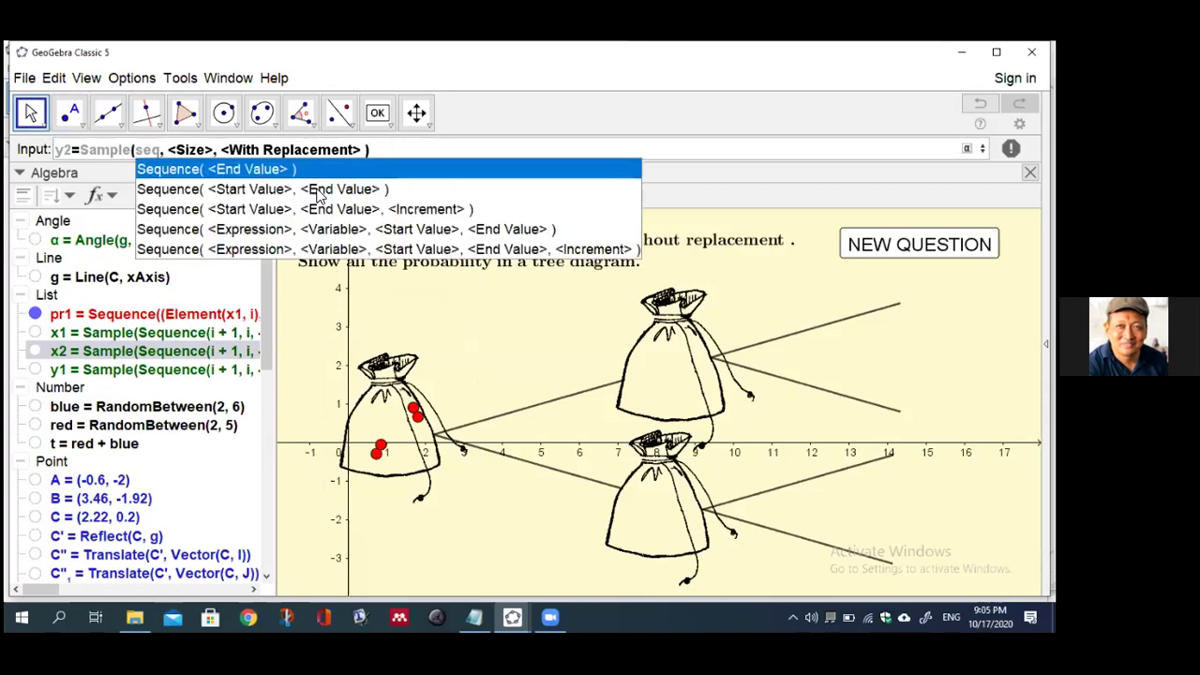
{"action": "left_click", "coordinate": [318, 250]}
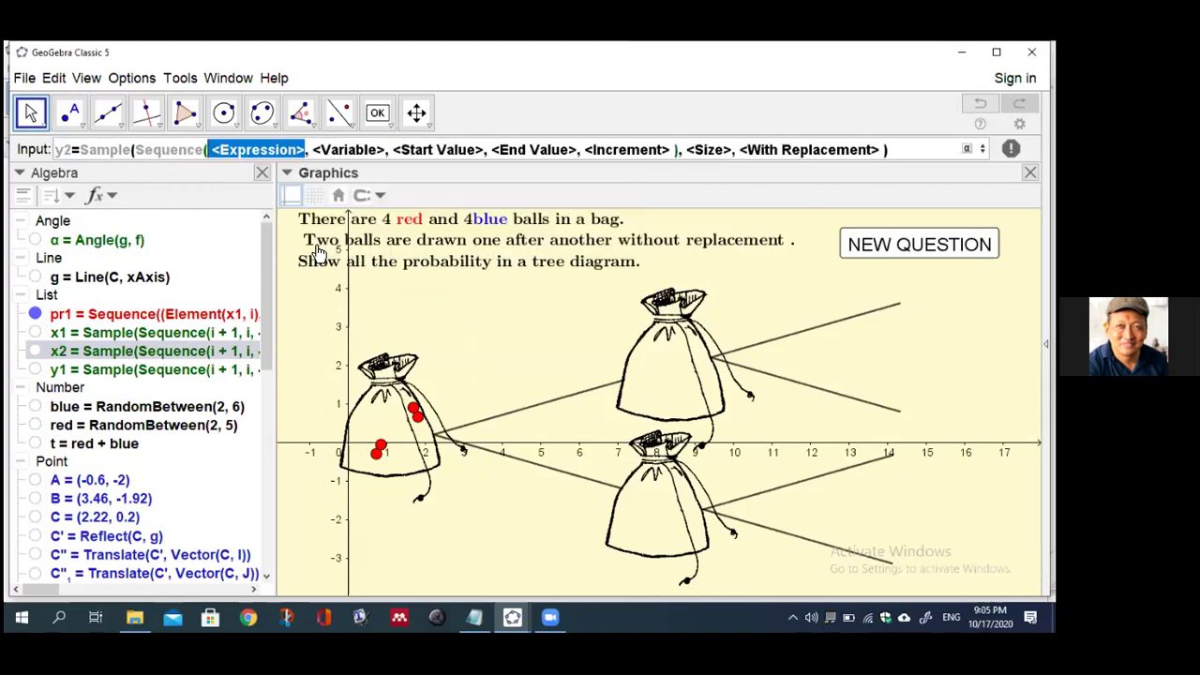
- Set the y2 Sequence expression to i+1 with variable i and start value -1.4
{"action": "type", "text": "i+1"}
{"action": "left_click", "coordinate": [238, 150]}
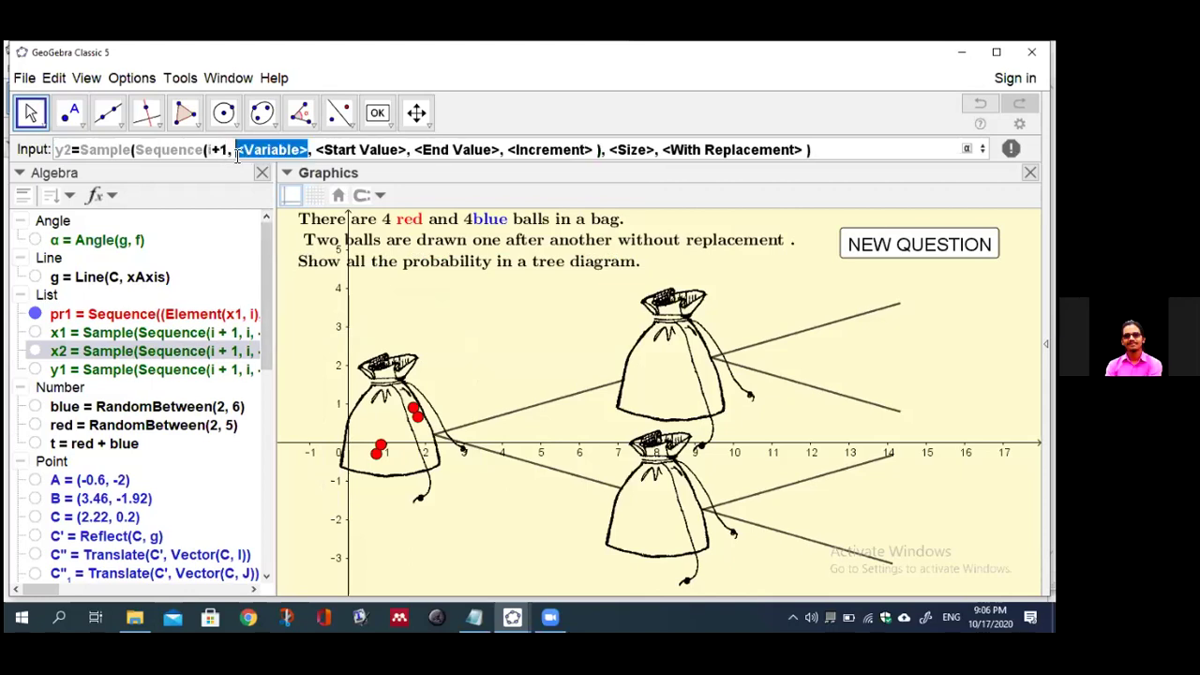
{"action": "type", "text": "i"}
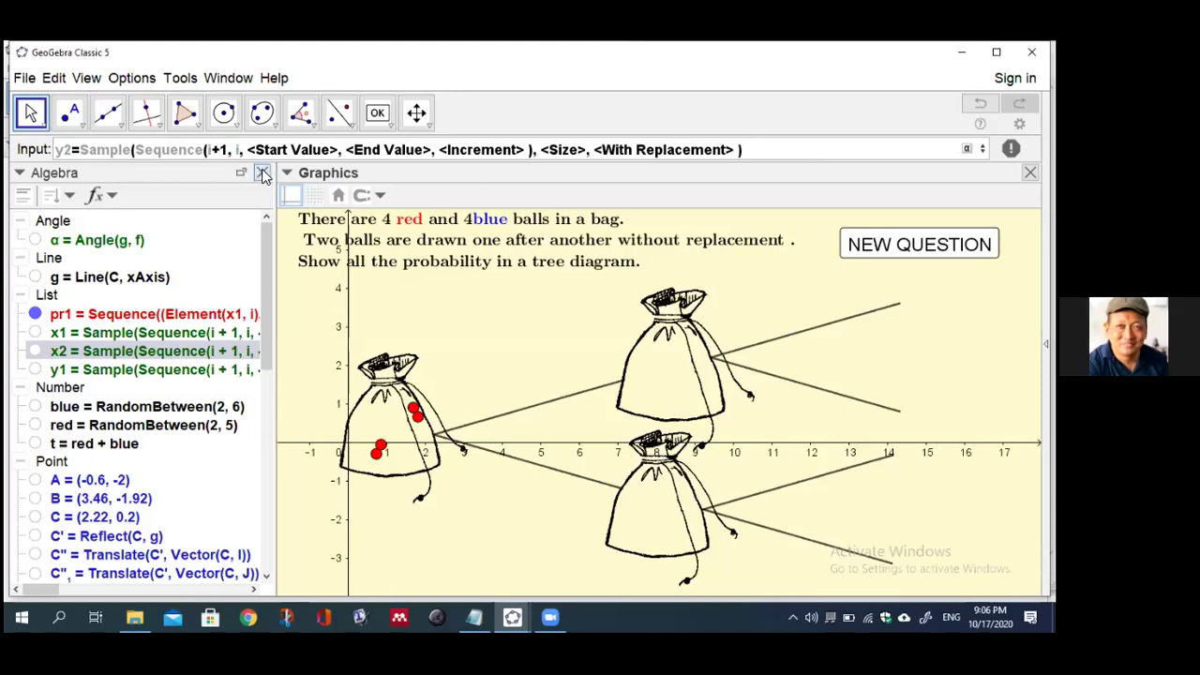
{"action": "key", "text": "Tab"}
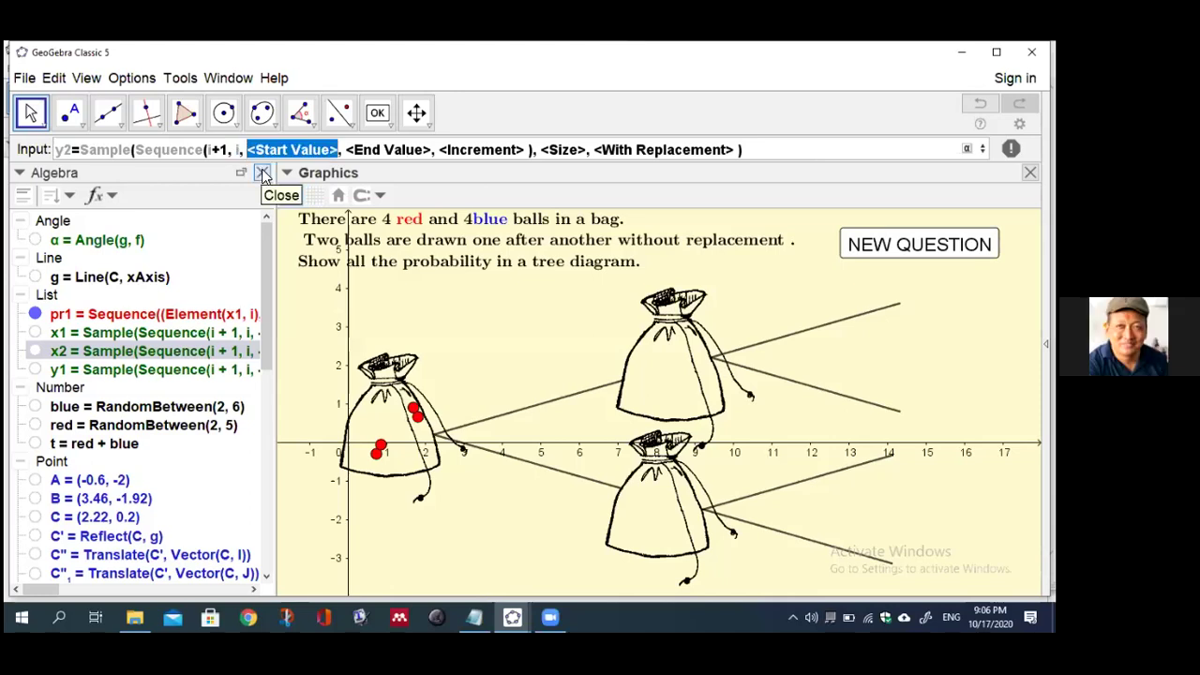
{"action": "type", "text": "-1"}
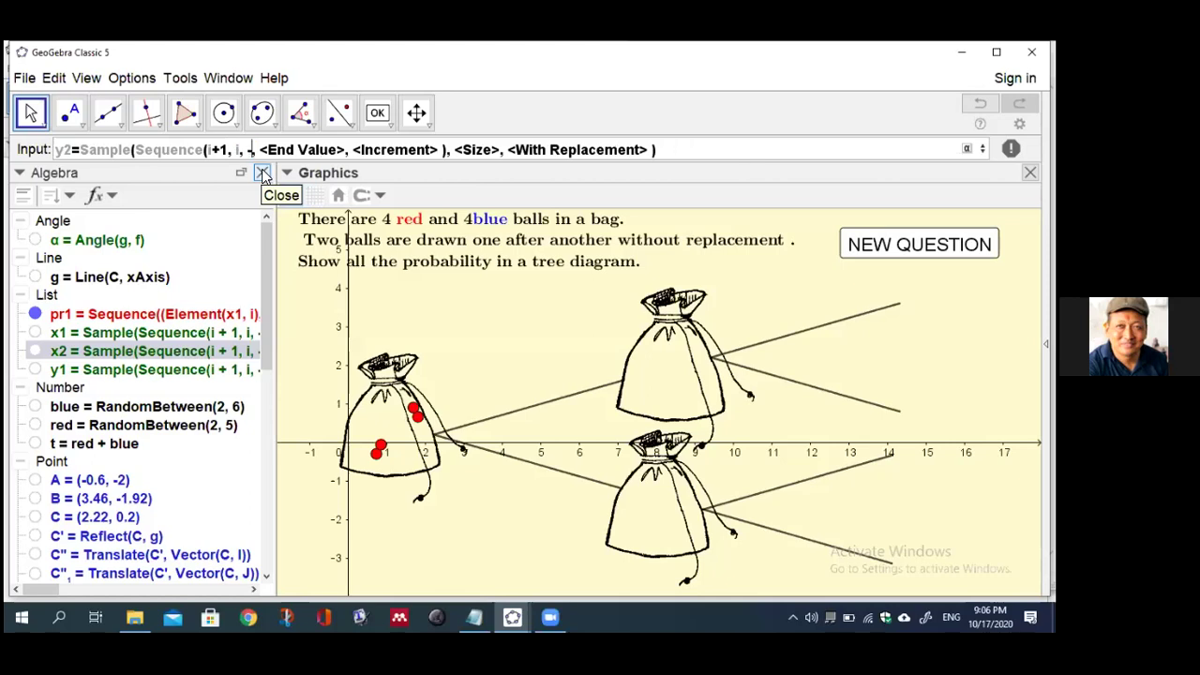
{"action": "type", "text": ".4"}
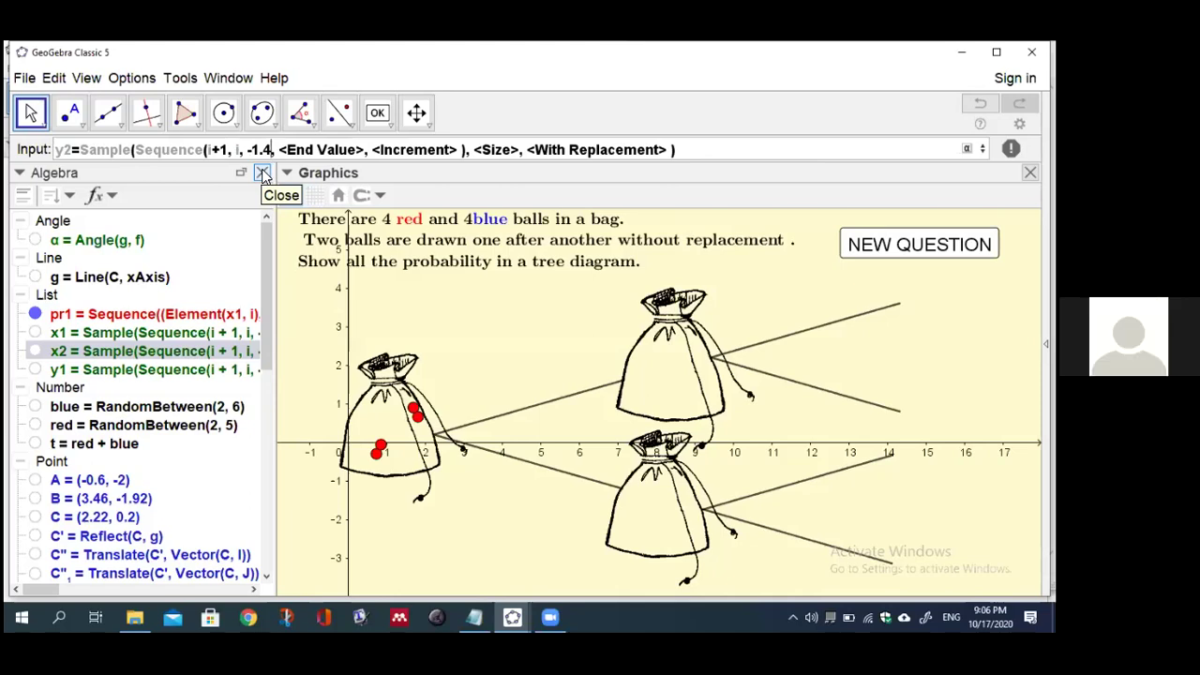
- Give the y2 Sequence an end value of 0 and an increment of 0.11
{"action": "key", "text": "Tab"}
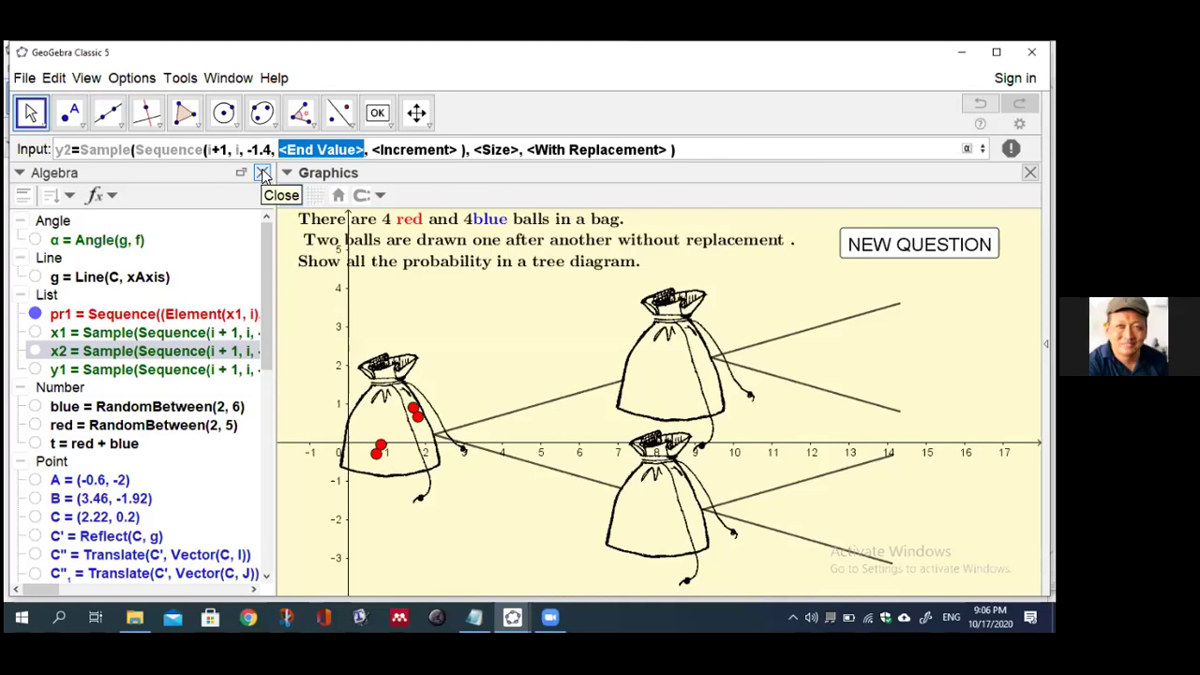
{"action": "type", "text": "0"}
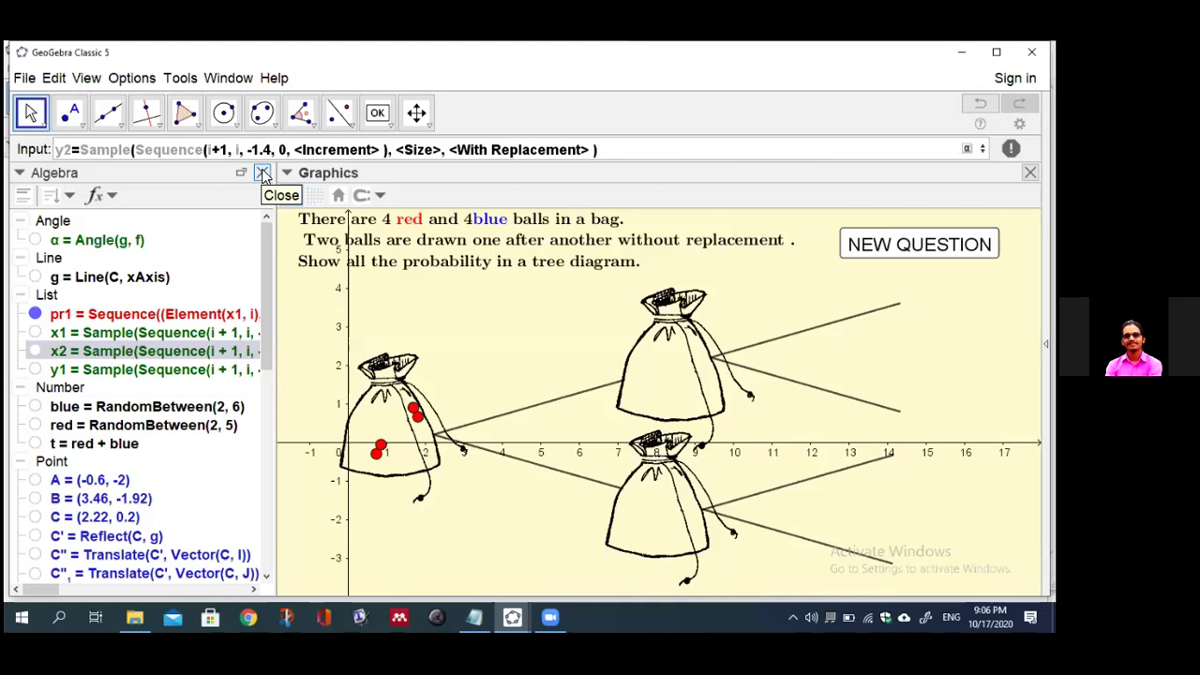
{"action": "key", "text": "Tab"}
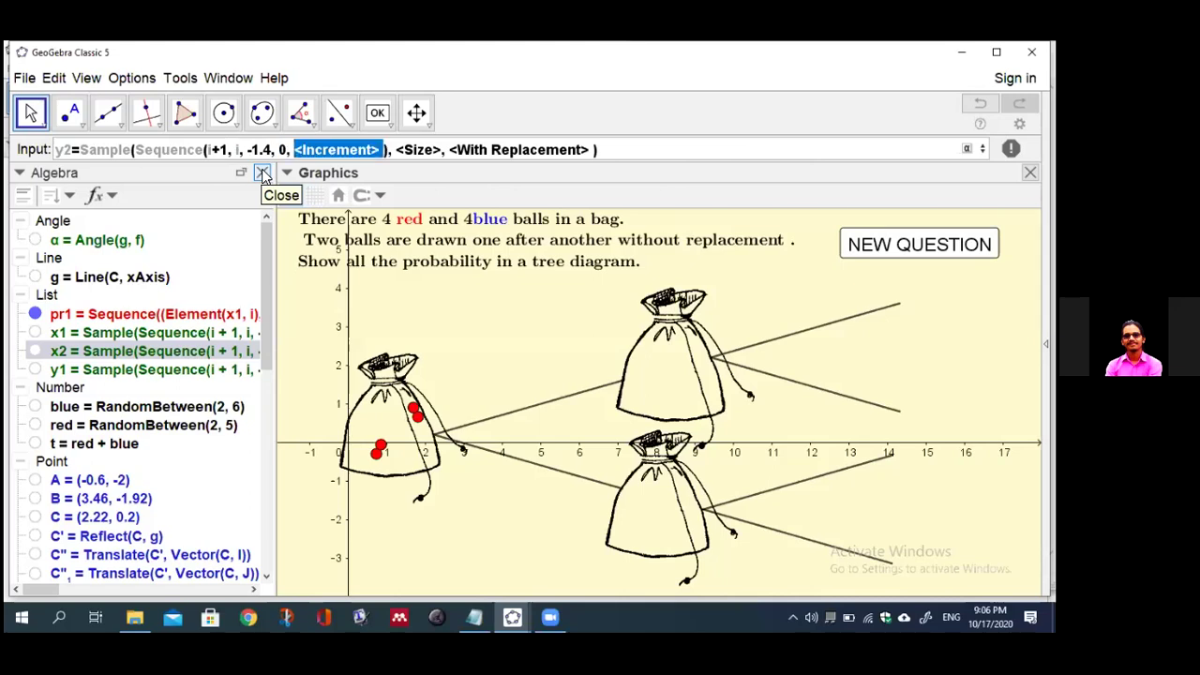
{"action": "type", "text": "0."}
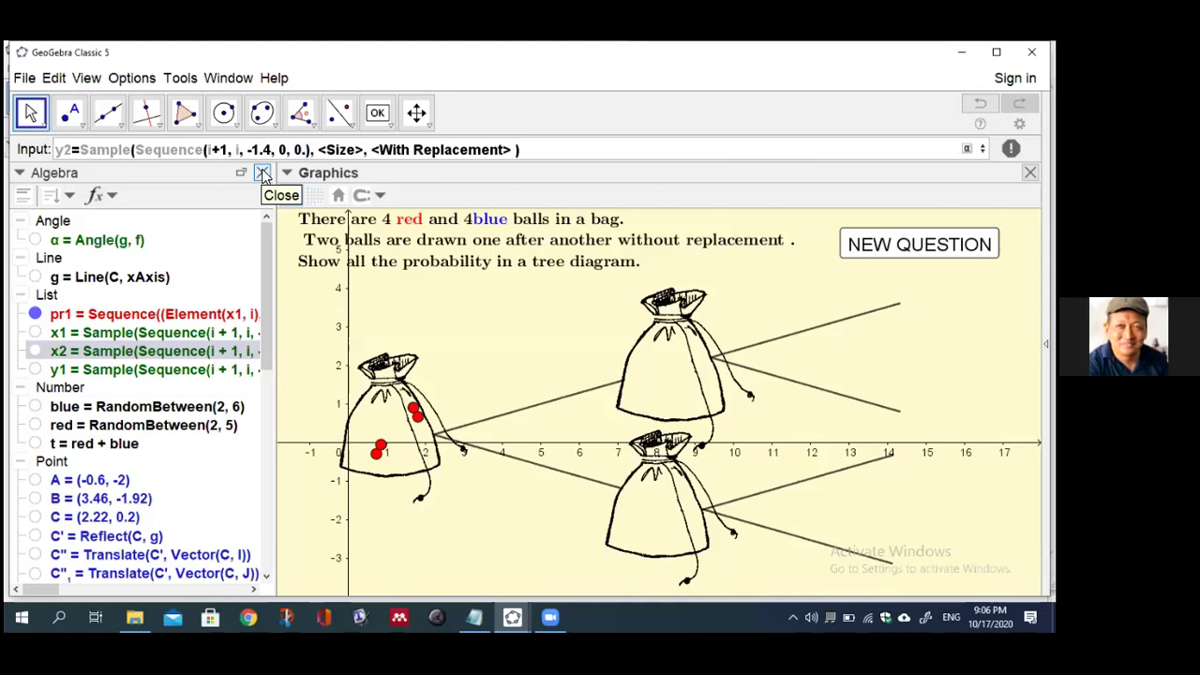
{"action": "type", "text": "11"}
- Set the y2 sample size to blue and With Replacement to false, and create the list
{"action": "key", "text": "Tab"}
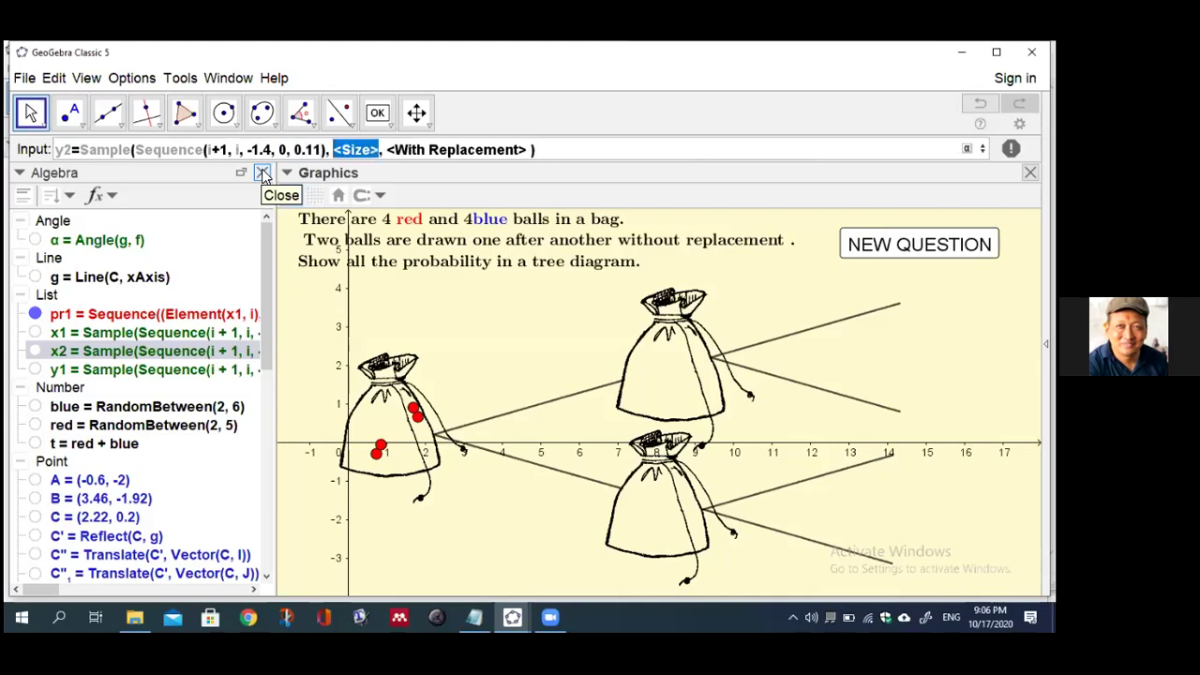
{"action": "type", "text": "blue"}
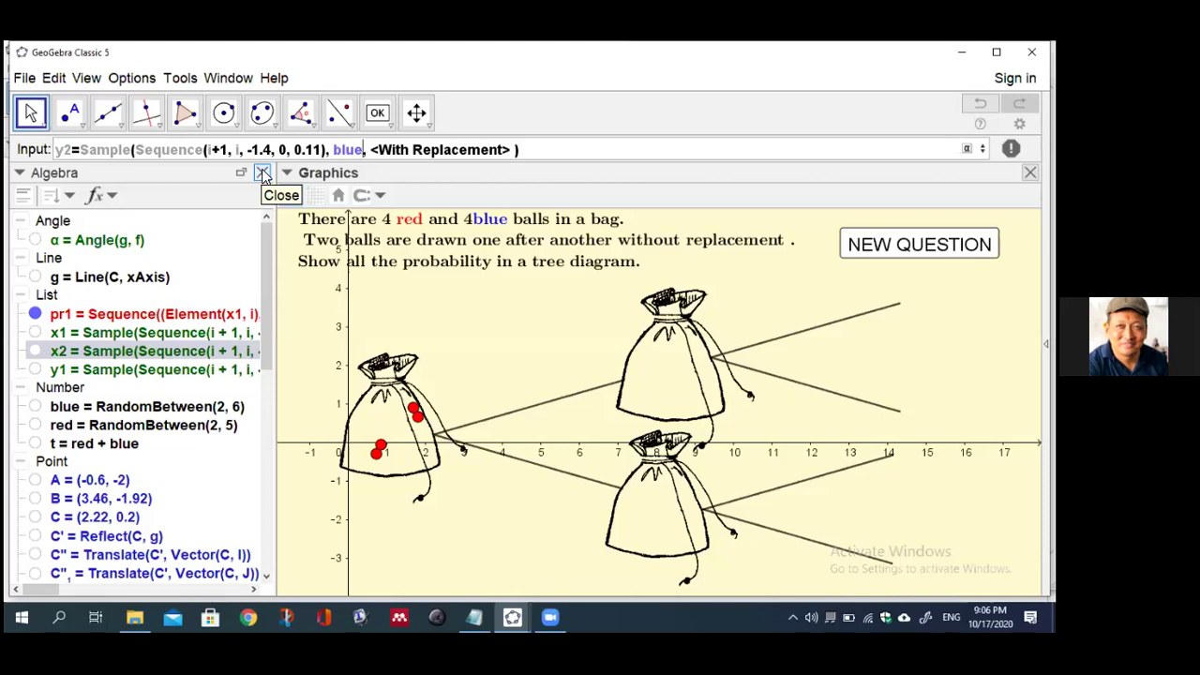
{"action": "key", "text": "Tab"}
{"action": "type", "text": "false"}
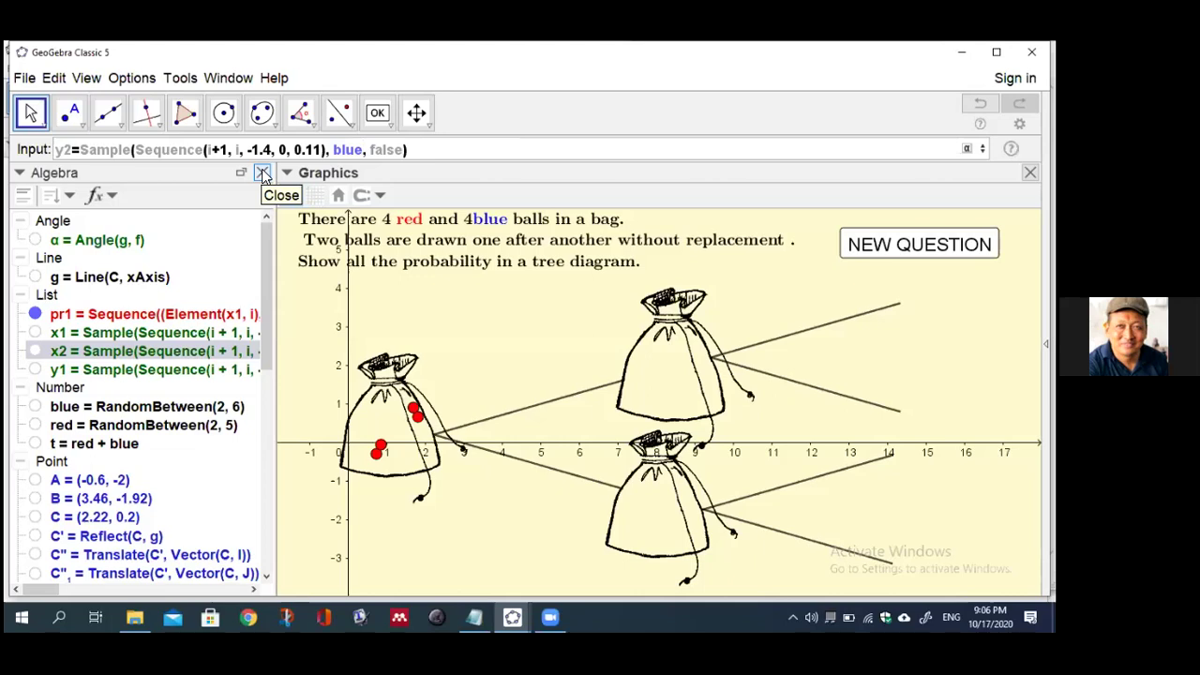
{"action": "key", "text": "Return"}
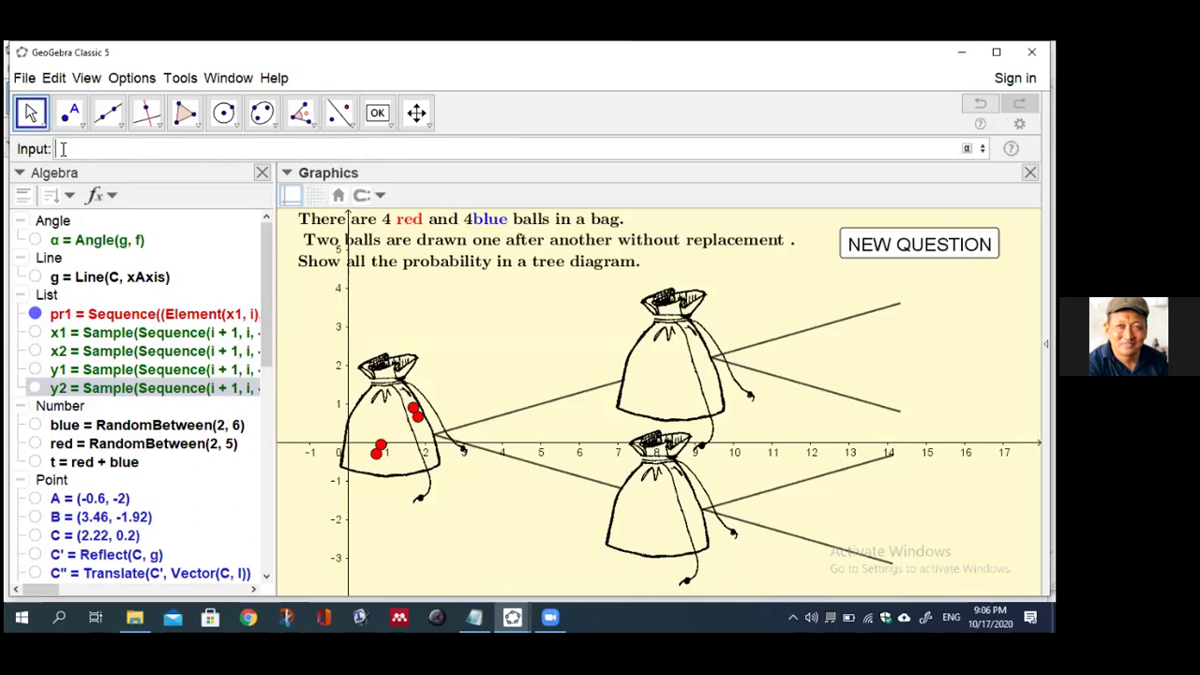
- Begin a list named pb1 as a five-argument Sequence of points with Element(x2, i) as the x-coordinate
{"action": "type", "text": "pb1="}
{"action": "type", "text": "seq"}
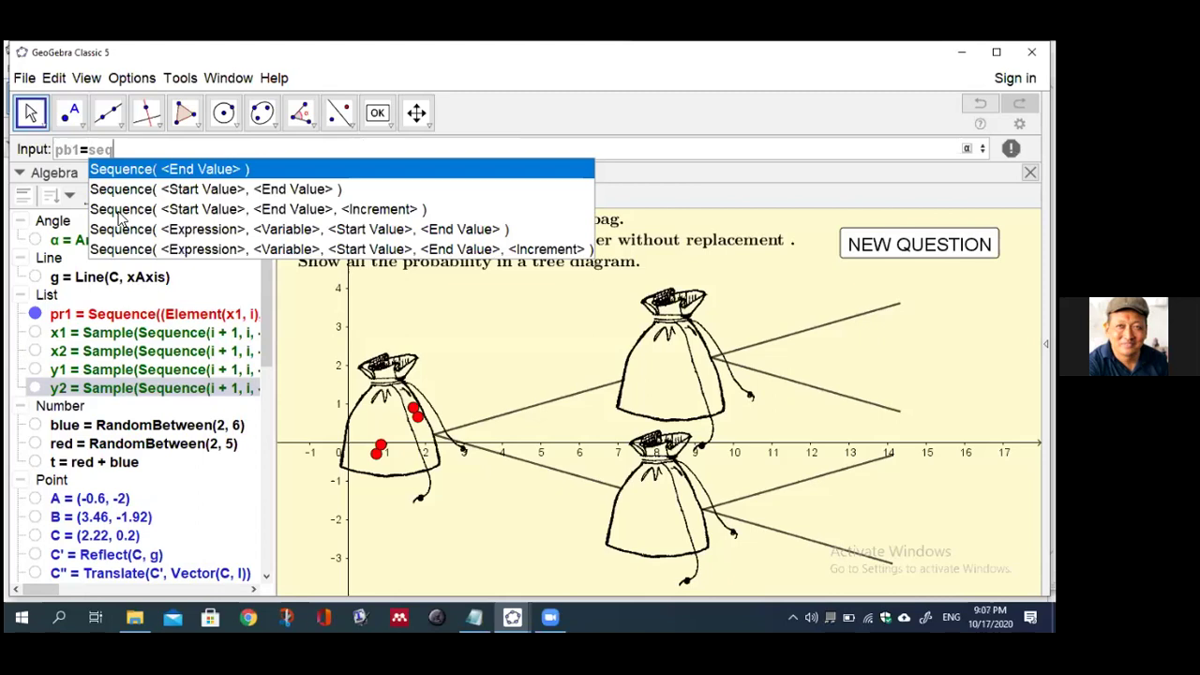
{"action": "left_click", "coordinate": [136, 250]}
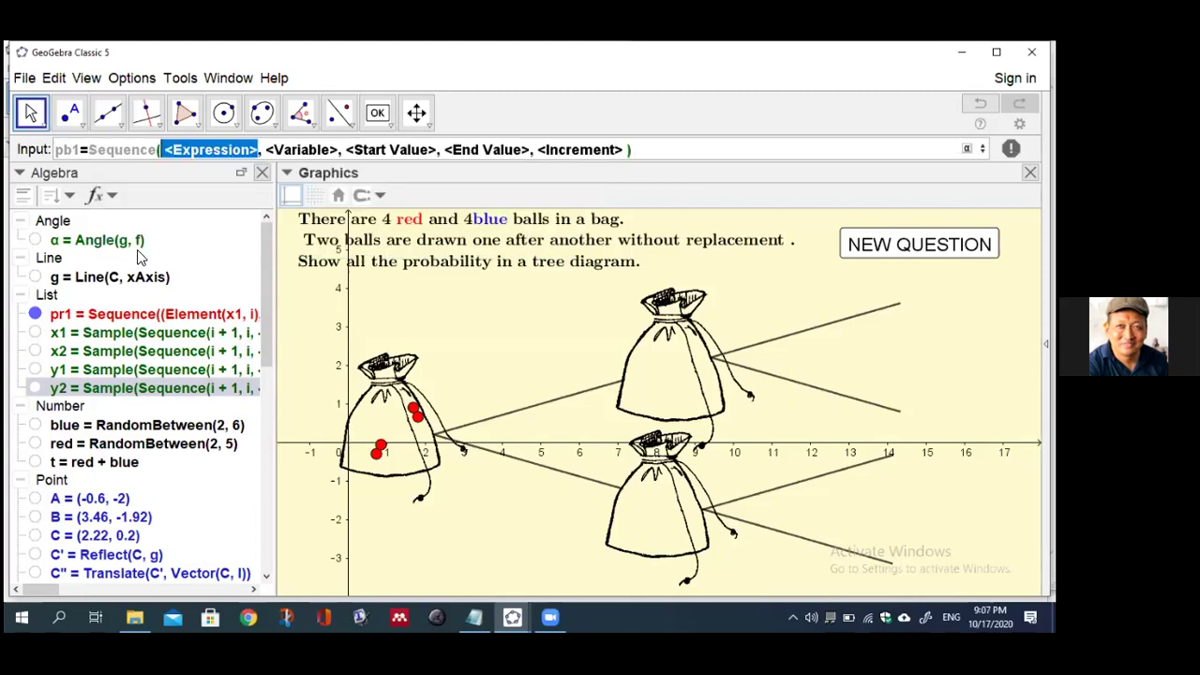
{"action": "type", "text": "("}
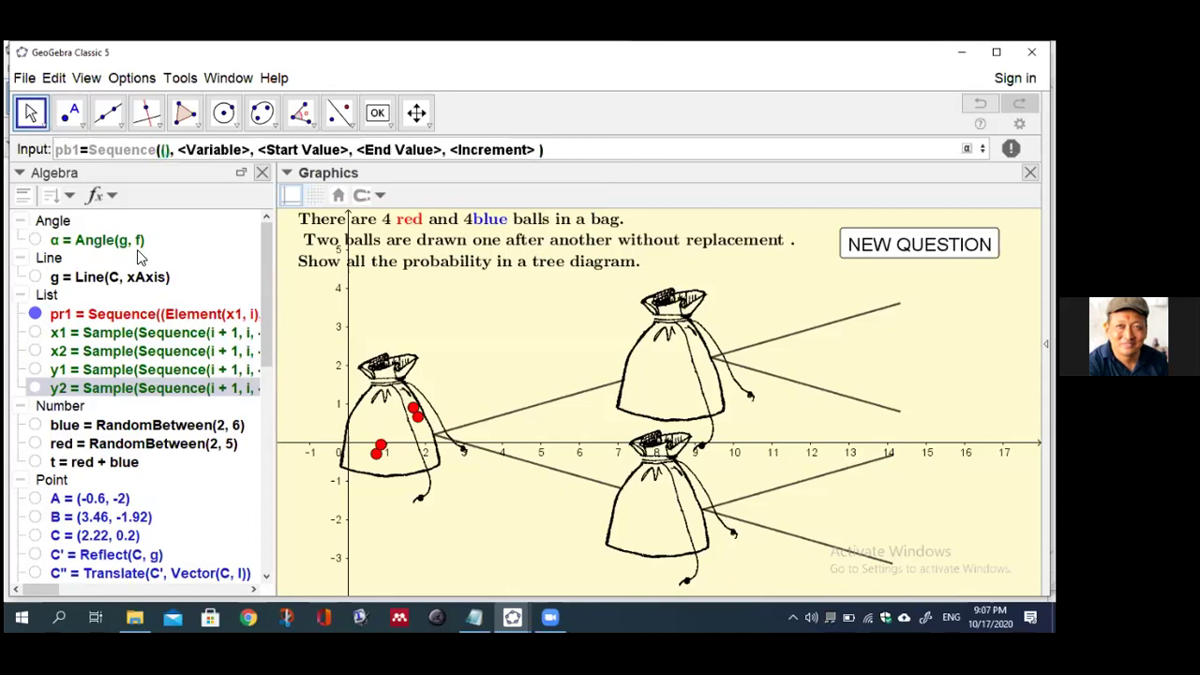
{"action": "type", "text": "ele"}
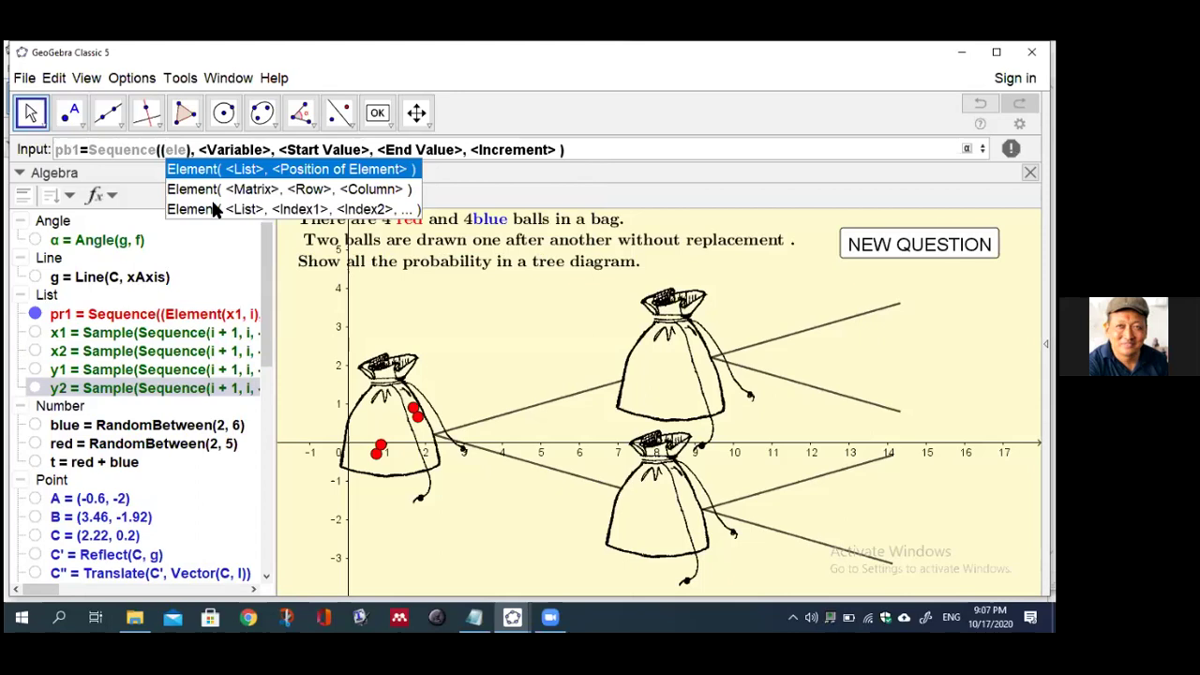
{"action": "left_click", "coordinate": [227, 170]}
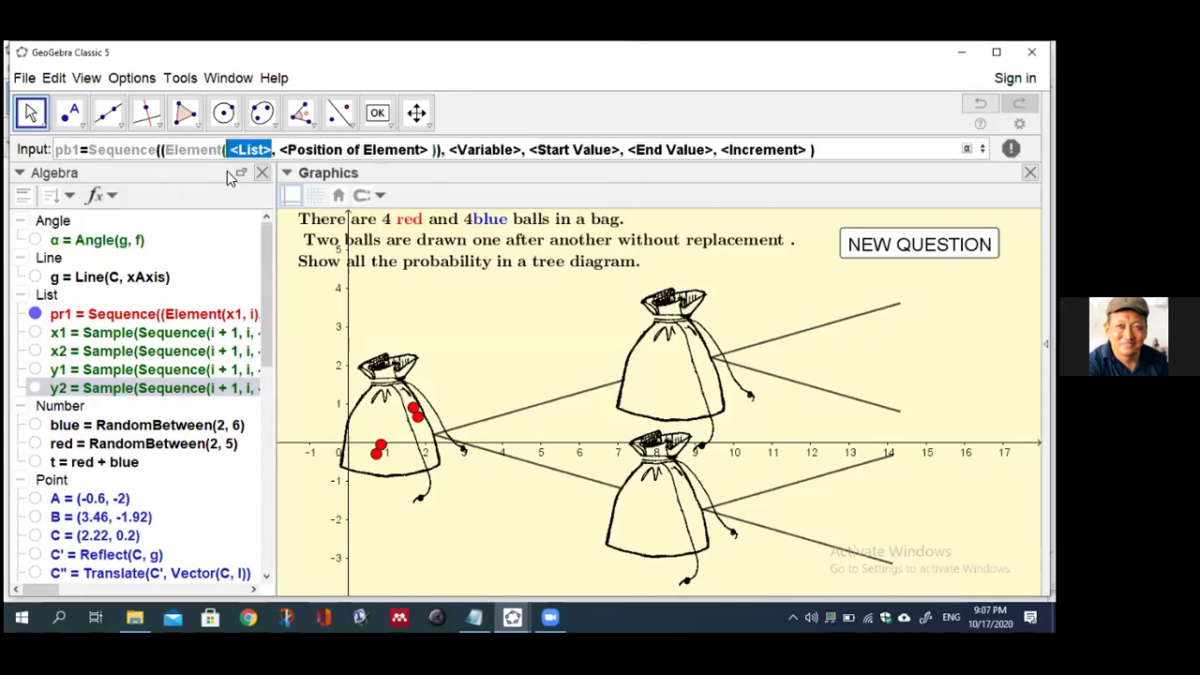
{"action": "type", "text": "x2"}
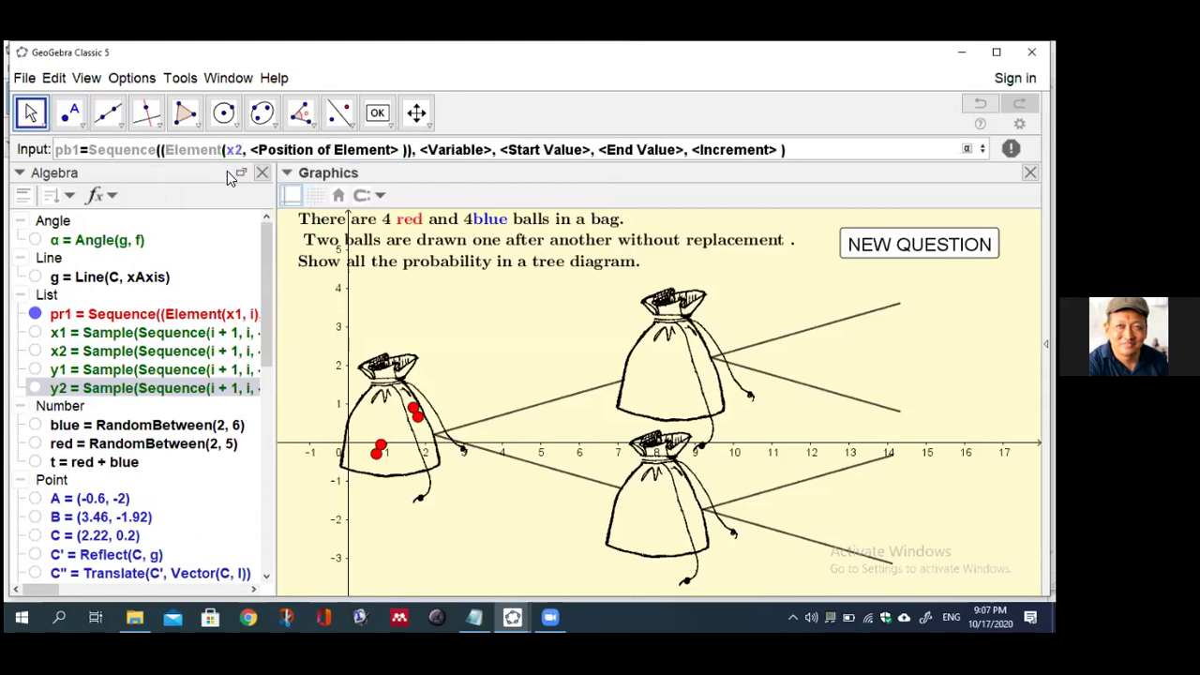
{"action": "key", "text": "Tab"}
{"action": "type", "text": "i)"}
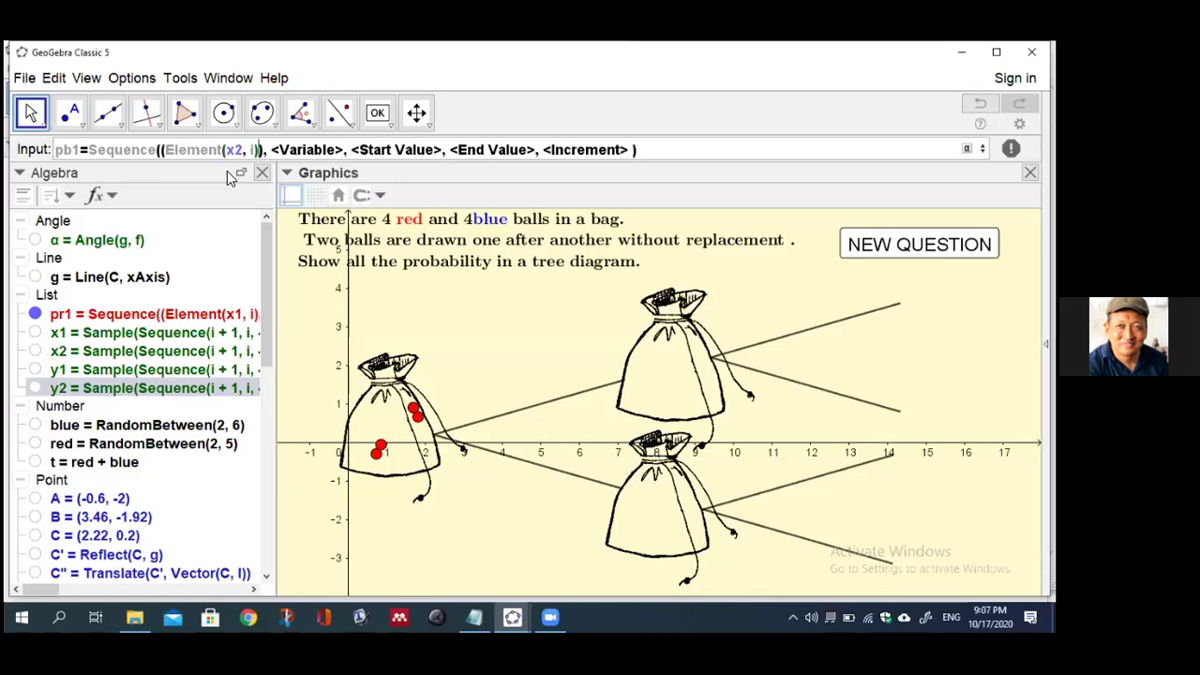
- Add Element(y2, i) as the y-coordinate of the pb1 point expression
{"action": "type", "text": ",ele"}
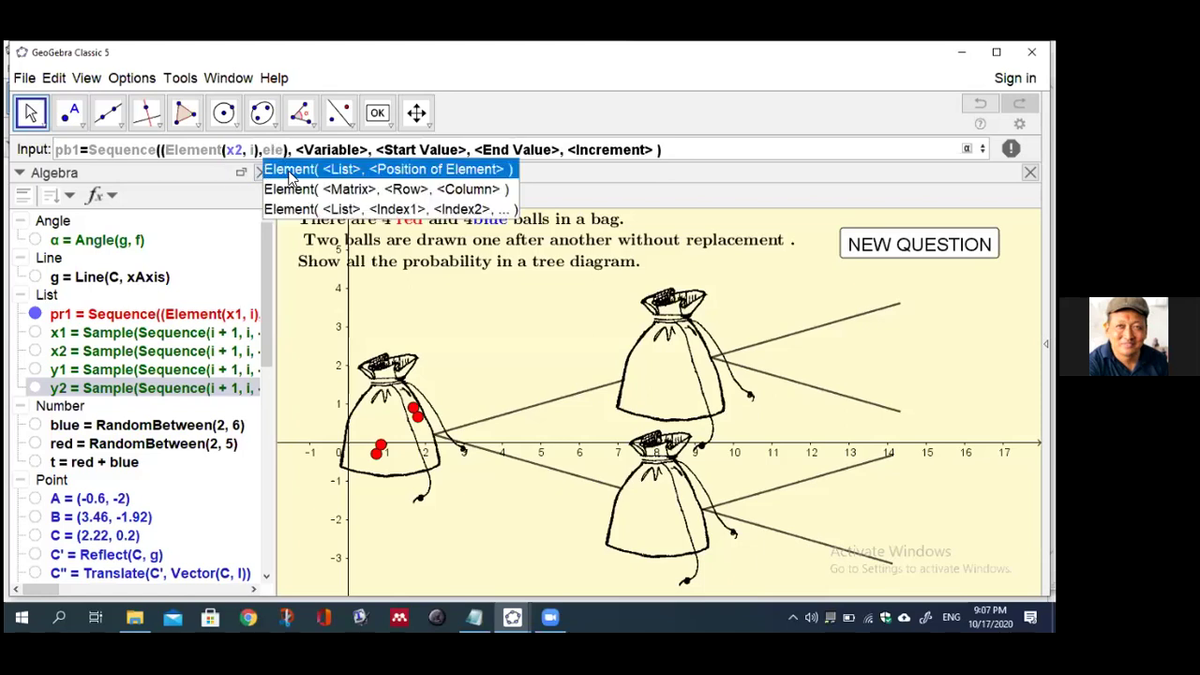
{"action": "left_click", "coordinate": [289, 173]}
{"action": "type", "text": "y2"}
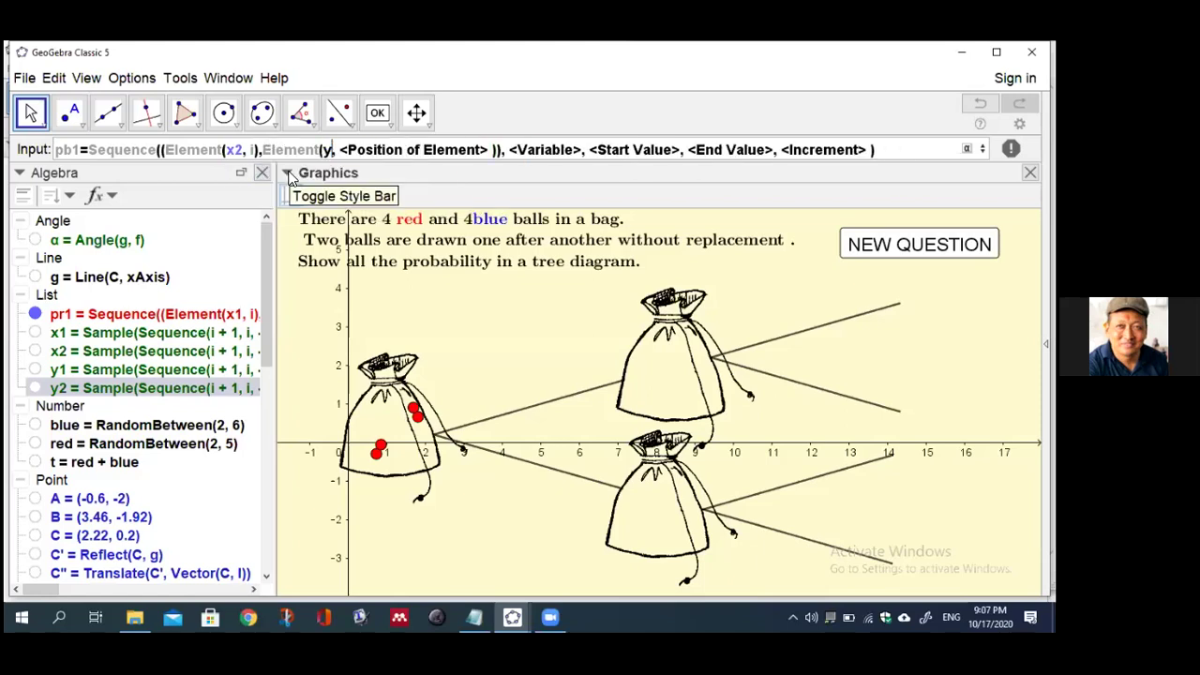
{"action": "key", "text": "Tab"}
{"action": "type", "text": "i"}
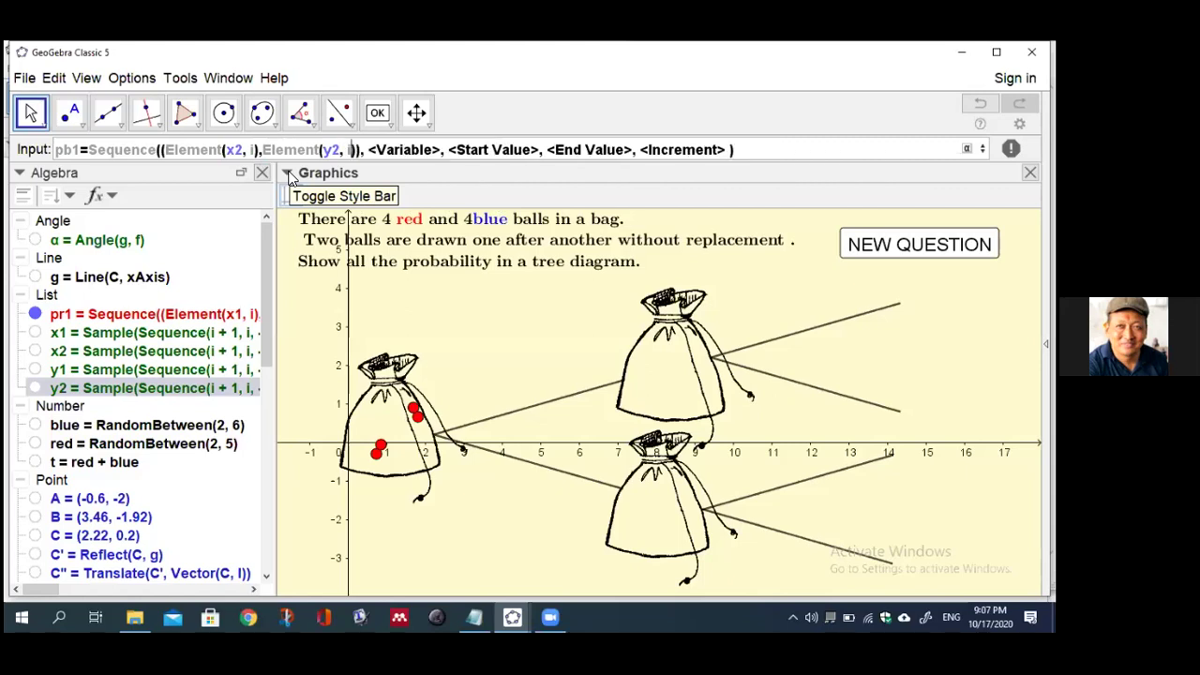
- Give the pb1 Sequence variable i, start value 1, end value blue and increment 1, and create the list
{"action": "key", "text": "Tab"}
{"action": "type", "text": "i"}
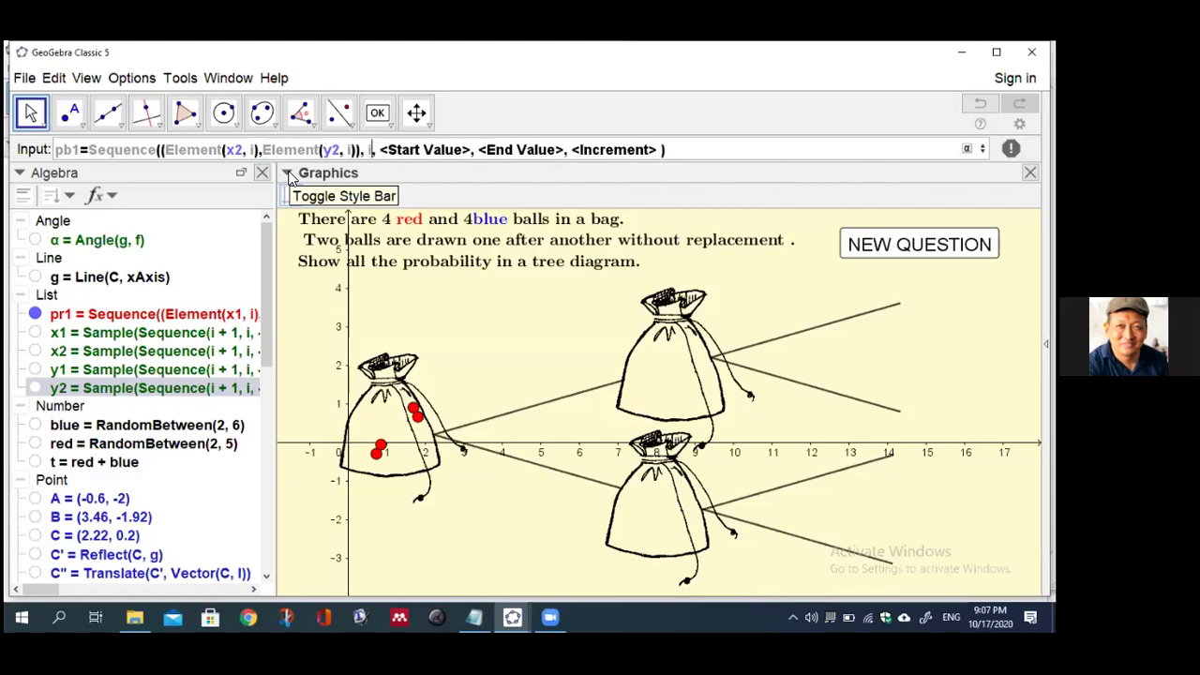
{"action": "key", "text": "Tab"}
{"action": "type", "text": "1"}
{"action": "key", "text": "Tab"}
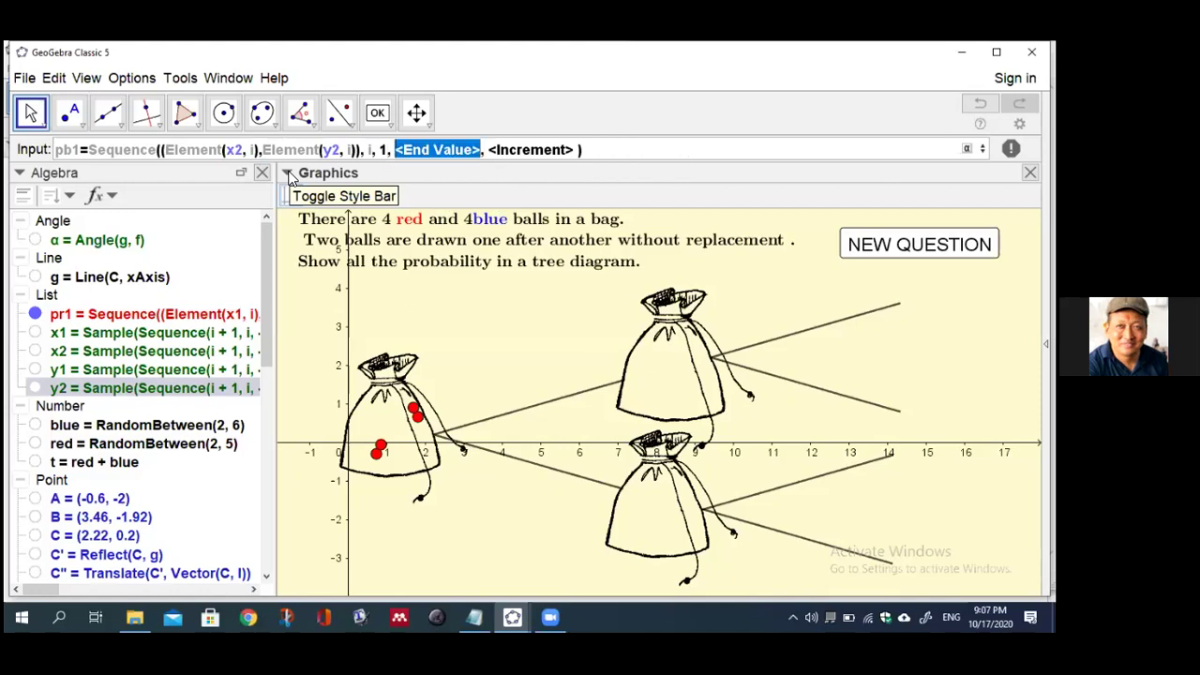
{"action": "type", "text": "blue"}
{"action": "key", "text": "Tab"}
{"action": "type", "text": "1"}
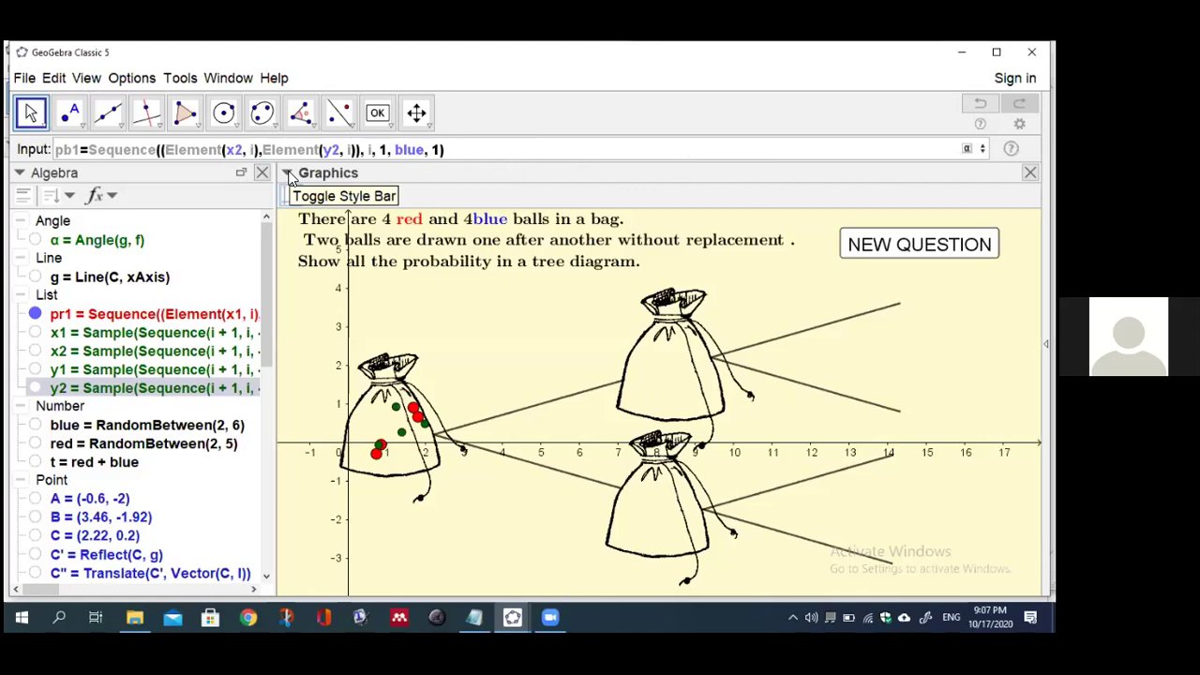
{"action": "key", "text": "Return"}
- Colour the pb1 points blue and enlarge them to match the red balls, then deselect the list
{"action": "left_click", "coordinate": [288, 176]}
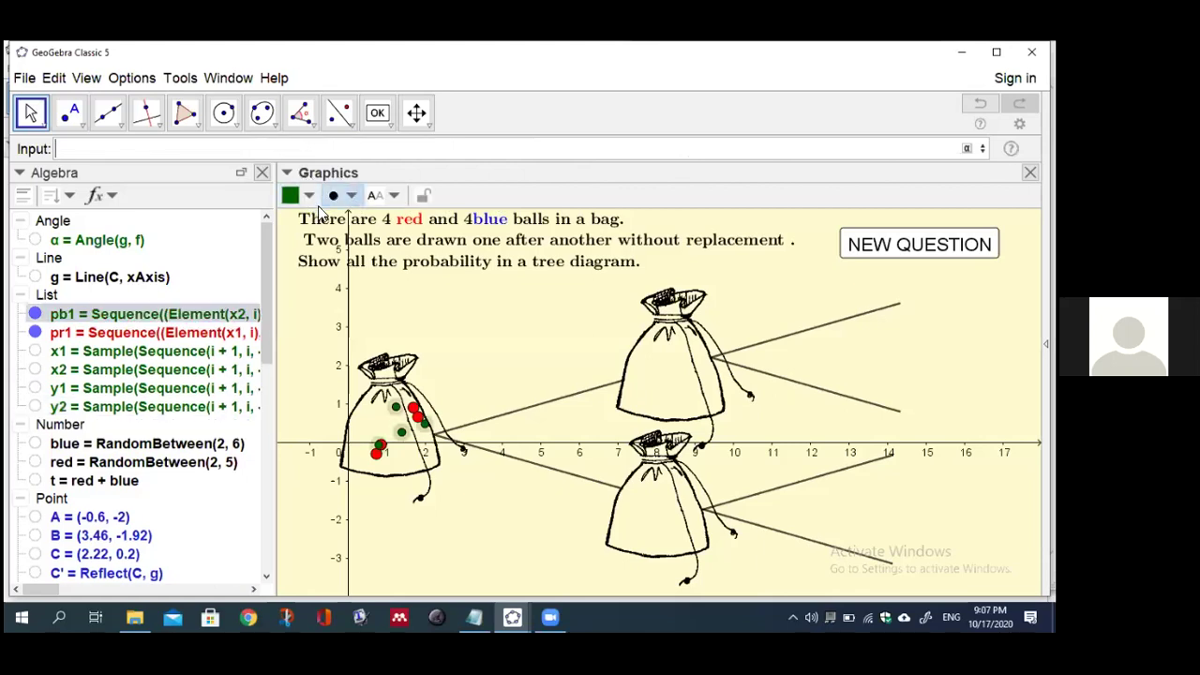
{"action": "left_click", "coordinate": [308, 196]}
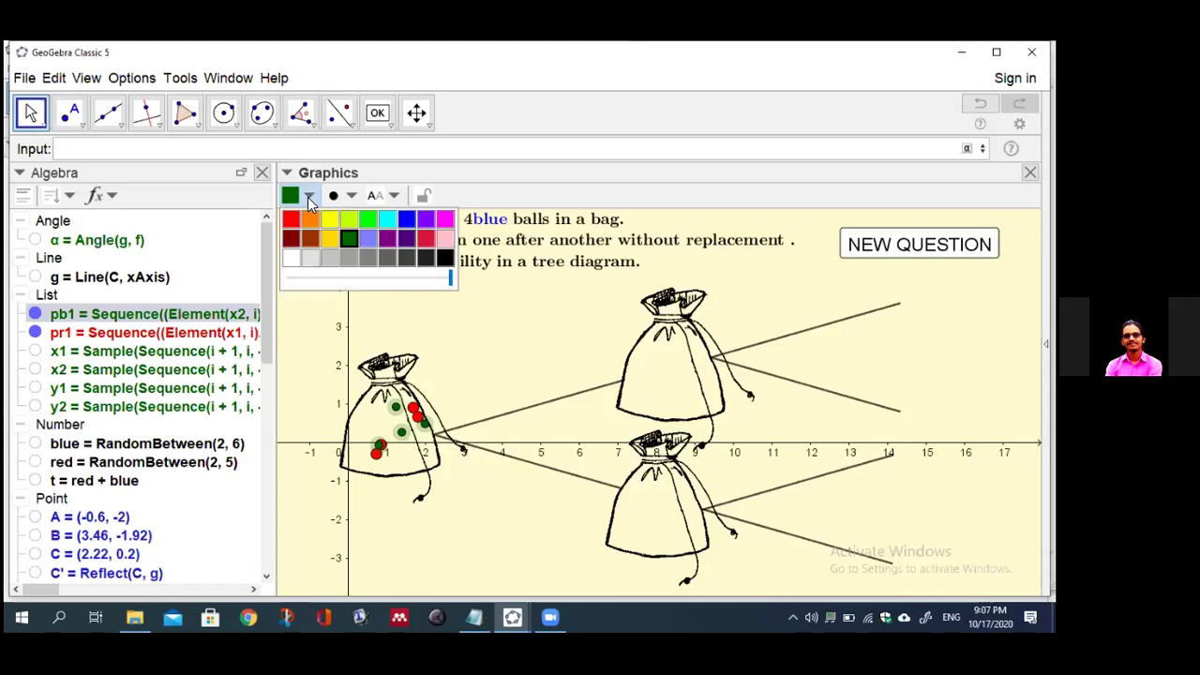
{"action": "left_click", "coordinate": [406, 221]}
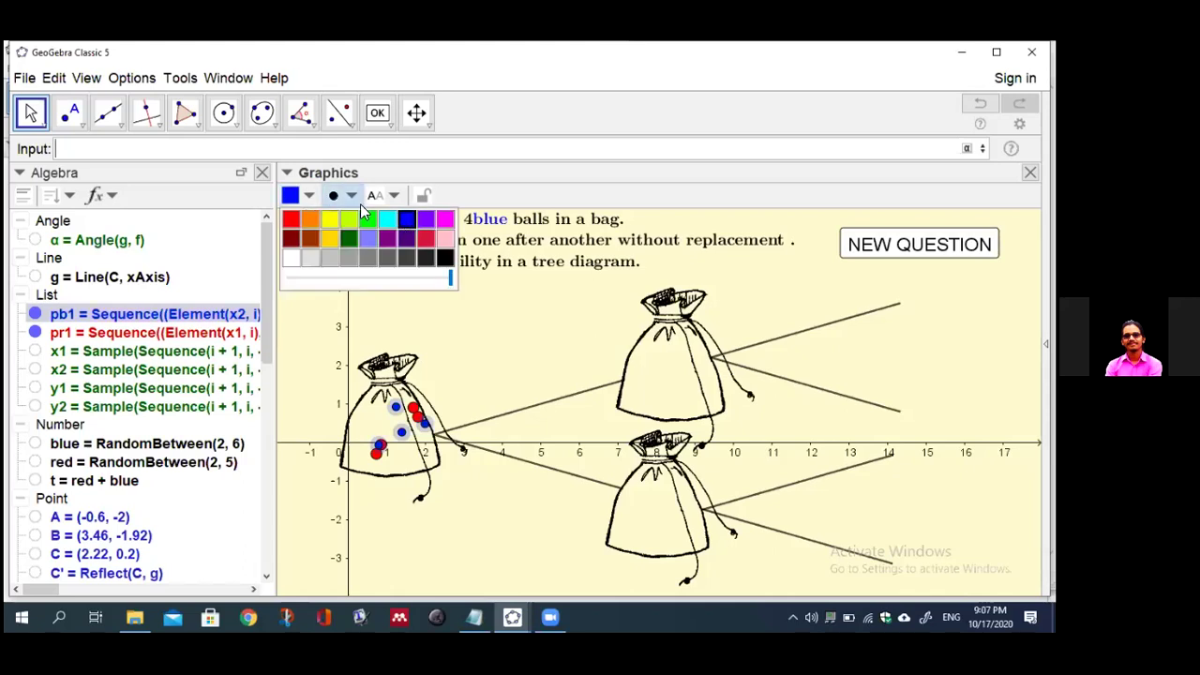
{"action": "left_click", "coordinate": [352, 196]}
{"action": "left_click", "coordinate": [409, 265]}
{"action": "left_click_drag", "start_coordinate": [410, 264], "coordinate": [418, 264]}
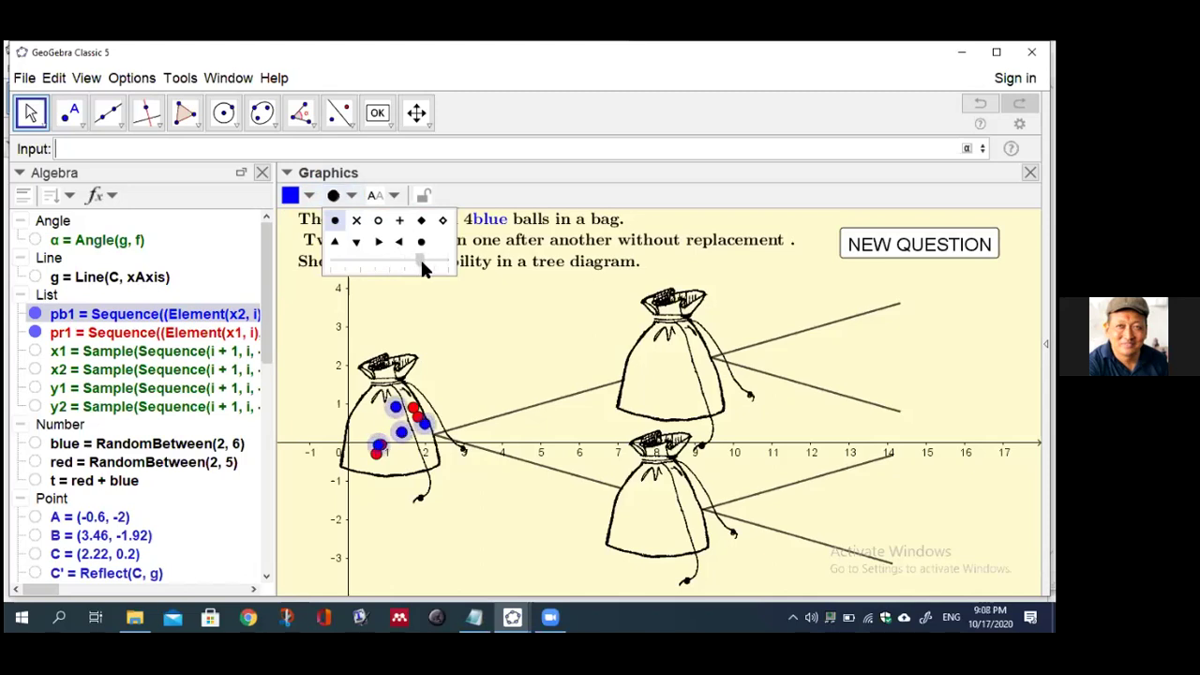
{"action": "left_click", "coordinate": [340, 287]}
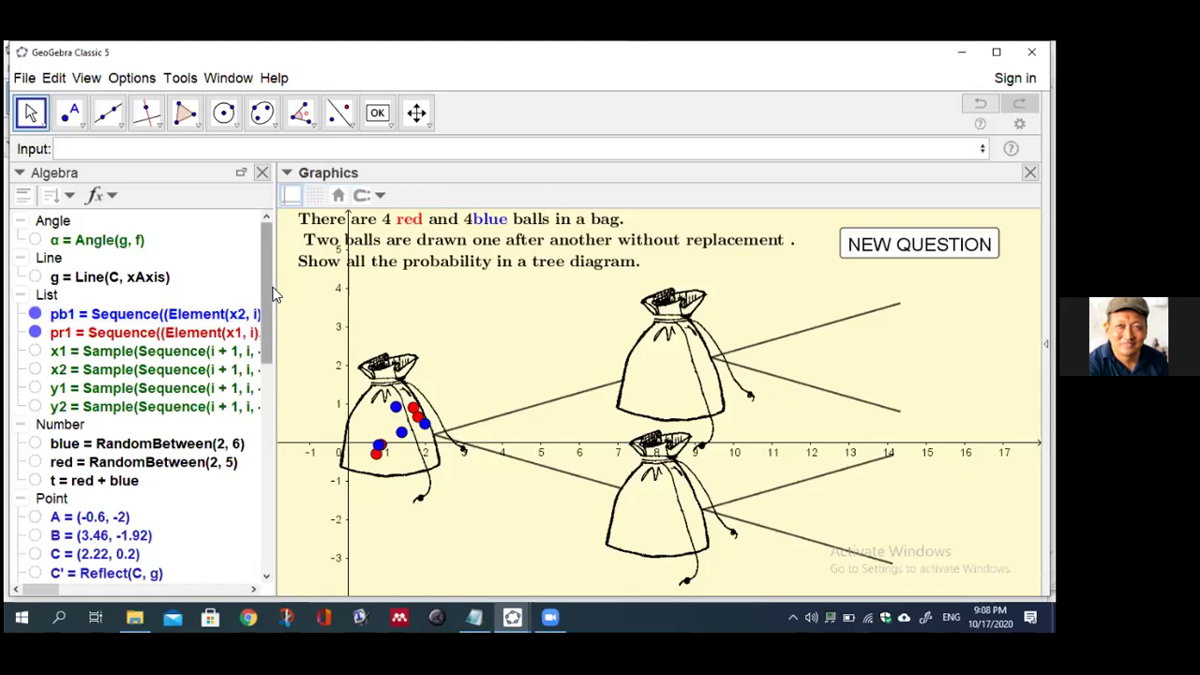
- Generate new questions to test how the red and blue balls are redistributed in the first bag
{"action": "left_click_drag", "start_coordinate": [274, 294], "coordinate": [283, 532]}
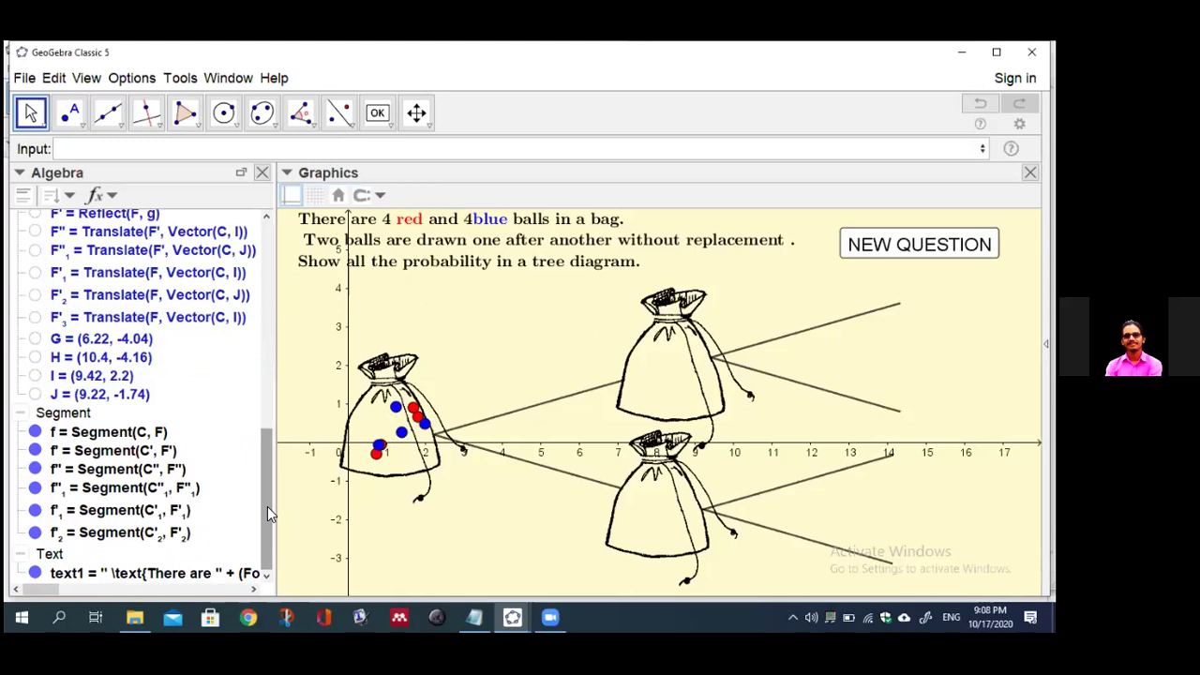
{"action": "left_click_drag", "start_coordinate": [267, 506], "coordinate": [287, 491]}
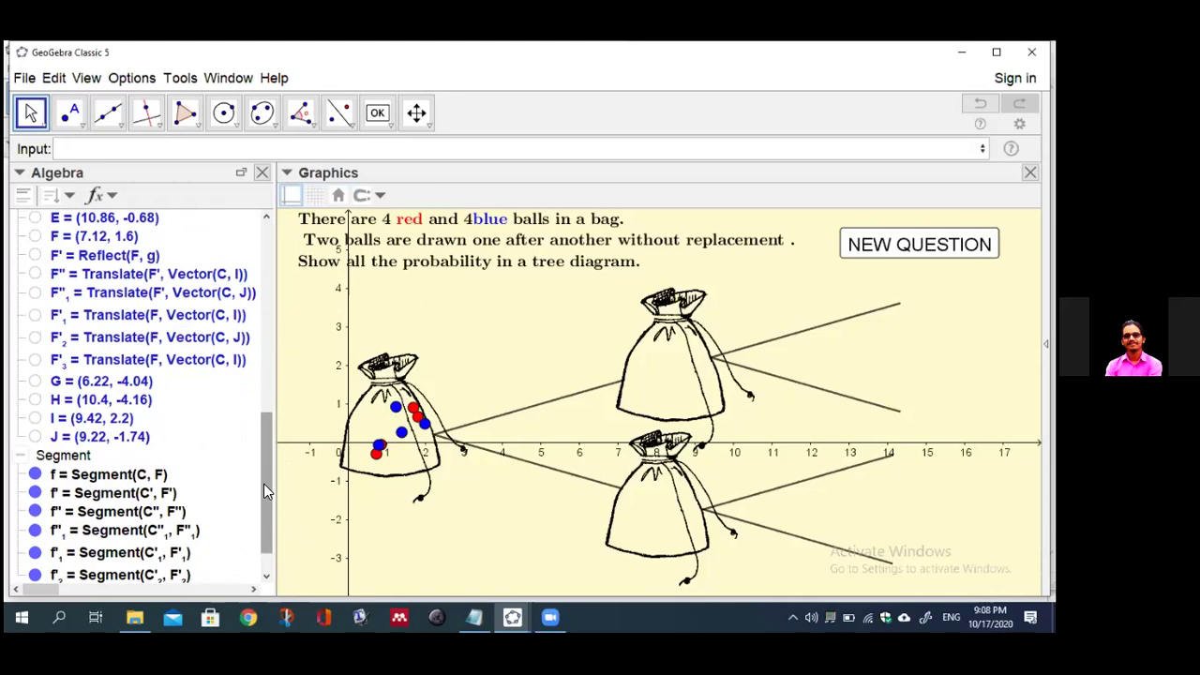
{"action": "mouse_move", "coordinate": [264, 484]}
{"action": "left_mouse_down"}
{"action": "mouse_move", "coordinate": [265, 500]}
{"action": "mouse_move", "coordinate": [269, 471]}
{"action": "left_mouse_up"}
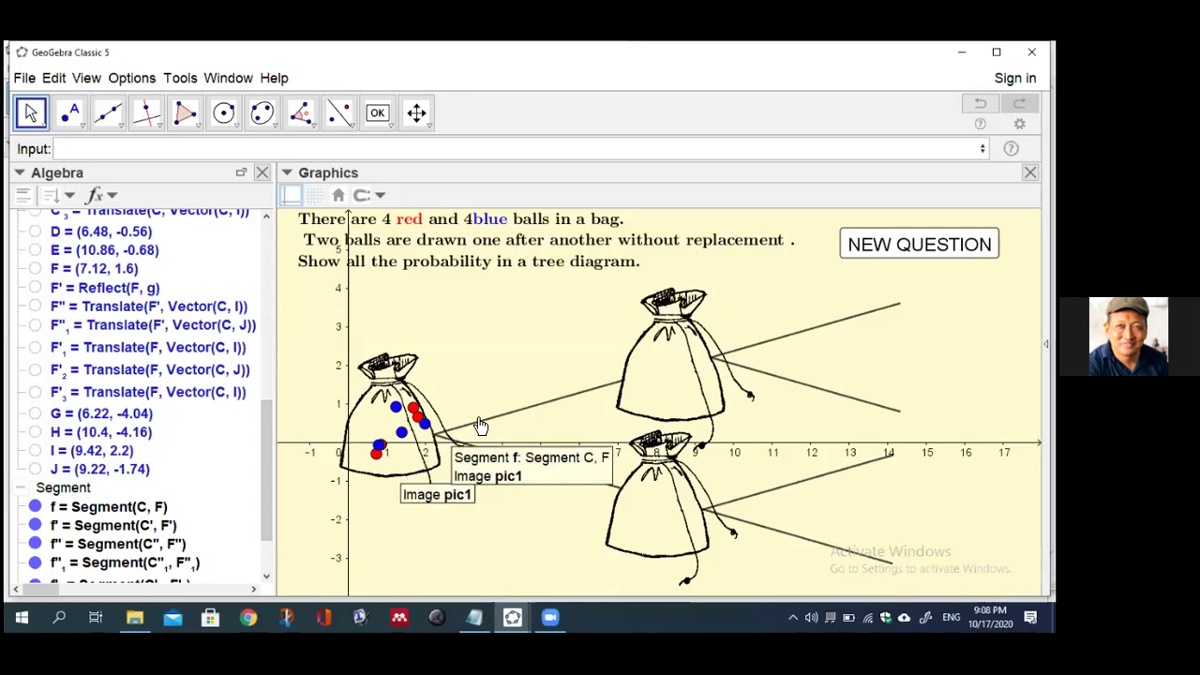
{"action": "left_click", "coordinate": [877, 241]}
{"action": "left_click", "coordinate": [877, 242]}
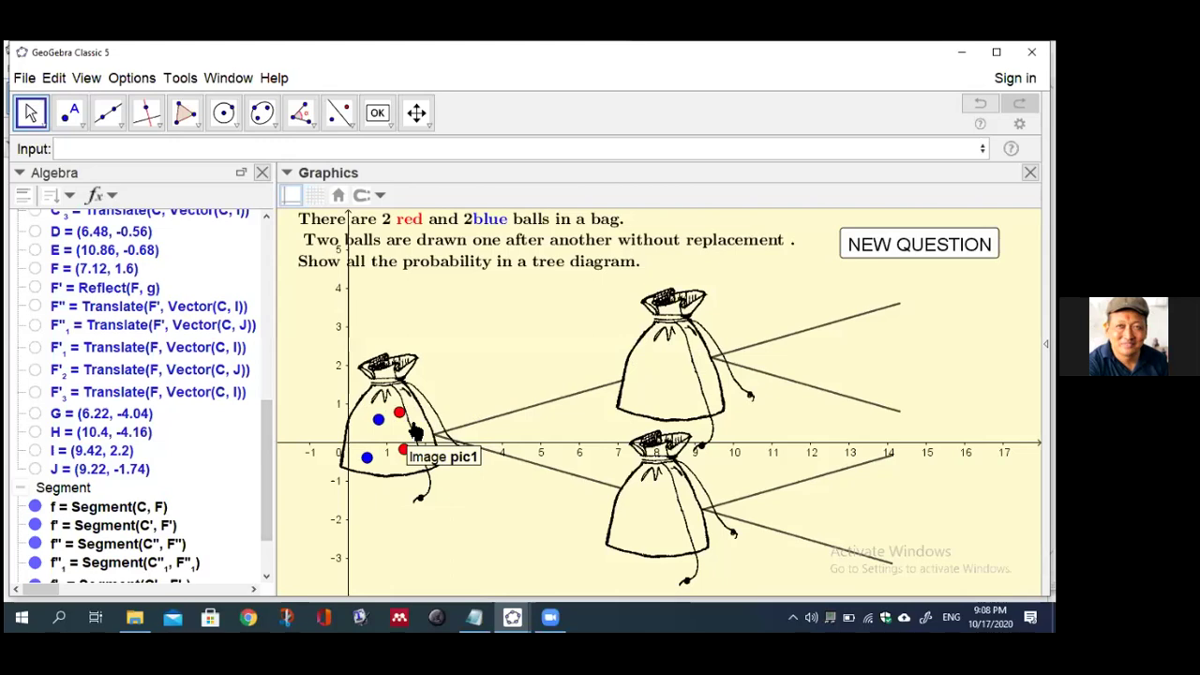
{"action": "left_click", "coordinate": [518, 414]}
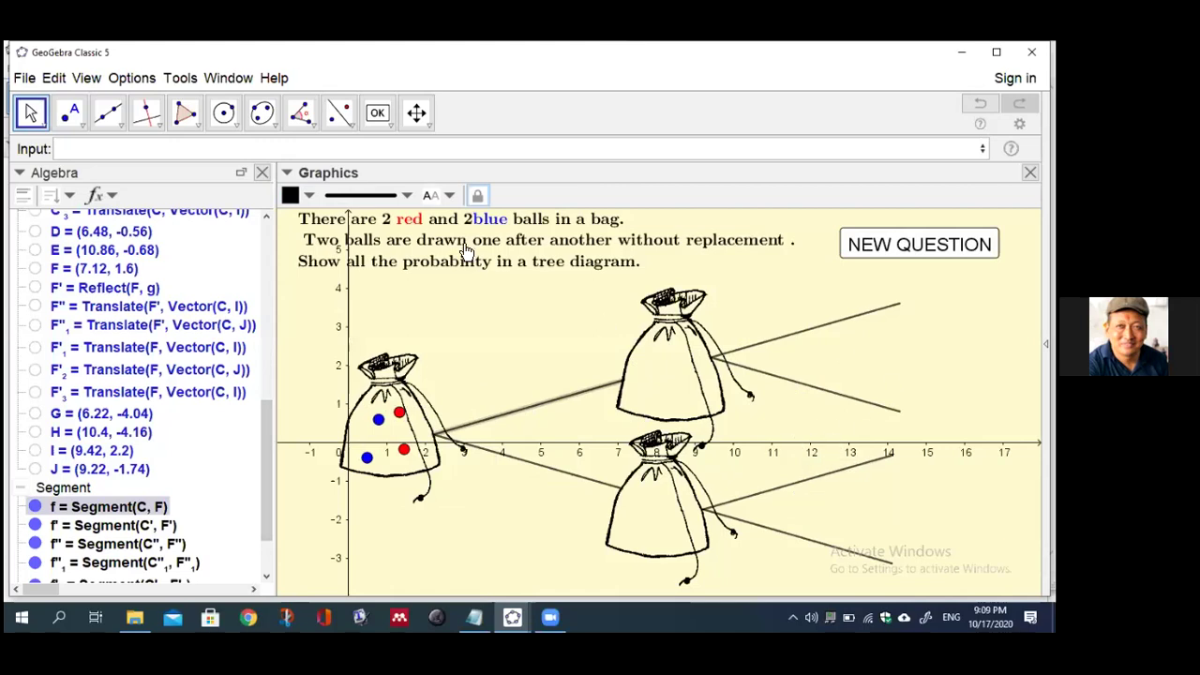
- Start a LaTeX text between the two upper second-draw branches, reading P_1(\red{RED})=
{"action": "left_click", "coordinate": [378, 115]}
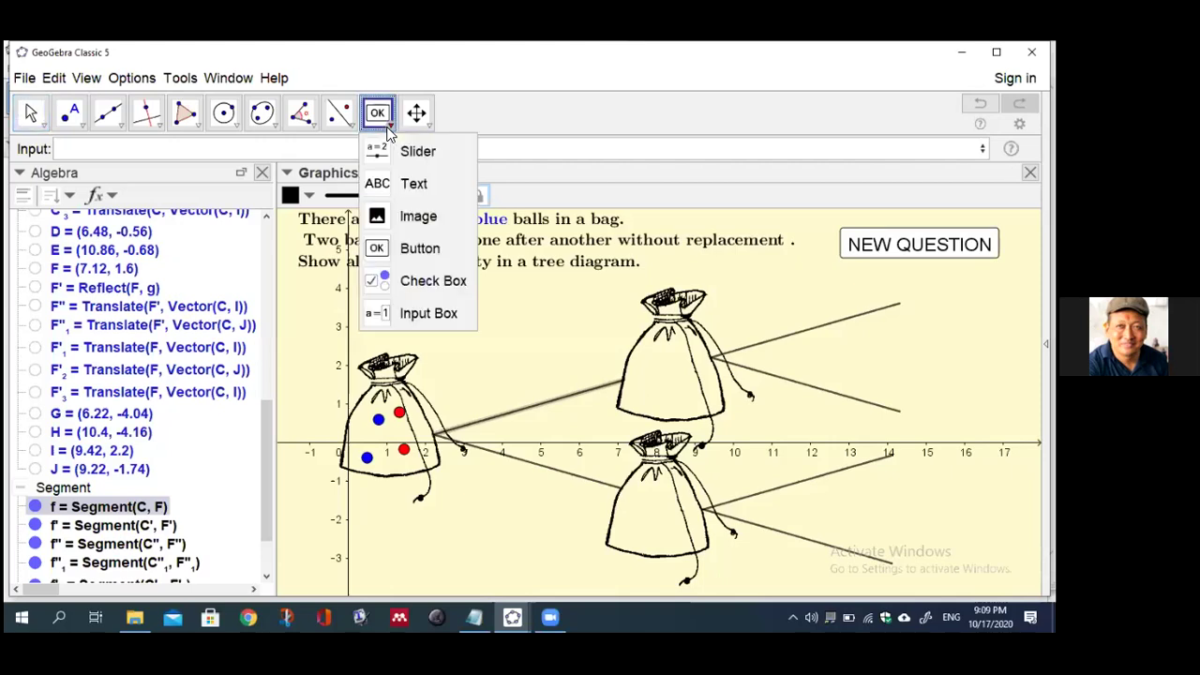
{"action": "left_click", "coordinate": [414, 183]}
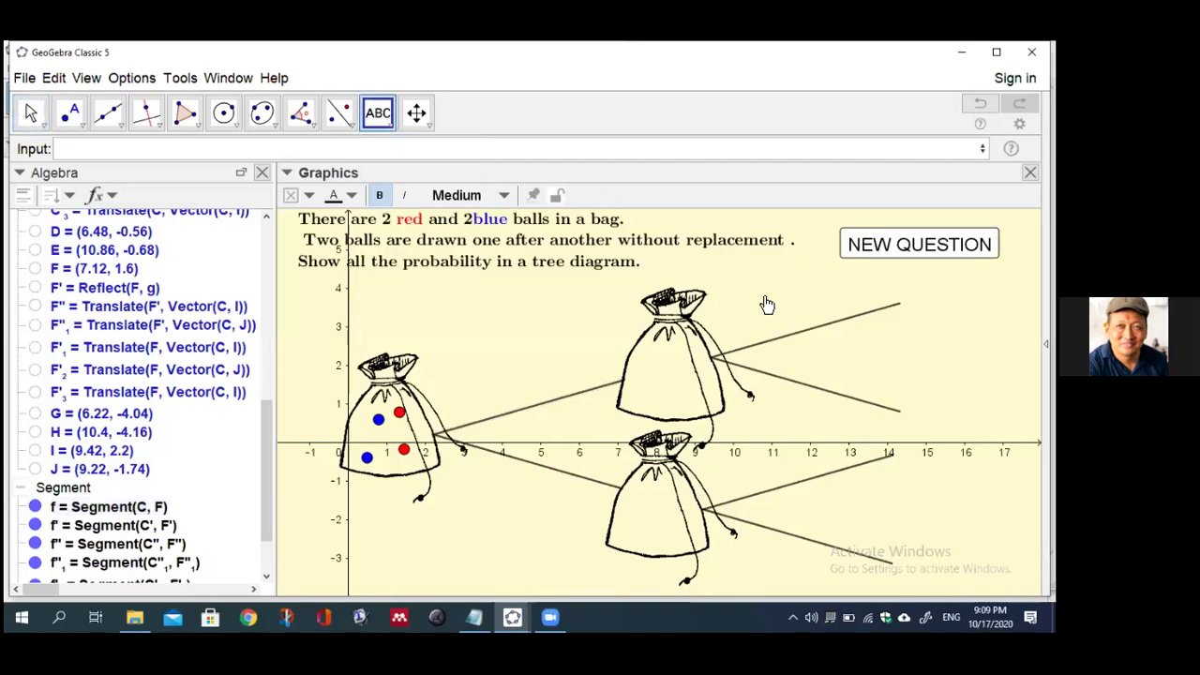
{"action": "left_click", "coordinate": [872, 351]}
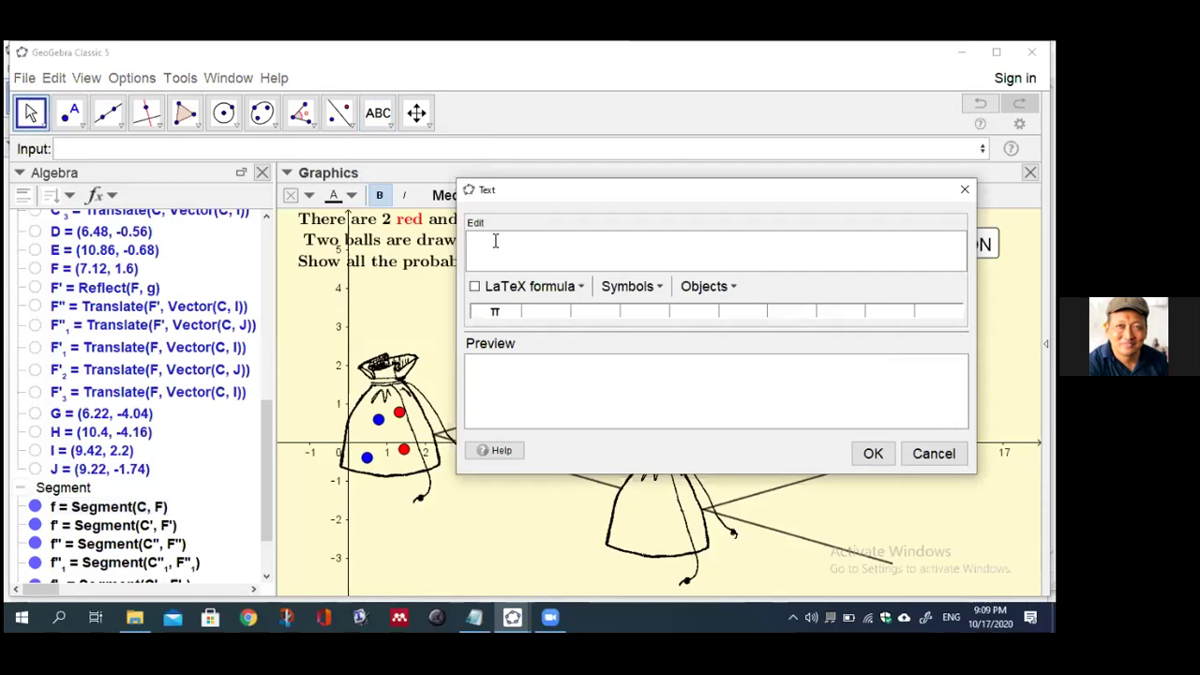
{"action": "type", "text": "P_1(\\red{RED})"}
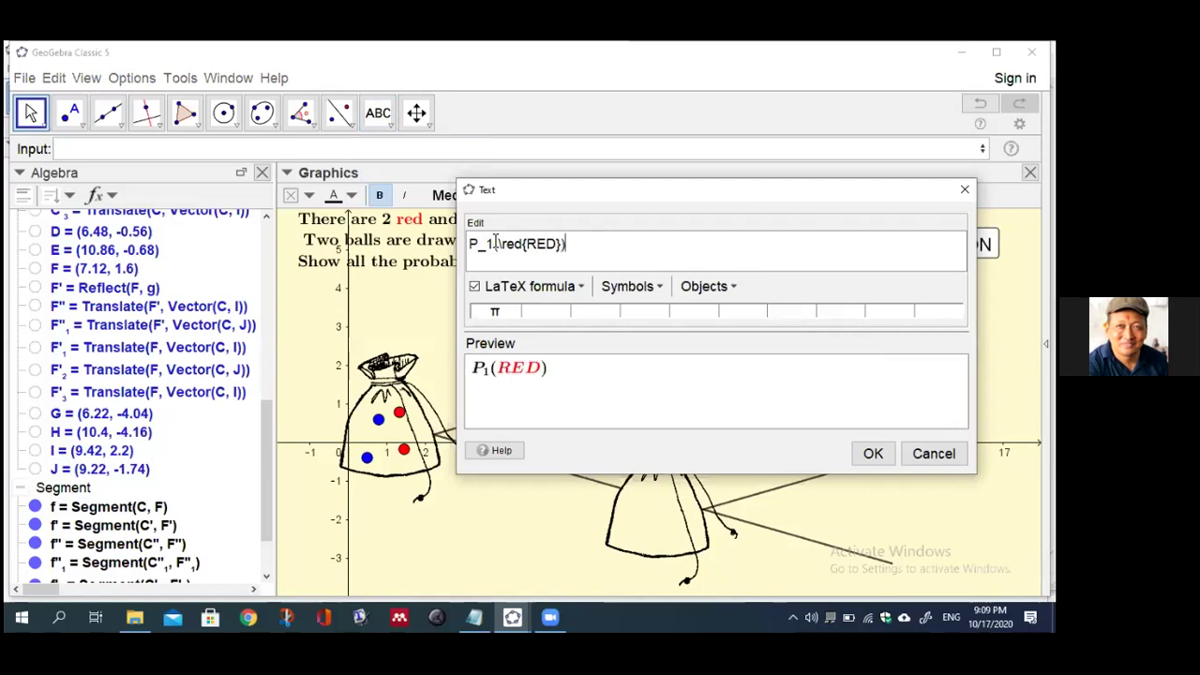
{"action": "type", "text": "="}
- Append a LaTeX fraction to the P_1(\red{RED})= text and use the number red as its numerator
{"action": "left_click", "coordinate": [581, 289]}
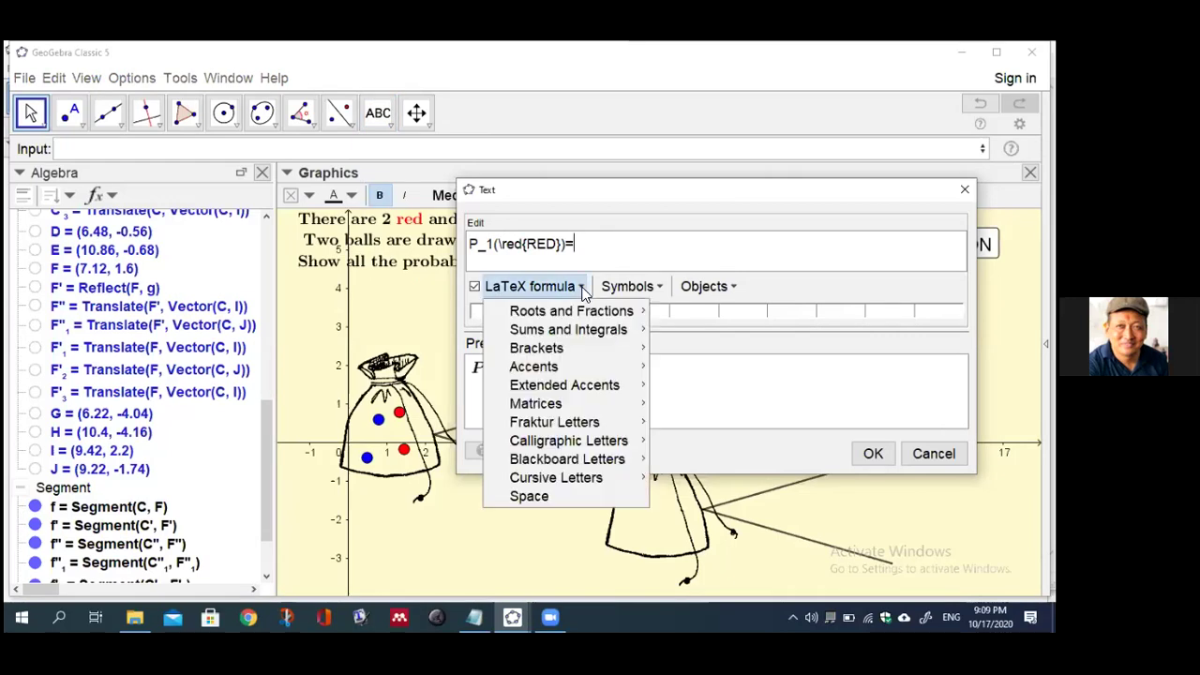
{"action": "mouse_move", "coordinate": [595, 313]}
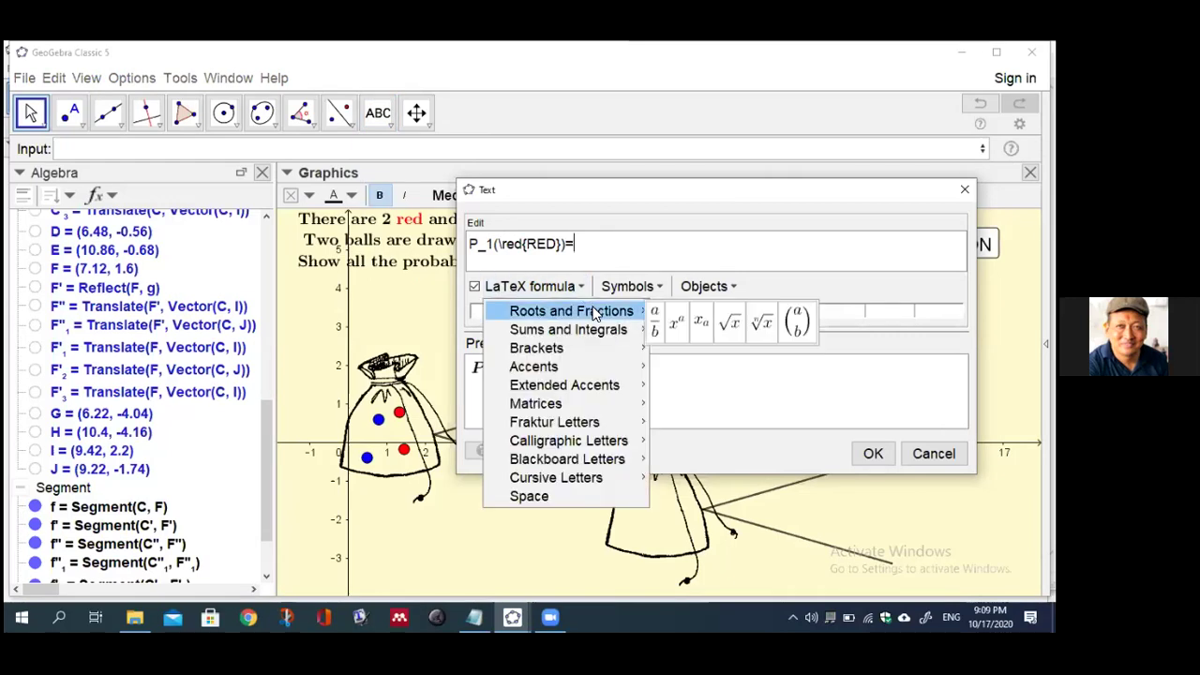
{"action": "left_click", "coordinate": [655, 322]}
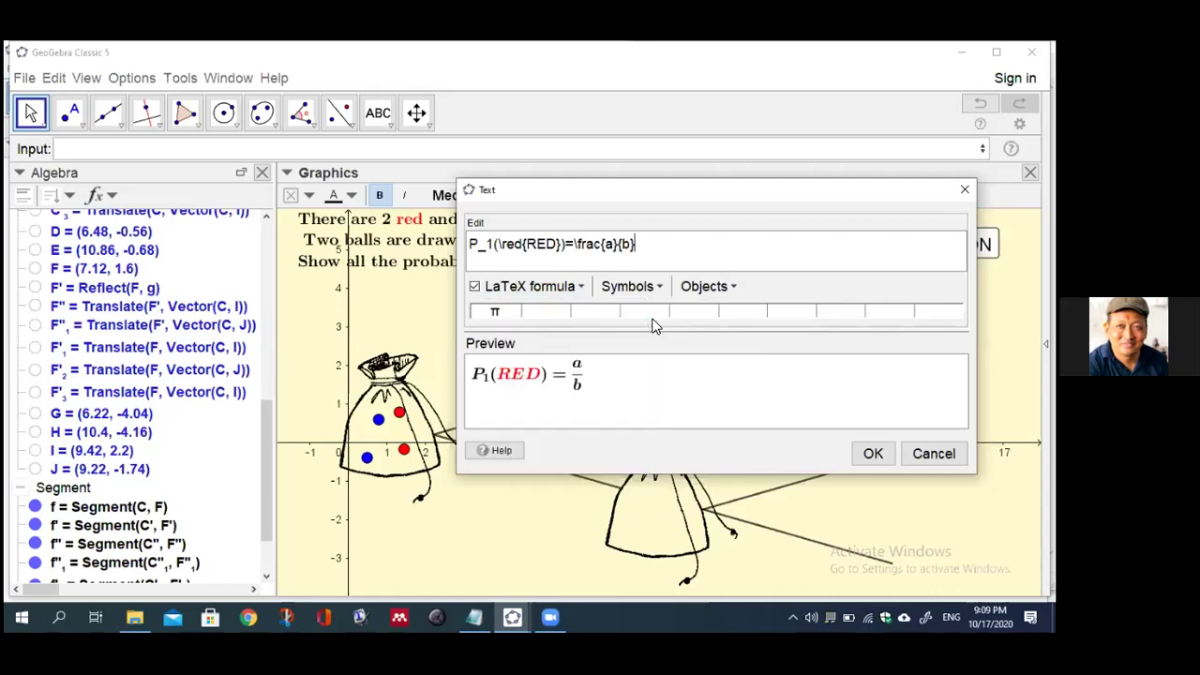
{"action": "left_click", "coordinate": [614, 245]}
{"action": "key", "text": "BackSpace"}
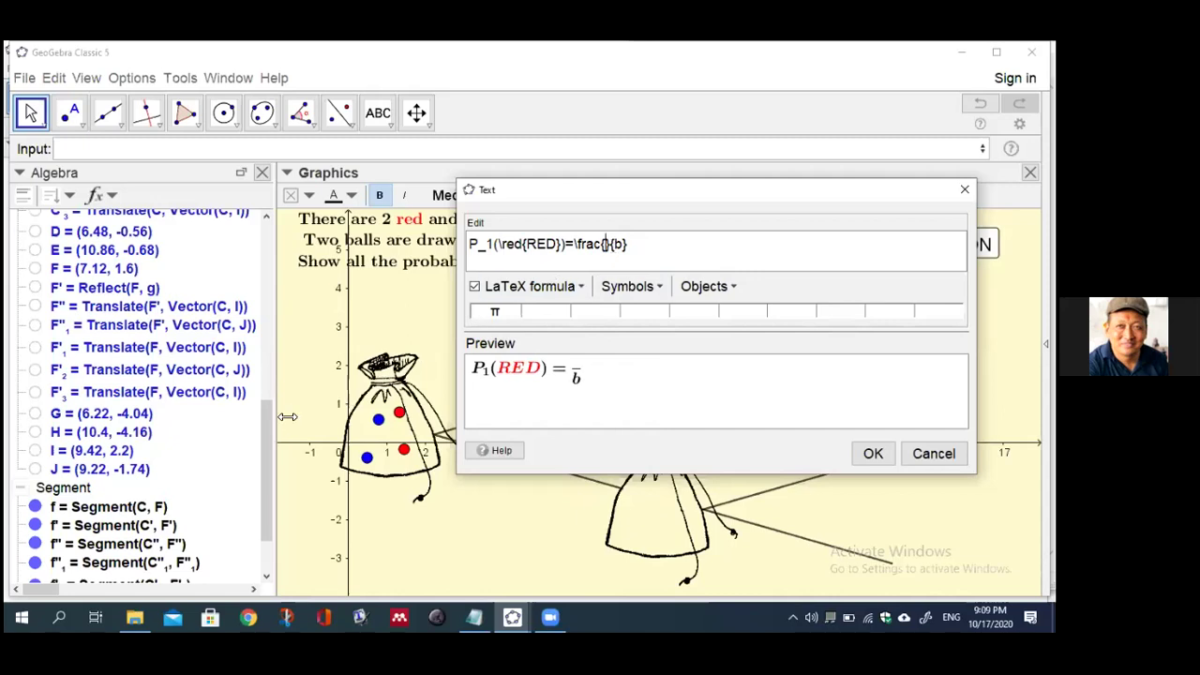
{"action": "left_click_drag", "start_coordinate": [275, 417], "coordinate": [278, 372]}
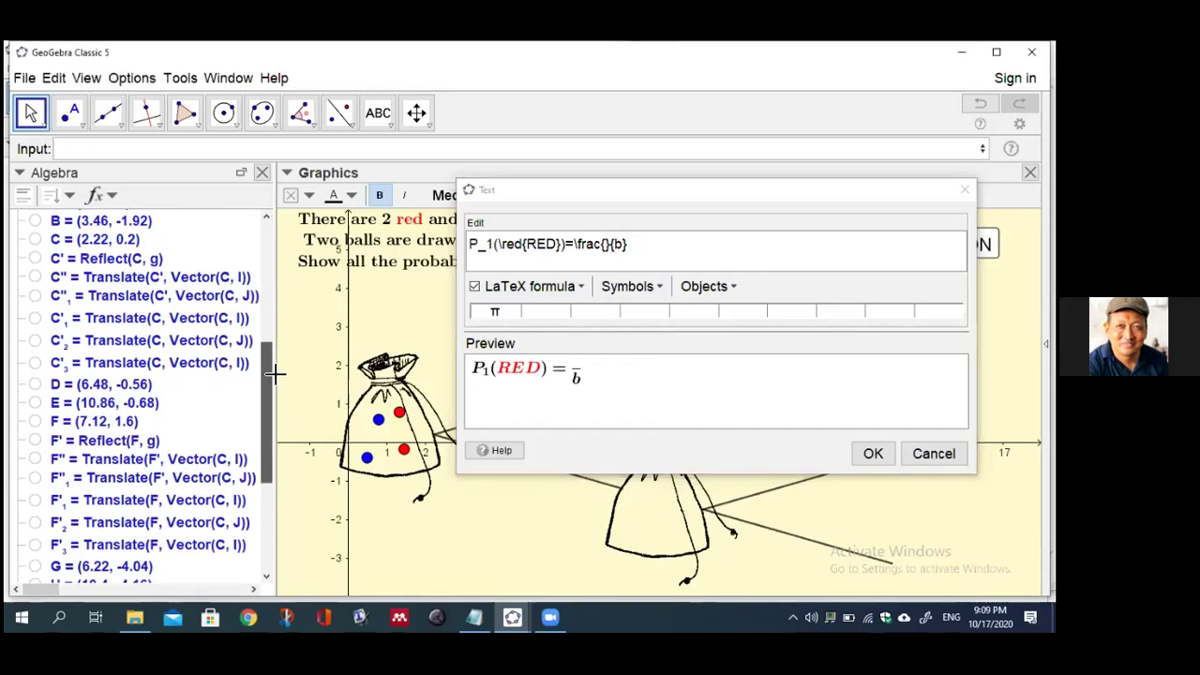
{"action": "scroll", "coordinate": [272, 372], "scroll_direction": "up", "scroll_amount": 5}
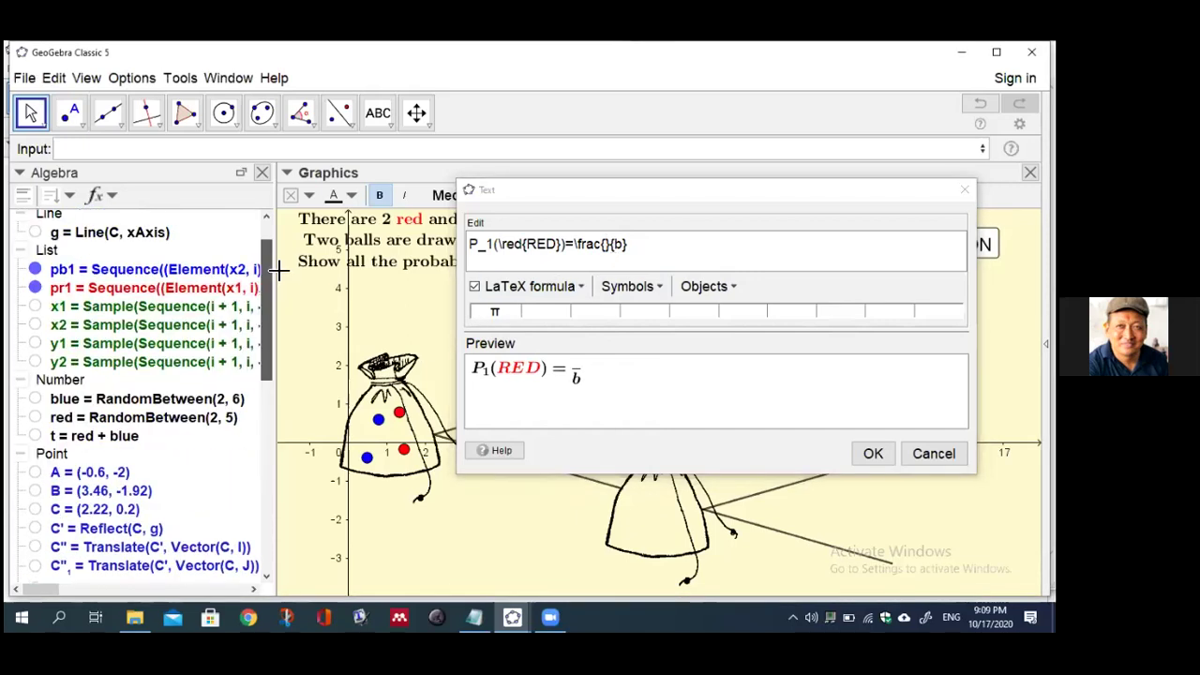
{"action": "left_click", "coordinate": [113, 421]}
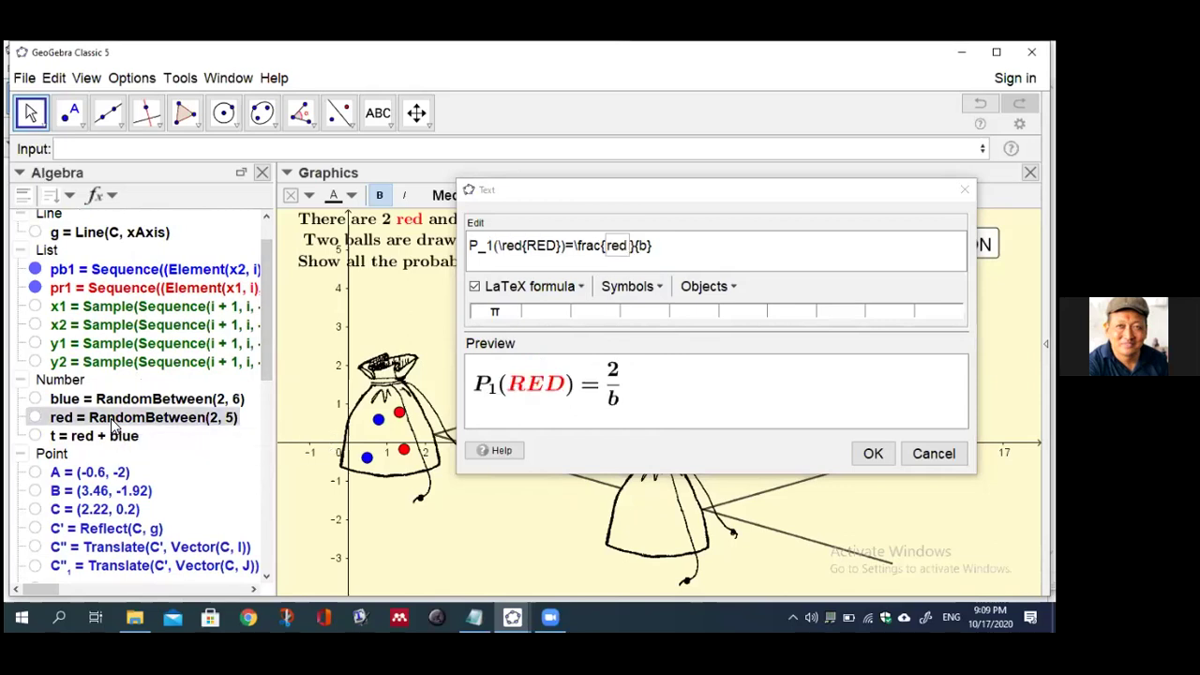
- Use the total t as the fraction's denominator and create the P_1(RED) label
{"action": "left_click", "coordinate": [643, 242]}
{"action": "key", "text": "BackSpace"}
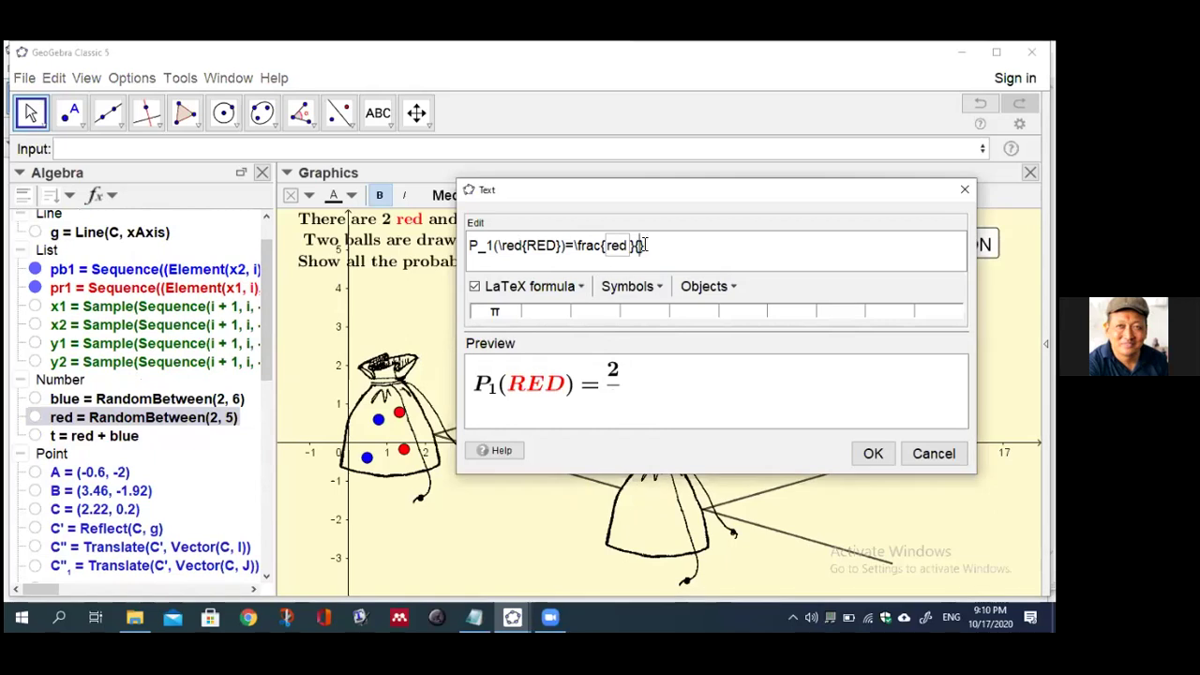
{"action": "left_click", "coordinate": [113, 437]}
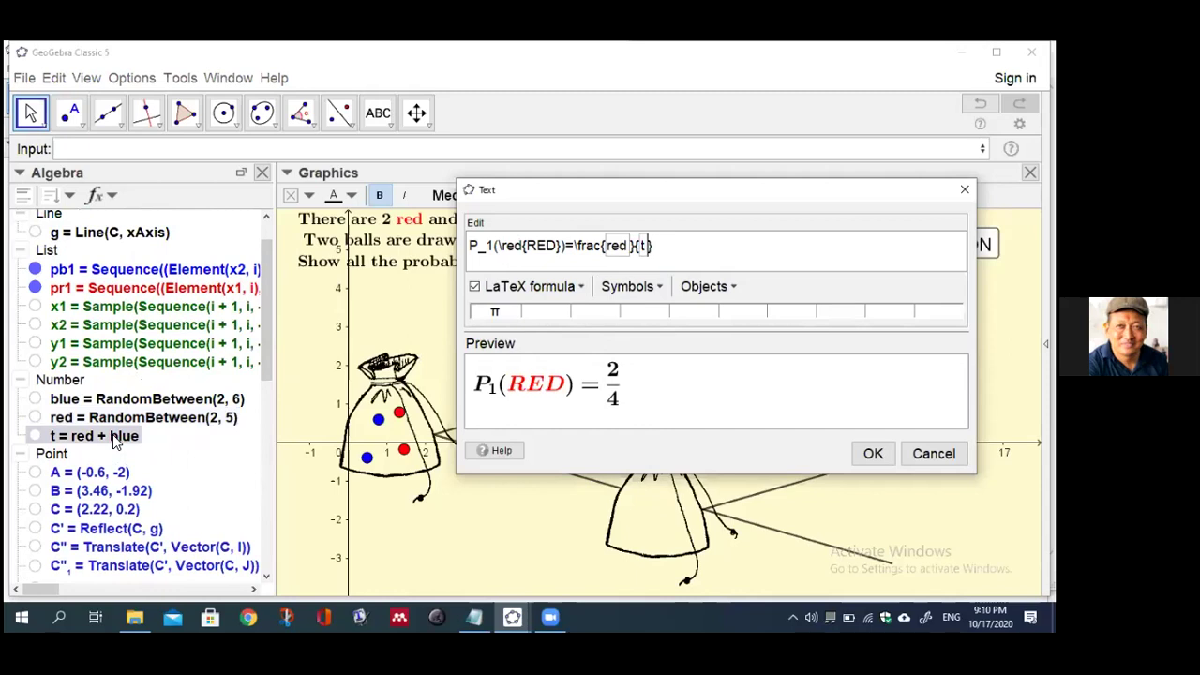
{"action": "left_click", "coordinate": [872, 454]}
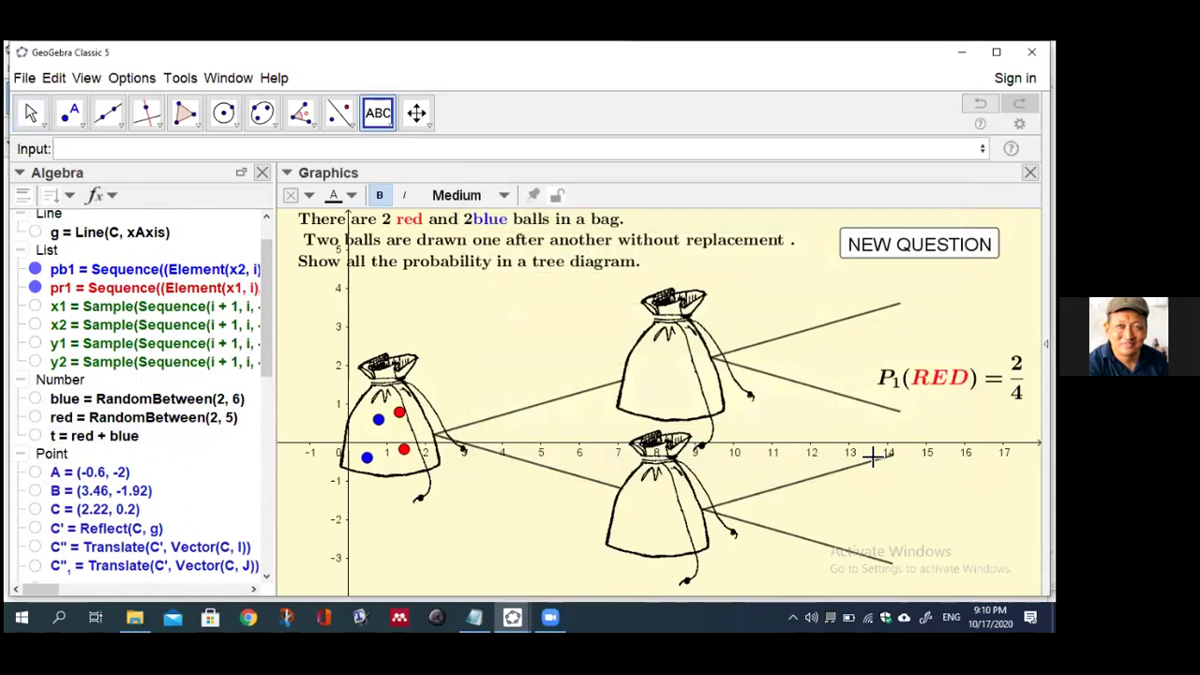
{"action": "left_click", "coordinate": [905, 421]}
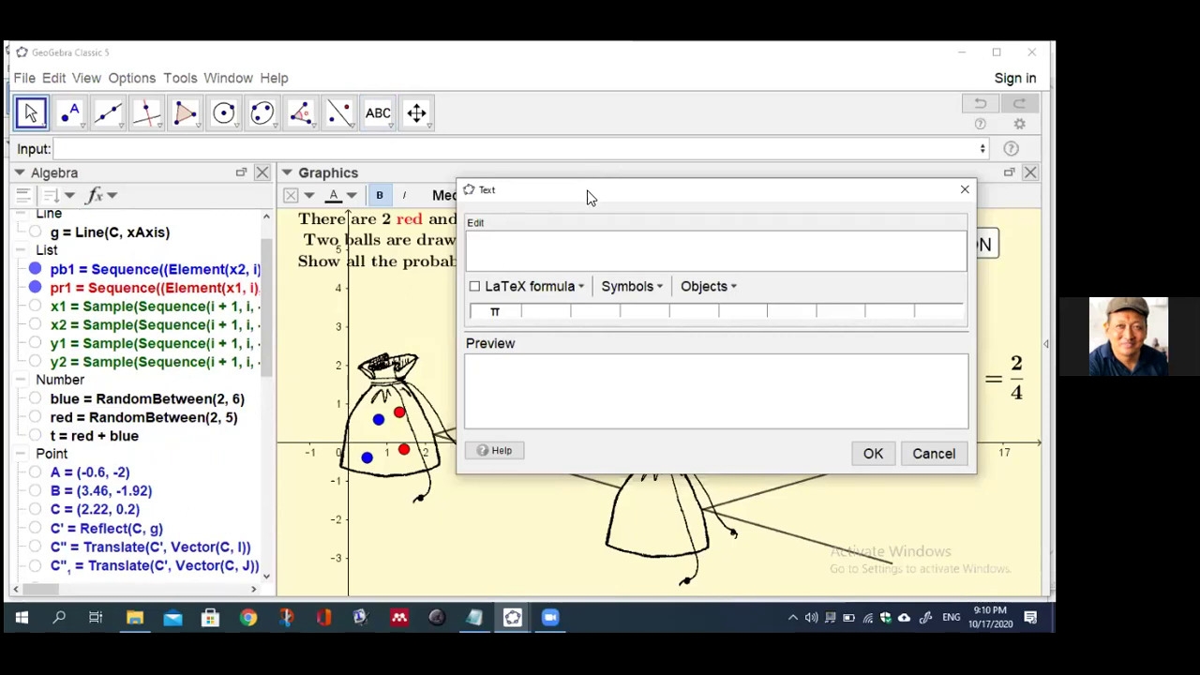
{"action": "left_click_drag", "start_coordinate": [589, 196], "coordinate": [587, 189]}
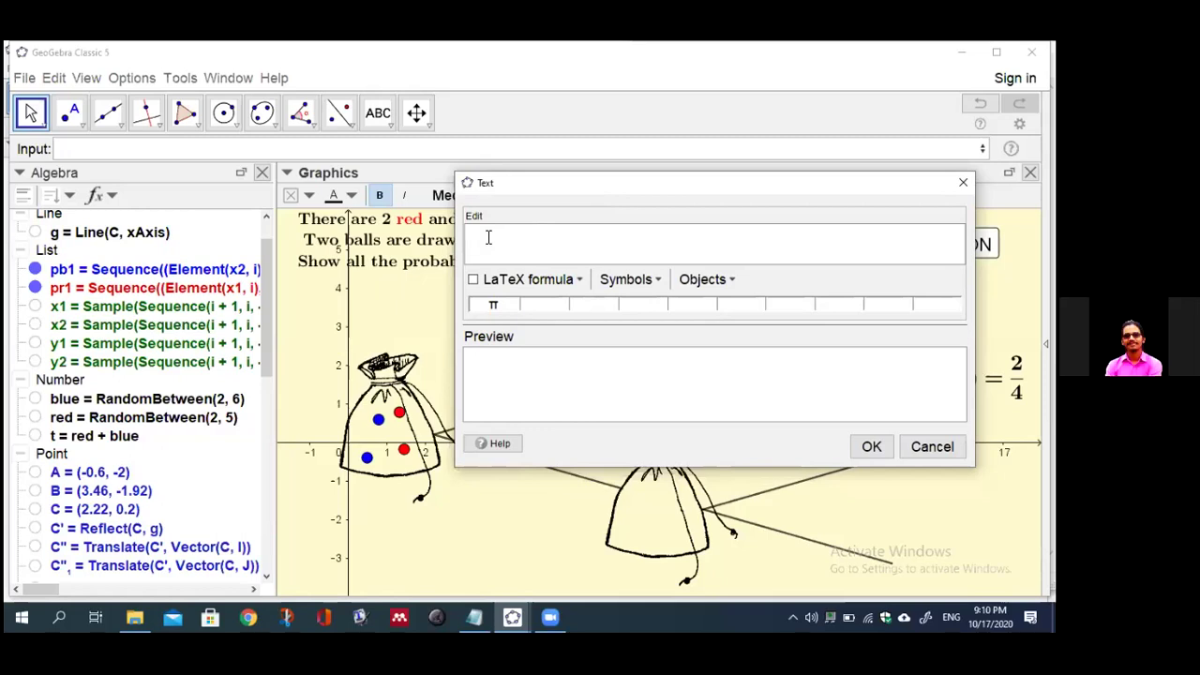
{"action": "left_click", "coordinate": [963, 182]}
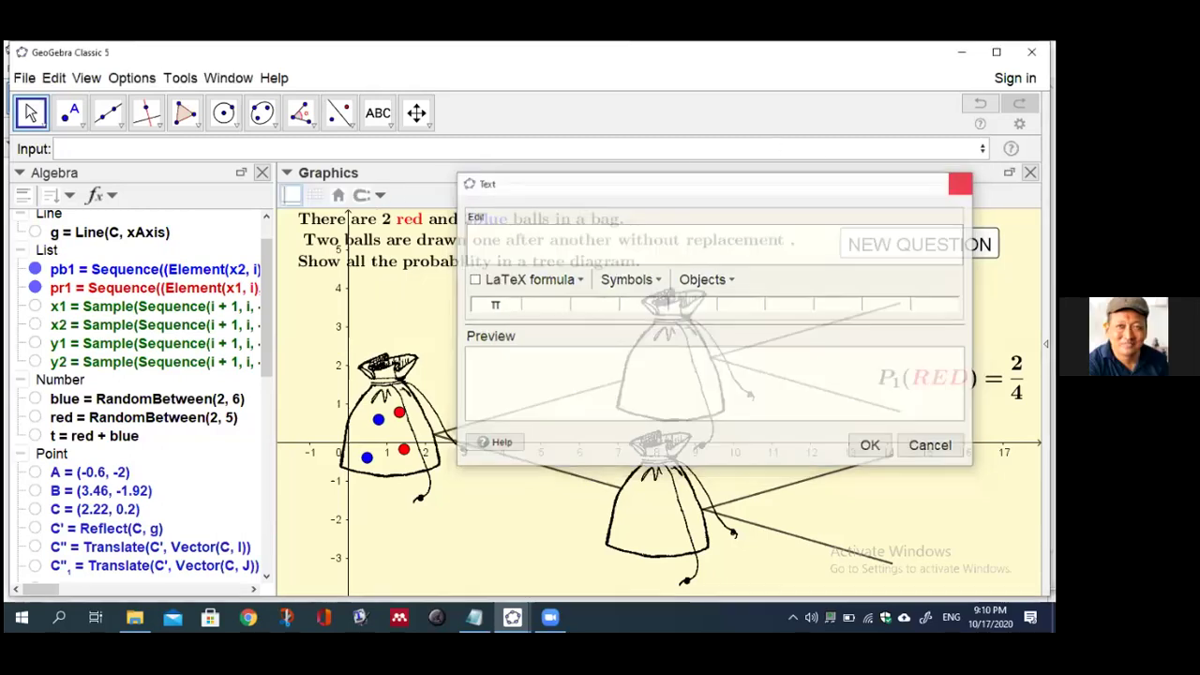
- Reopen the P_1(RED) label to review its LaTeX formula, leaving it as is
{"action": "left_click", "coordinate": [950, 377]}
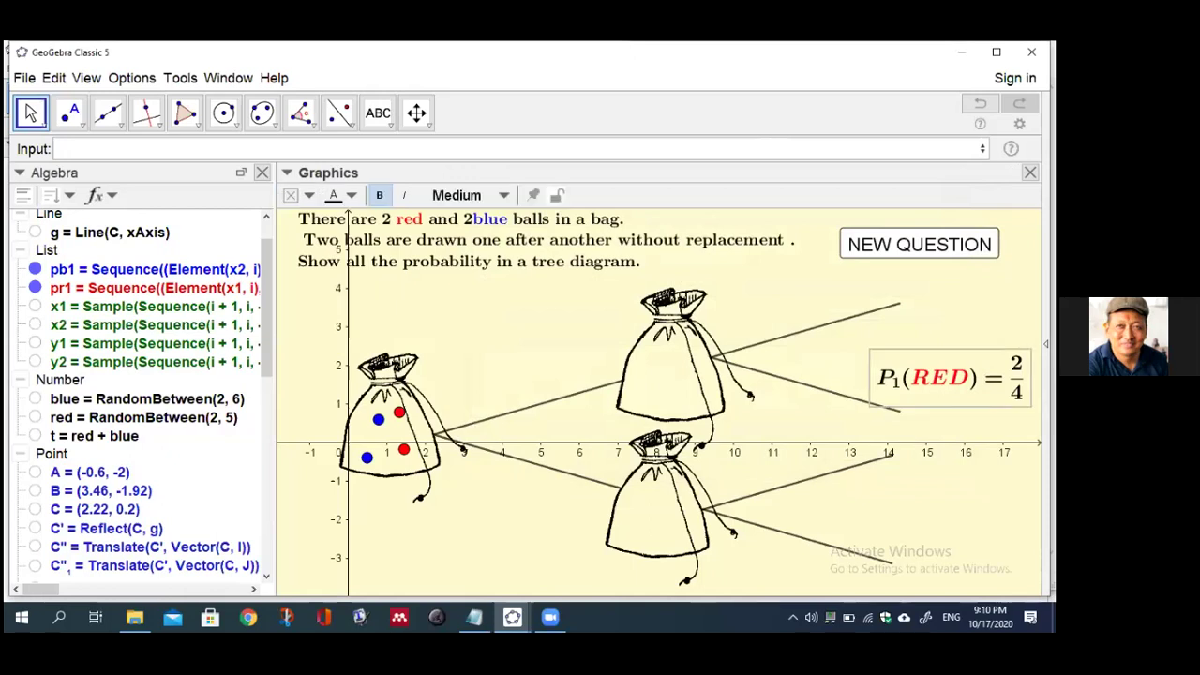
{"action": "double_click", "coordinate": [952, 385]}
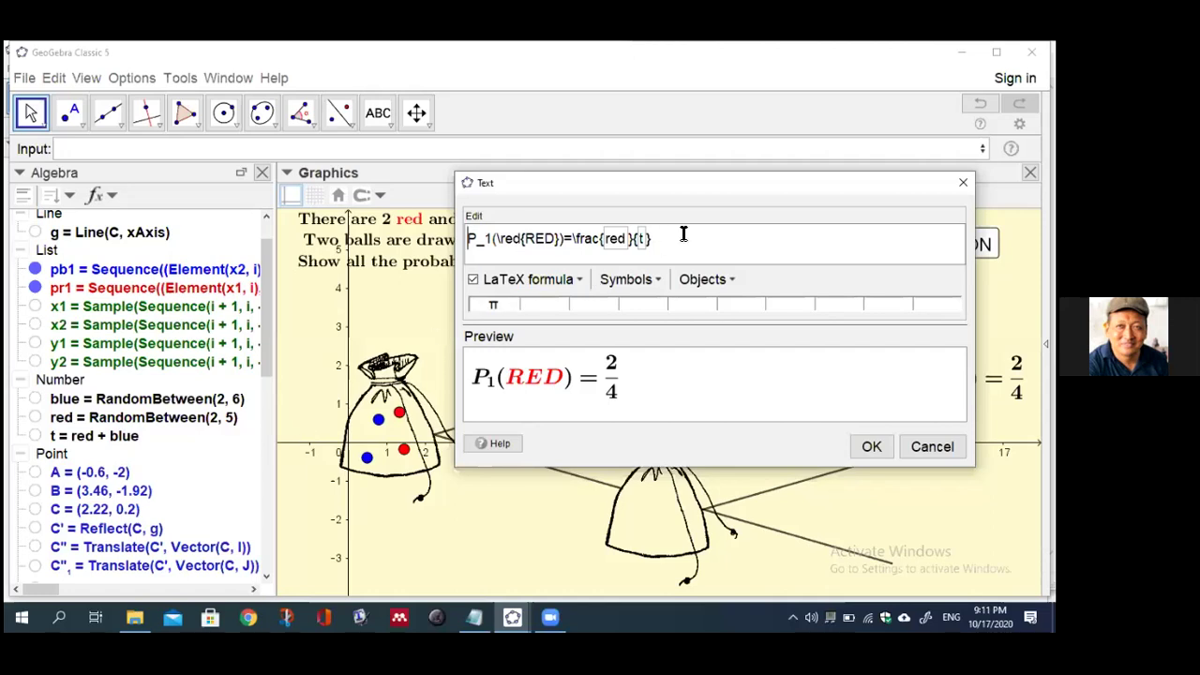
{"action": "left_click", "coordinate": [872, 448]}
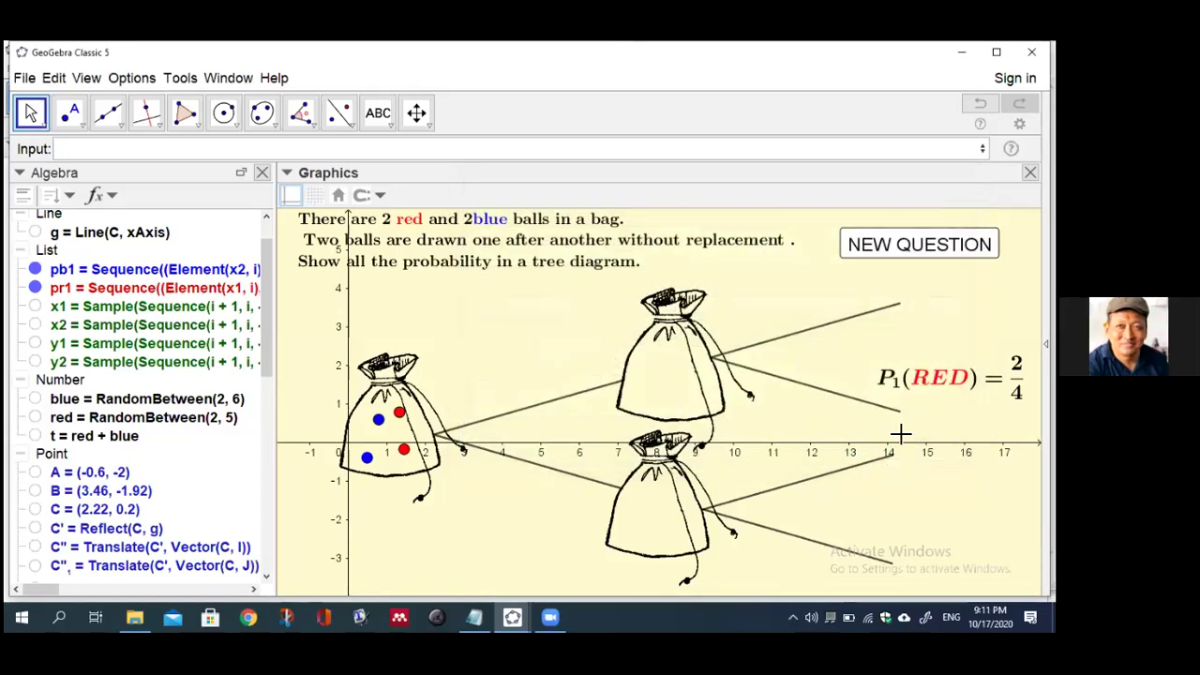
- Start a second text as a LaTeX formula reading P_1(\blue{BLUE})=
{"action": "left_click", "coordinate": [378, 113]}
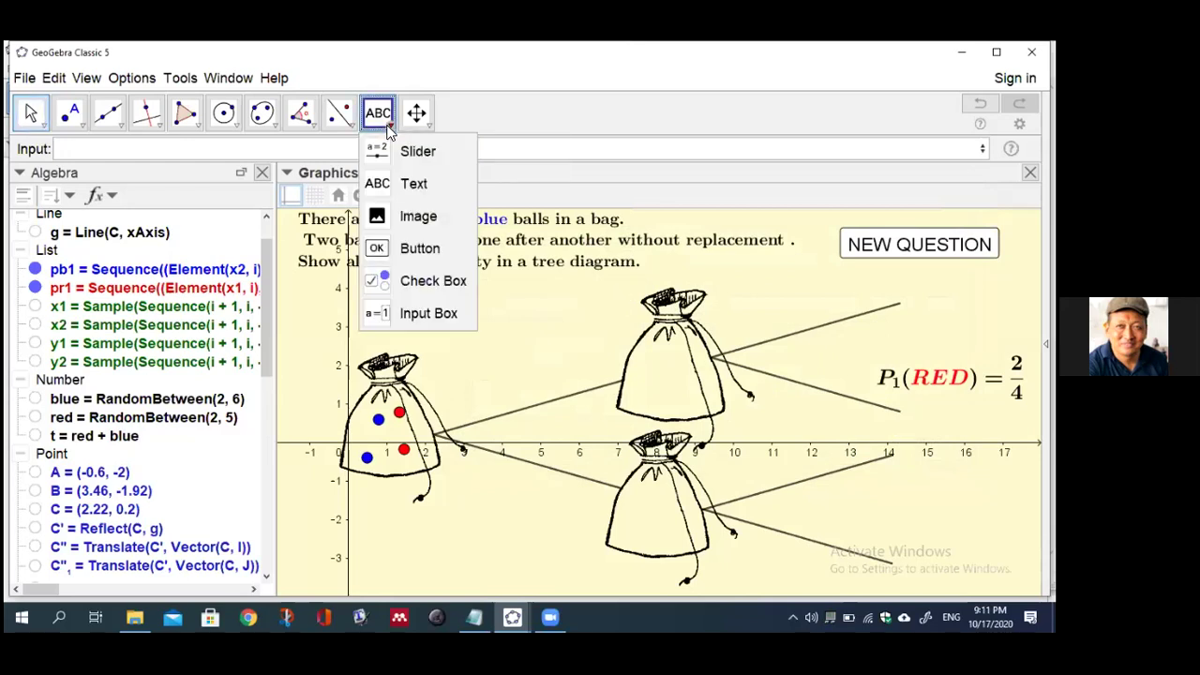
{"action": "left_click", "coordinate": [387, 188]}
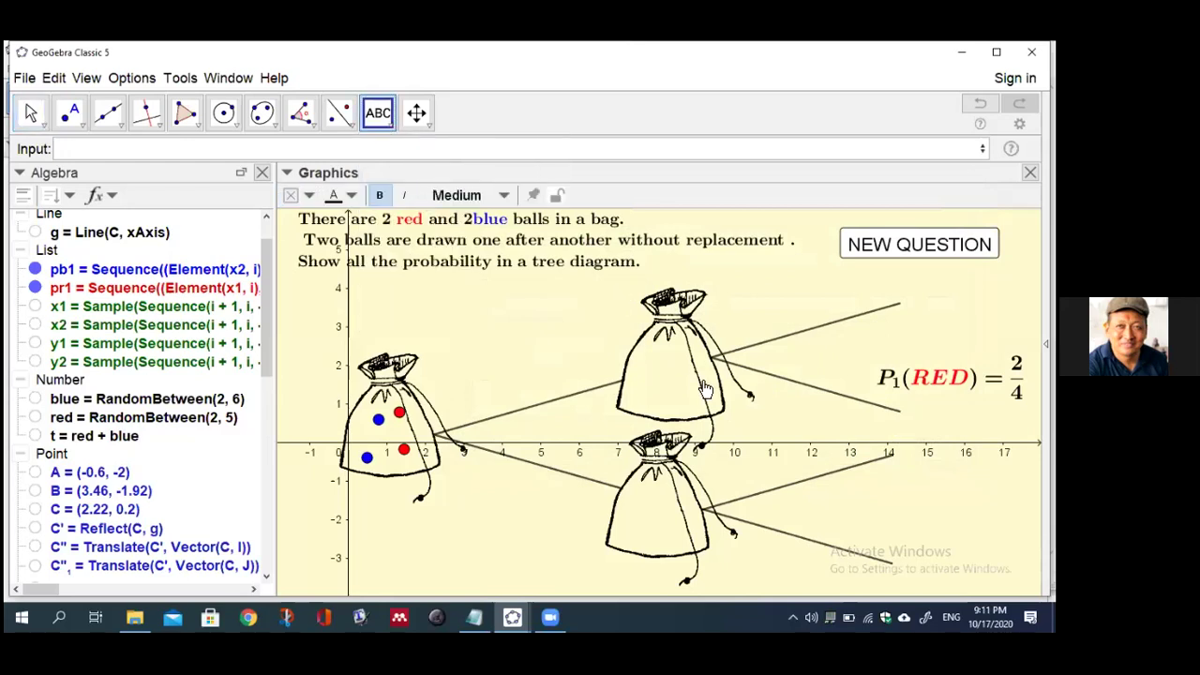
{"action": "left_click", "coordinate": [705, 389]}
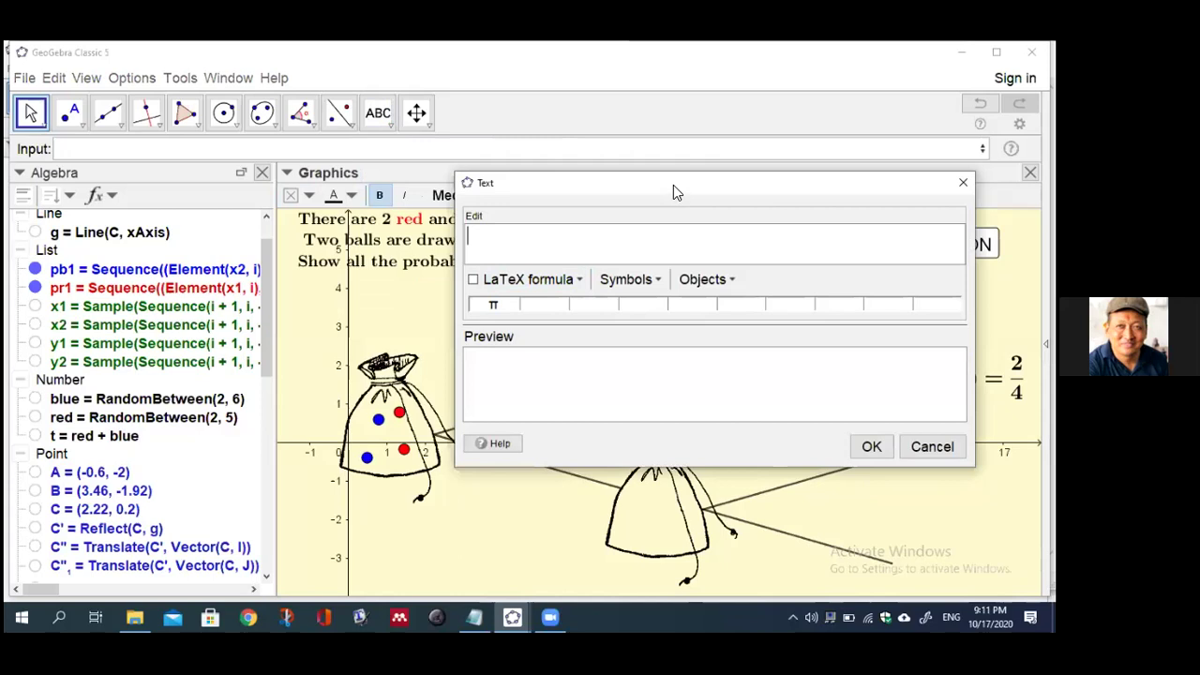
{"action": "left_click_drag", "start_coordinate": [625, 188], "coordinate": [575, 185]}
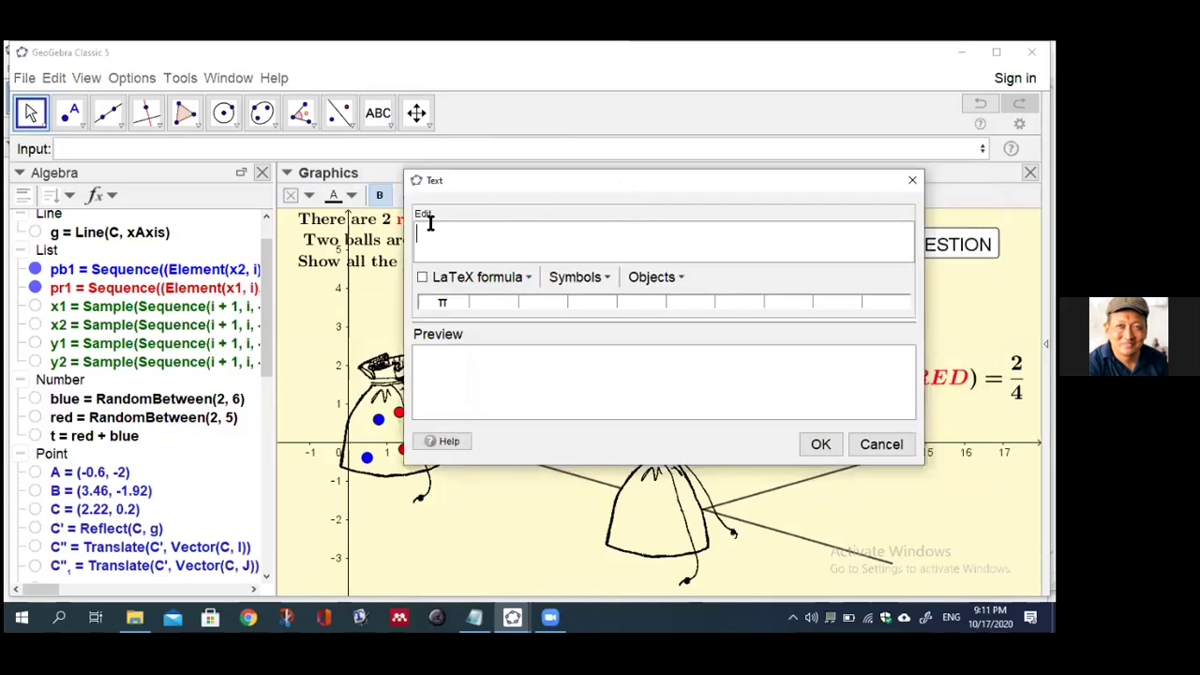
{"action": "type", "text": "P_1"}
{"action": "type", "text": "("}
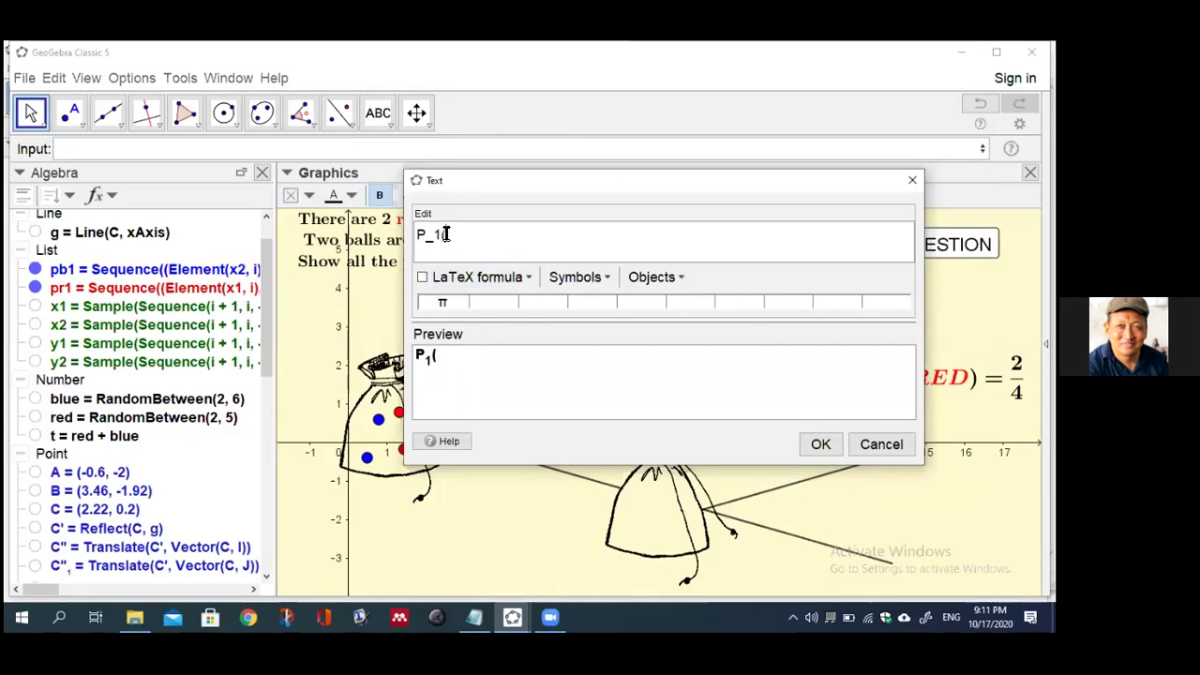
{"action": "type", "text": "\\"}
{"action": "type", "text": "b"}
{"action": "type", "text": "lue"}
{"action": "type", "text": "("}
{"action": "type", "text": "BLUE"}
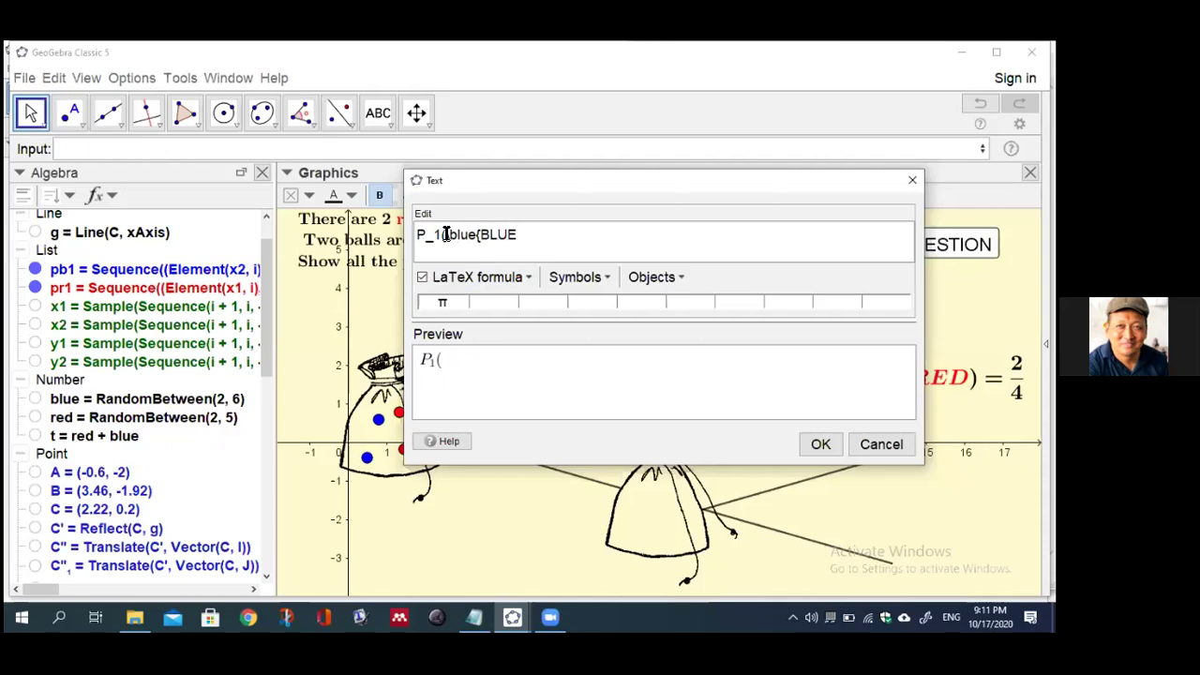
{"action": "type", "text": "}"}
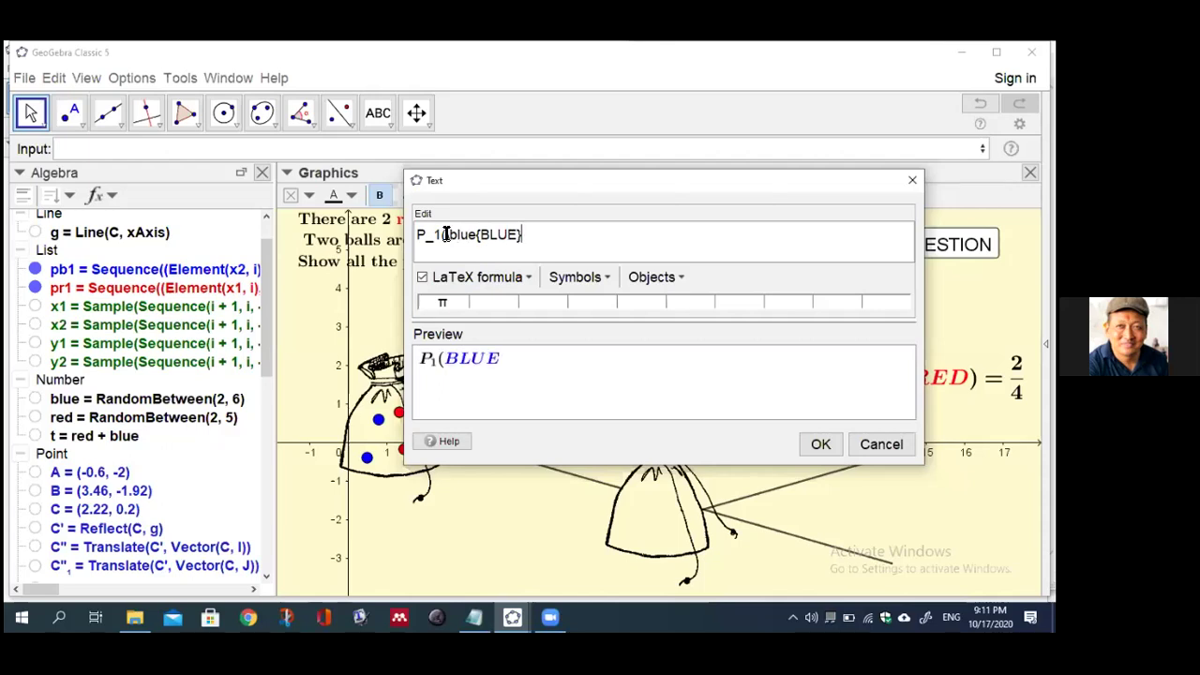
{"action": "type", "text": ")="}
- Append a LaTeX fraction to the P_1(\blue{BLUE})= text and use the number blue as its numerator
{"action": "left_click", "coordinate": [529, 280]}
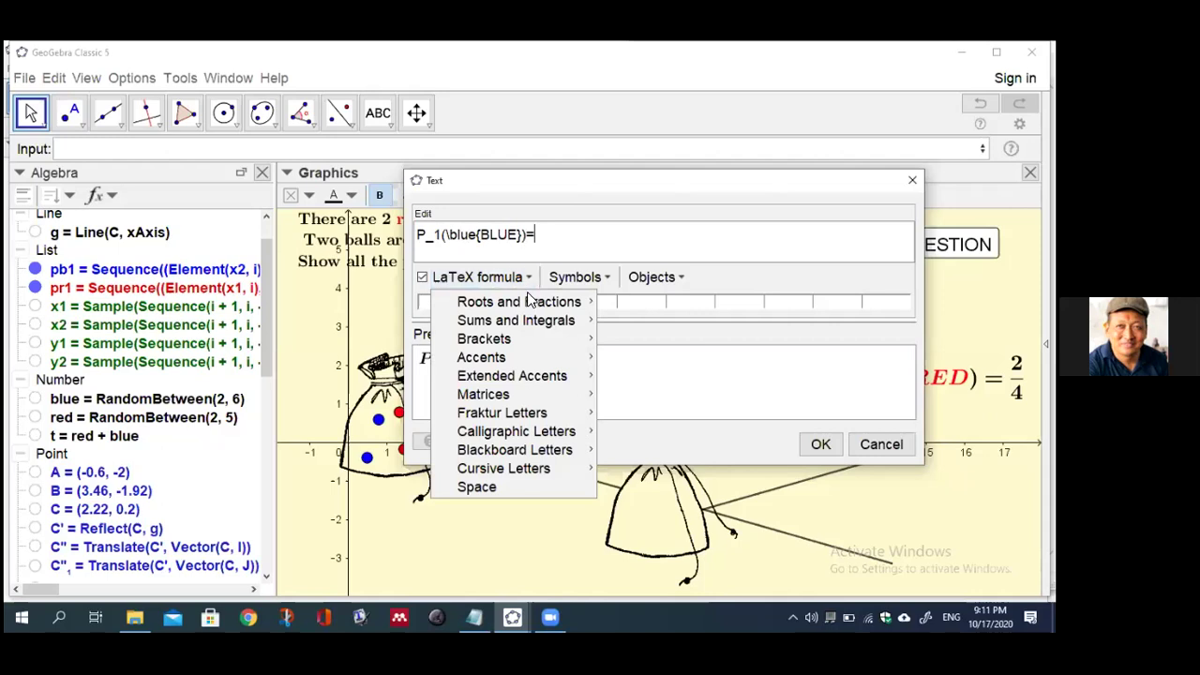
{"action": "mouse_move", "coordinate": [531, 305]}
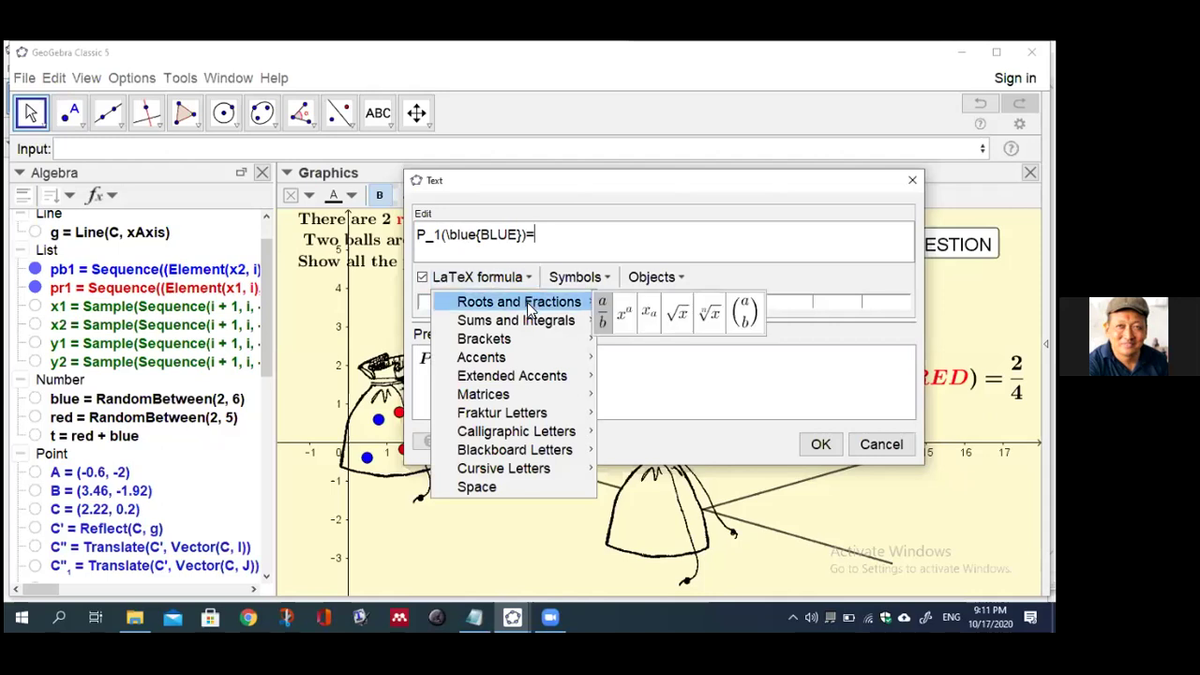
{"action": "left_click", "coordinate": [603, 311]}
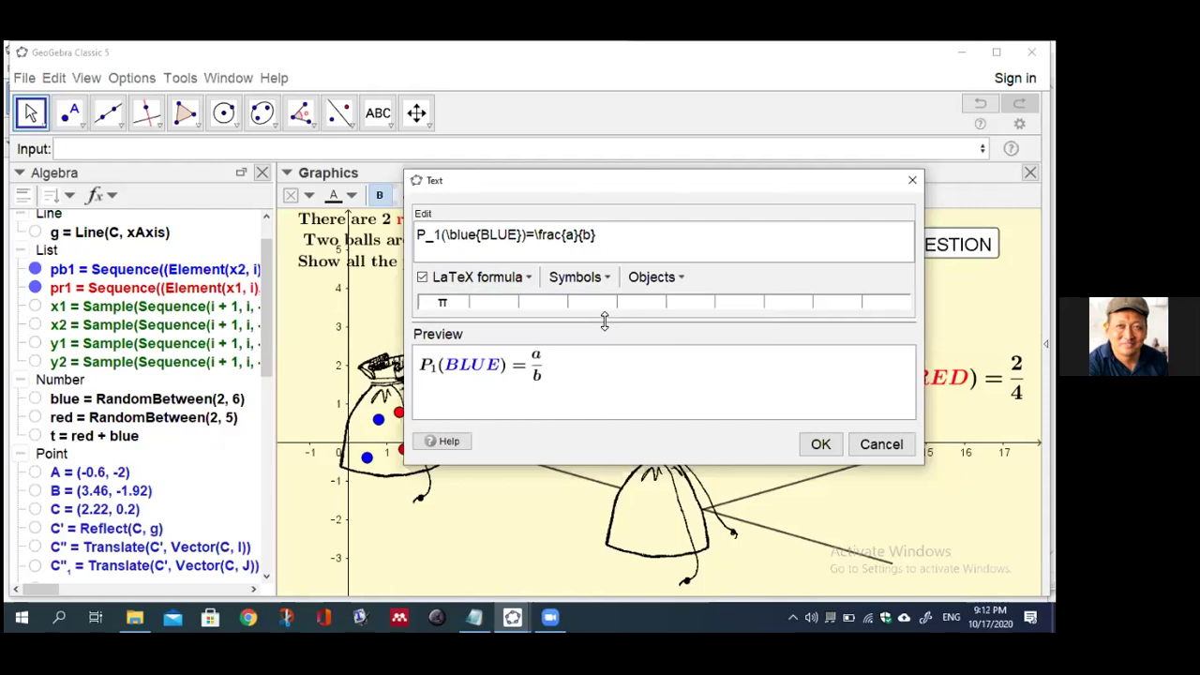
{"action": "left_click", "coordinate": [572, 235]}
{"action": "key", "text": "BackSpace"}
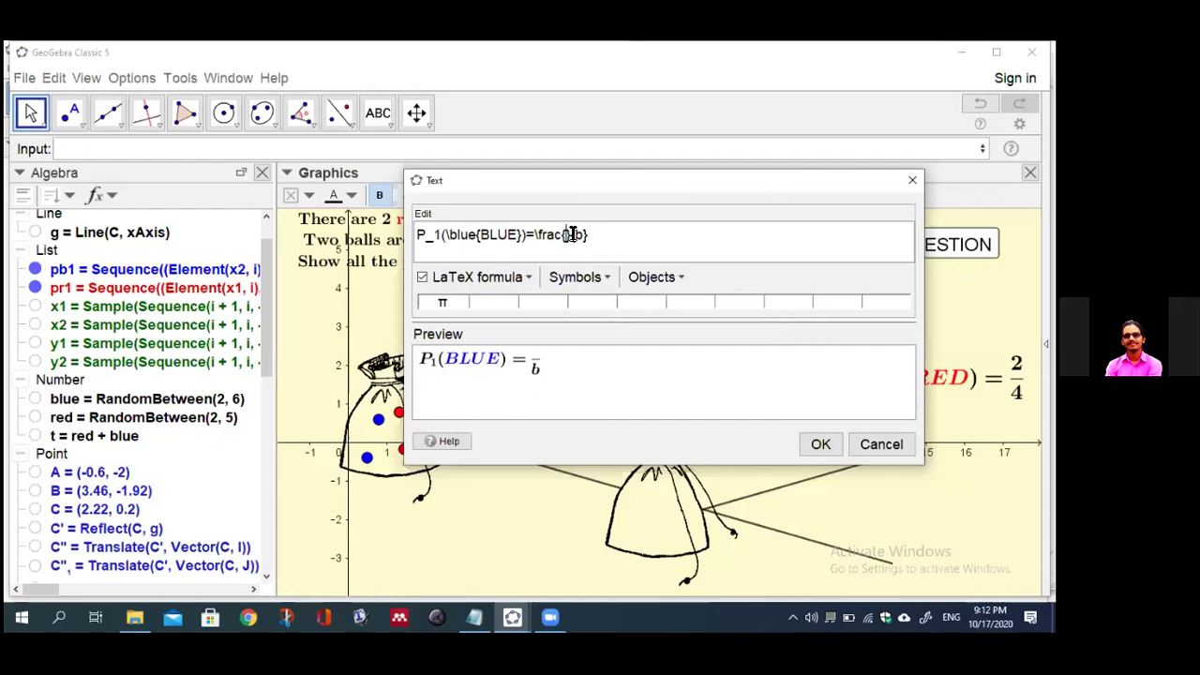
{"action": "left_click", "coordinate": [81, 405]}
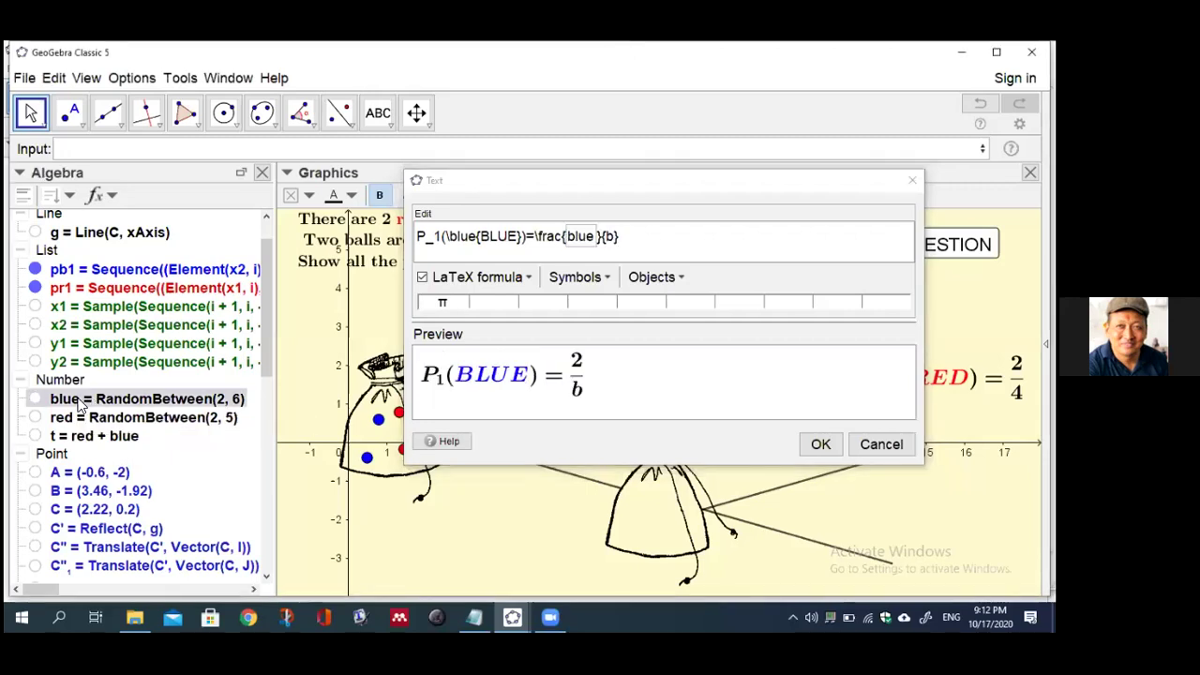
- Use the total t as the denominator, create the P_1(BLUE) label and place it by the lower second-draw branches
{"action": "left_click", "coordinate": [615, 237]}
{"action": "key", "text": "BackSpace"}
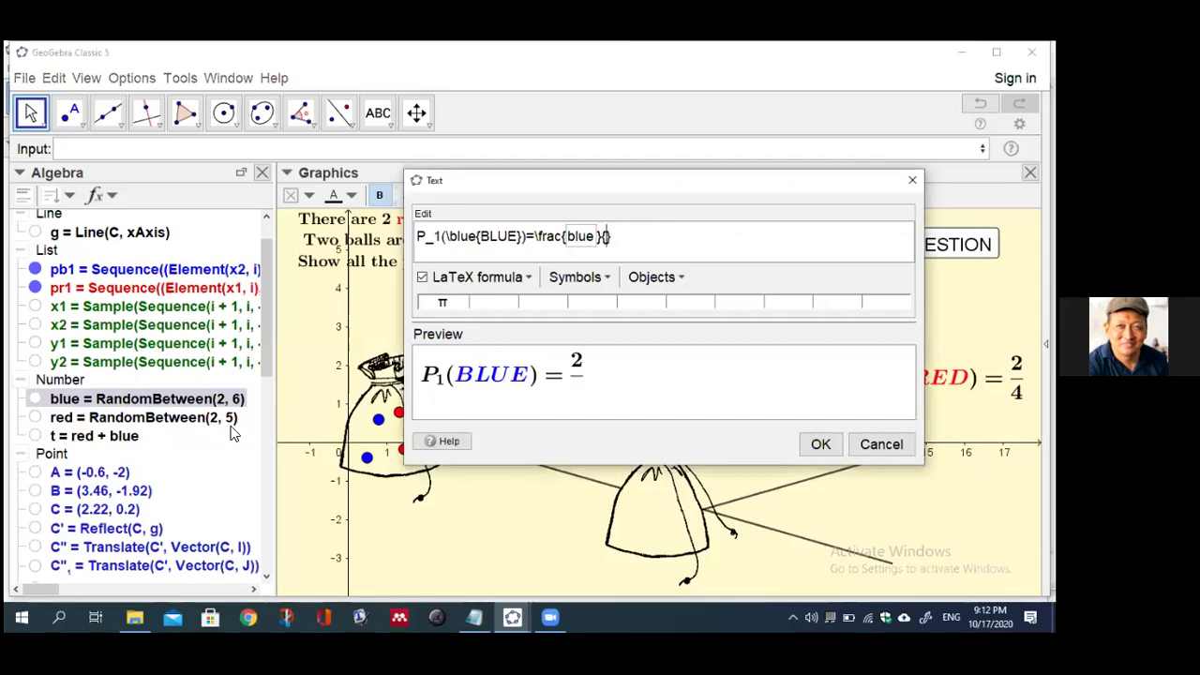
{"action": "left_click", "coordinate": [66, 443]}
{"action": "left_click", "coordinate": [65, 442]}
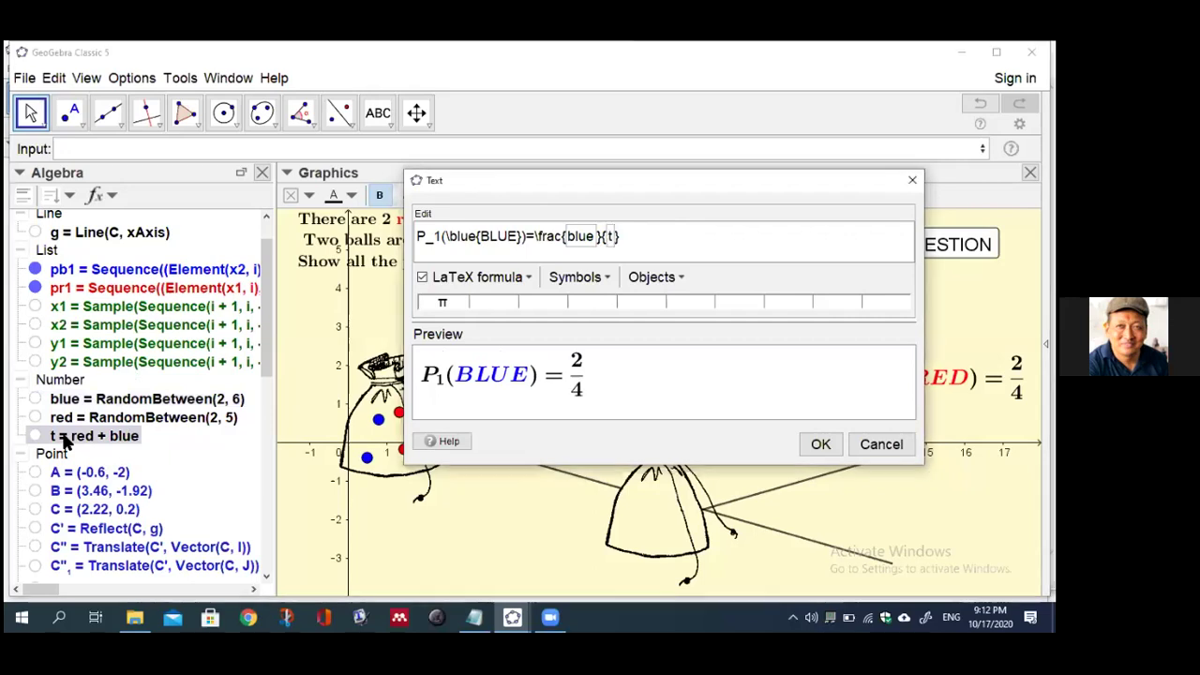
{"action": "left_click", "coordinate": [821, 446]}
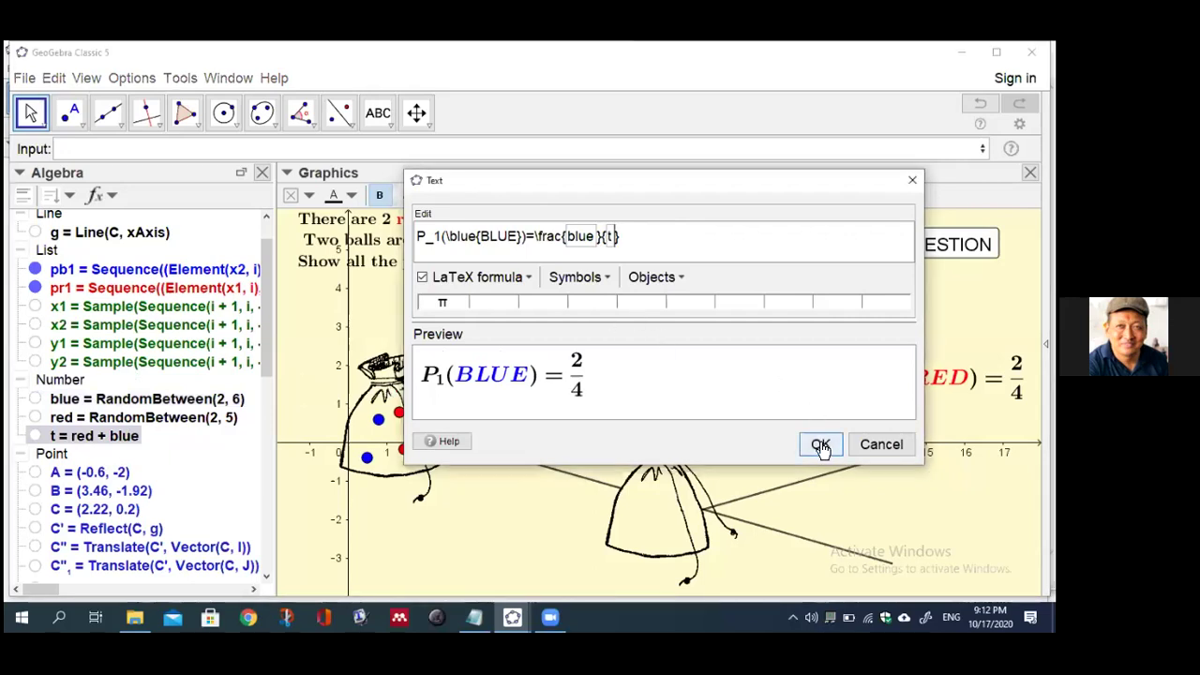
{"action": "left_click_drag", "start_coordinate": [971, 457], "coordinate": [940, 501]}
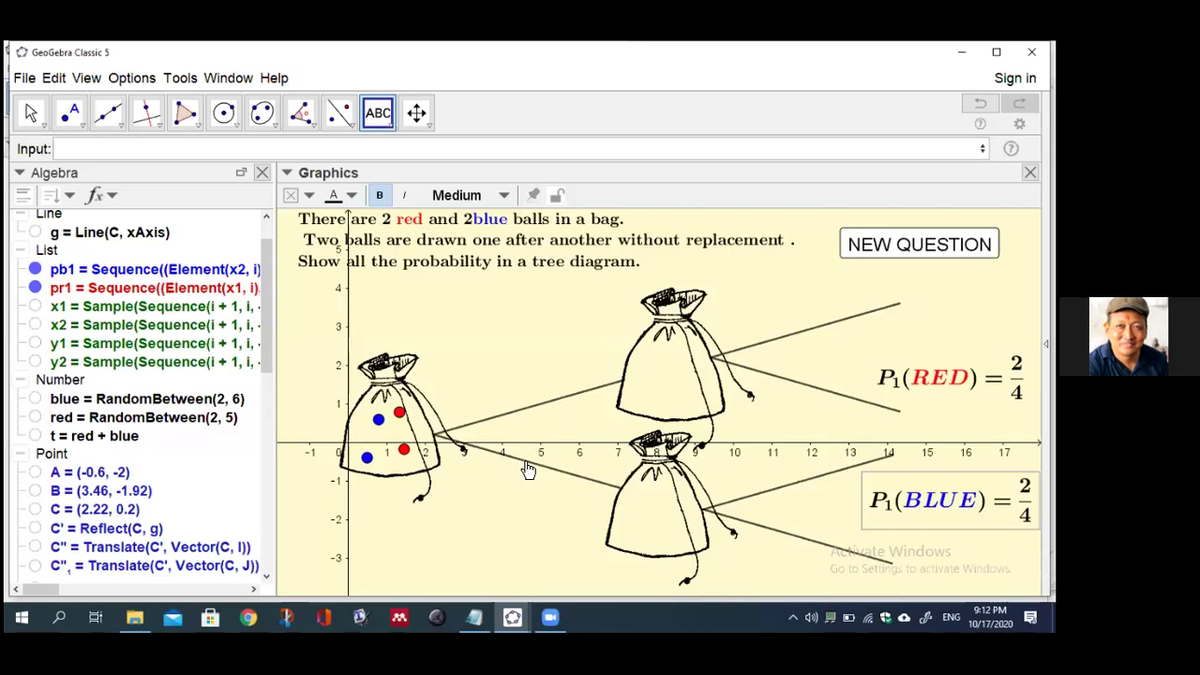
- Mark the midpoint of the upper first-draw branch with the Midpoint or Center tool
{"action": "left_click", "coordinate": [77, 124]}
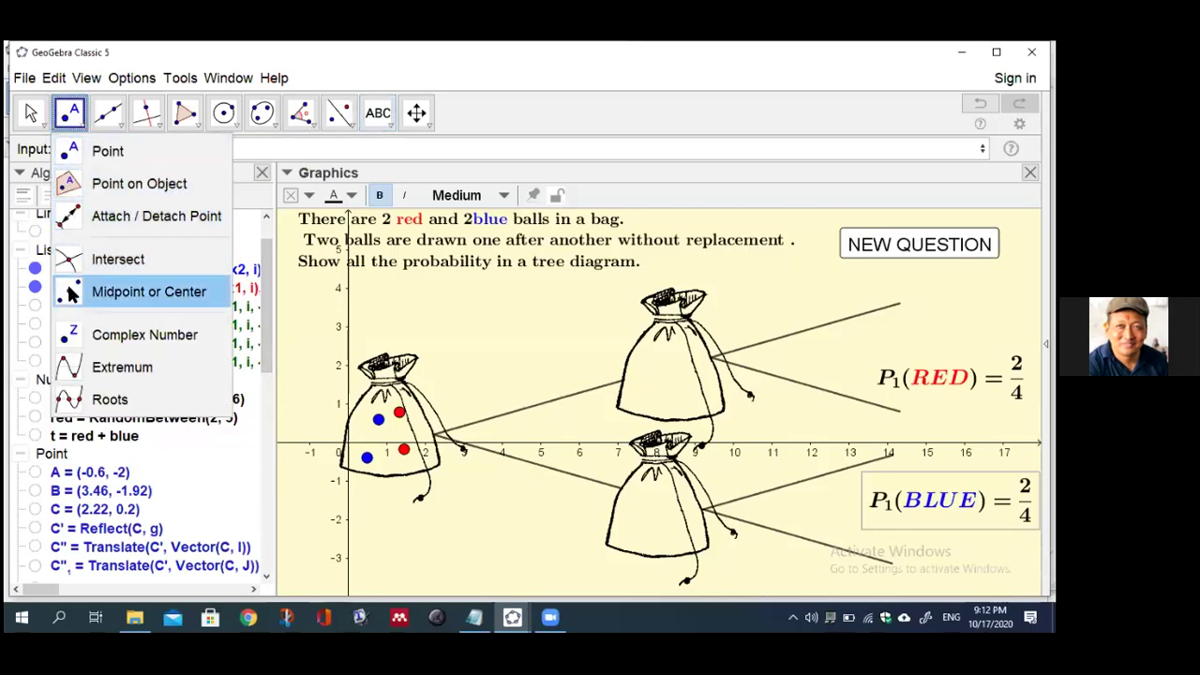
{"action": "left_click", "coordinate": [140, 291]}
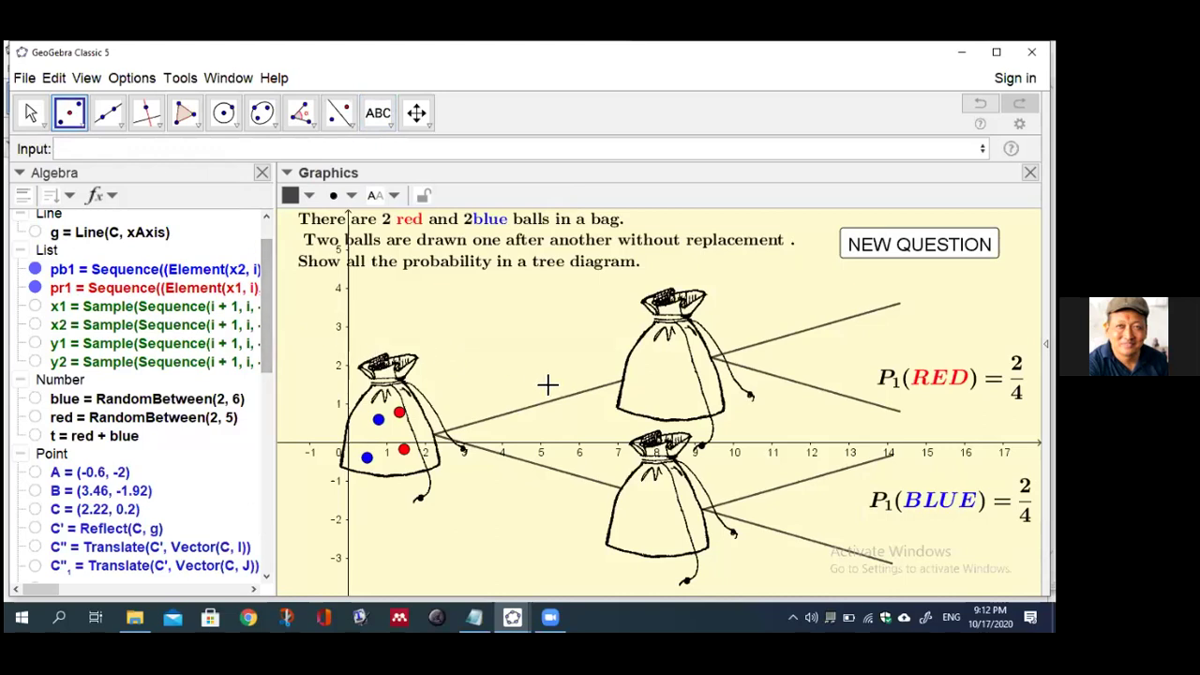
{"action": "left_click", "coordinate": [572, 403]}
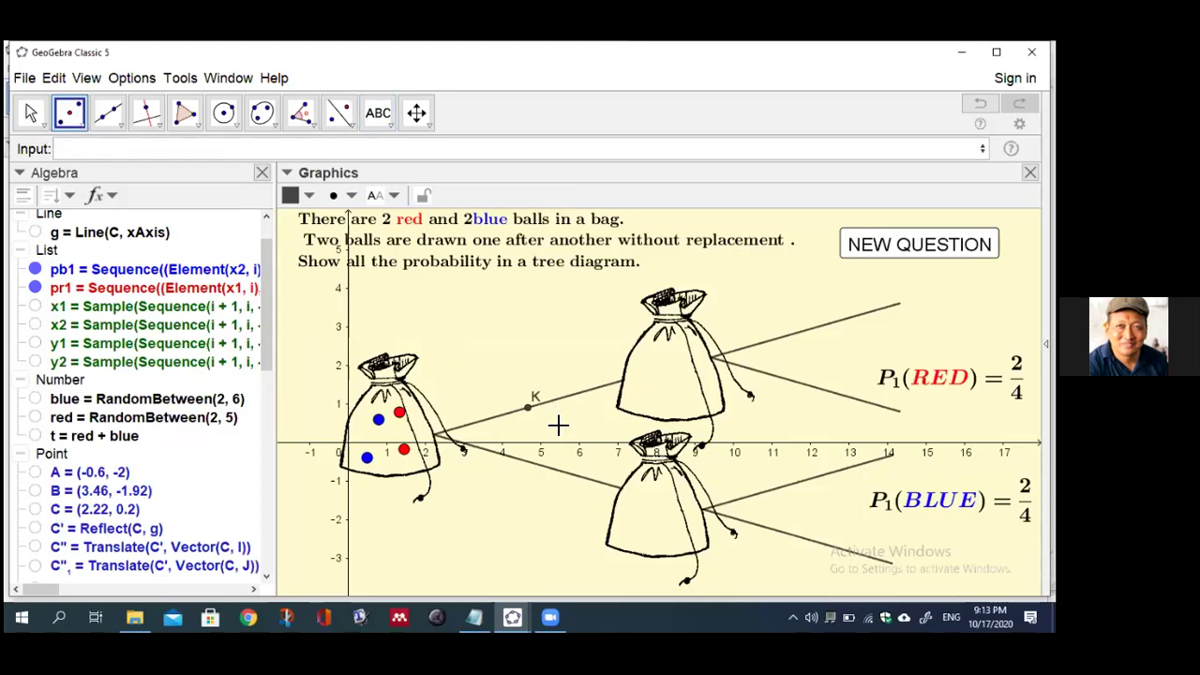
- Mark the midpoint of the lower first-draw branch
{"action": "left_click", "coordinate": [579, 478]}
{"action": "left_click", "coordinate": [810, 392]}
{"action": "left_click_drag", "start_coordinate": [810, 391], "coordinate": [831, 362]}
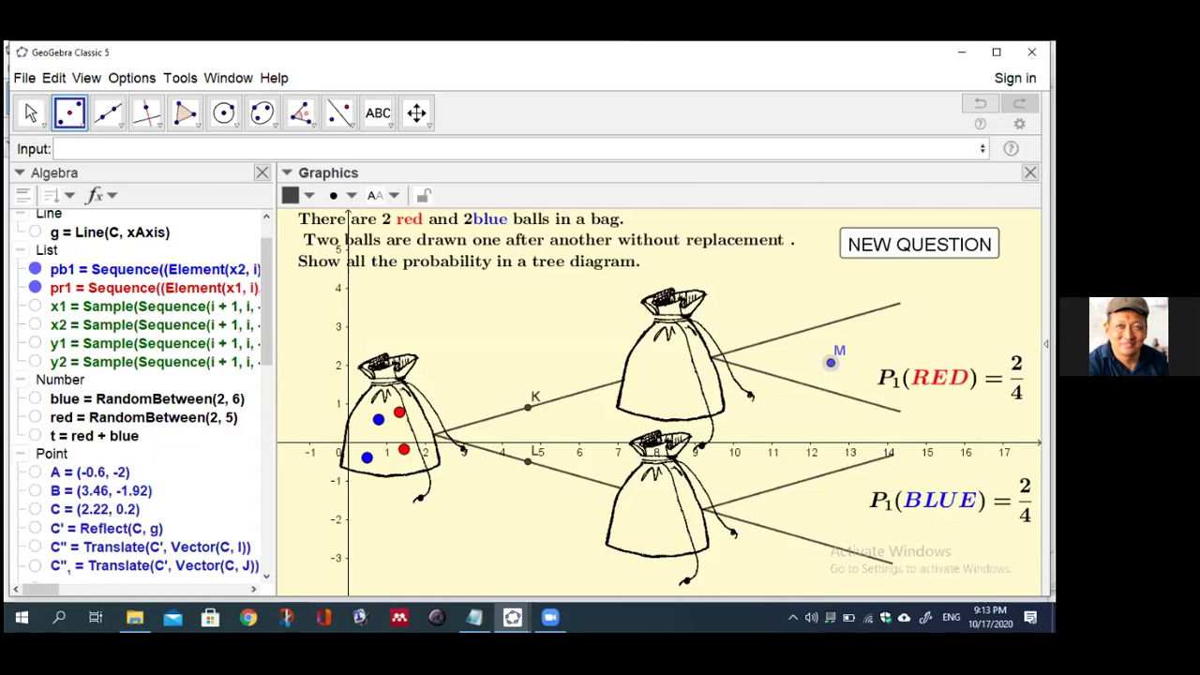
{"action": "left_click", "coordinate": [980, 104]}
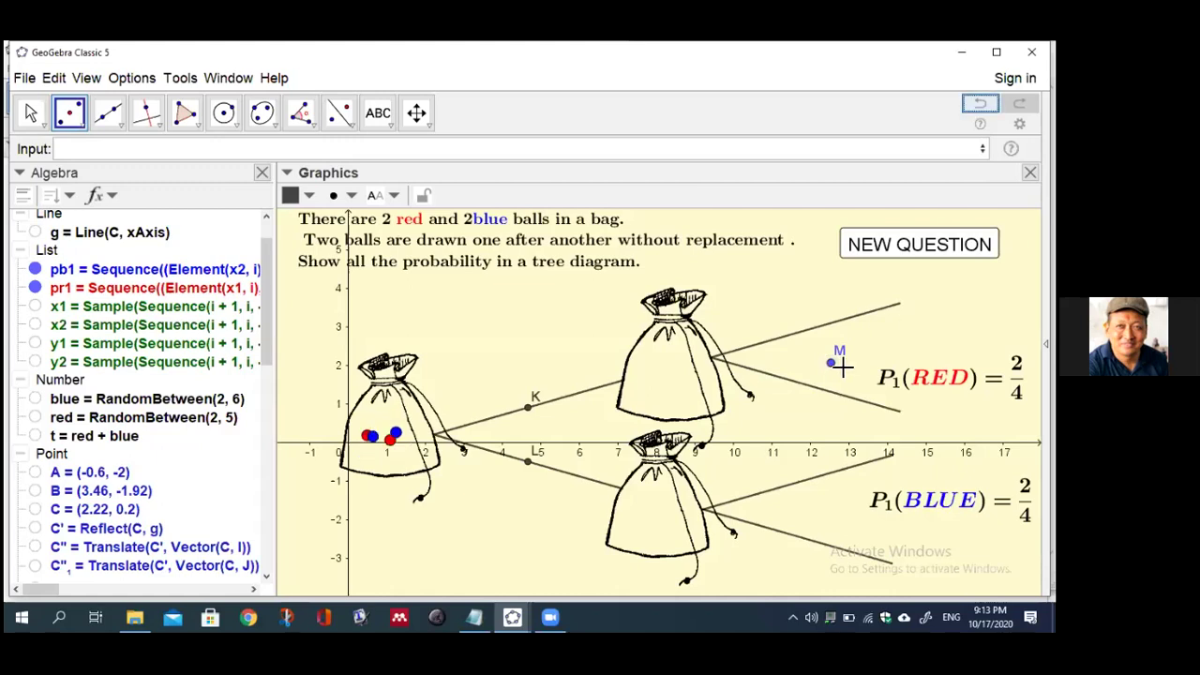
{"action": "key", "text": "Delete"}
- Try the P_1(RED) label over the upper first-draw branch, and move it back beside the upper second-draw branches
{"action": "left_click", "coordinate": [30, 112]}
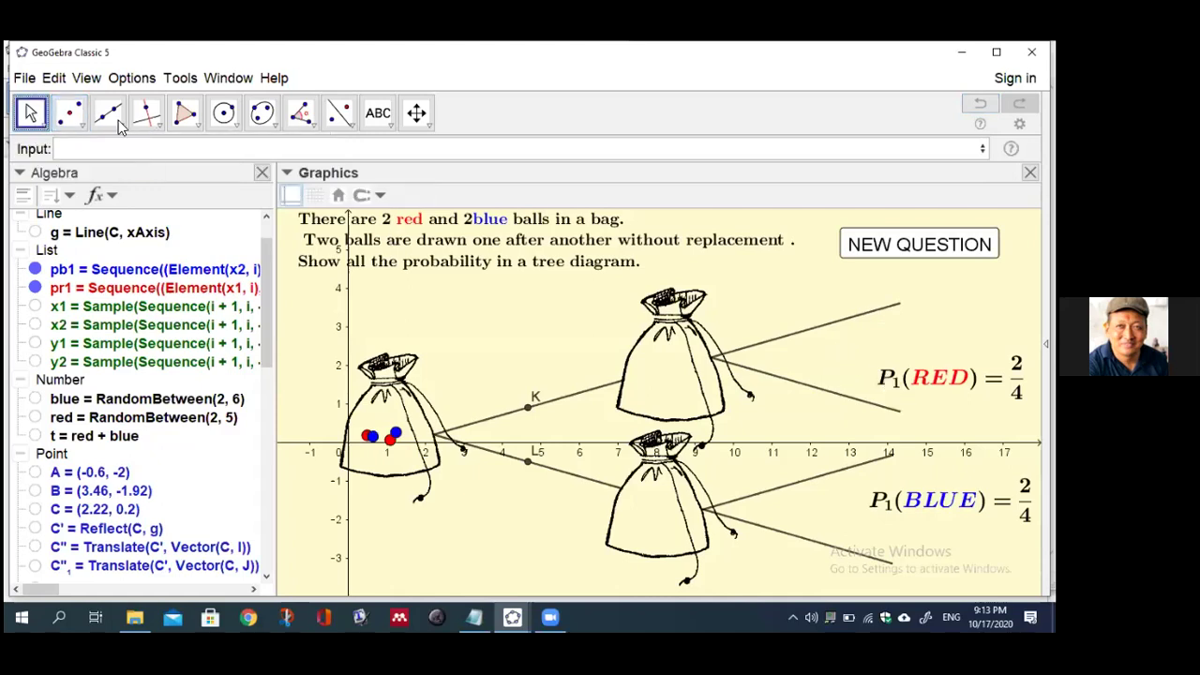
{"action": "left_click_drag", "start_coordinate": [964, 387], "coordinate": [539, 393]}
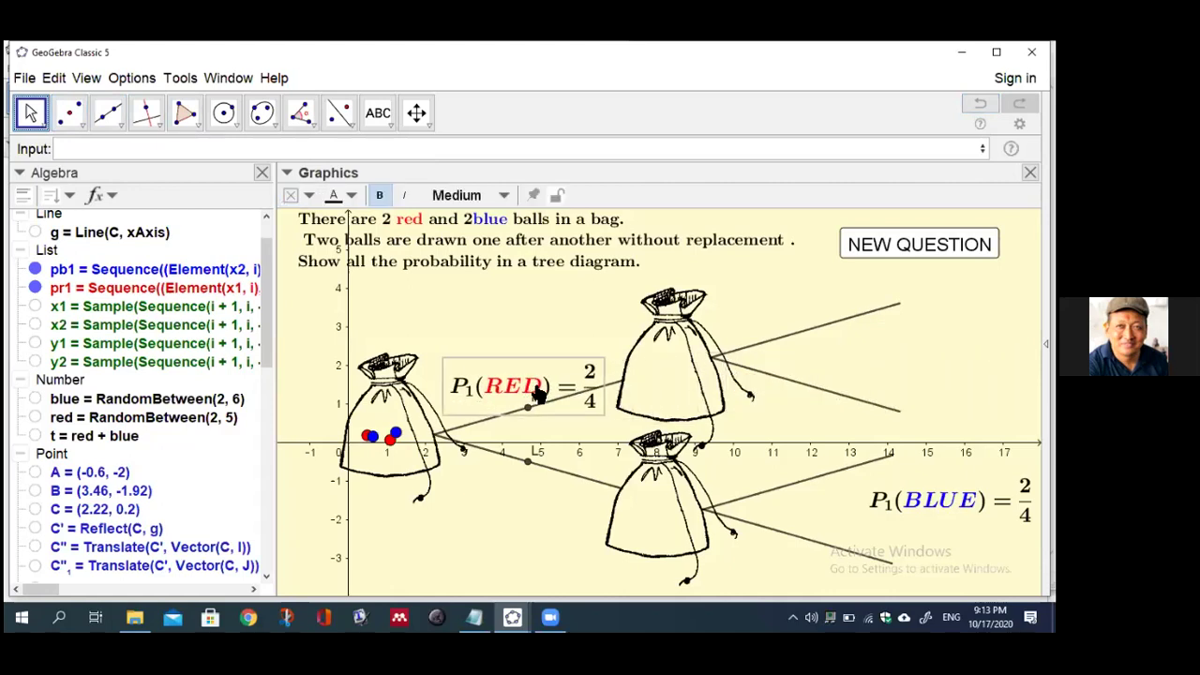
{"action": "left_click_drag", "start_coordinate": [538, 394], "coordinate": [708, 368]}
{"action": "left_click_drag", "start_coordinate": [870, 387], "coordinate": [949, 374]}
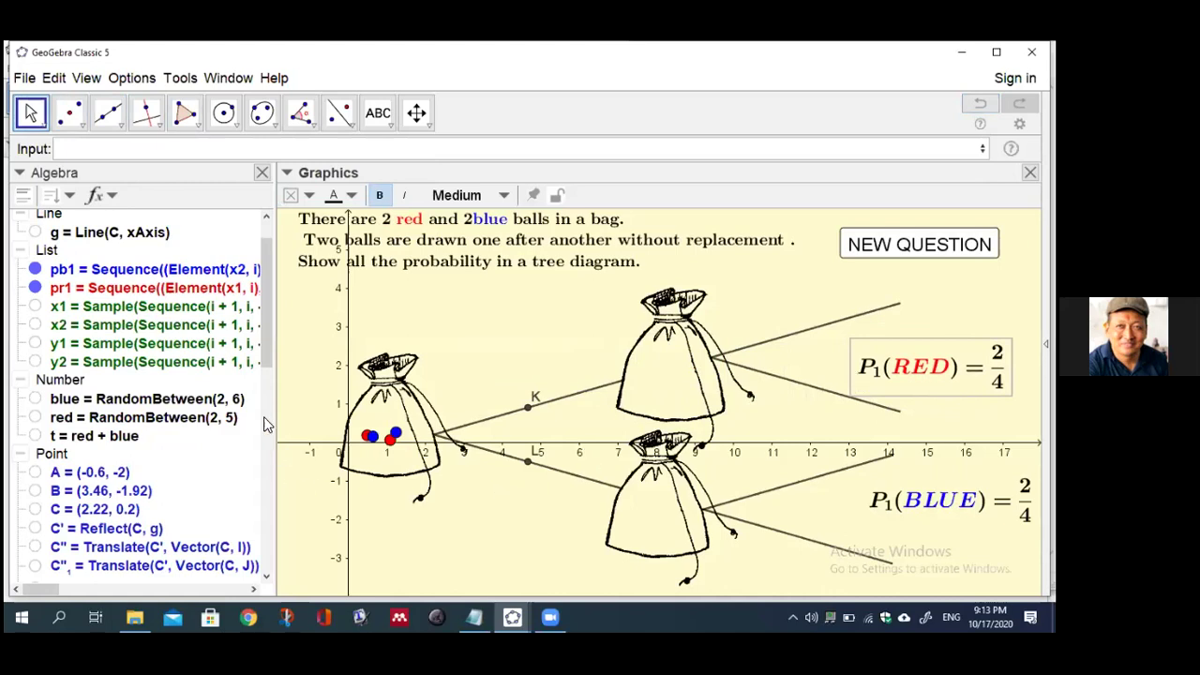
- Create a copy of the P_1(RED) label rotated by angle α with the command RotateText(text2, α)
{"action": "scroll", "coordinate": [269, 487], "scroll_direction": "down", "scroll_amount": 10}
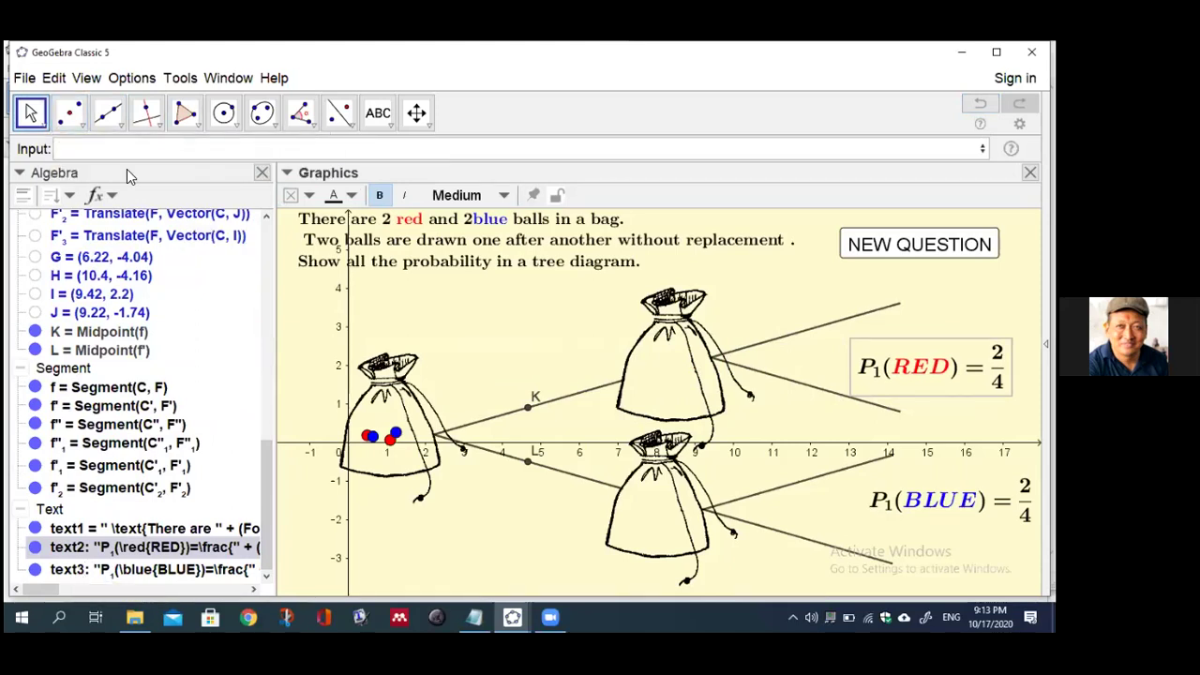
{"action": "left_click", "coordinate": [67, 148]}
{"action": "type", "text": "rotate"}
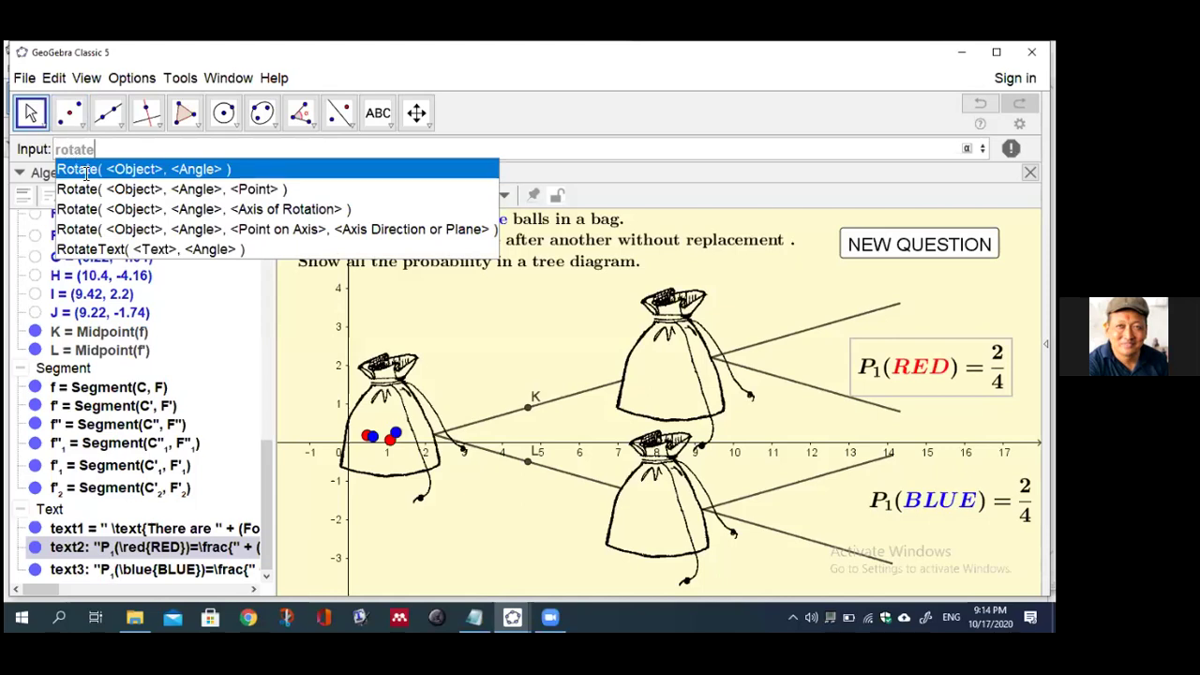
{"action": "left_click", "coordinate": [109, 250]}
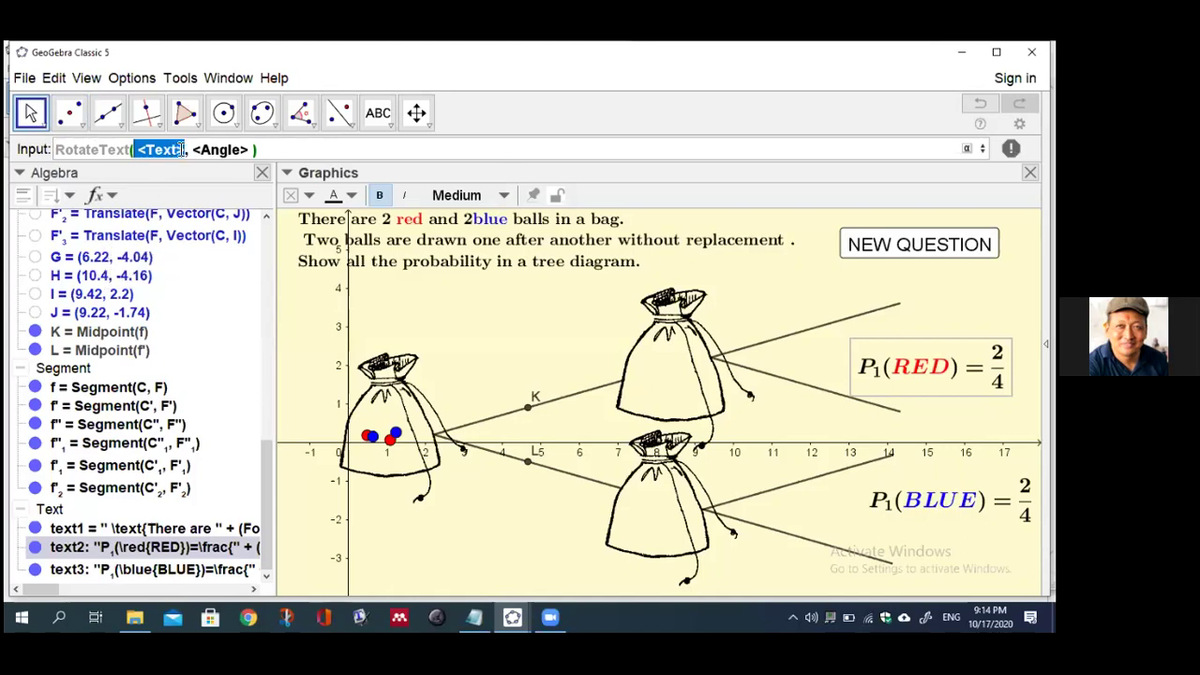
{"action": "type", "text": "text"}
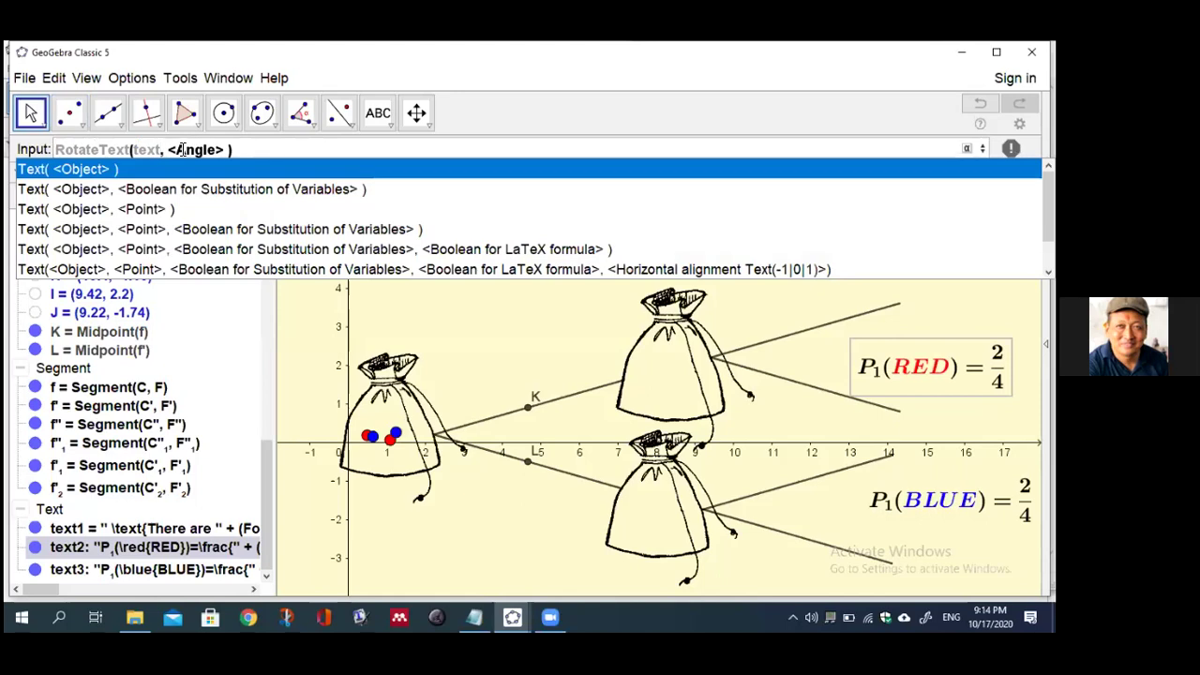
{"action": "type", "text": "2"}
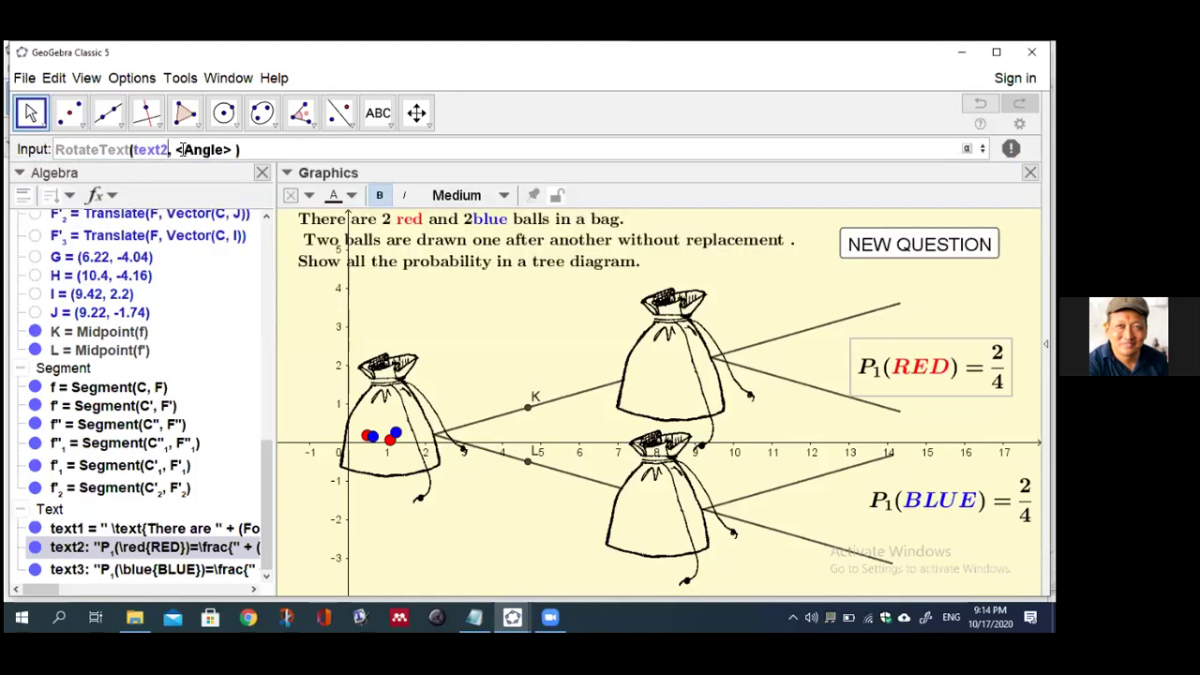
{"action": "left_click", "coordinate": [184, 150]}
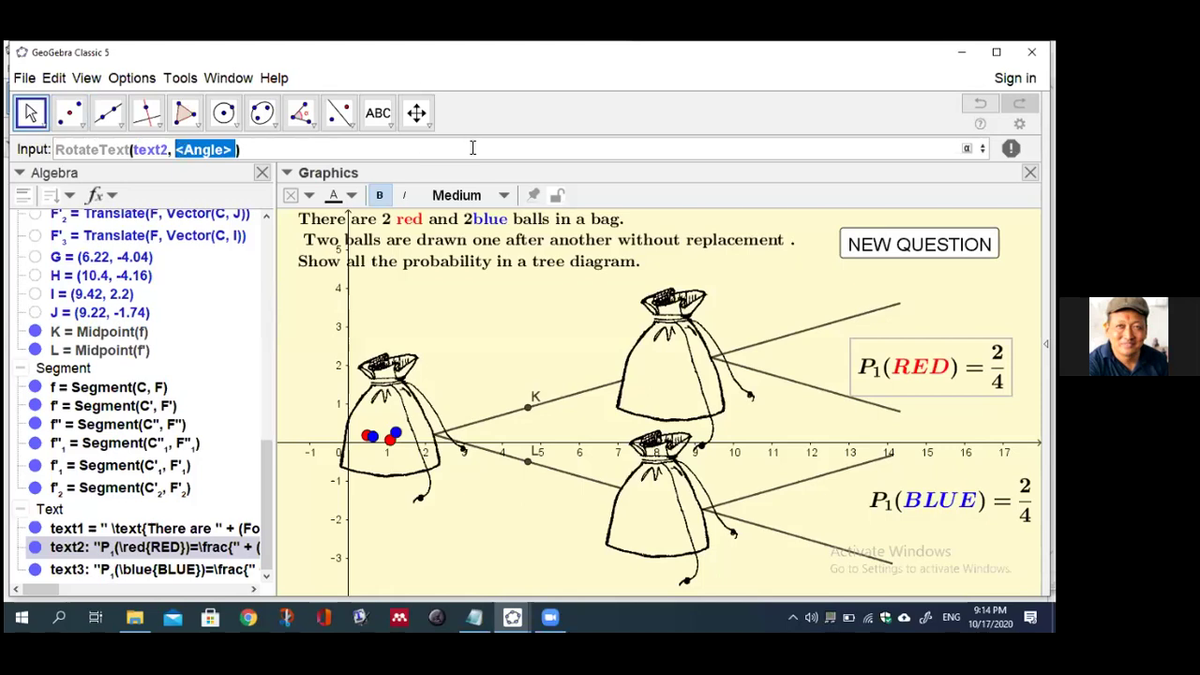
{"action": "left_click", "coordinate": [966, 148]}
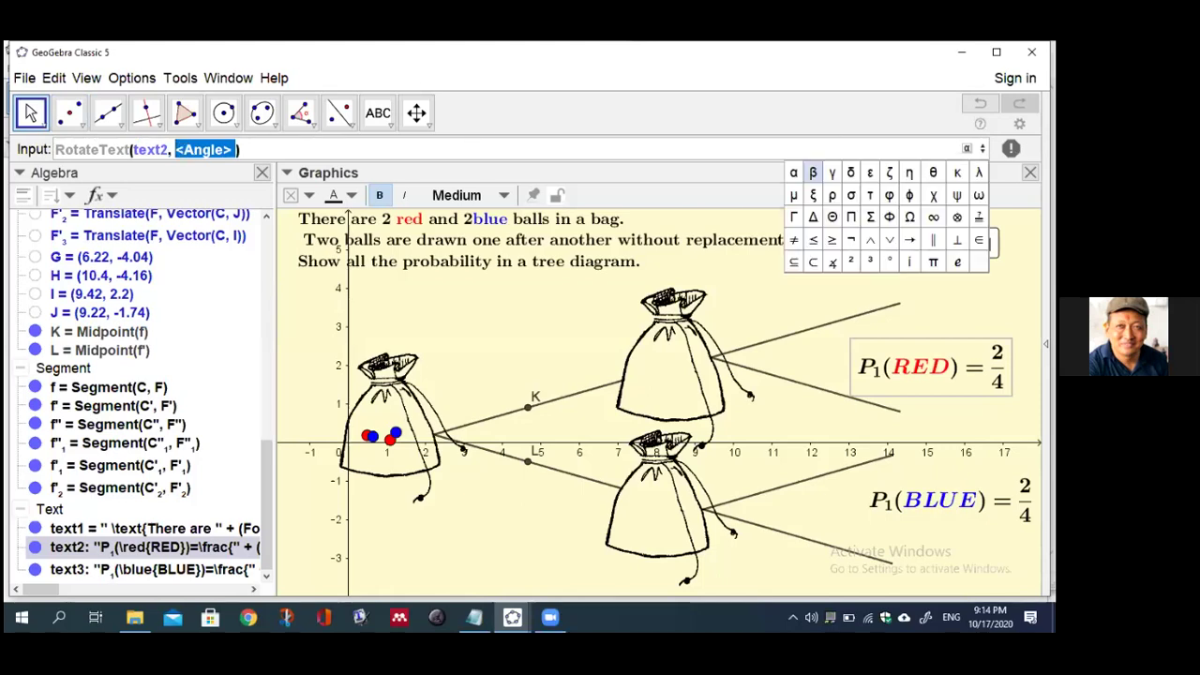
{"action": "left_click", "coordinate": [793, 175]}
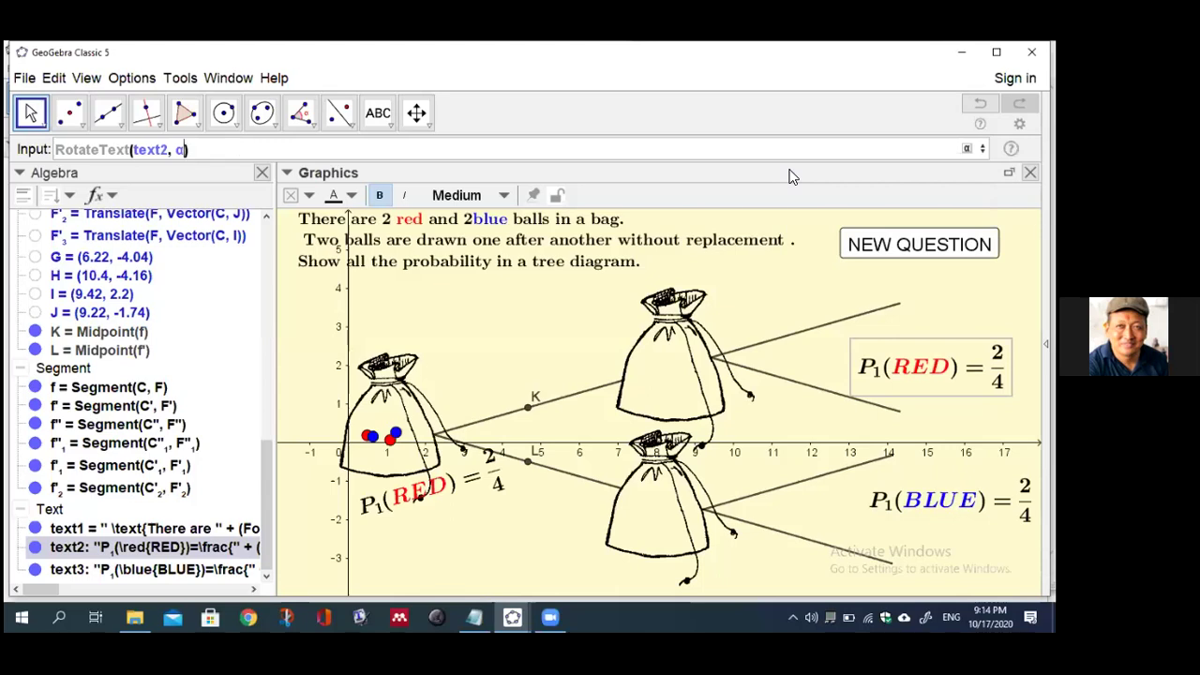
{"action": "key", "text": "Return"}
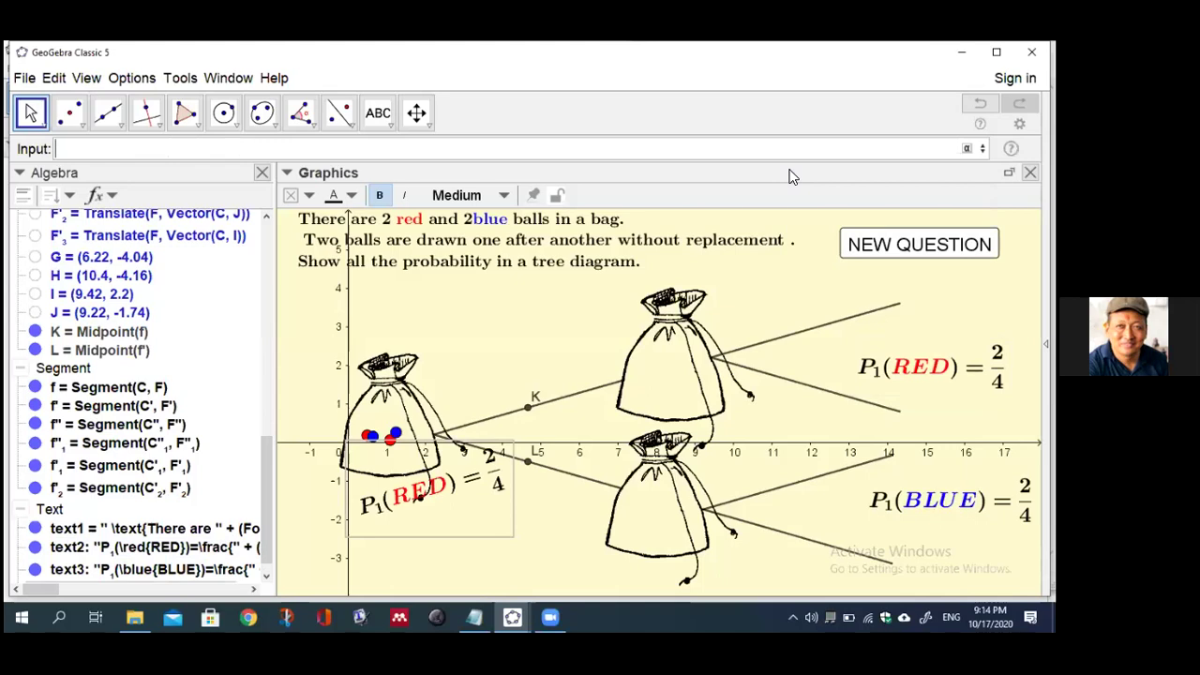
- Create a copy of the P_1(BLUE) label rotated by the negative angle with the command RotateText(text3, -α)
{"action": "type", "text": "rota"}
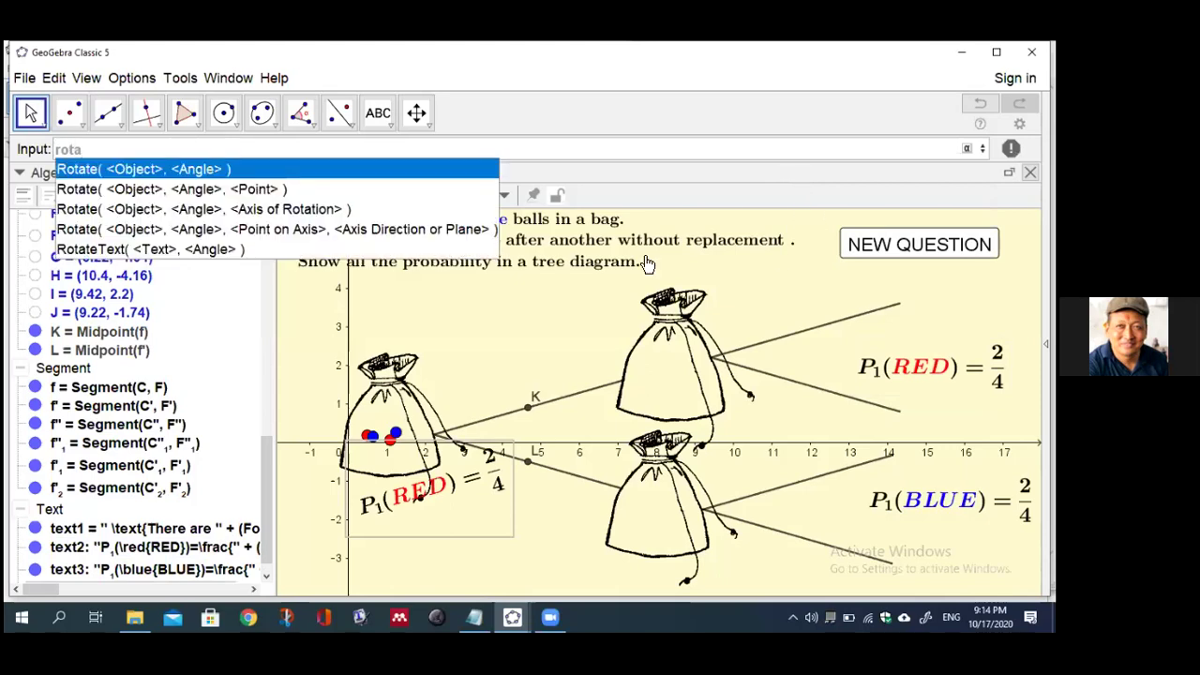
{"action": "left_click", "coordinate": [230, 252]}
{"action": "type", "text": "text3"}
{"action": "key", "text": "Tab"}
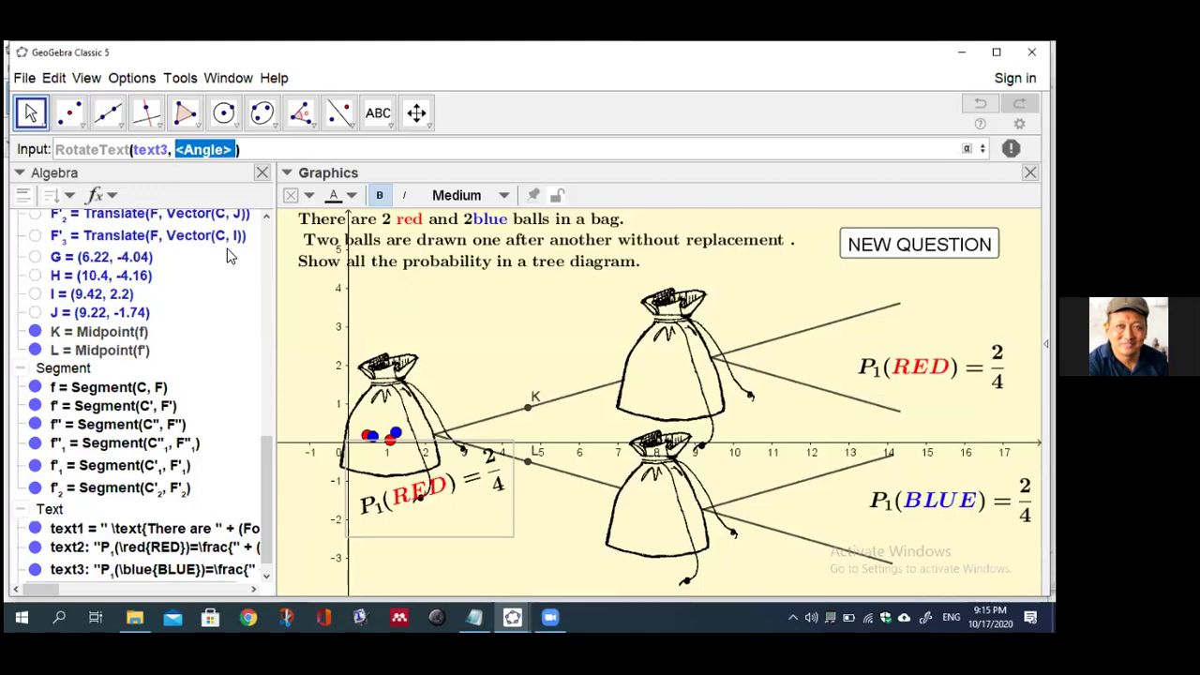
{"action": "type", "text": "-"}
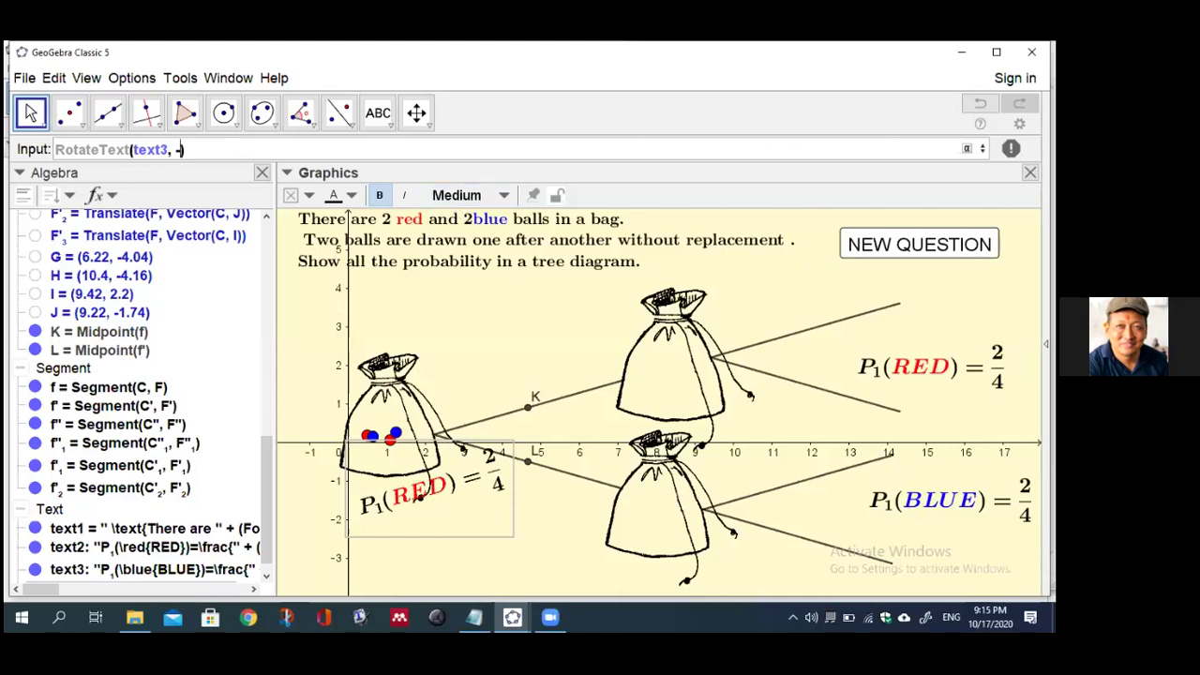
{"action": "left_click", "coordinate": [967, 149]}
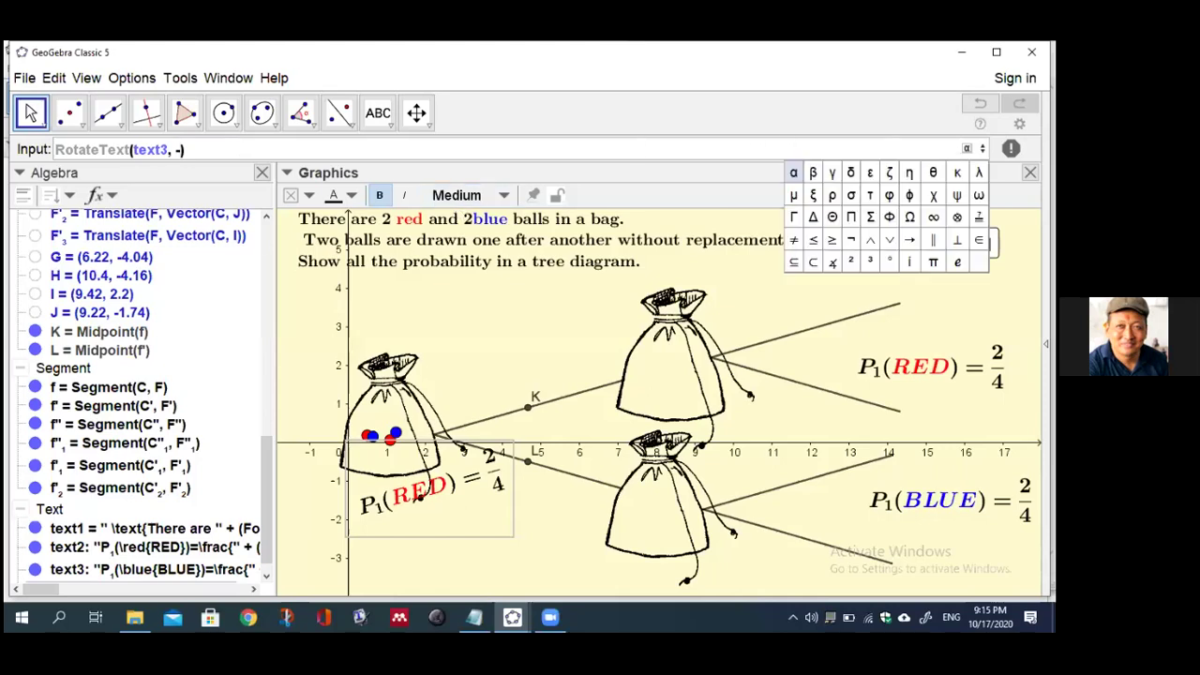
{"action": "left_click", "coordinate": [794, 172]}
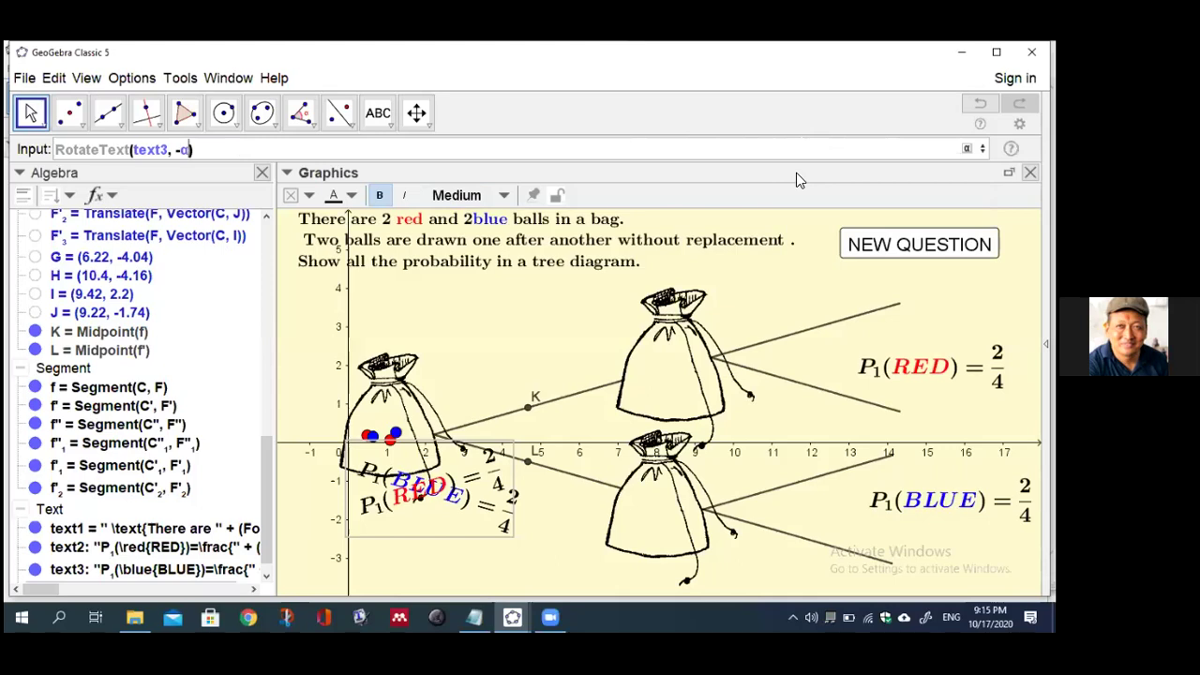
{"action": "key", "text": "Return"}
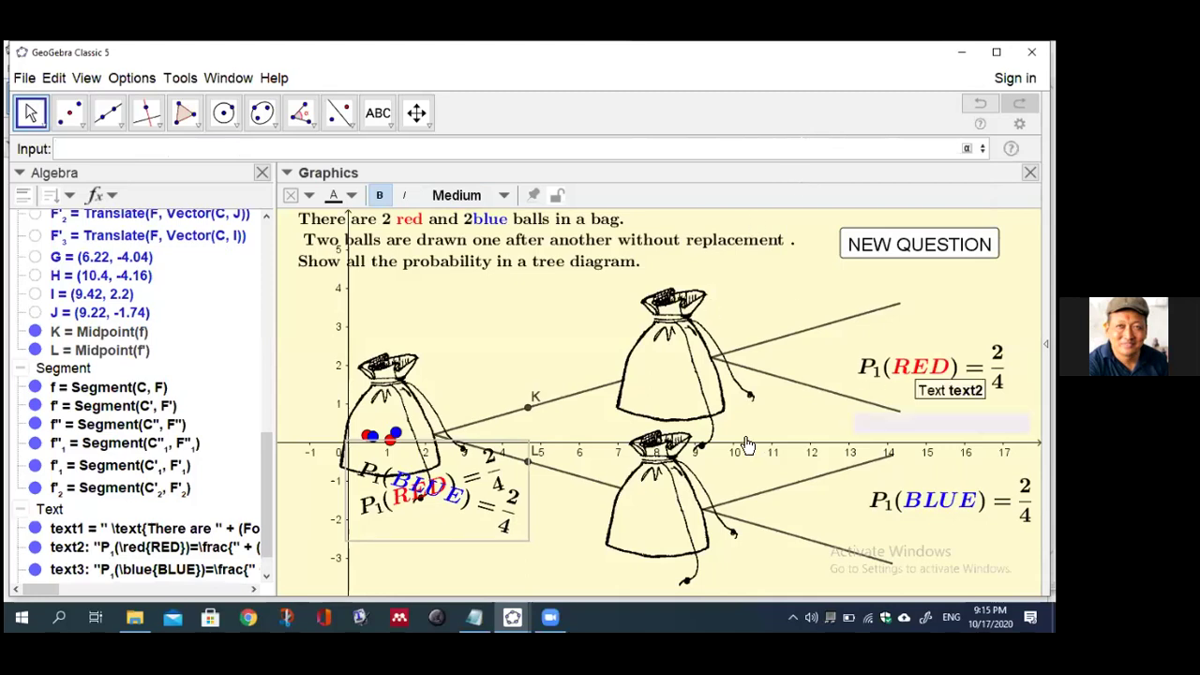
- Hide the original unrotated labels text2 and text3
{"action": "left_click", "coordinate": [35, 548]}
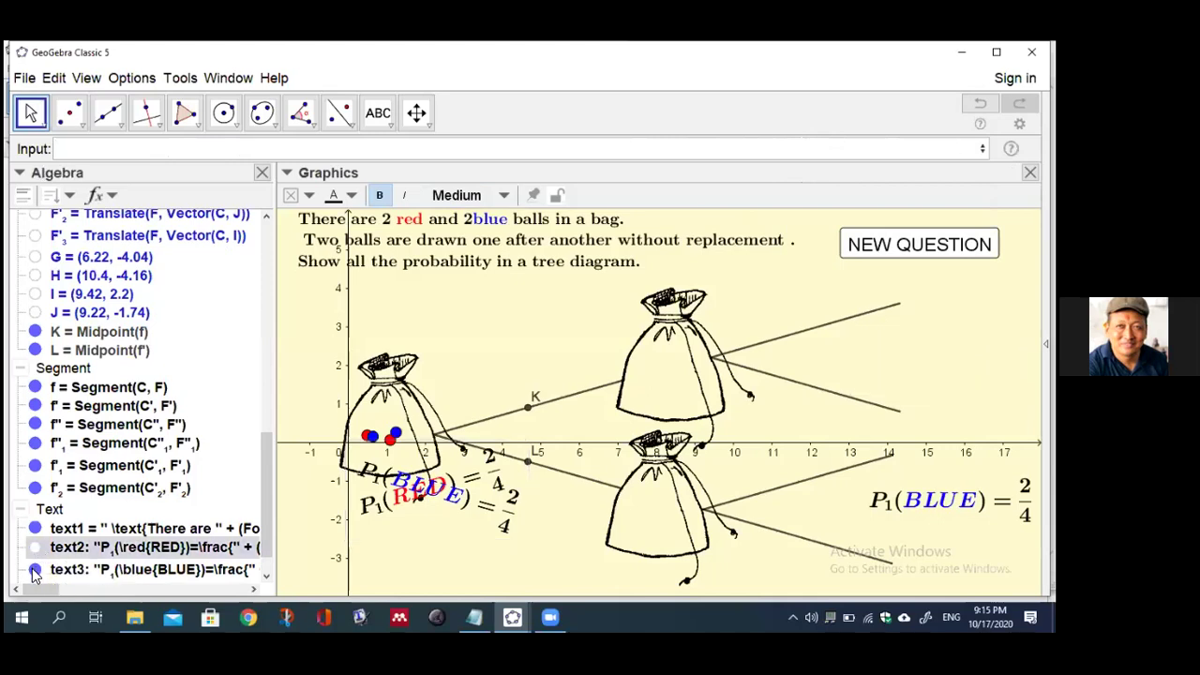
{"action": "left_click", "coordinate": [35, 569]}
{"action": "left_click_drag", "start_coordinate": [267, 516], "coordinate": [267, 544]}
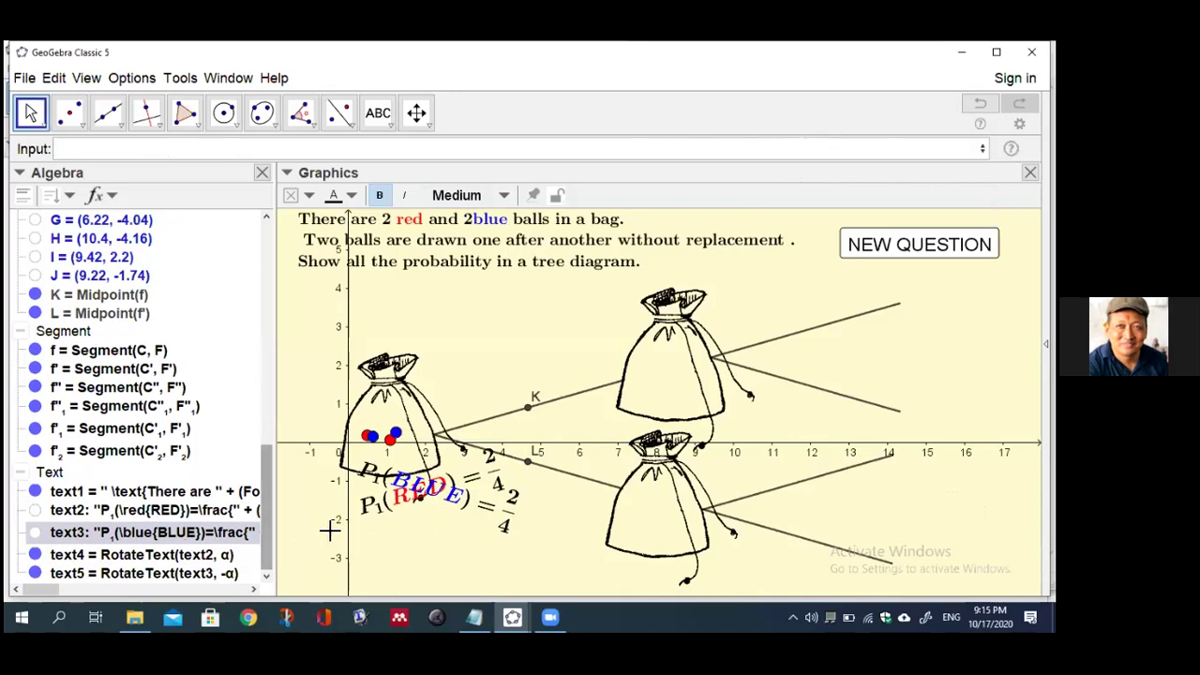
- Set the starting point of the rotated P_1(RED) label, text4, to midpoint K in its object properties
{"action": "left_click", "coordinate": [500, 511]}
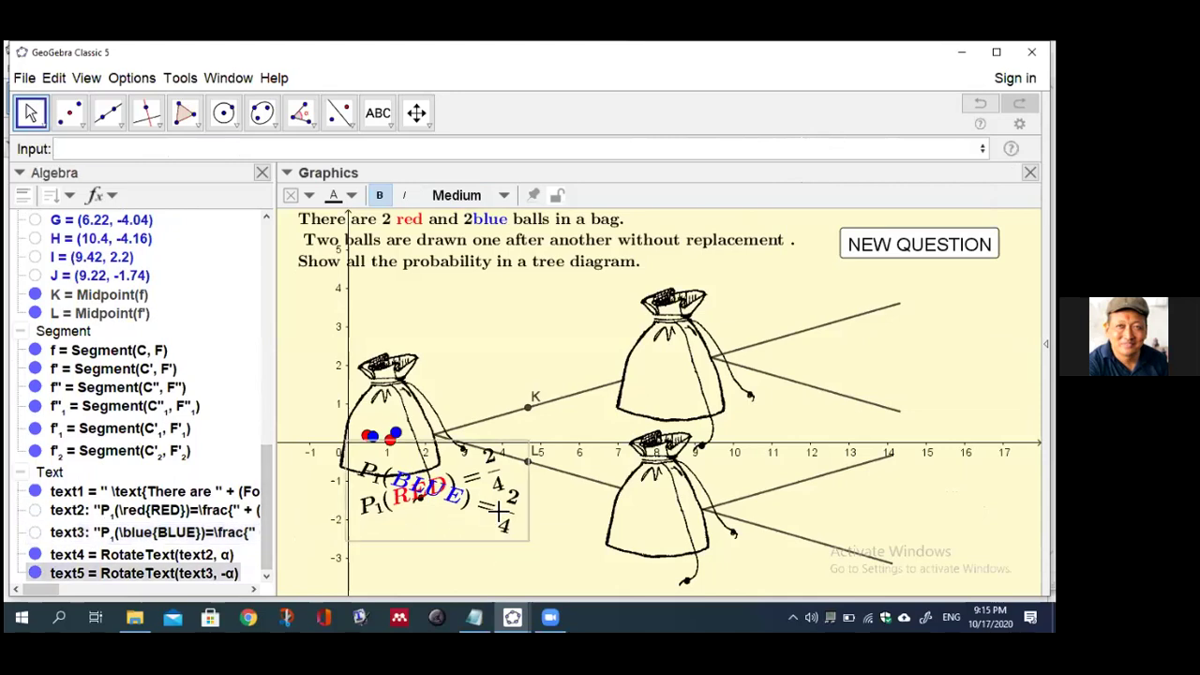
{"action": "left_click", "coordinate": [136, 559]}
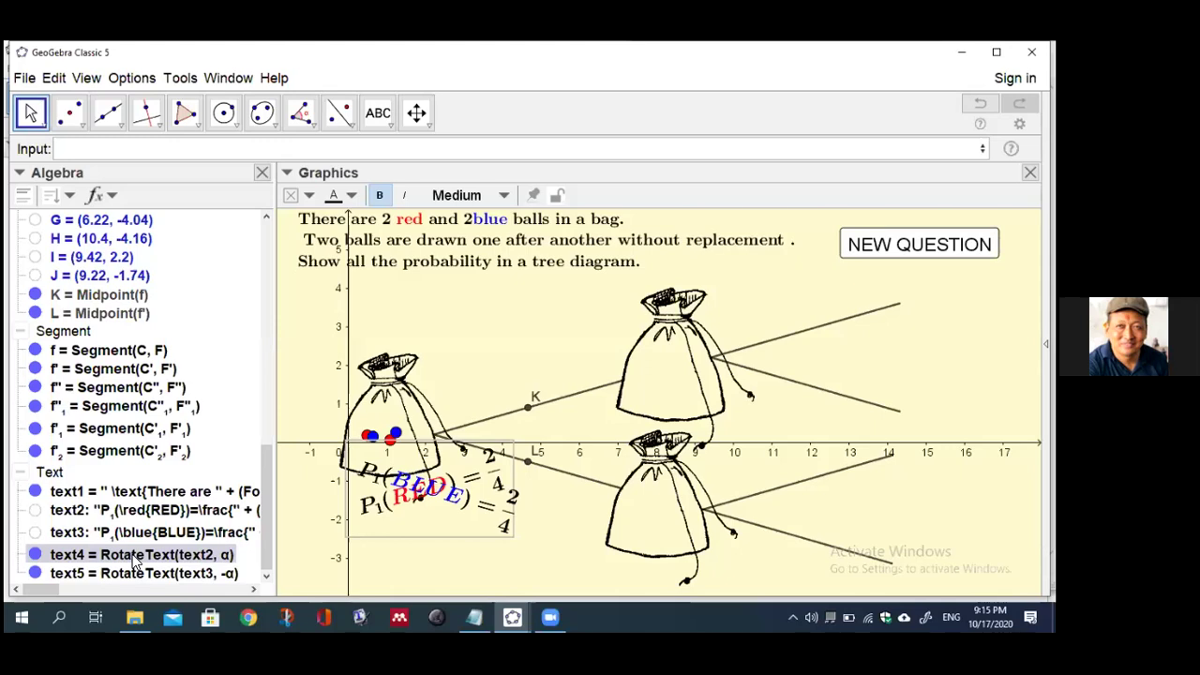
{"action": "right_click", "coordinate": [135, 560]}
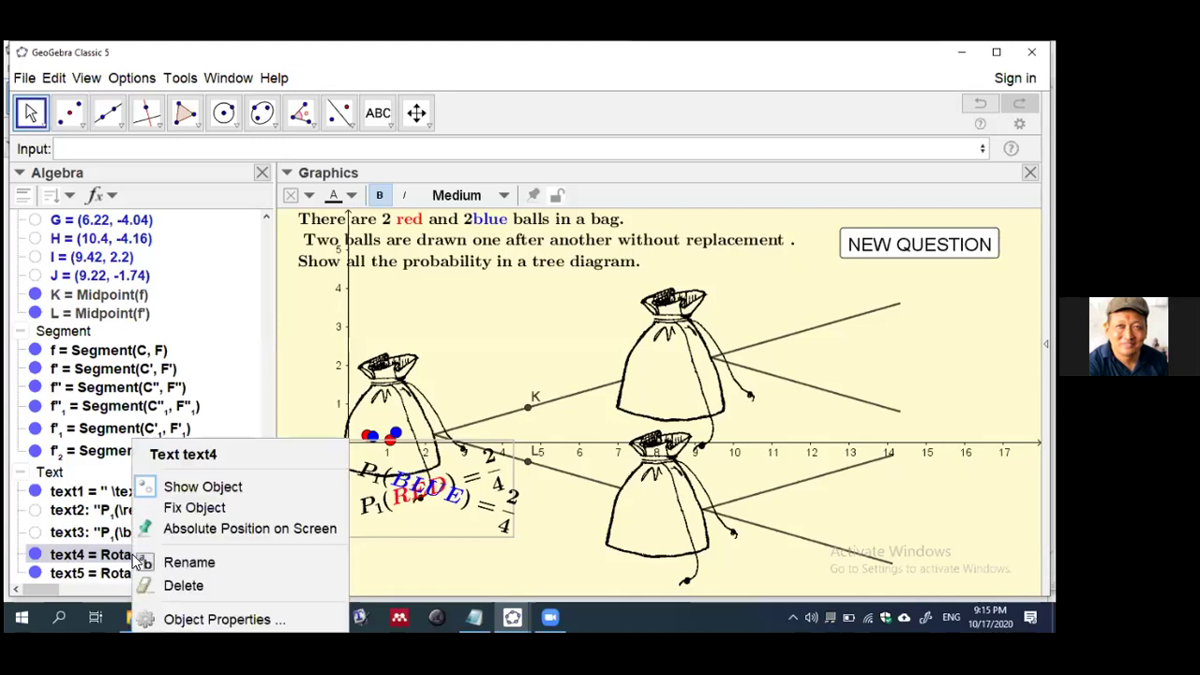
{"action": "left_click", "coordinate": [183, 614]}
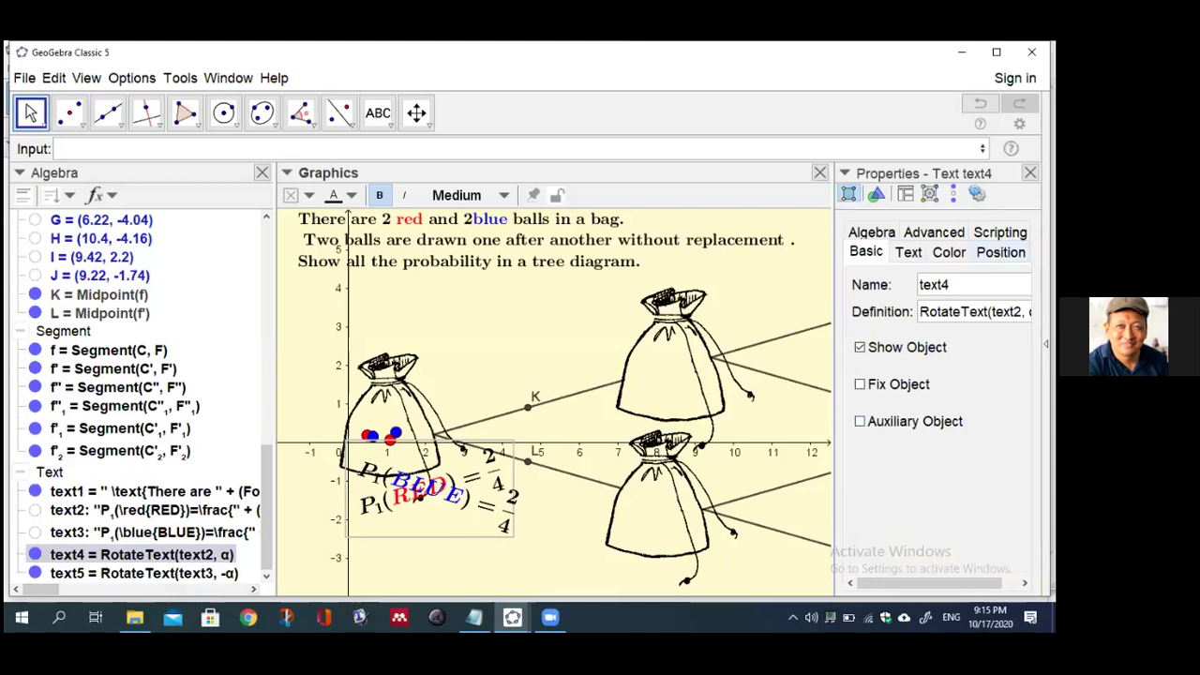
{"action": "left_click", "coordinate": [1001, 252]}
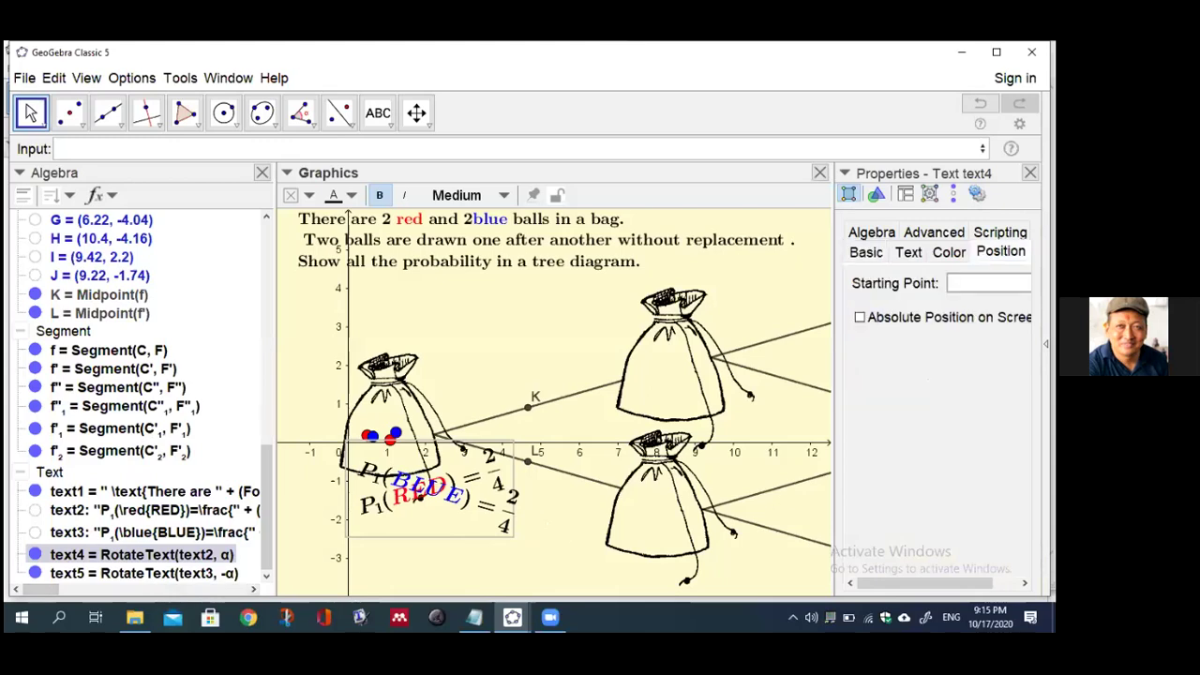
{"action": "left_click_drag", "start_coordinate": [834, 352], "coordinate": [778, 352]}
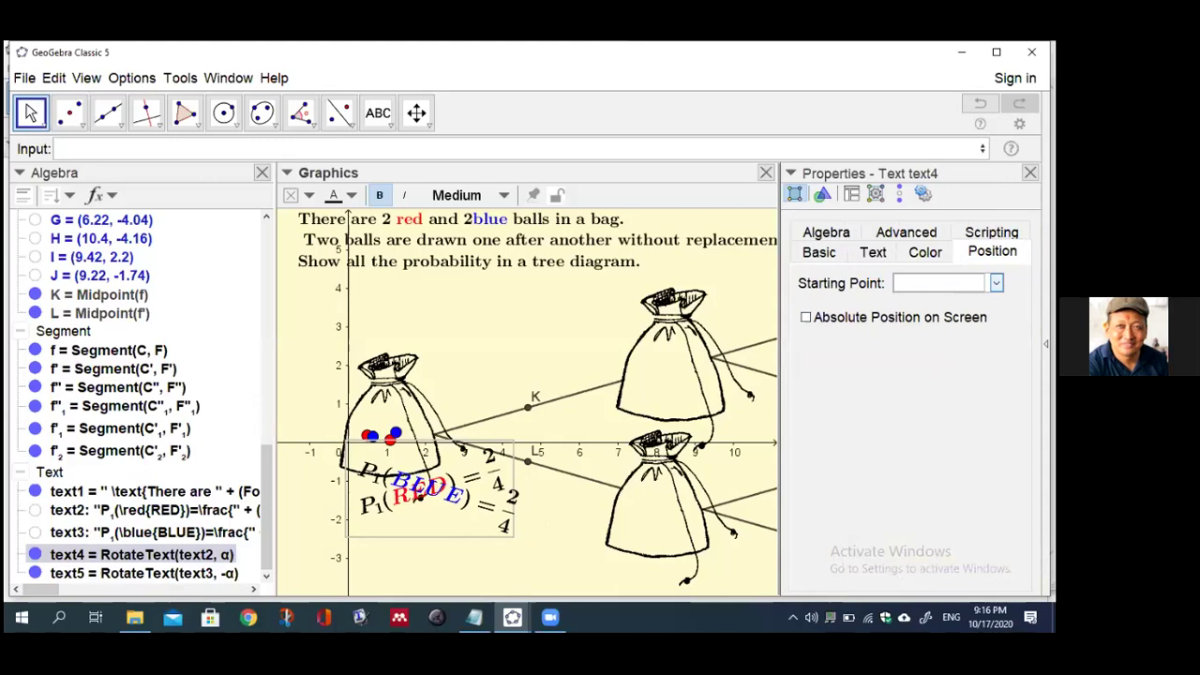
{"action": "left_click", "coordinate": [996, 282]}
{"action": "scroll", "coordinate": [947, 346], "scroll_direction": "down", "scroll_amount": 3}
{"action": "scroll", "coordinate": [947, 349], "scroll_direction": "down", "scroll_amount": 2}
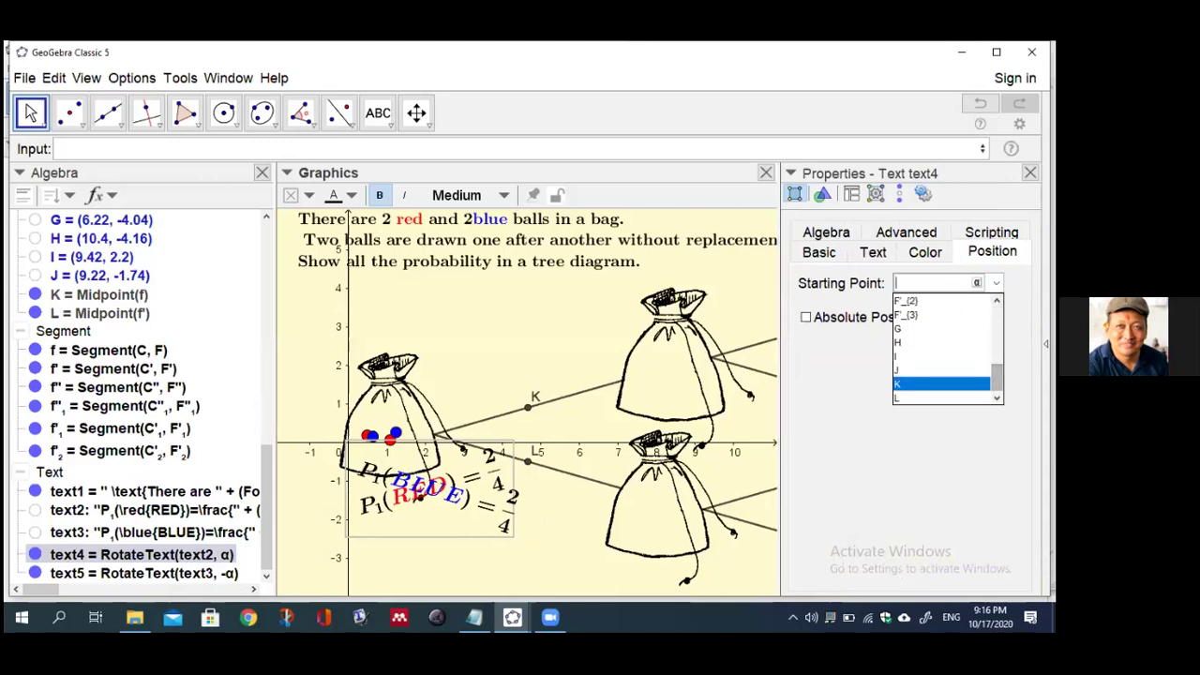
{"action": "left_click", "coordinate": [941, 384]}
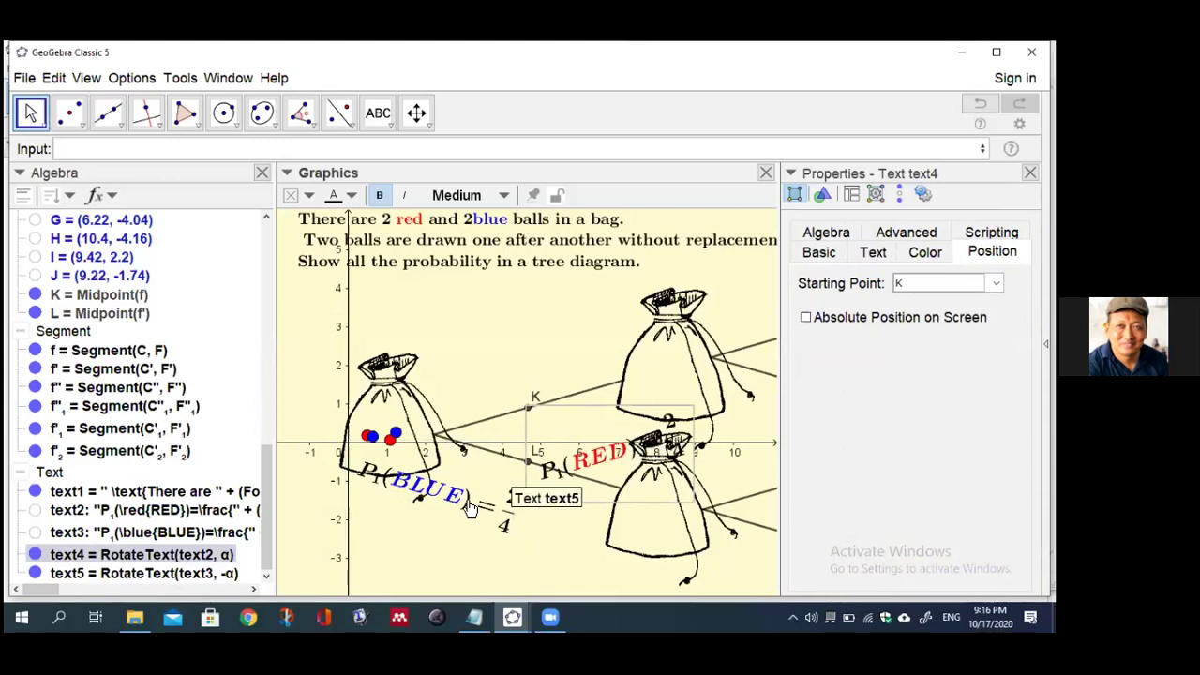
- Set the starting point of text5, the rotated BLUE probability label, to point L and close its properties
{"action": "left_click", "coordinate": [187, 575]}
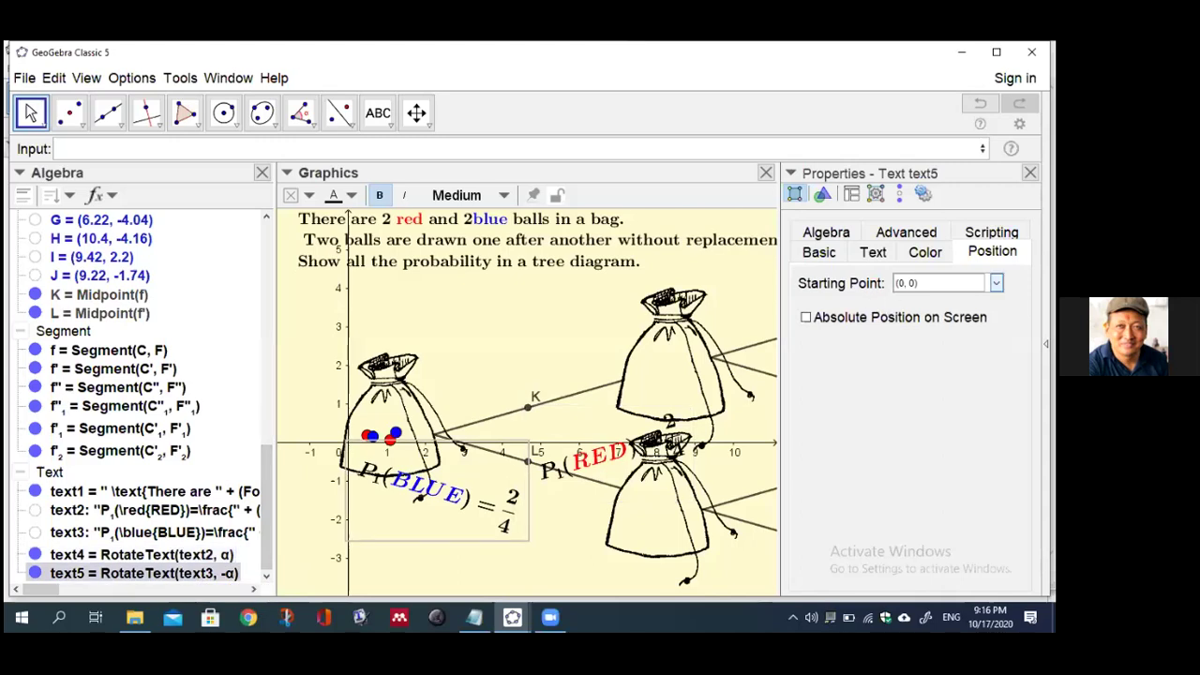
{"action": "left_click", "coordinate": [995, 282]}
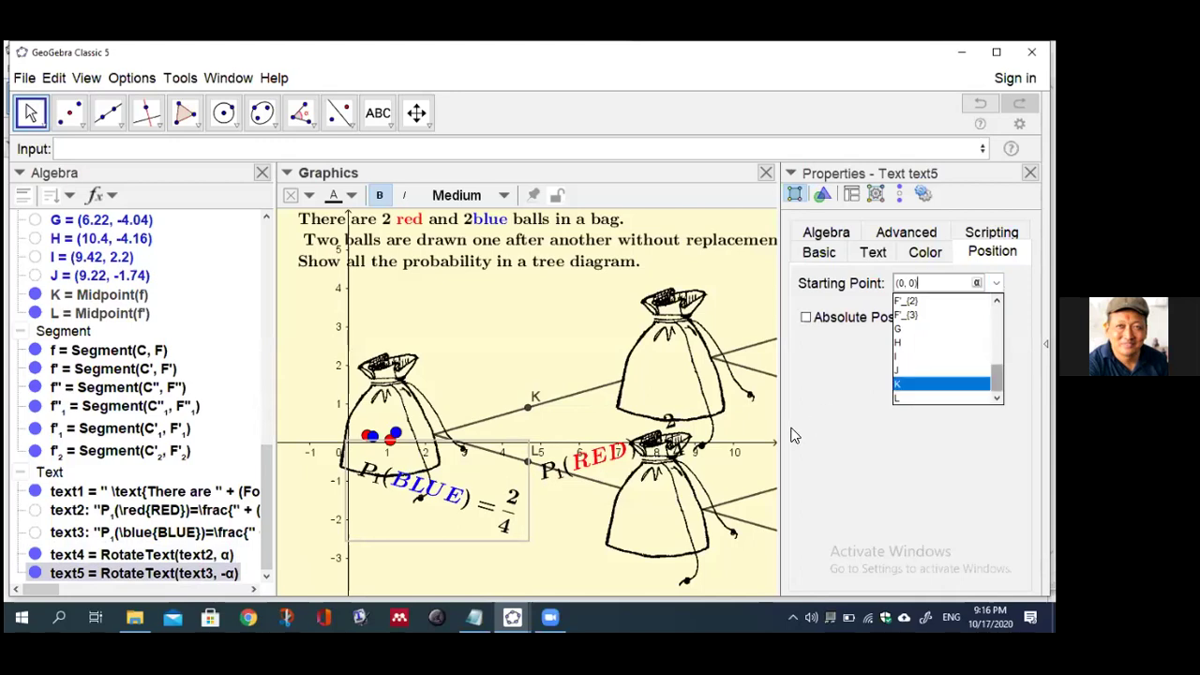
{"action": "left_click", "coordinate": [898, 398]}
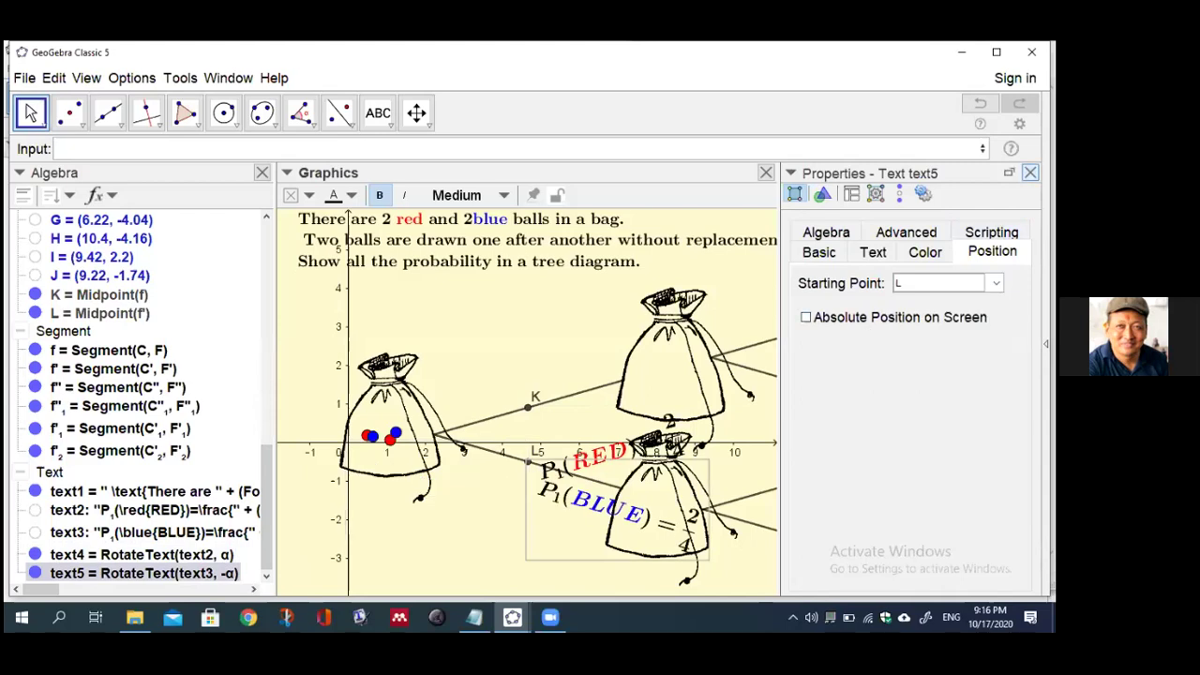
{"action": "left_click", "coordinate": [1029, 173]}
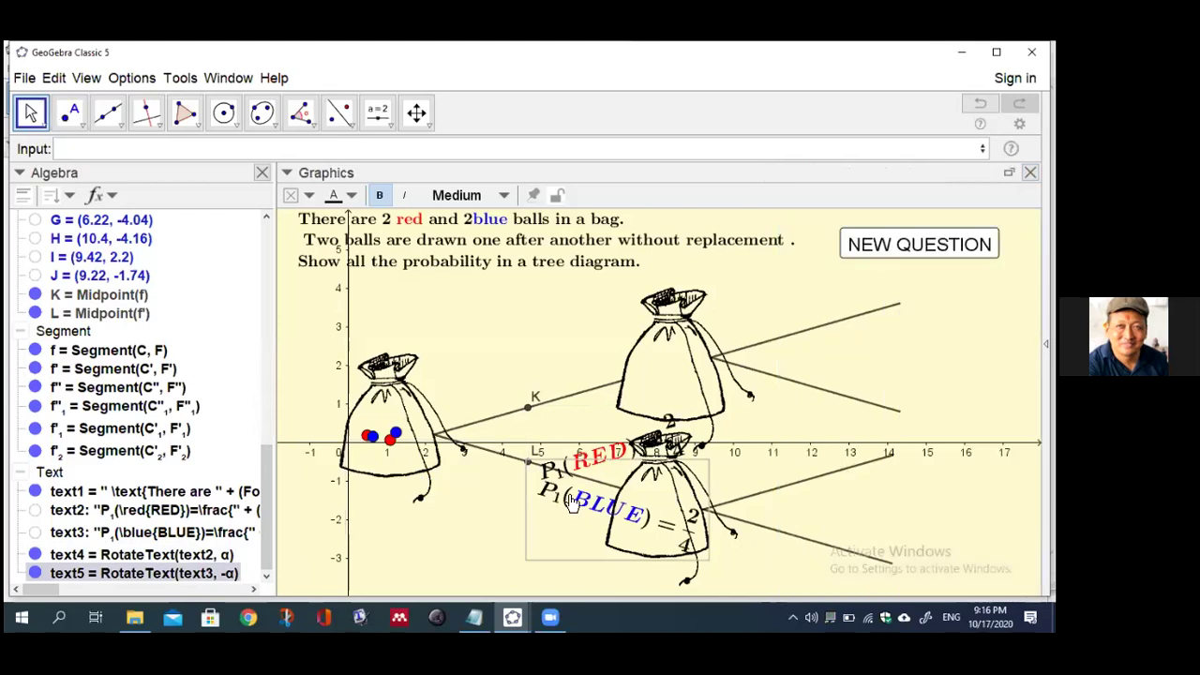
- Move the P₁(RED) and P₁(BLUE) labels beside their first-draw branches and set both to Small text size
{"action": "left_click_drag", "start_coordinate": [535, 490], "coordinate": [461, 471]}
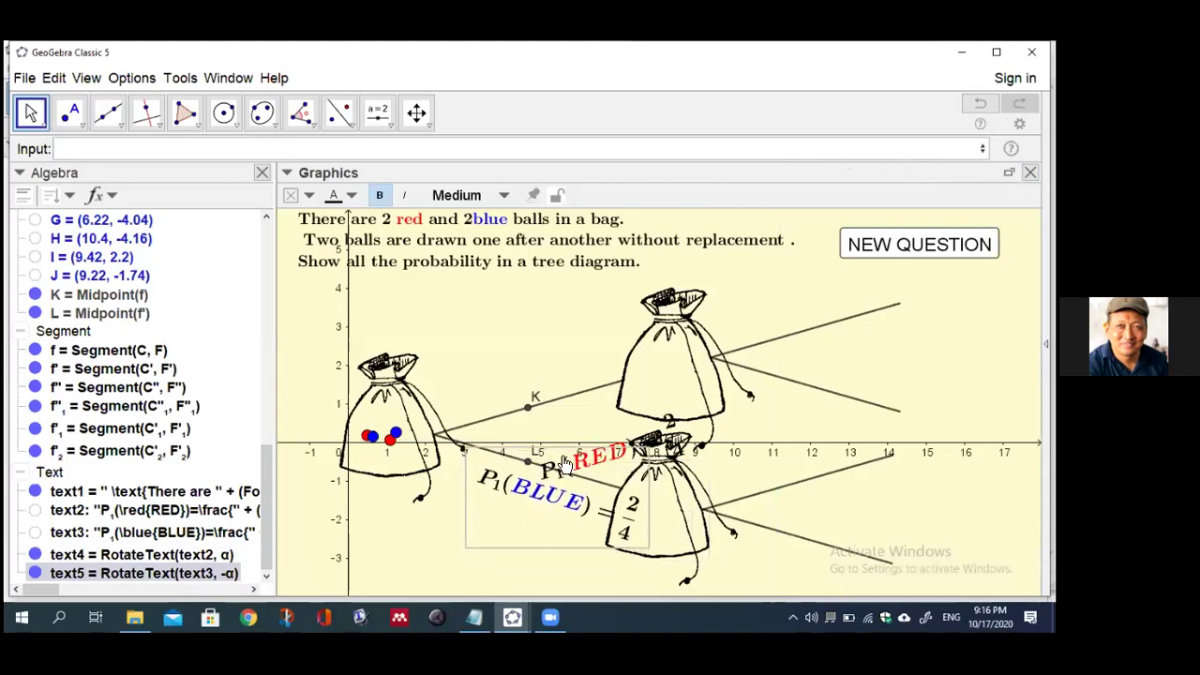
{"action": "left_click_drag", "start_coordinate": [635, 448], "coordinate": [549, 371]}
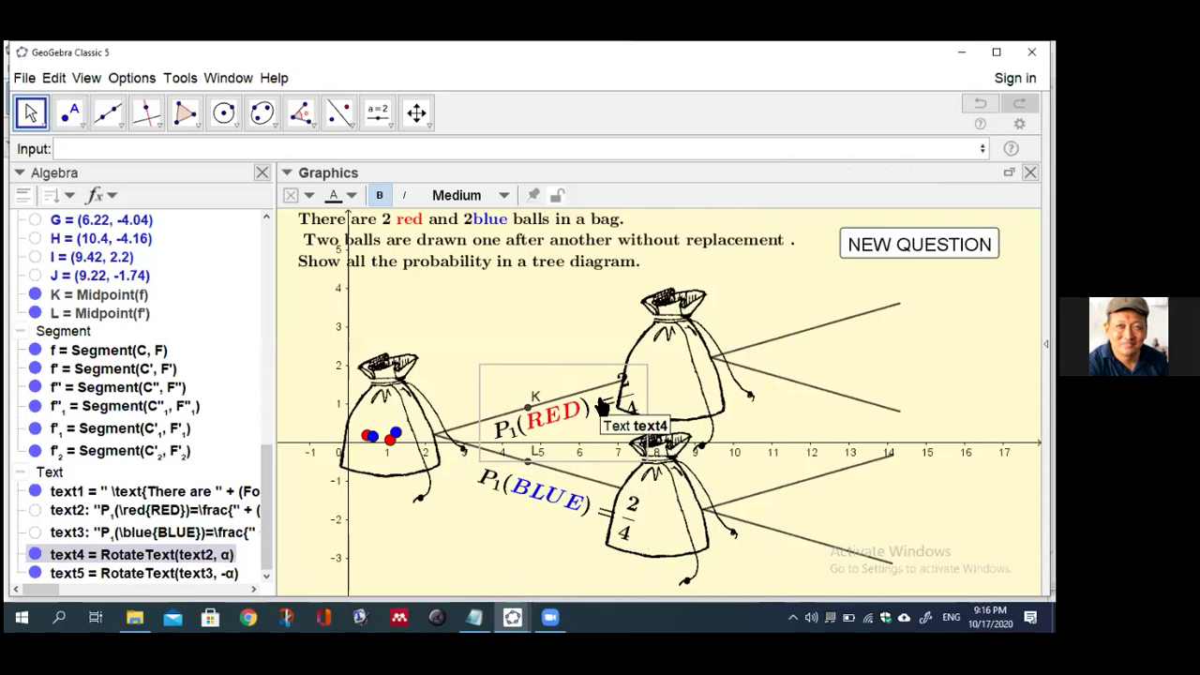
{"action": "left_click", "coordinate": [528, 473]}
{"action": "left_click", "coordinate": [528, 473]}
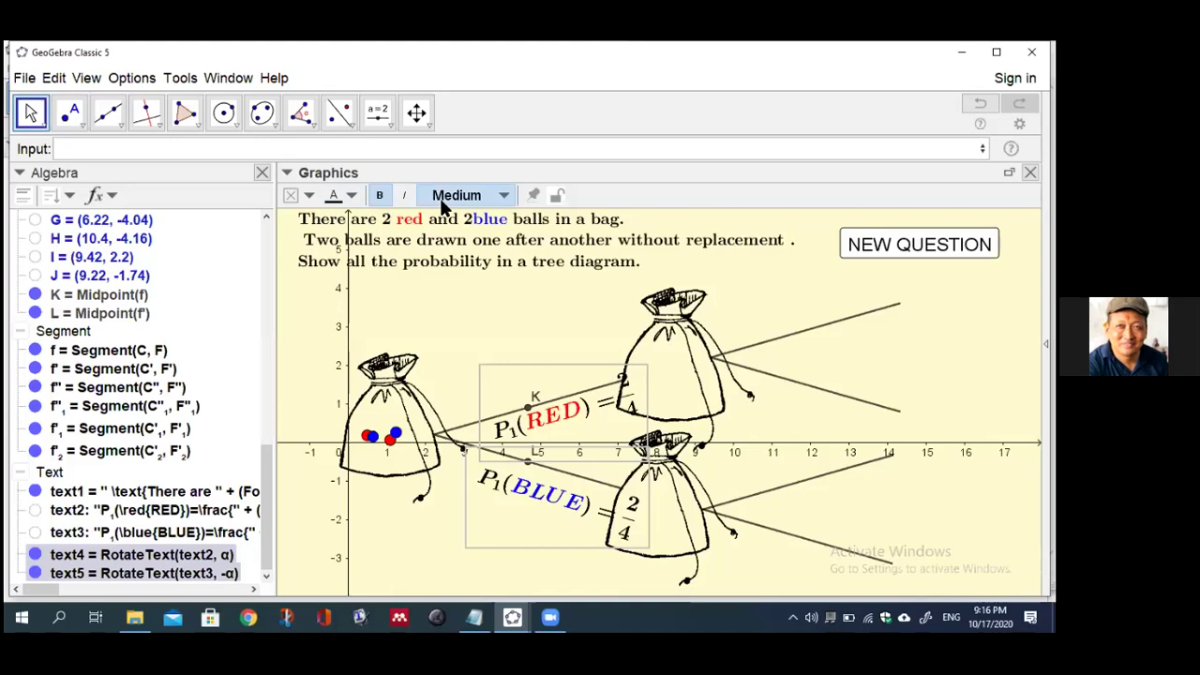
{"action": "left_click", "coordinate": [497, 196]}
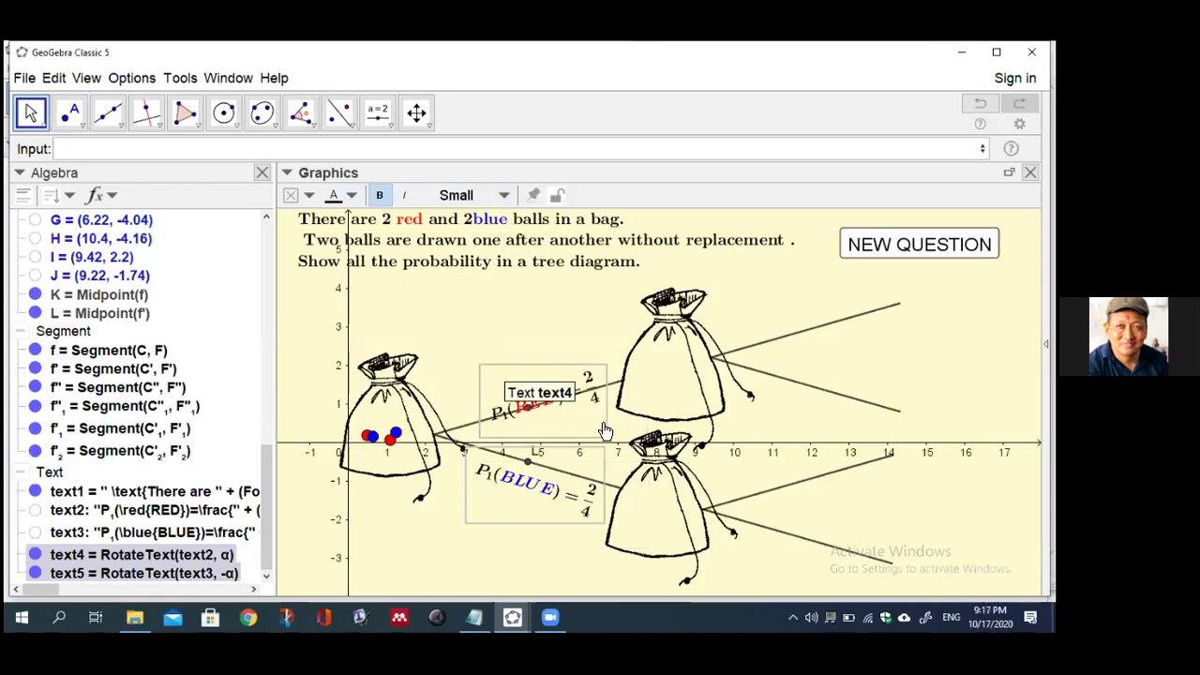
{"action": "left_click_drag", "start_coordinate": [553, 419], "coordinate": [550, 415]}
- Deselect the labels and hide the midpoints K and L
{"action": "left_click", "coordinate": [582, 344]}
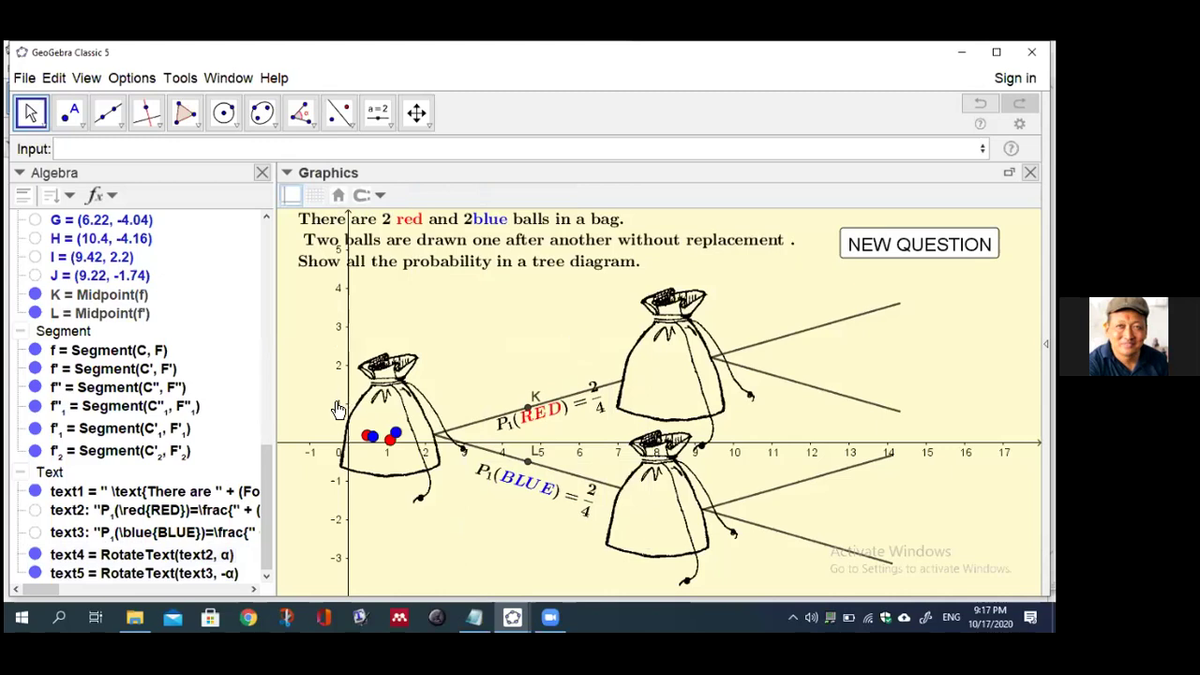
{"action": "left_click", "coordinate": [36, 295]}
{"action": "left_click", "coordinate": [35, 313]}
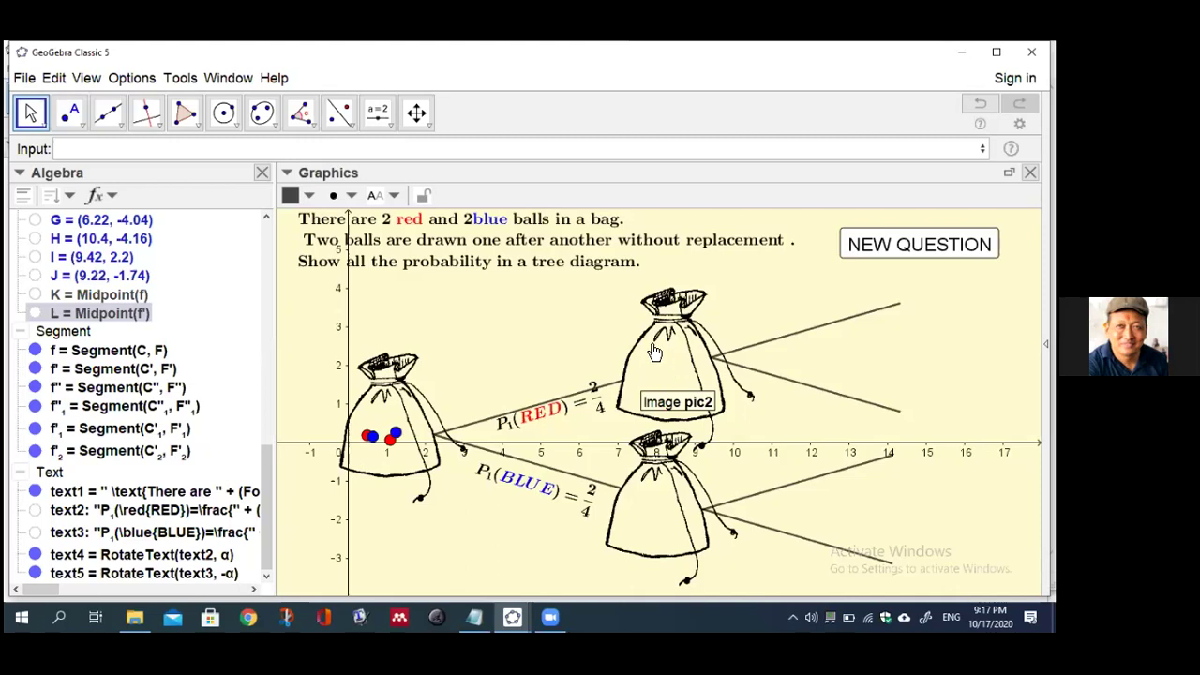
- Begin defining x3 as a Sample with list, size and replacement arguments, using the five-argument Sequence form as its list
{"action": "left_click", "coordinate": [63, 148]}
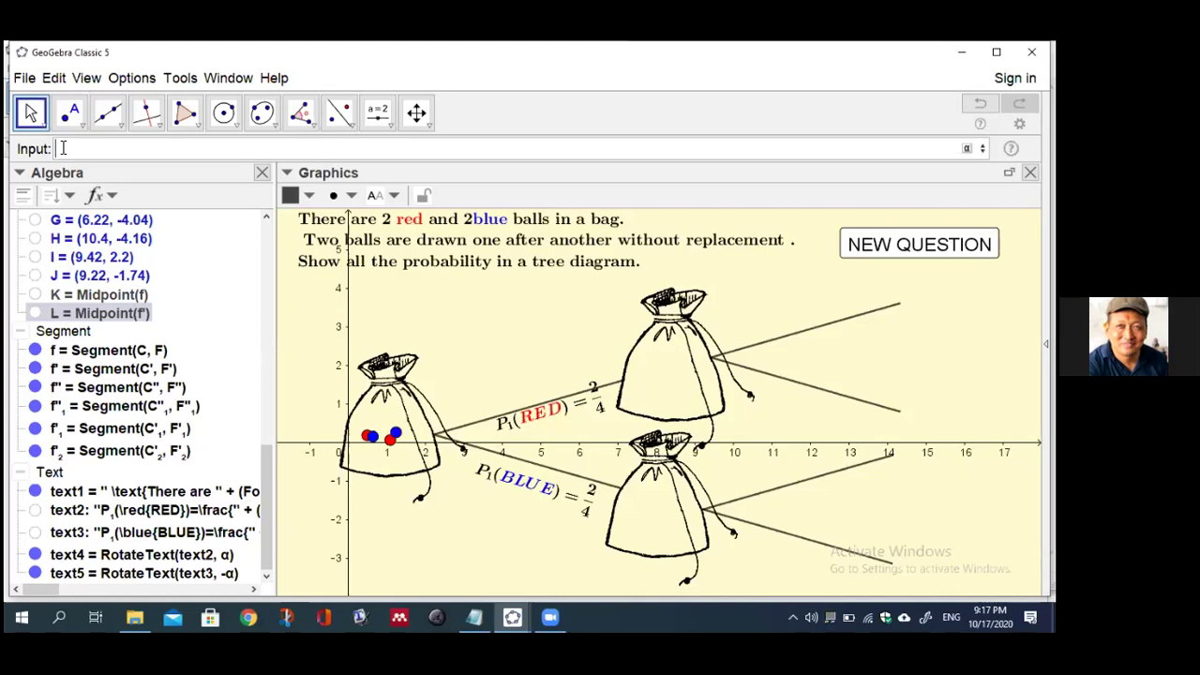
{"action": "type", "text": "x3"}
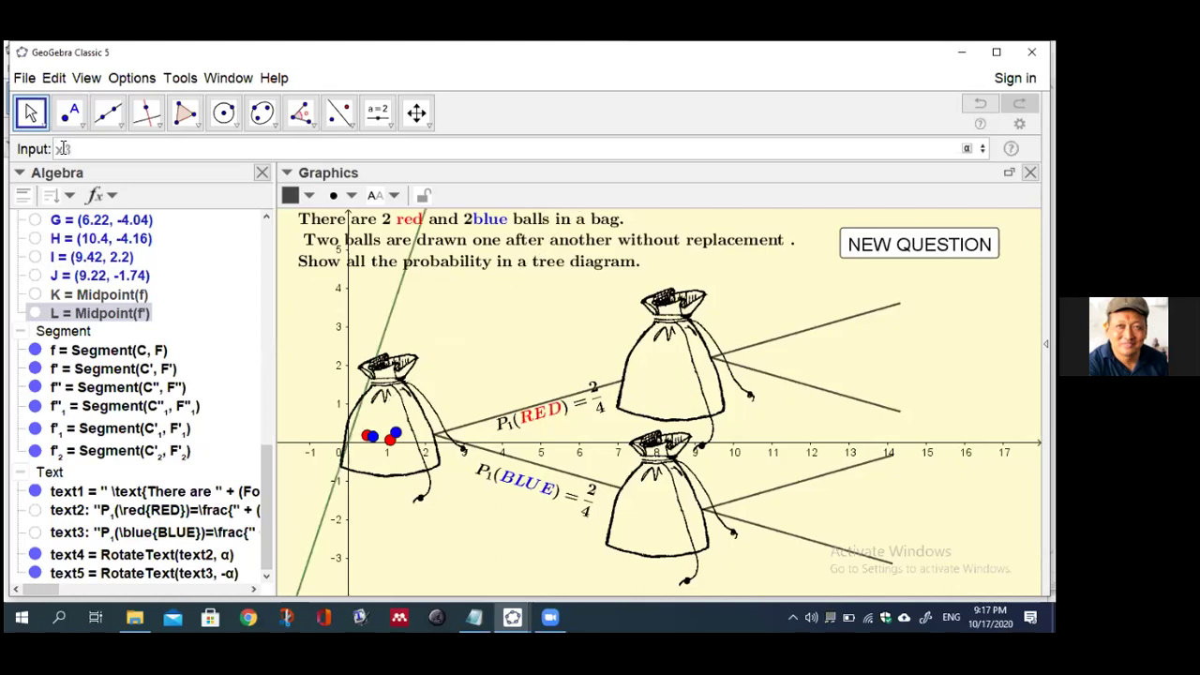
{"action": "type", "text": "=sam"}
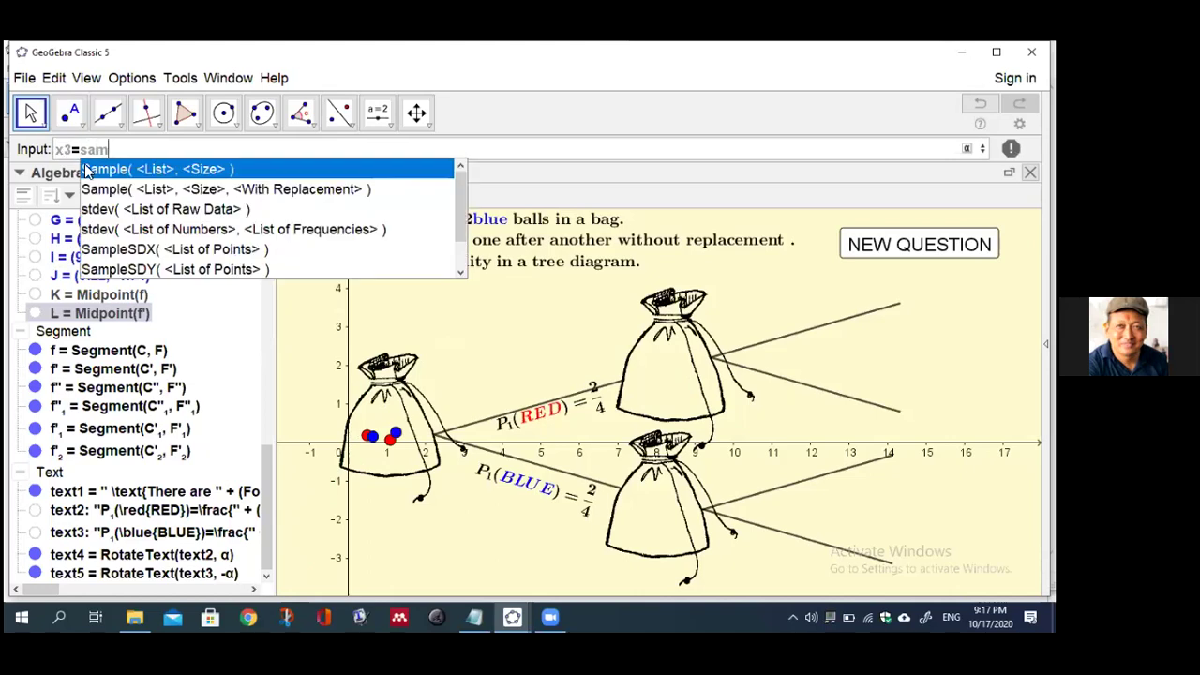
{"action": "left_click", "coordinate": [120, 189]}
{"action": "type", "text": "seq, <Size>, <With Replacement> )"}
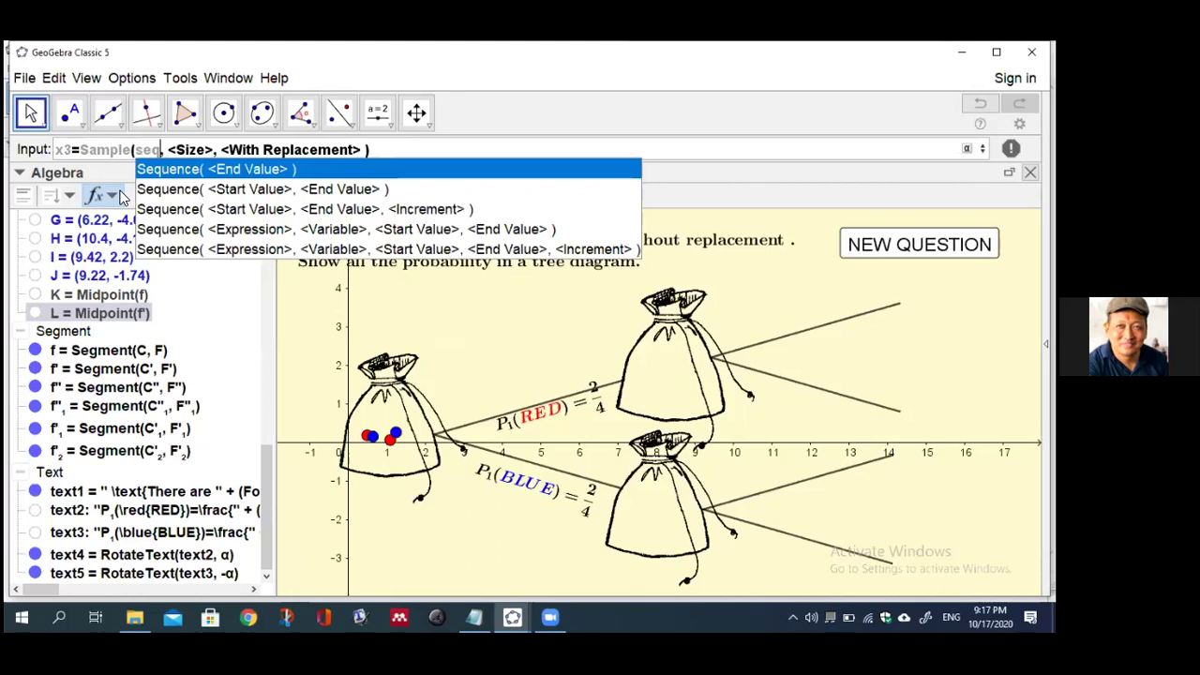
{"action": "left_click", "coordinate": [208, 249]}
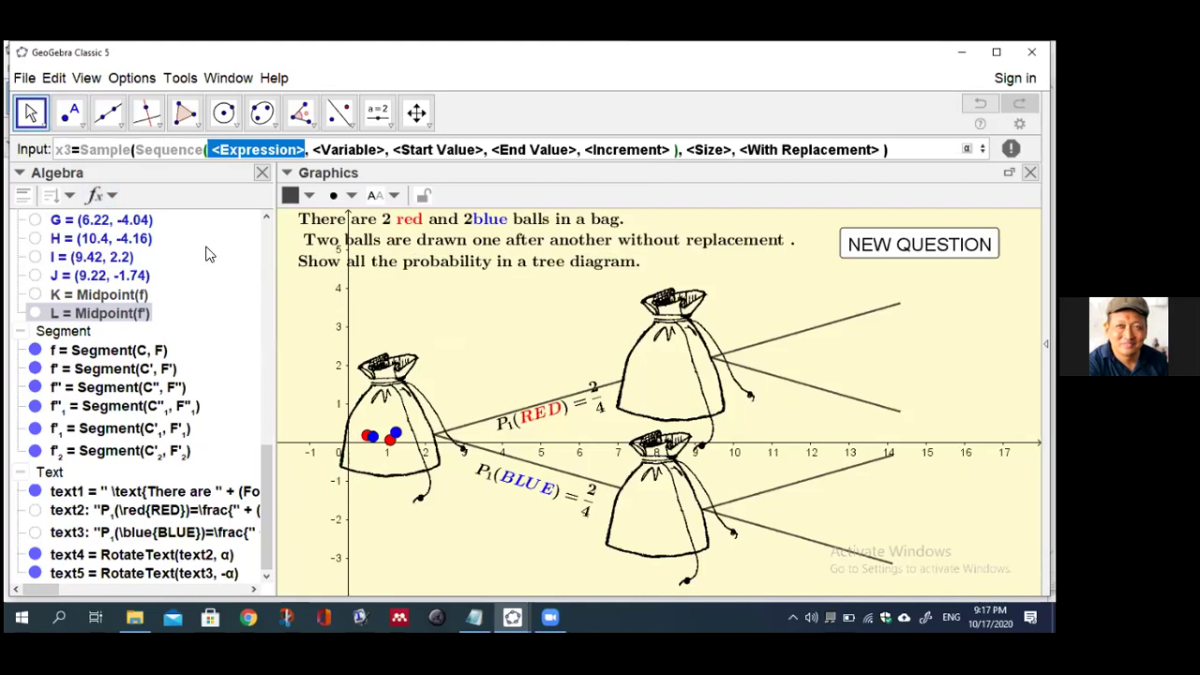
- Fill in the x3 sequence's expression as i+1, its variable as i and its start value as 6.5
{"action": "key", "text": "BackSpace"}
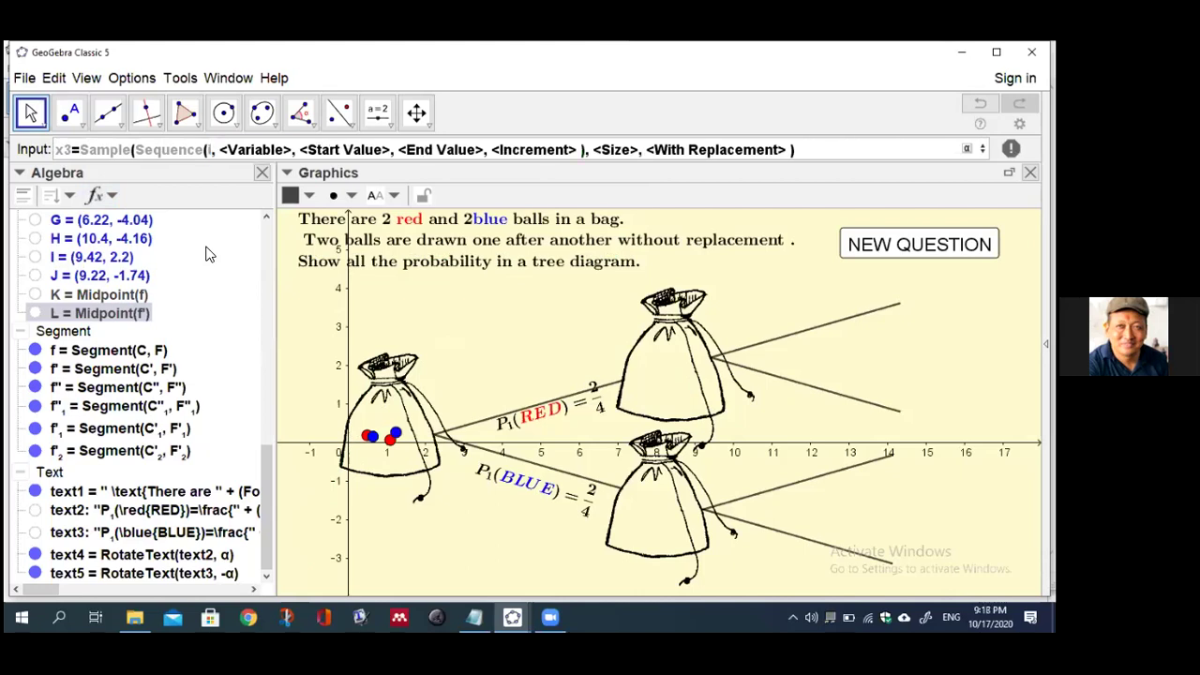
{"action": "type", "text": "i+"}
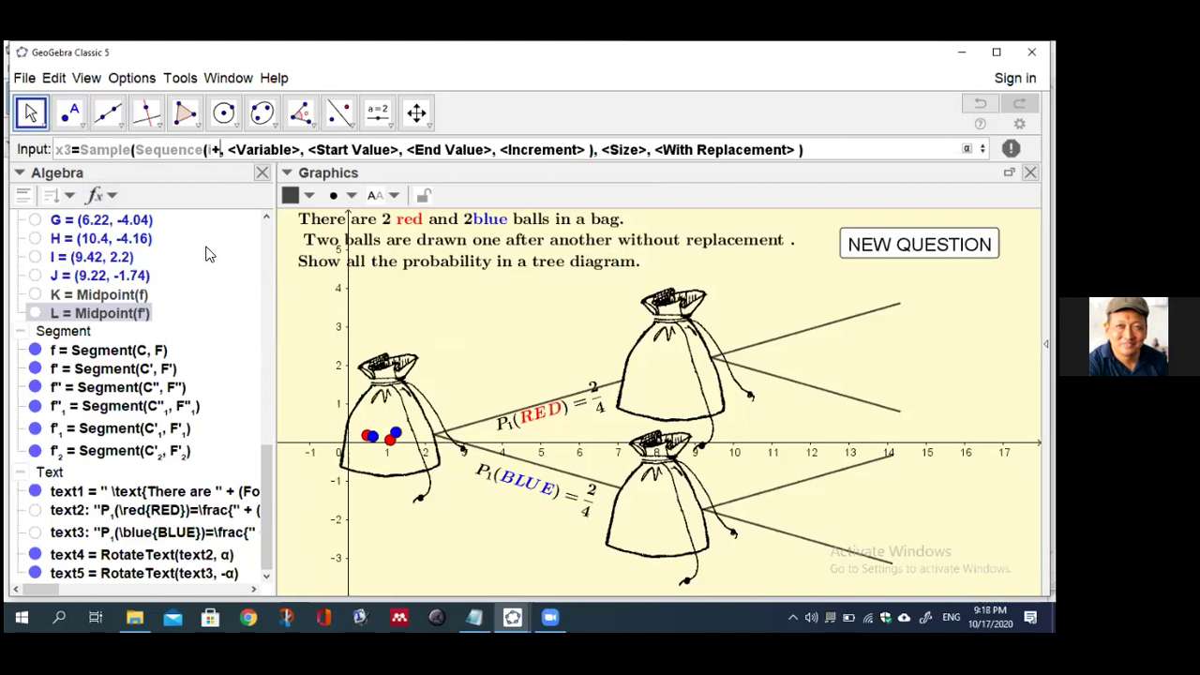
{"action": "type", "text": "1"}
{"action": "key", "text": "Tab"}
{"action": "key", "text": "BackSpace"}
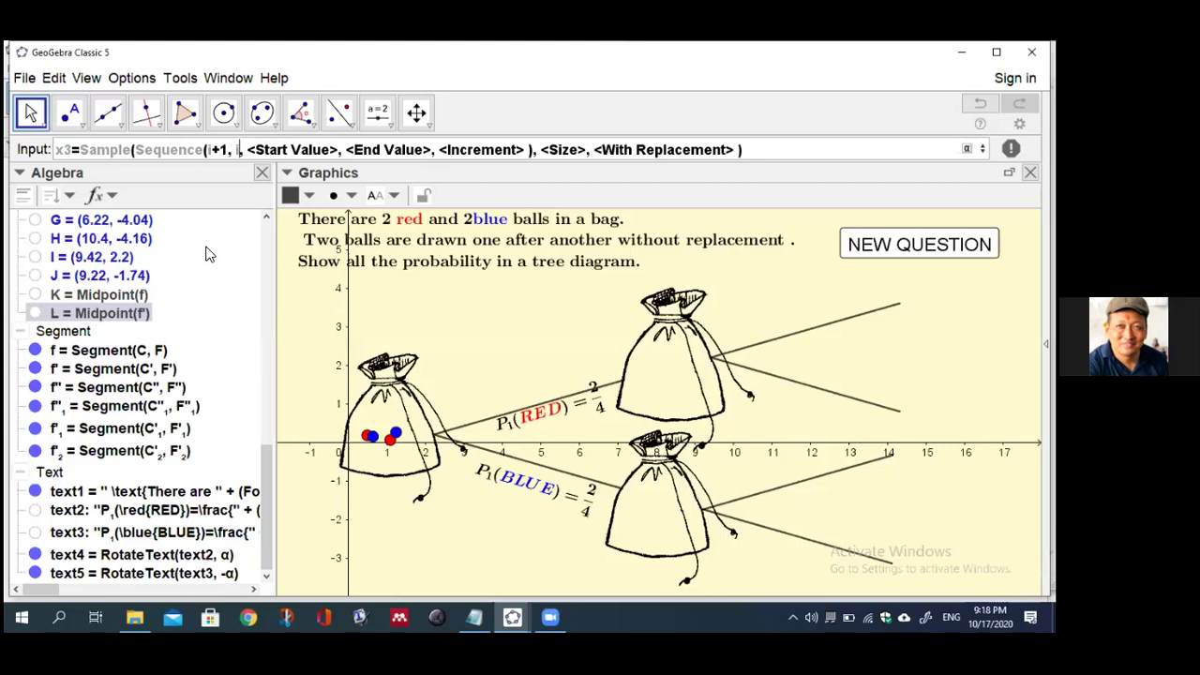
{"action": "type", "text": "i"}
{"action": "key", "text": "Tab"}
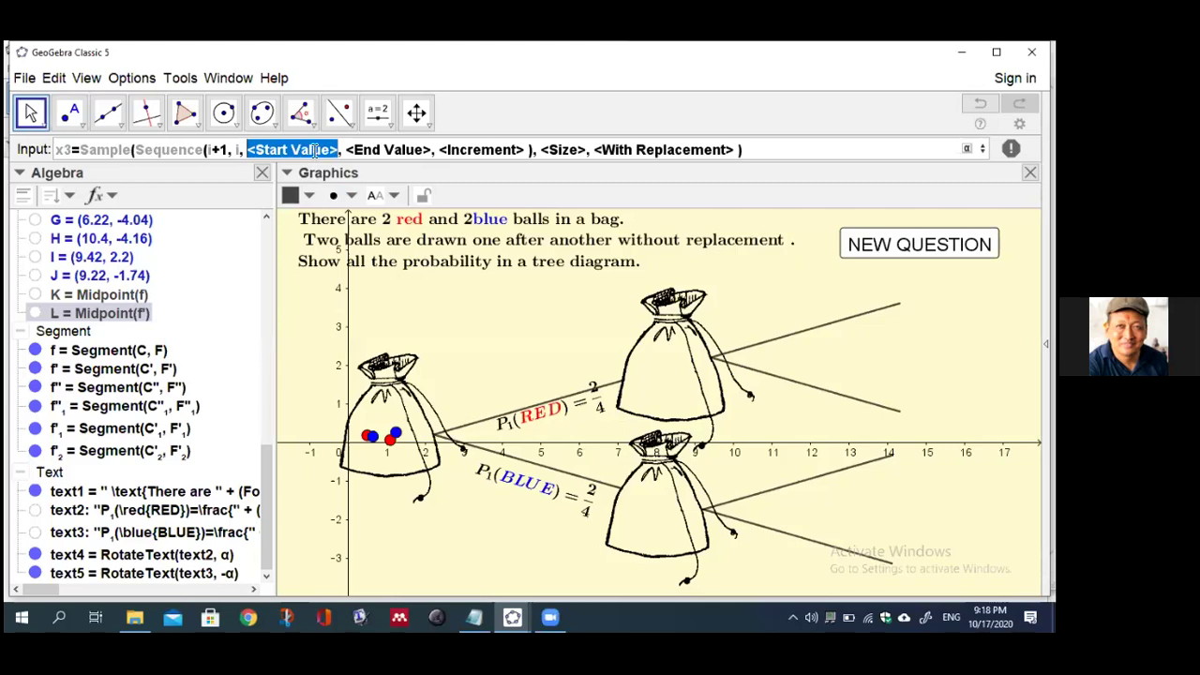
{"action": "type", "text": "6."}
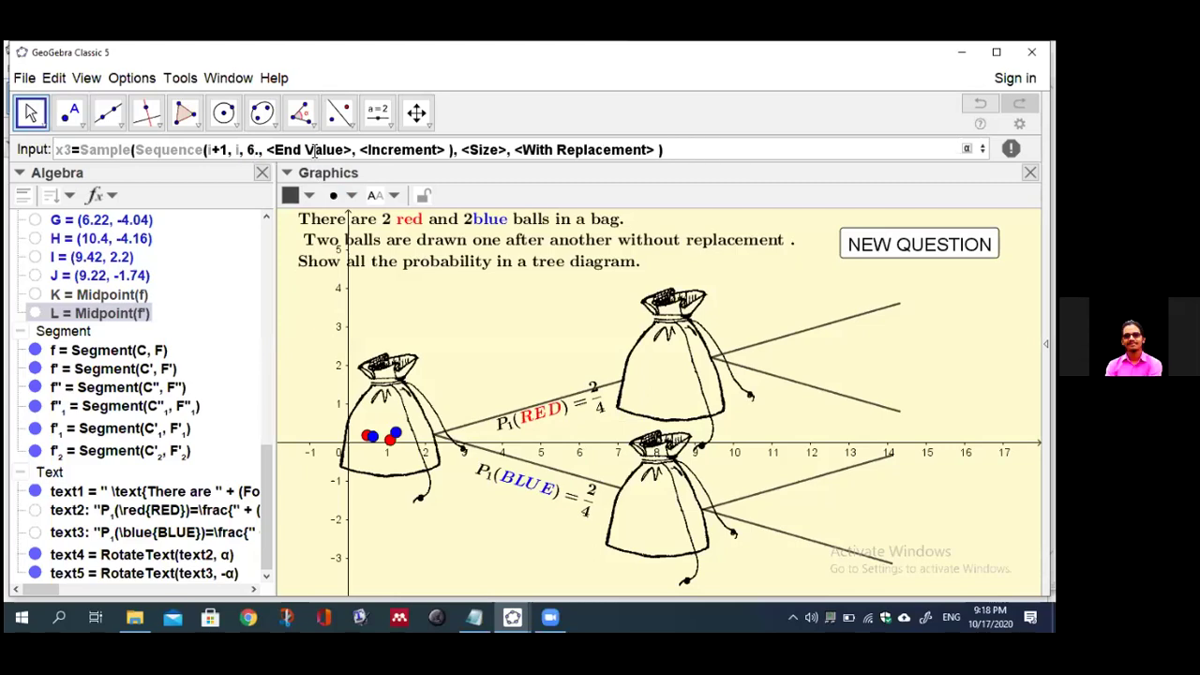
{"action": "type", "text": "5"}
- Set the x3 sequence's end value to 8 and its increment to 0.2
{"action": "left_click", "coordinate": [315, 150]}
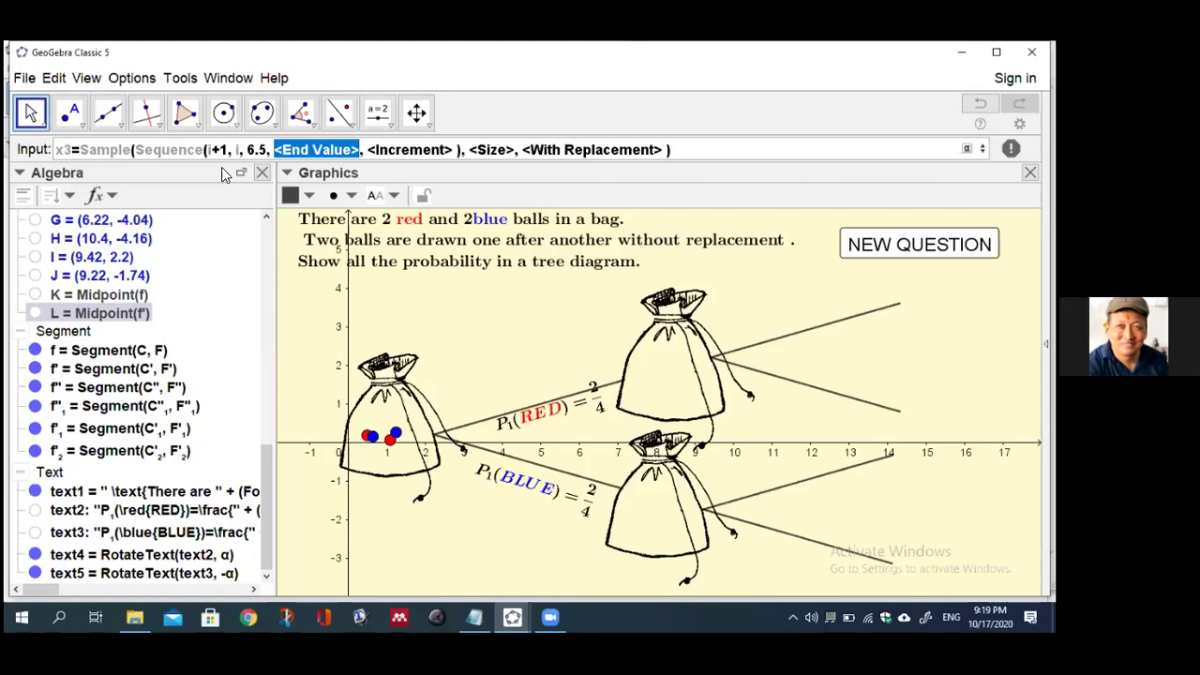
{"action": "type", "text": "6"}
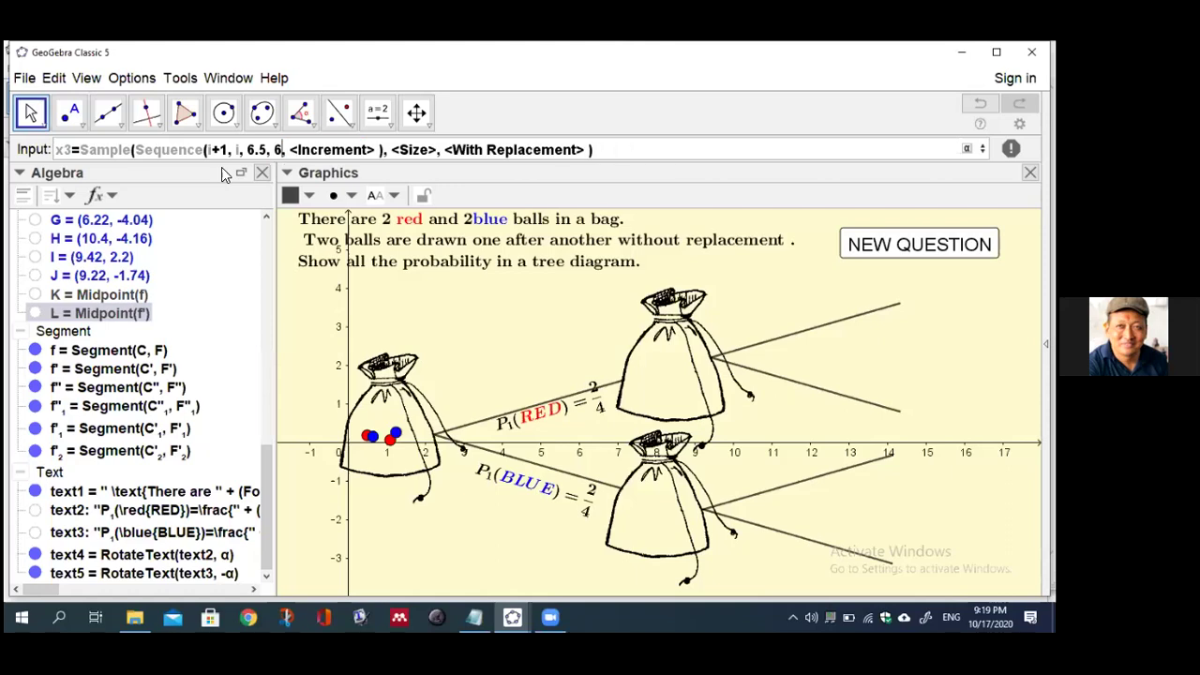
{"action": "key", "text": "BackSpace"}
{"action": "type", "text": "8"}
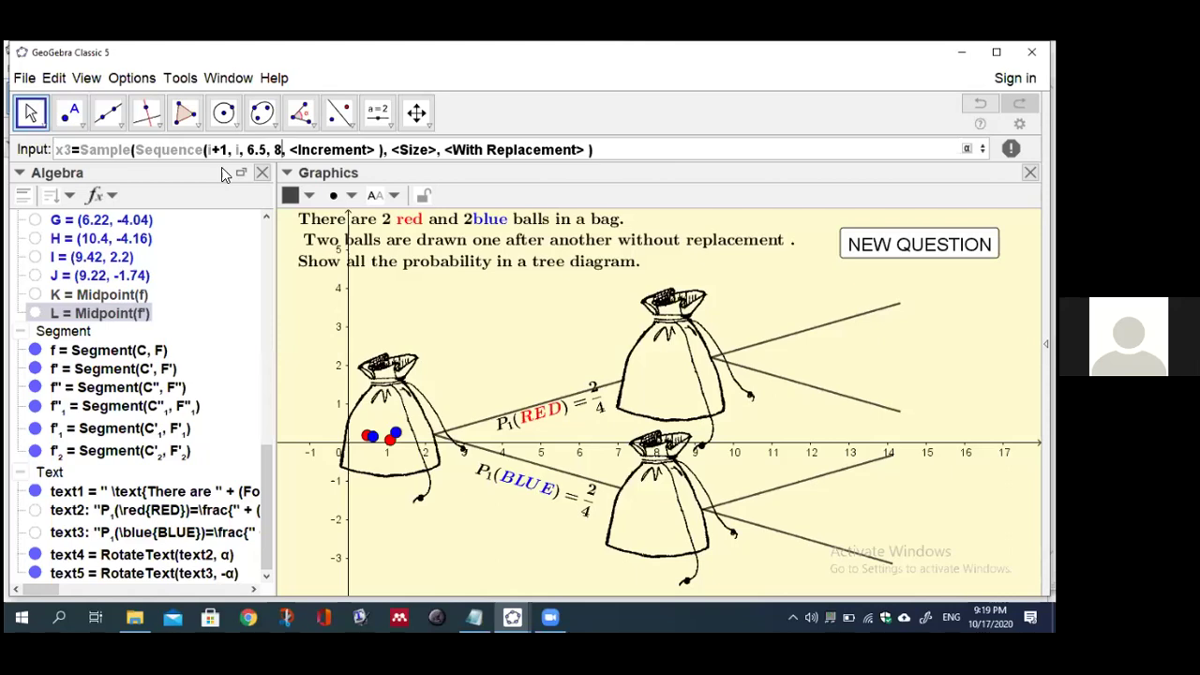
{"action": "key", "text": "Tab"}
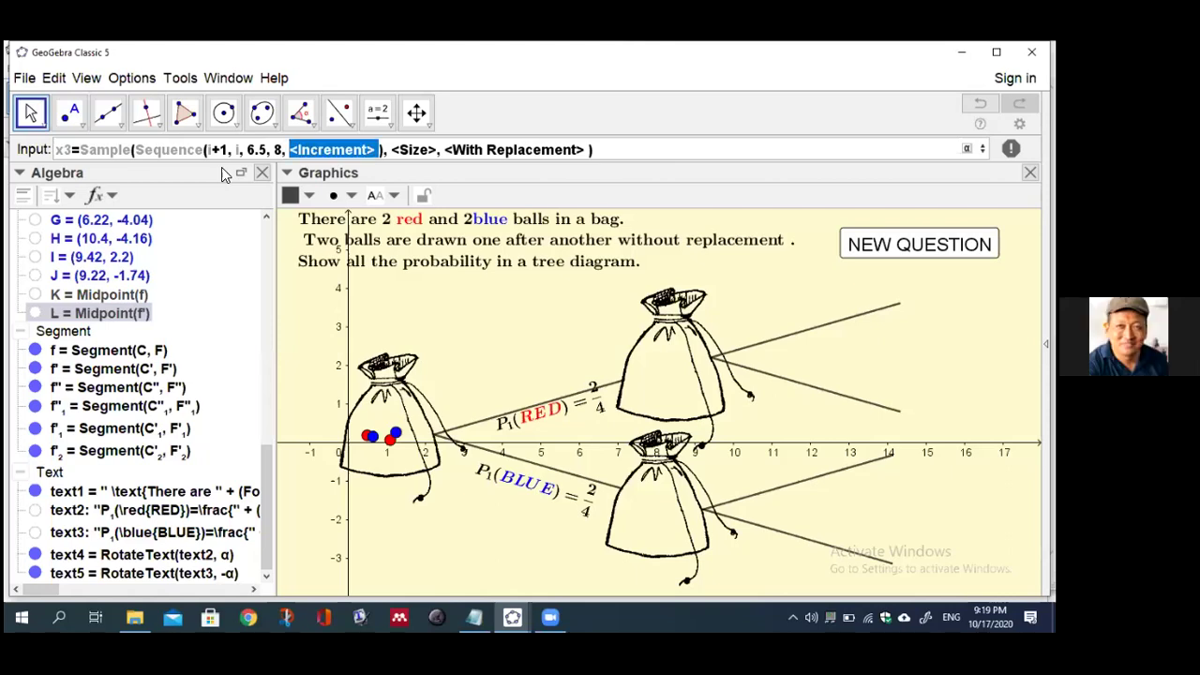
{"action": "type", "text": "0."}
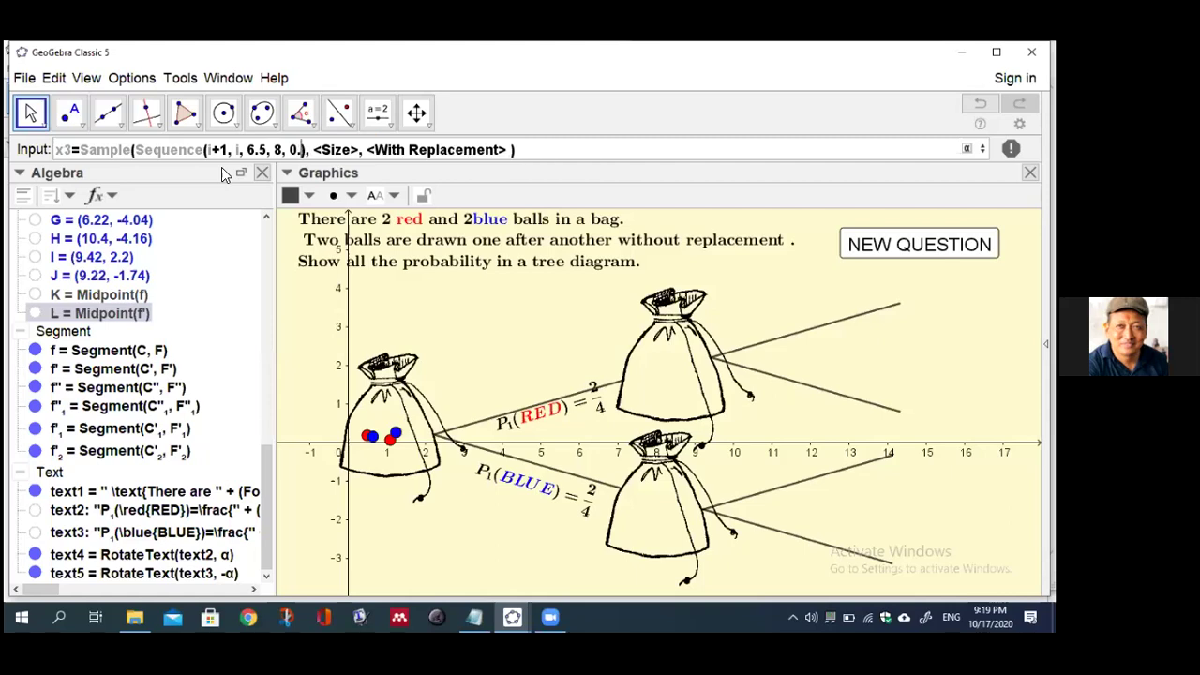
{"action": "type", "text": "2"}
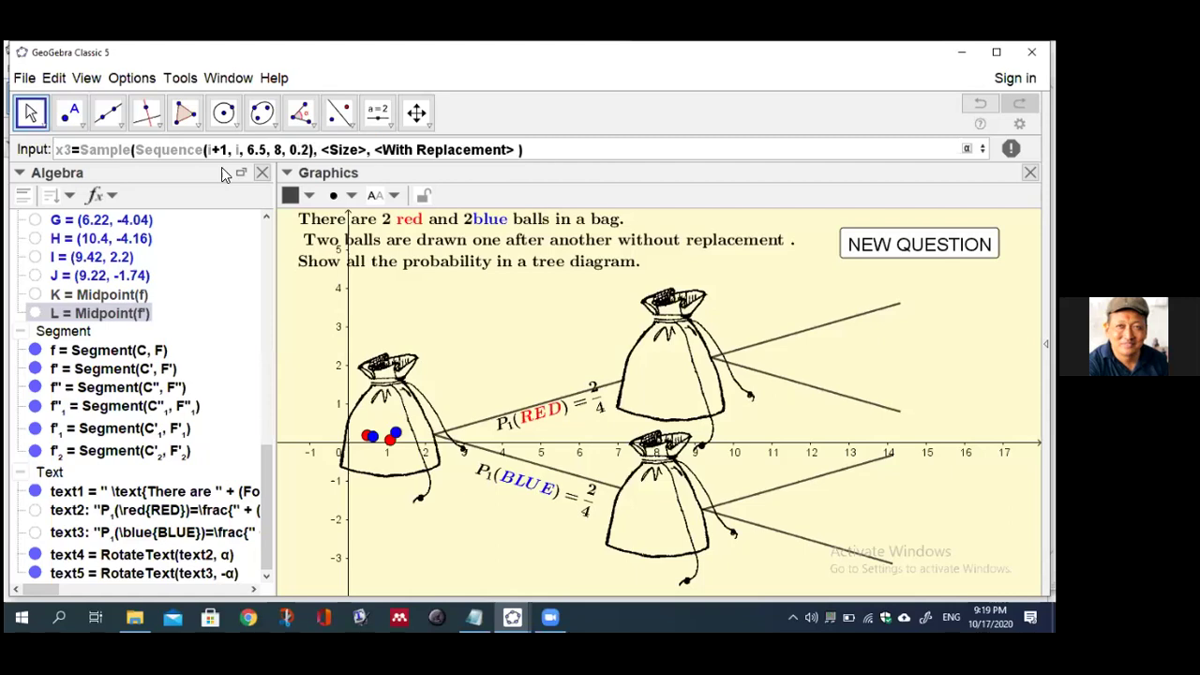
- Set the x3 sample size to red-1 and With Replacement to false, and create the list
{"action": "key", "text": "Tab"}
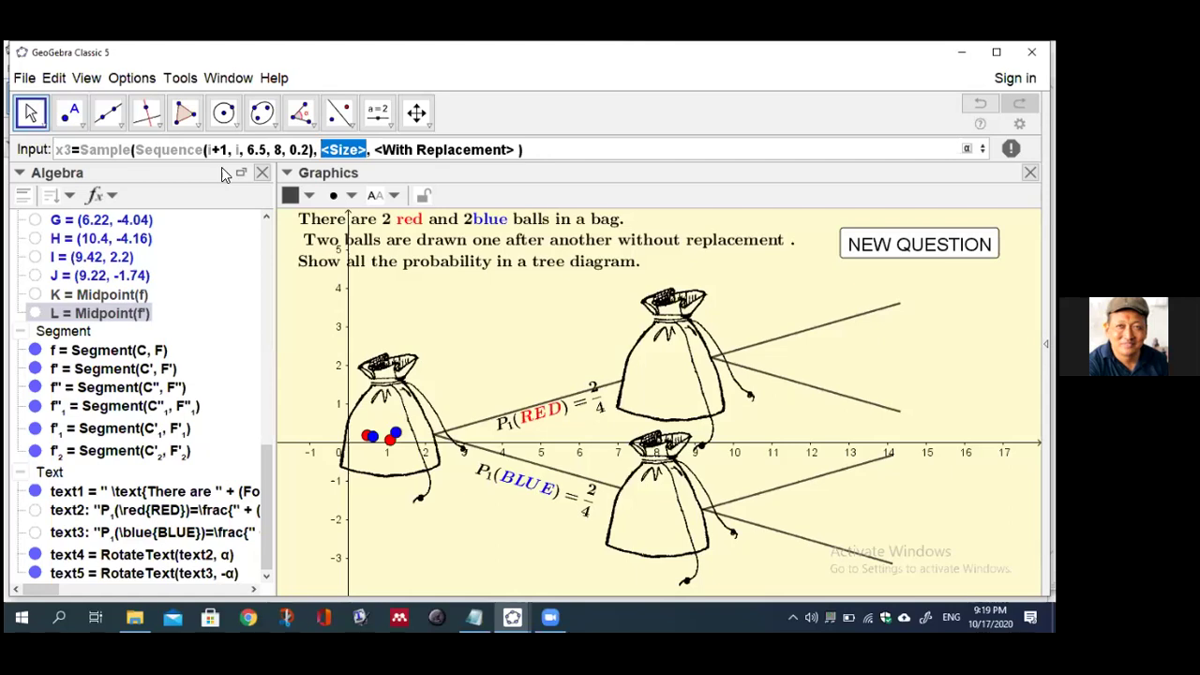
{"action": "type", "text": "red"}
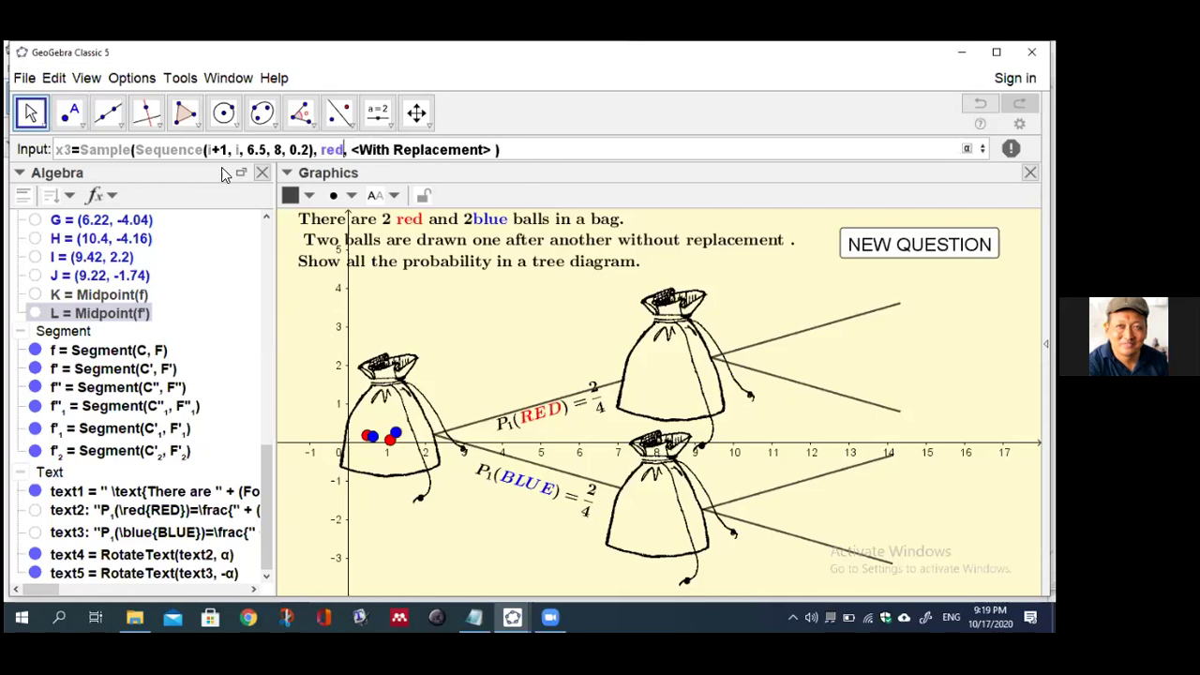
{"action": "type", "text": "-"}
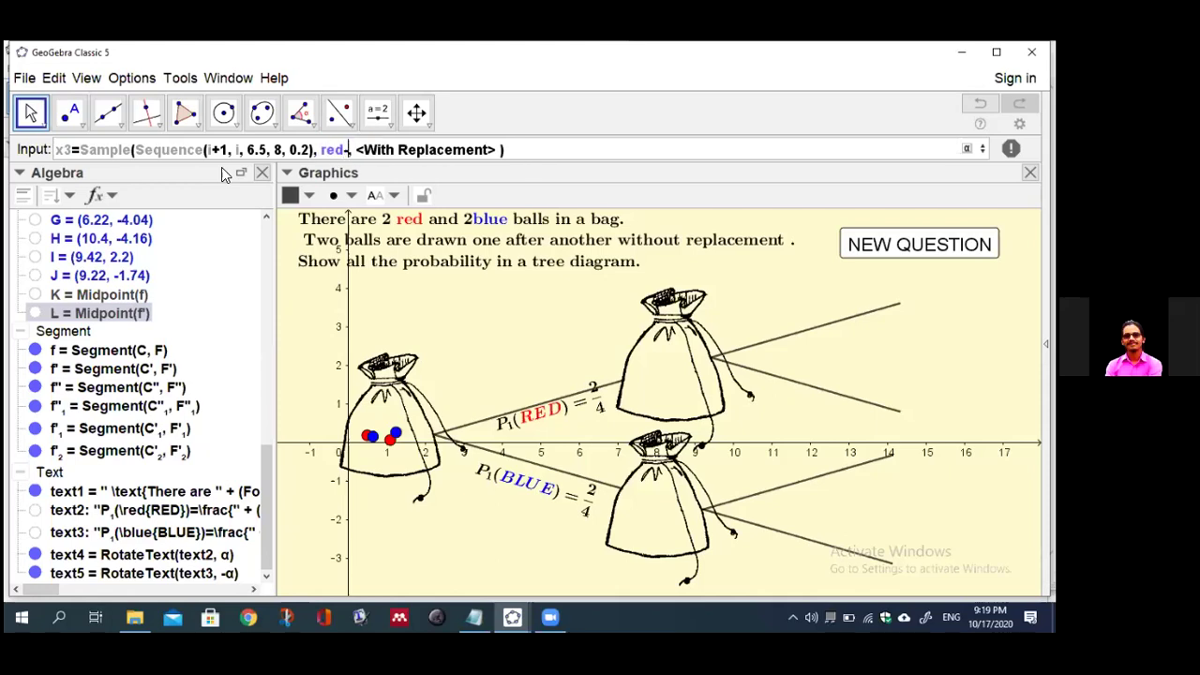
{"action": "type", "text": "1"}
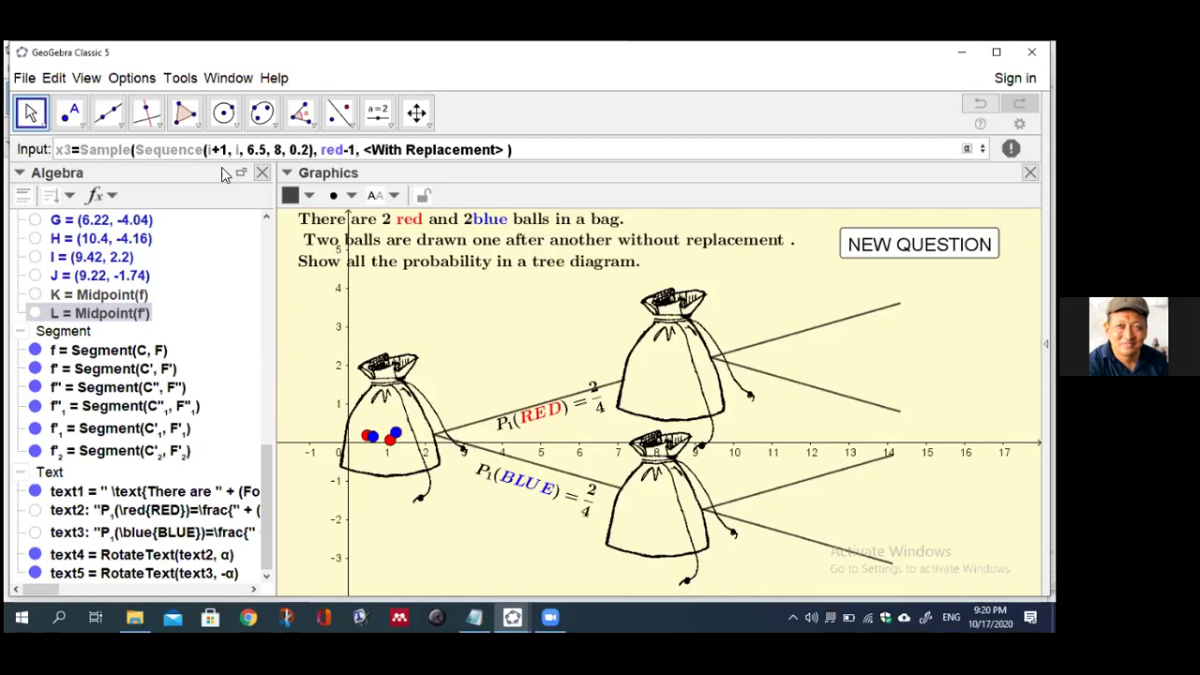
{"action": "key", "text": "Tab"}
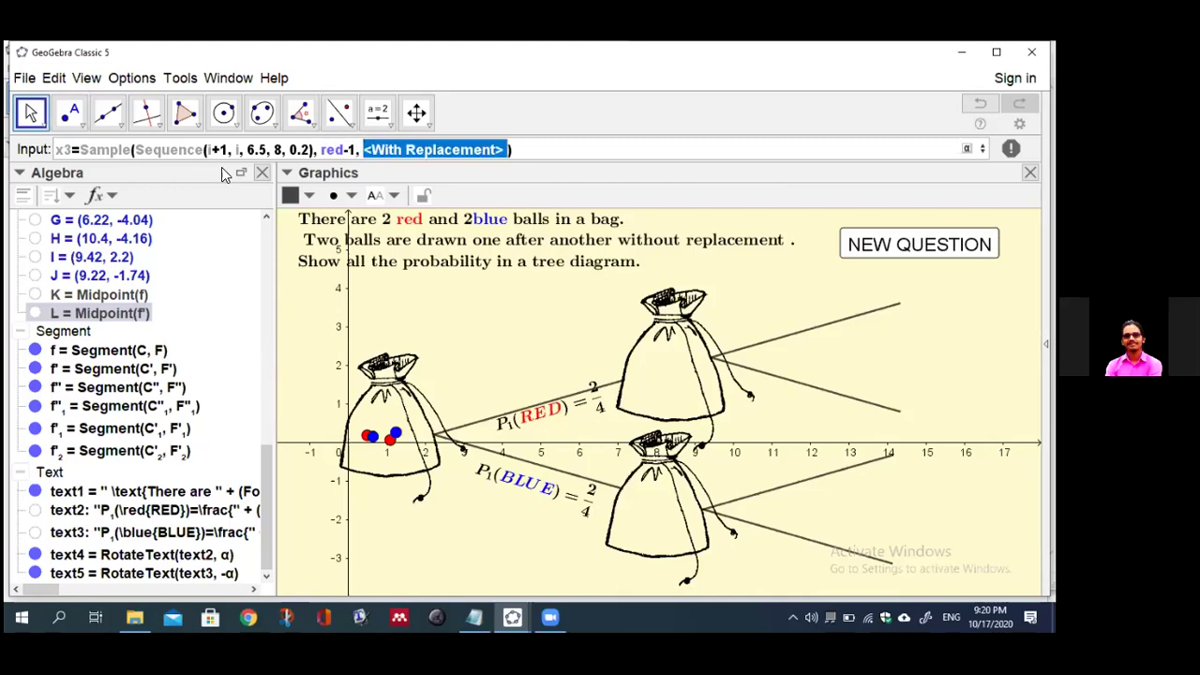
{"action": "type", "text": "false"}
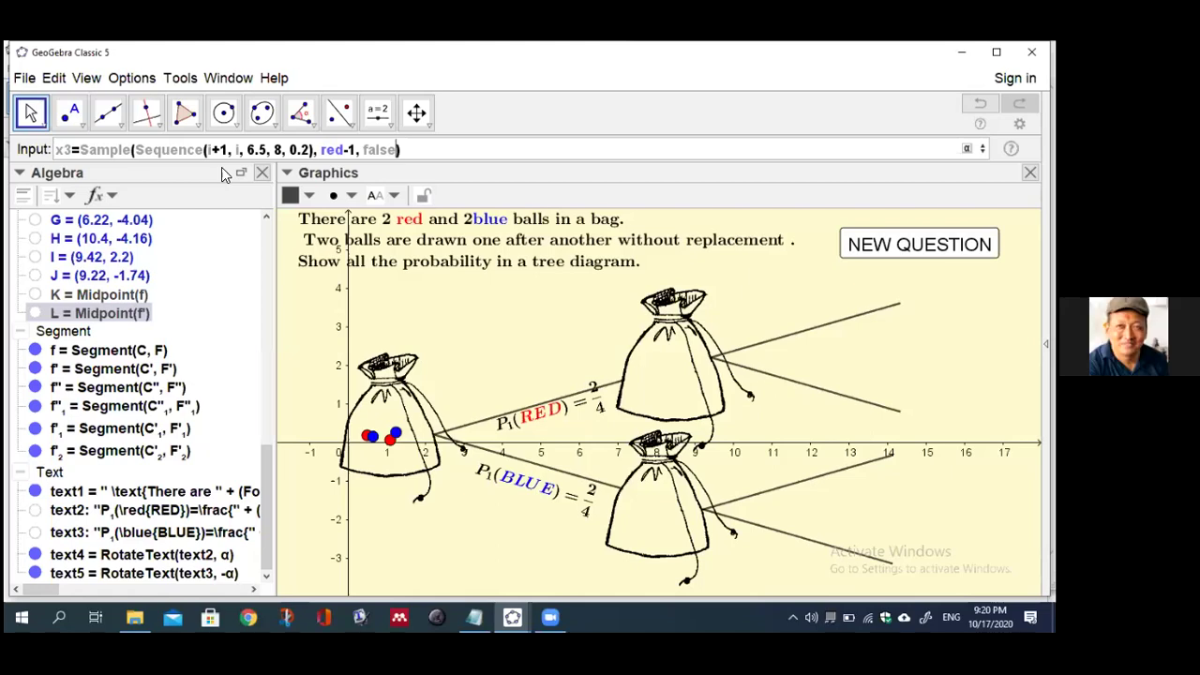
{"action": "left_click_drag", "start_coordinate": [401, 150], "coordinate": [56, 150]}
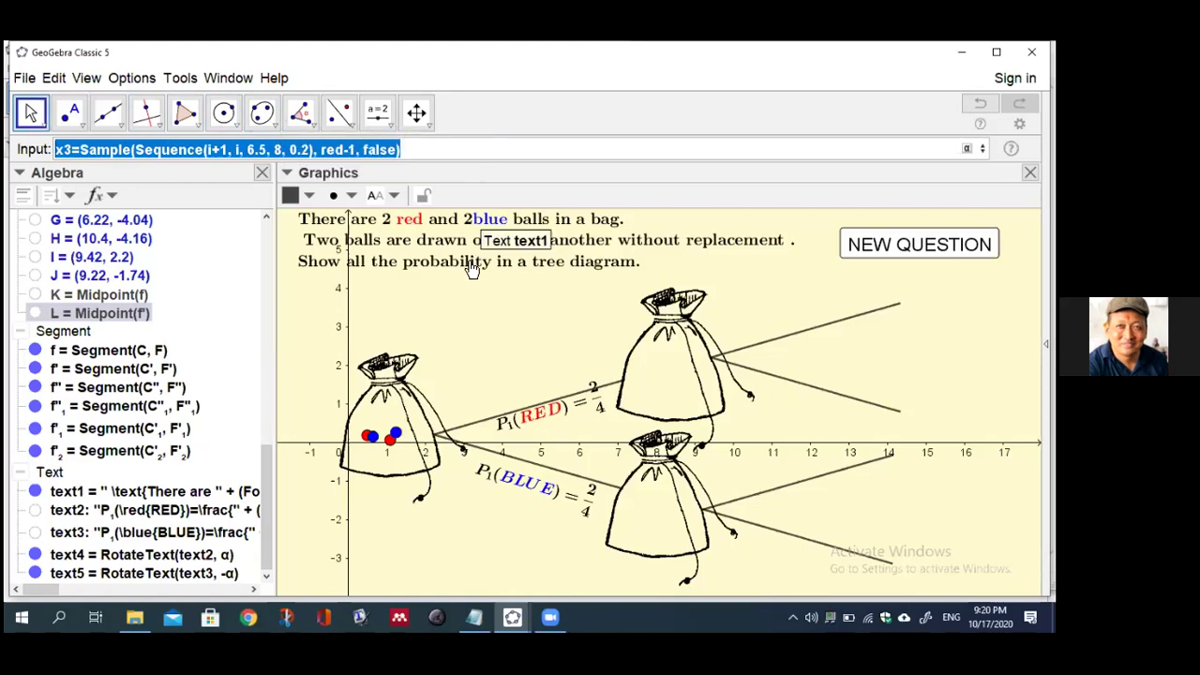
{"action": "left_click", "coordinate": [409, 148]}
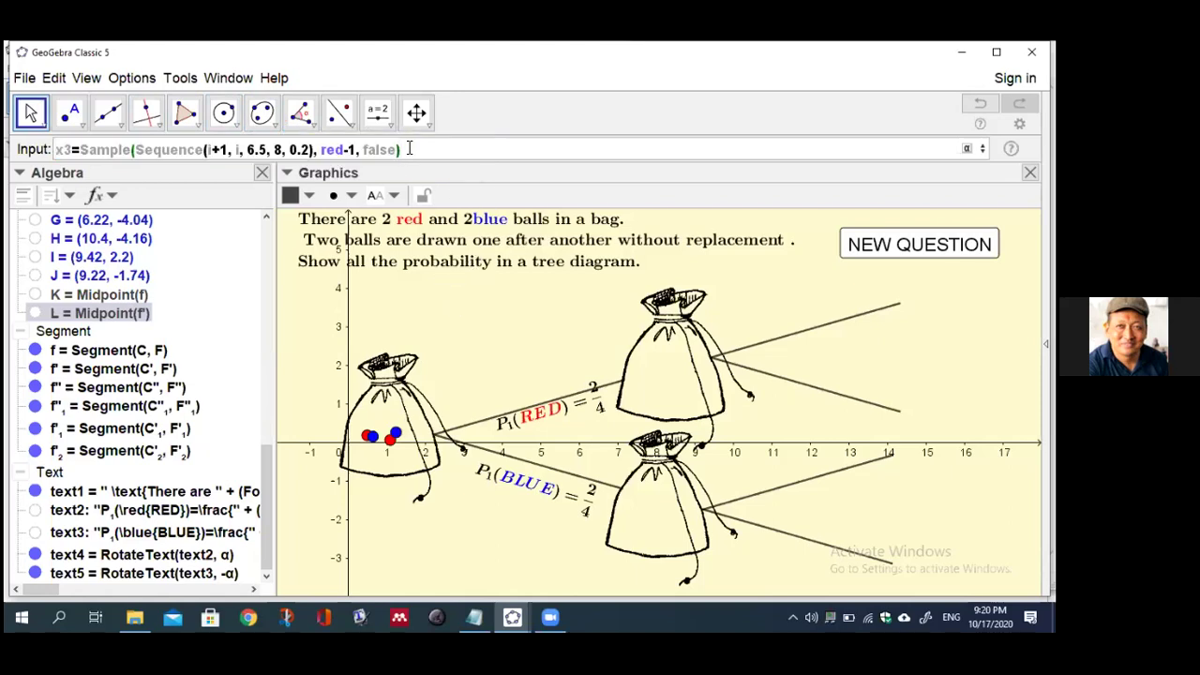
{"action": "key", "text": "Return"}
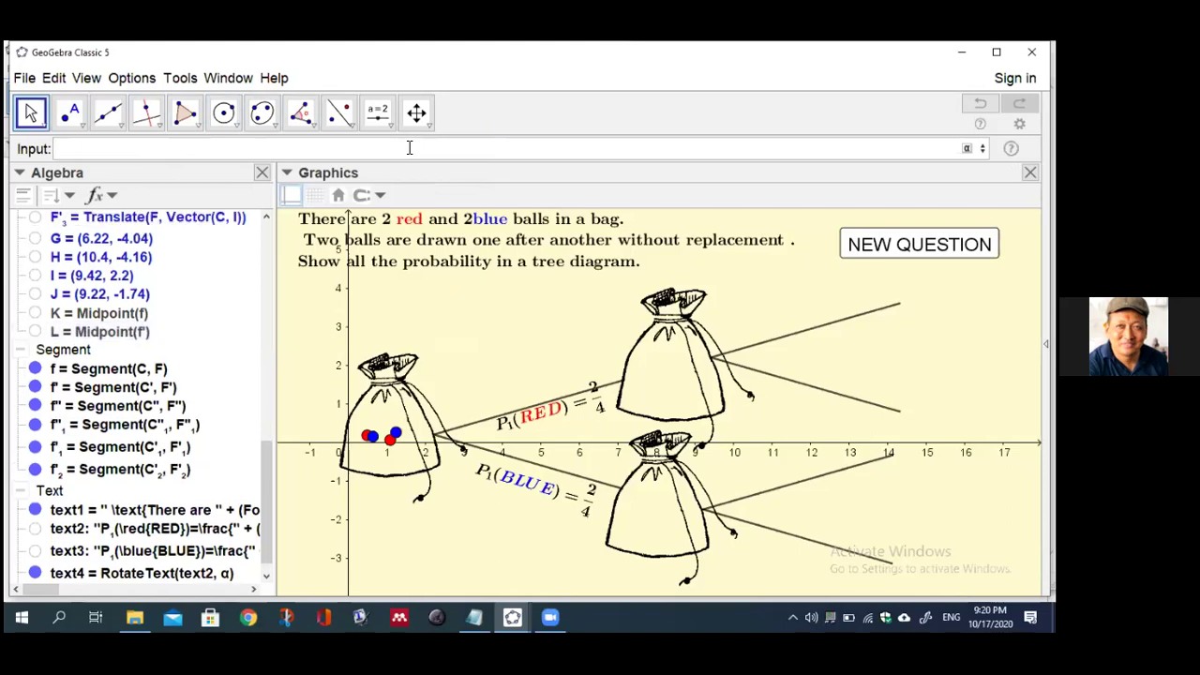
- Begin defining y3 as a Sample with list, size and replacement arguments, using the five-argument Sequence form as its list
{"action": "type", "text": "y3=sam"}
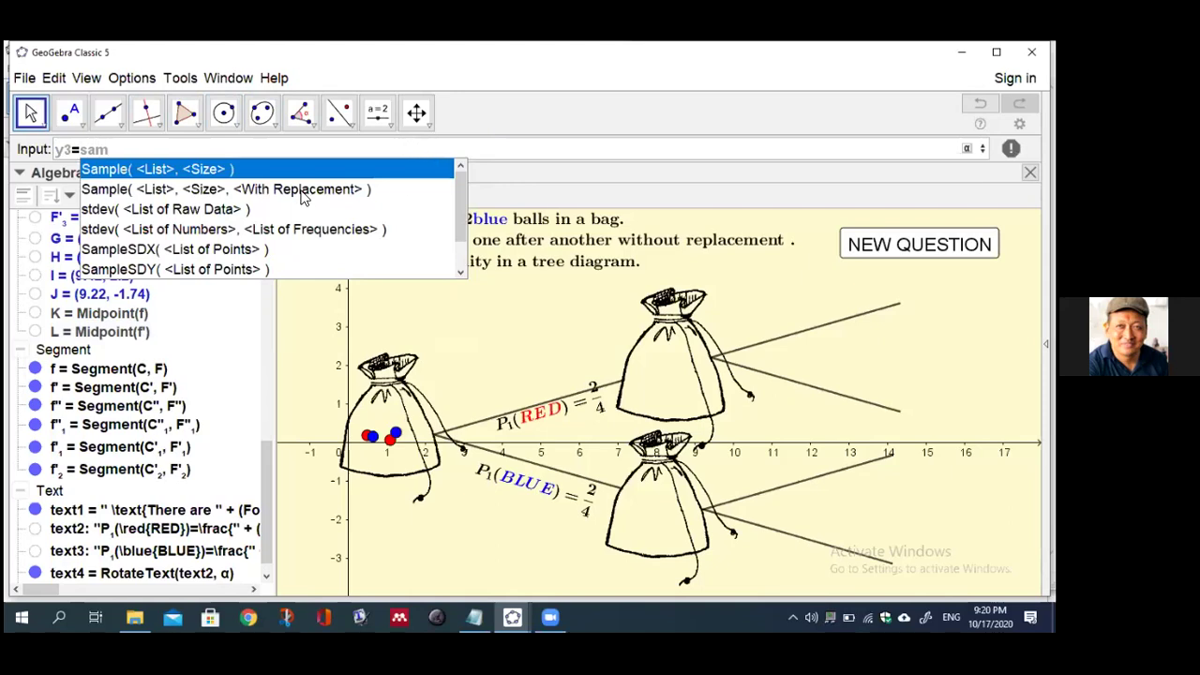
{"action": "left_click", "coordinate": [301, 192]}
{"action": "type", "text": "seq, <Size>, <With Replacement> )"}
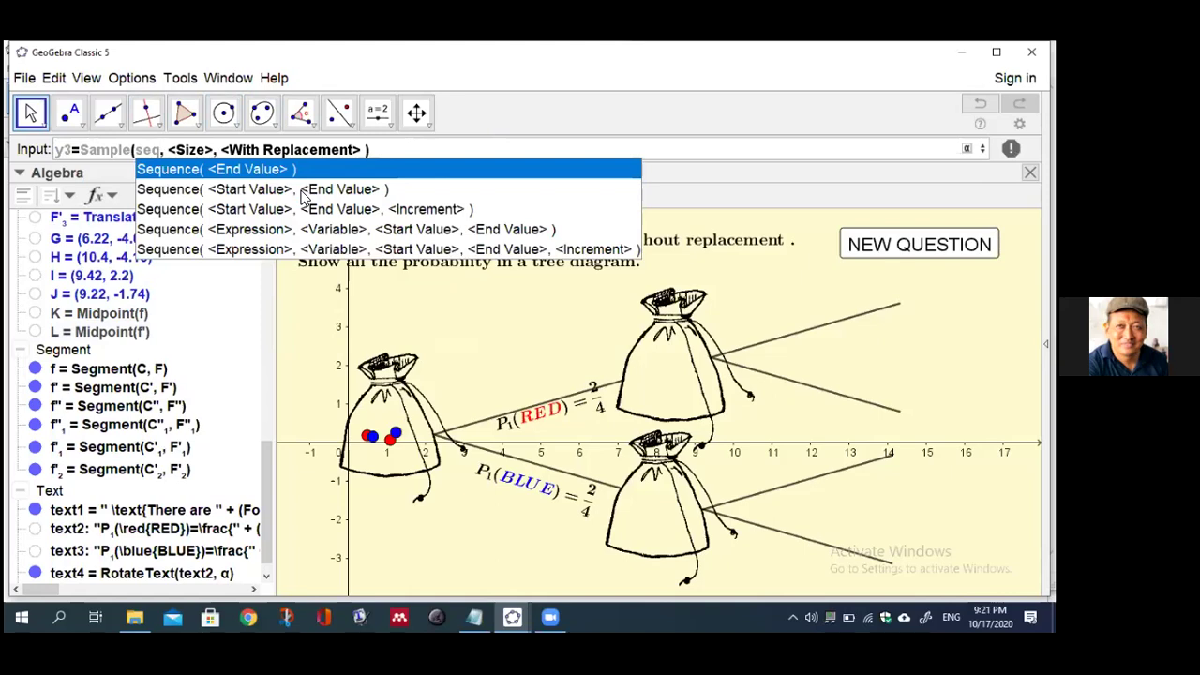
{"action": "left_click", "coordinate": [337, 249]}
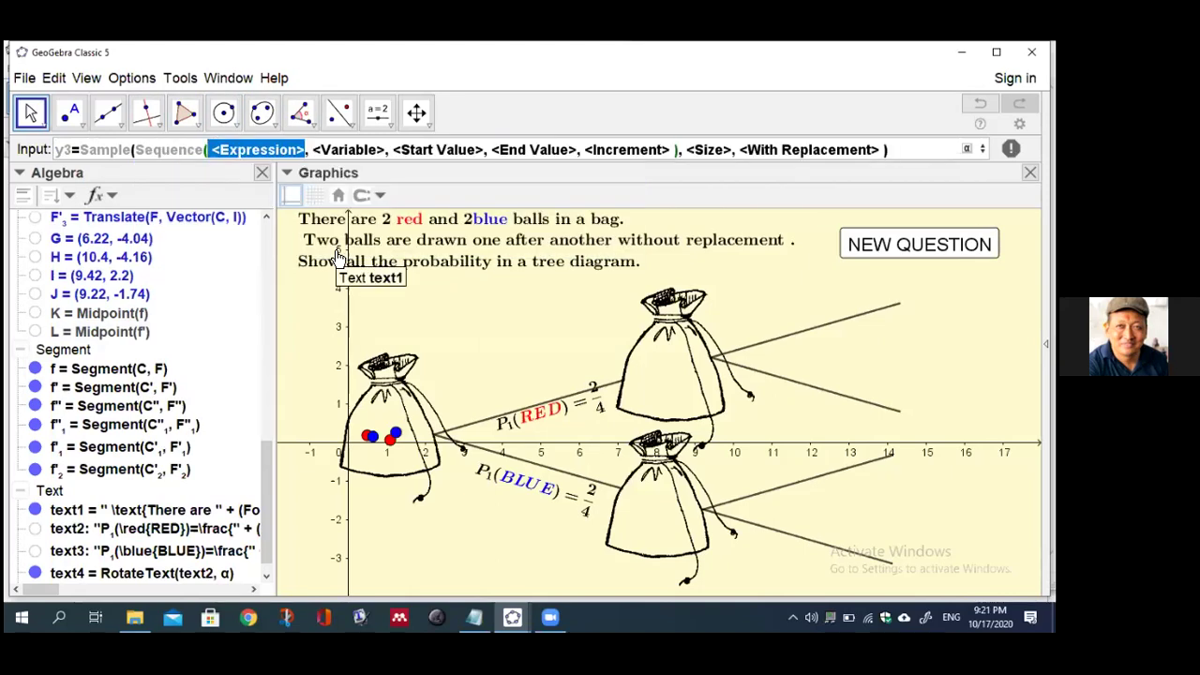
- Fill in the y3 sequence's expression as i+1 and its variable as i
{"action": "key", "text": "BackSpace"}
{"action": "type", "text": "i+"}
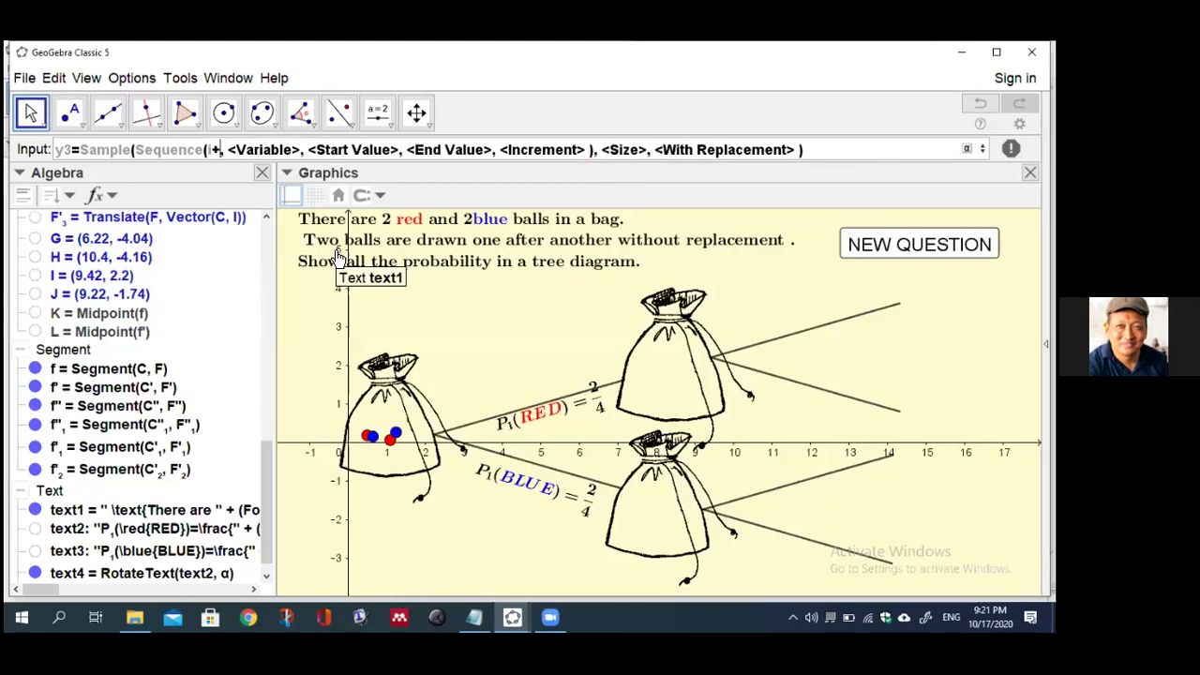
{"action": "type", "text": "1"}
{"action": "key", "text": "Tab"}
{"action": "type", "text": "i"}
- Set the y3 sequence's start value to 0, its end value to 1 and its increment to 0.18
{"action": "key", "text": "Tab"}
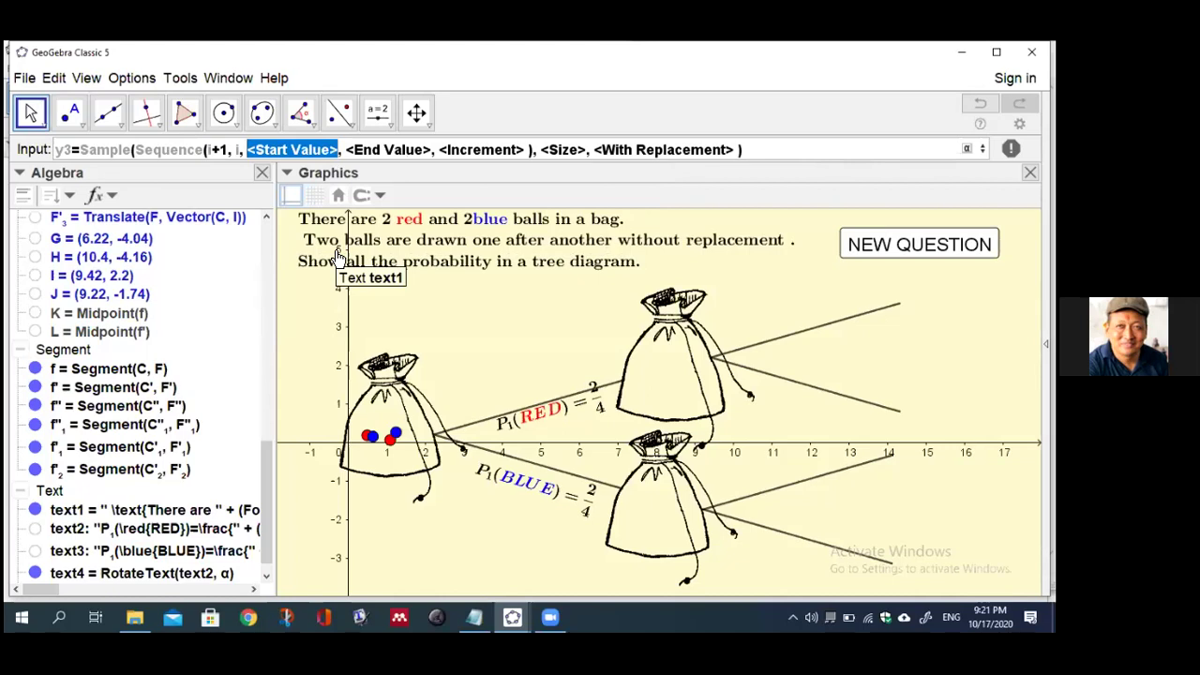
{"action": "type", "text": "0.5"}
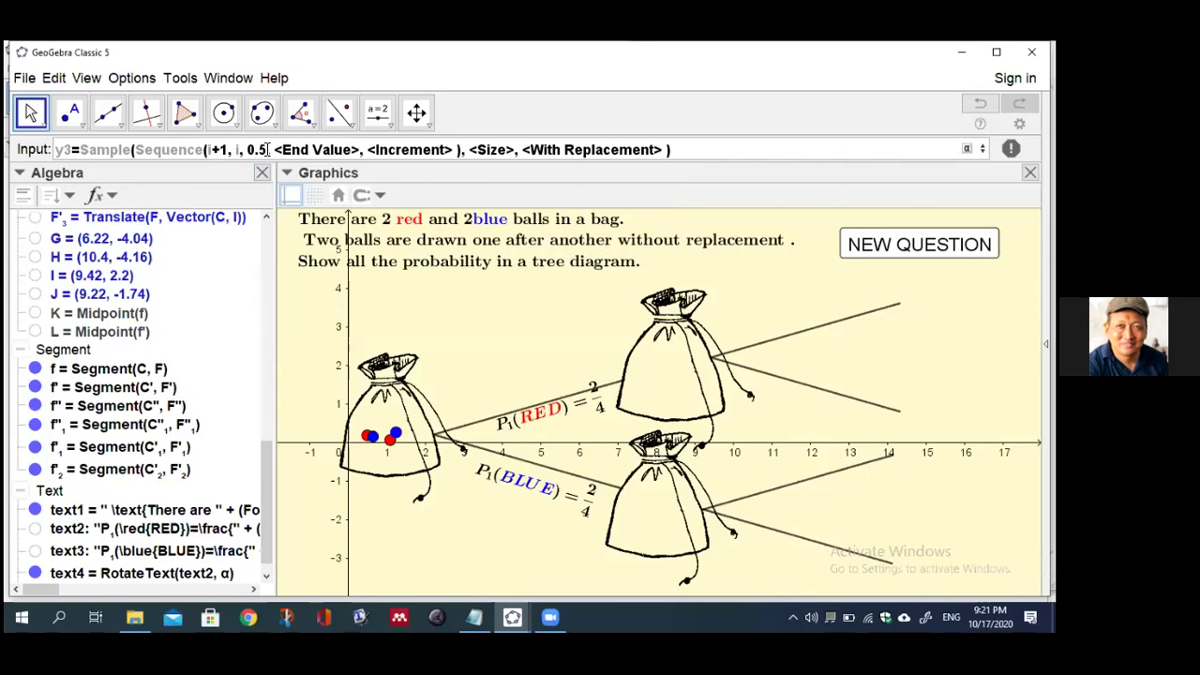
{"action": "key", "text": "BackSpace"}
{"action": "key", "text": "BackSpace"}
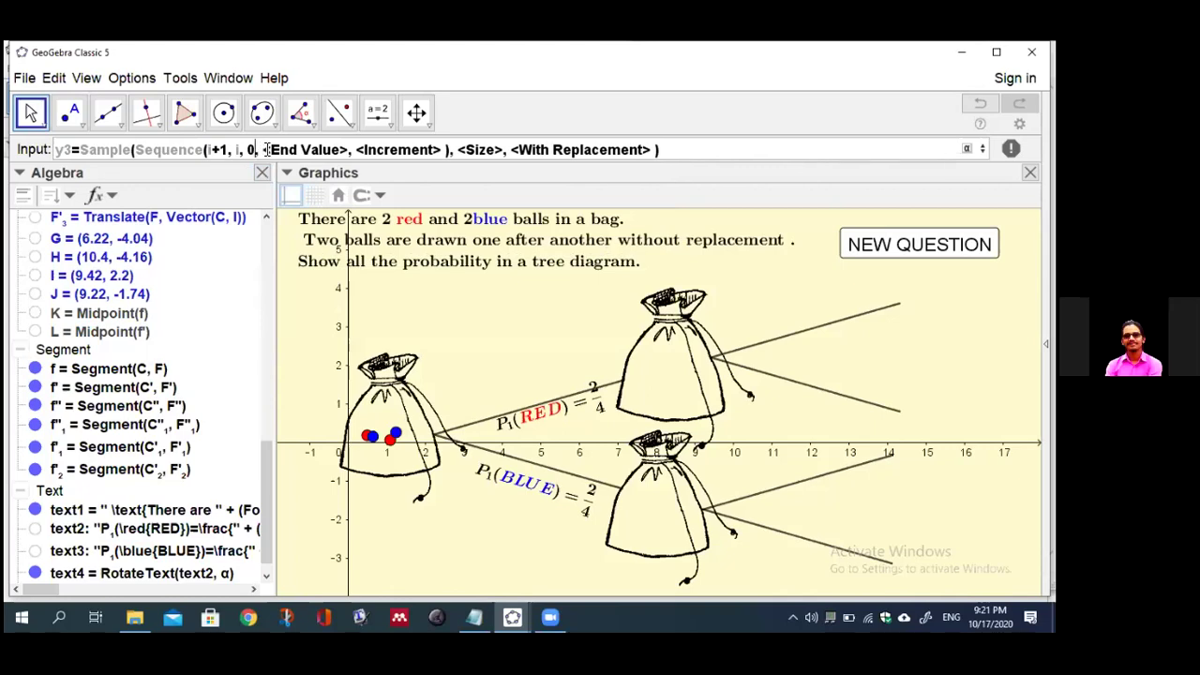
{"action": "left_click", "coordinate": [266, 149]}
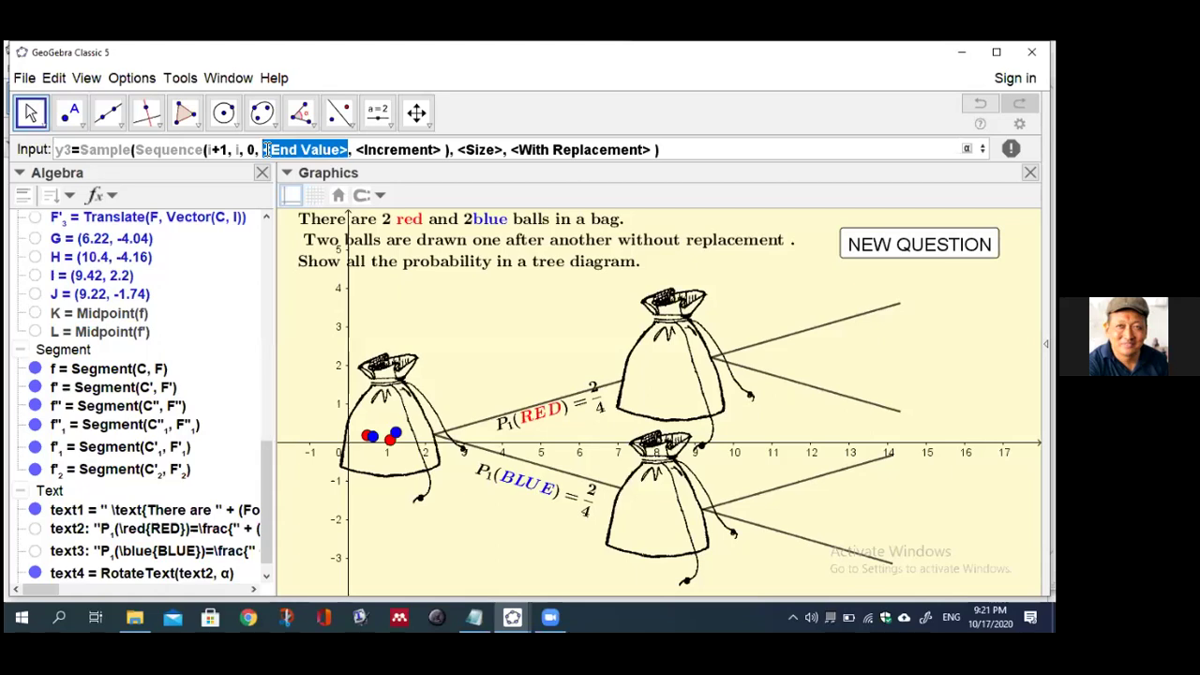
{"action": "type", "text": "1"}
{"action": "key", "text": "Tab"}
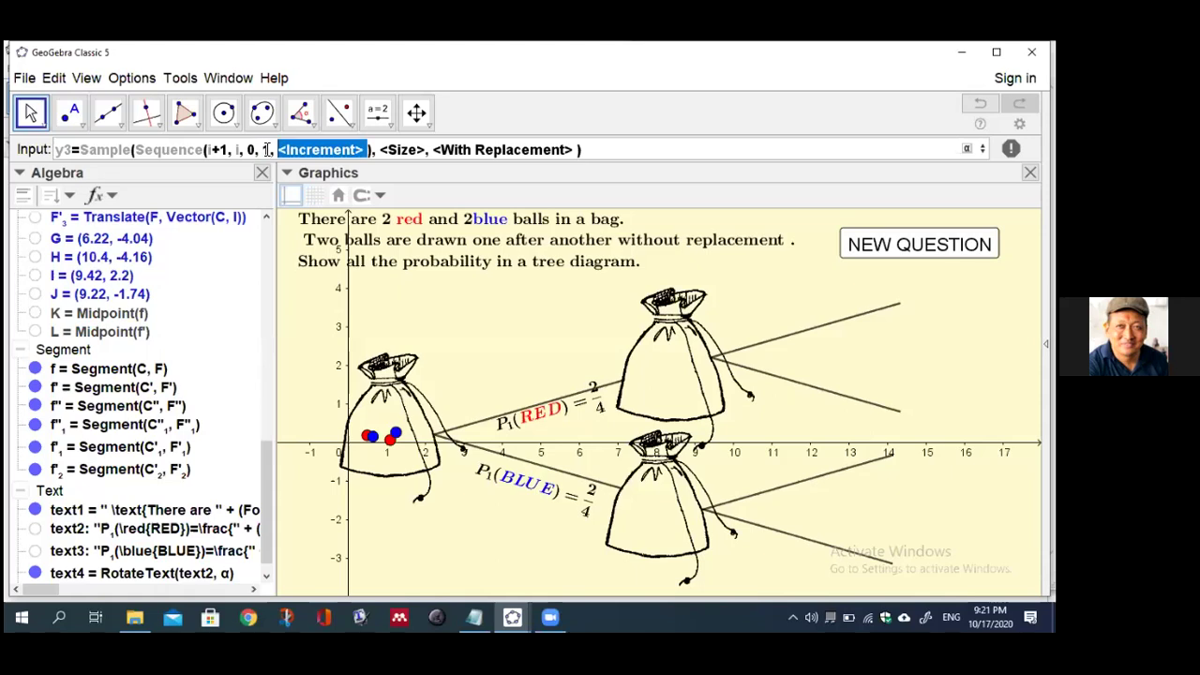
{"action": "type", "text": "0."}
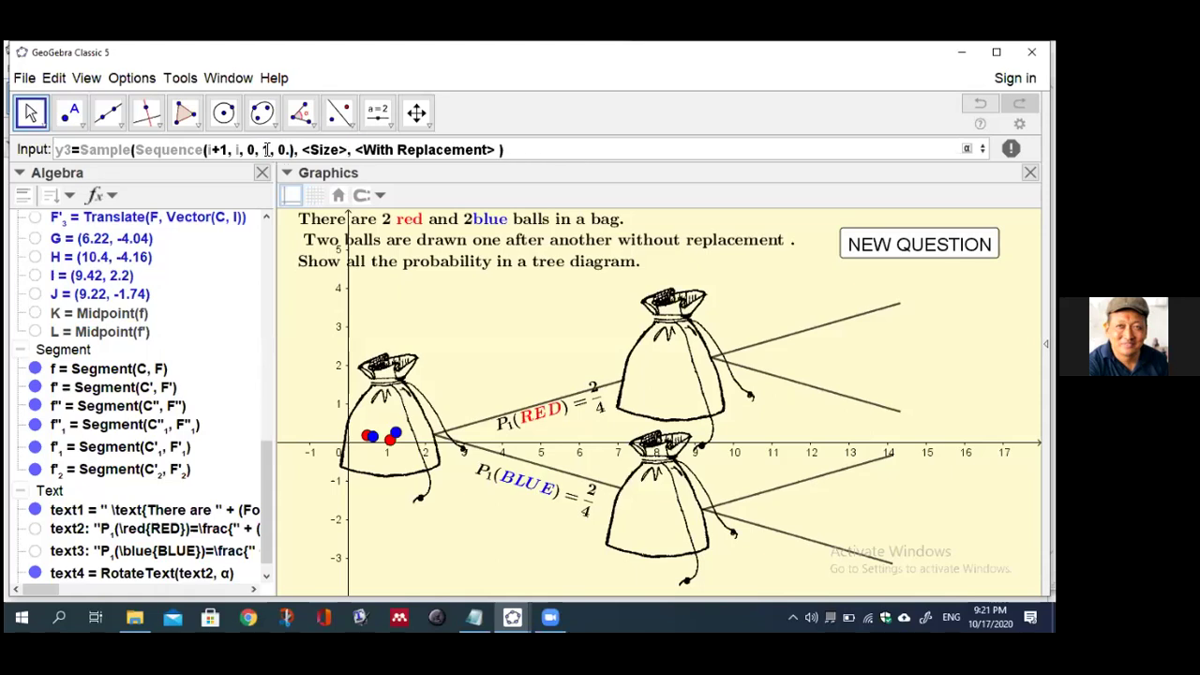
{"action": "type", "text": "18"}
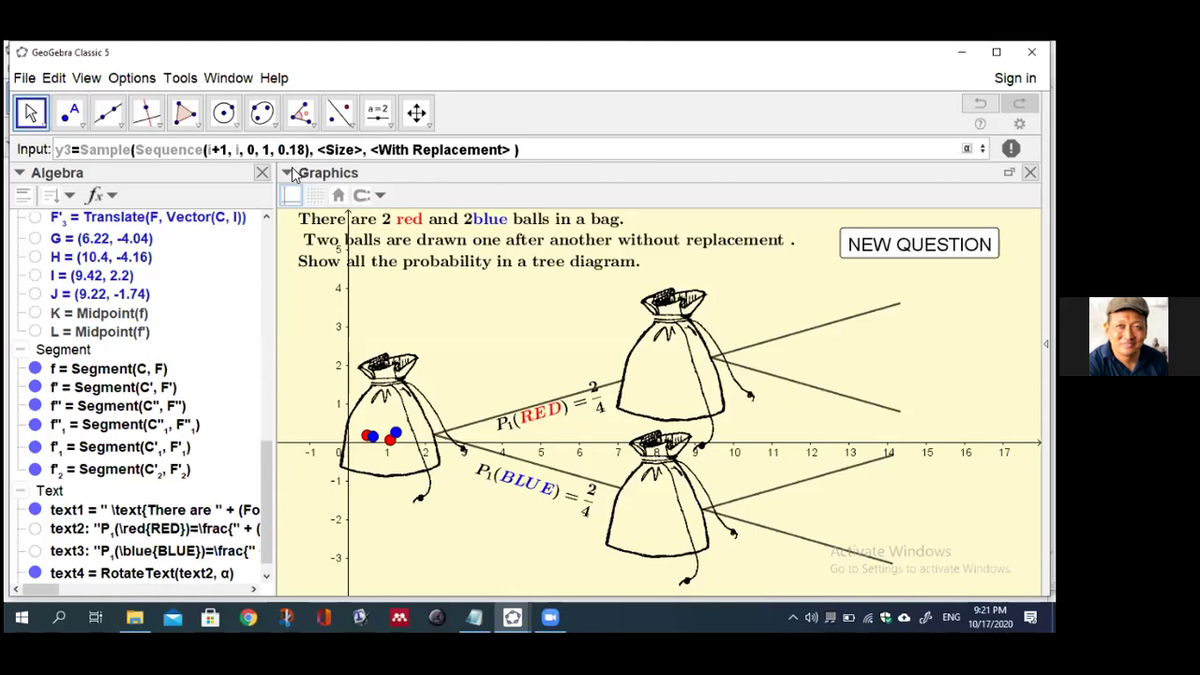
- Set the y3 sample size to red-1 and With Replacement to false, and create the list
{"action": "key", "text": "Tab"}
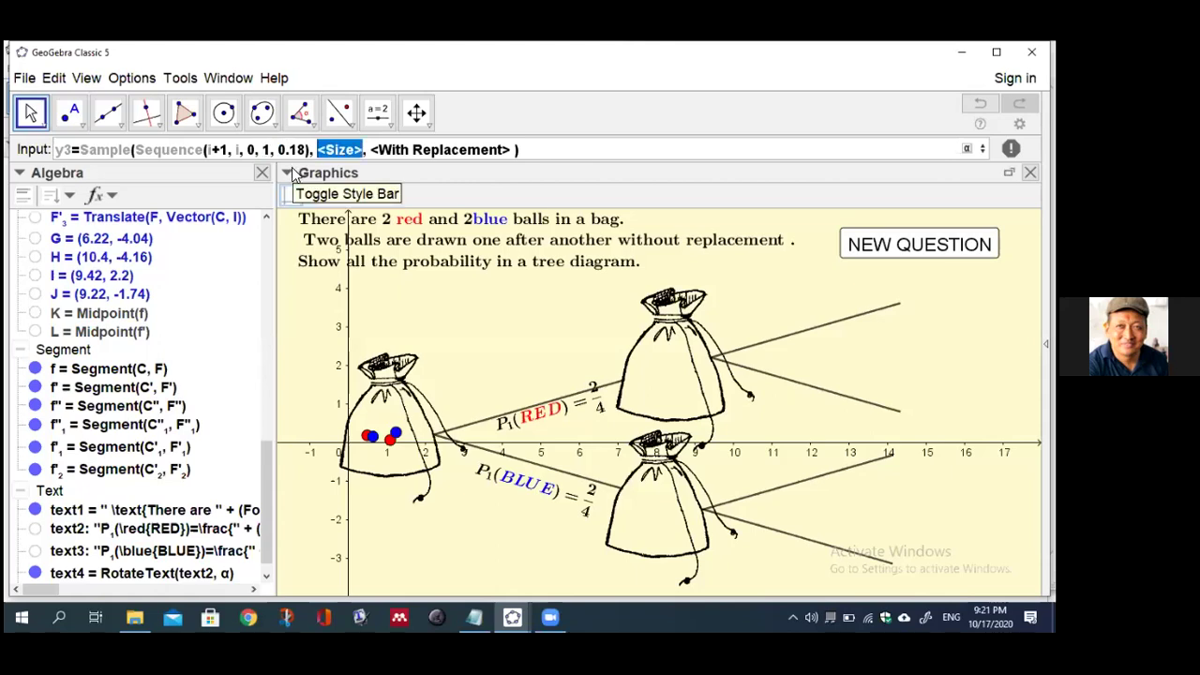
{"action": "type", "text": "r"}
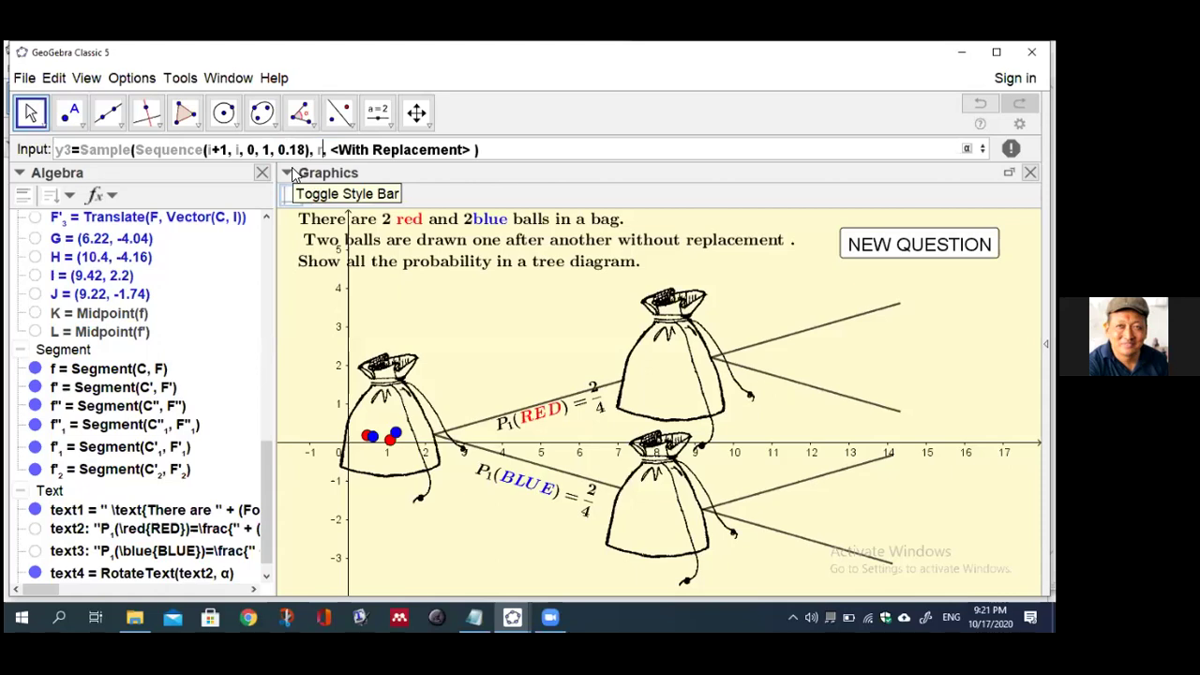
{"action": "type", "text": "ed-1"}
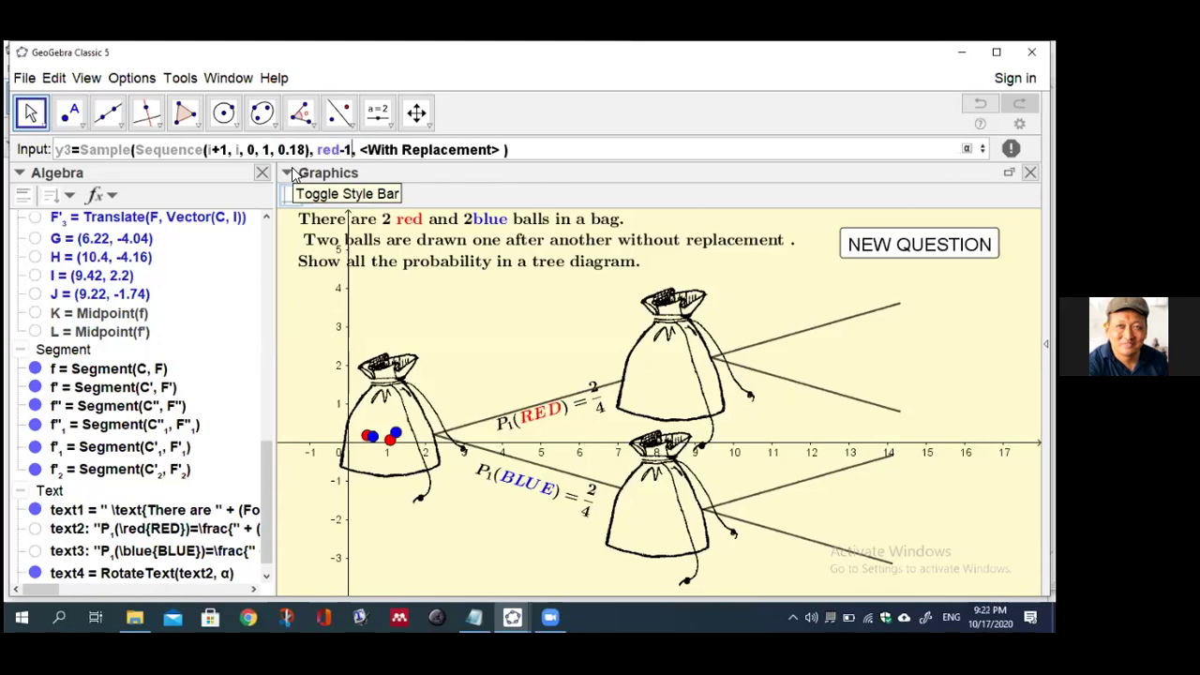
{"action": "key", "text": "Tab"}
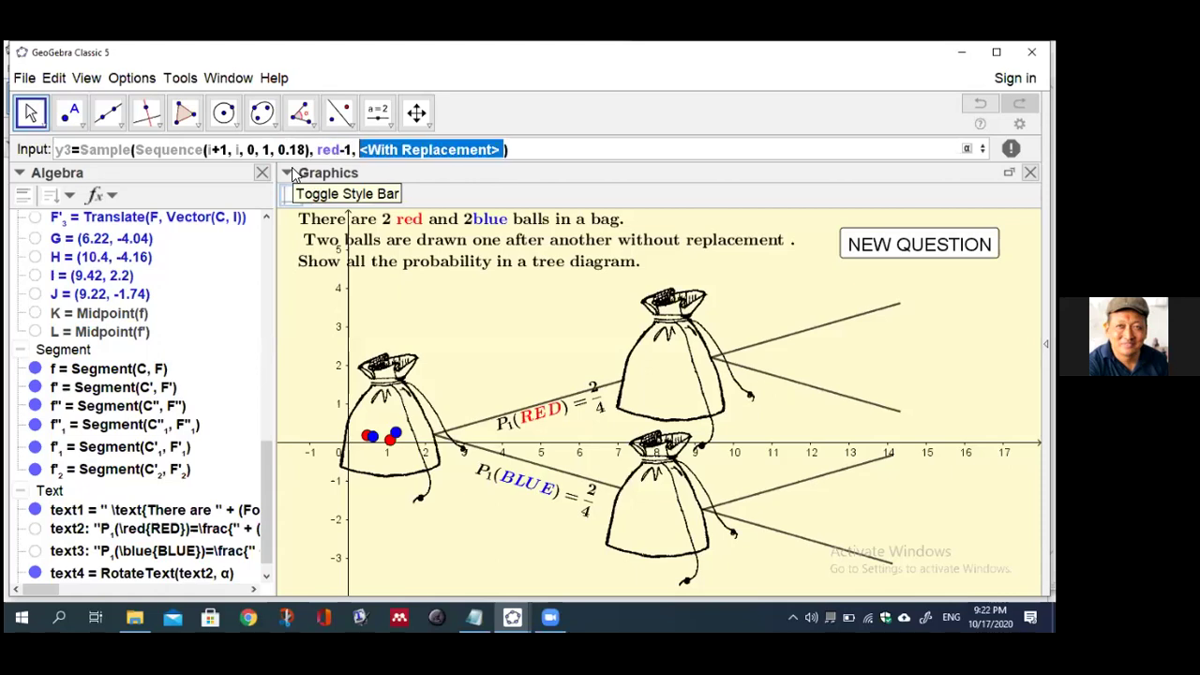
{"action": "type", "text": "false"}
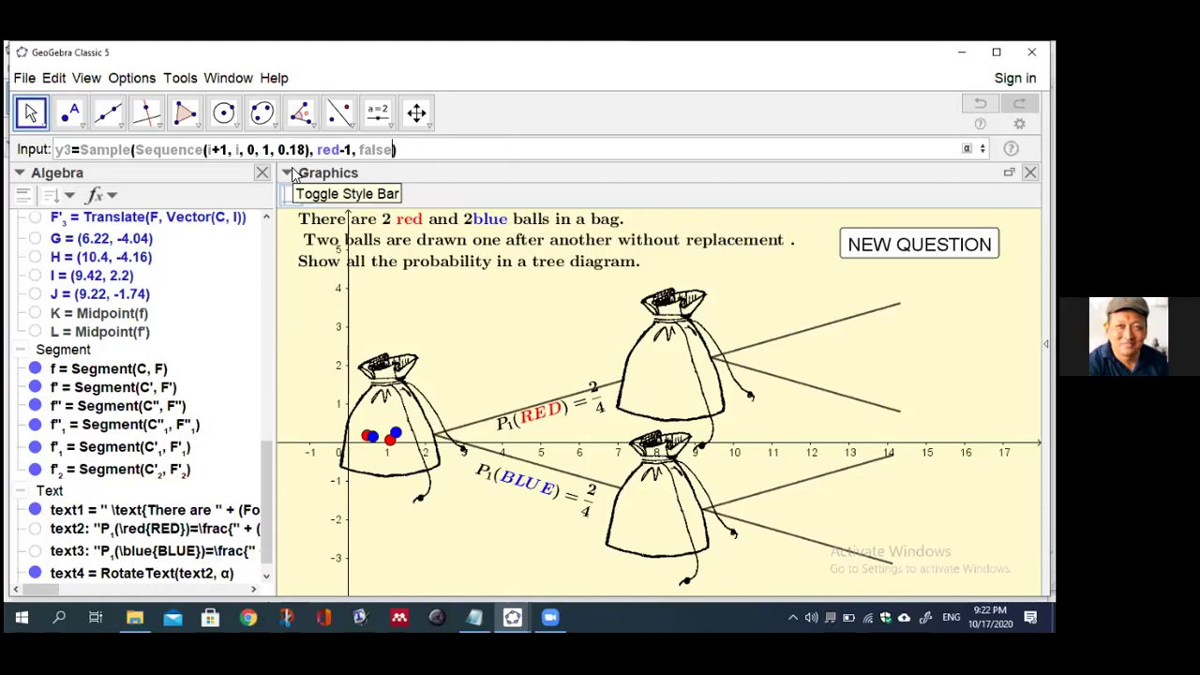
{"action": "key", "text": "Return"}
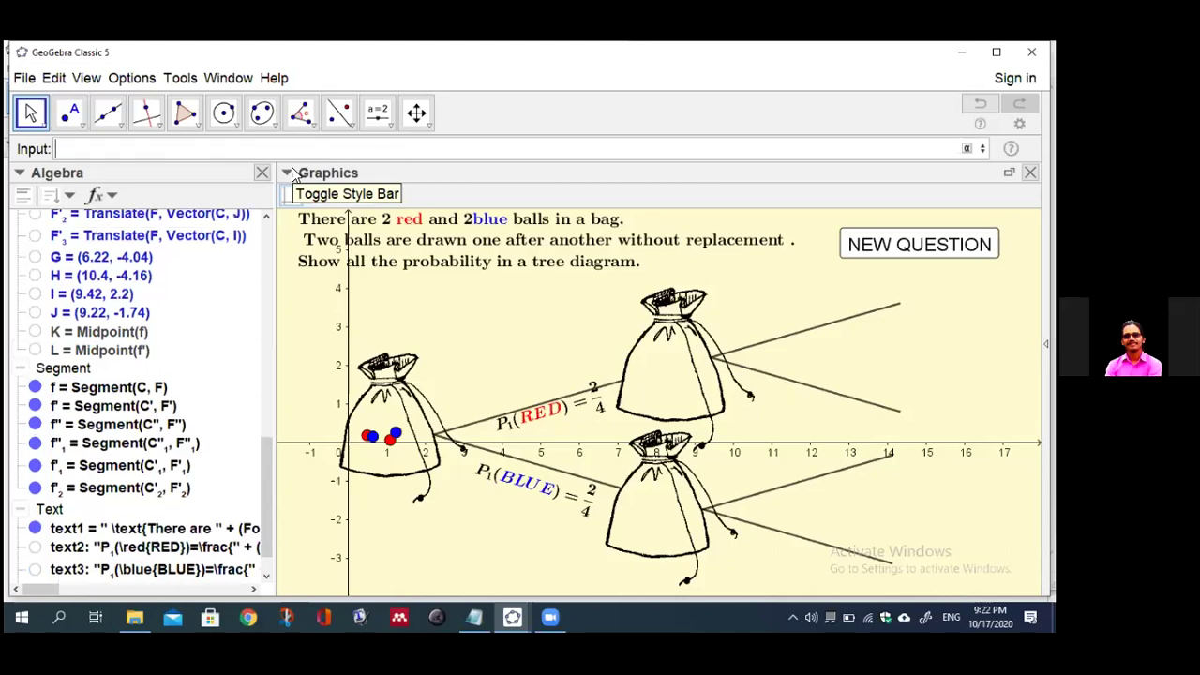
- Begin defining pr2 as a Sequence with expression, variable, start value, end value and increment arguments
{"action": "type", "text": "pr2"}
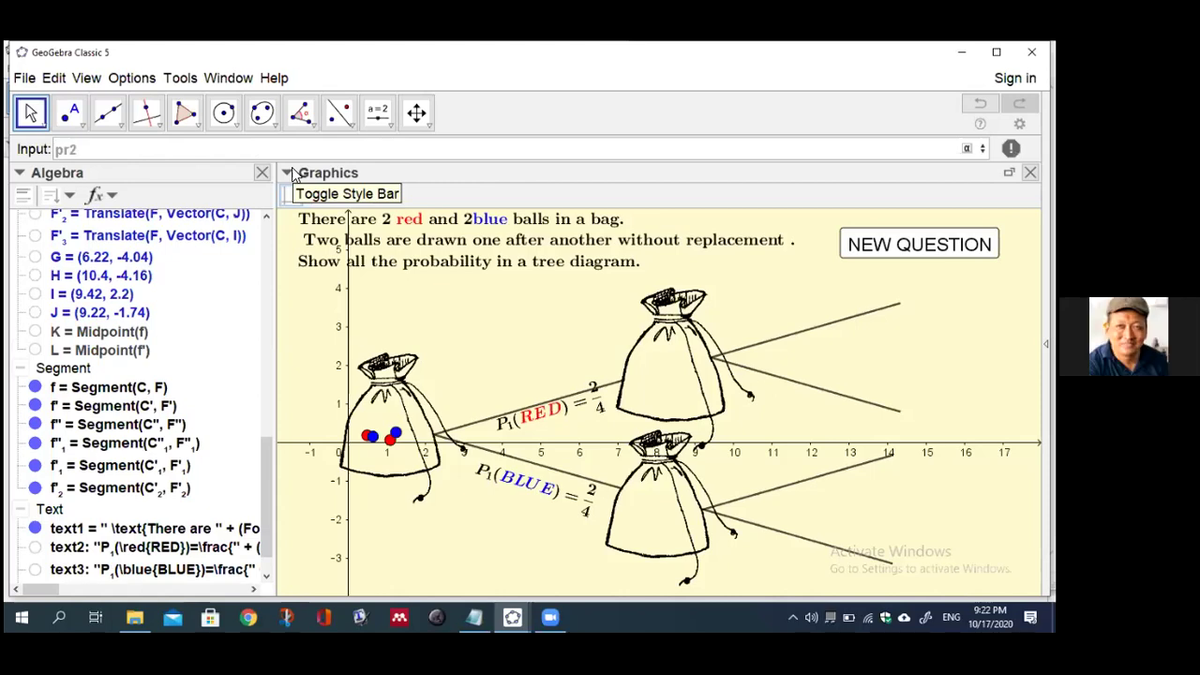
{"action": "type", "text": "=seq"}
{"action": "left_click", "coordinate": [265, 248]}
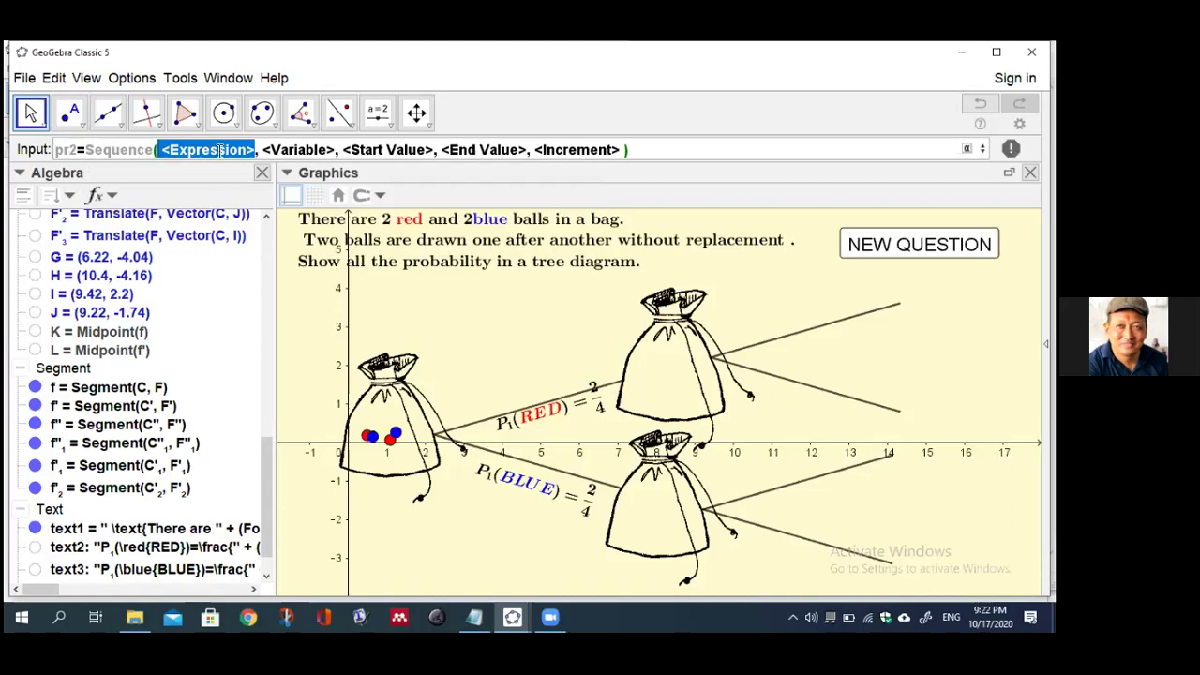
- Start pr2's expression as a parenthesised point whose first coordinate is Element(x3, i)
{"action": "type", "text": "(el"}
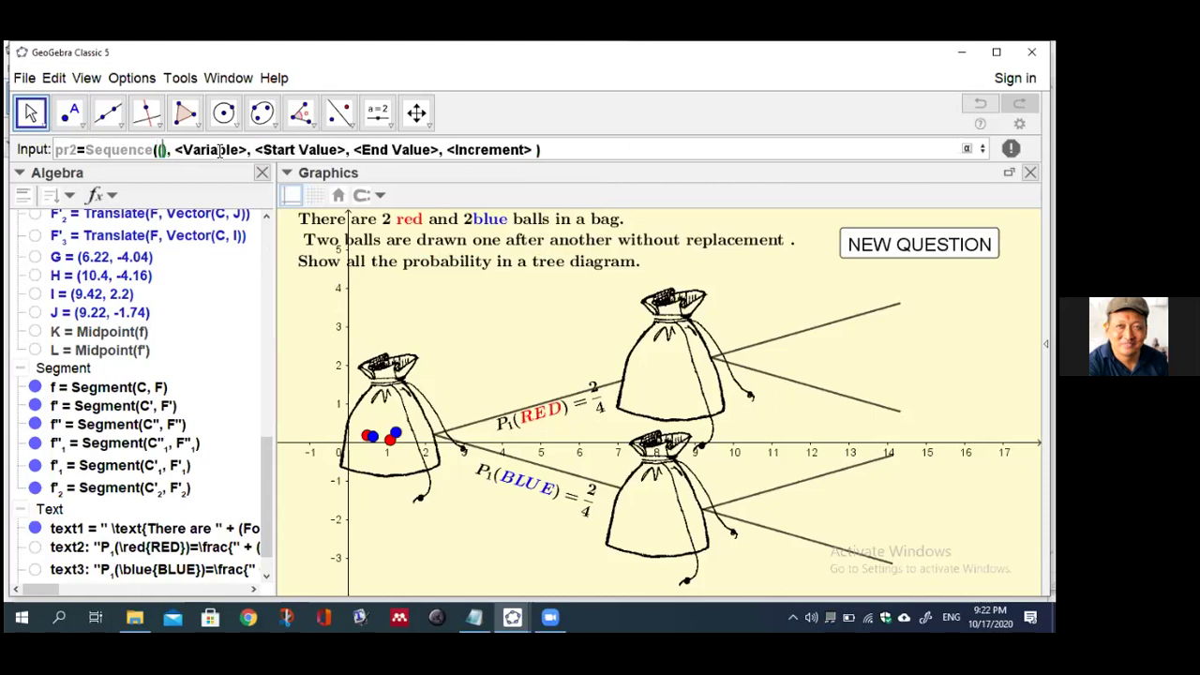
{"action": "type", "text": "e"}
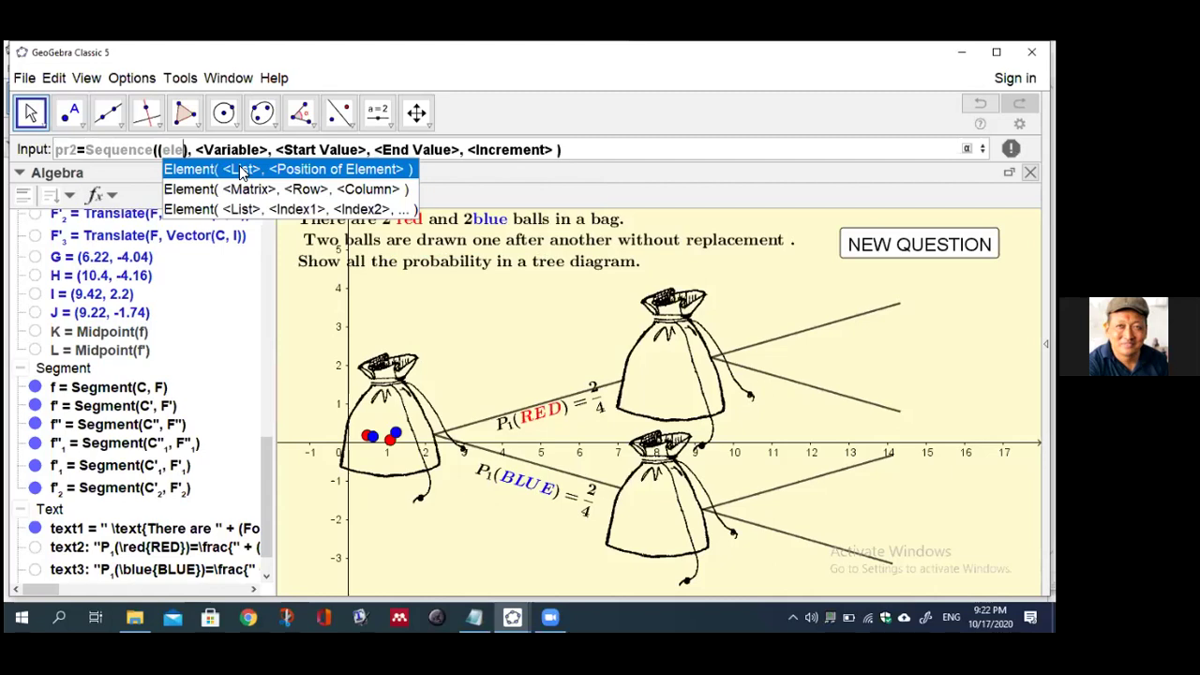
{"action": "left_click", "coordinate": [242, 170]}
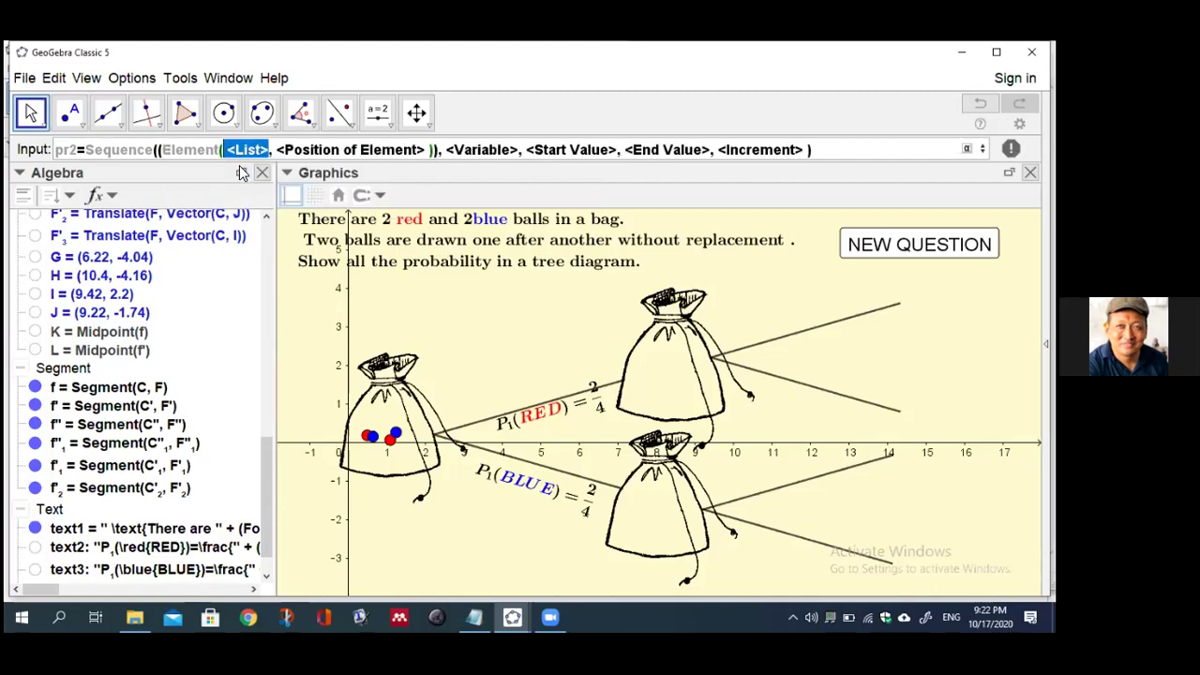
{"action": "type", "text": "x"}
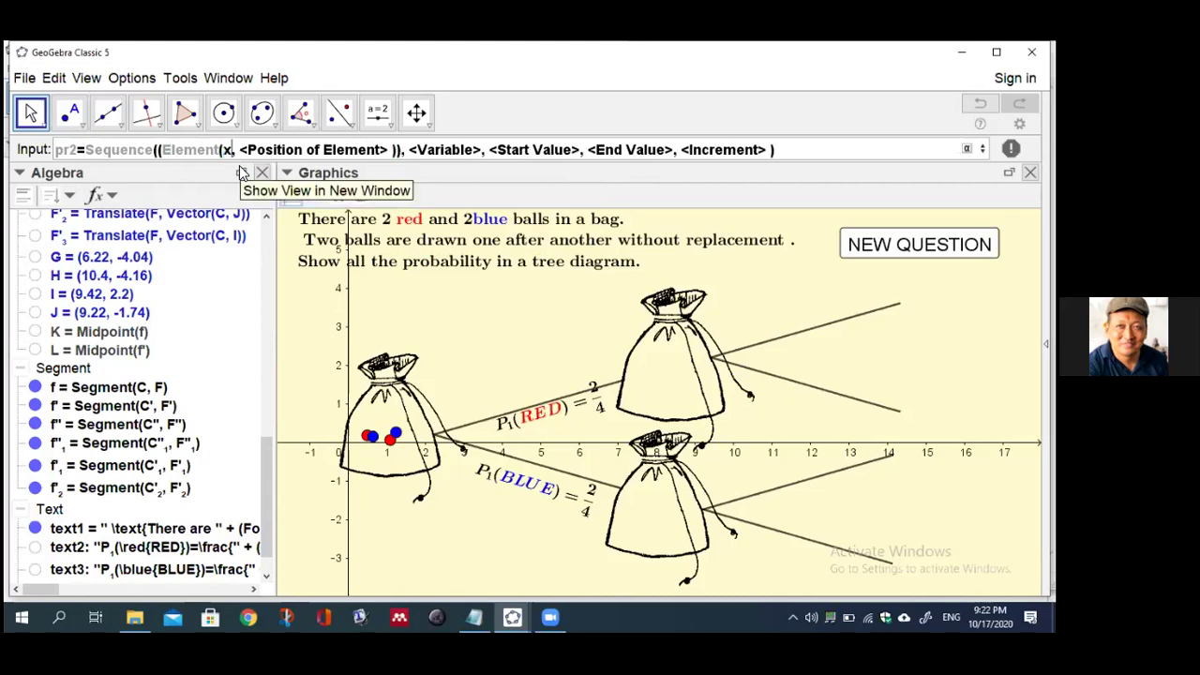
{"action": "type", "text": "3"}
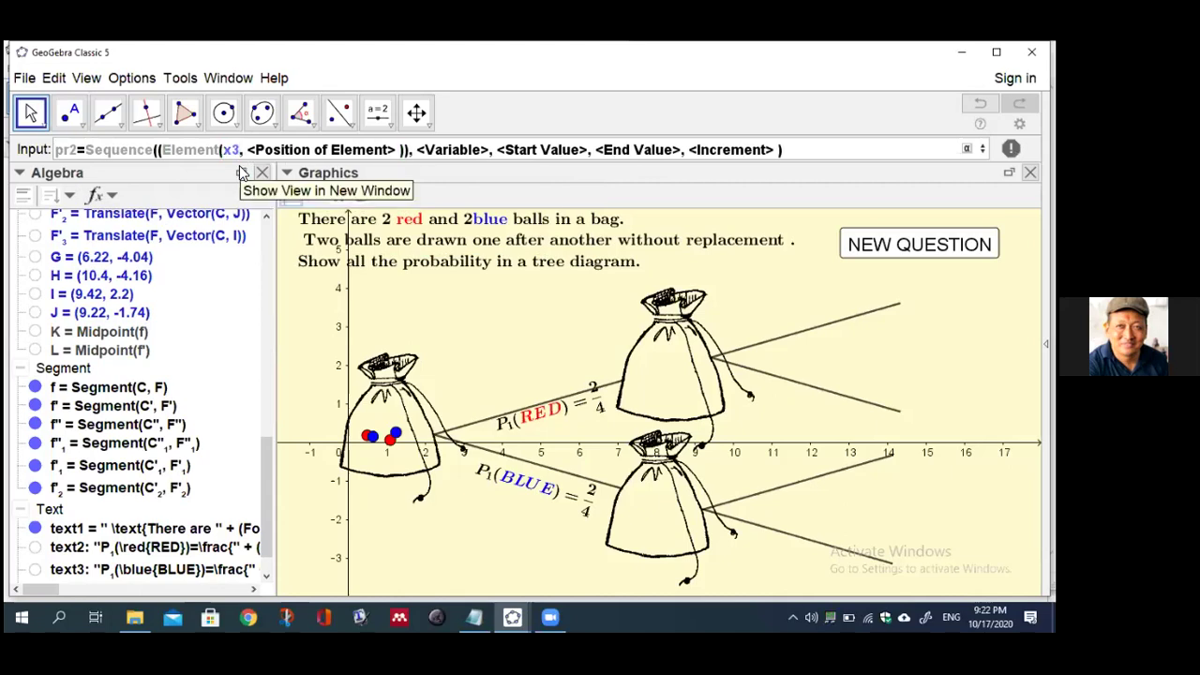
{"action": "key", "text": "Tab"}
{"action": "type", "text": "i"}
- Set the pr2 sequence's variable to i, its start value to 1, its end value to red-1 and its increment to 1
{"action": "key", "text": "Tab"}
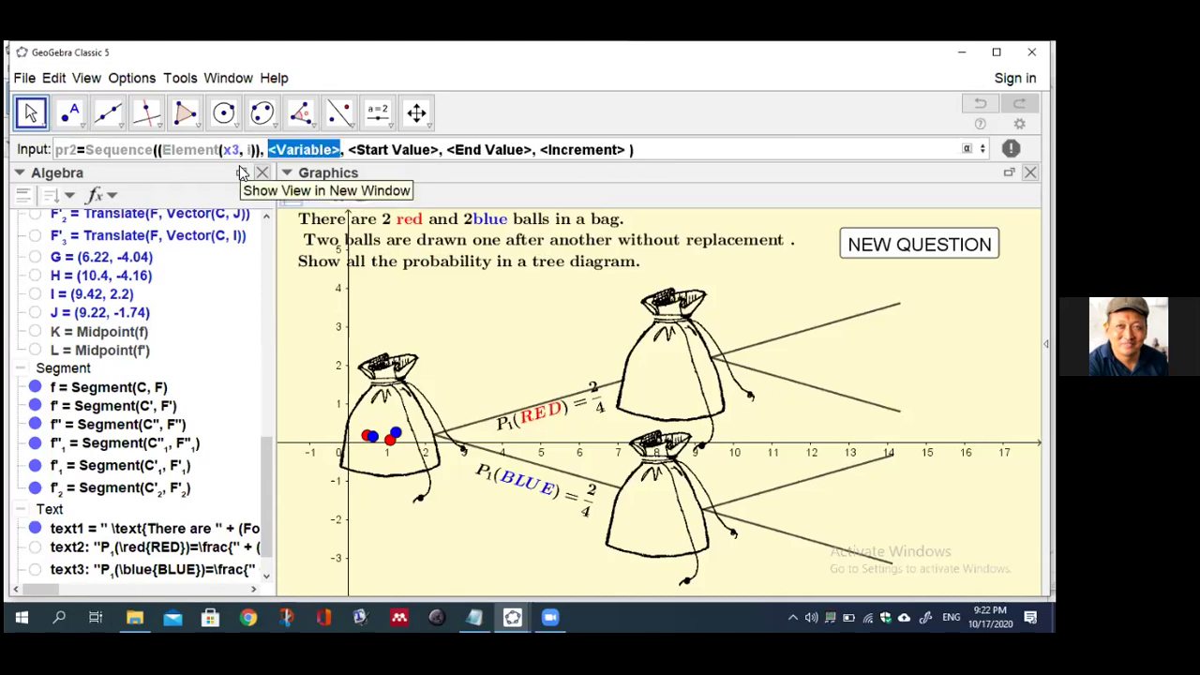
{"action": "type", "text": "i"}
{"action": "key", "text": "Tab"}
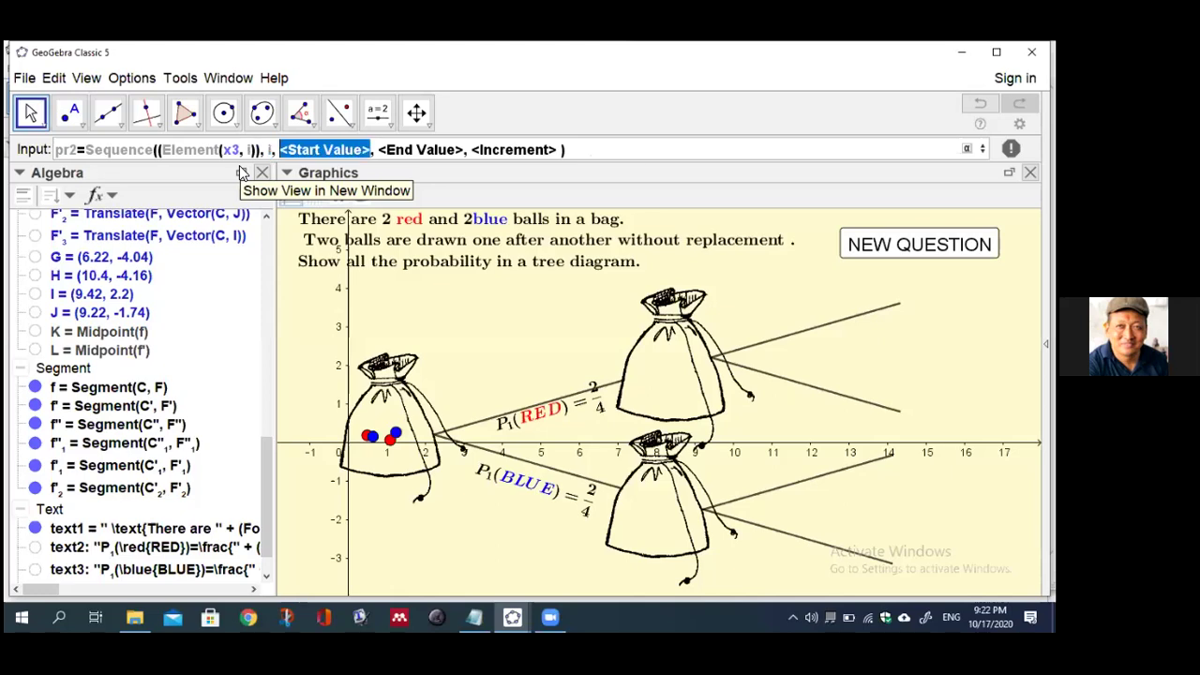
{"action": "type", "text": "1"}
{"action": "key", "text": "Tab"}
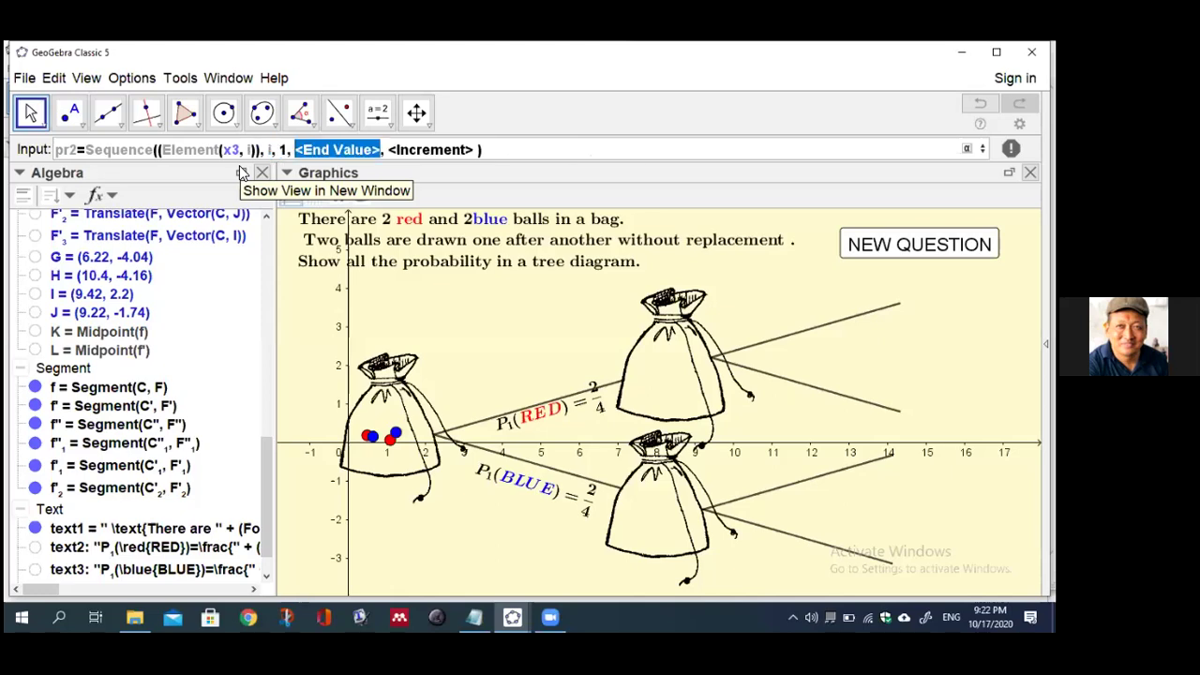
{"action": "type", "text": "red"}
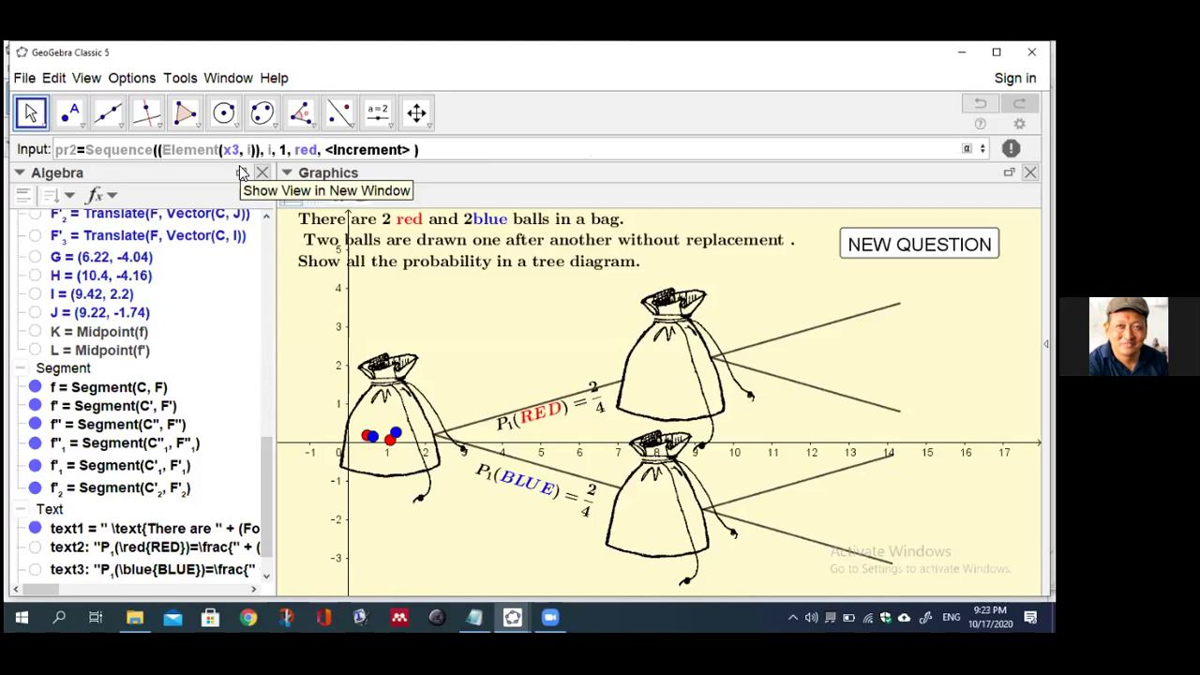
{"action": "type", "text": "-1"}
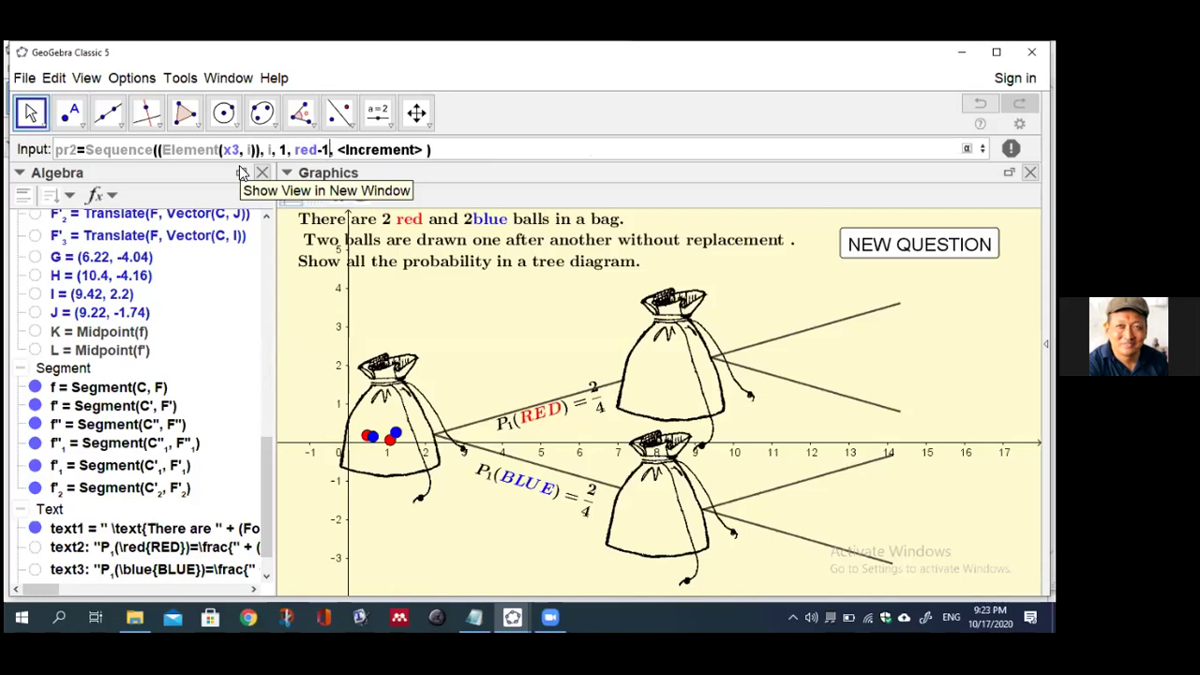
{"action": "key", "text": "Tab"}
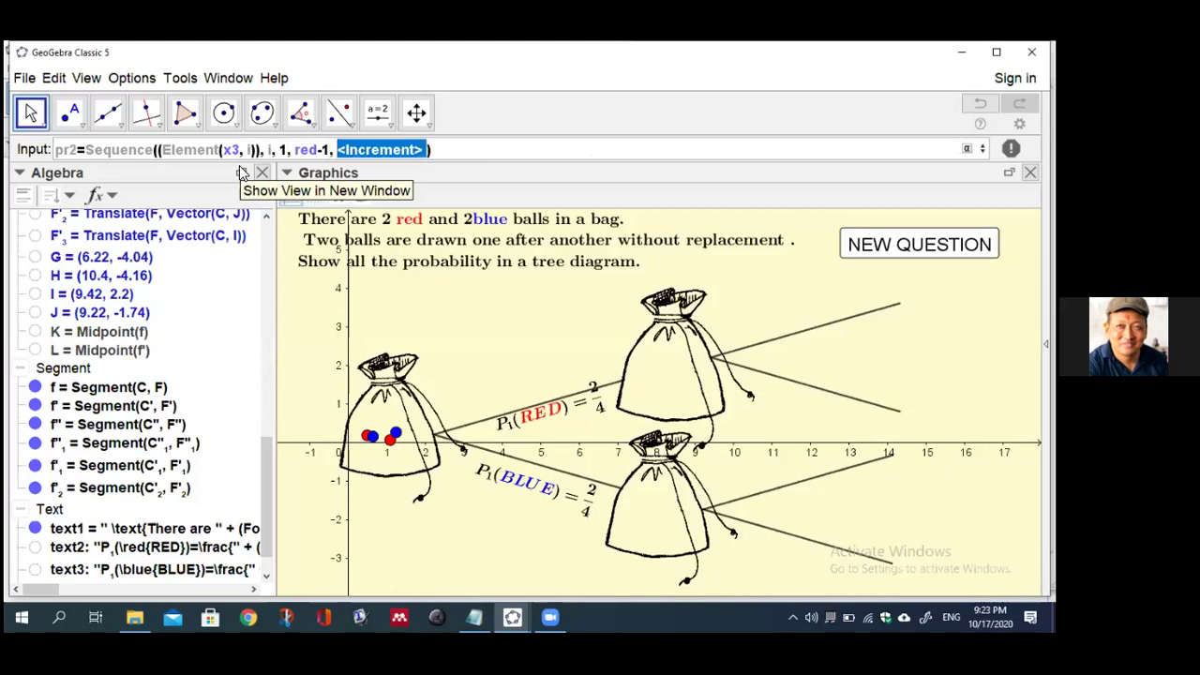
{"action": "type", "text": "1"}
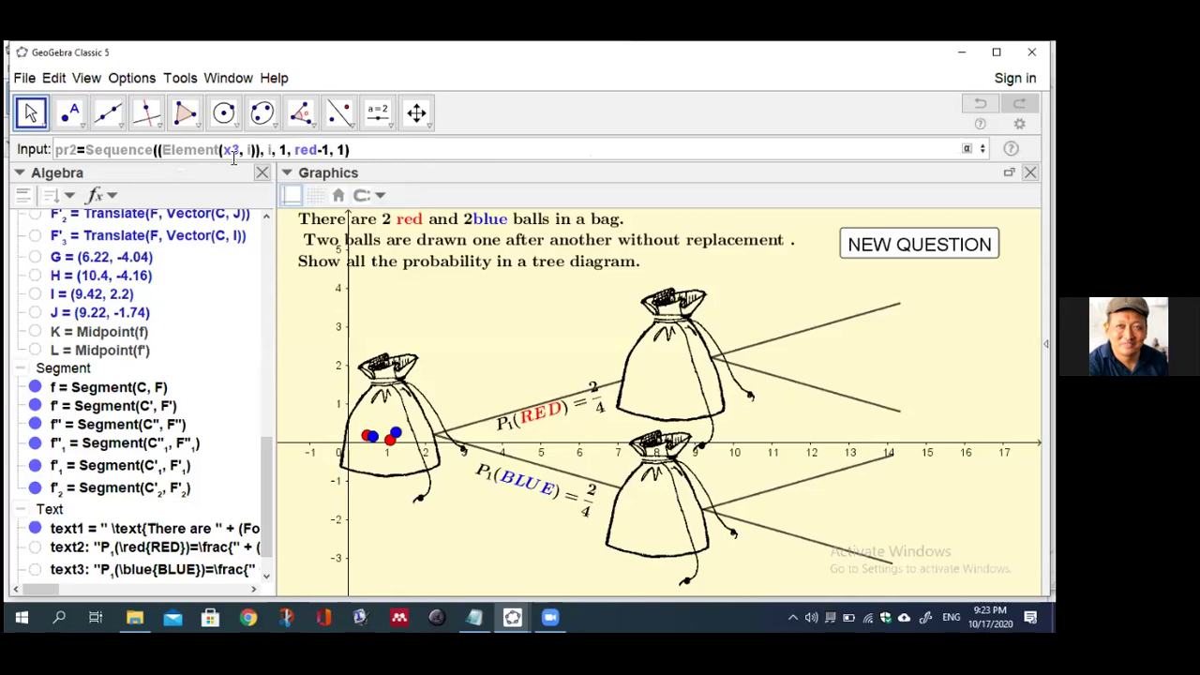
- Complete pr2's point expression with Element(y3, i) as the second coordinate and create the list
{"action": "left_click", "coordinate": [253, 150]}
{"action": "type", "text": "),"}
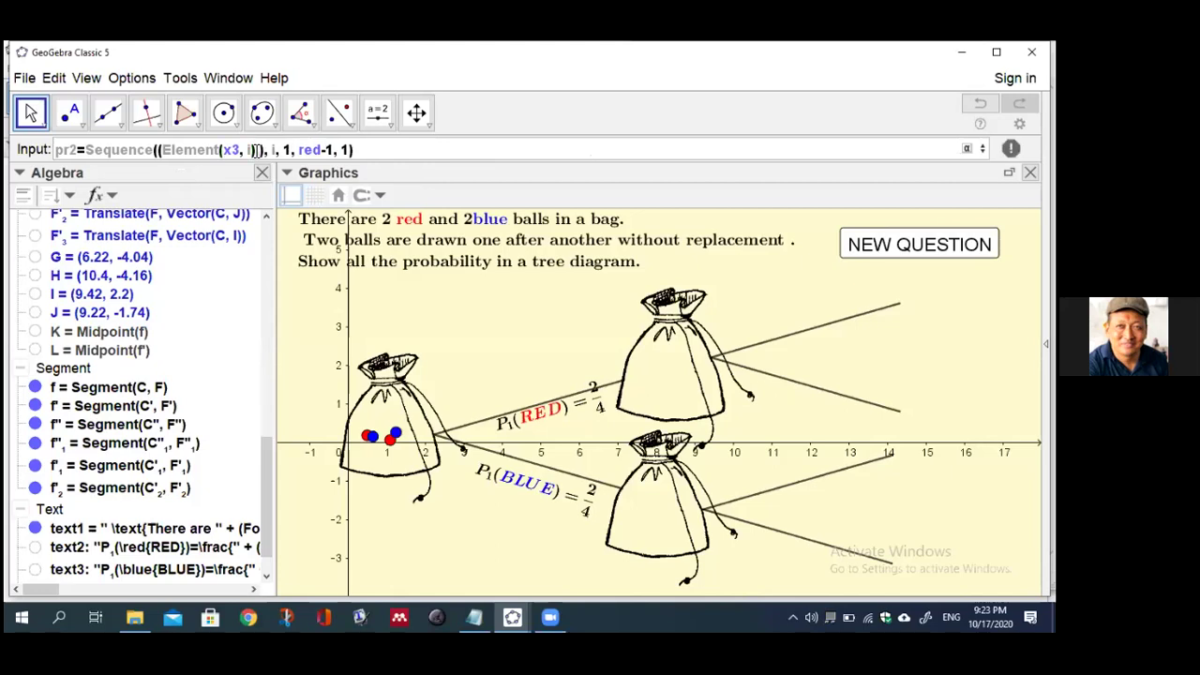
{"action": "type", "text": "el"}
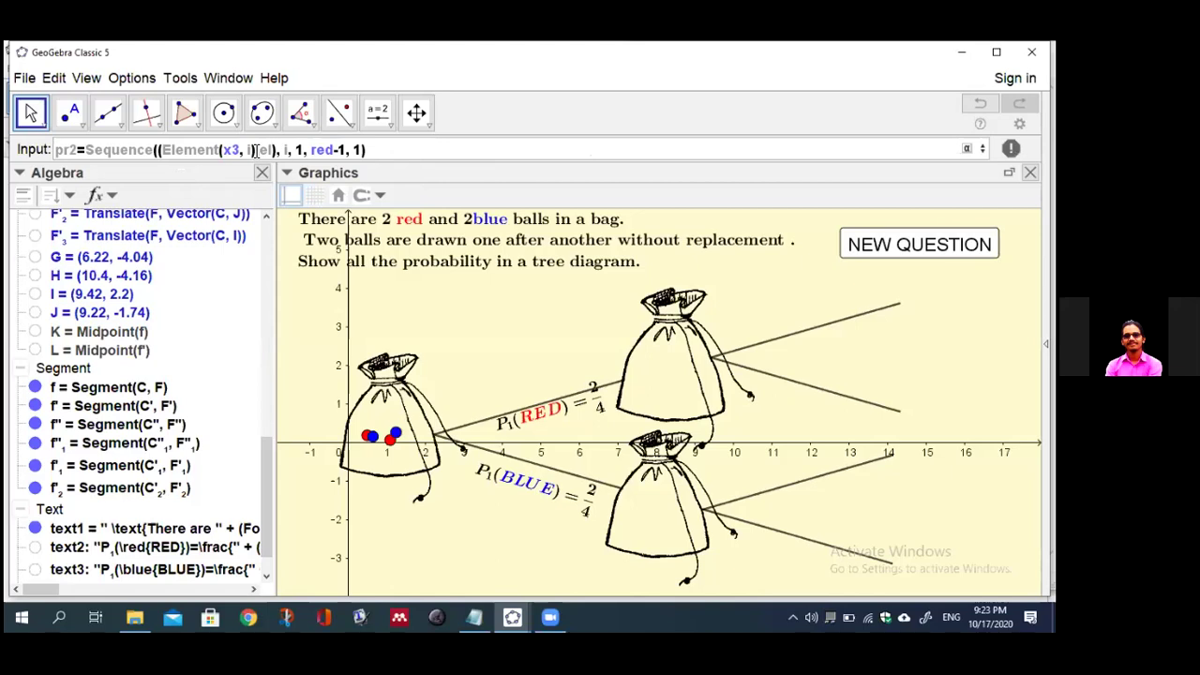
{"action": "type", "text": "e"}
{"action": "left_click", "coordinate": [299, 169]}
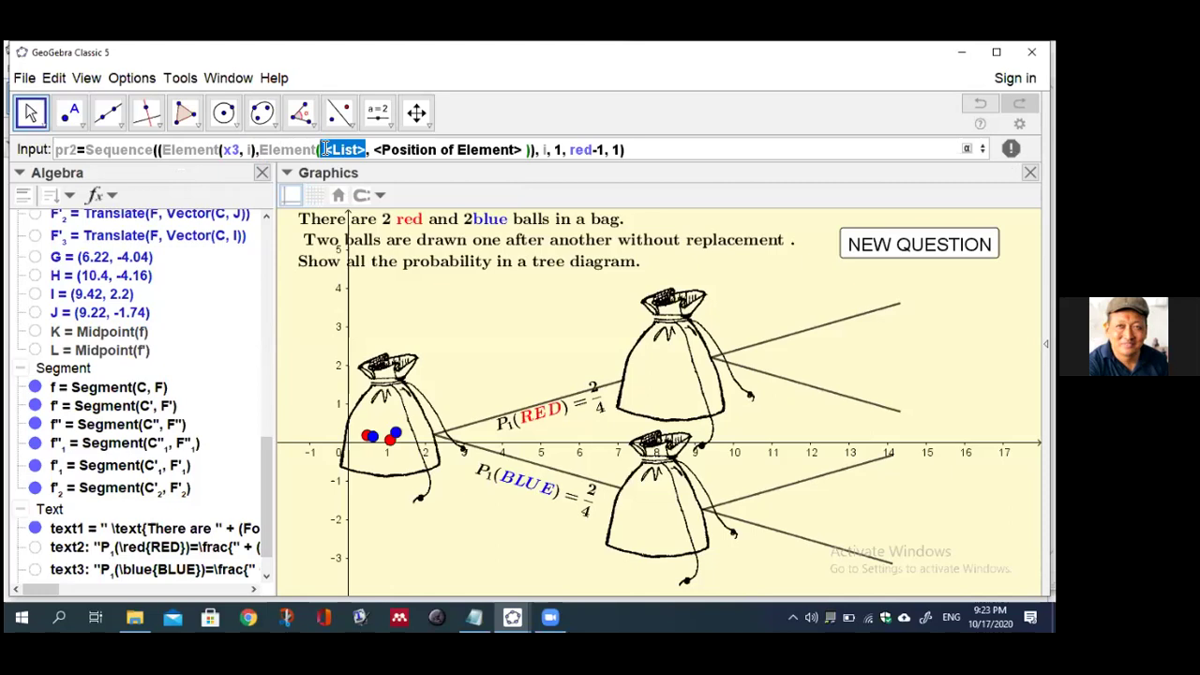
{"action": "type", "text": "x3"}
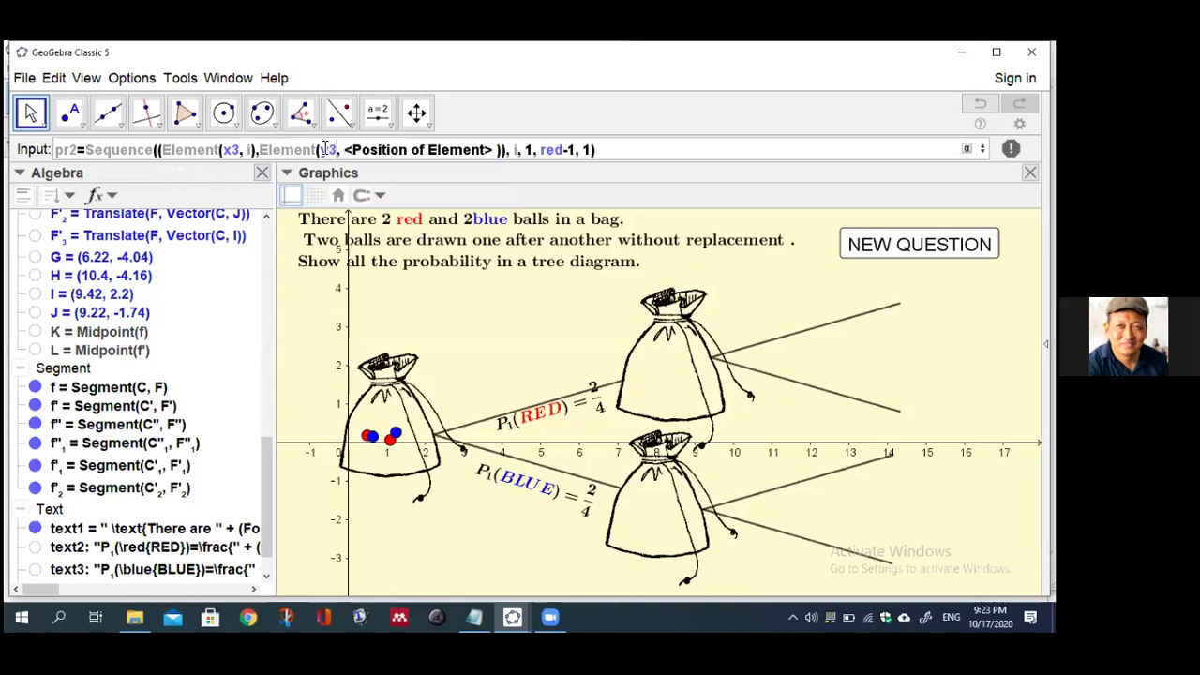
{"action": "key", "text": "Tab"}
{"action": "type", "text": "i"}
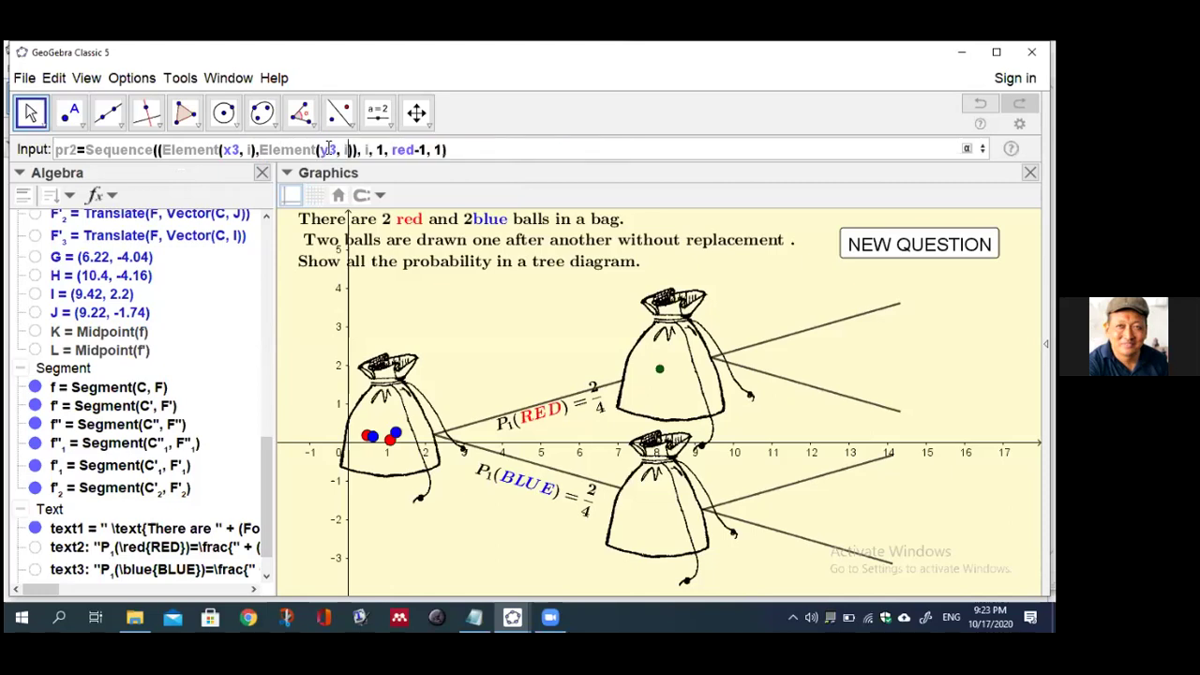
{"action": "left_click", "coordinate": [456, 155]}
{"action": "key", "text": "Return"}
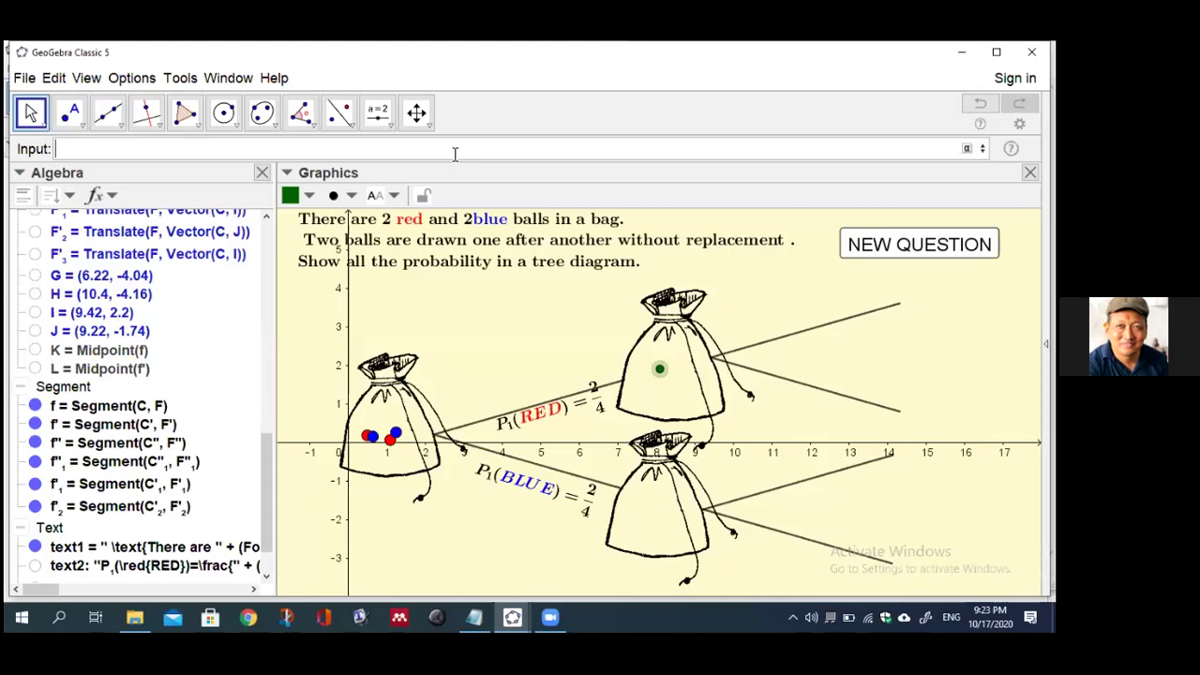
- Colour the new pr2 ball in the upper second-draw bag red and increase its point size
{"action": "left_click", "coordinate": [313, 195]}
{"action": "left_click", "coordinate": [292, 221]}
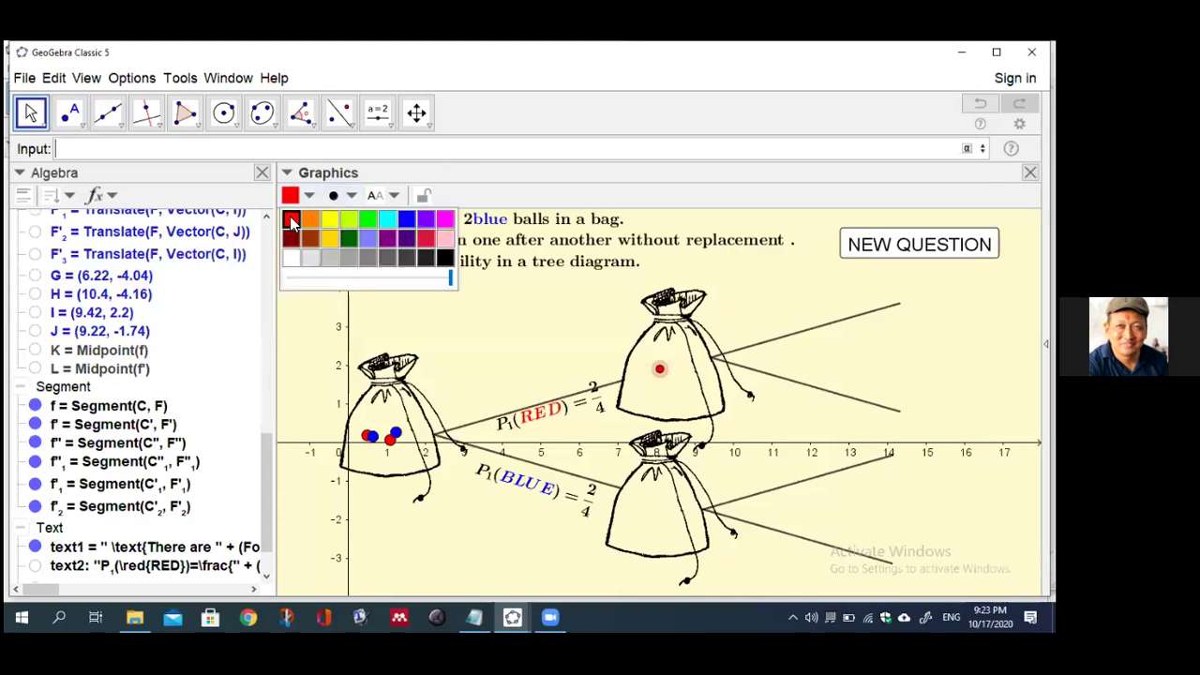
{"action": "left_click", "coordinate": [349, 194]}
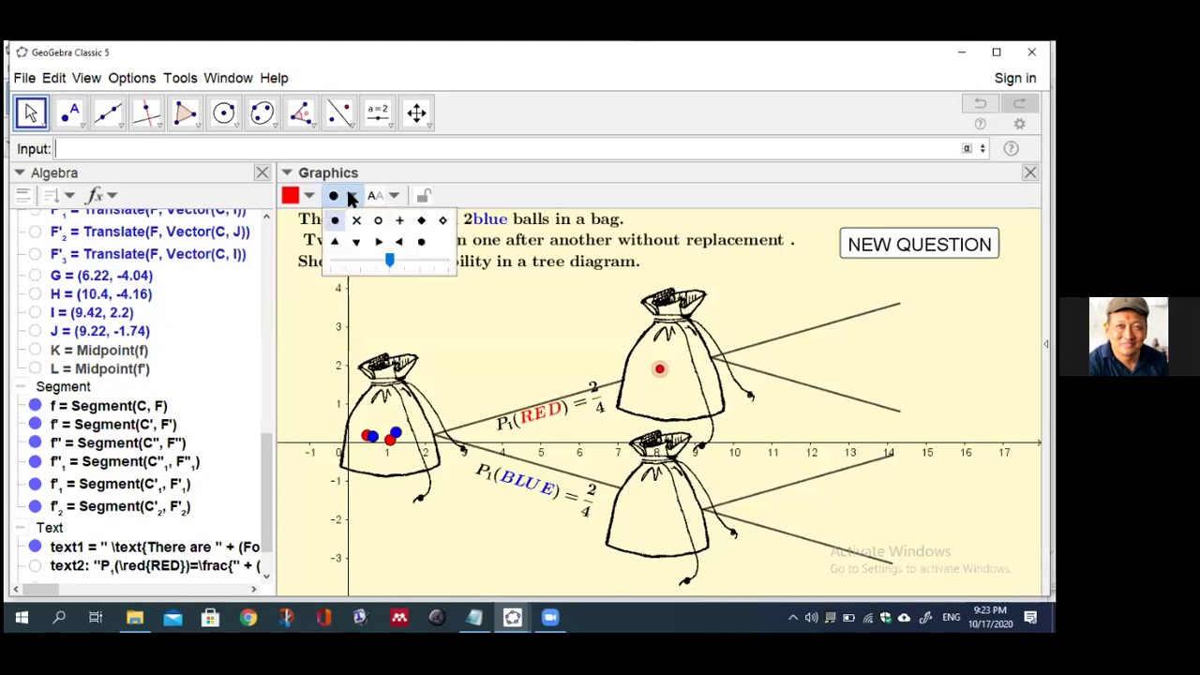
{"action": "left_click_drag", "start_coordinate": [394, 258], "coordinate": [419, 266]}
{"action": "left_click", "coordinate": [460, 294]}
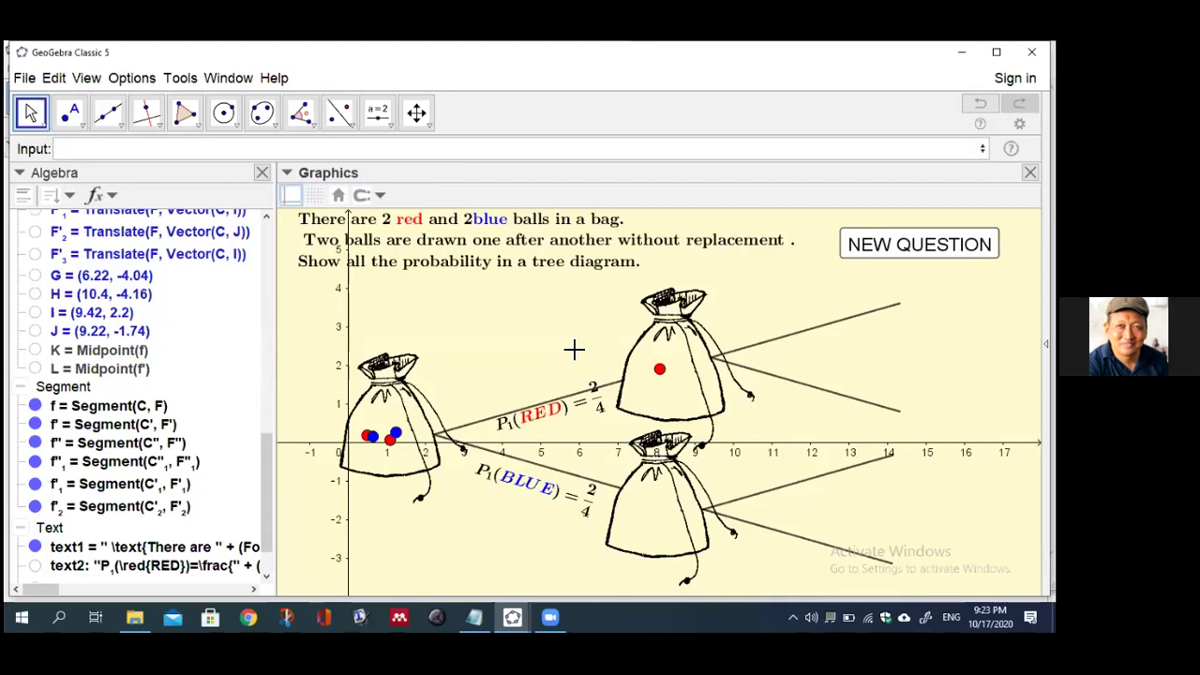
- Begin defining x4 as a Sample with a With Replacement argument, using a five-argument Sequence as its list
{"action": "left_click", "coordinate": [72, 150]}
{"action": "type", "text": "x"}
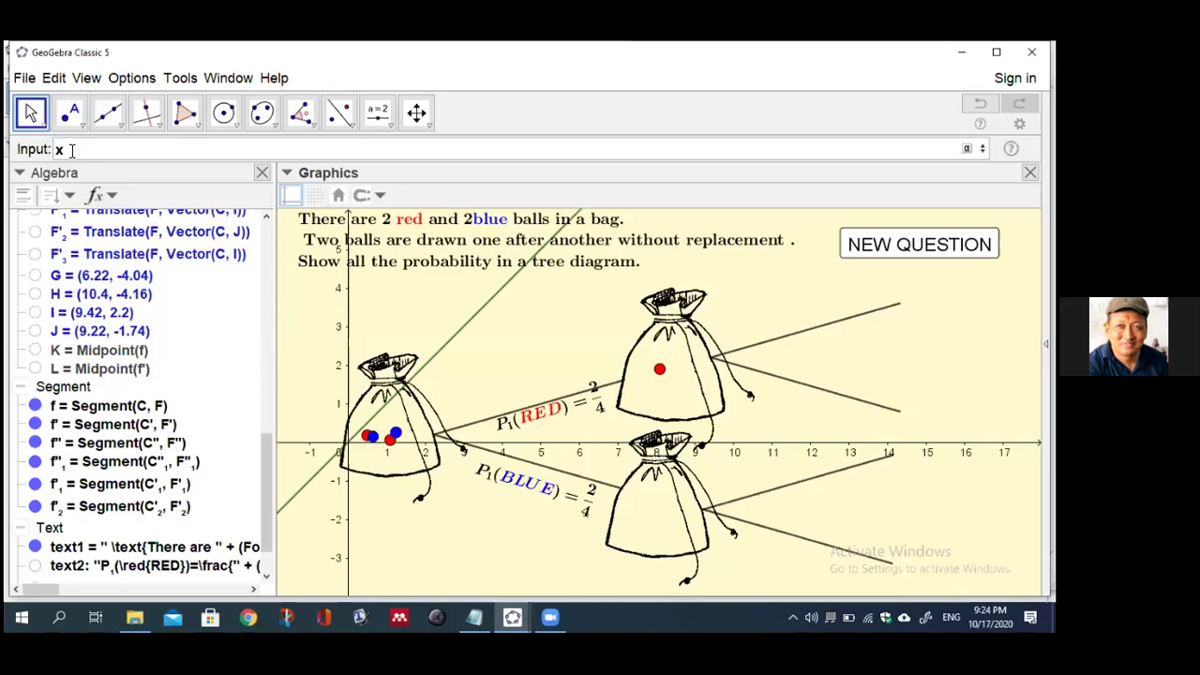
{"action": "type", "text": "4="}
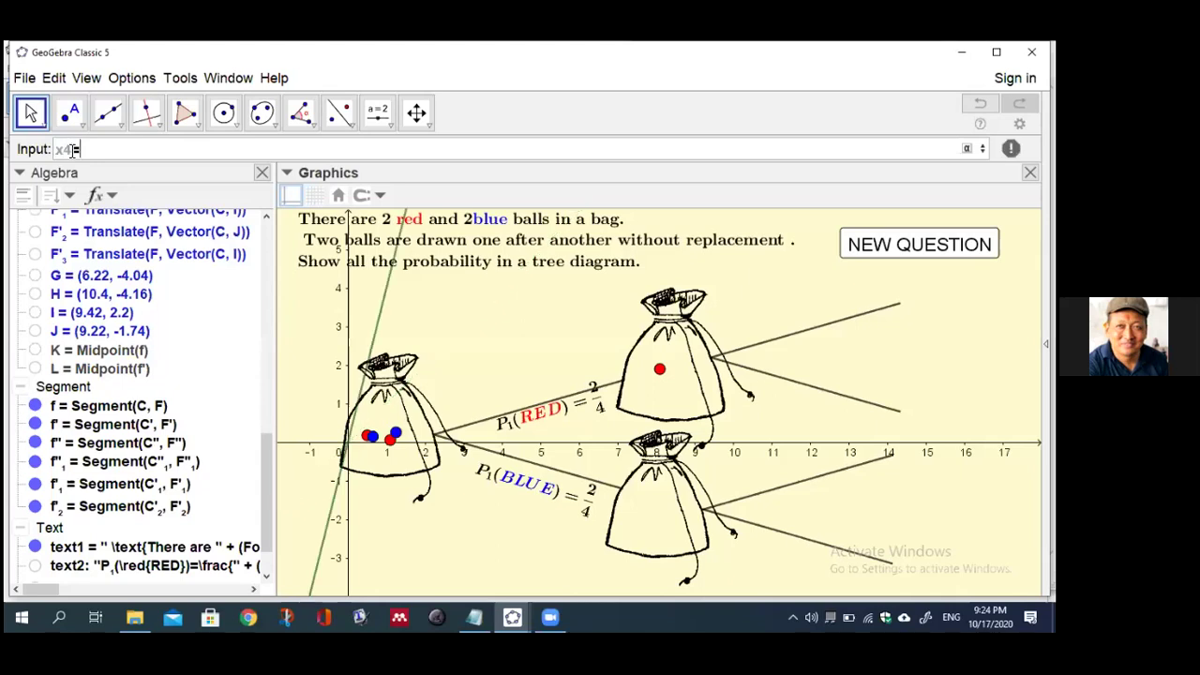
{"action": "type", "text": "sam"}
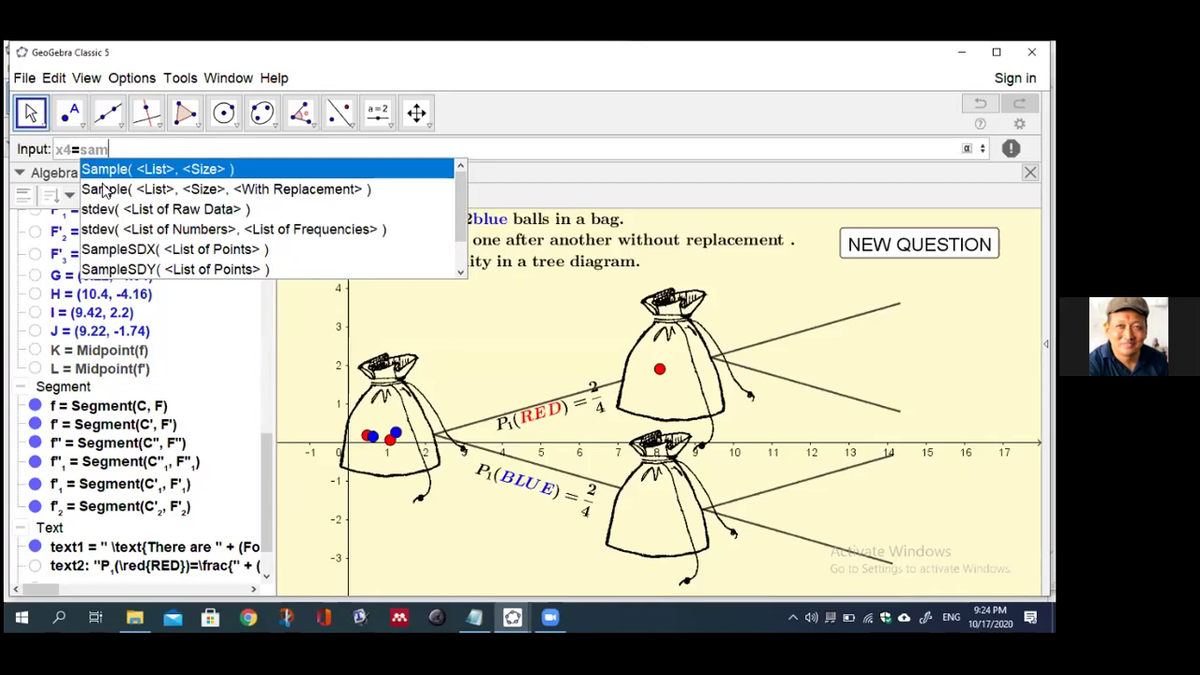
{"action": "left_click", "coordinate": [106, 190]}
{"action": "type", "text": "seq, <Size>, <With Replacement> )"}
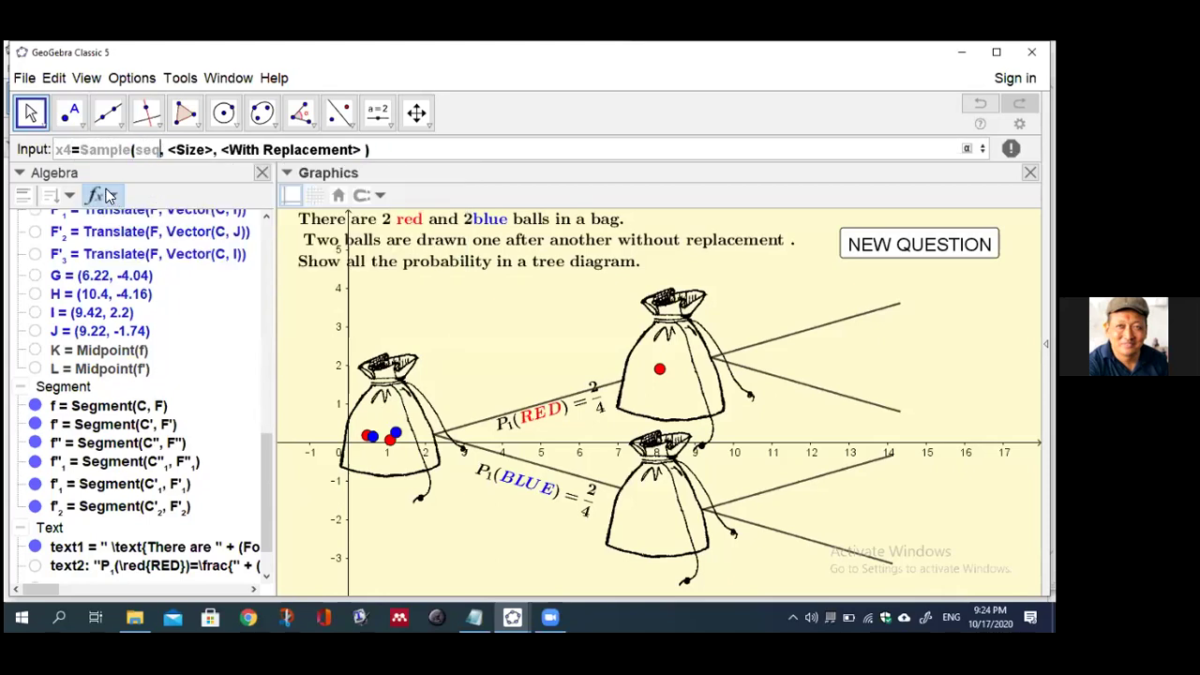
{"action": "left_click", "coordinate": [186, 251]}
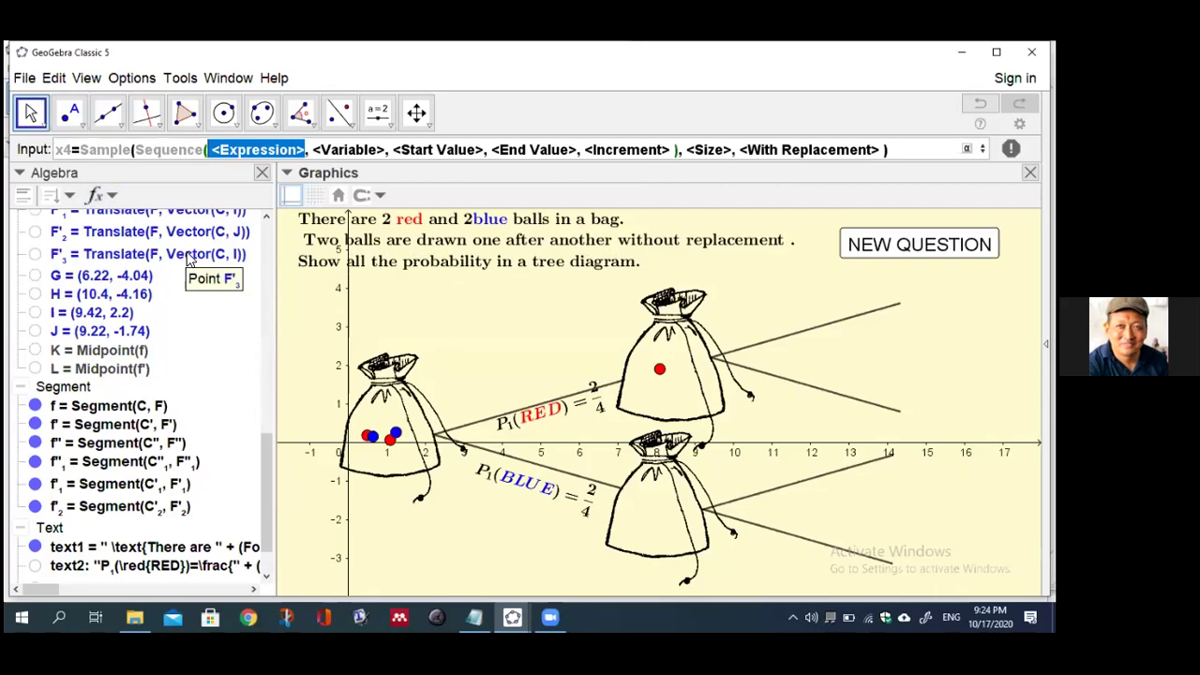
- Set the x4 sequence's expression to i+1, its variable to i, start value to 6.5, end value to 8 and increment to 0.2
{"action": "type", "text": "i+"}
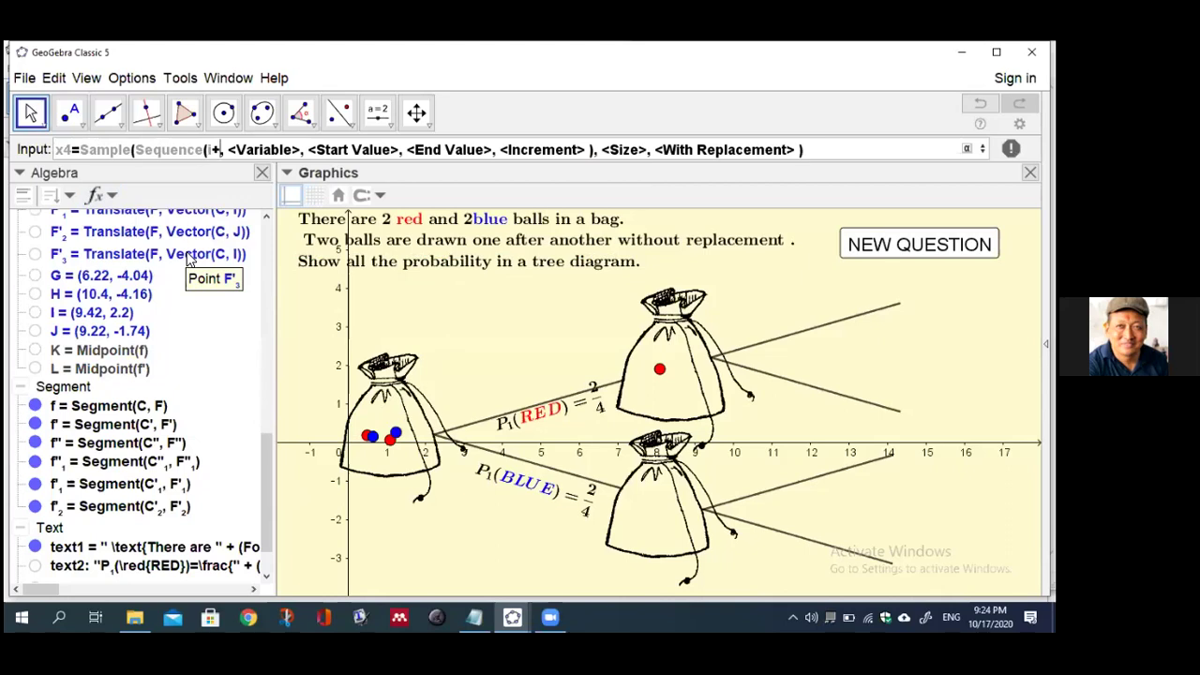
{"action": "type", "text": "1"}
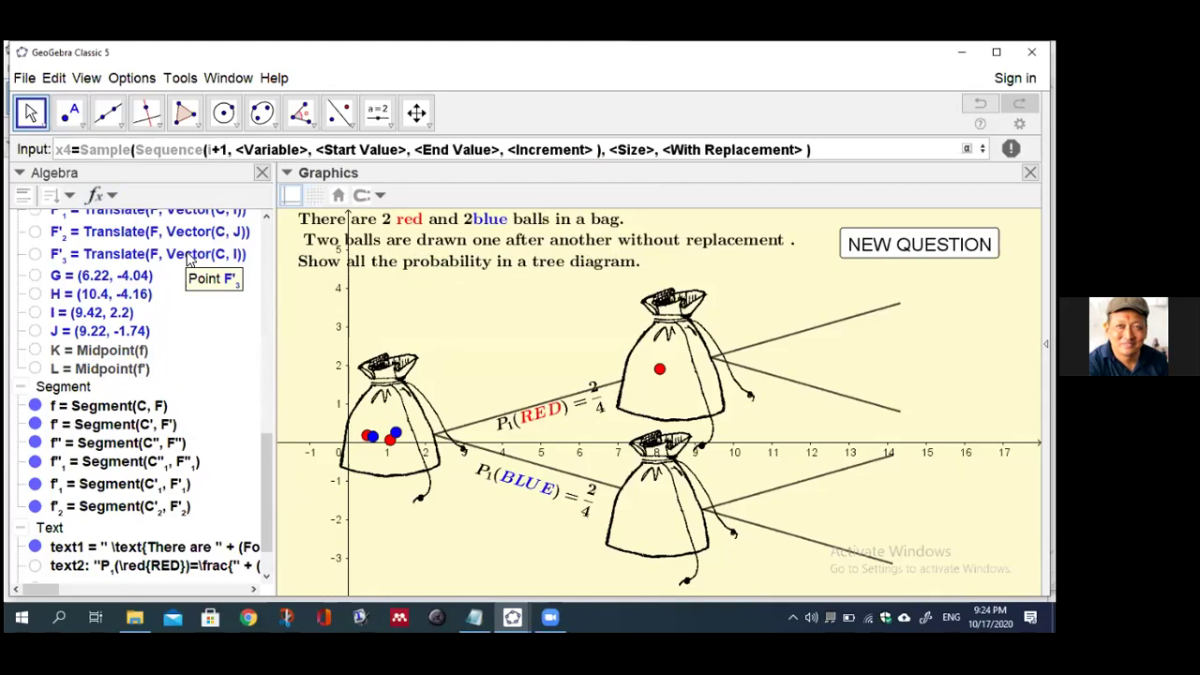
{"action": "key", "text": "Tab"}
{"action": "type", "text": "i"}
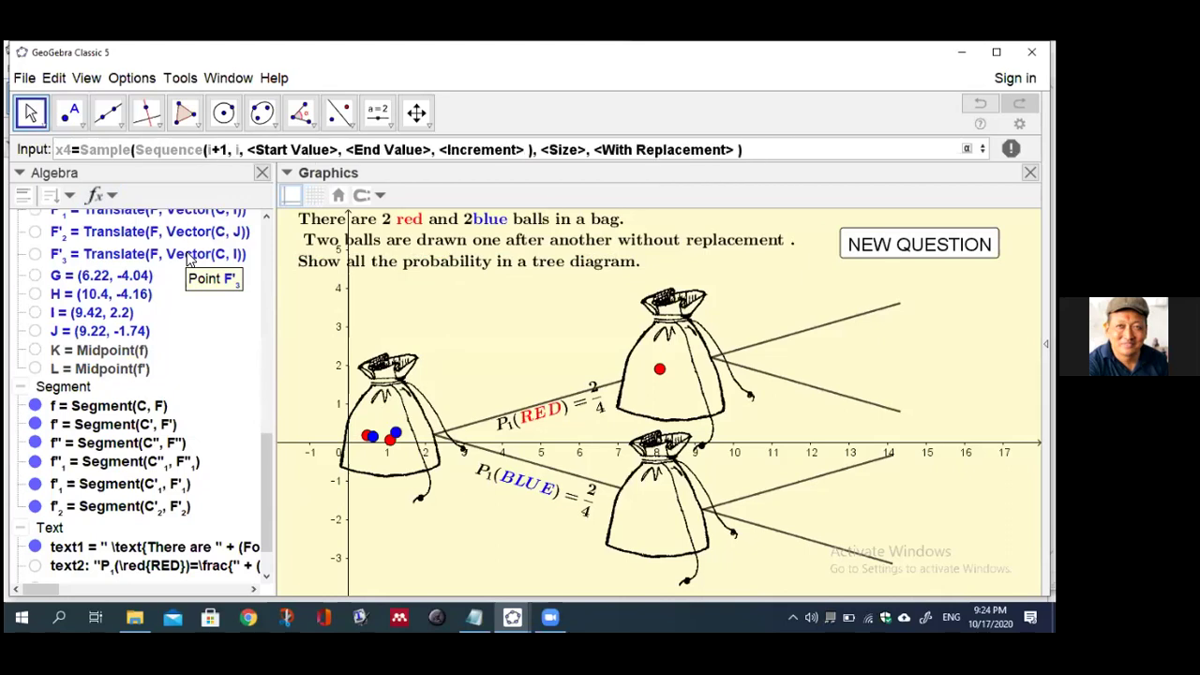
{"action": "key", "text": "Tab"}
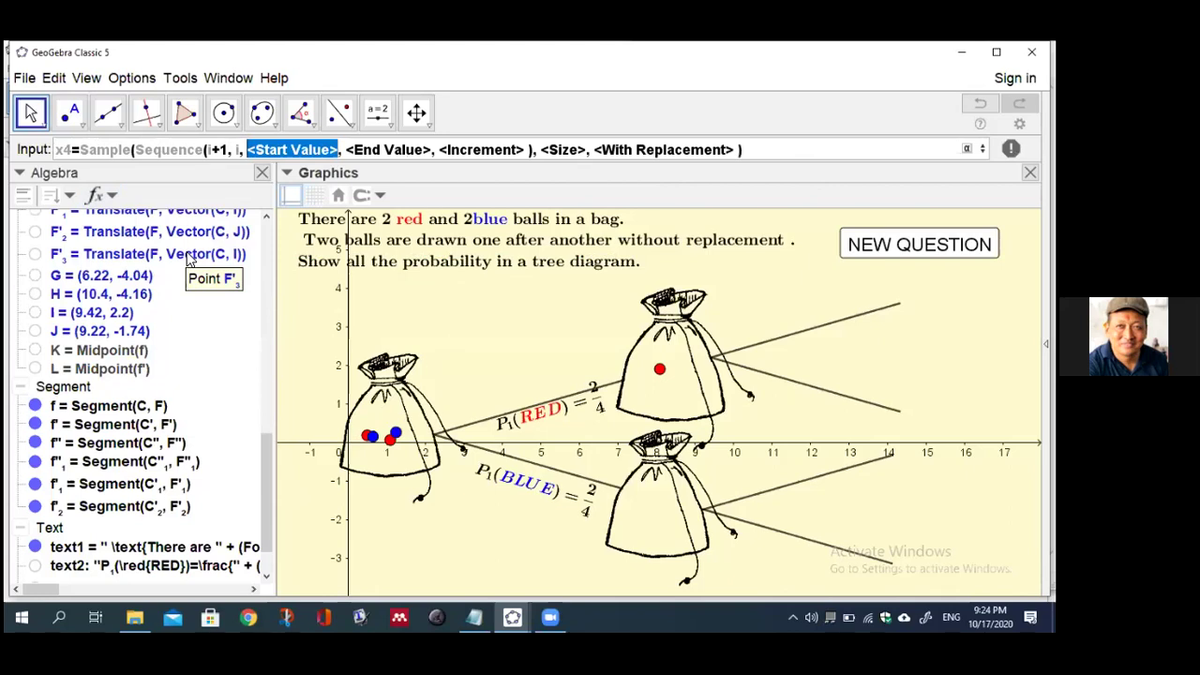
{"action": "type", "text": "6."}
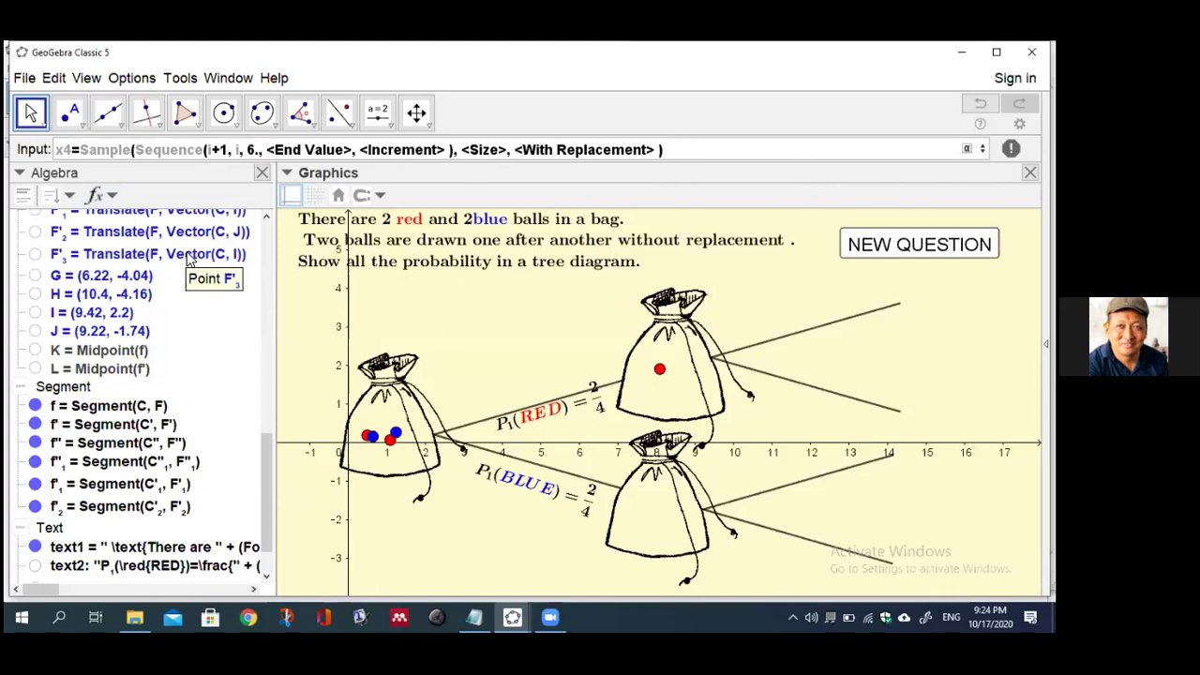
{"action": "type", "text": "5"}
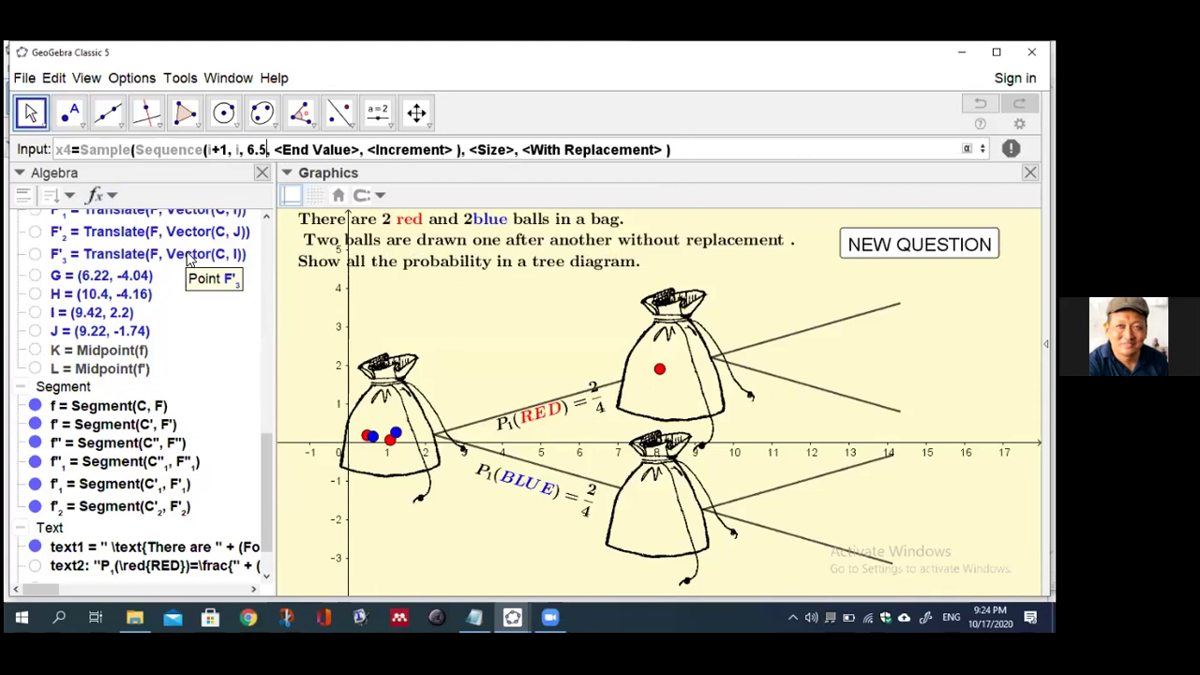
{"action": "key", "text": "Tab"}
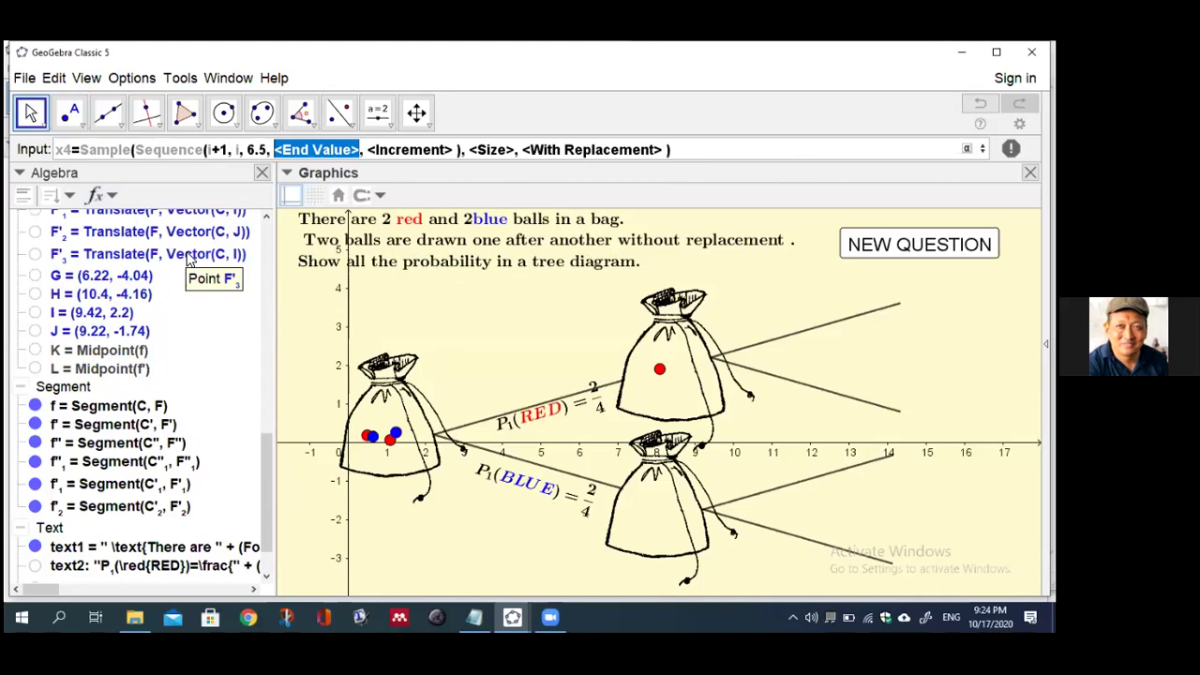
{"action": "type", "text": "8"}
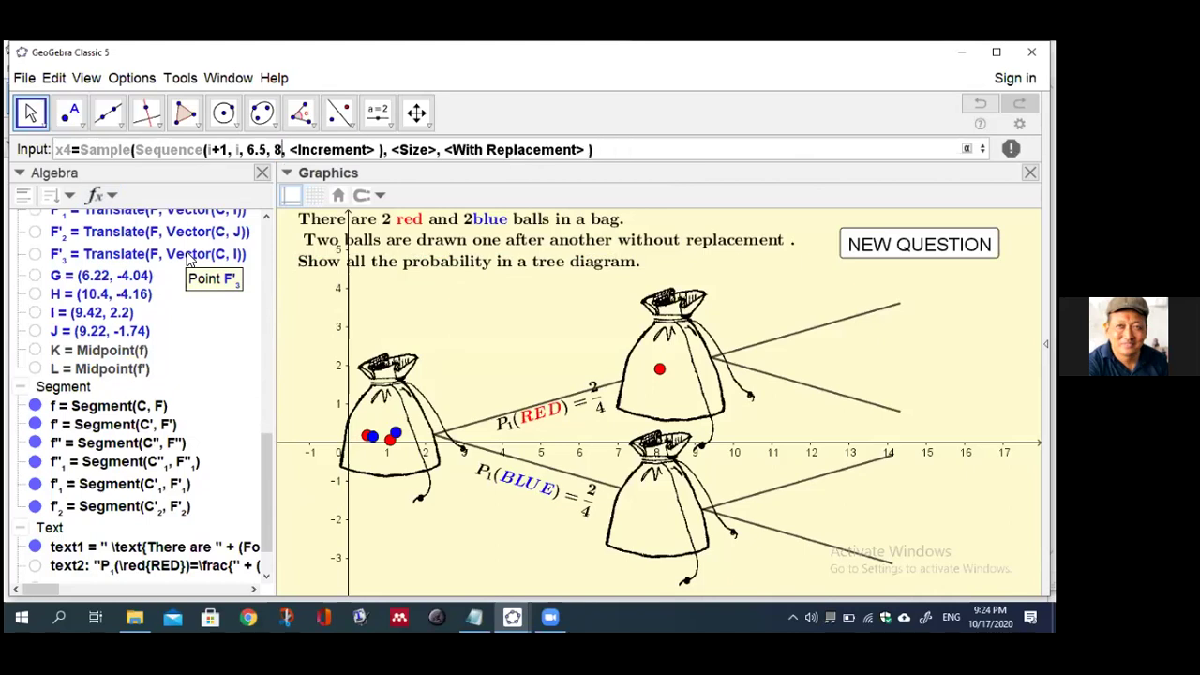
{"action": "key", "text": "Tab"}
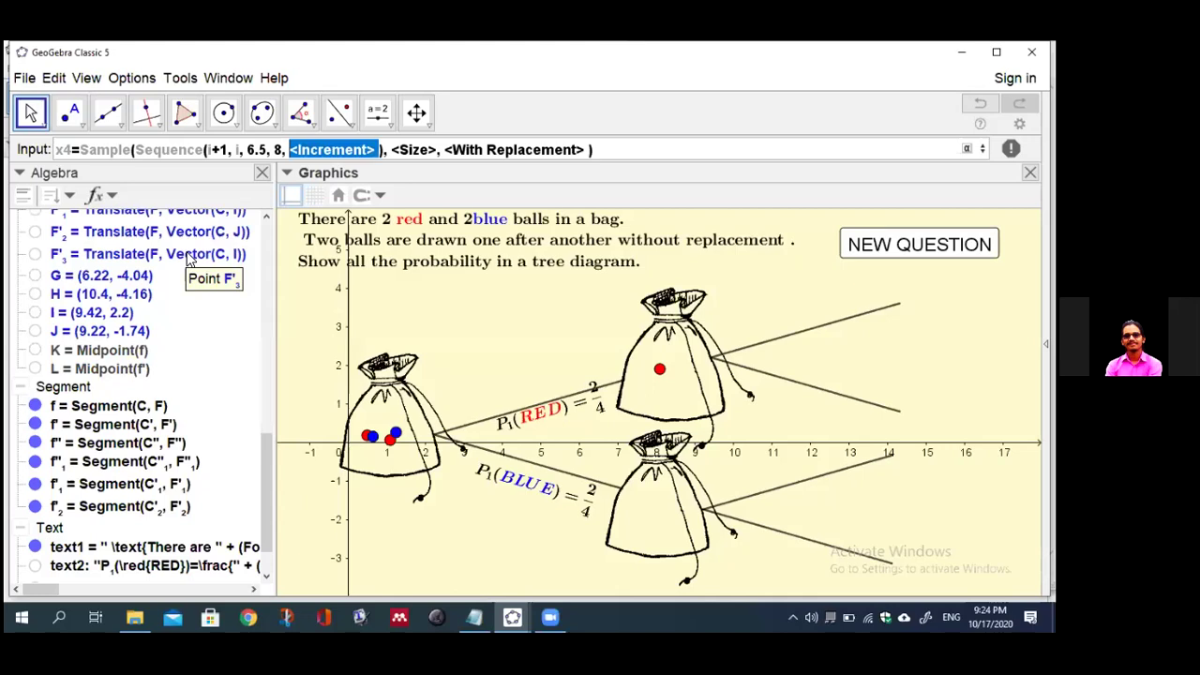
{"action": "type", "text": "0"}
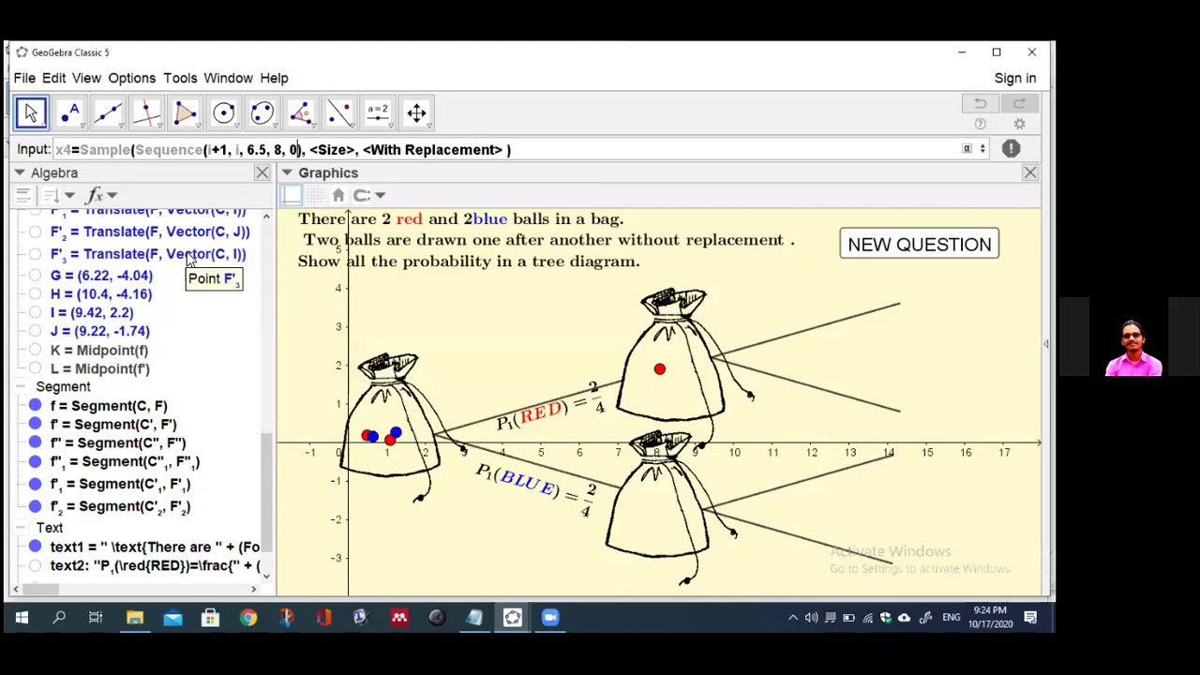
{"action": "type", "text": ".2"}
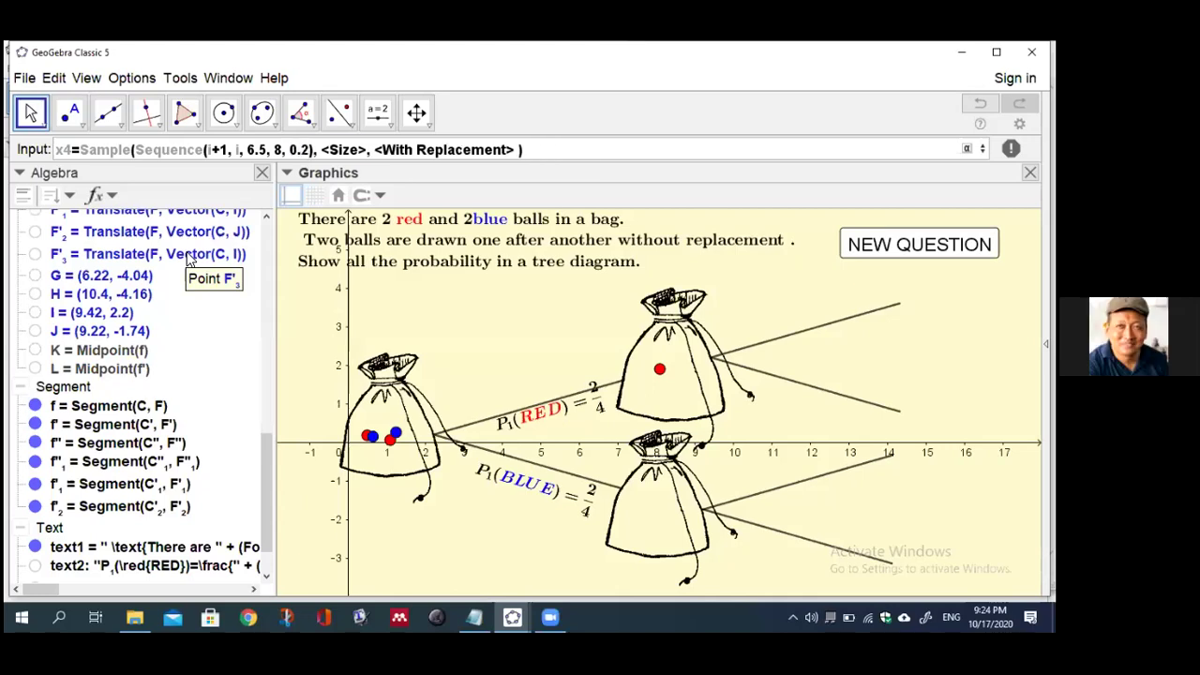
- Set the x4 sample size to blue, With Replacement to false and the sequence increment to 0.22, and create the list
{"action": "key", "text": "Tab"}
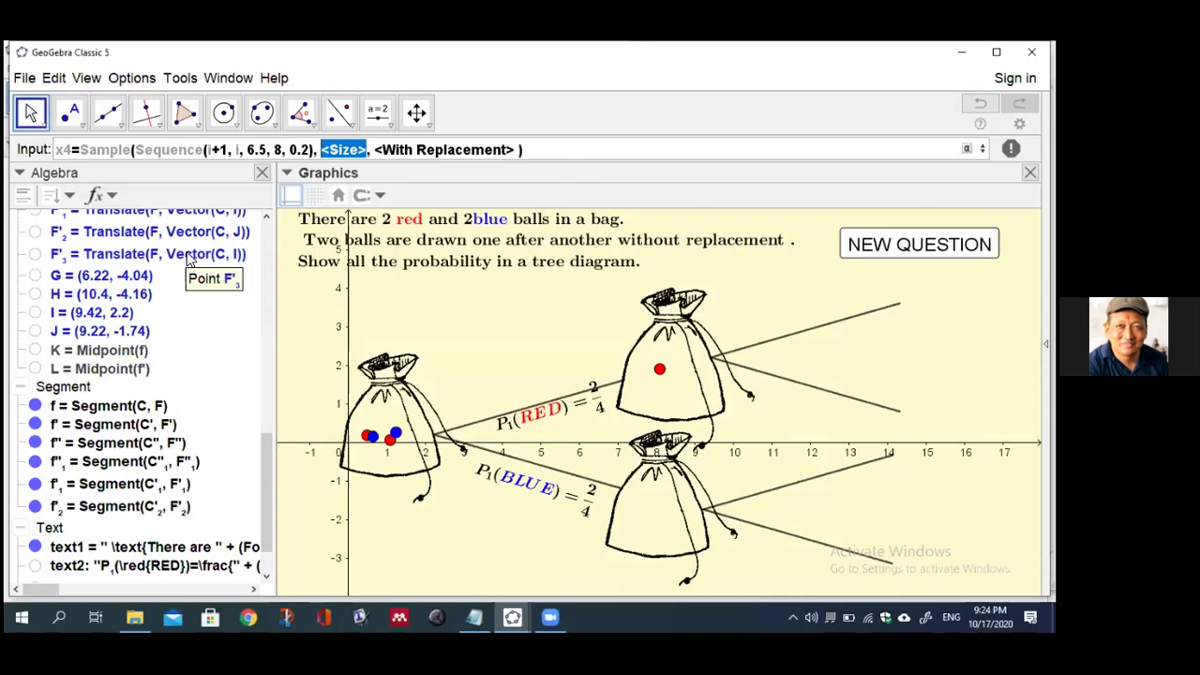
{"action": "type", "text": "b"}
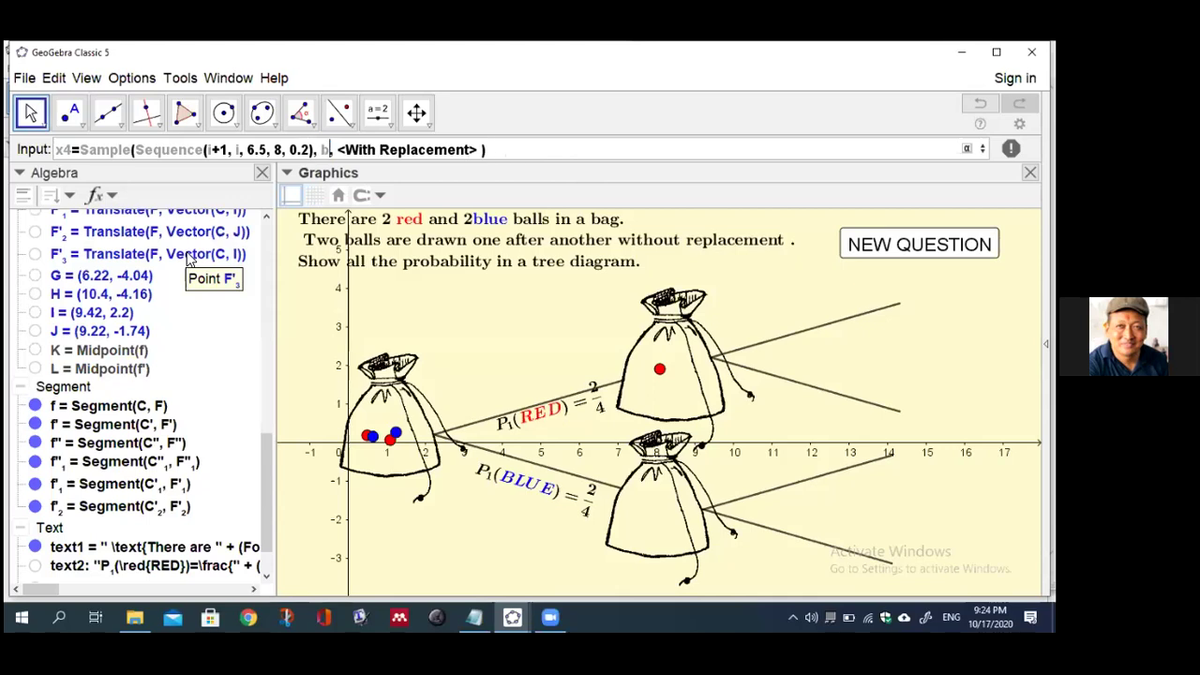
{"action": "type", "text": "lue, "}
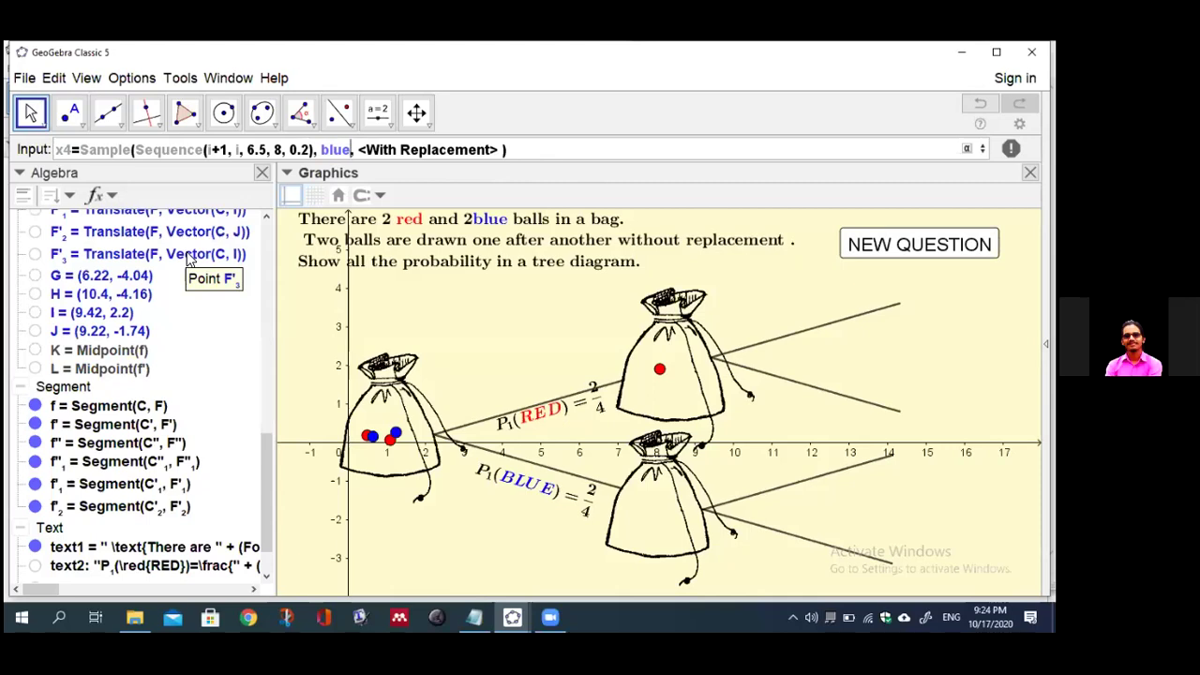
{"action": "type", "text": "false"}
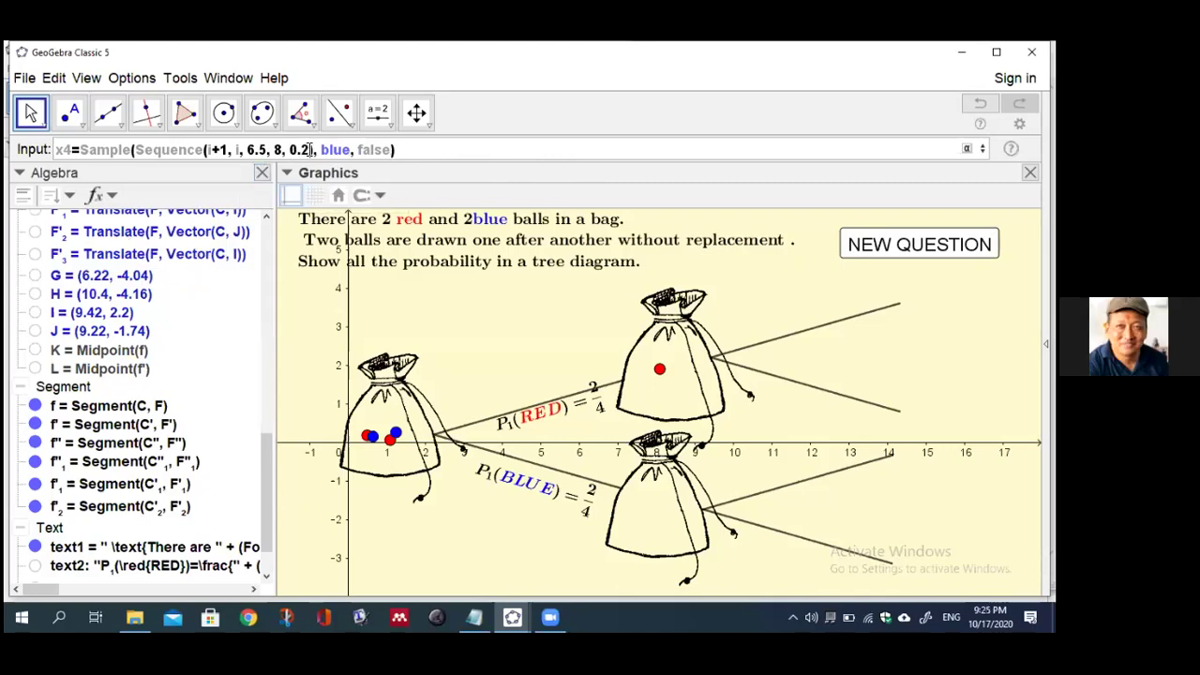
{"action": "type", "text": ")"}
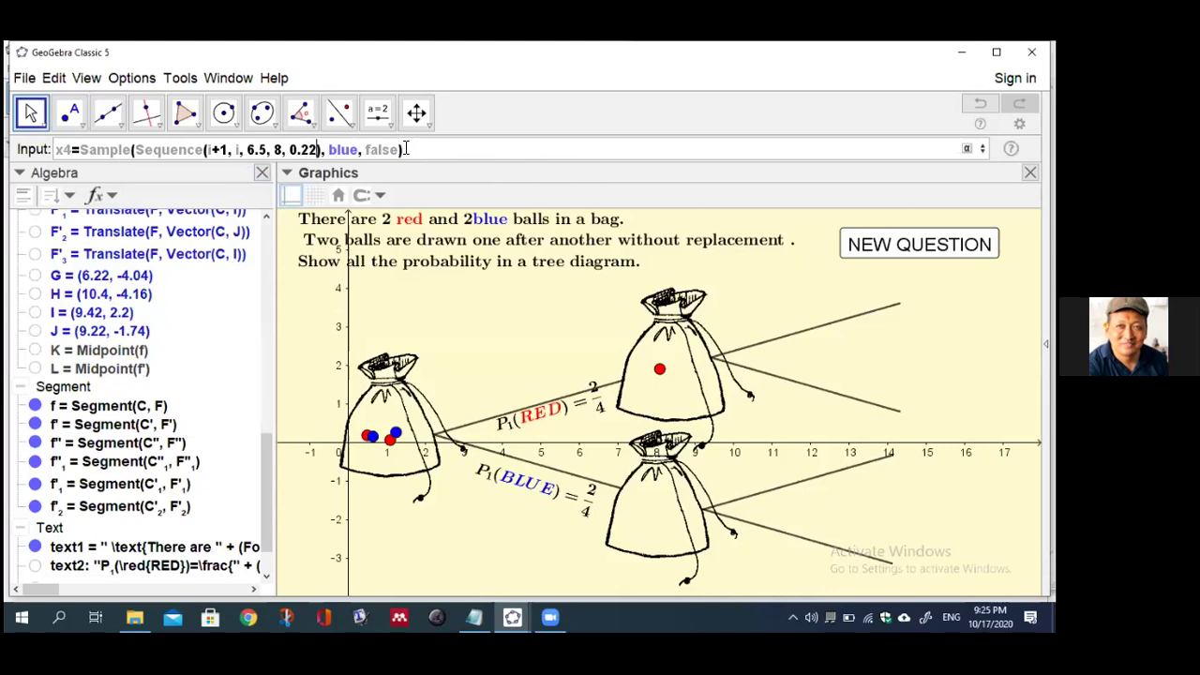
{"action": "key", "text": "Return"}
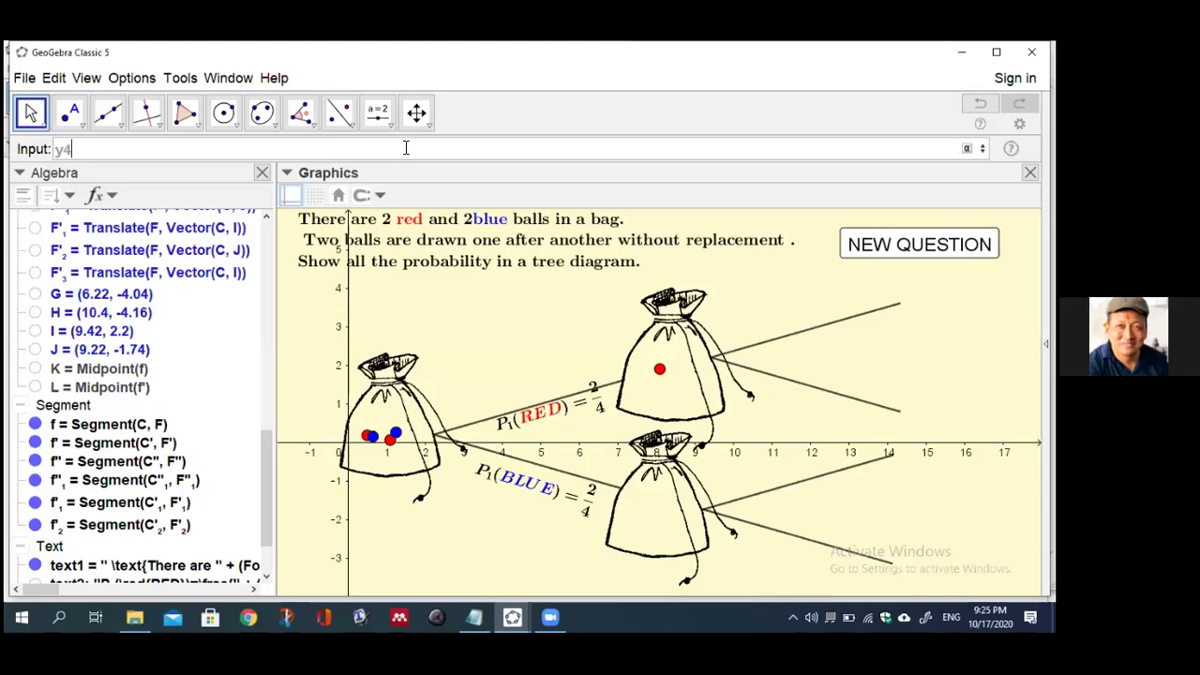
- Begin defining y4 as a Sample with a With Replacement argument, using a five-argument Sequence as its list
{"action": "type", "text": "y4=sam"}
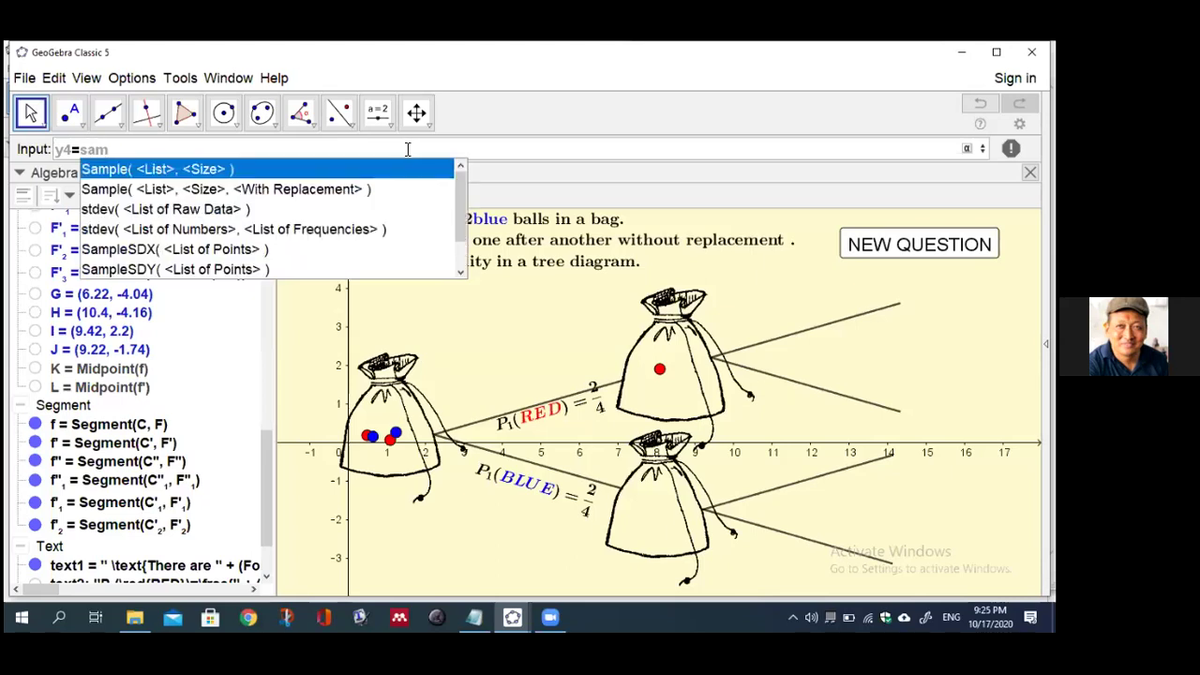
{"action": "left_click", "coordinate": [355, 191]}
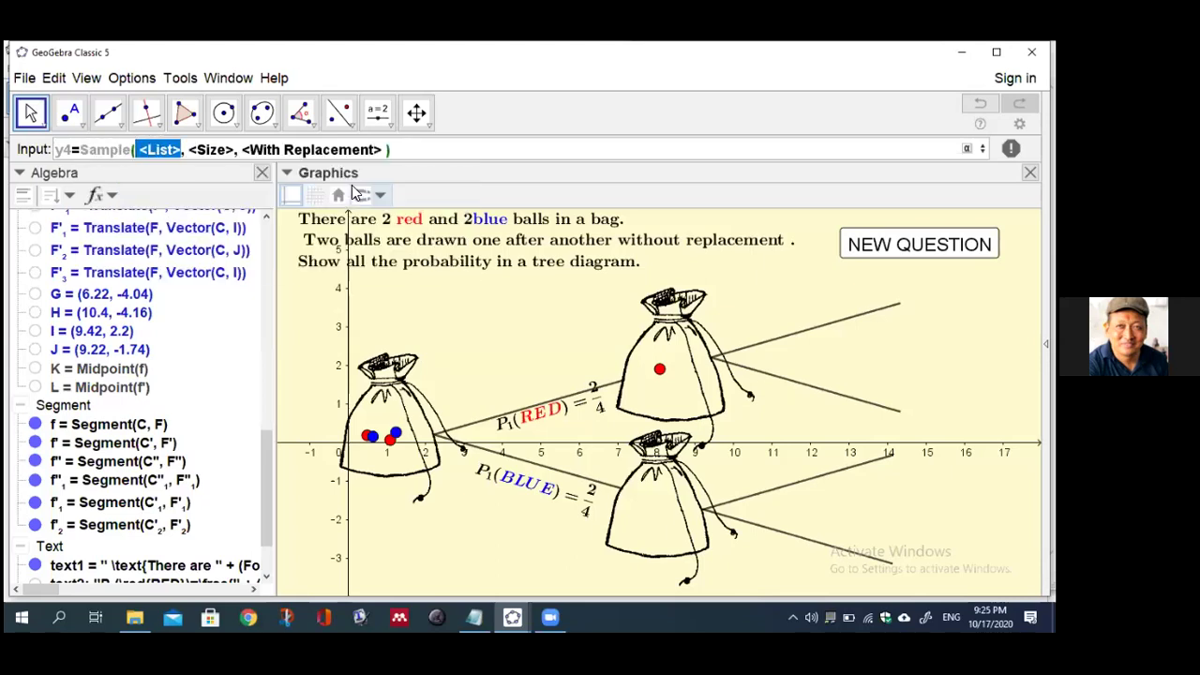
{"action": "type", "text": "seq"}
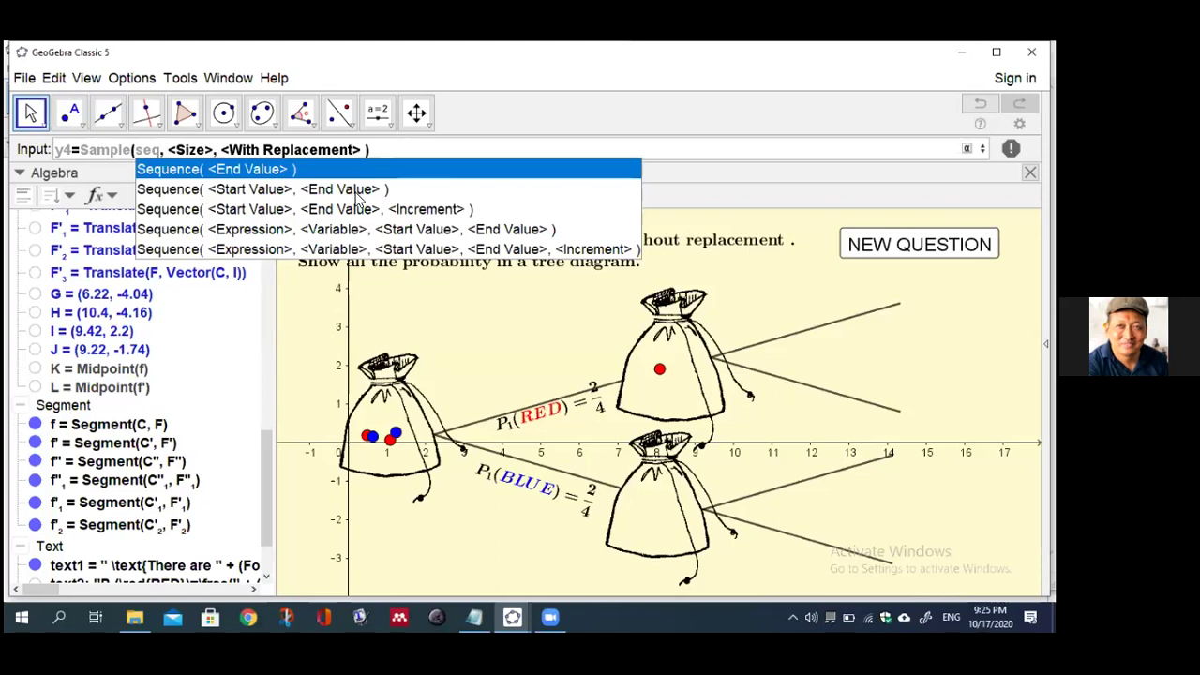
{"action": "left_click", "coordinate": [358, 249]}
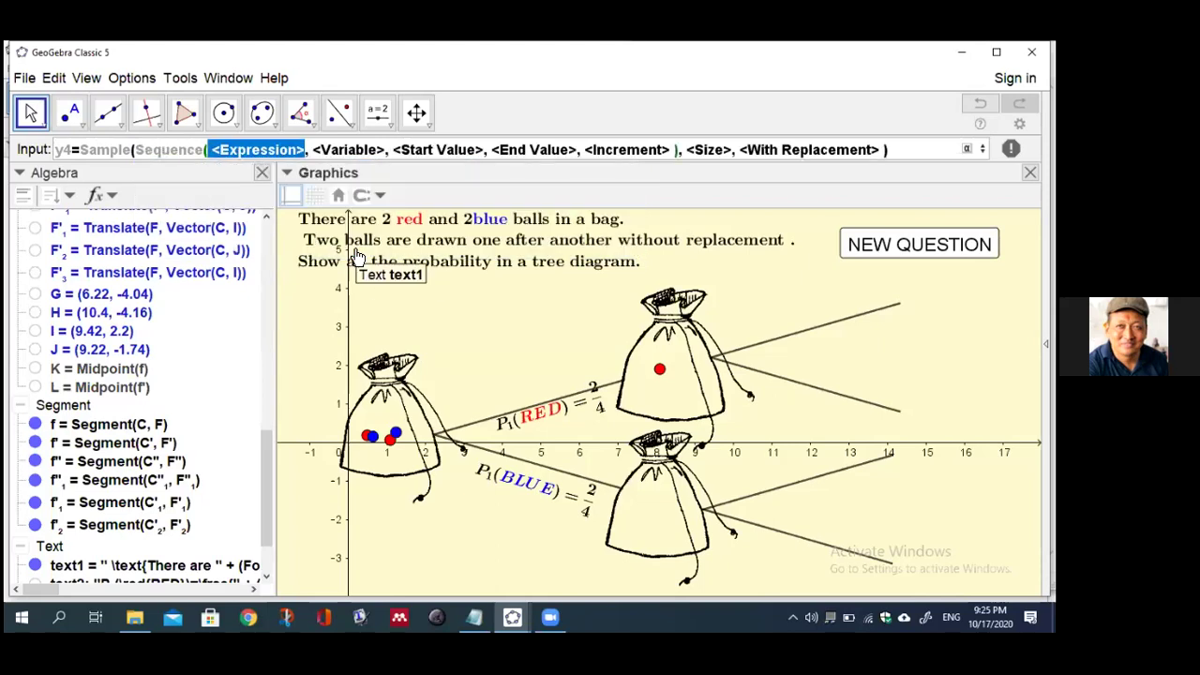
- Set the y4 sequence's expression to i+1, variable to i, start value to 0, end value to 1 and increment to 0.18
{"action": "type", "text": "i+1"}
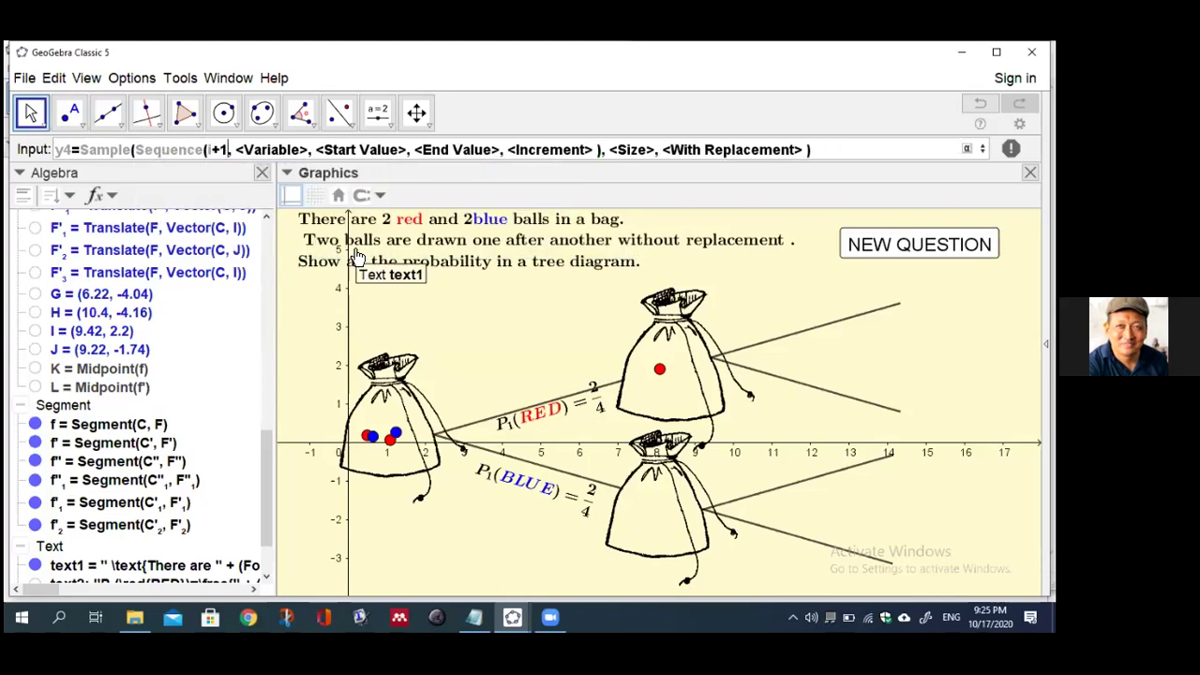
{"action": "key", "text": "Tab"}
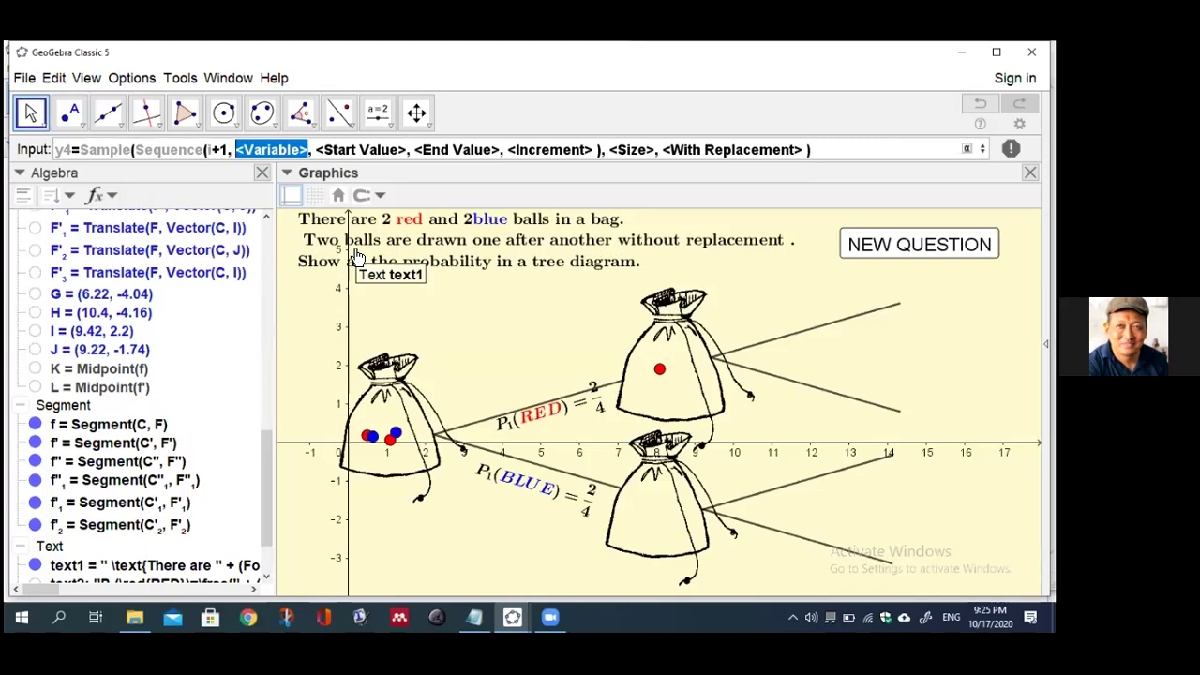
{"action": "type", "text": "i"}
{"action": "key", "text": "Tab"}
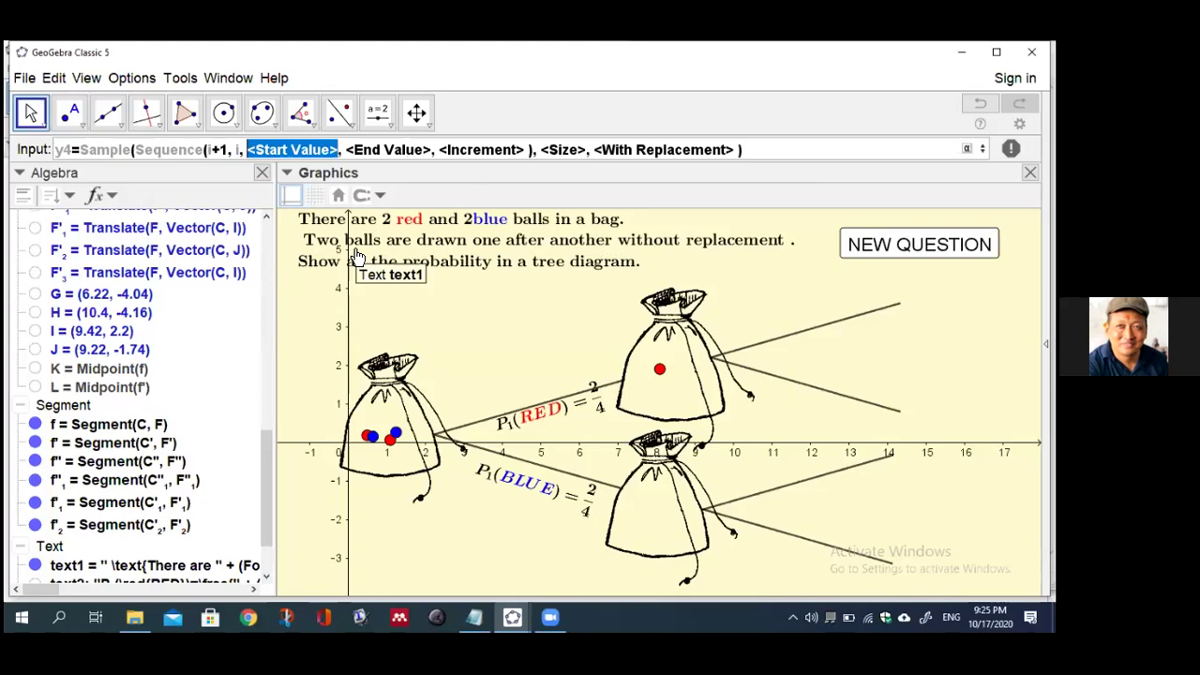
{"action": "type", "text": "0"}
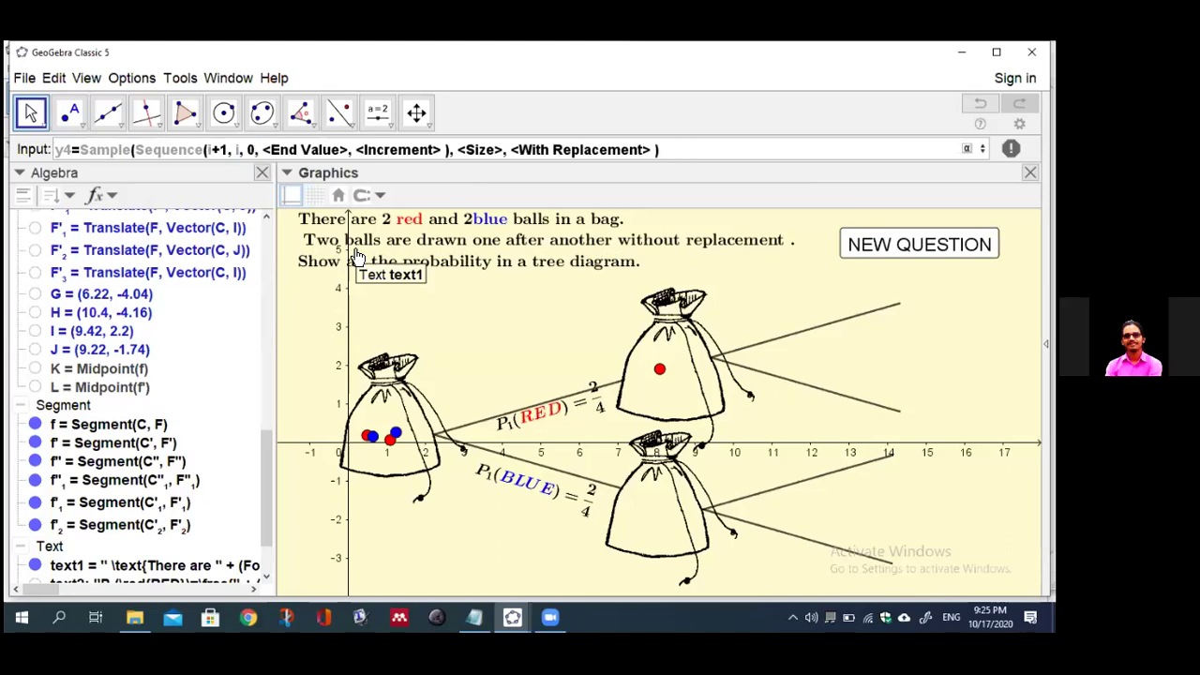
{"action": "key", "text": "Tab"}
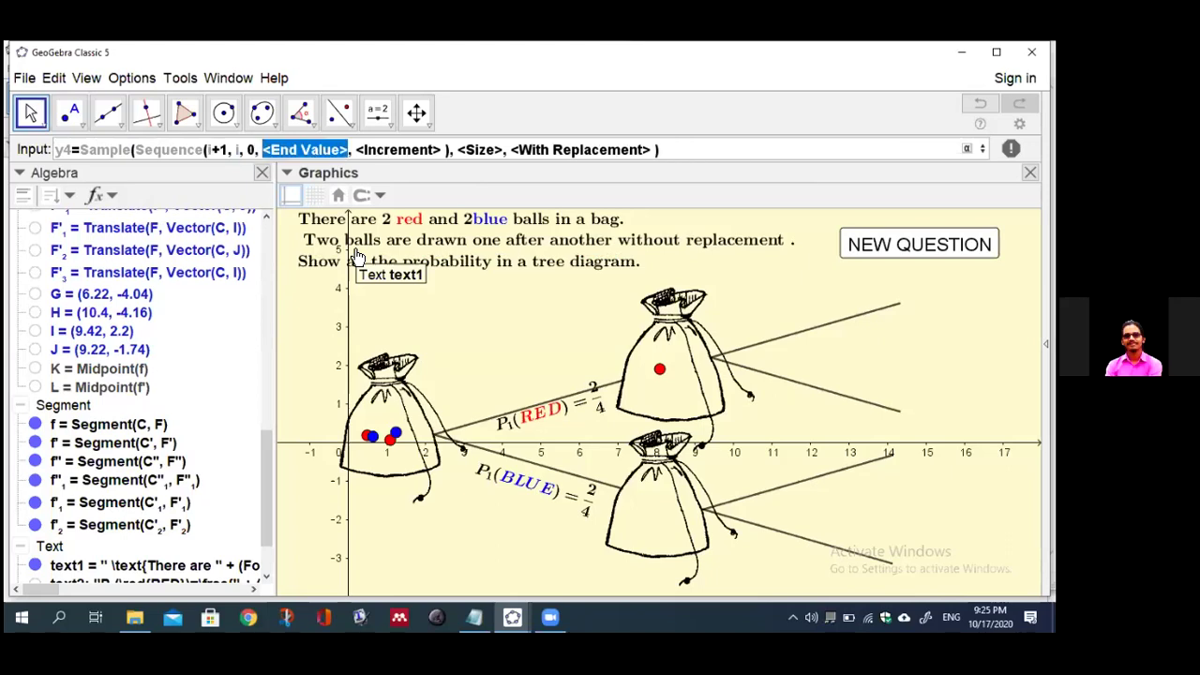
{"action": "type", "text": "1"}
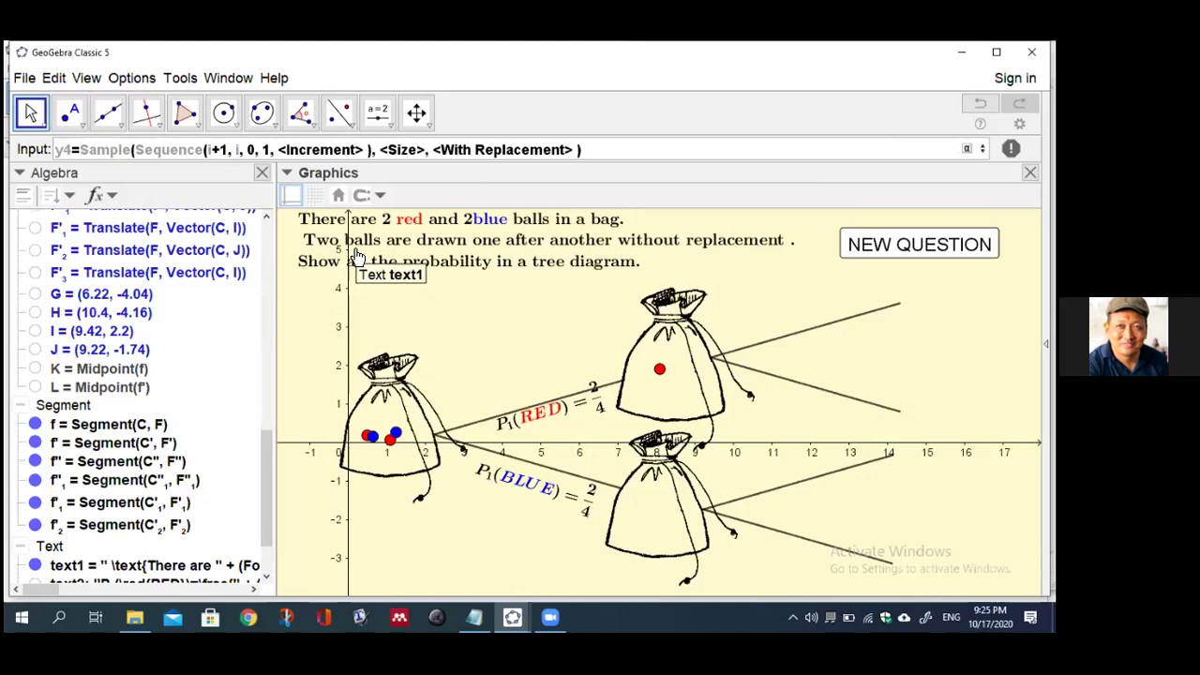
{"action": "key", "text": "Tab"}
{"action": "type", "text": "0."}
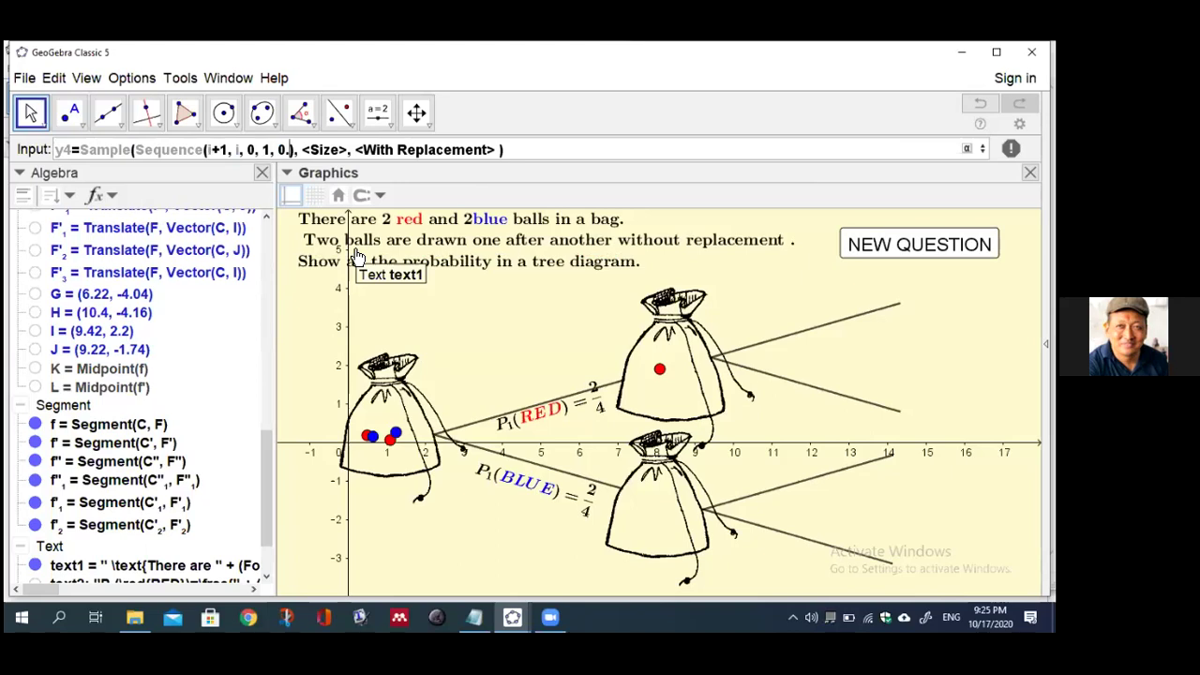
{"action": "type", "text": "18"}
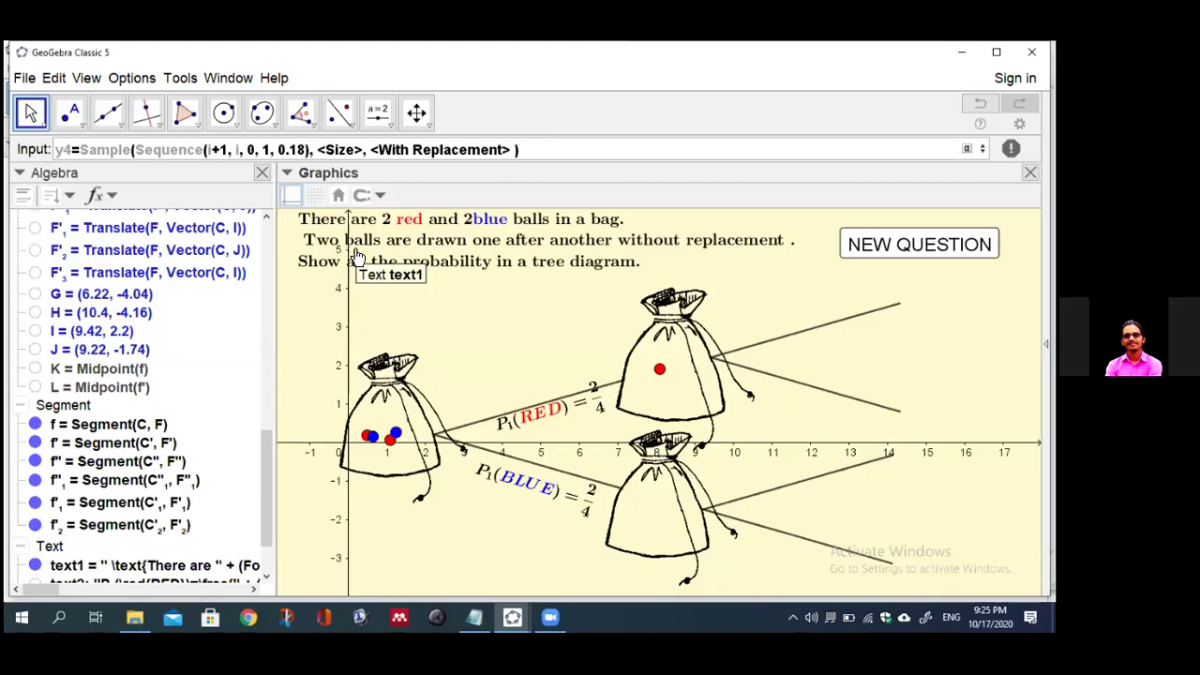
- Set the y4 sample size to blue and With Replacement to false, and create the list
{"action": "key", "text": "Tab"}
{"action": "type", "text": "blue"}
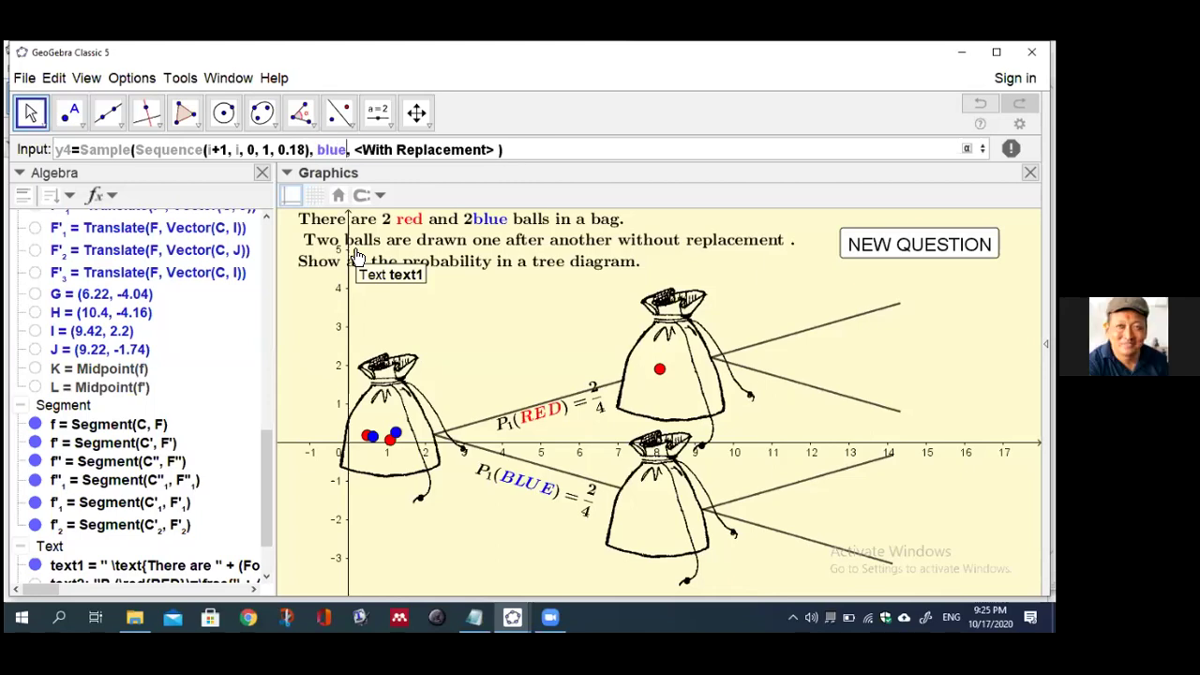
{"action": "key", "text": "Tab"}
{"action": "type", "text": "false"}
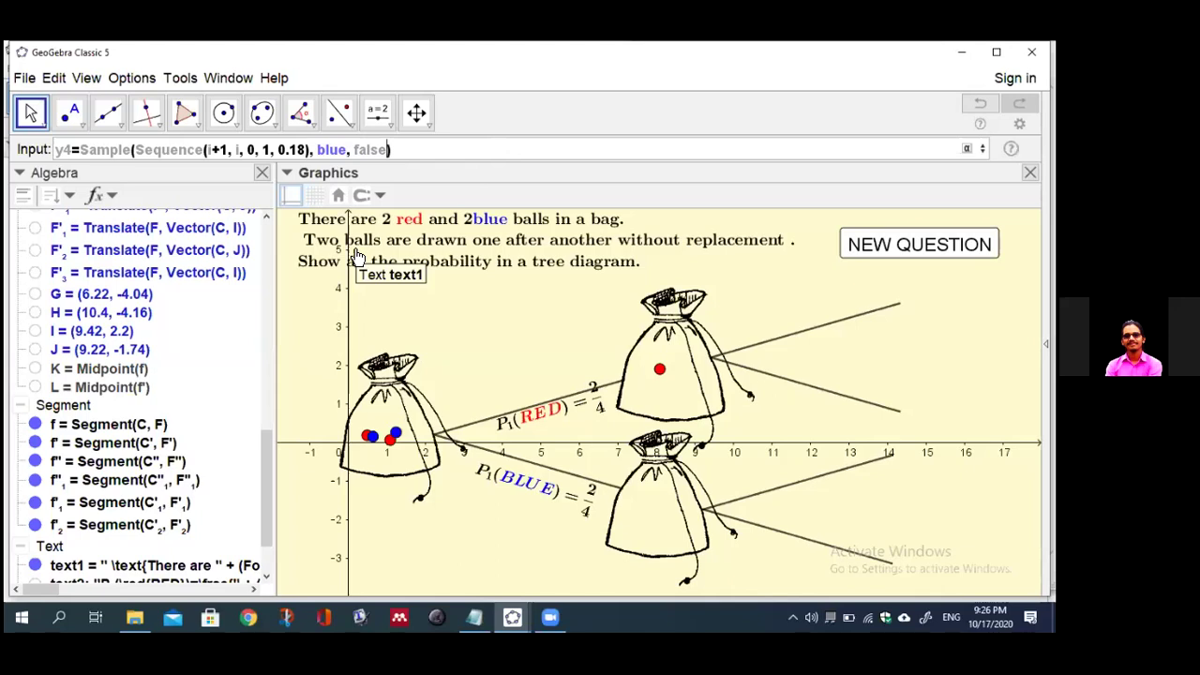
{"action": "key", "text": "Return"}
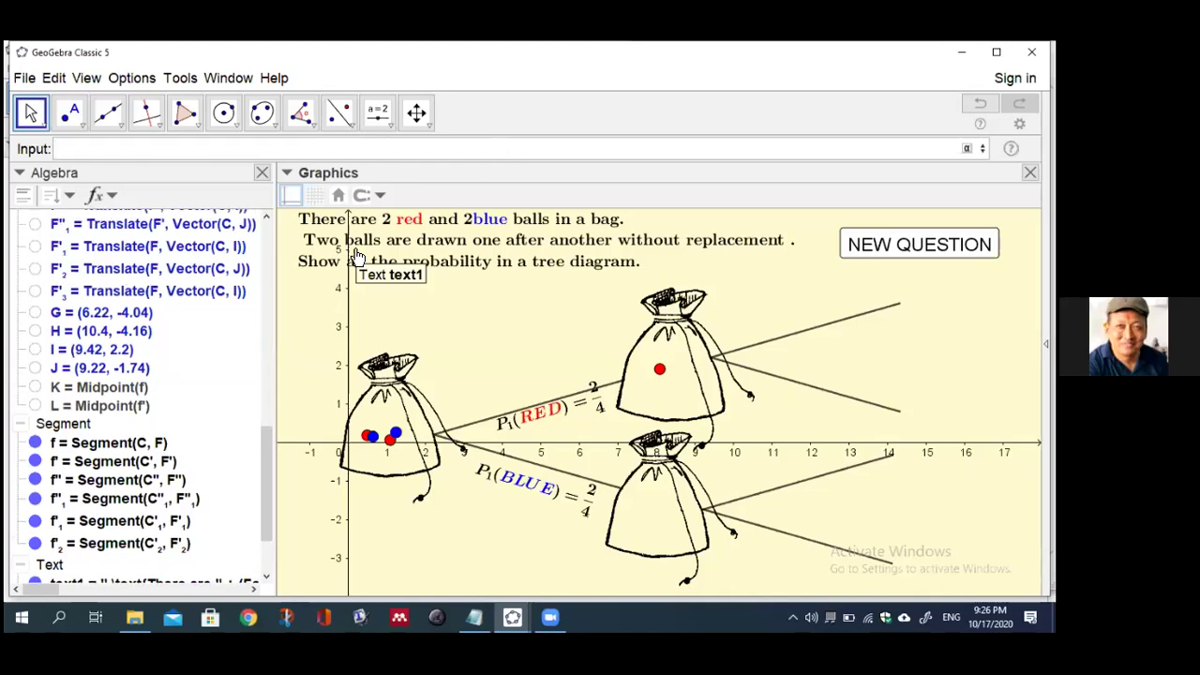
- Begin defining pb2 as a five-argument Sequence of points, with Element(x4, i) as the x-coordinate
{"action": "type", "text": "pb2"}
{"action": "type", "text": "=seq"}
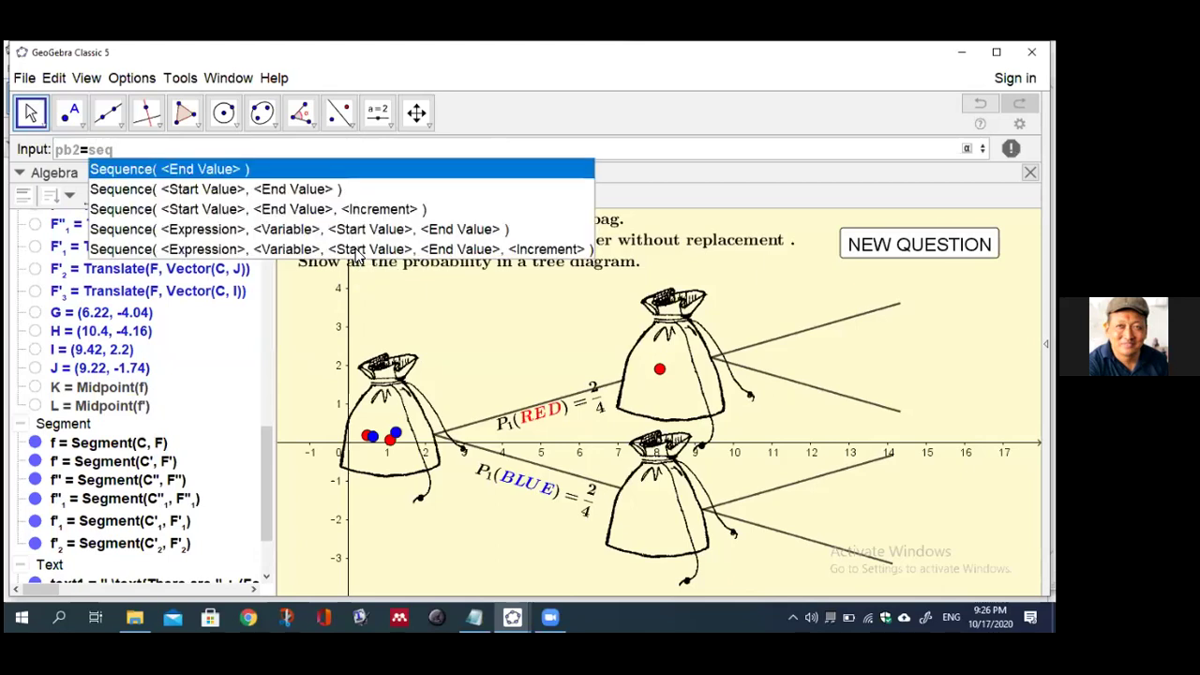
{"action": "left_click", "coordinate": [335, 250]}
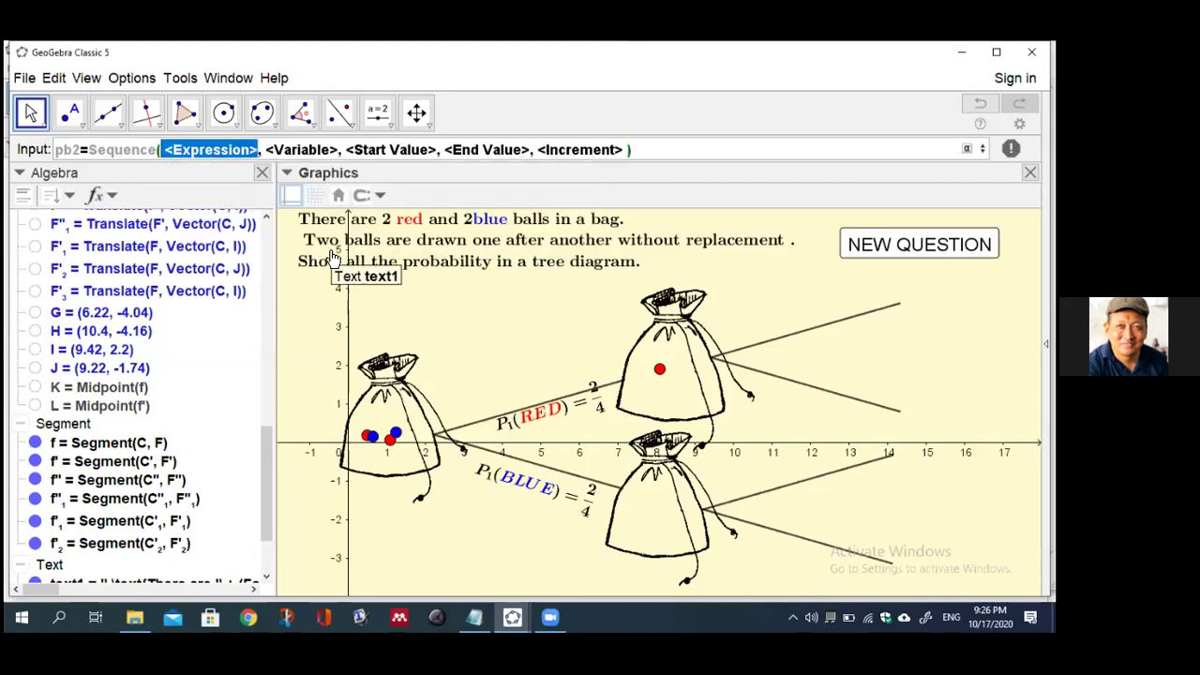
{"action": "key", "text": "BackSpace"}
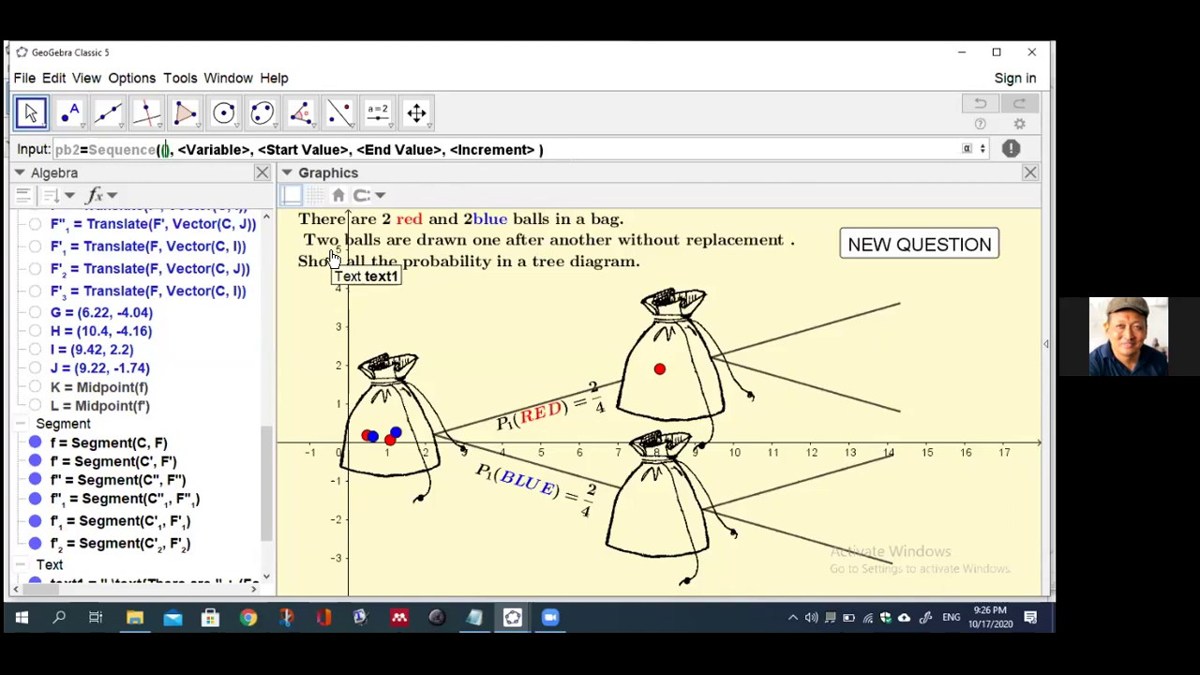
{"action": "type", "text": "(el"}
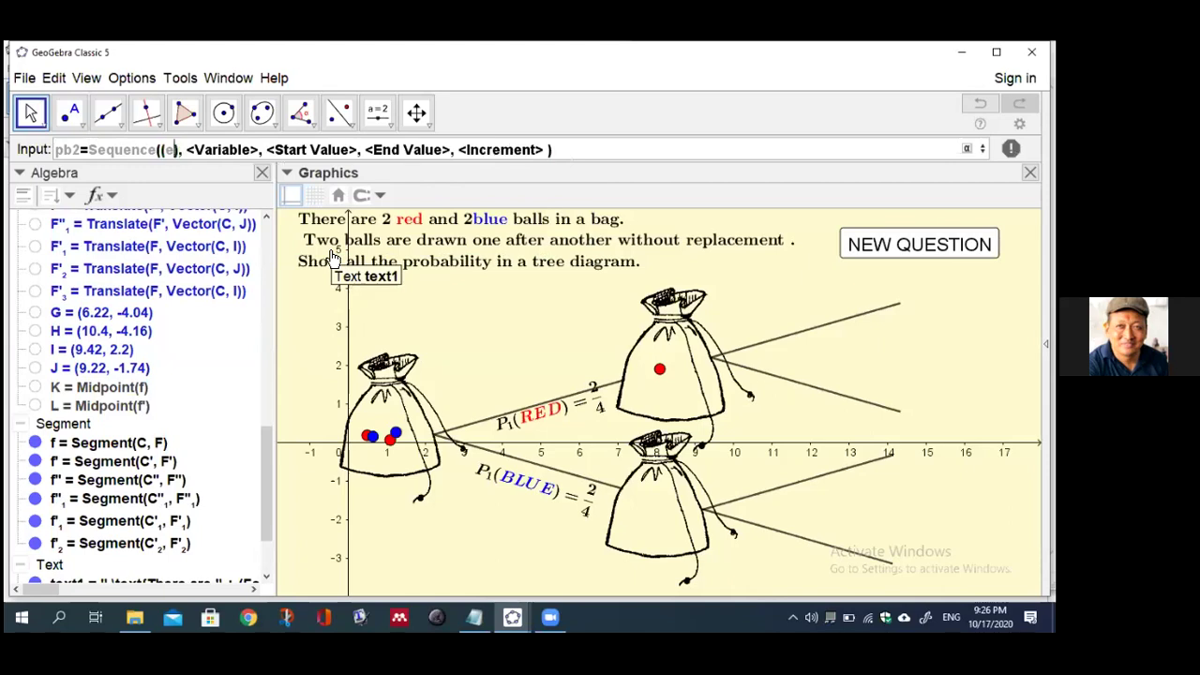
{"action": "type", "text": "e"}
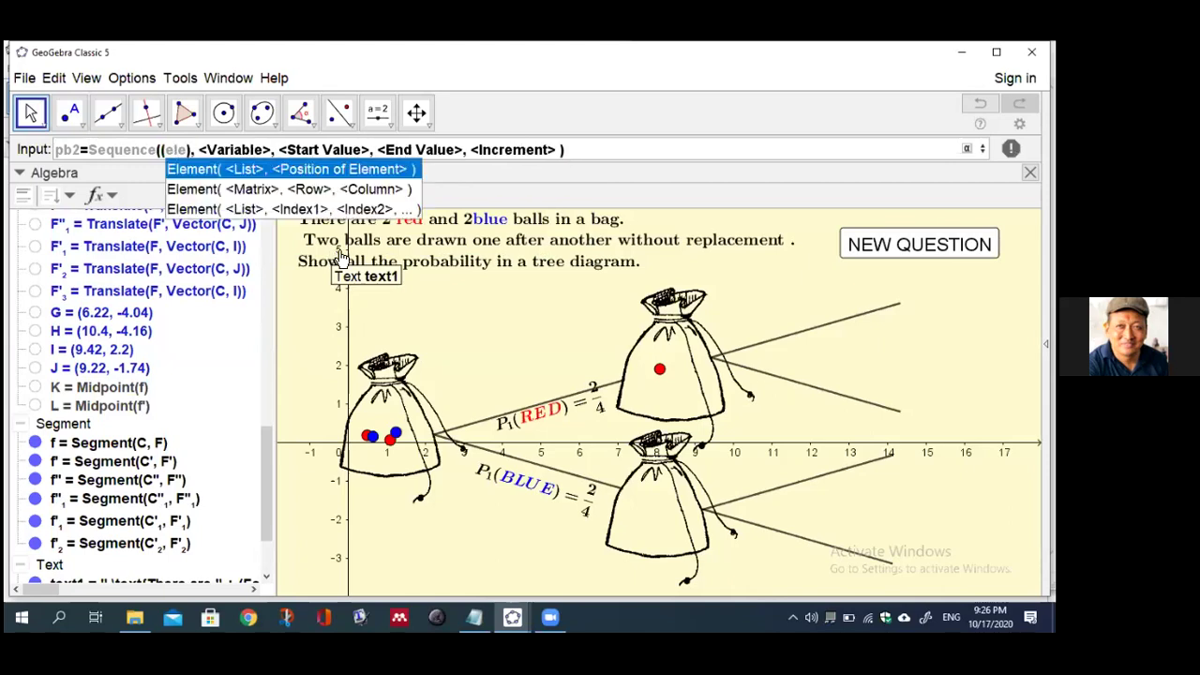
{"action": "left_click", "coordinate": [331, 168]}
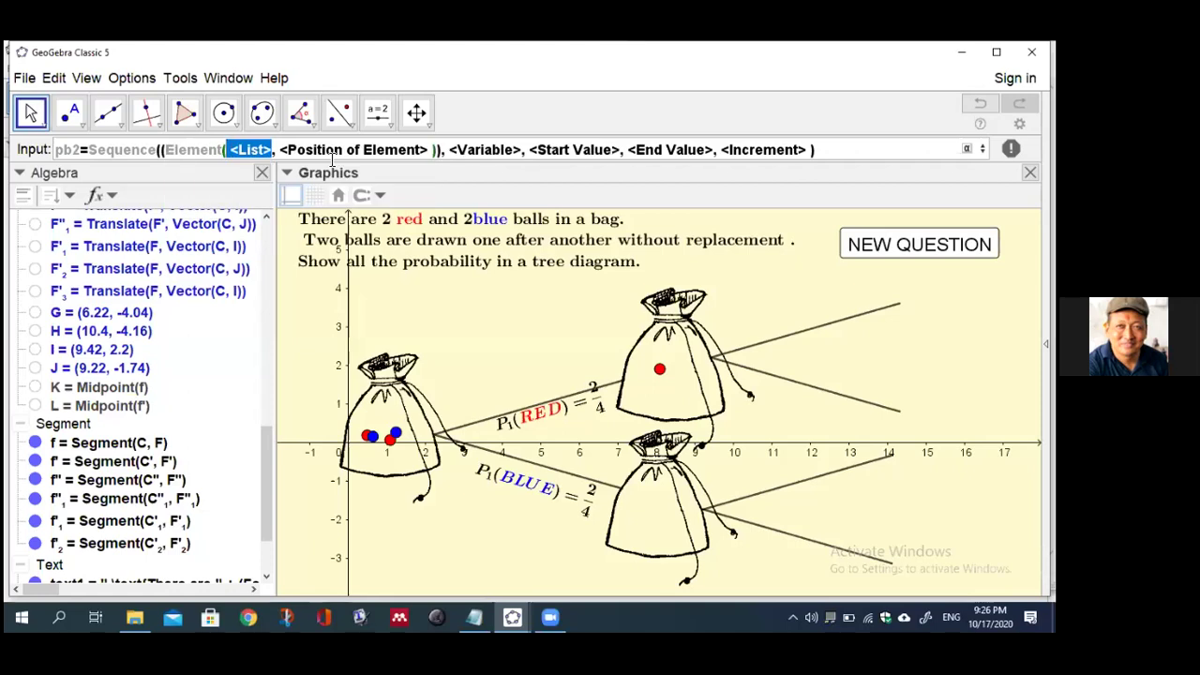
{"action": "type", "text": "x4"}
{"action": "key", "text": "Tab"}
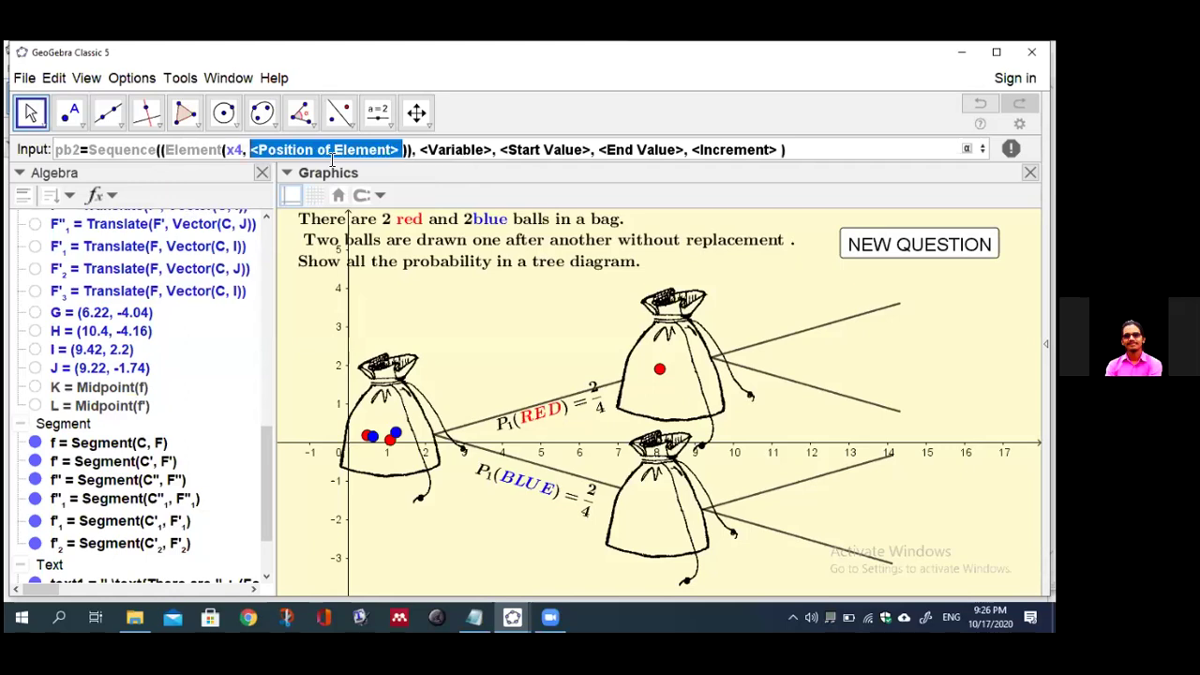
{"action": "type", "text": "i"}
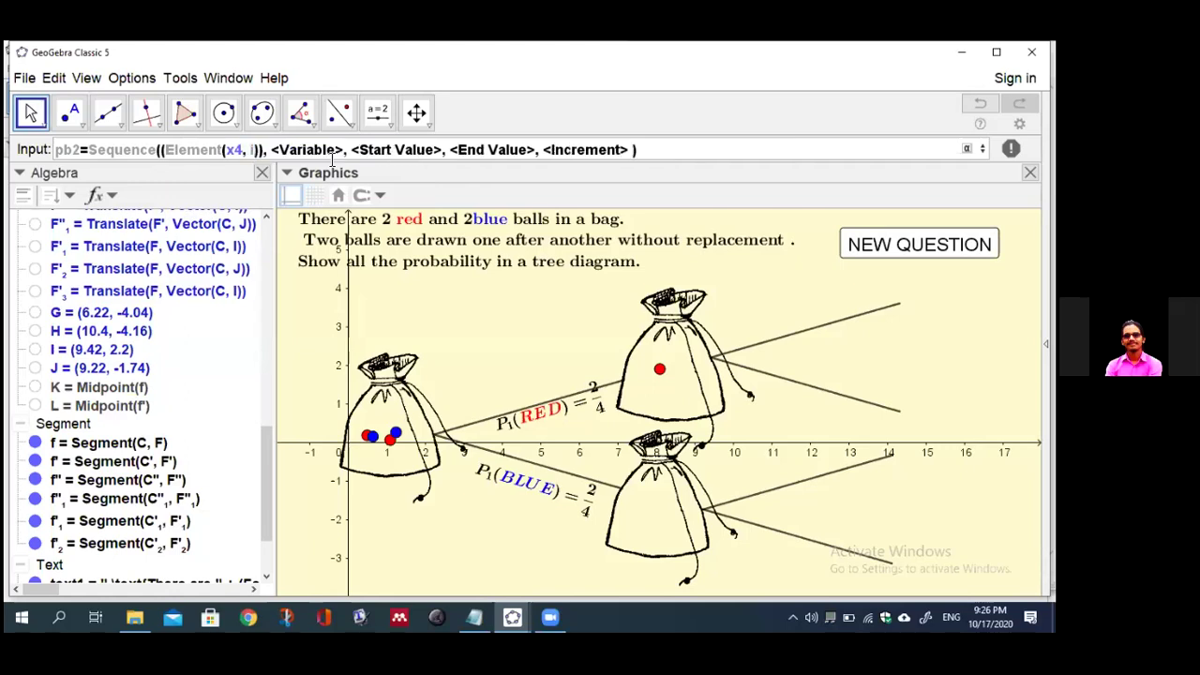
- Add Element(y4, i) as the y-coordinate of the pb2 point expression
{"action": "type", "text": "),"}
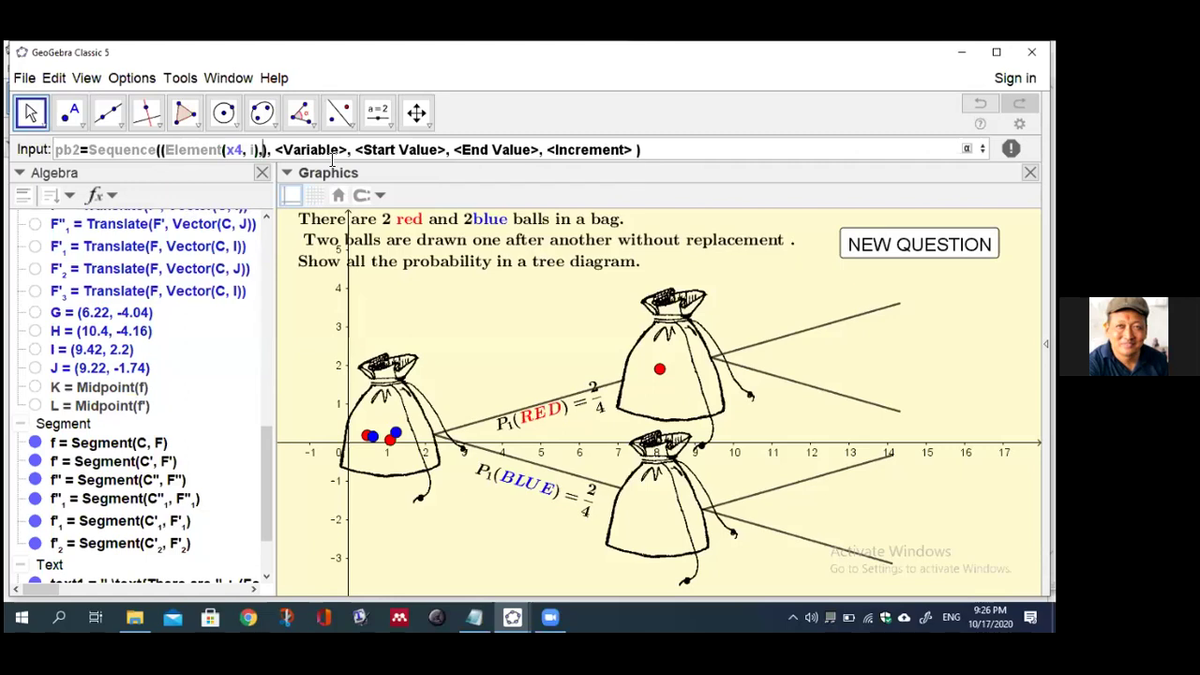
{"action": "type", "text": "ele"}
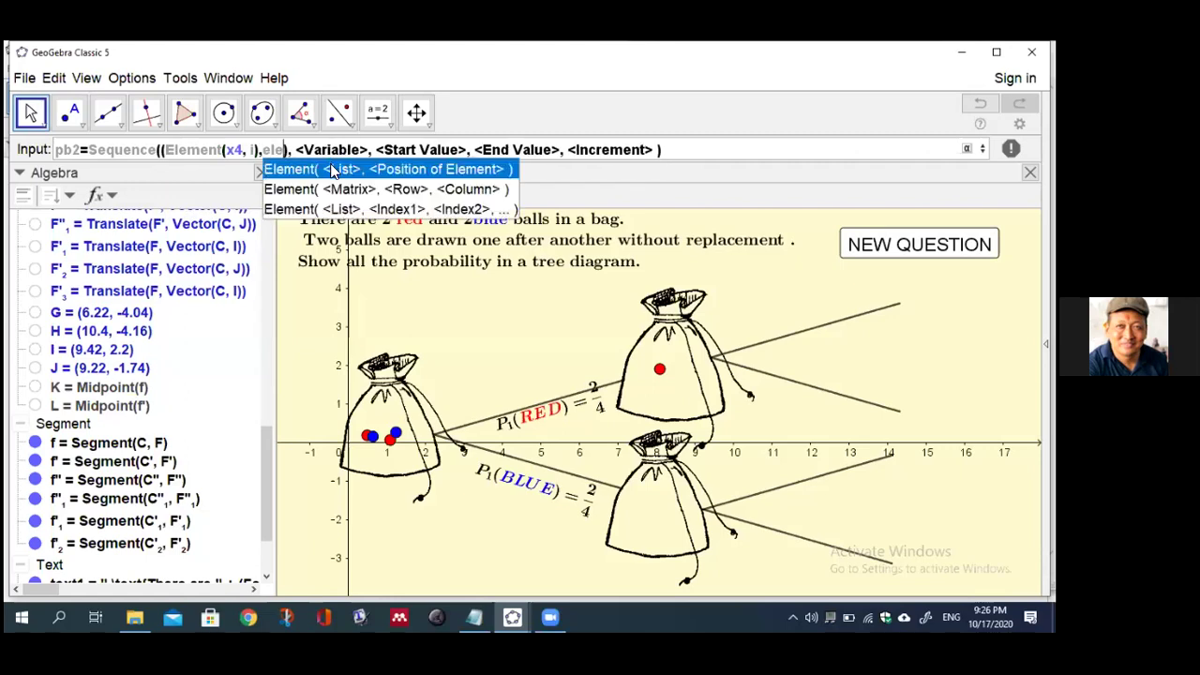
{"action": "left_click", "coordinate": [330, 170]}
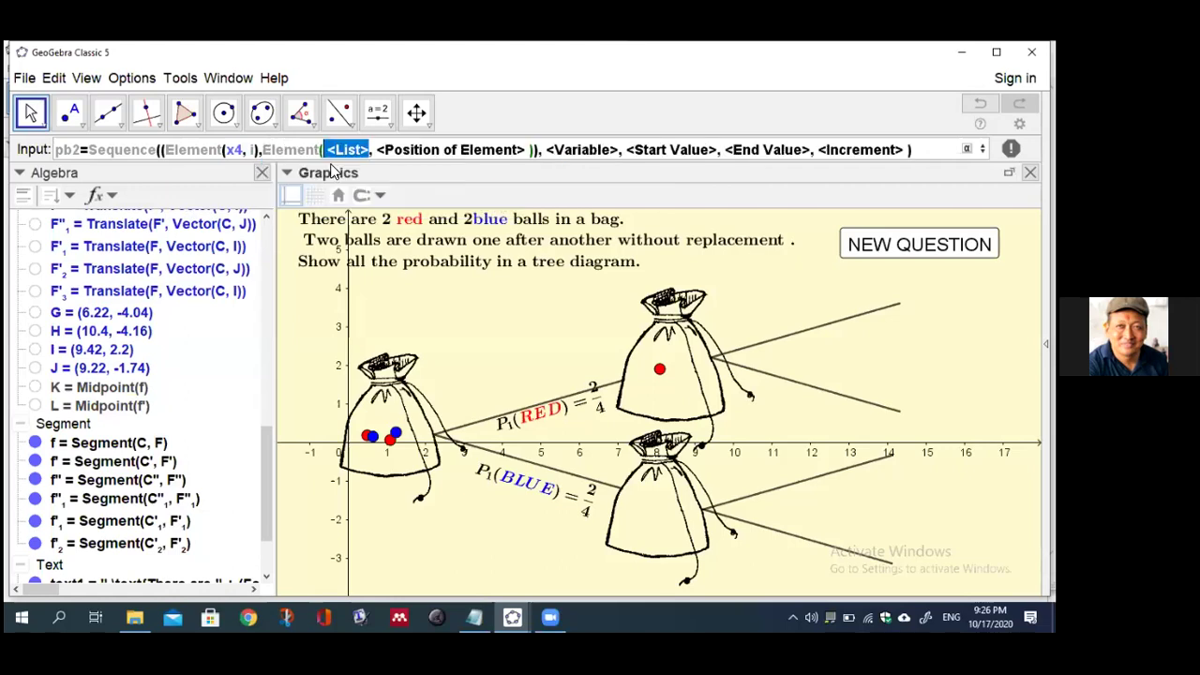
{"action": "type", "text": "y4"}
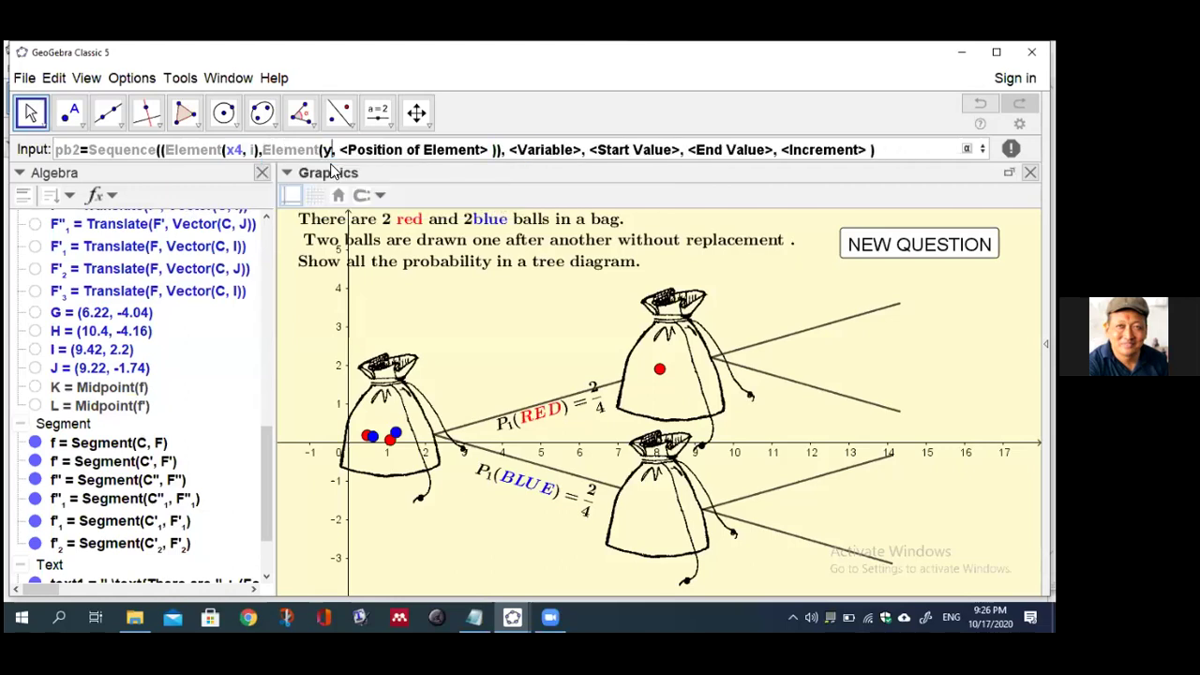
{"action": "key", "text": "Tab"}
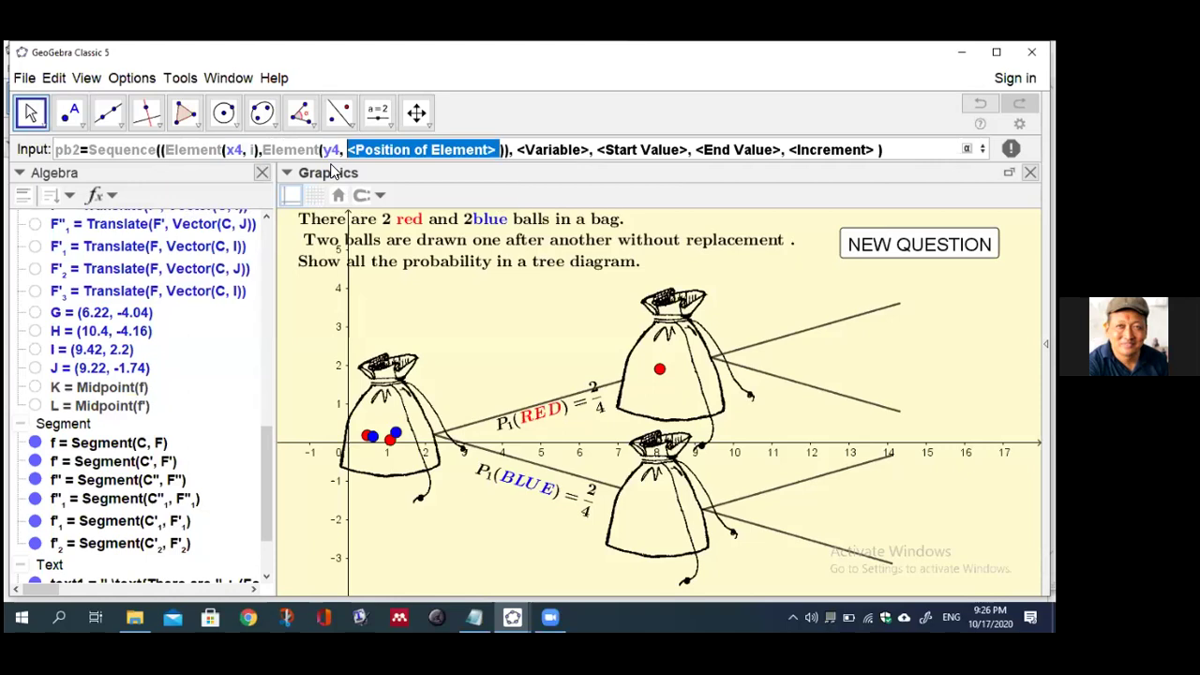
{"action": "type", "text": "i"}
{"action": "key", "text": "Tab"}
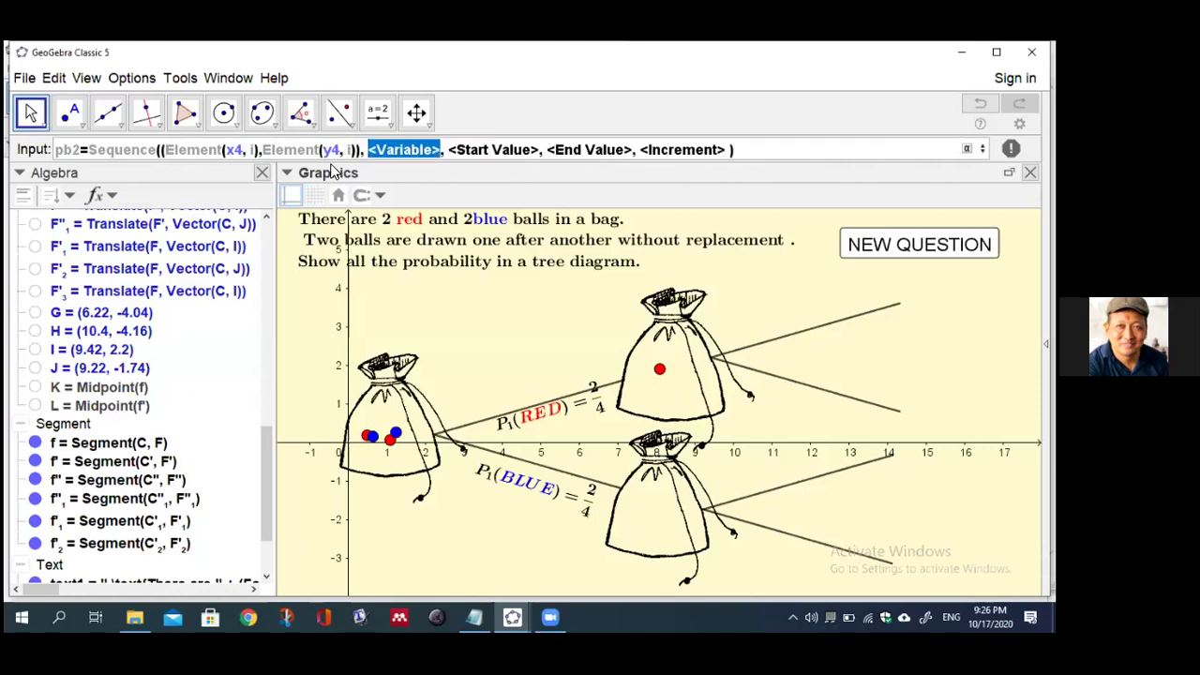
- Set the pb2 sequence's variable to i, start value to 1, end value to blue and increment to 1, and create the points
{"action": "type", "text": "i"}
{"action": "key", "text": "Tab"}
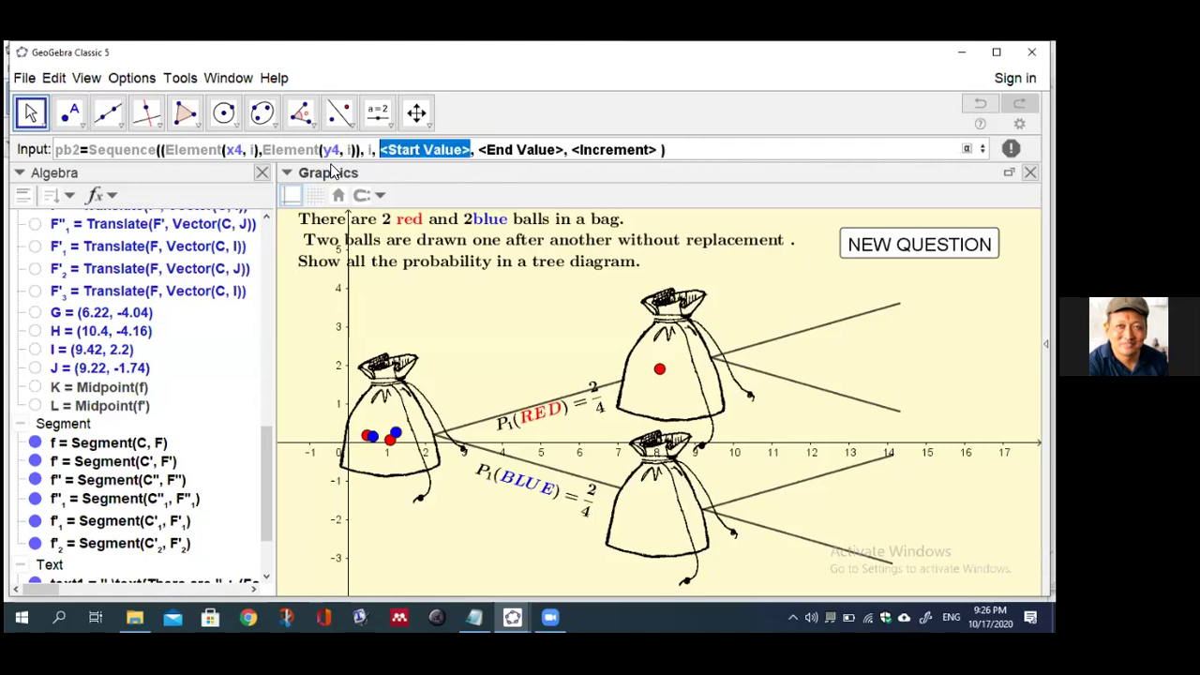
{"action": "type", "text": "1"}
{"action": "key", "text": "Tab"}
{"action": "type", "text": "blue"}
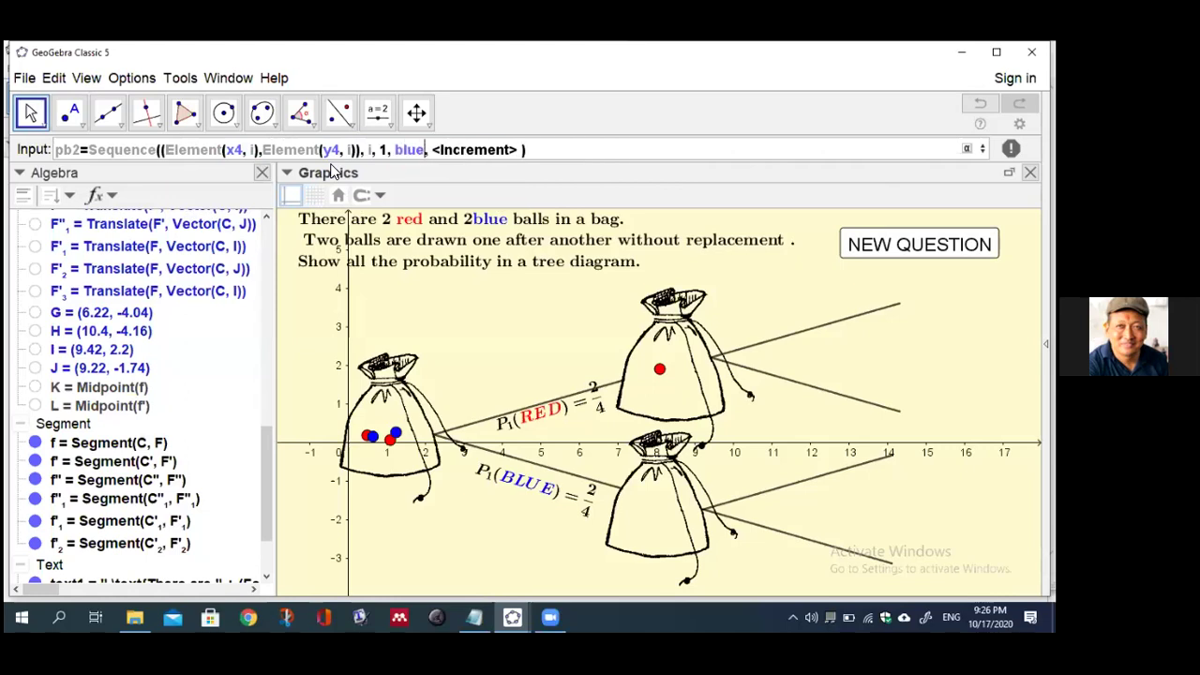
{"action": "key", "text": "Tab"}
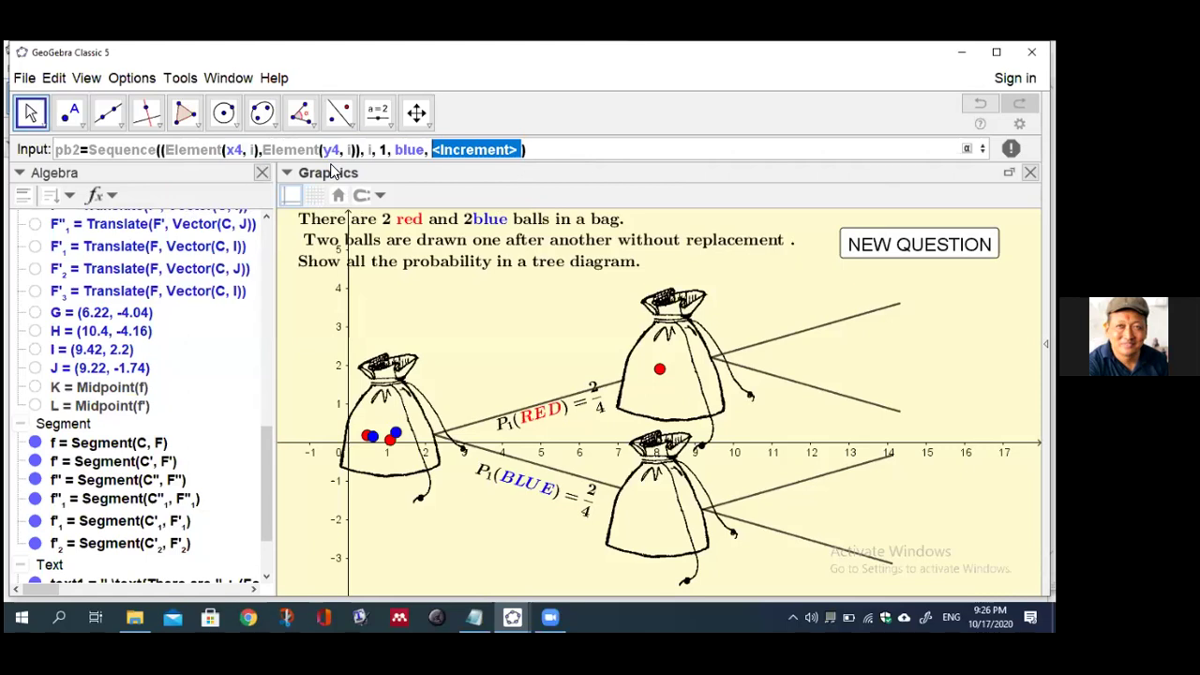
{"action": "type", "text": "1"}
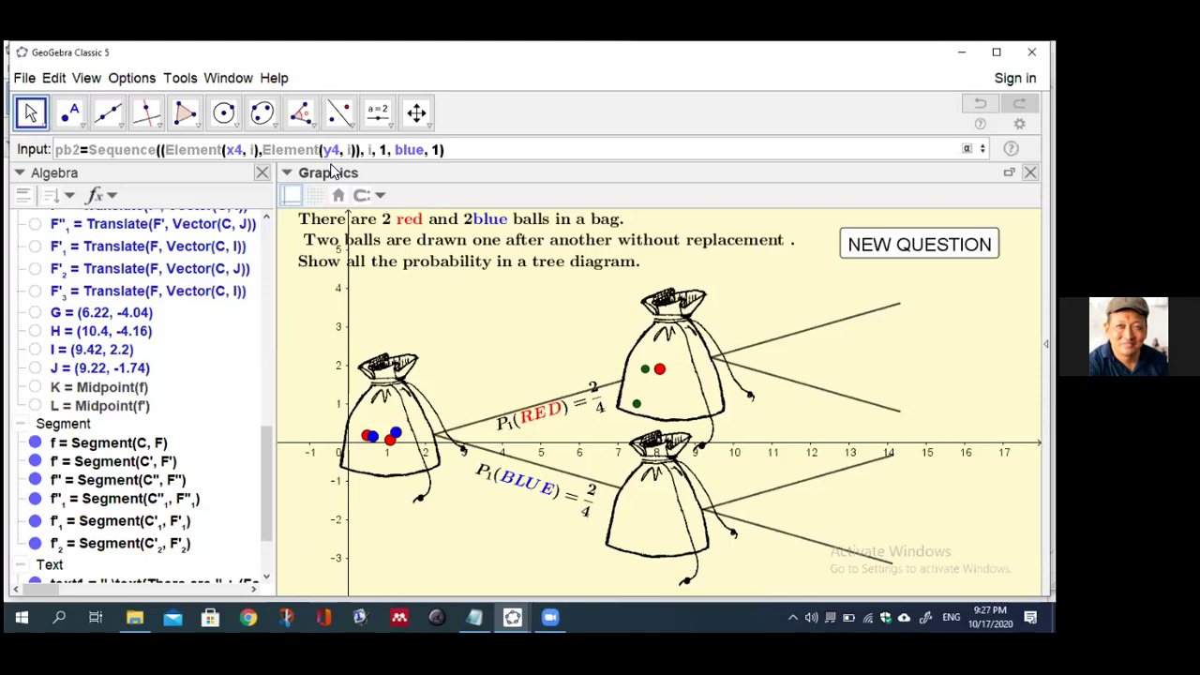
{"action": "key", "text": "Return"}
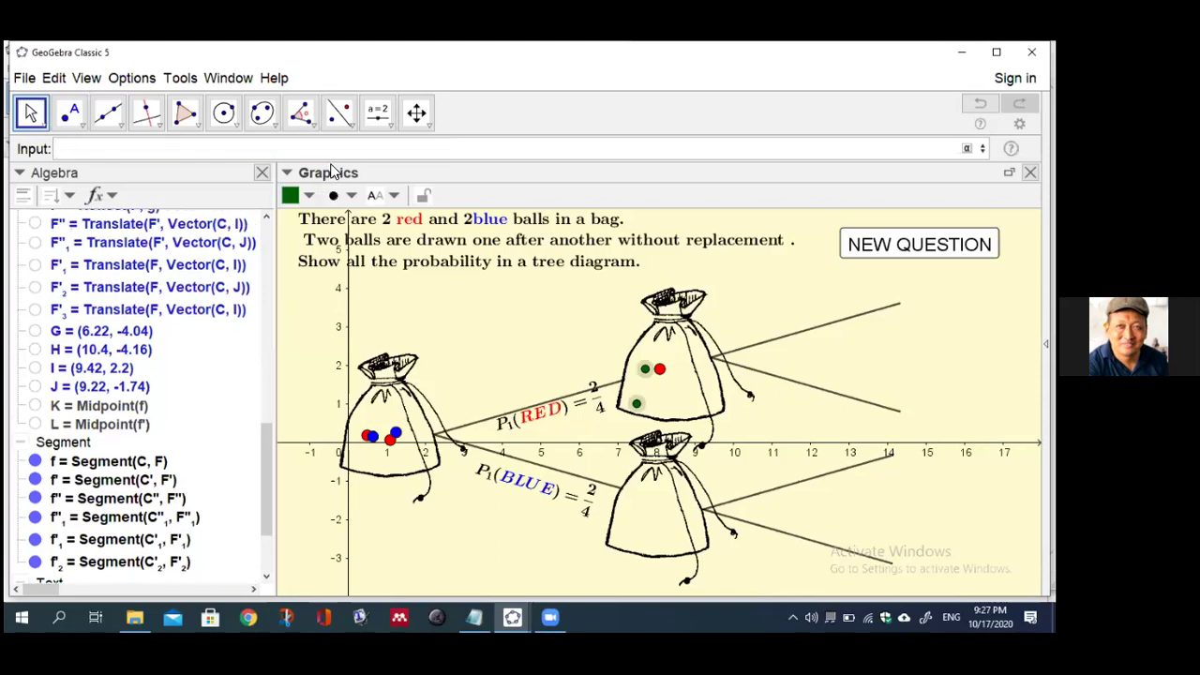
- Colour the pb2 points blue and enlarge them, and generate a new question to test the balls
{"action": "left_click", "coordinate": [310, 195]}
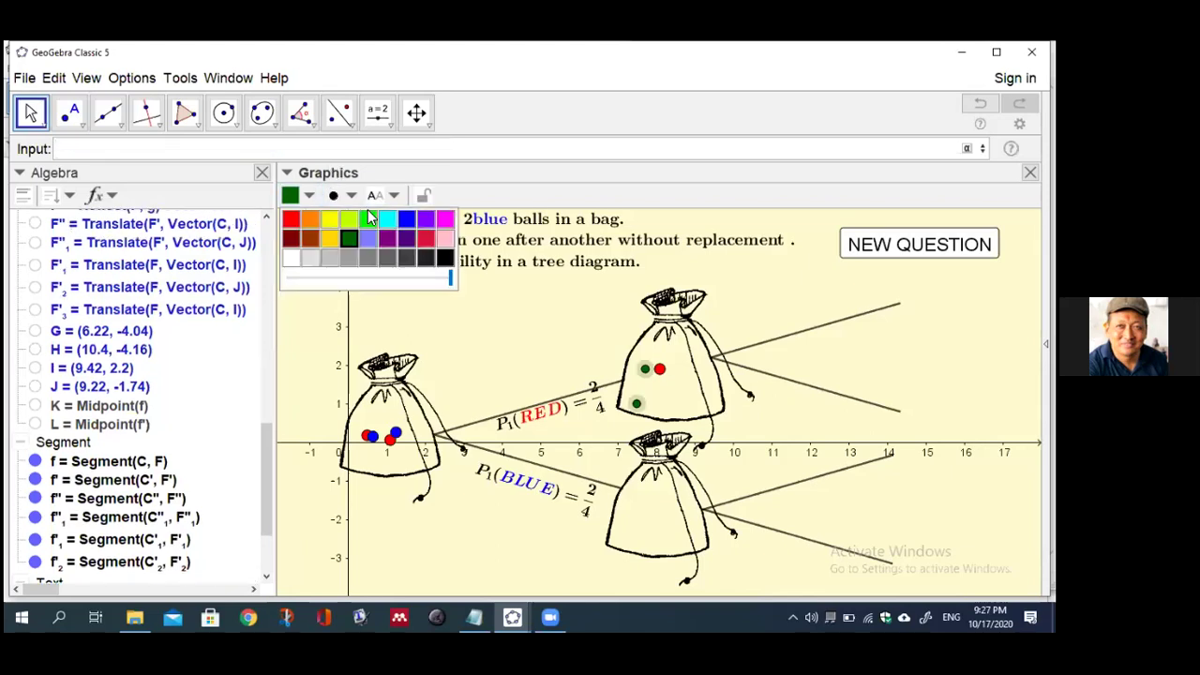
{"action": "left_click", "coordinate": [406, 220]}
{"action": "left_click", "coordinate": [348, 192]}
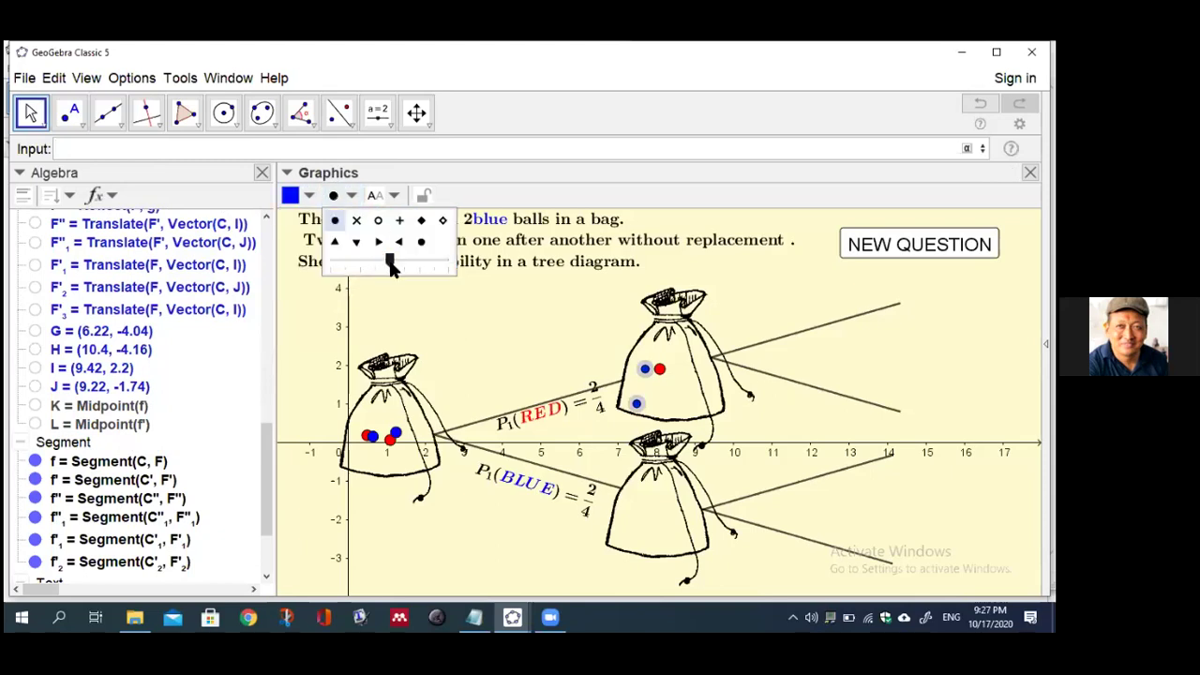
{"action": "left_click_drag", "start_coordinate": [398, 263], "coordinate": [422, 265]}
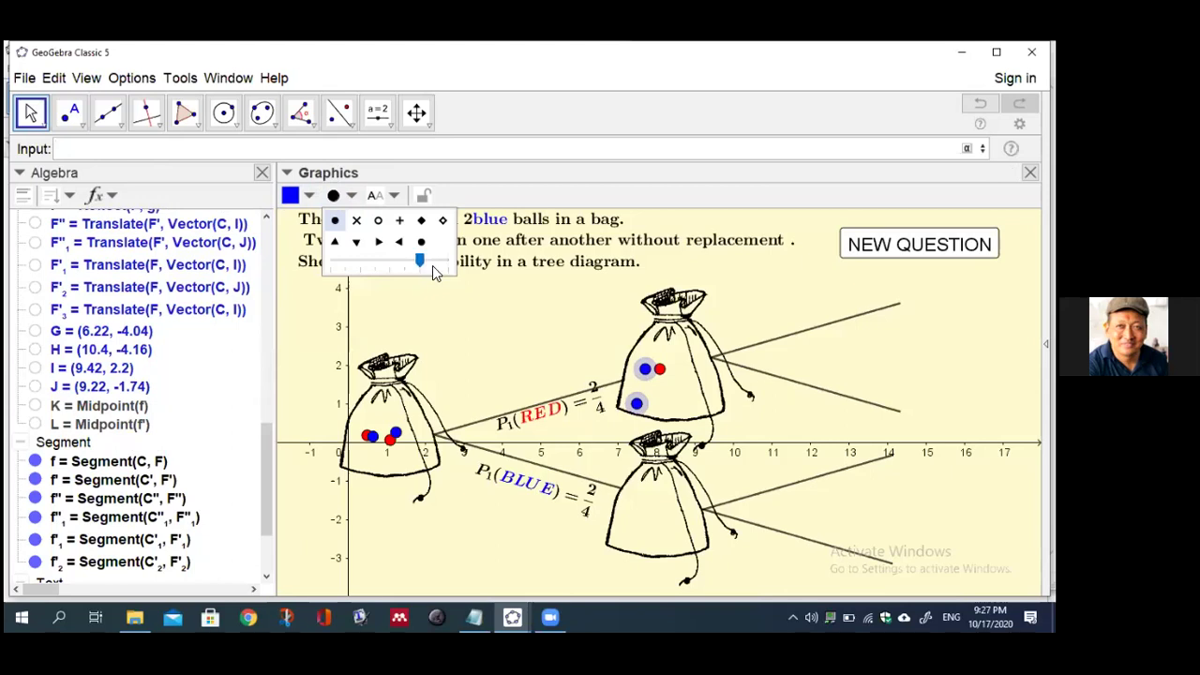
{"action": "key", "text": "Escape"}
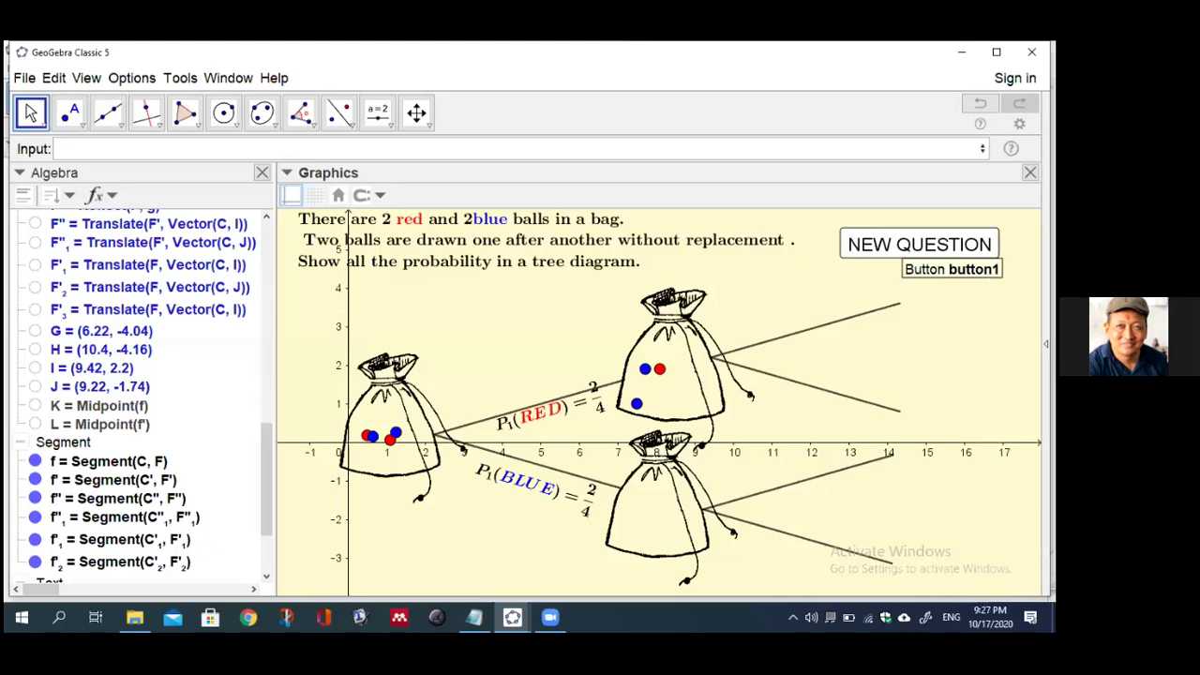
{"action": "left_click", "coordinate": [905, 244]}
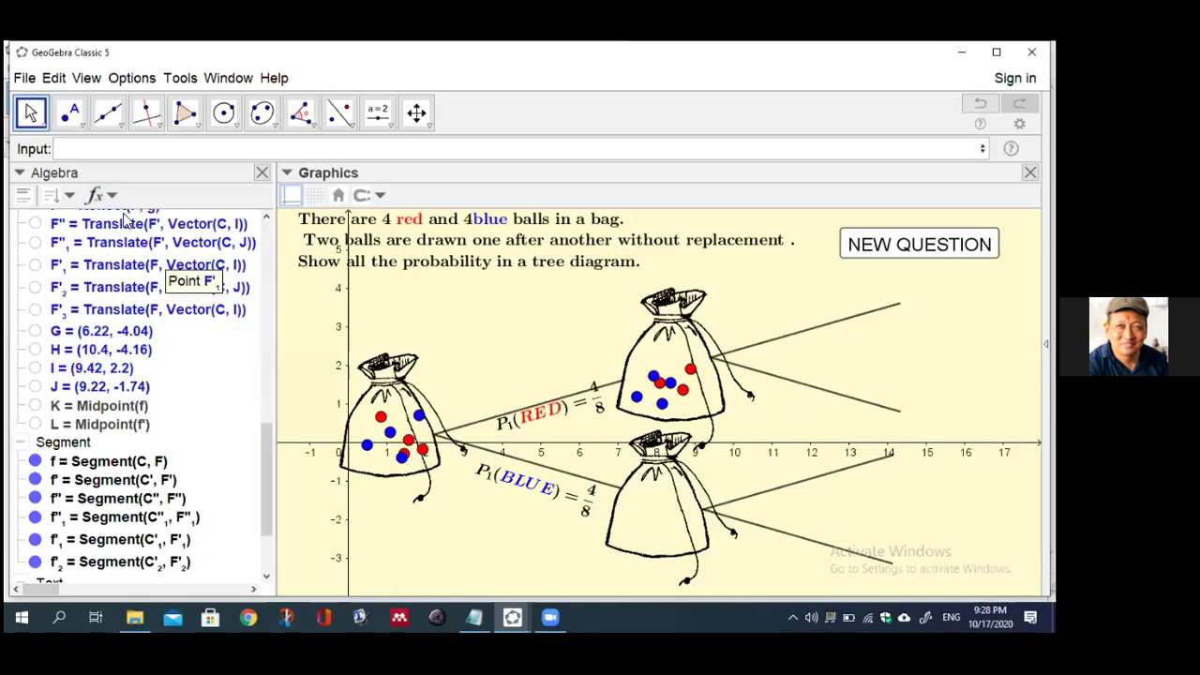
- Begin defining x5 as a three-argument Sample whose list is a five-argument Sequence
{"action": "left_click", "coordinate": [73, 150]}
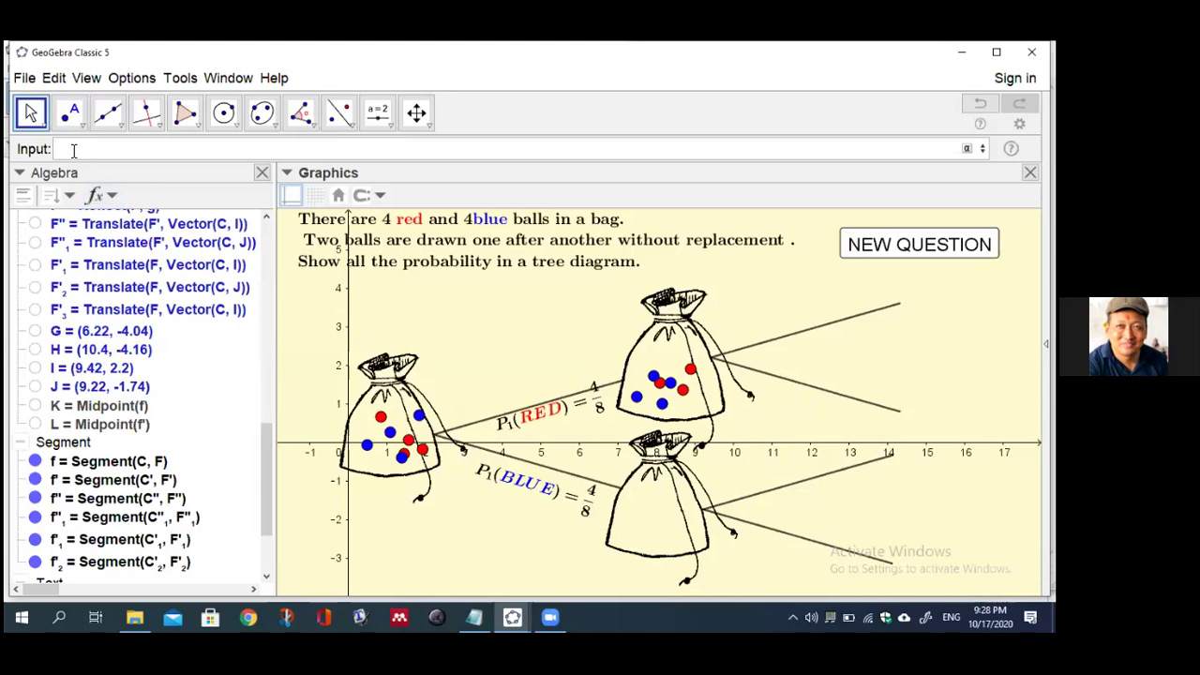
{"action": "type", "text": "x"}
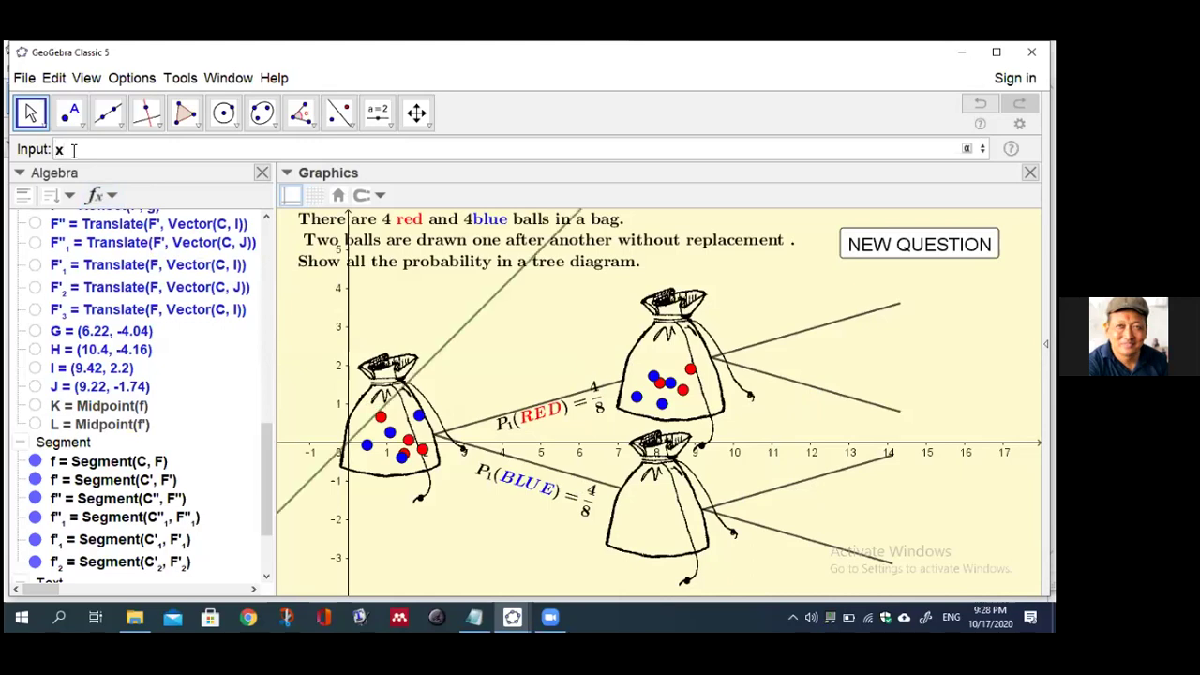
{"action": "type", "text": "5="}
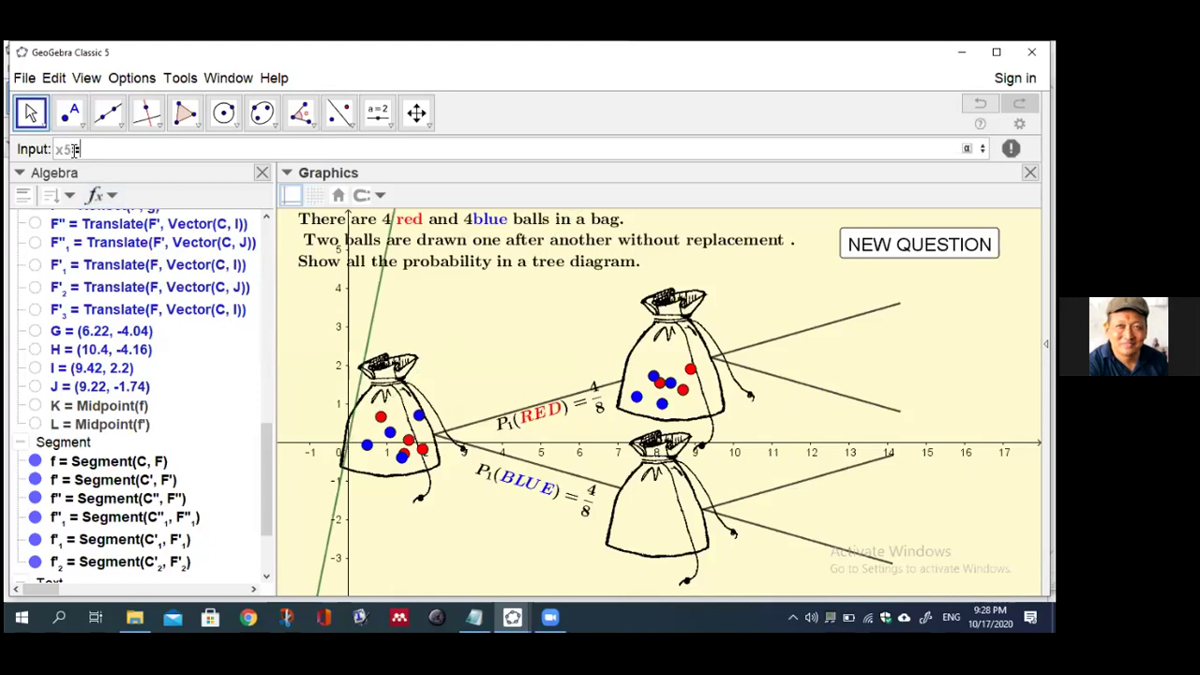
{"action": "type", "text": "se"}
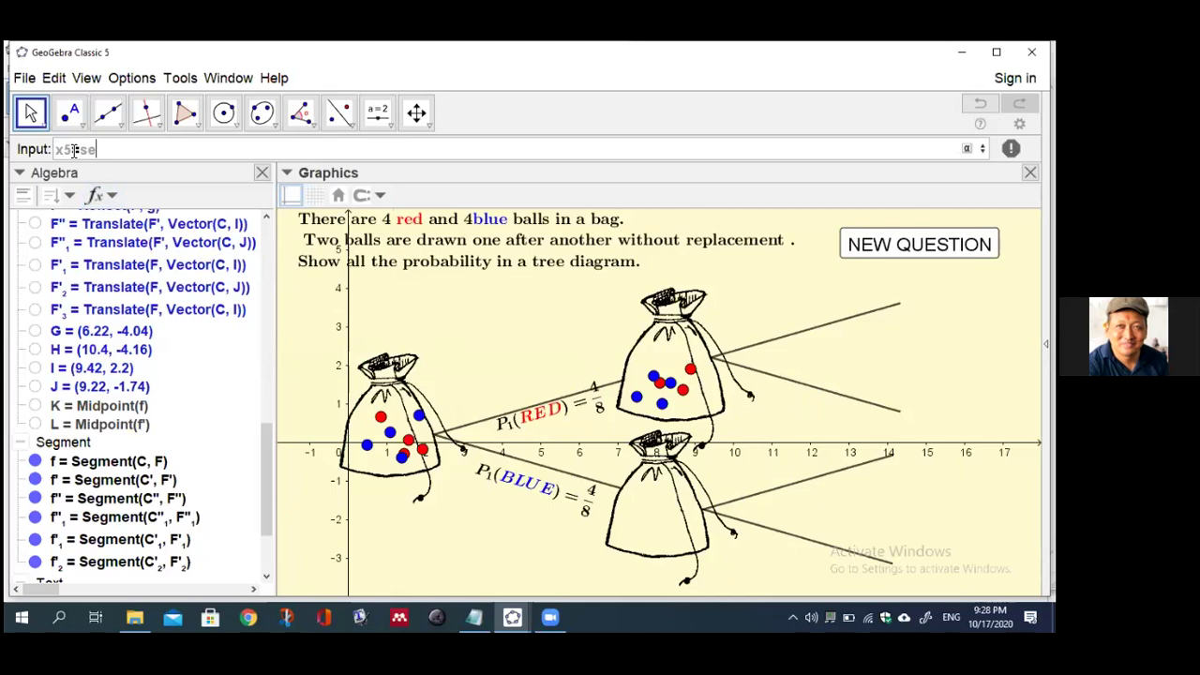
{"action": "key", "text": "BackSpace"}
{"action": "type", "text": "am"}
{"action": "left_click", "coordinate": [101, 189]}
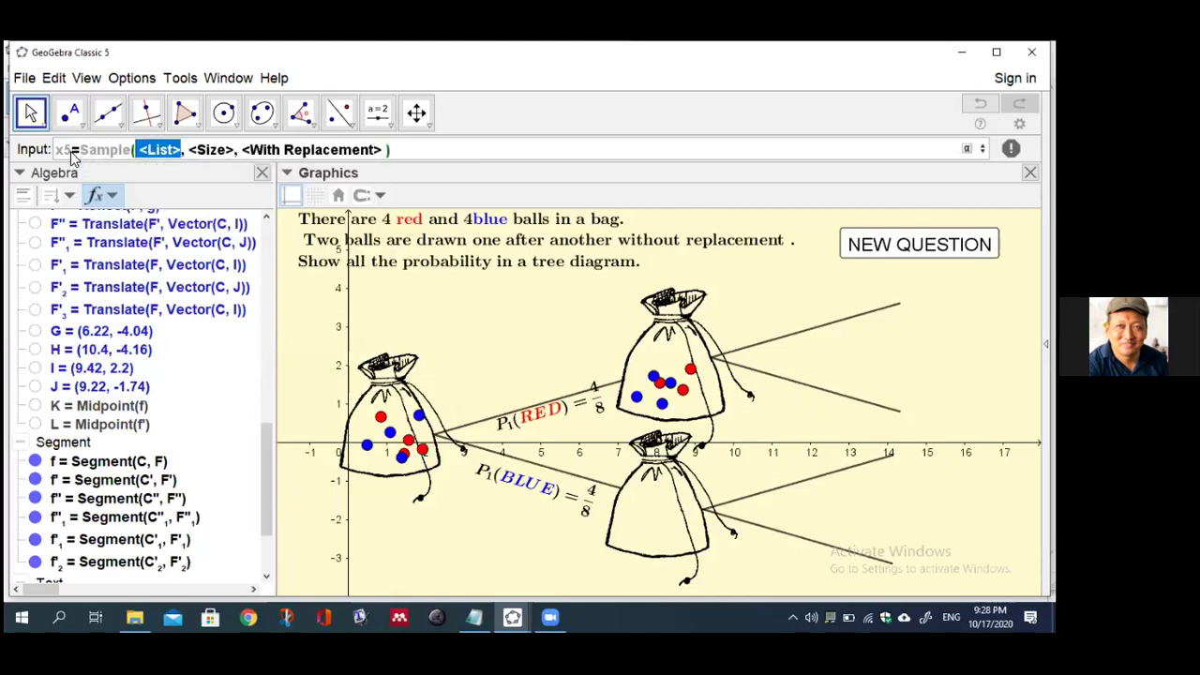
{"action": "type", "text": "seq"}
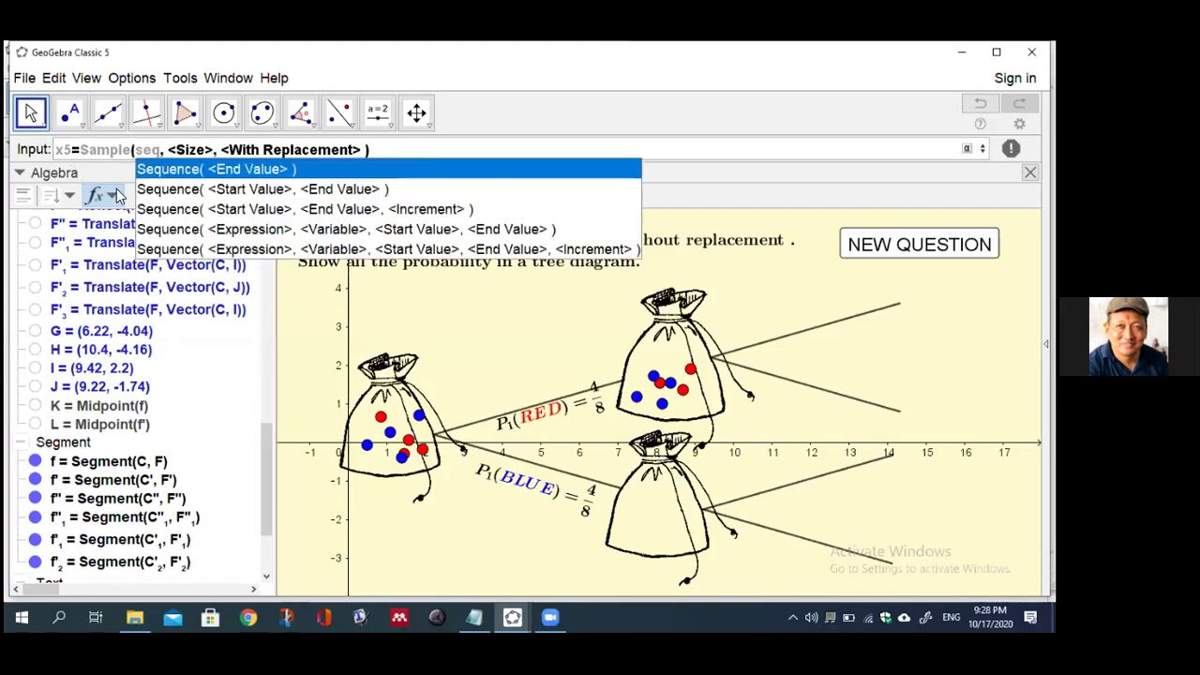
{"action": "left_click", "coordinate": [169, 248]}
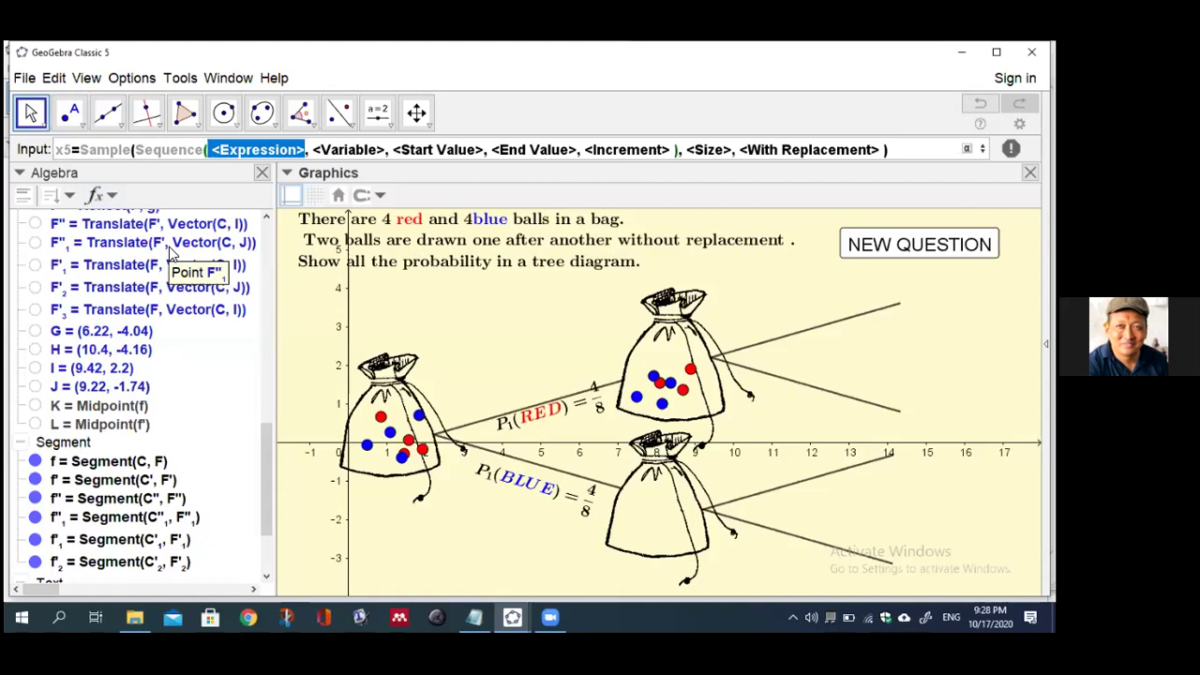
- Set the x5 sequence's expression to i+1, variable to i, start value to 6.5, end value to 8 and increment to 0.15
{"action": "type", "text": "i+1"}
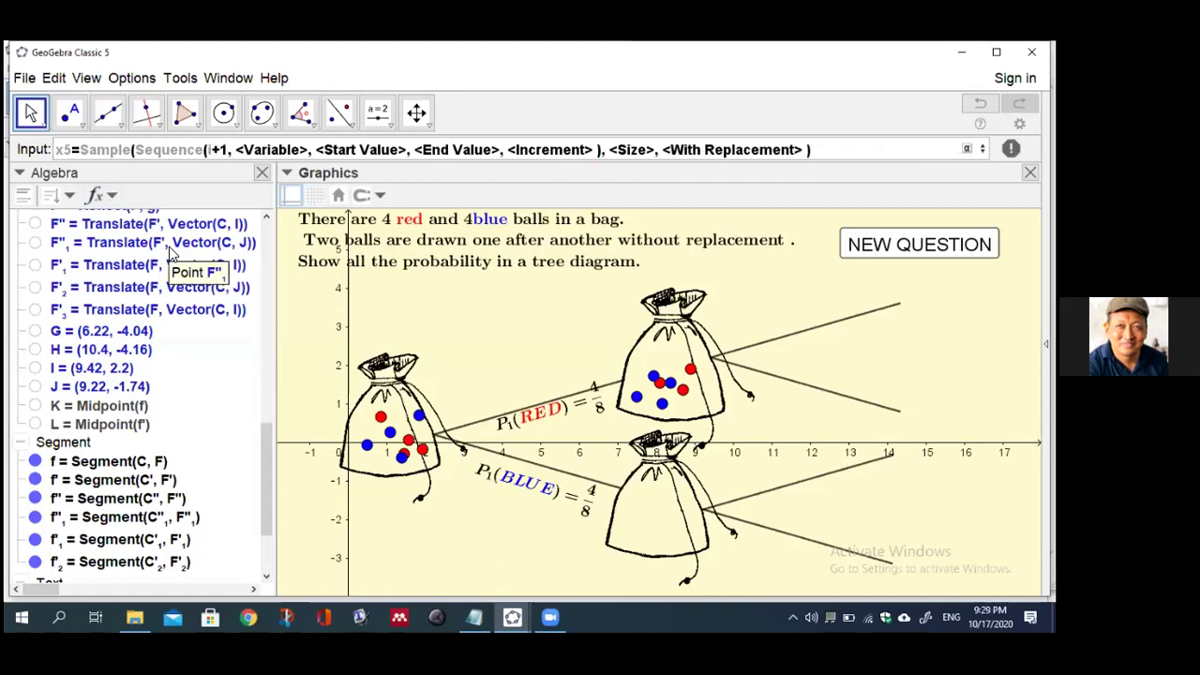
{"action": "key", "text": "Tab"}
{"action": "type", "text": "i"}
{"action": "key", "text": "Tab"}
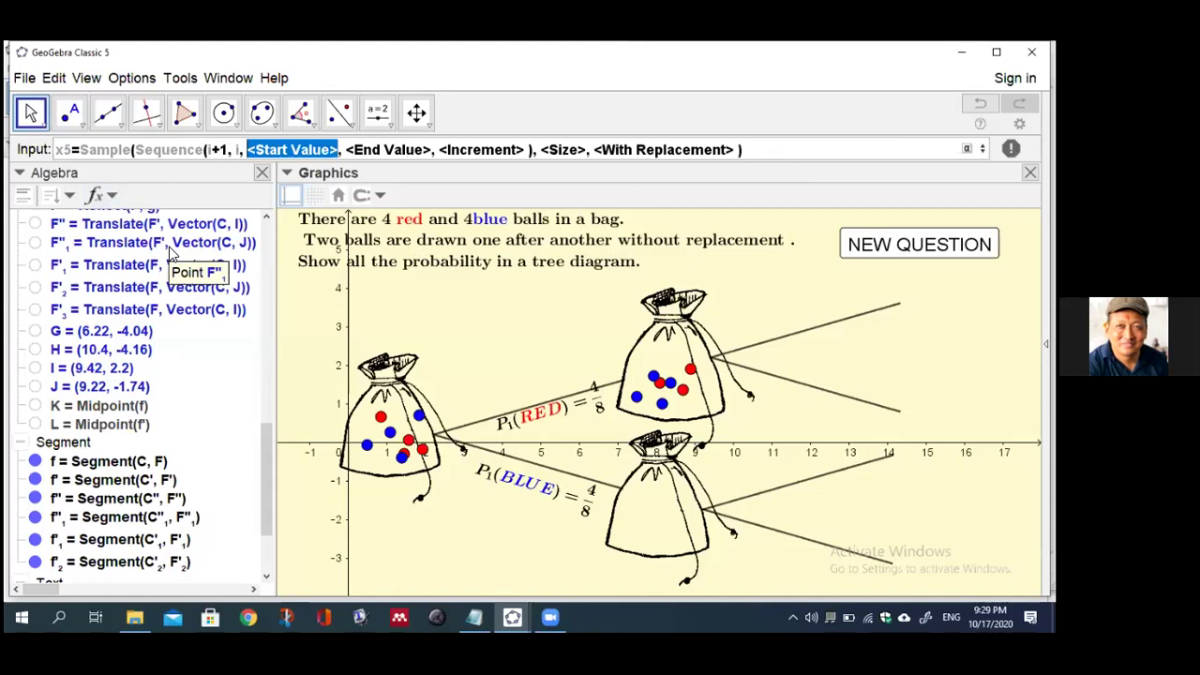
{"action": "type", "text": "6.5"}
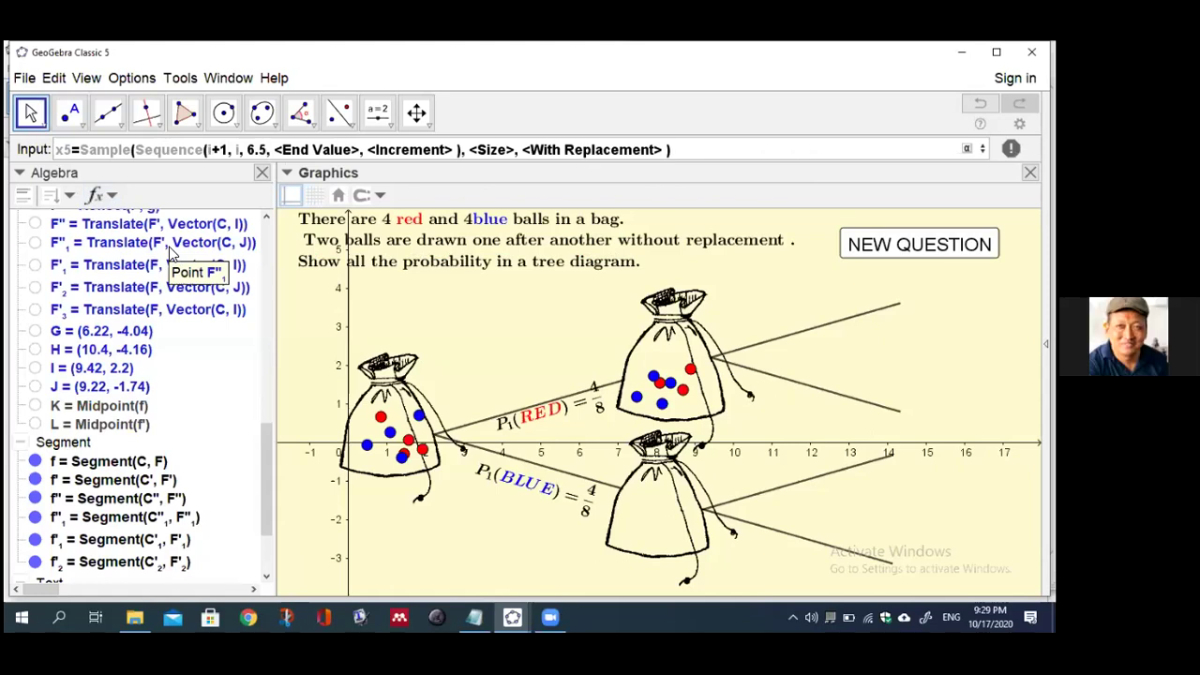
{"action": "key", "text": "Tab"}
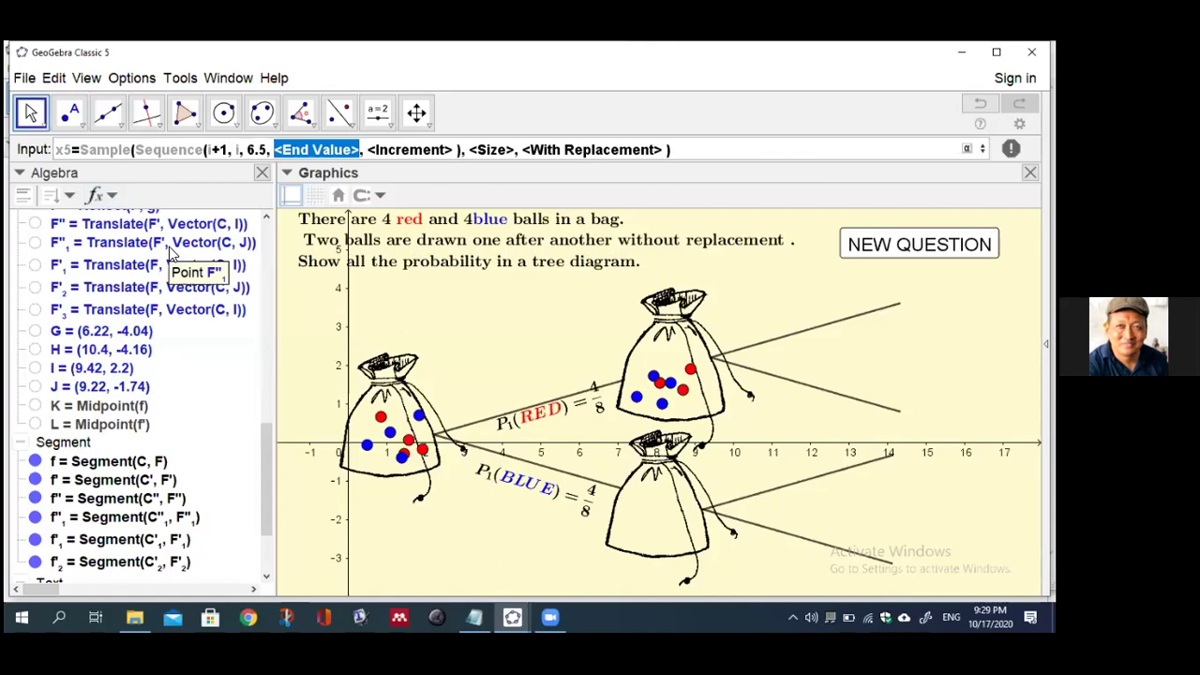
{"action": "type", "text": "8"}
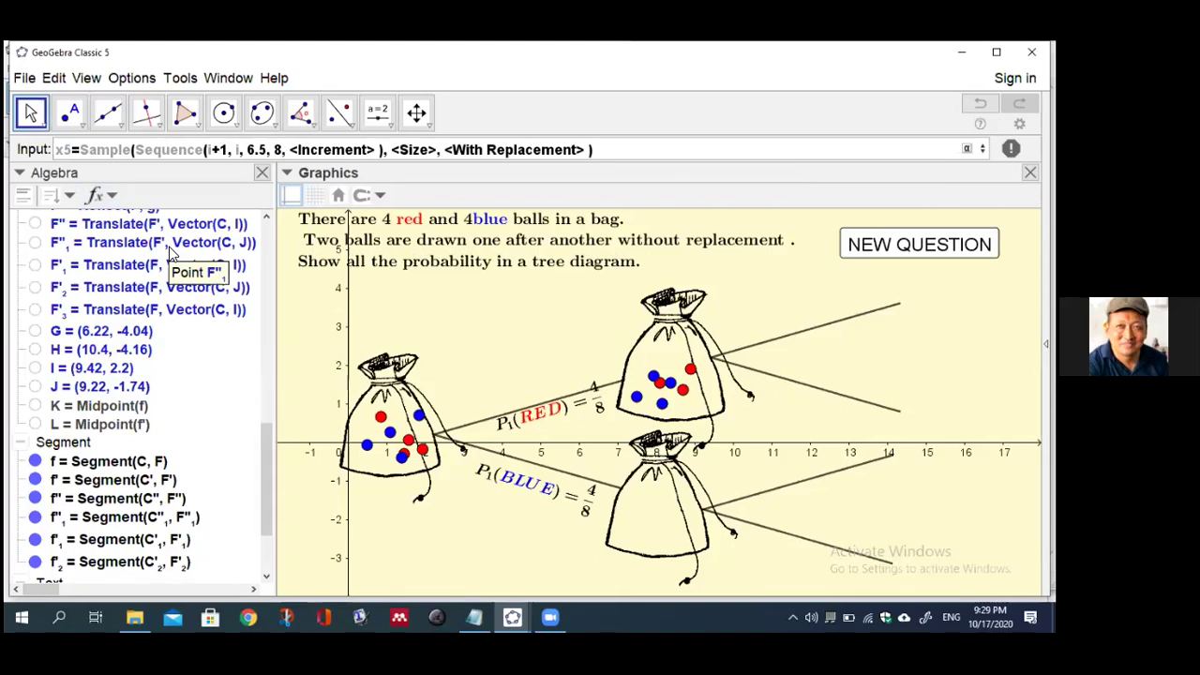
{"action": "key", "text": "Tab"}
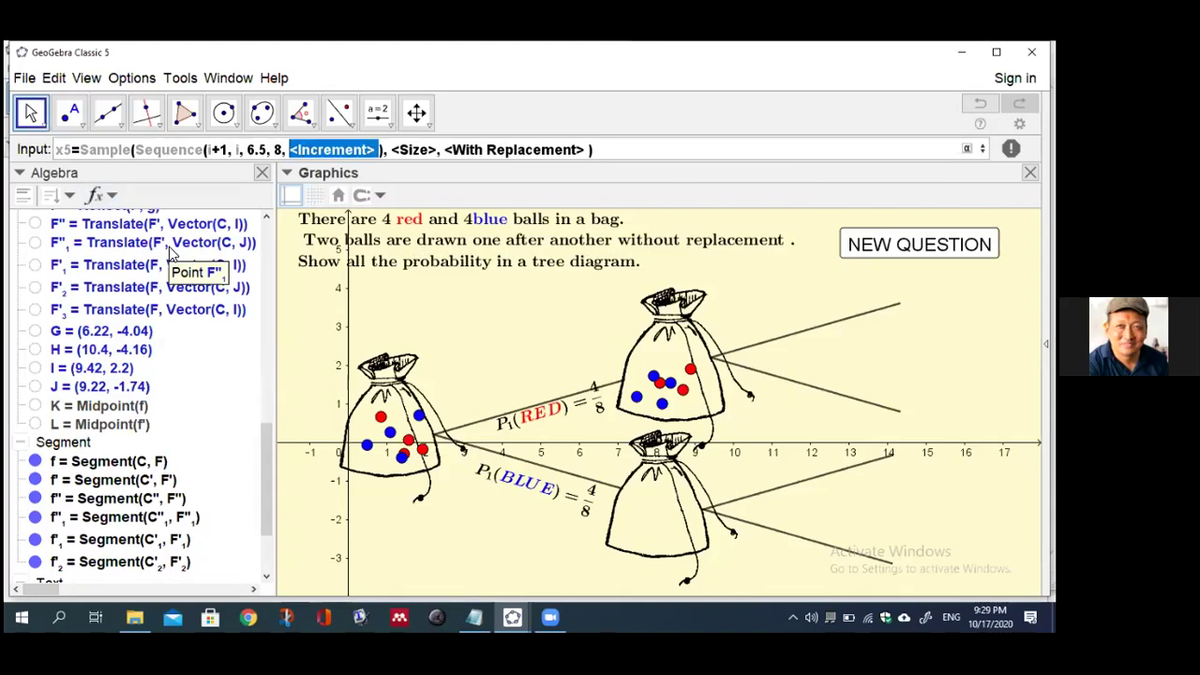
{"action": "type", "text": "0."}
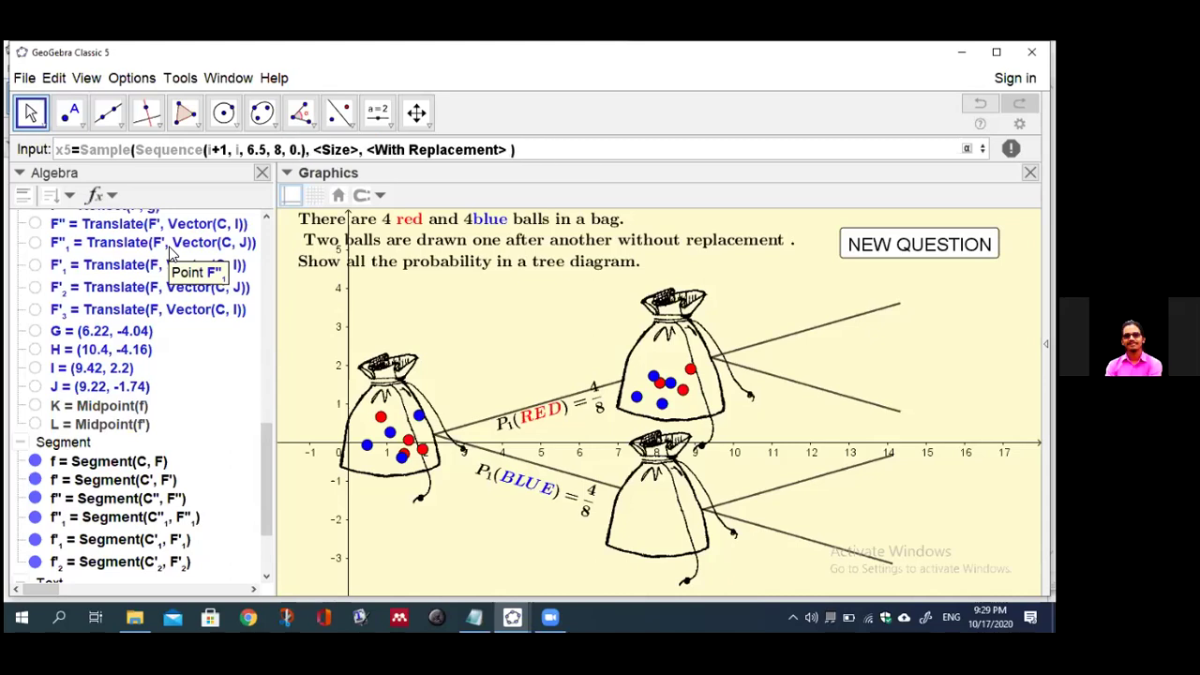
{"action": "type", "text": "15"}
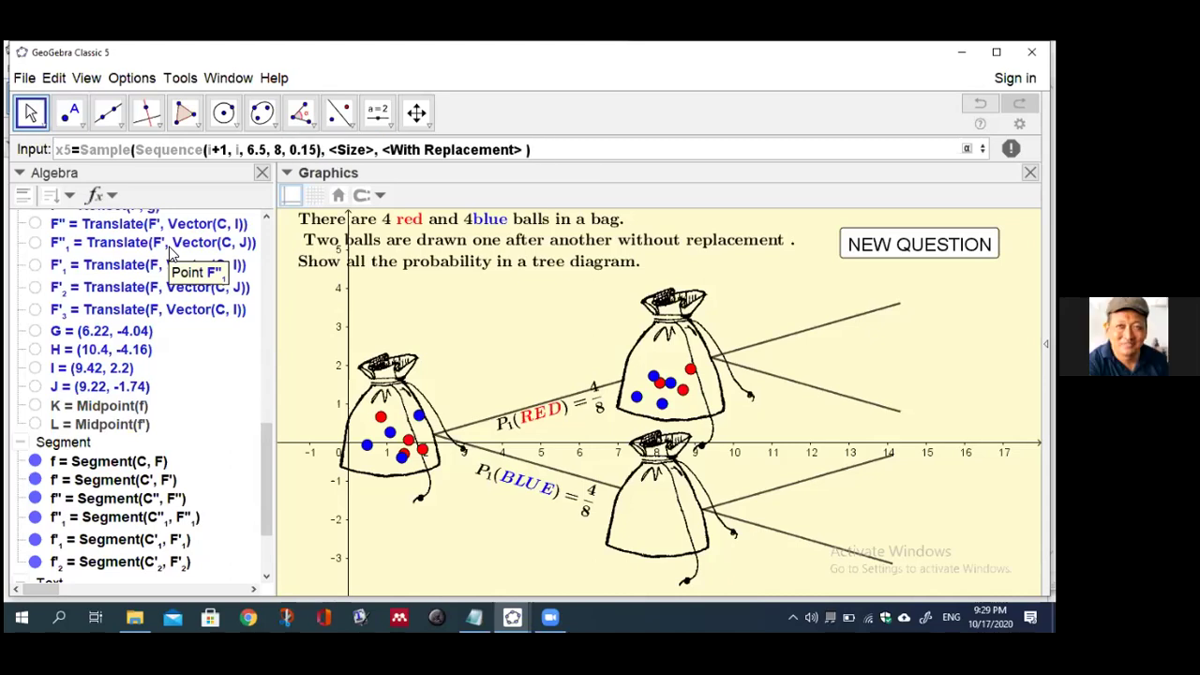
- Set the x5 sample size to red and replacement to false, and create the list
{"action": "key", "text": "Tab"}
{"action": "type", "text": "red"}
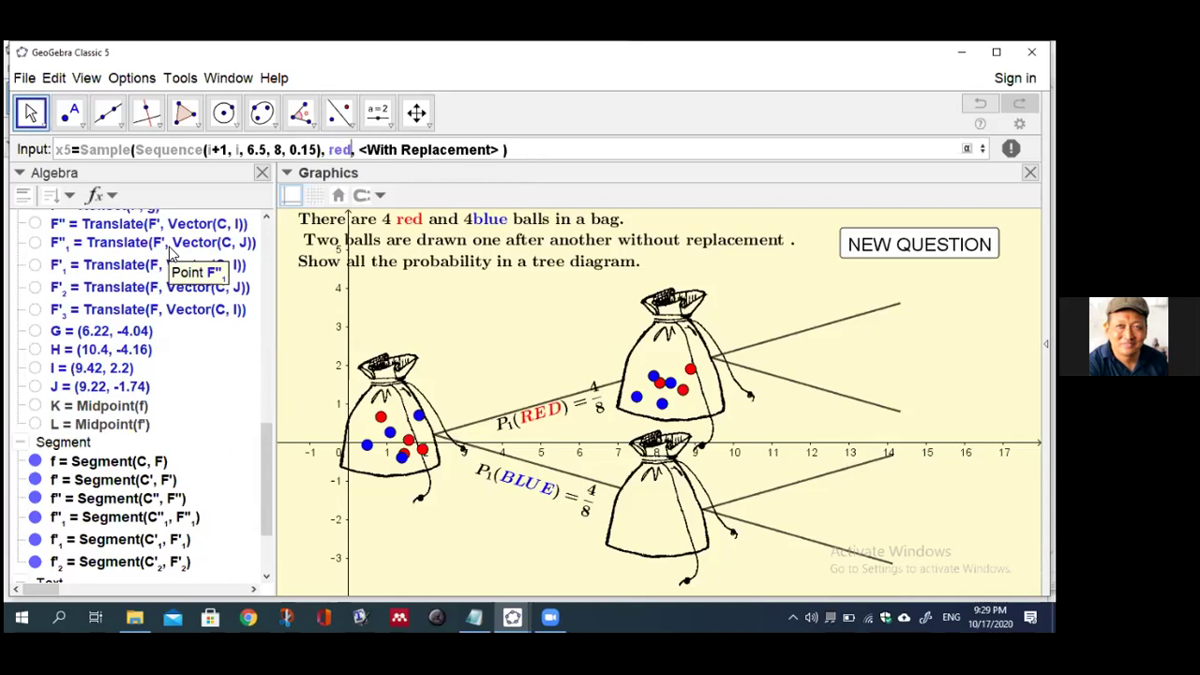
{"action": "key", "text": "Tab"}
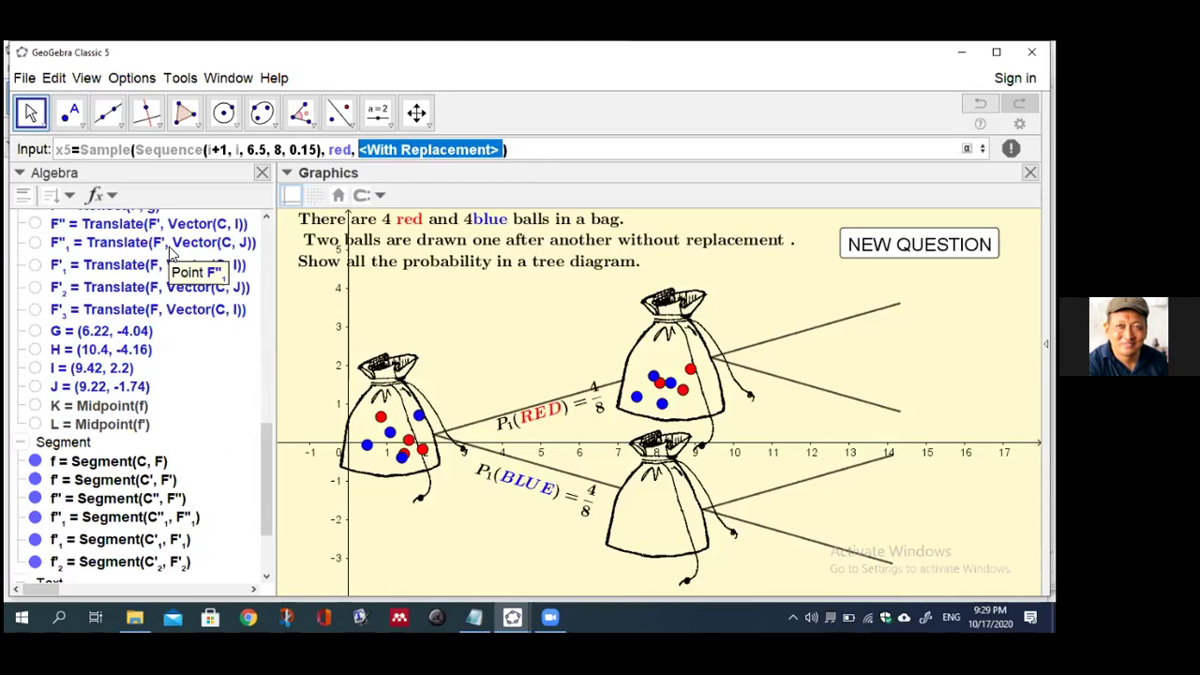
{"action": "type", "text": "false"}
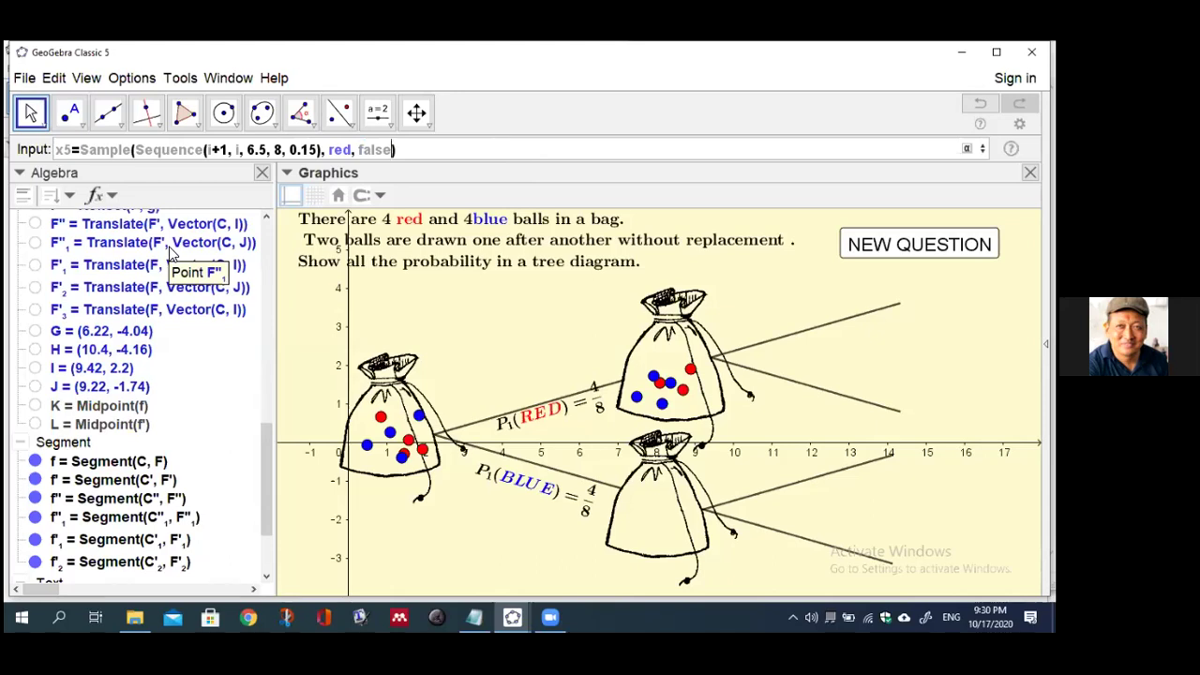
{"action": "key", "text": "Return"}
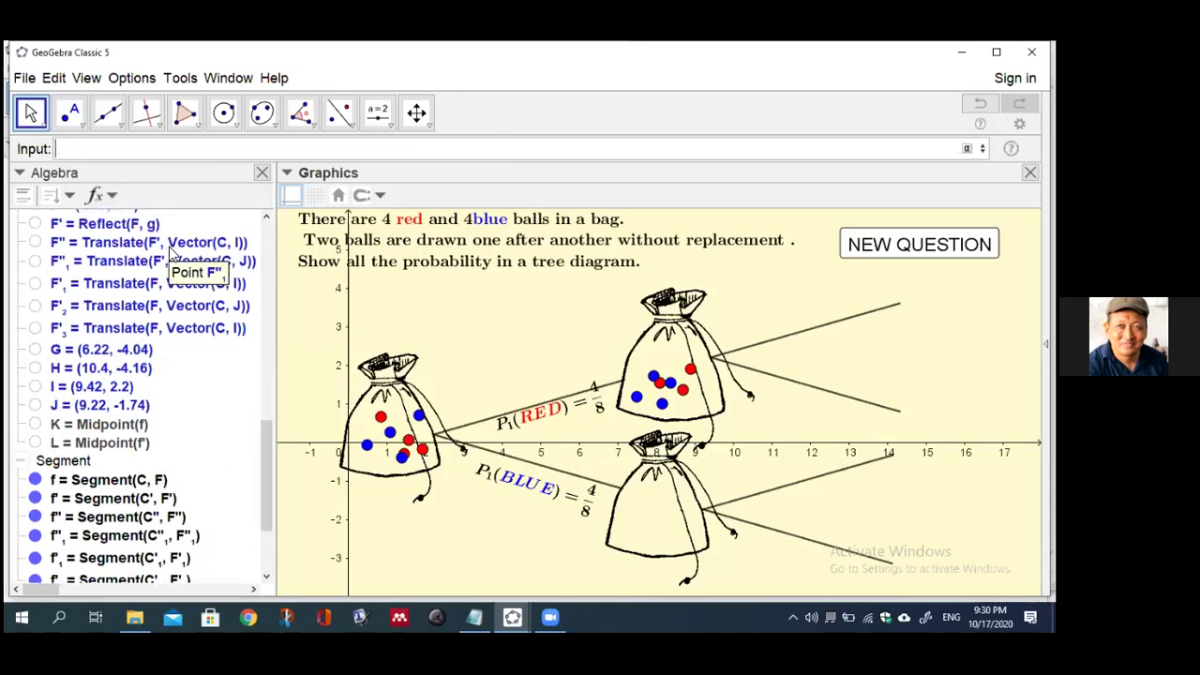
- Begin defining y5 as a three-argument Sample of a five-argument Sequence with expression i+1 and variable i
{"action": "type", "text": "y5=sam"}
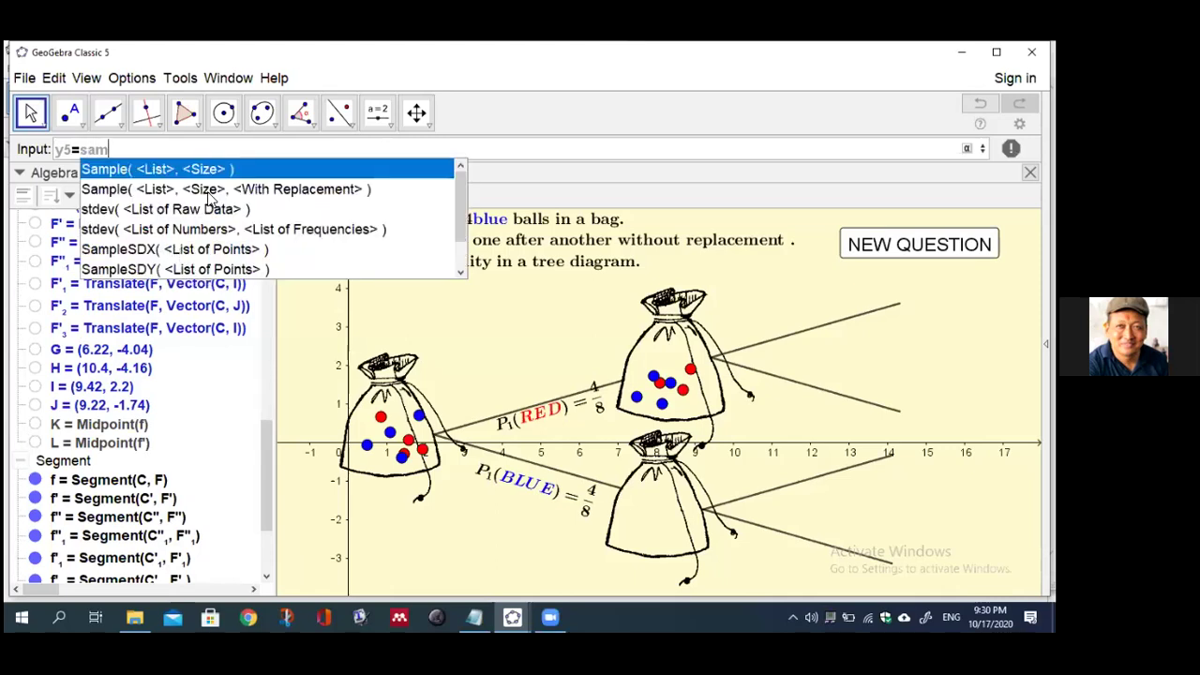
{"action": "left_click", "coordinate": [210, 190]}
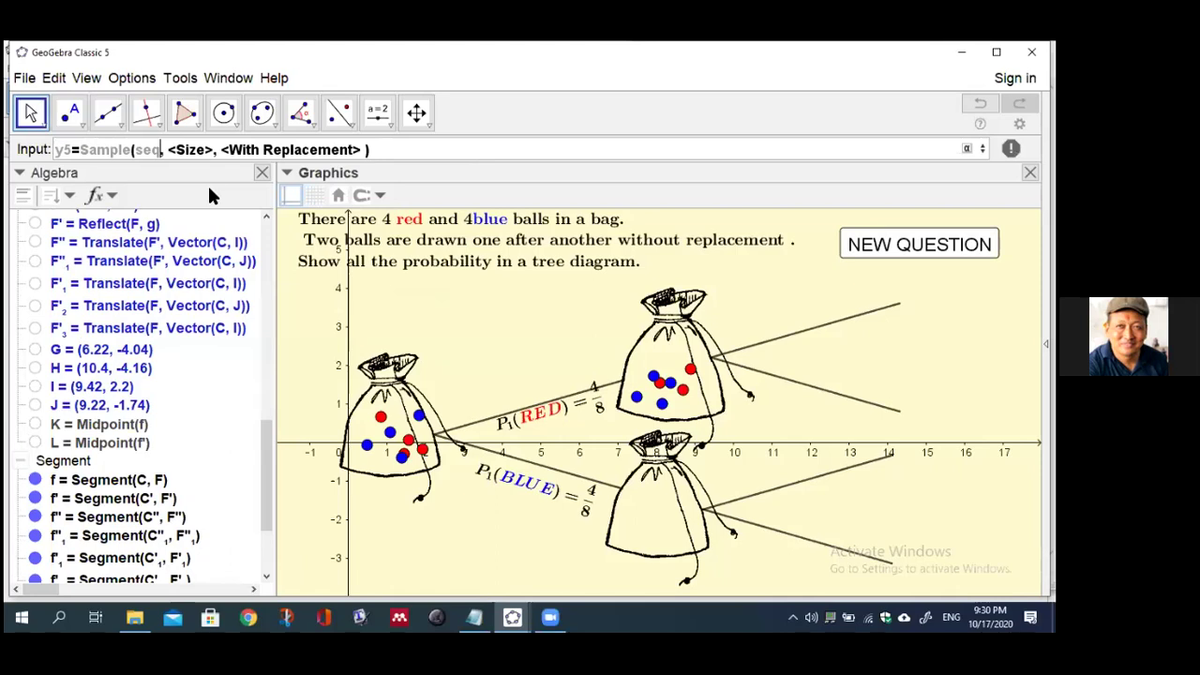
{"action": "left_click", "coordinate": [236, 257]}
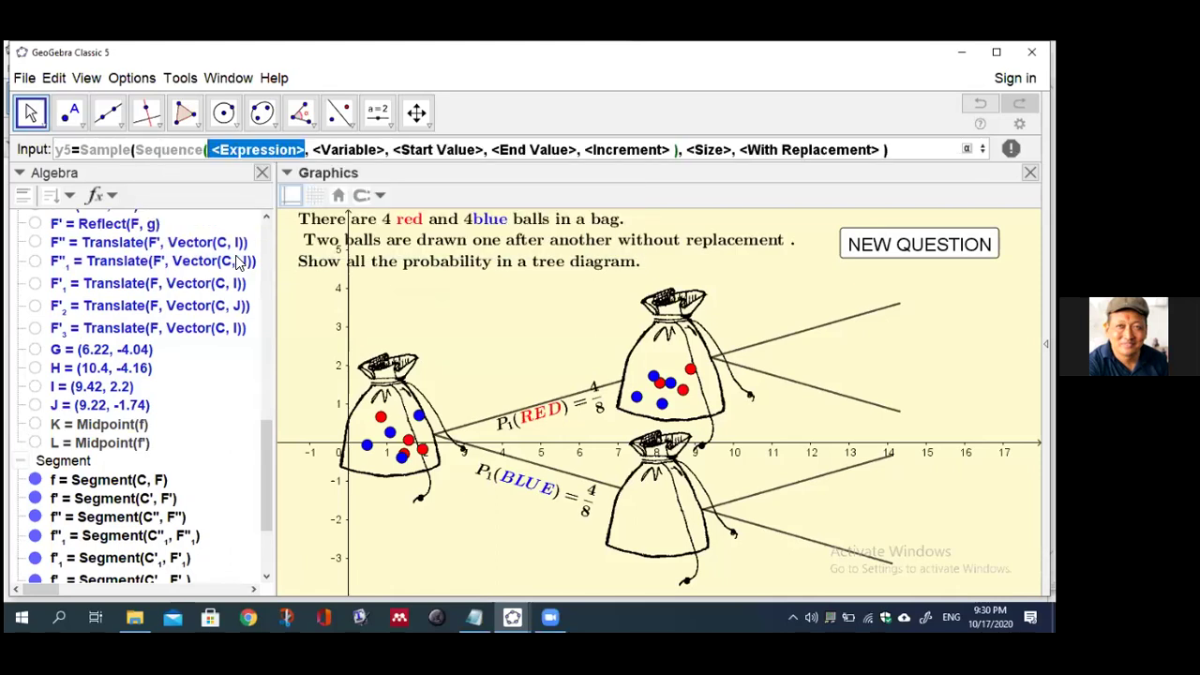
{"action": "key", "text": "BackSpace"}
{"action": "type", "text": "+"}
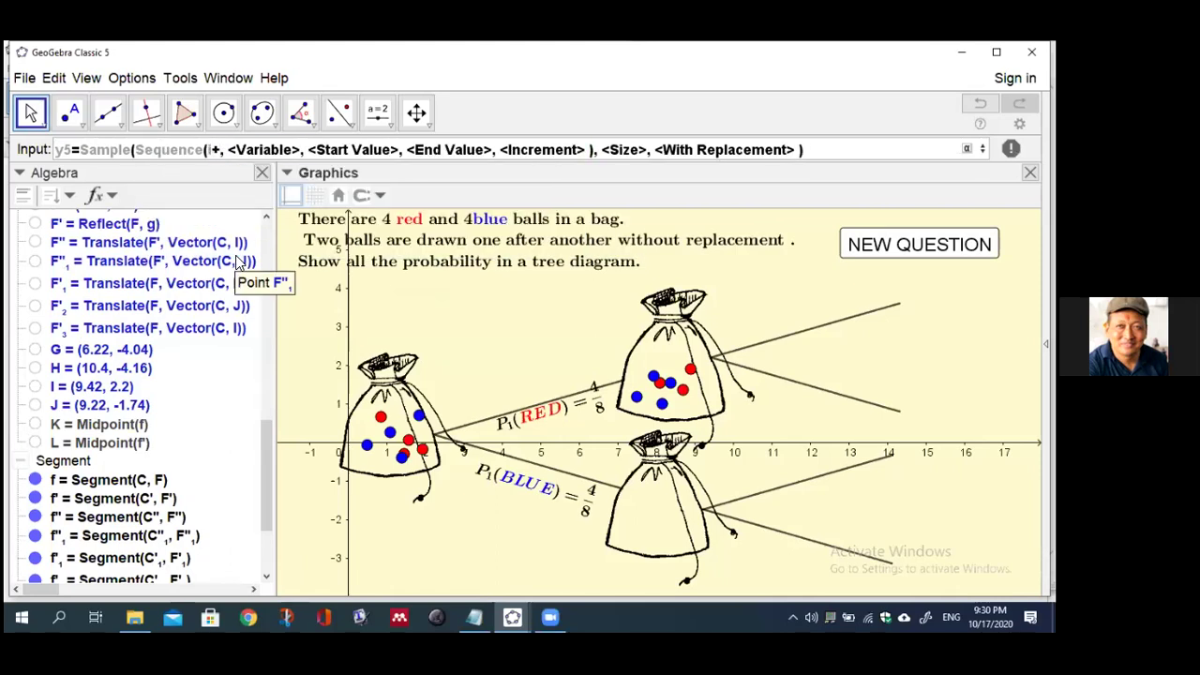
{"action": "type", "text": "1"}
{"action": "key", "text": "Tab"}
{"action": "key", "text": "BackSpace"}
{"action": "type", "text": "i"}
{"action": "key", "text": "Tab"}
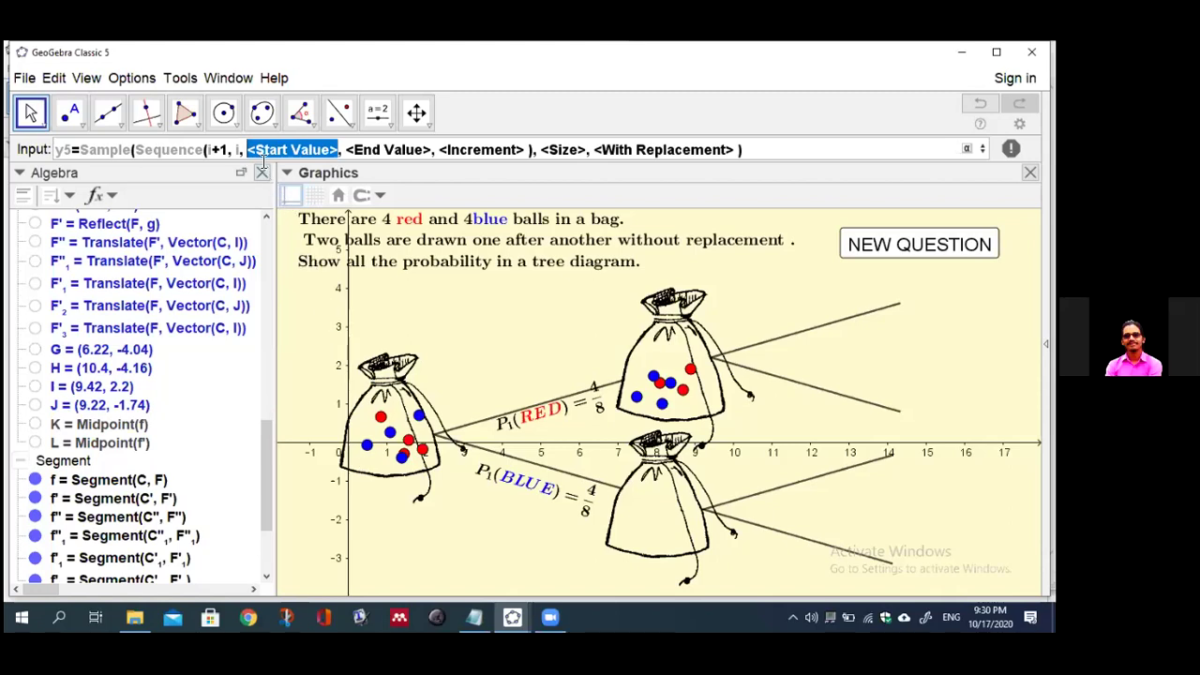
- Set the y5 sequence's start value to -3.3
{"action": "type", "text": "-3"}
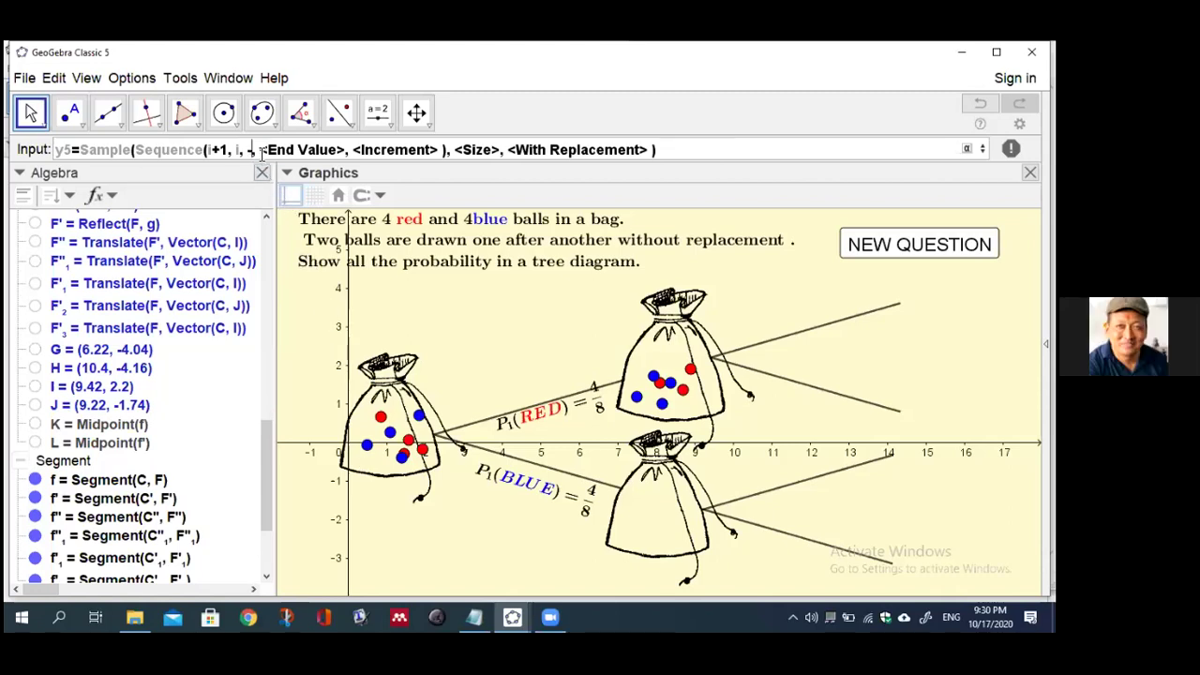
{"action": "key", "text": "Tab"}
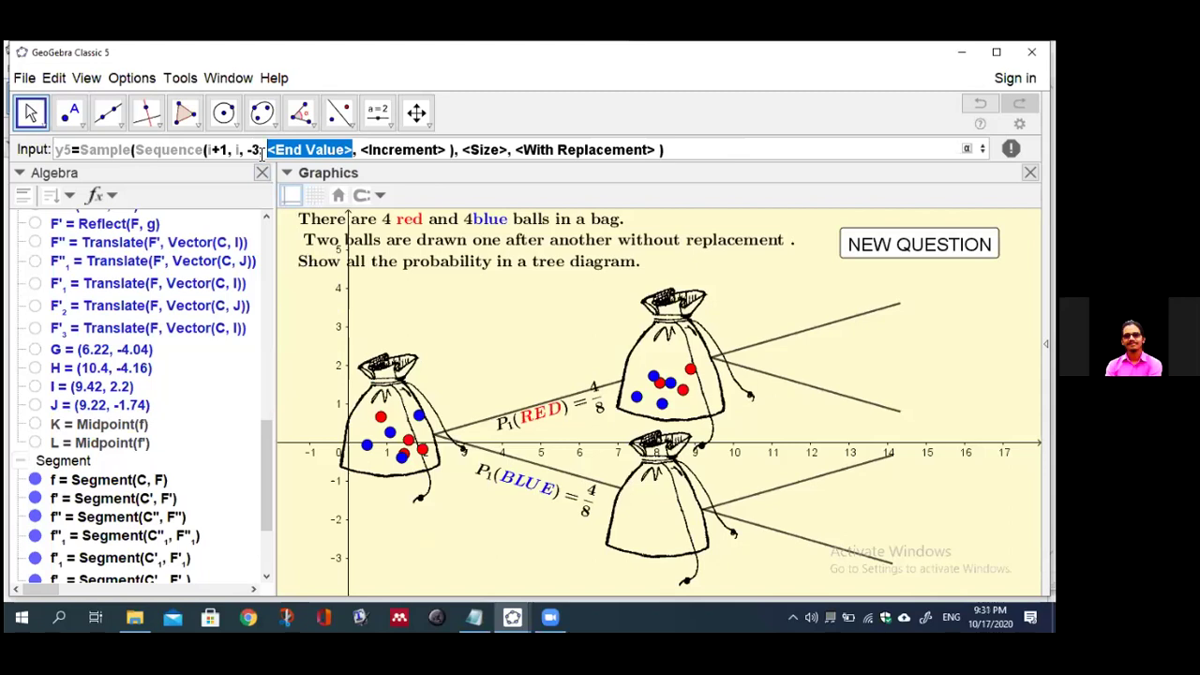
{"action": "left_click", "coordinate": [261, 151]}
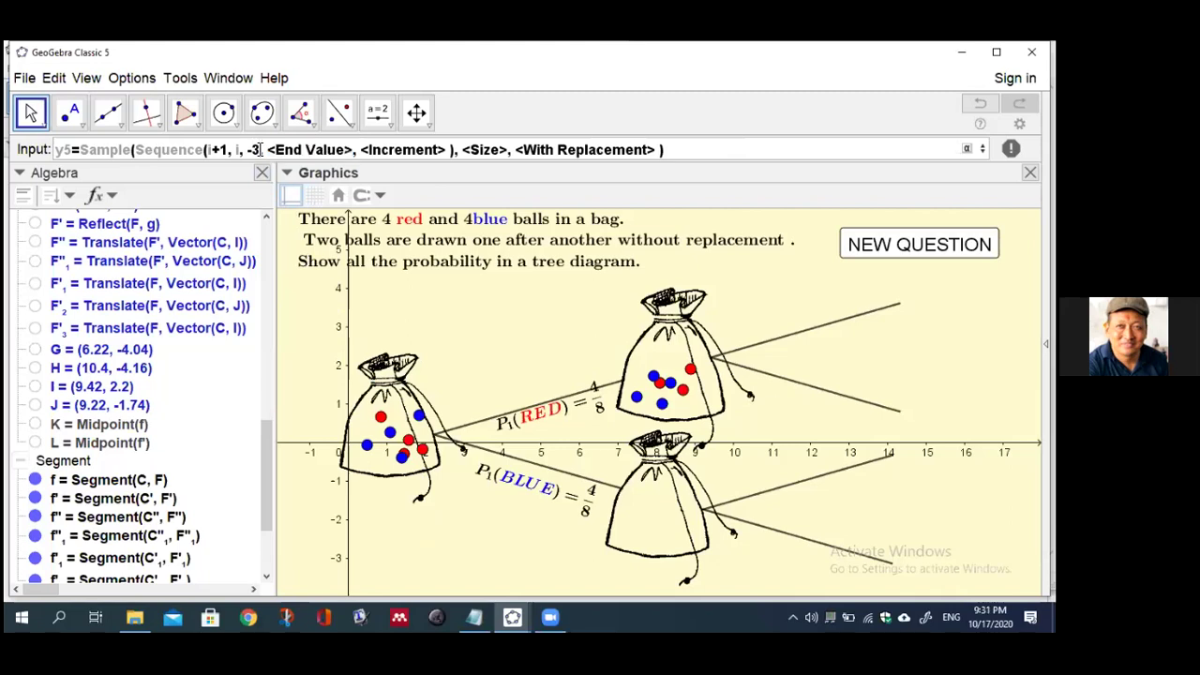
{"action": "type", "text": ", -"}
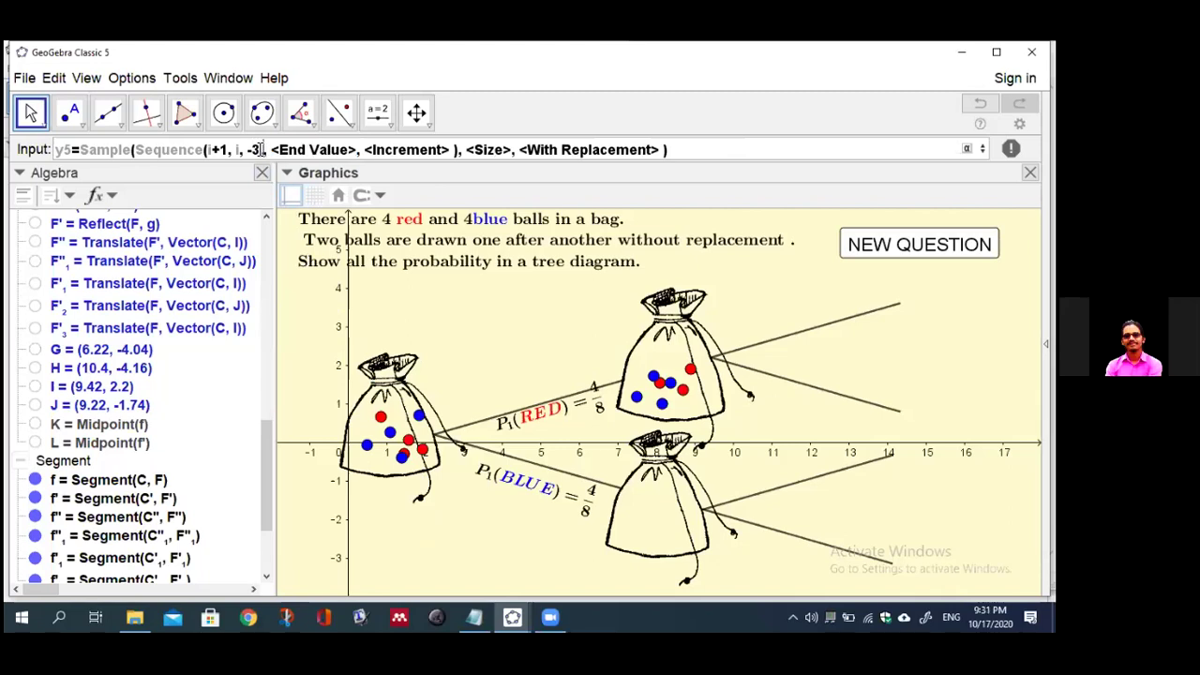
{"action": "type", "text": "3."}
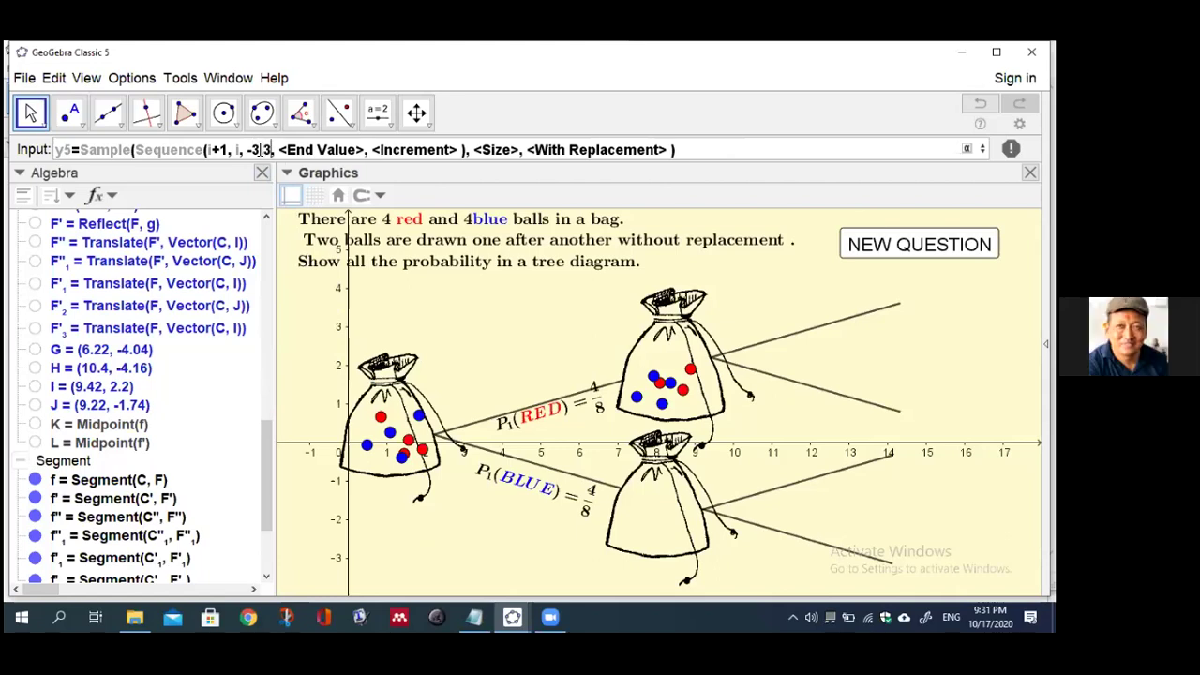
{"action": "key", "text": "Tab"}
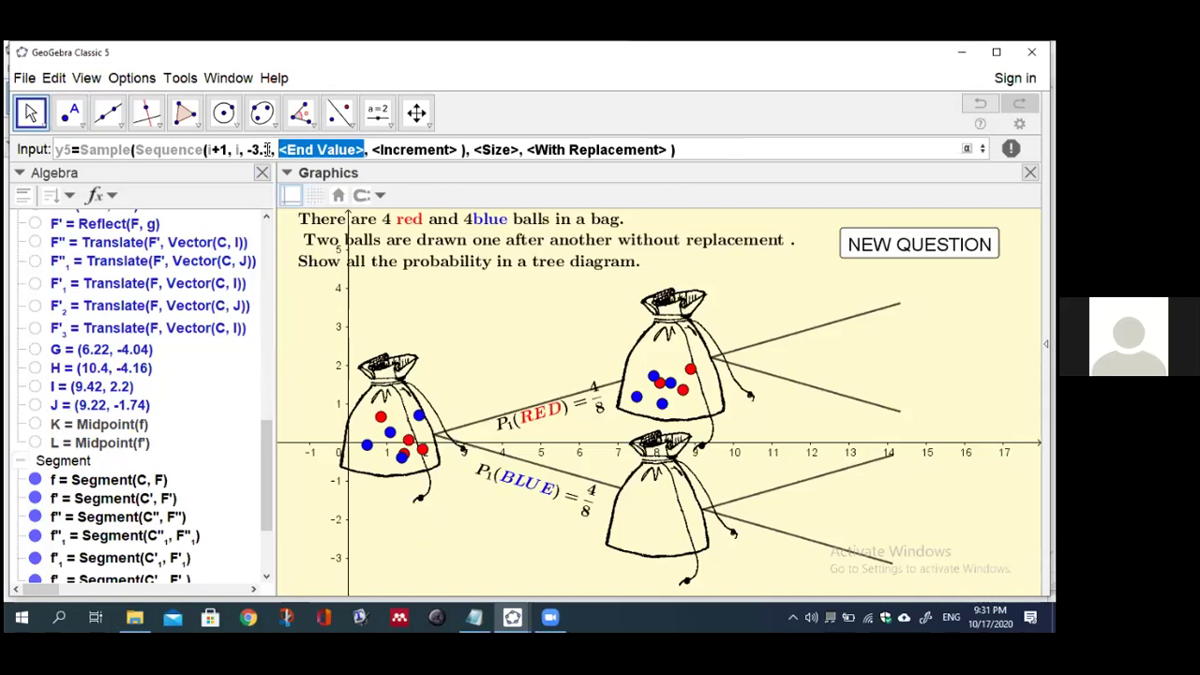
- Set the y5 sequence's end value to -2.5 and its increment to 0.16
{"action": "type", "text": "-2.3"}
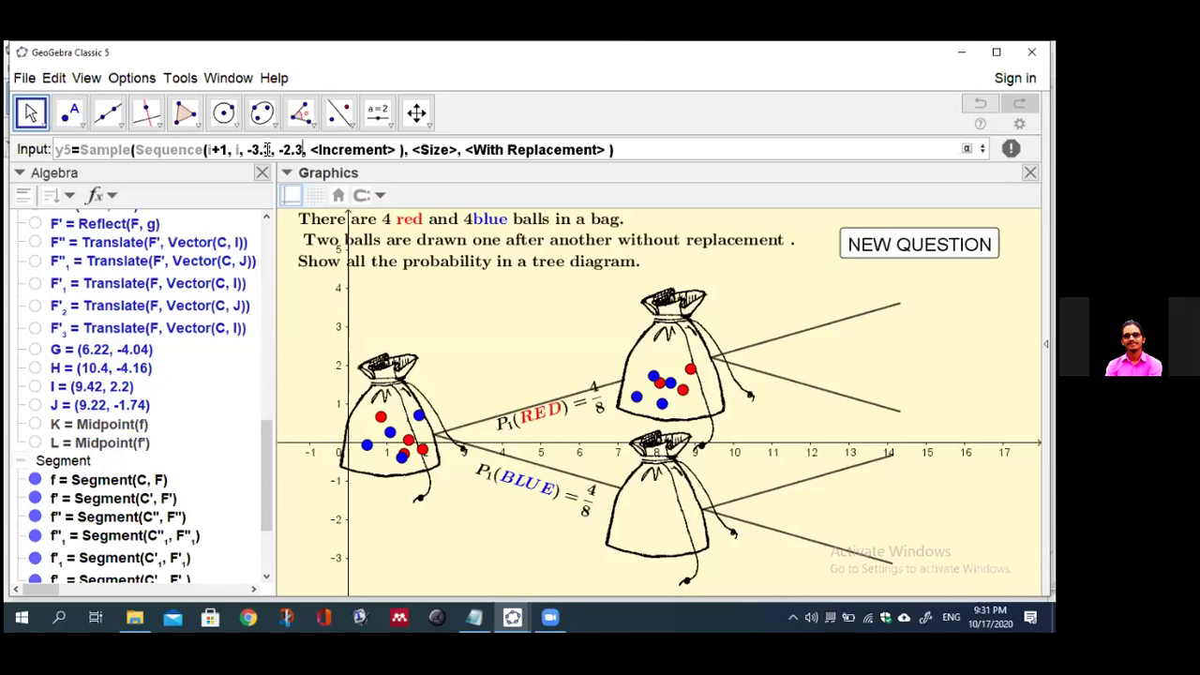
{"action": "key", "text": "BackSpace"}
{"action": "type", "text": "5"}
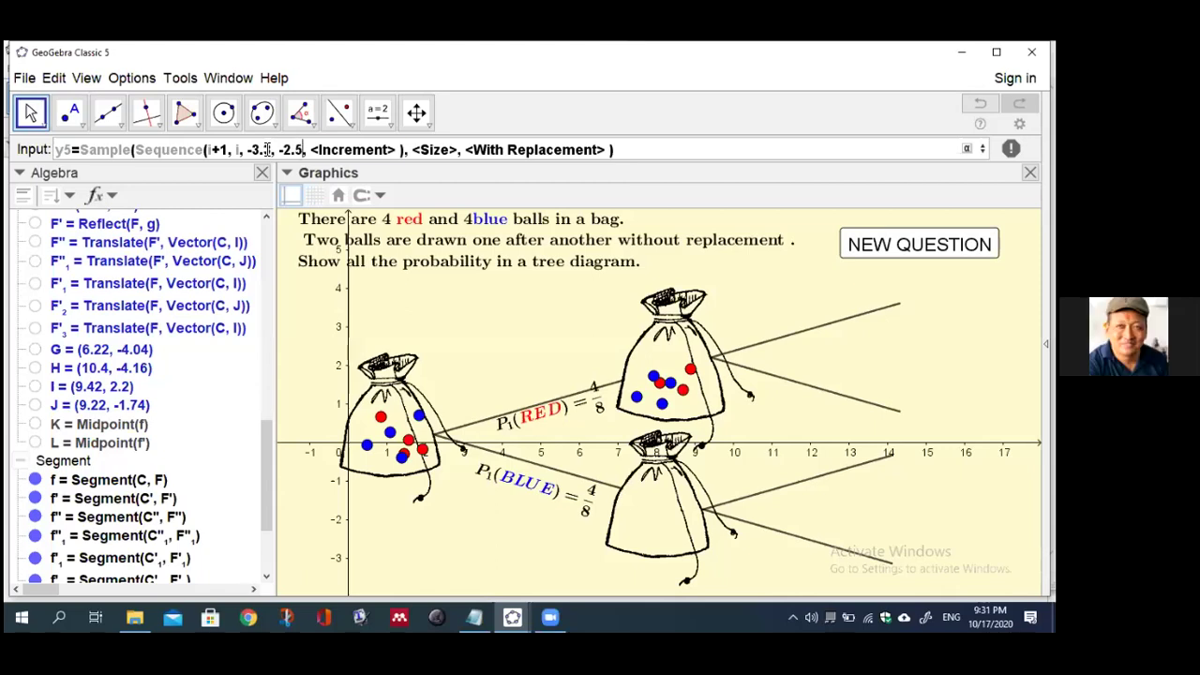
{"action": "key", "text": "Tab"}
{"action": "type", "text": "0."}
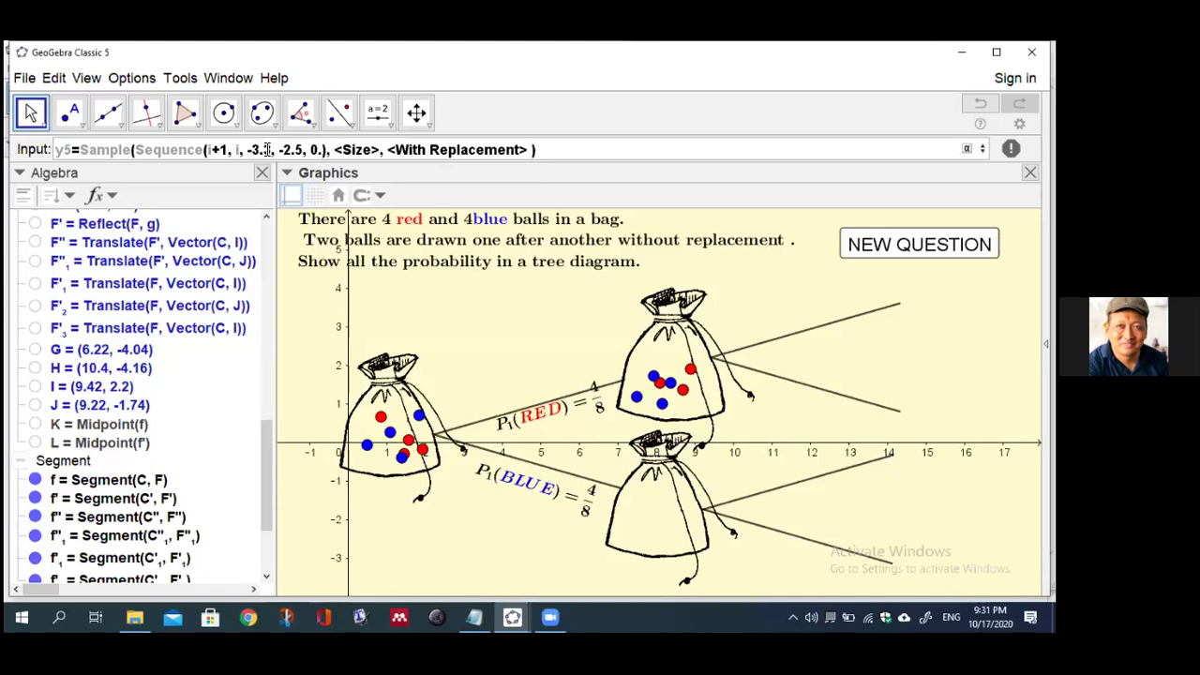
{"action": "type", "text": "16"}
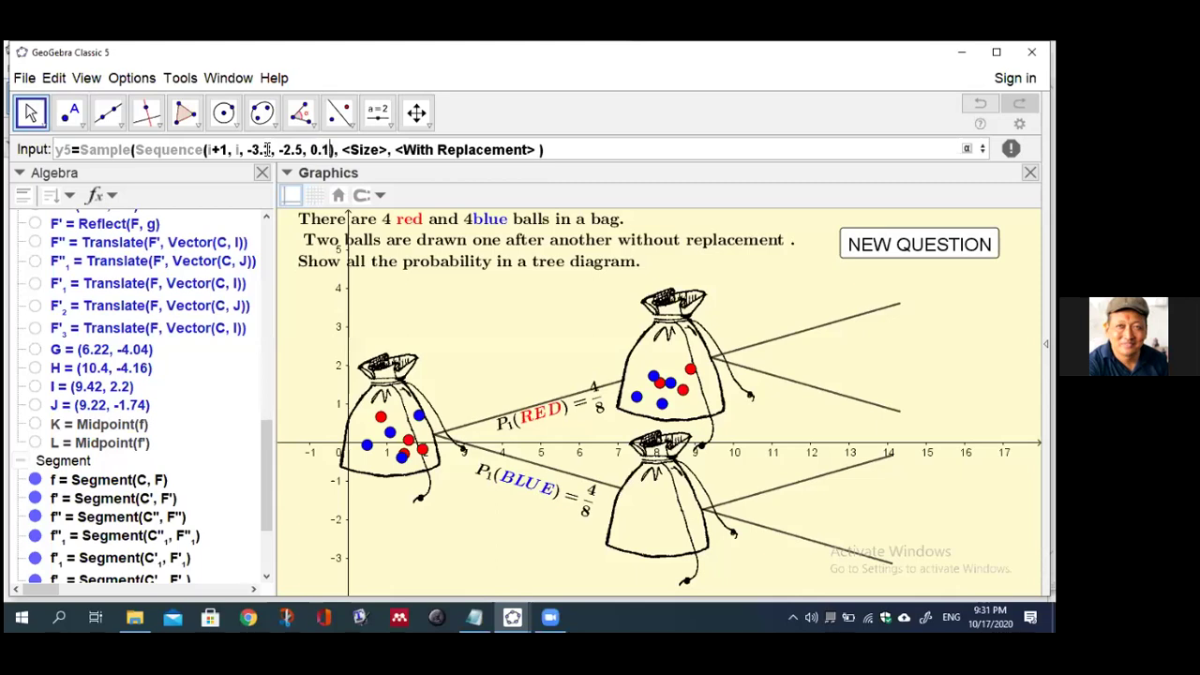
{"action": "key", "text": "Tab"}
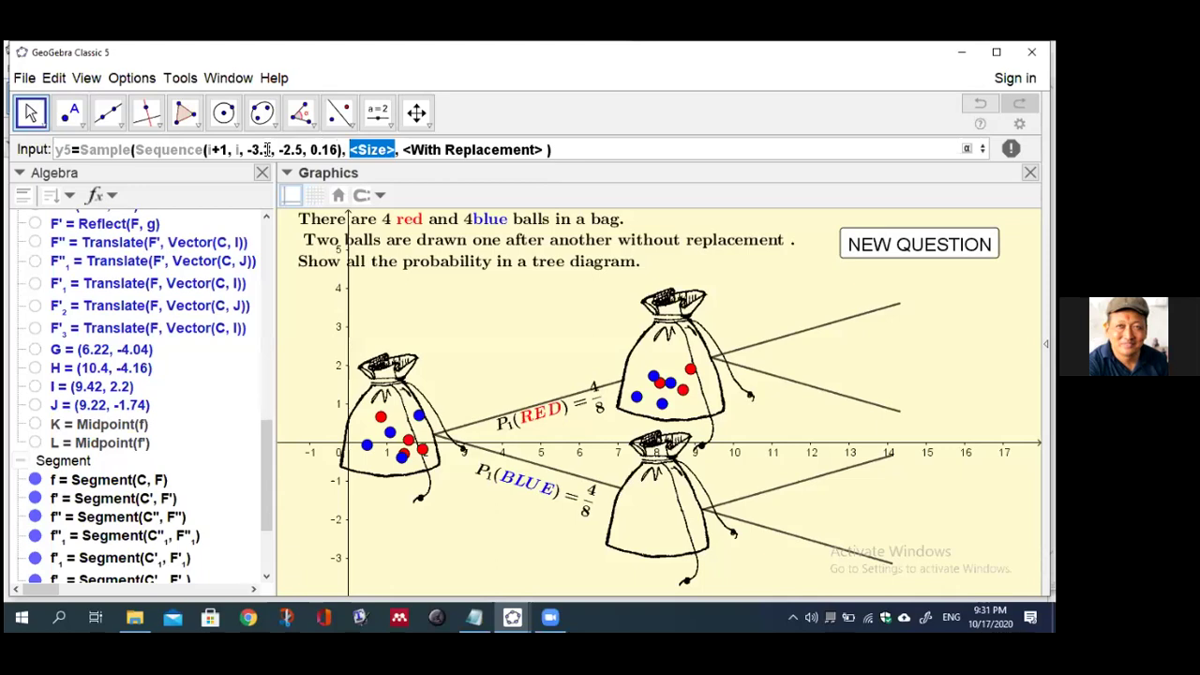
- Set the y5 sample size to red and replacement to false, and create the list
{"action": "type", "text": "red"}
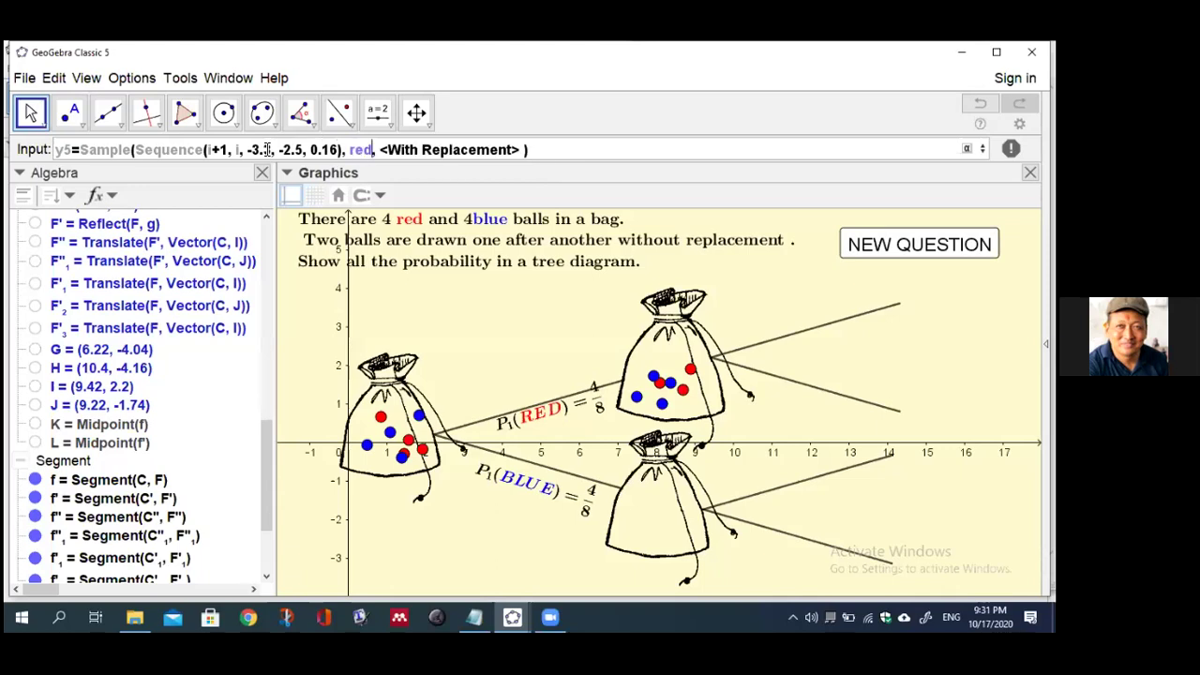
{"action": "key", "text": "Tab"}
{"action": "type", "text": "false"}
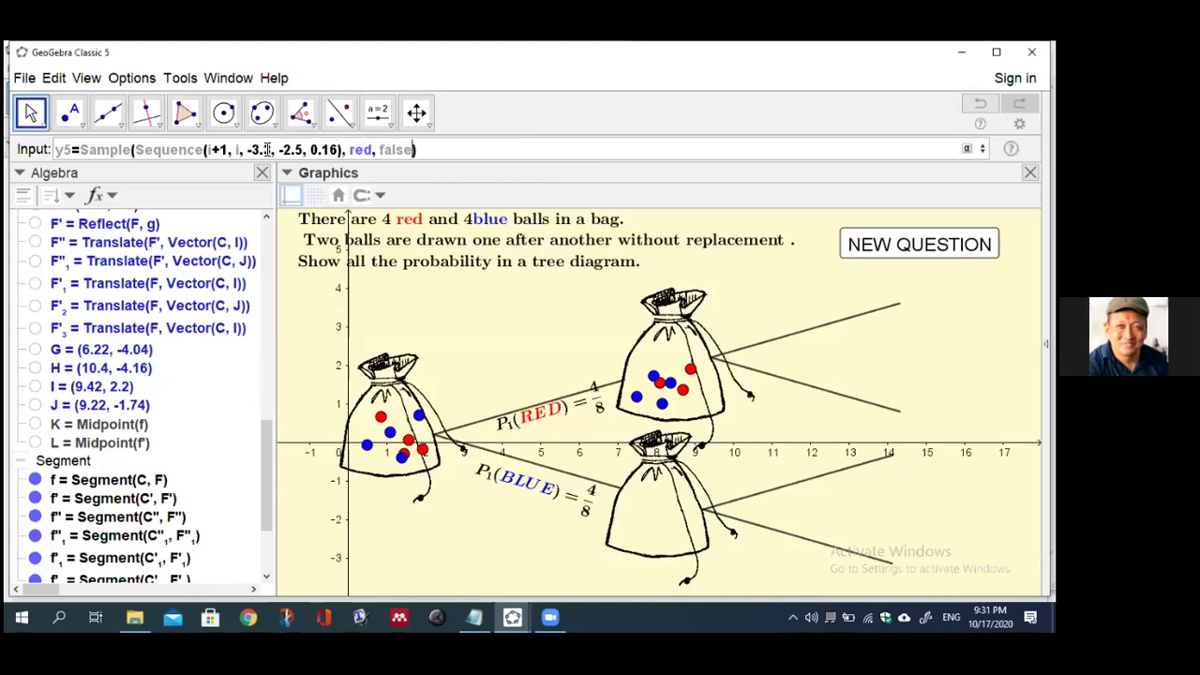
{"action": "key", "text": "Return"}
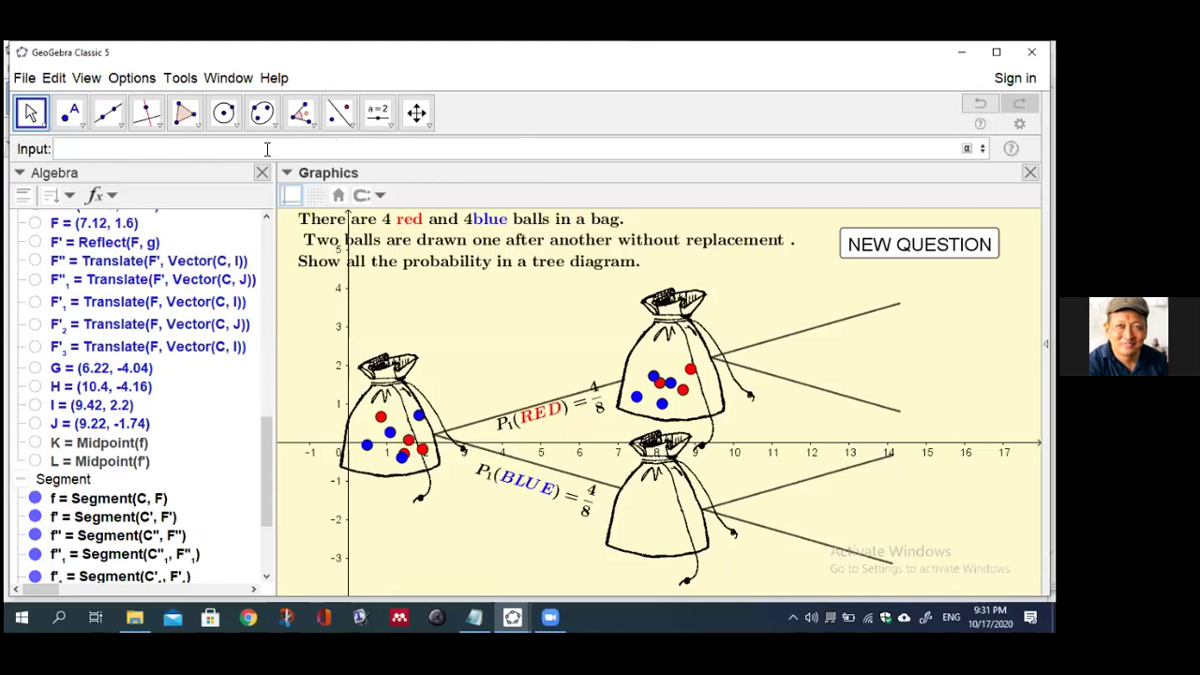
- Begin defining pr3 as a five-argument Sequence with expression, variable, start value, end value and increment
{"action": "type", "text": "pr3="}
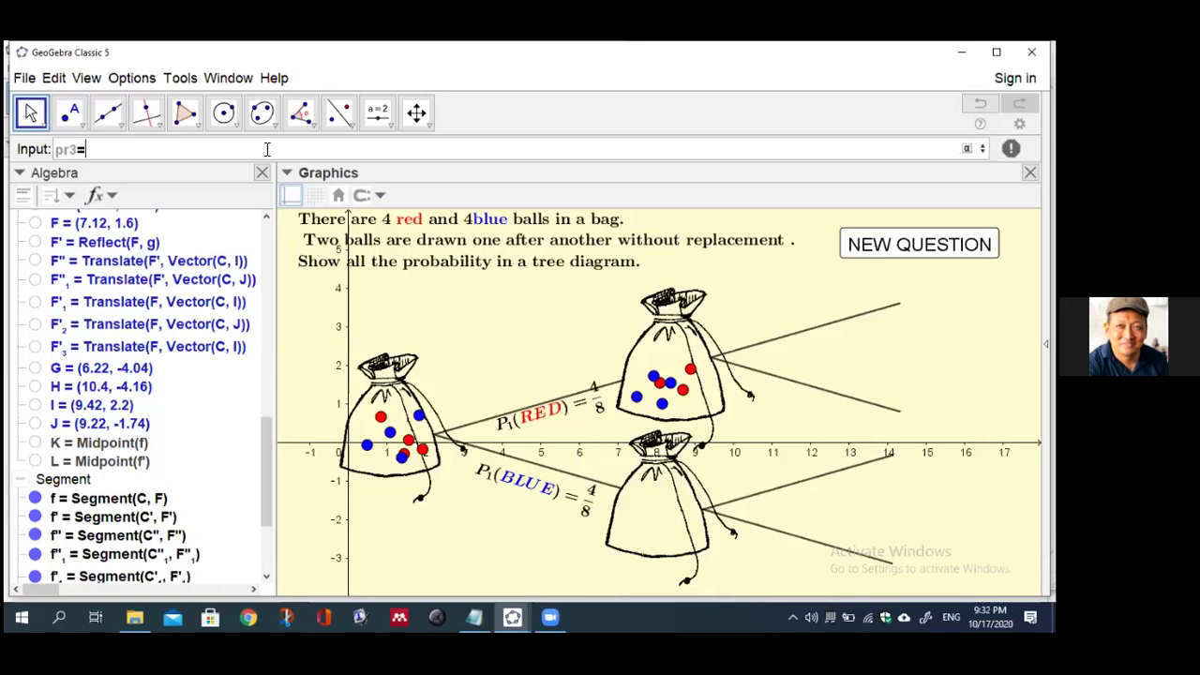
{"action": "type", "text": "seq"}
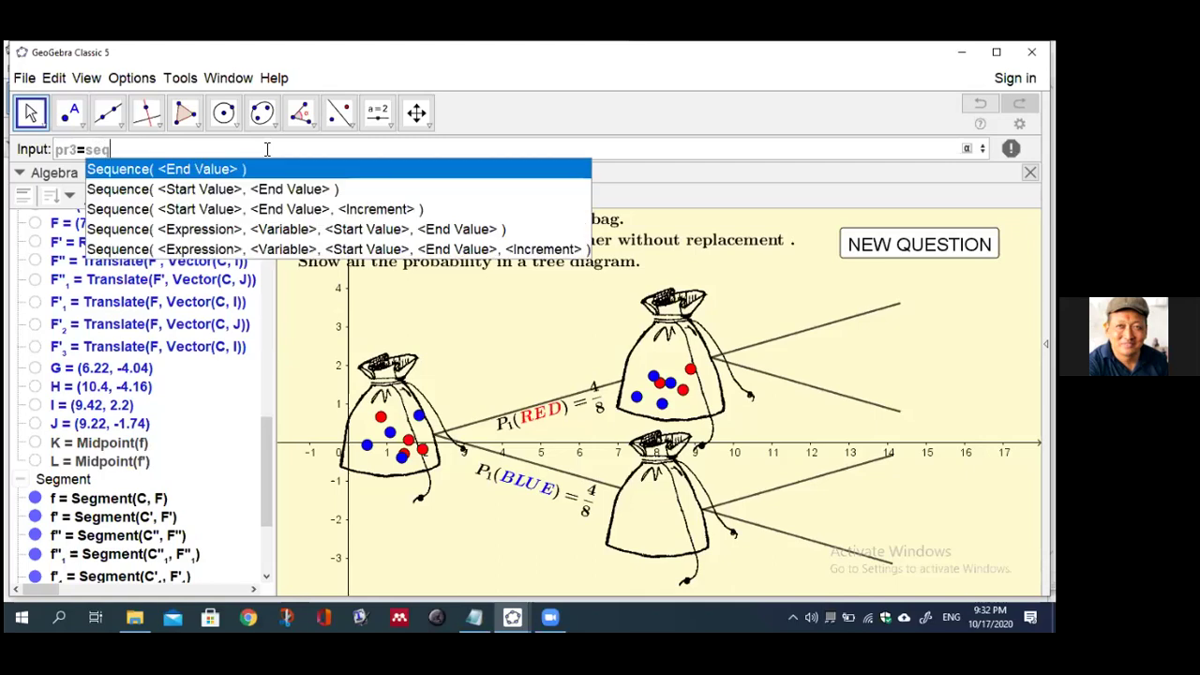
{"action": "key", "text": "Escape"}
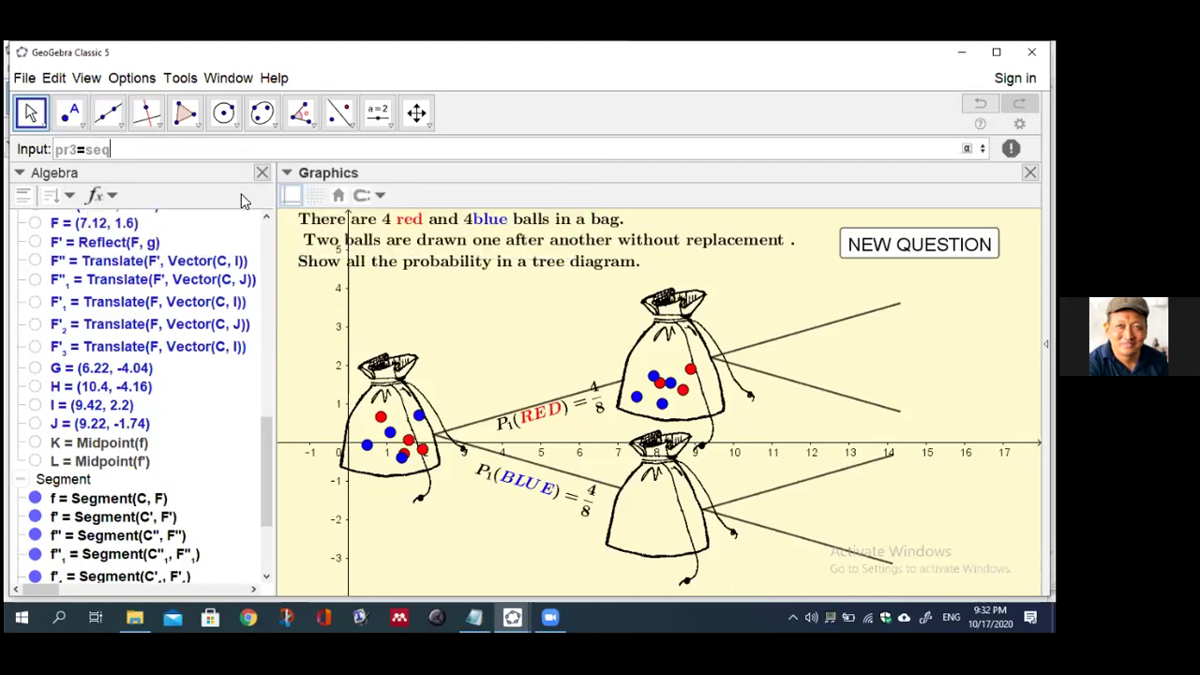
{"action": "key", "text": "BackSpace"}
{"action": "type", "text": "q"}
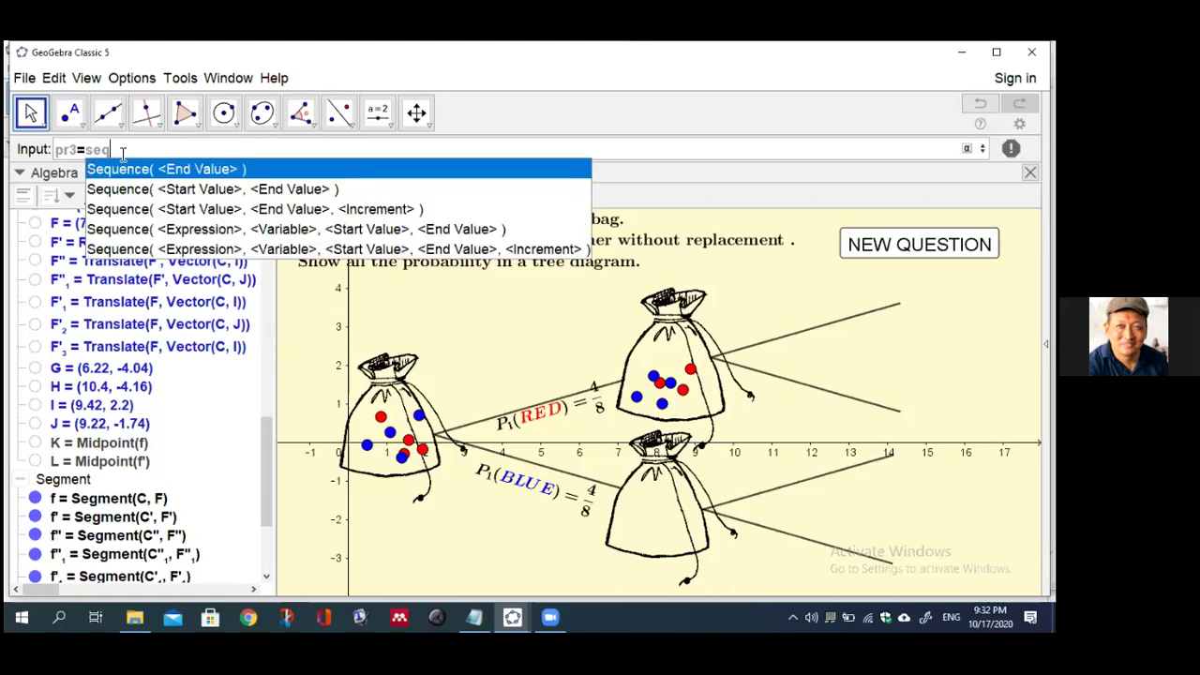
{"action": "left_click", "coordinate": [149, 247]}
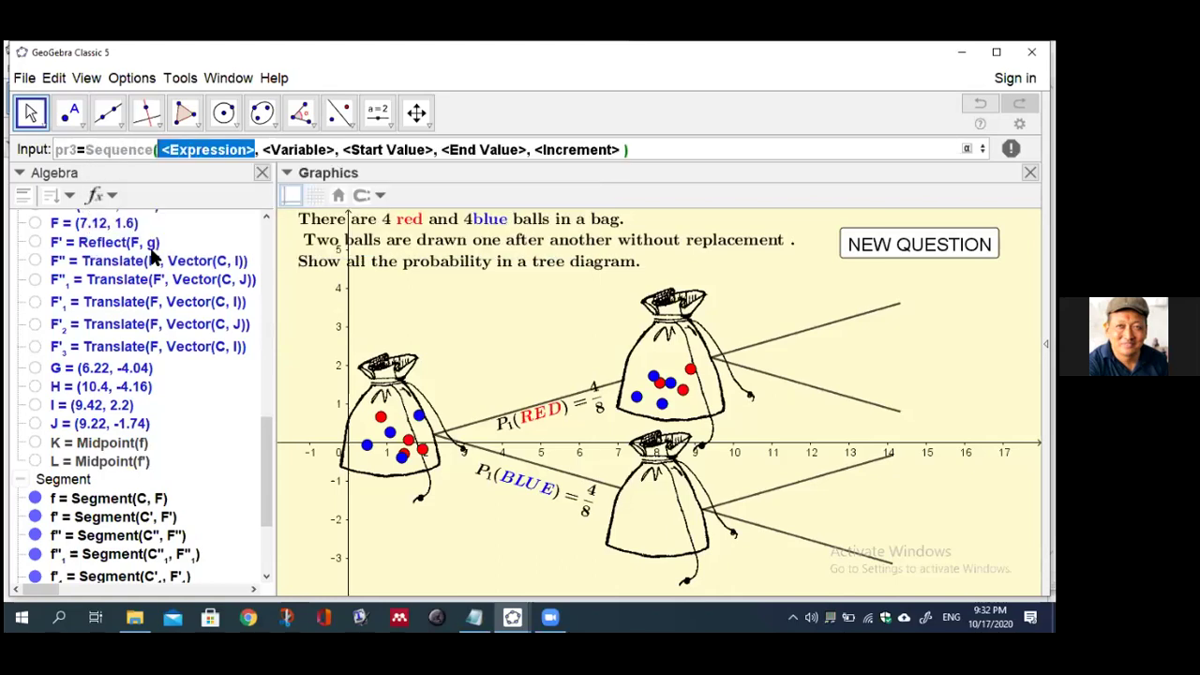
- Enter Element(x5, i) as the x-coordinate of the point expression in the pr3 sequence
{"action": "type", "text": "(e"}
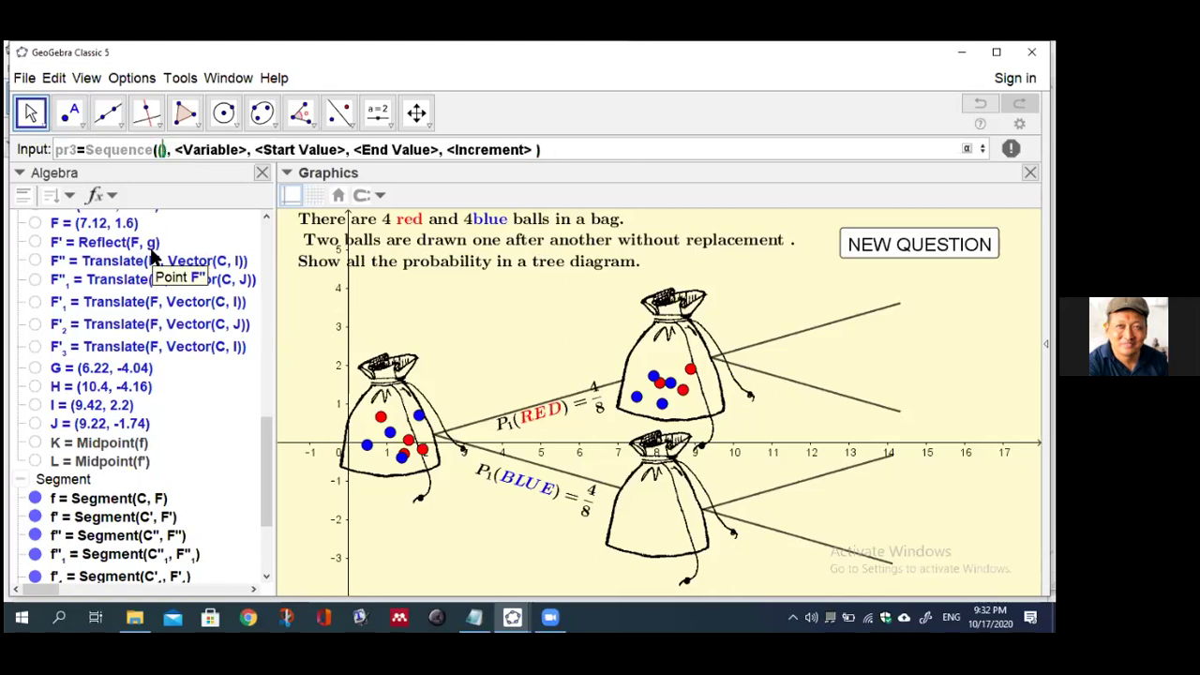
{"action": "type", "text": "le"}
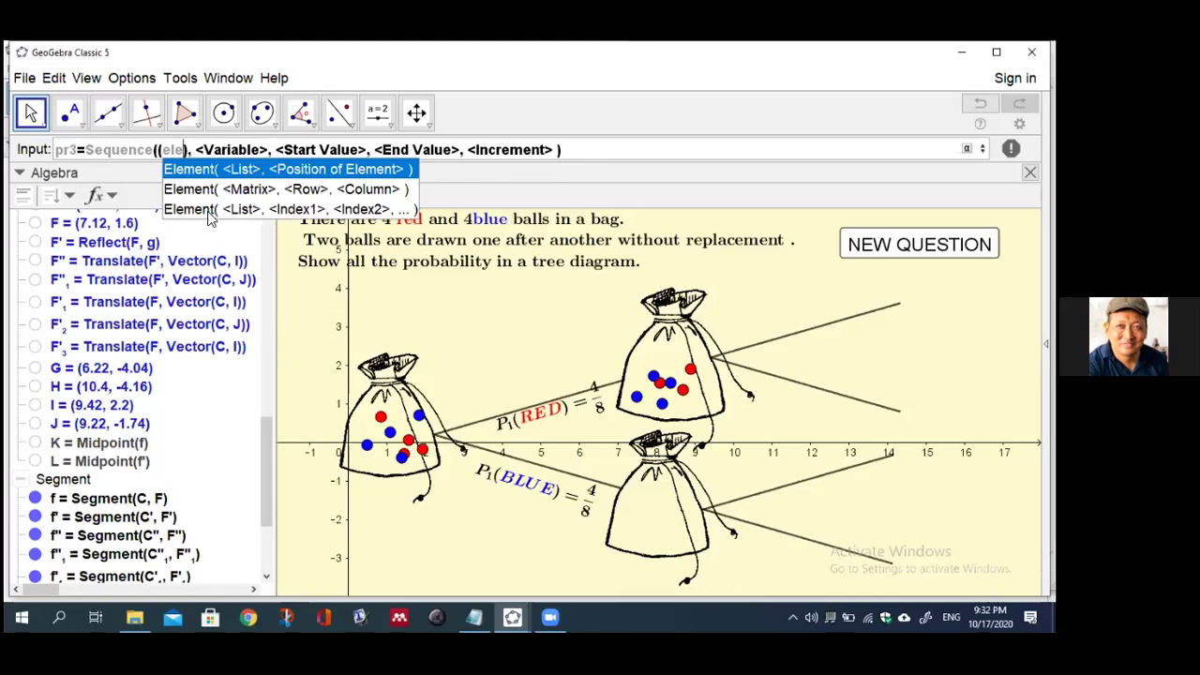
{"action": "left_click", "coordinate": [223, 176]}
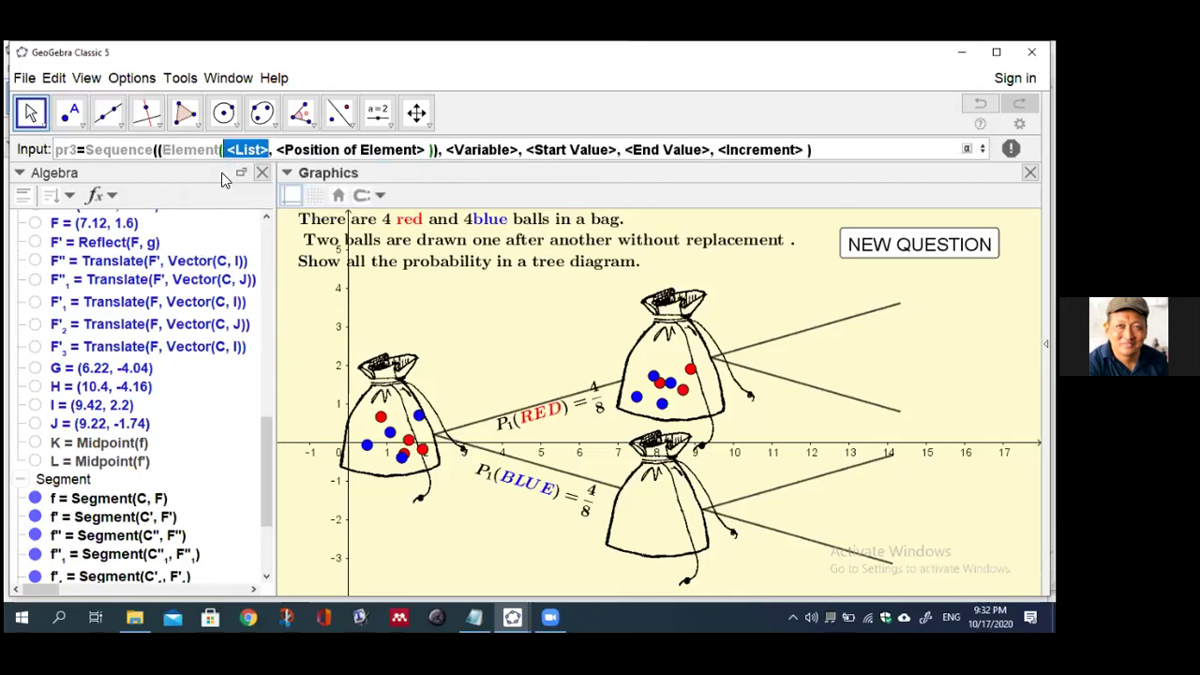
{"action": "type", "text": "x5"}
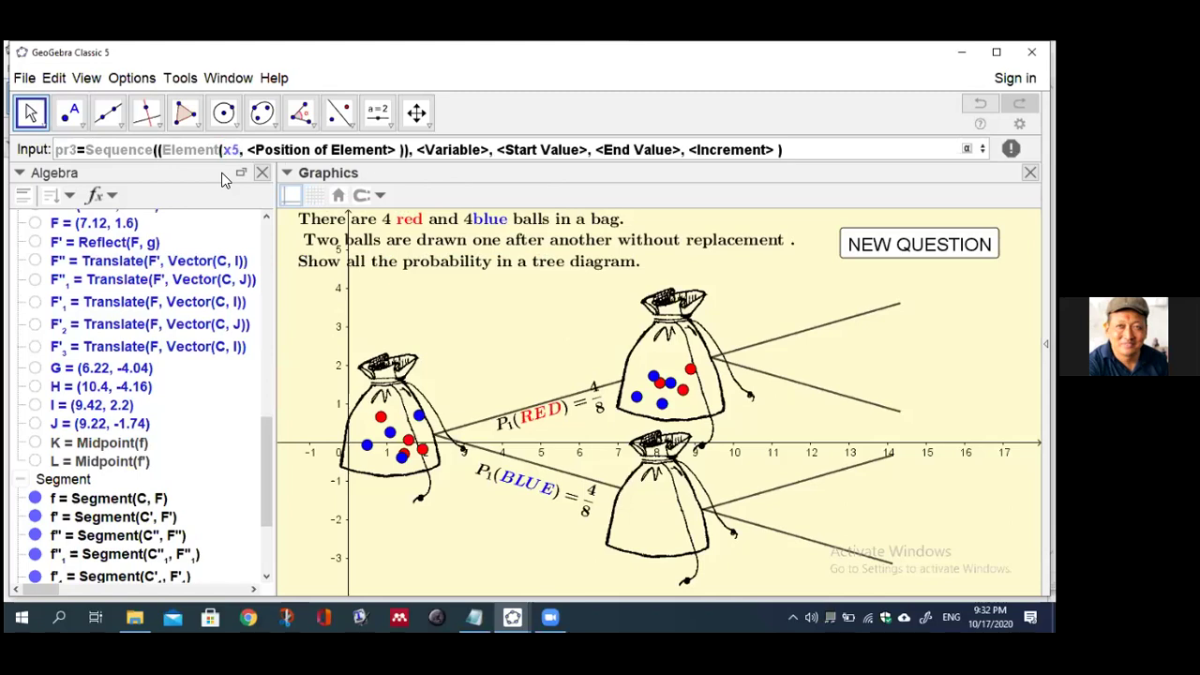
{"action": "key", "text": "Tab"}
{"action": "type", "text": "i)"}
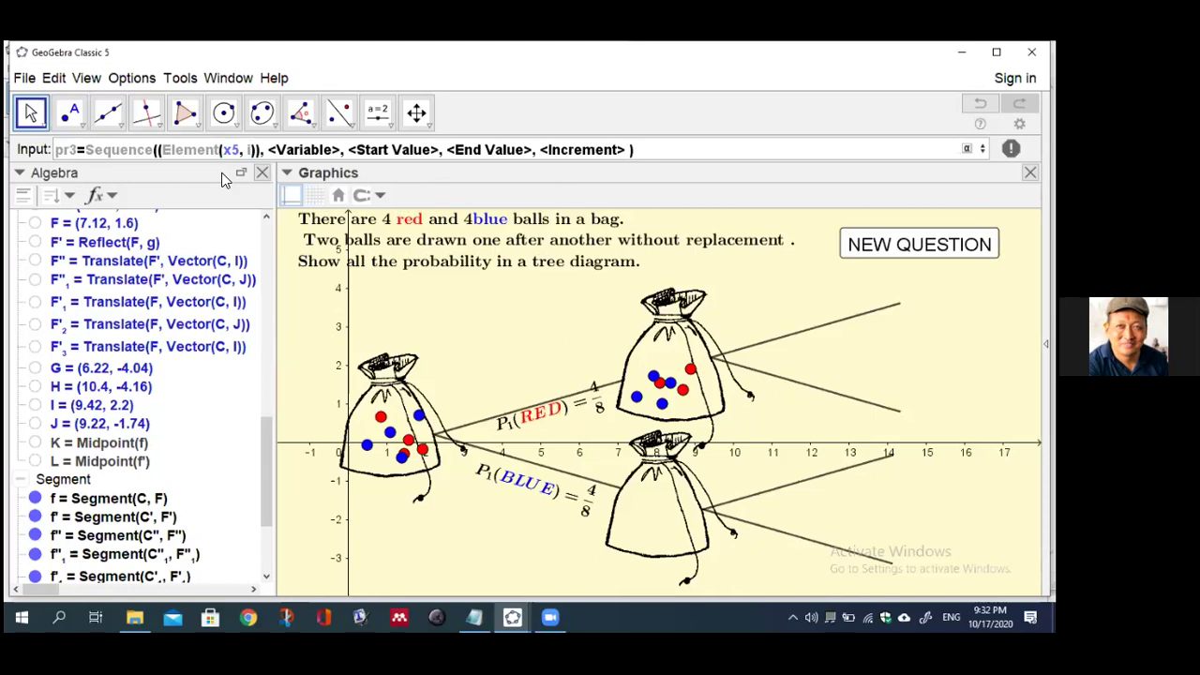
- Enter Element(y5, i) as the y-coordinate of the pr3 point expression and set the sequence variable to i
{"action": "type", "text": ",Element"}
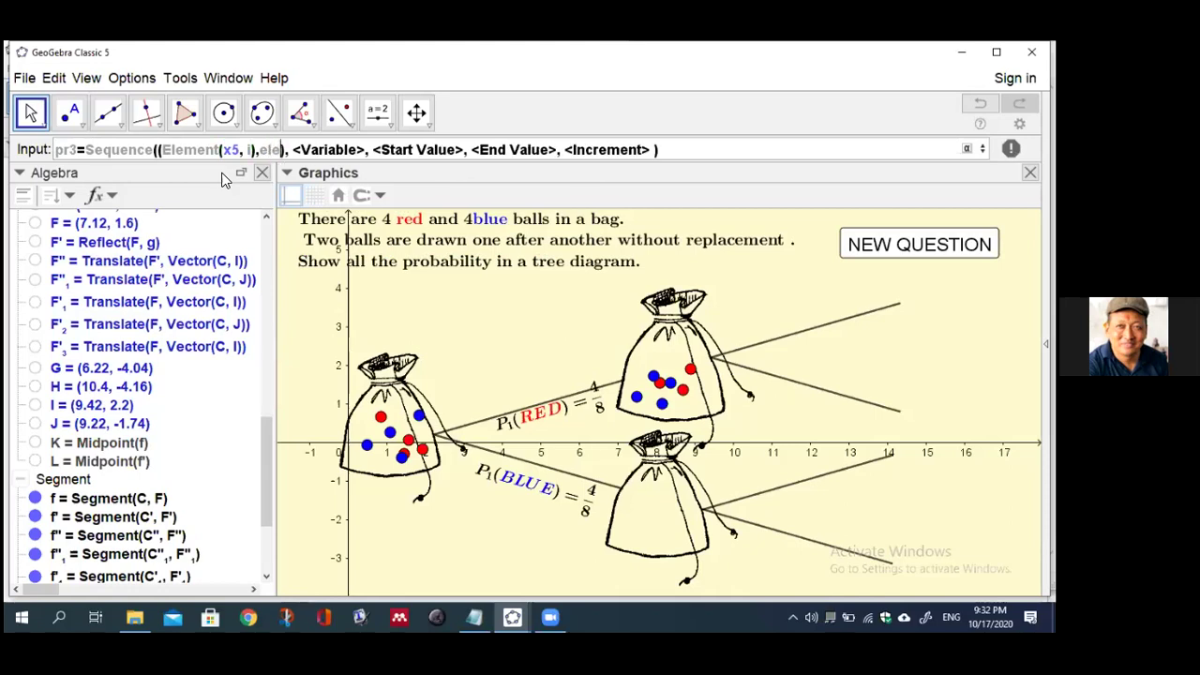
{"action": "left_click", "coordinate": [289, 165]}
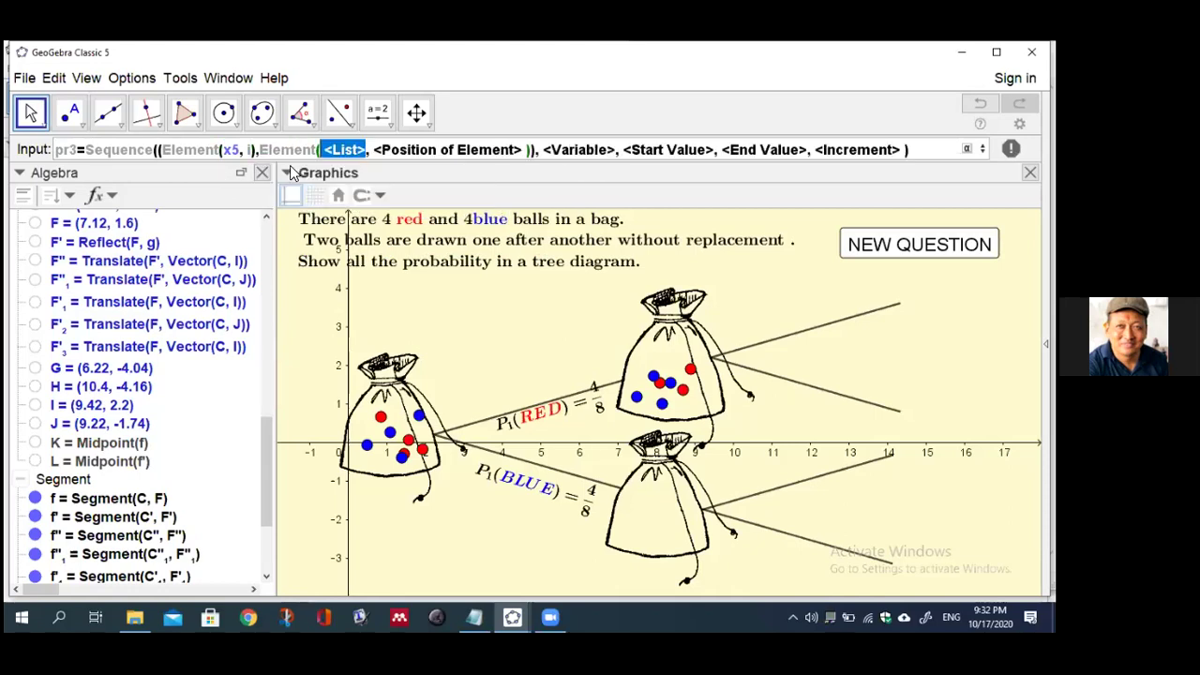
{"action": "type", "text": "y"}
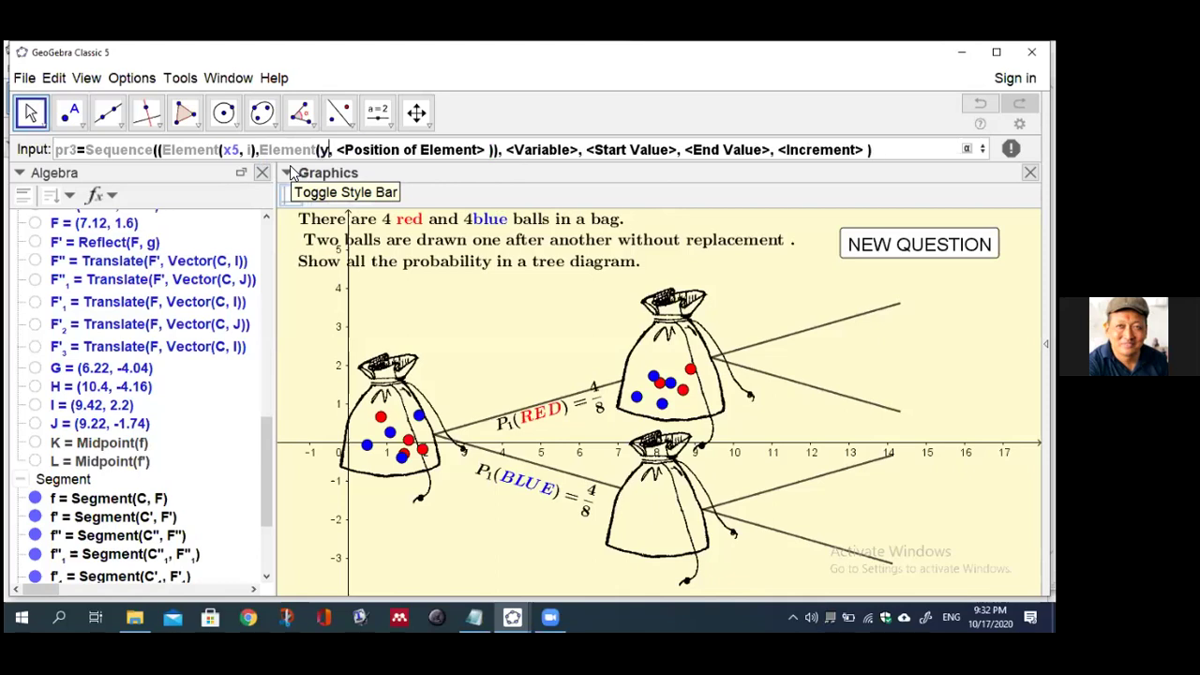
{"action": "type", "text": "5"}
{"action": "key", "text": "Tab"}
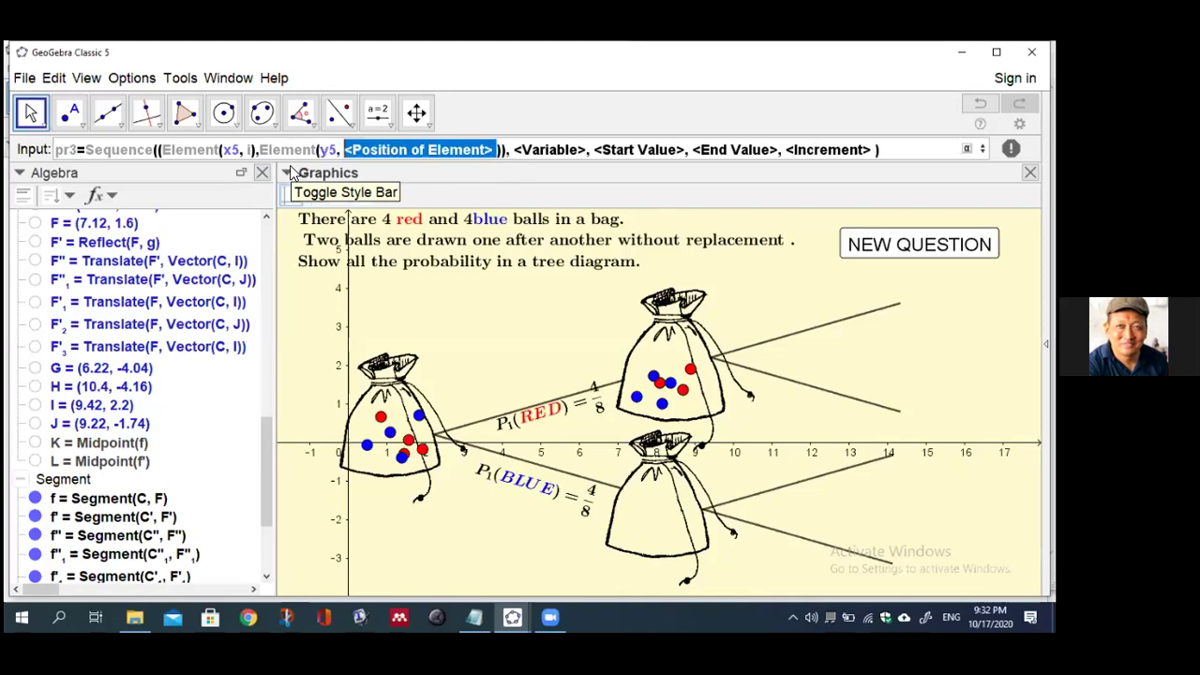
{"action": "type", "text": "i"}
{"action": "key", "text": "Tab"}
{"action": "type", "text": "i"}
{"action": "key", "text": "Tab"}
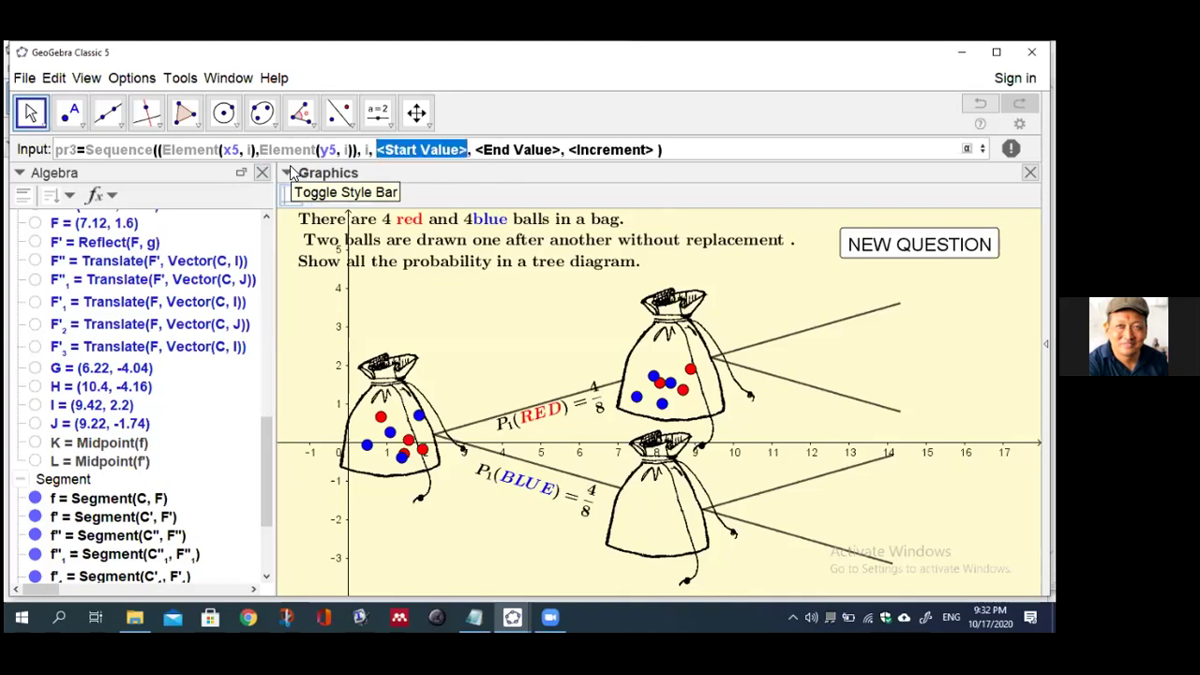
- Set the pr3 sequence's start value to 1, end value to red and increment to 1, and create the point list
{"action": "type", "text": "1"}
{"action": "key", "text": "Tab"}
{"action": "type", "text": "red"}
{"action": "key", "text": "Tab"}
{"action": "type", "text": "1"}
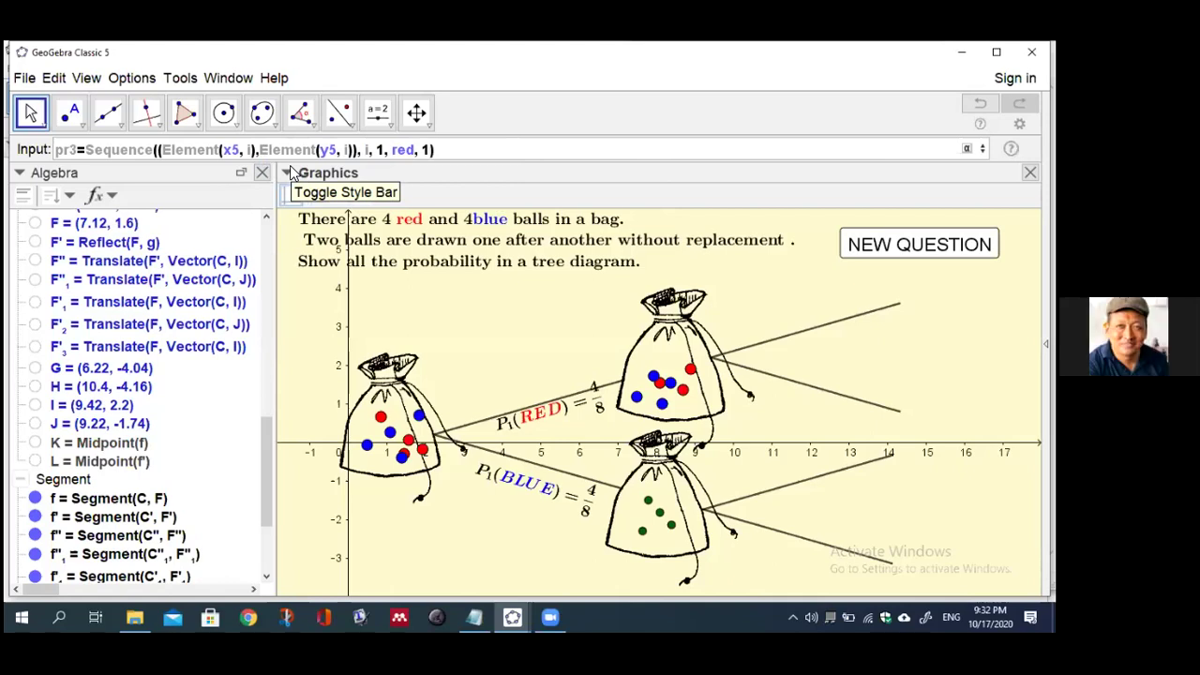
{"action": "key", "text": "Return"}
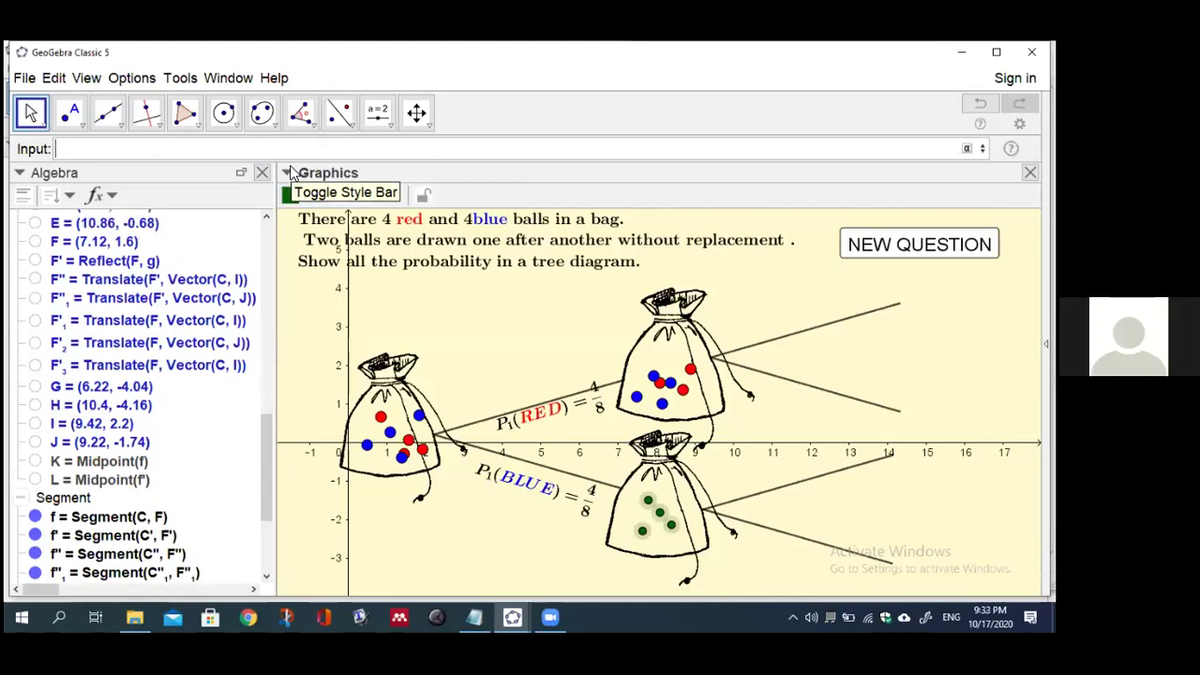
- Color the new points in the lower second-draw bag red and enlarge their point size, then deselect them
{"action": "left_click", "coordinate": [288, 173]}
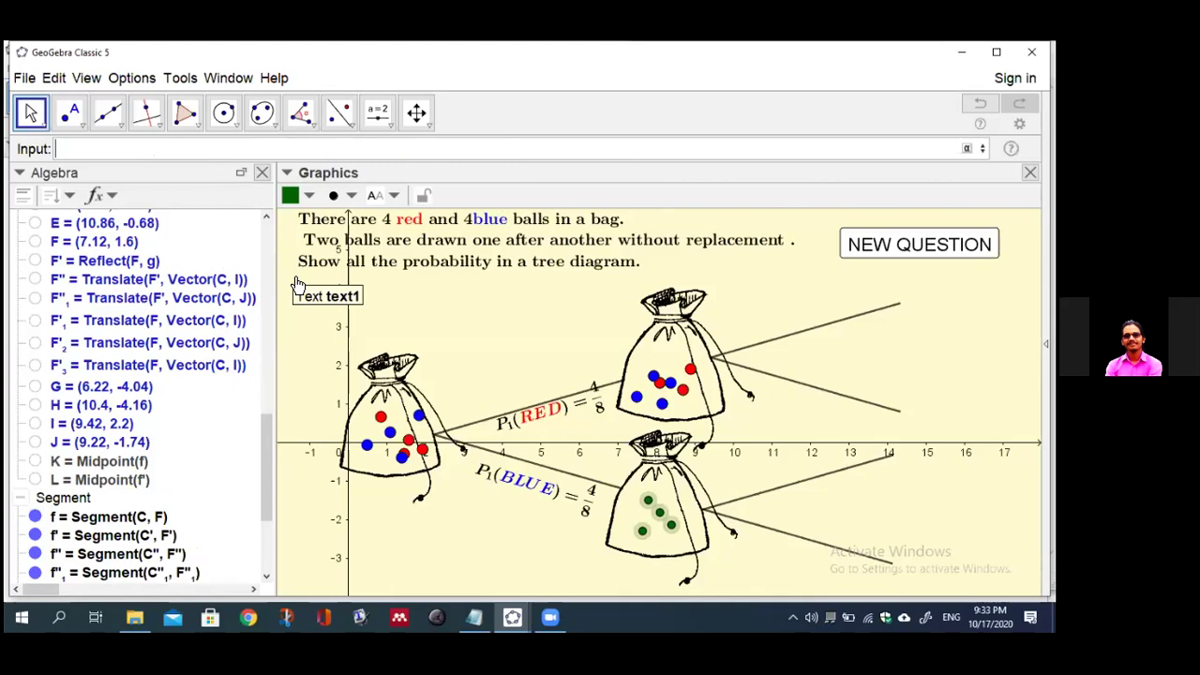
{"action": "left_click", "coordinate": [291, 195]}
{"action": "left_click", "coordinate": [293, 220]}
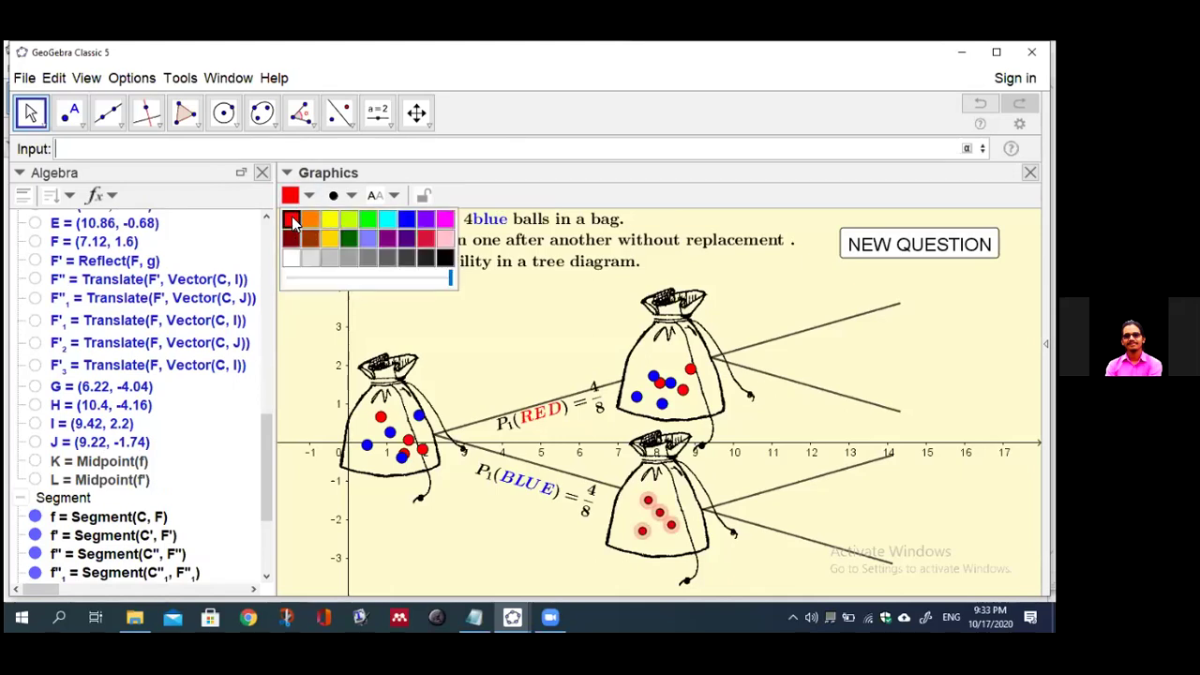
{"action": "left_click", "coordinate": [351, 195]}
{"action": "left_click_drag", "start_coordinate": [391, 263], "coordinate": [421, 264]}
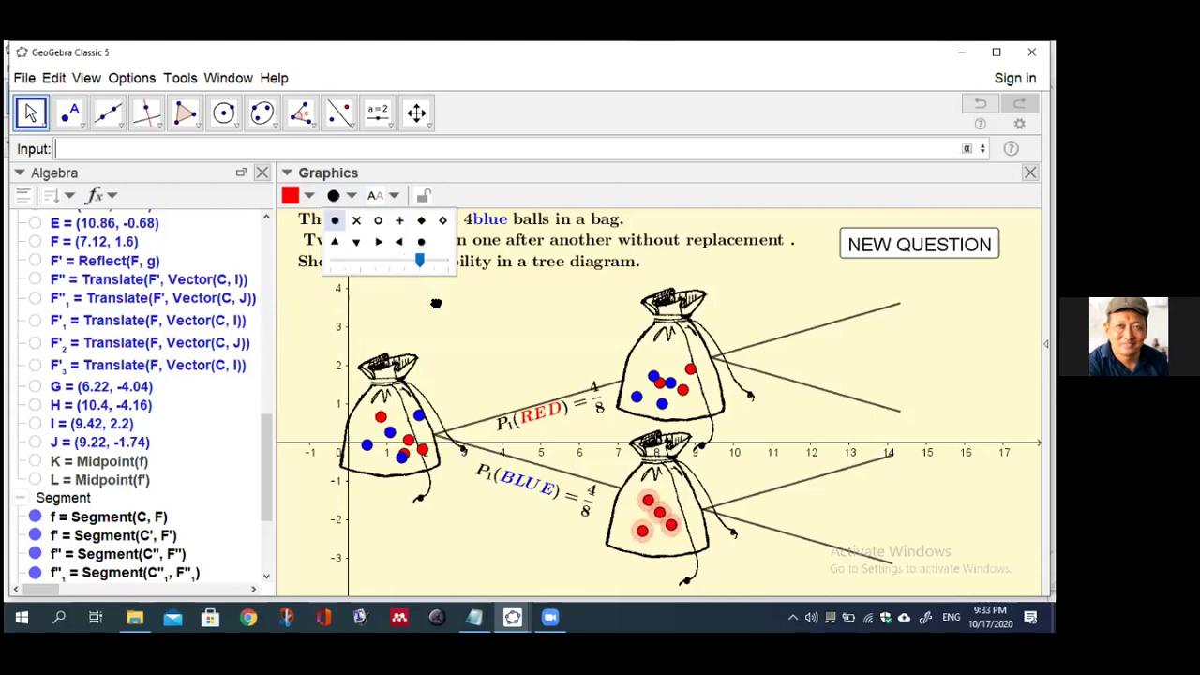
{"action": "left_click", "coordinate": [434, 311]}
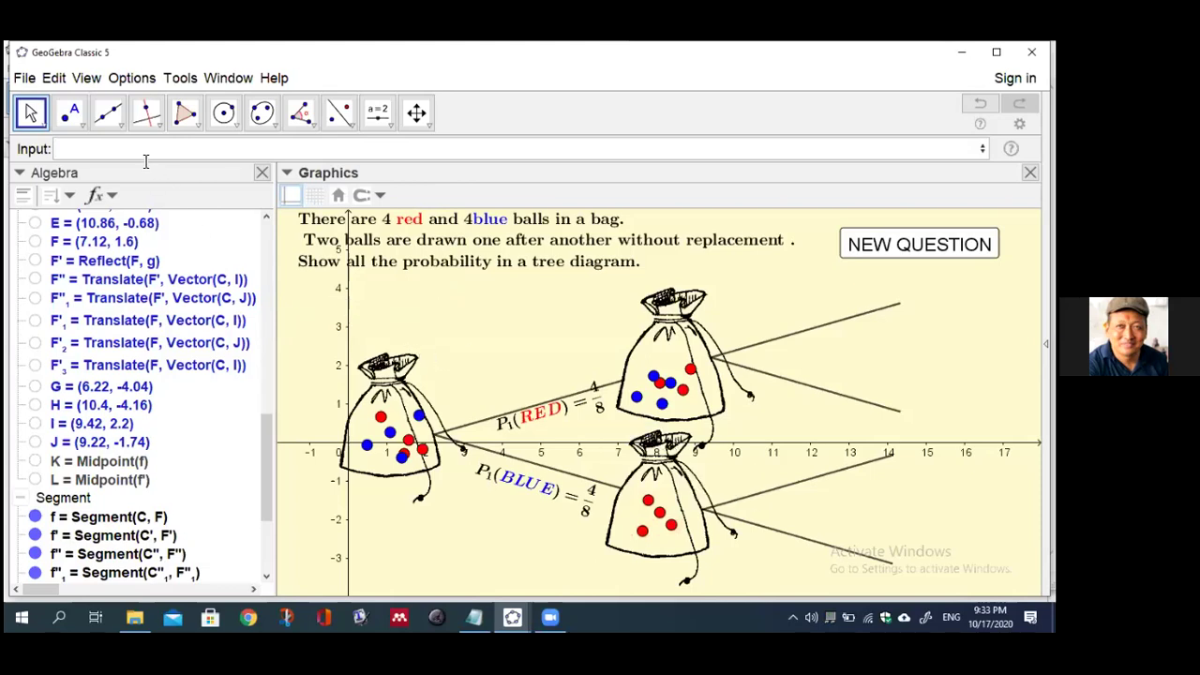
- Begin defining x6 as a three-argument Sample of a five-argument Sequence with expression i+1 and variable i
{"action": "left_click", "coordinate": [81, 149]}
{"action": "type", "text": "x6"}
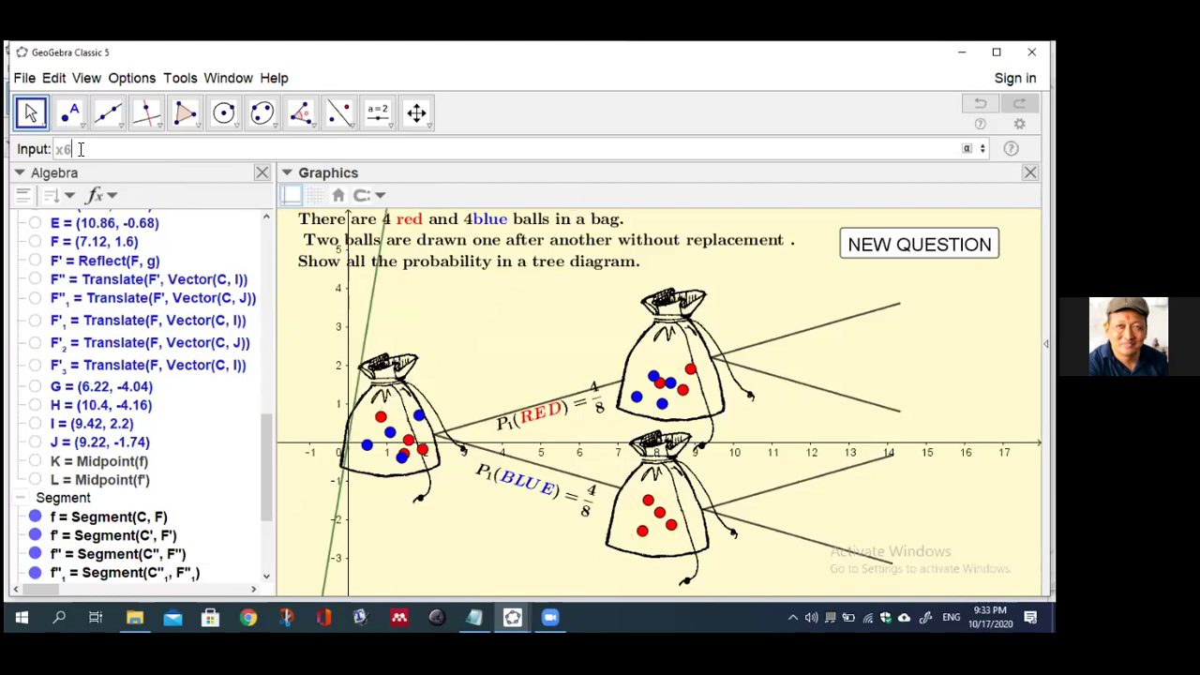
{"action": "type", "text": "=sam"}
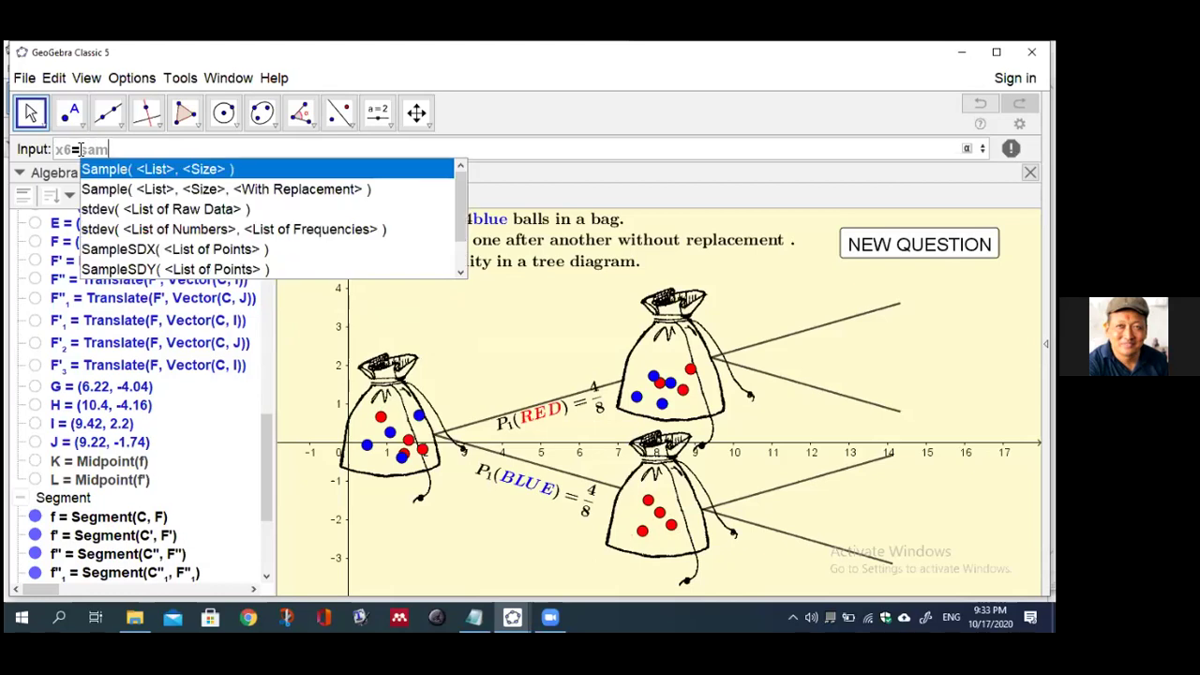
{"action": "left_click", "coordinate": [126, 192]}
{"action": "type", "text": "seq, <Size>, <With Replacement> )"}
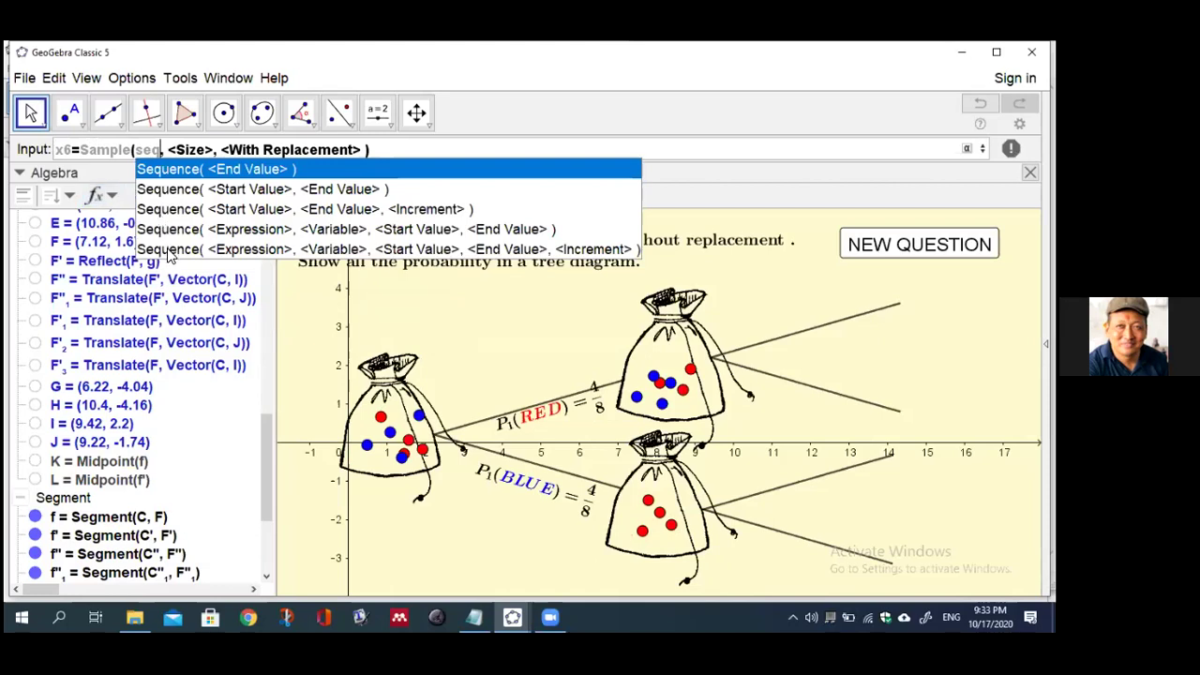
{"action": "left_click", "coordinate": [169, 250]}
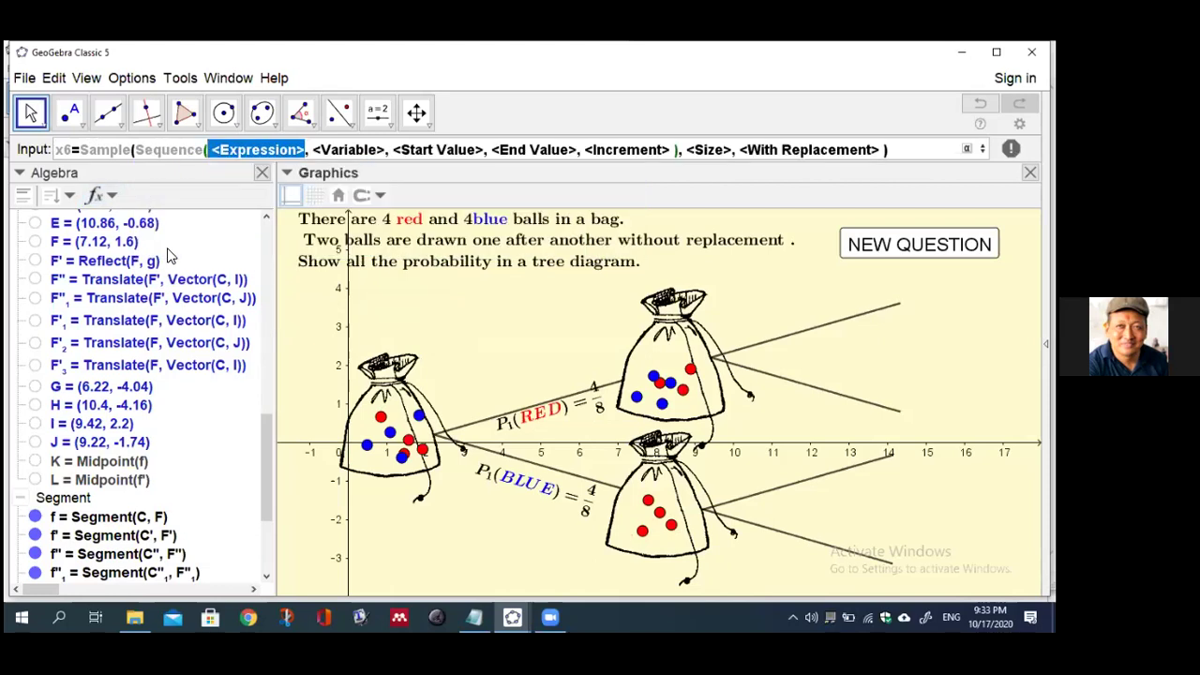
{"action": "type", "text": "i+1"}
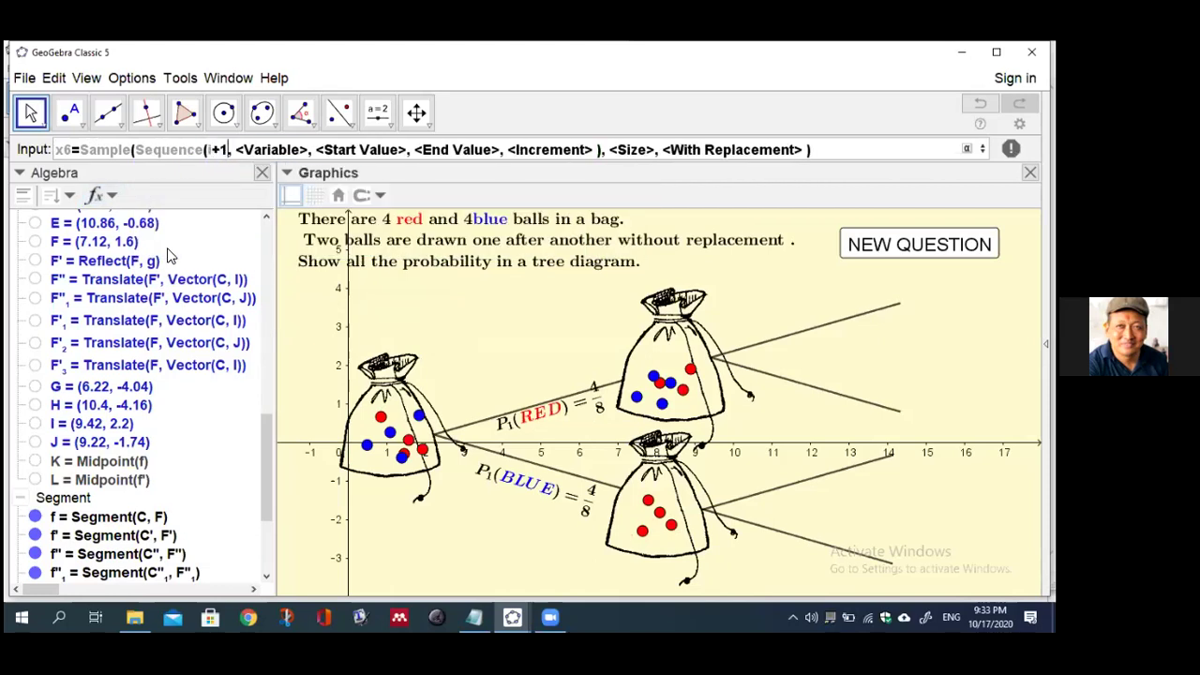
{"action": "key", "text": "Tab"}
{"action": "type", "text": "i"}
{"action": "key", "text": "Tab"}
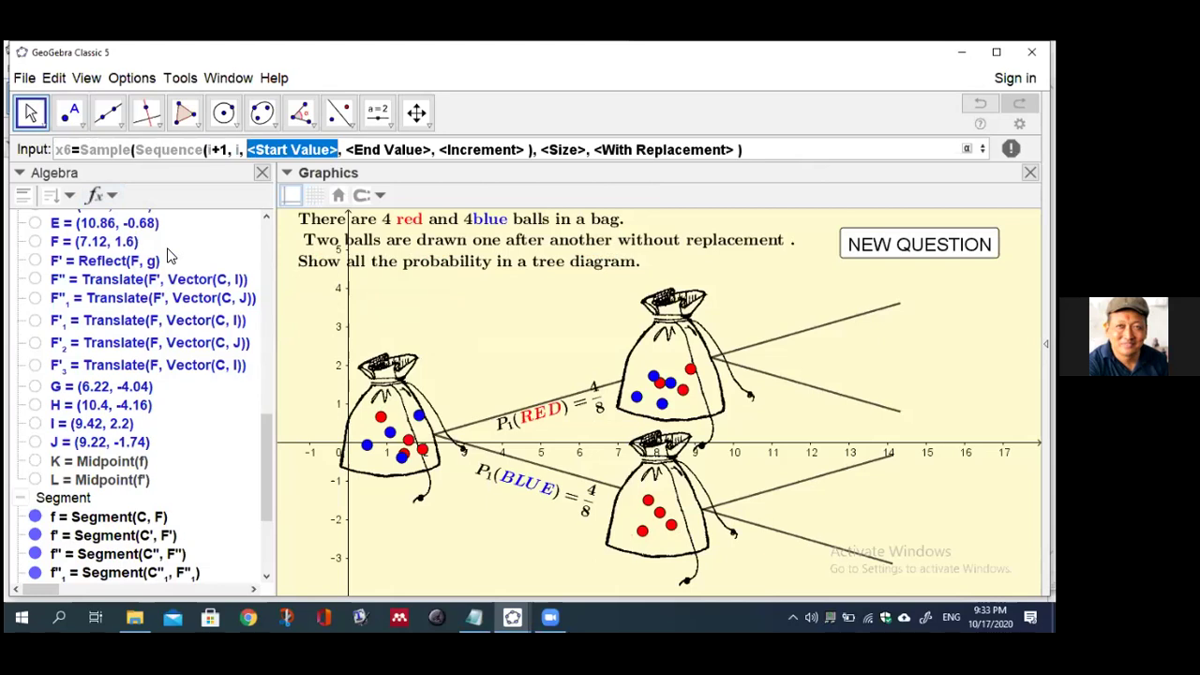
- Set the start value of the x6 sequence to -3.2 and its end value to -2.2
{"action": "type", "text": "-3"}
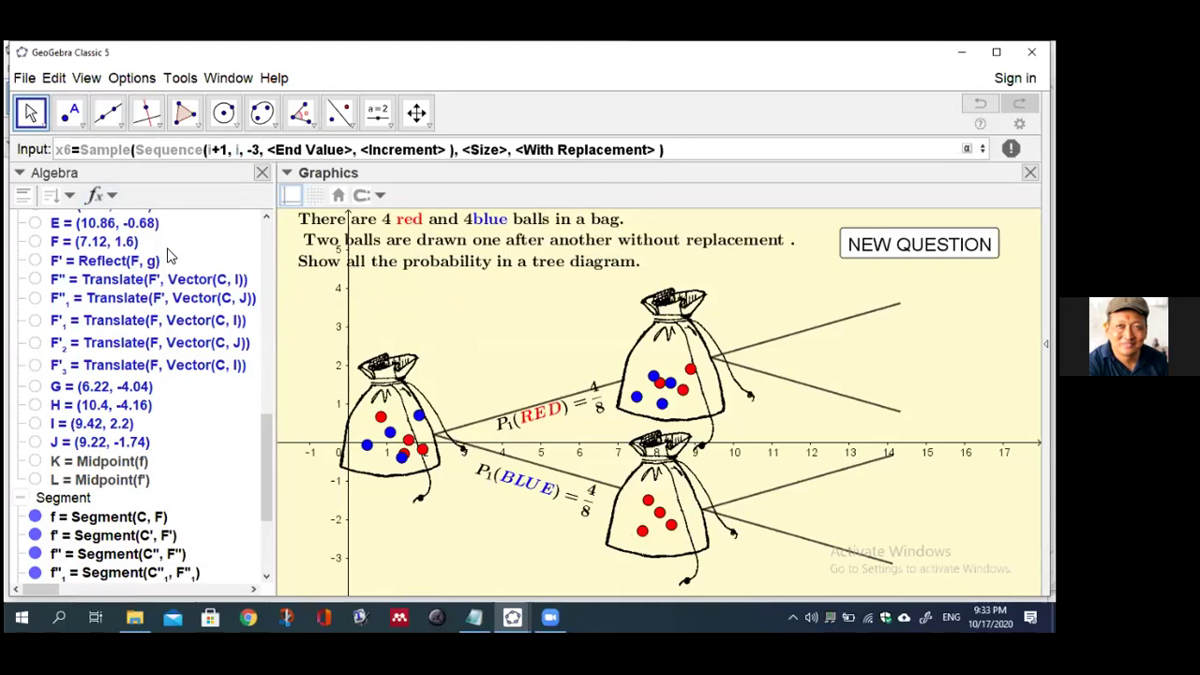
{"action": "type", "text": ".2"}
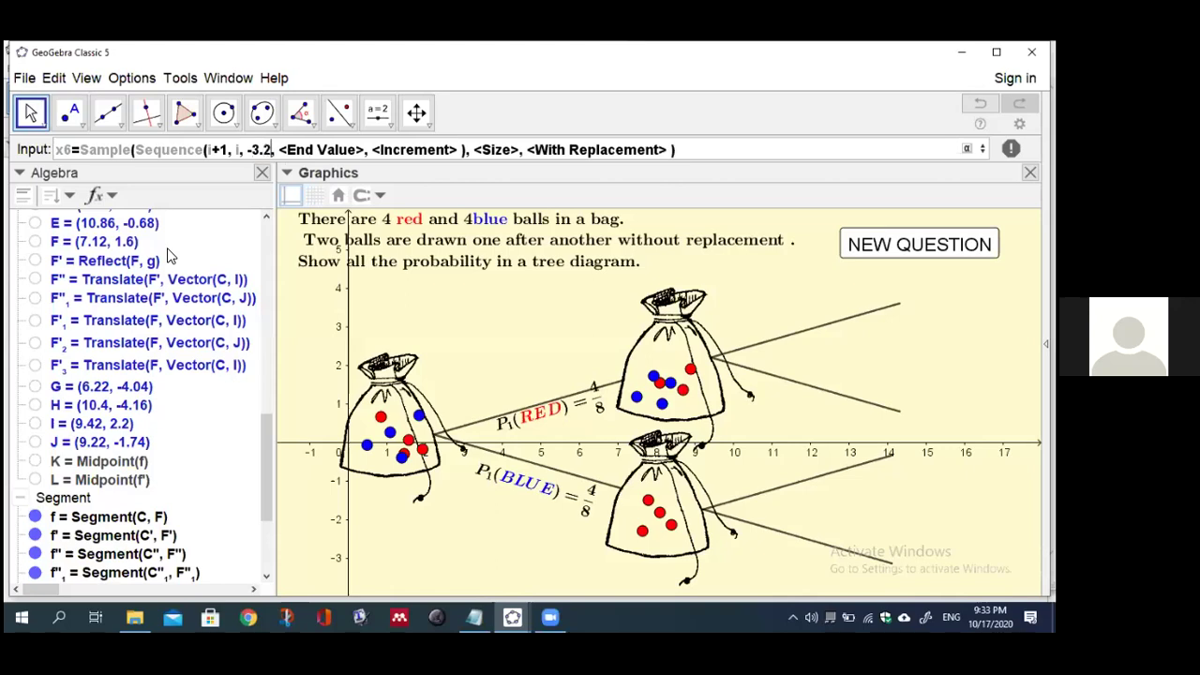
{"action": "key", "text": "Tab"}
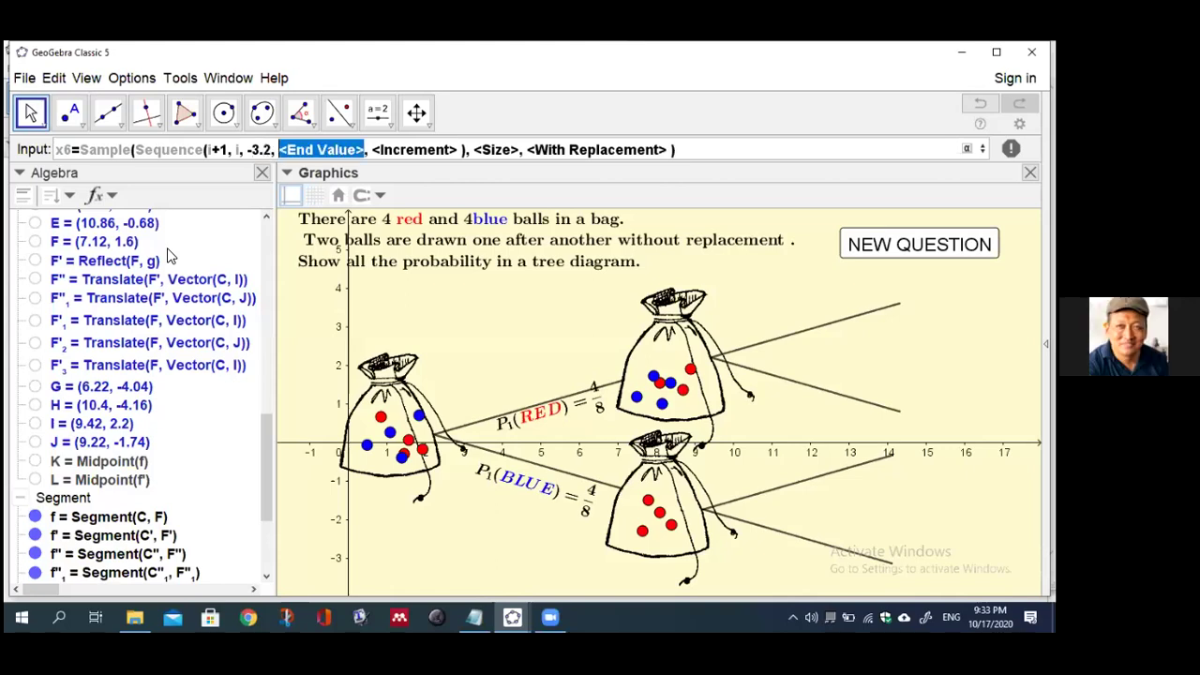
{"action": "type", "text": "-"}
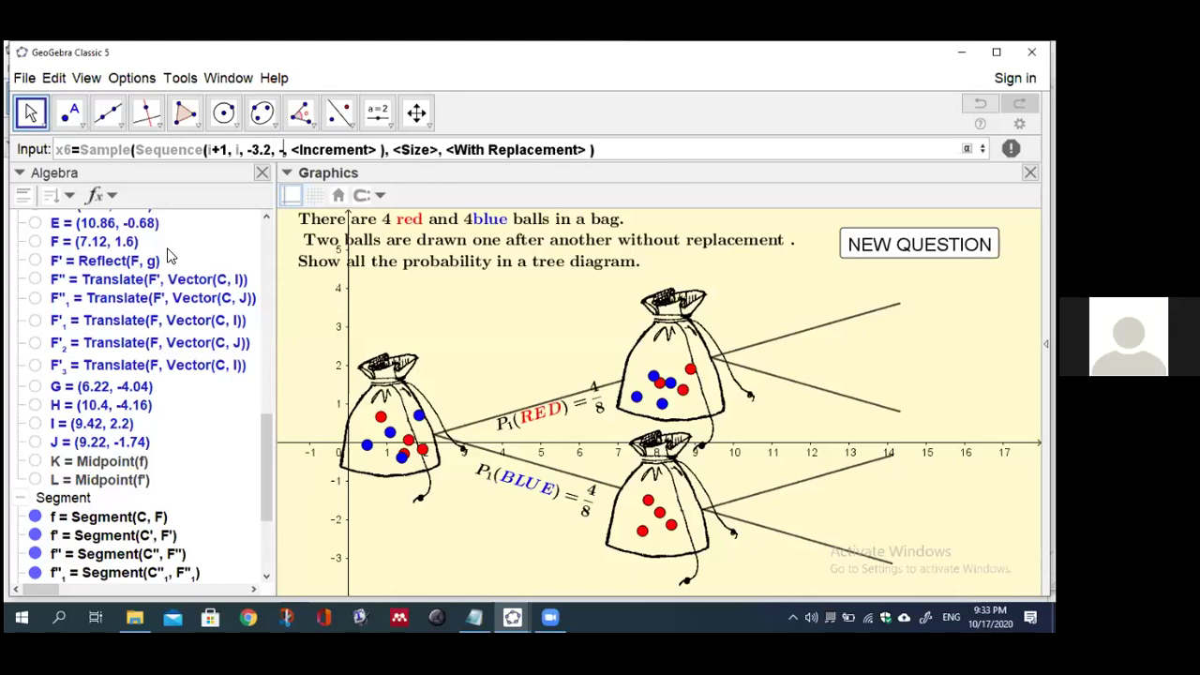
{"action": "type", "text": "2"}
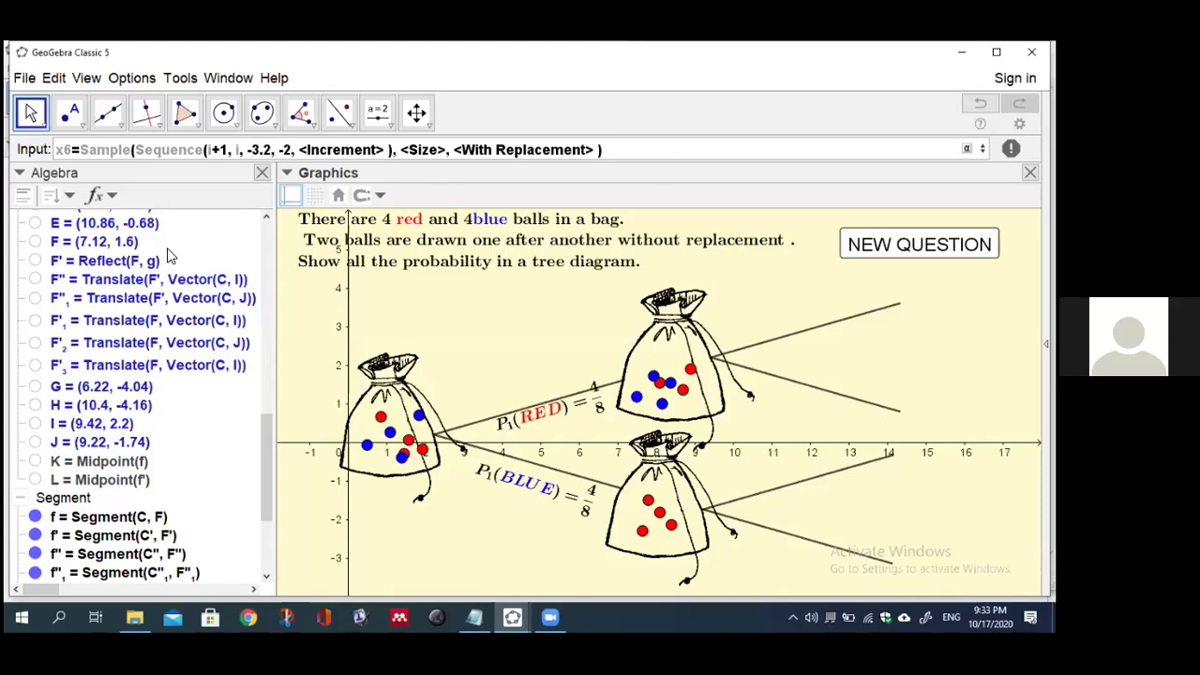
{"action": "type", "text": "."}
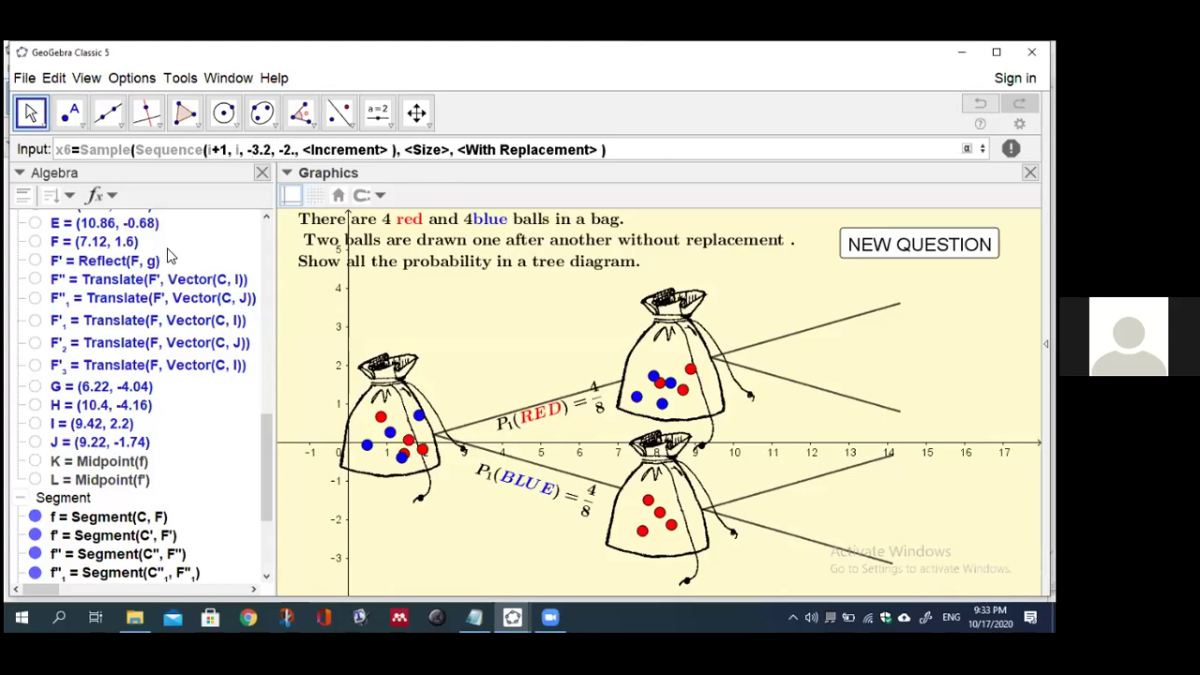
{"action": "type", "text": "2"}
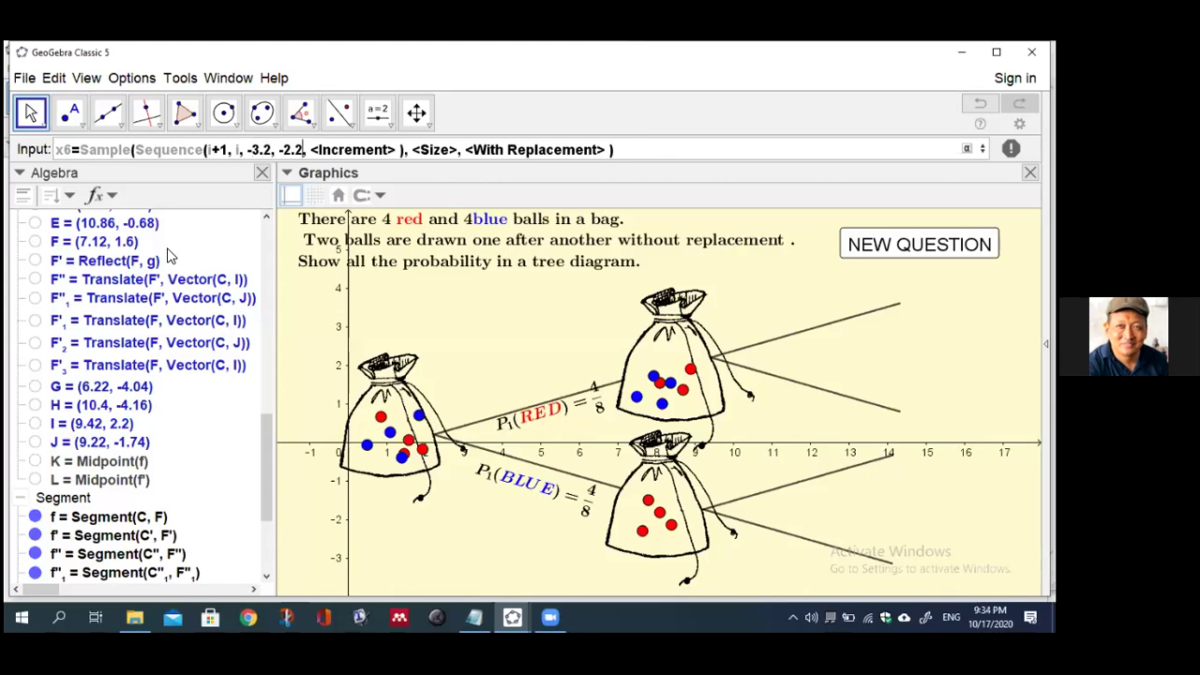
- Complete x6 with a sequence increment of 0.15, sample size blue-1 and replacement false, and create the list
{"action": "key", "text": "Tab"}
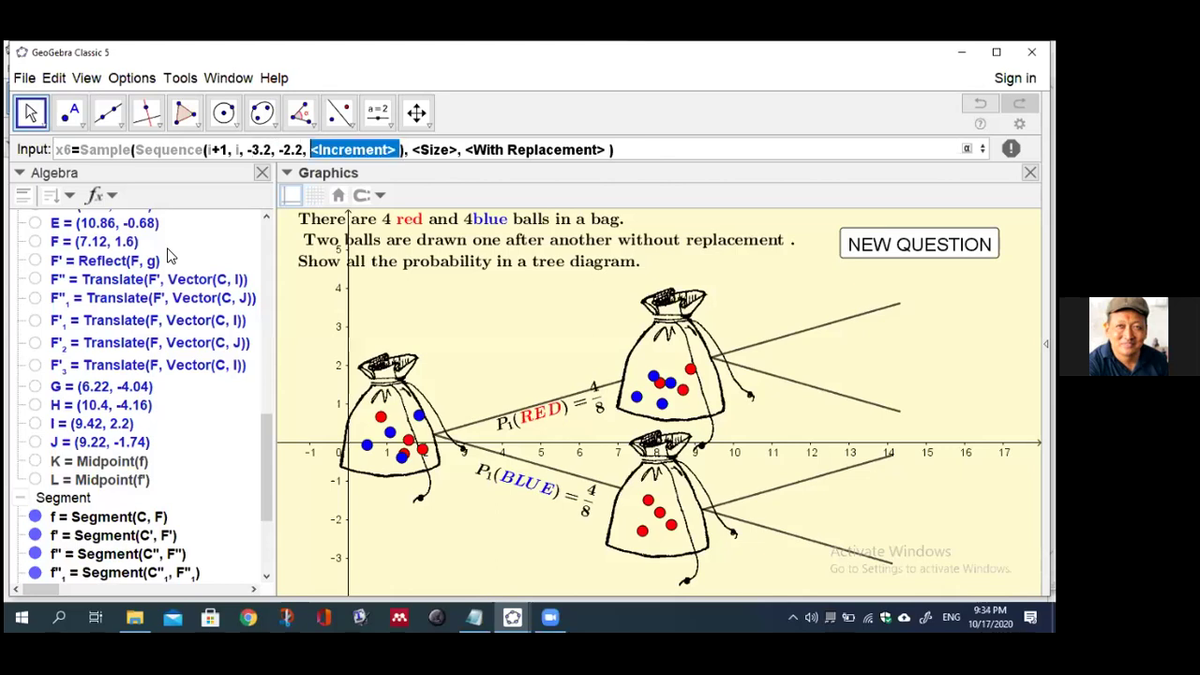
{"action": "type", "text": "0."}
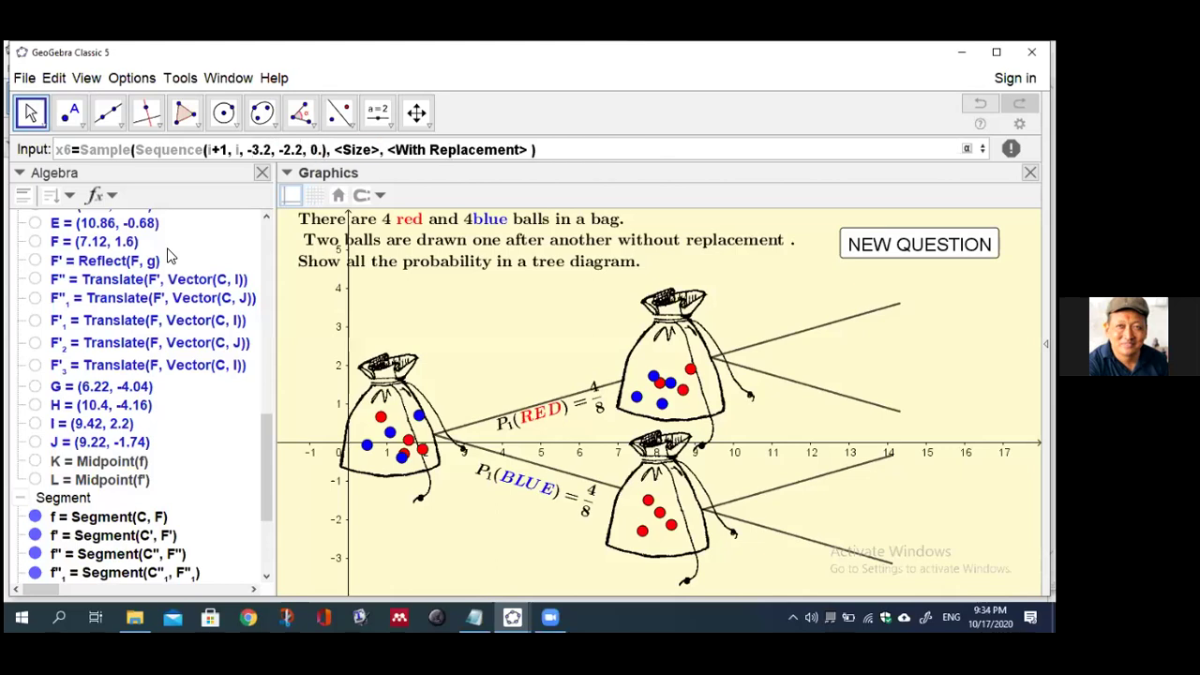
{"action": "type", "text": "15"}
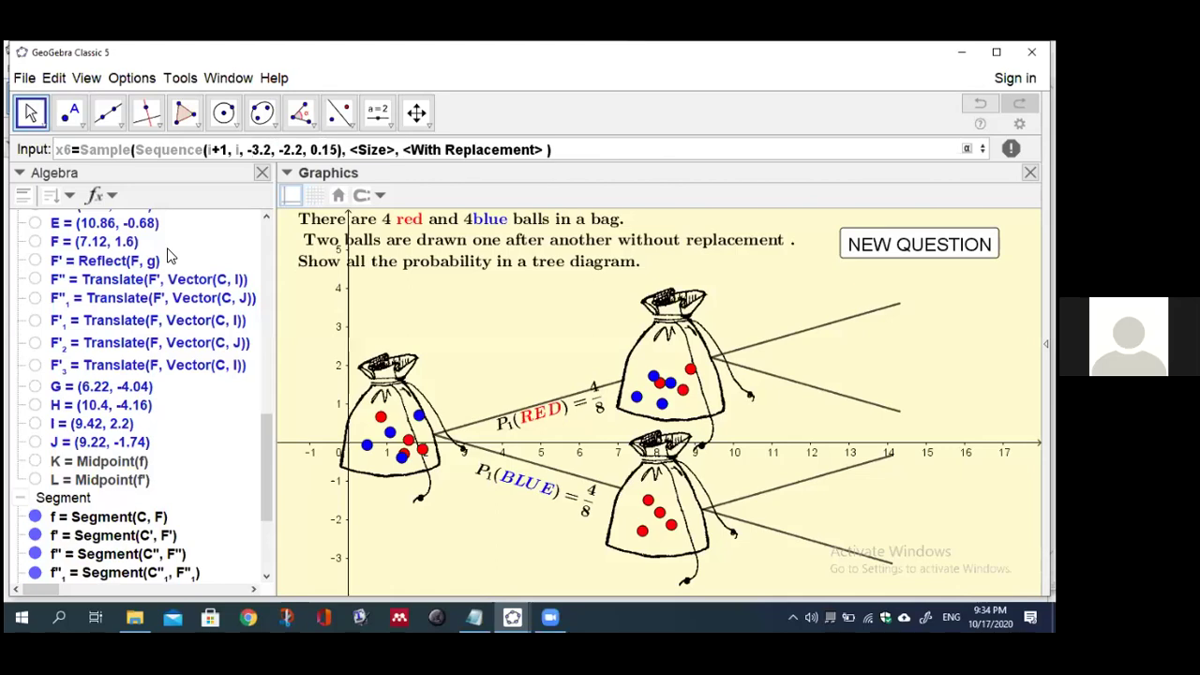
{"action": "key", "text": "Tab"}
{"action": "type", "text": "blue-1"}
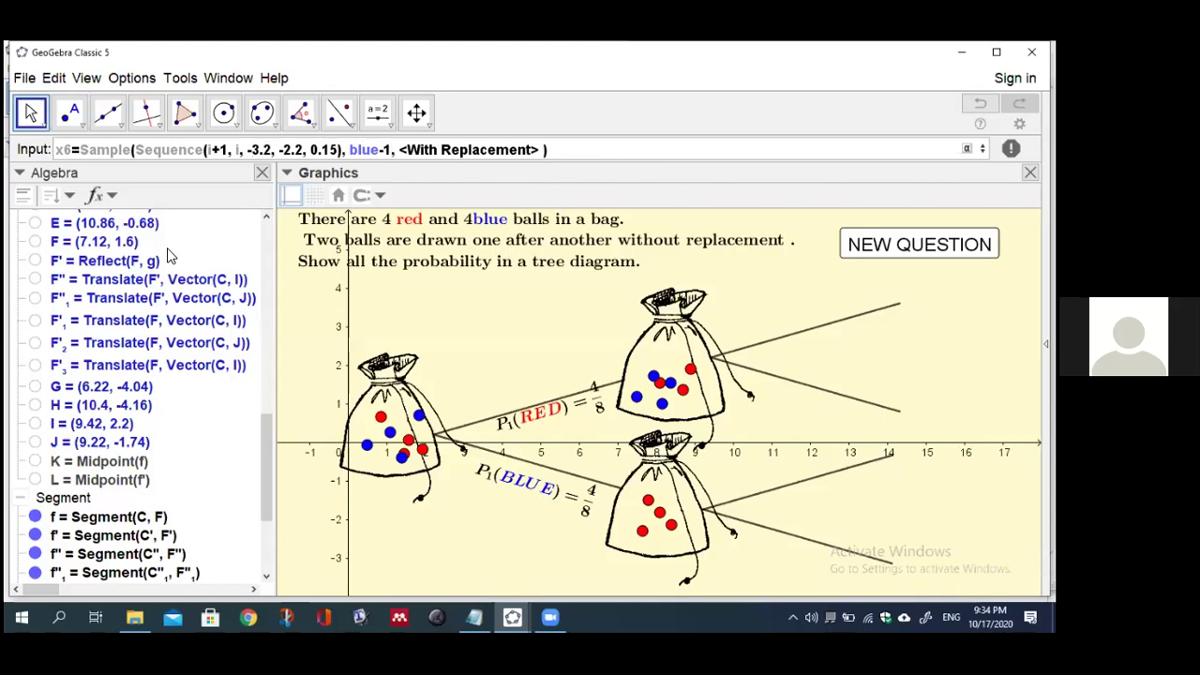
{"action": "key", "text": "Tab"}
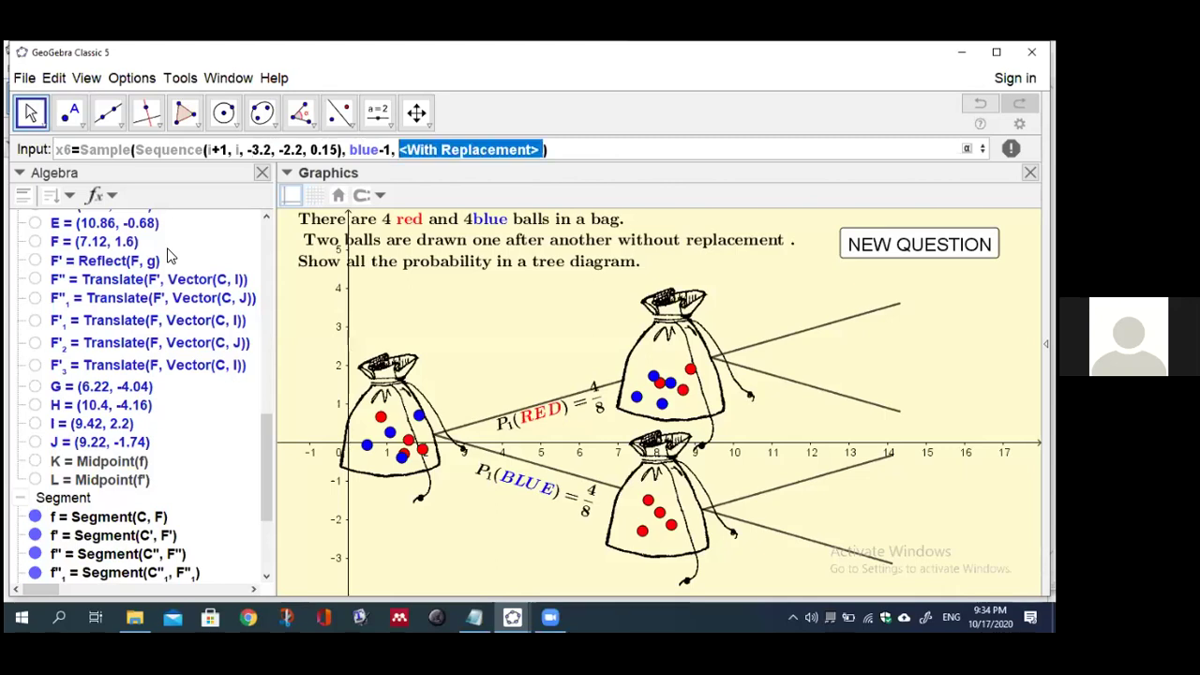
{"action": "type", "text": "false"}
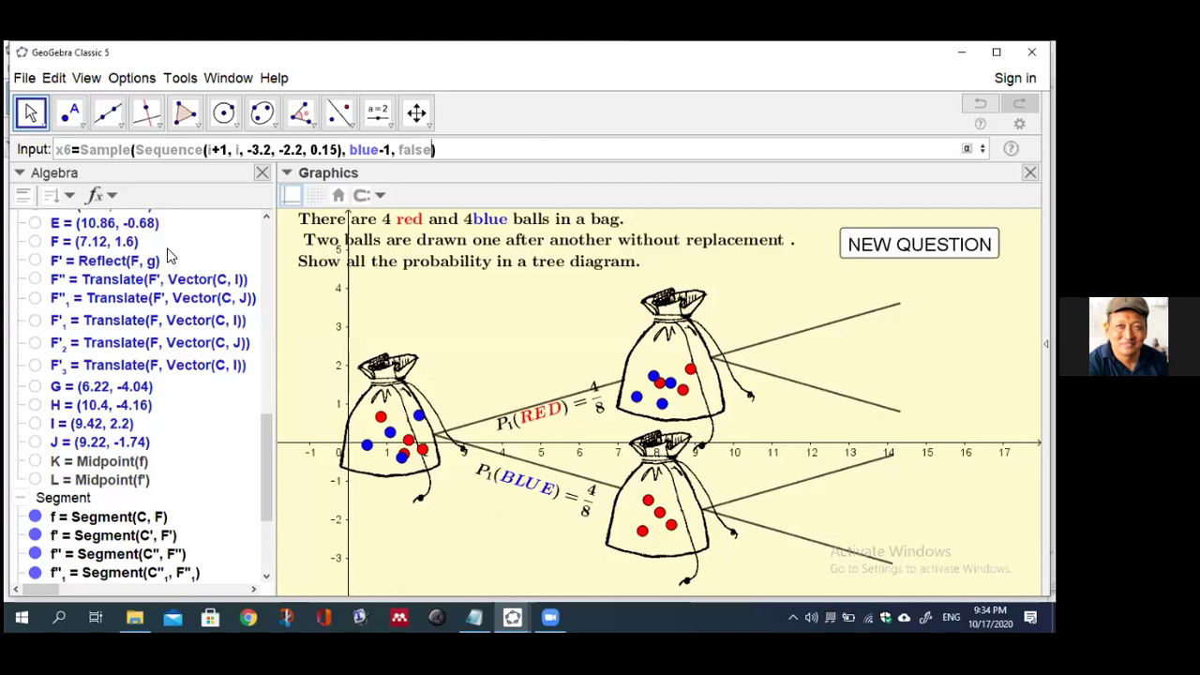
{"action": "key", "text": "Return"}
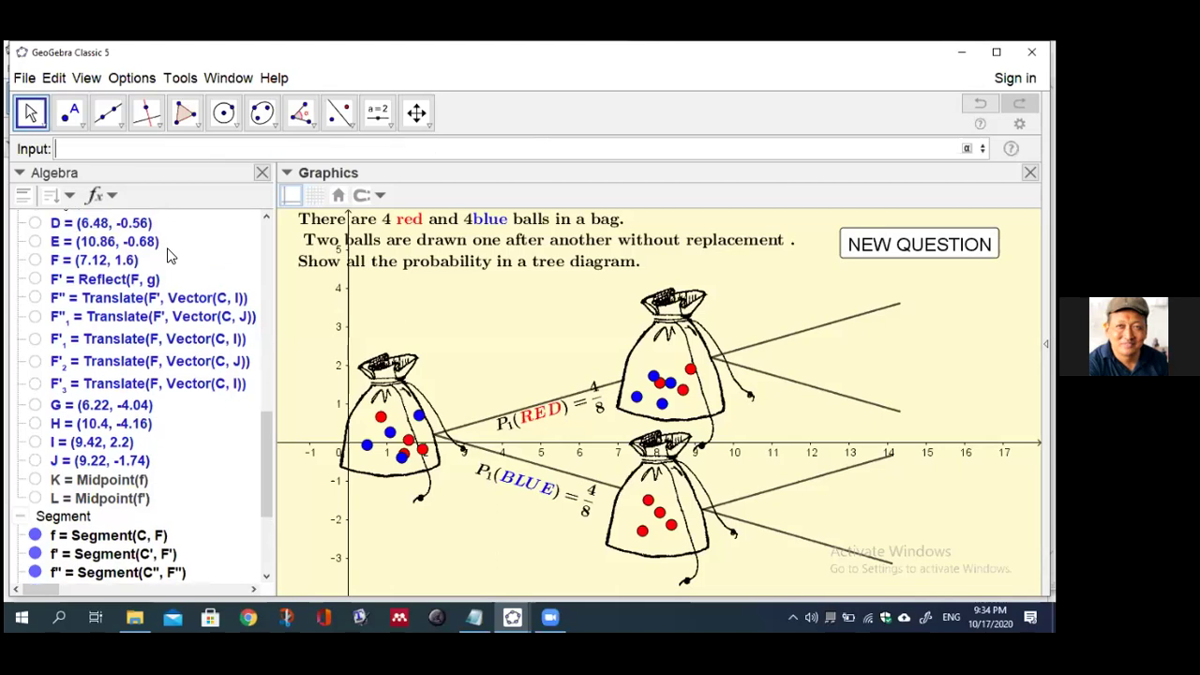
- Begin defining y6 as a three-argument Sample of a five-argument Sequence with expression i+1 and variable i
{"action": "type", "text": "y6=sam"}
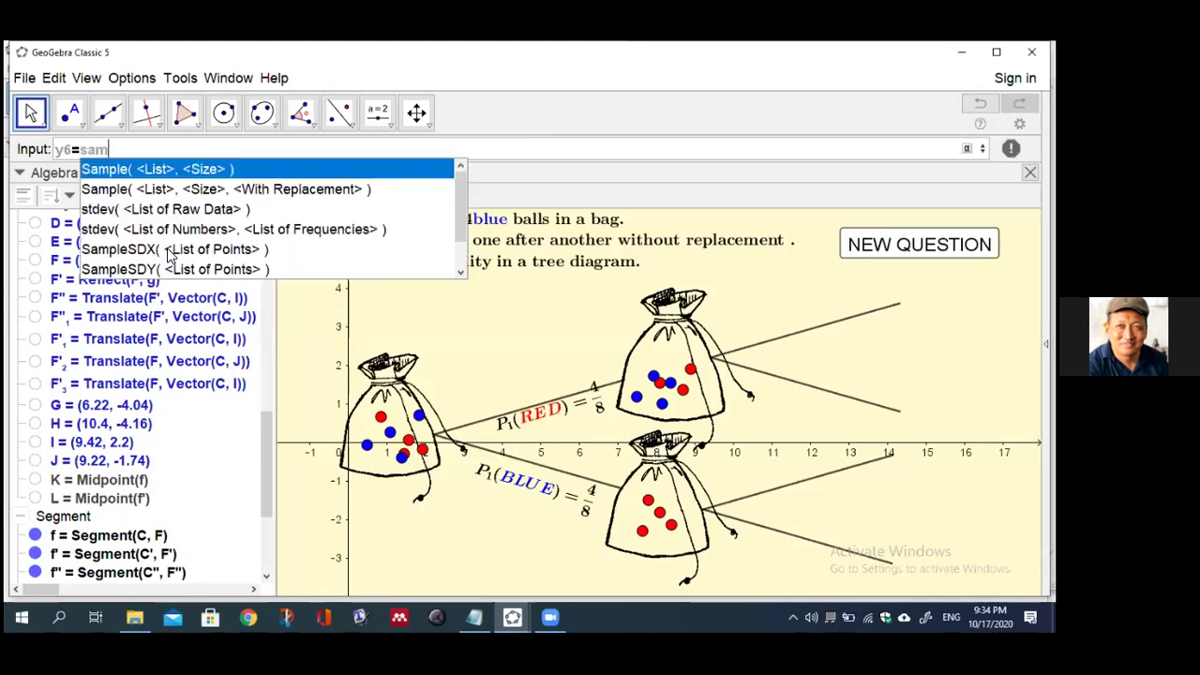
{"action": "left_click", "coordinate": [197, 191]}
{"action": "type", "text": "seq, <Size>, <With Replacement> )"}
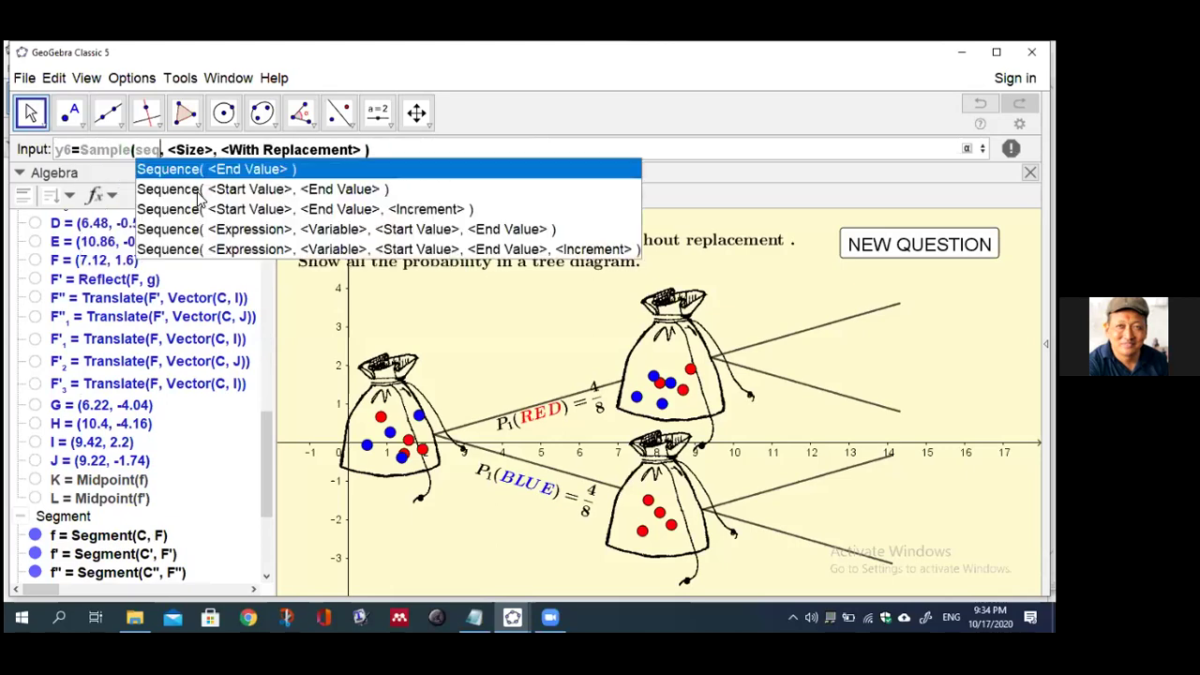
{"action": "left_click", "coordinate": [205, 250]}
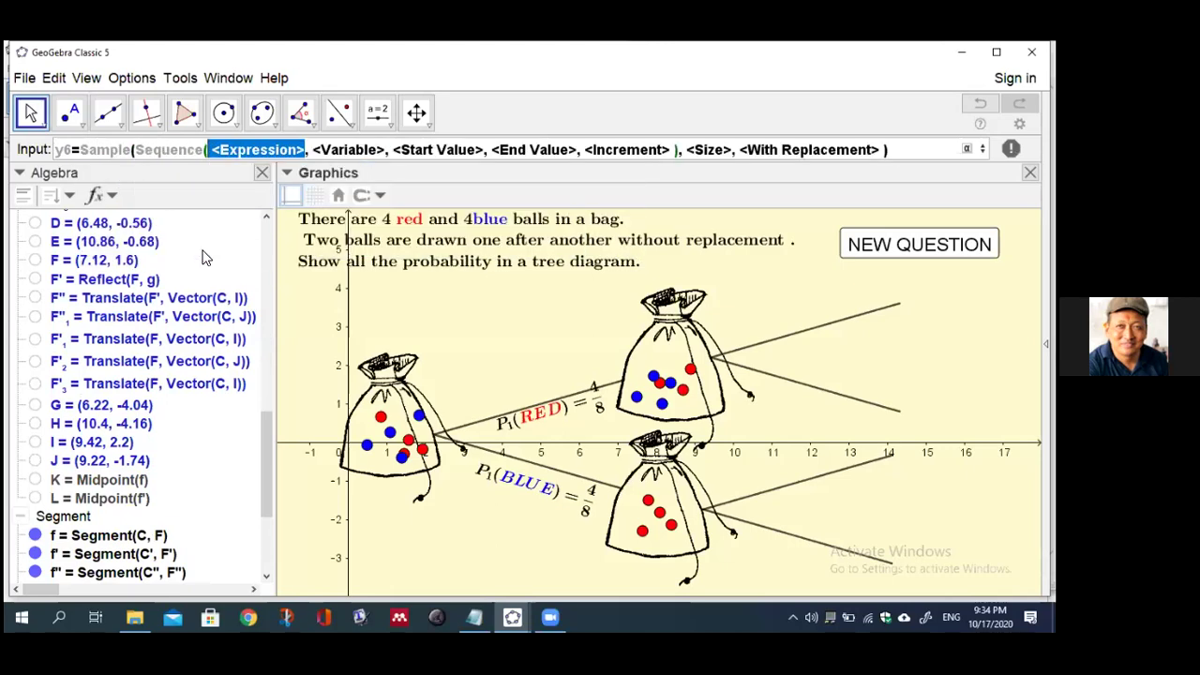
{"action": "type", "text": "i"}
{"action": "type", "text": "+1"}
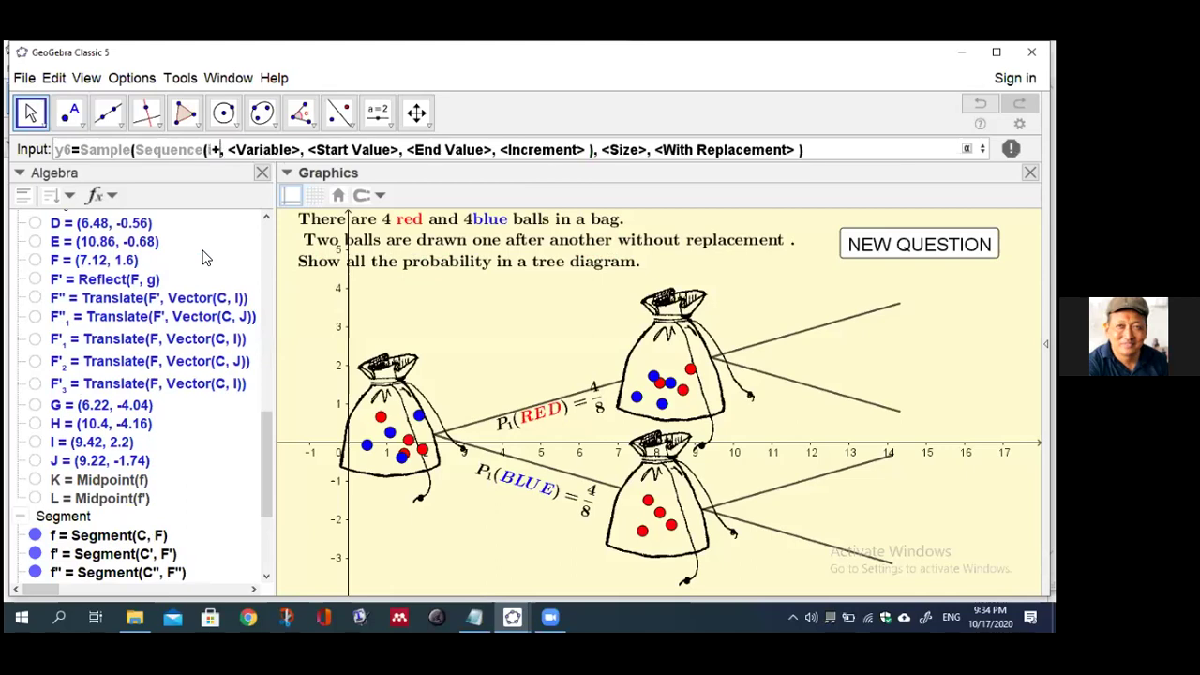
{"action": "key", "text": "Tab"}
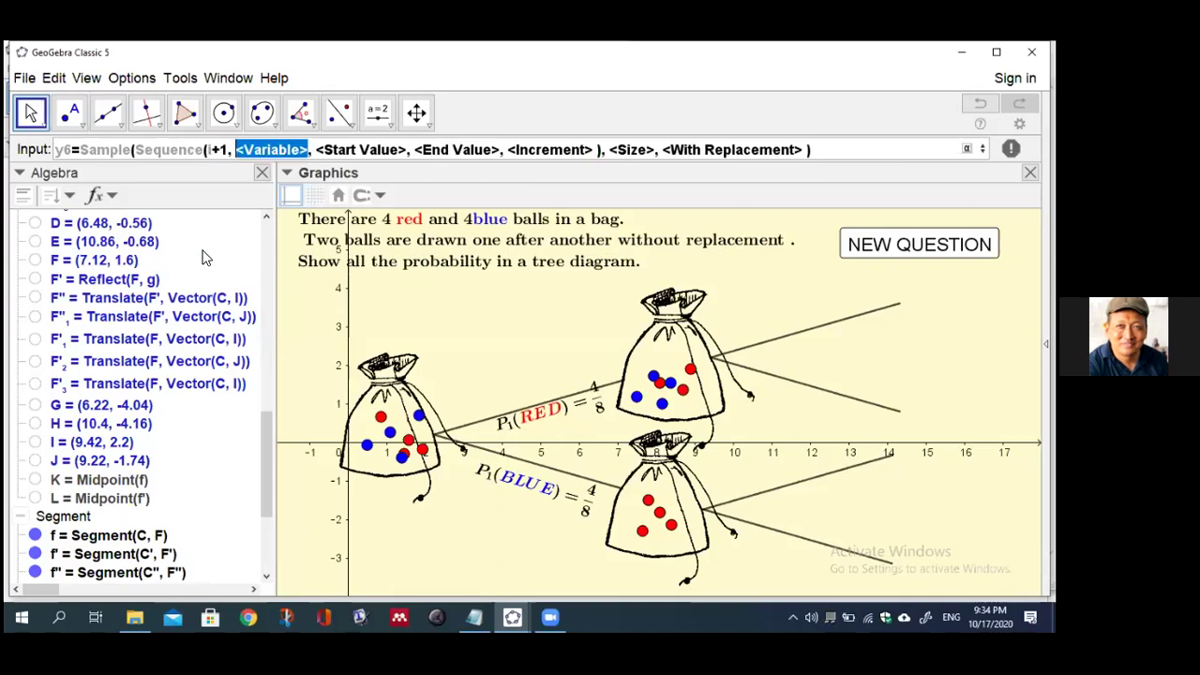
{"action": "type", "text": "i"}
{"action": "key", "text": "Tab"}
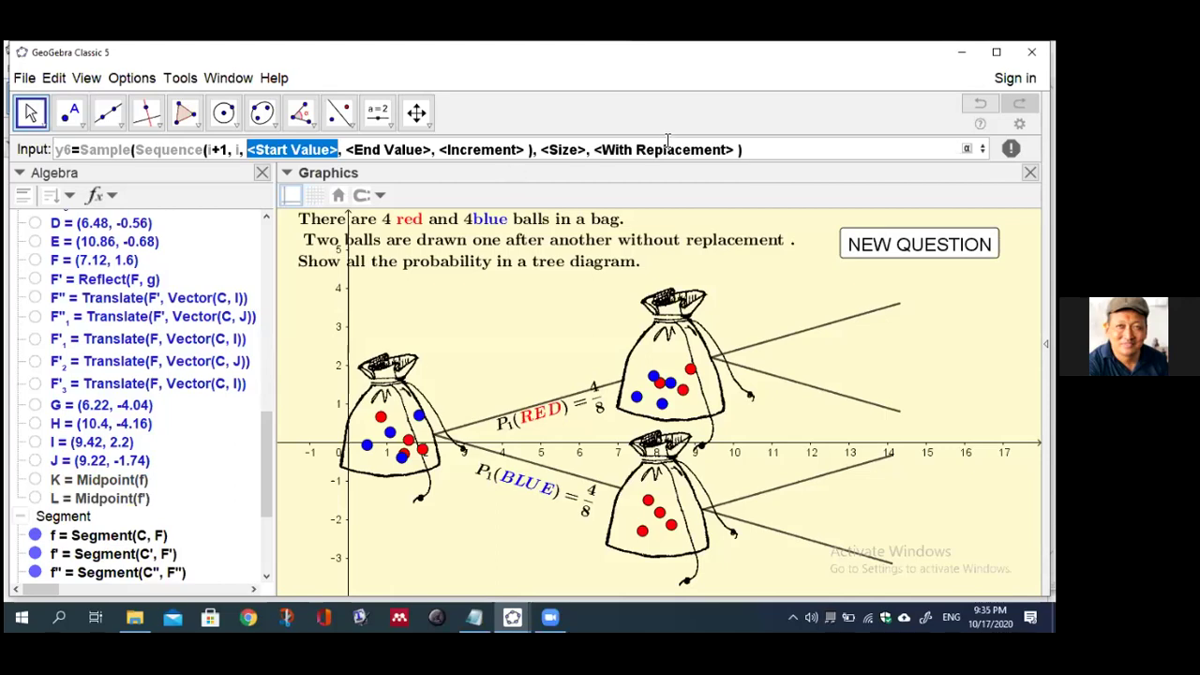
- Set the start value of the y6 sequence to -3.2 and its end value to -2.2
{"action": "mouse_move", "coordinate": [748, 150]}
{"action": "left_mouse_down"}
{"action": "mouse_move", "coordinate": [643, 152]}
{"action": "mouse_move", "coordinate": [759, 152]}
{"action": "left_mouse_up"}
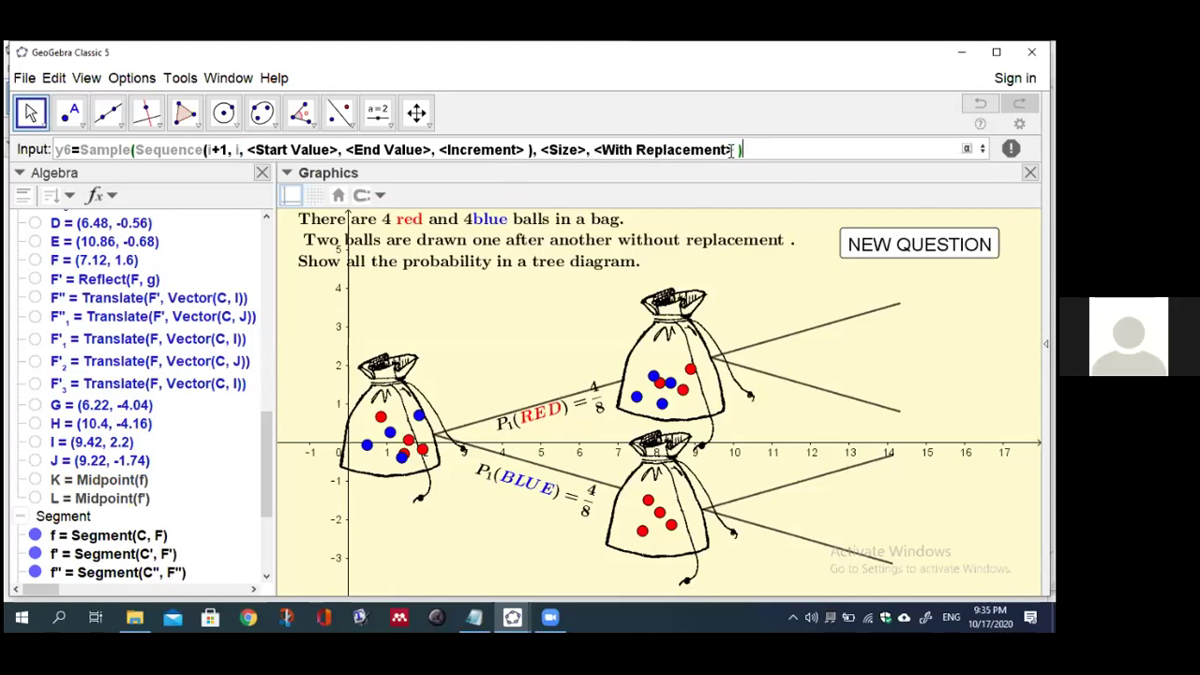
{"action": "left_click", "coordinate": [240, 152]}
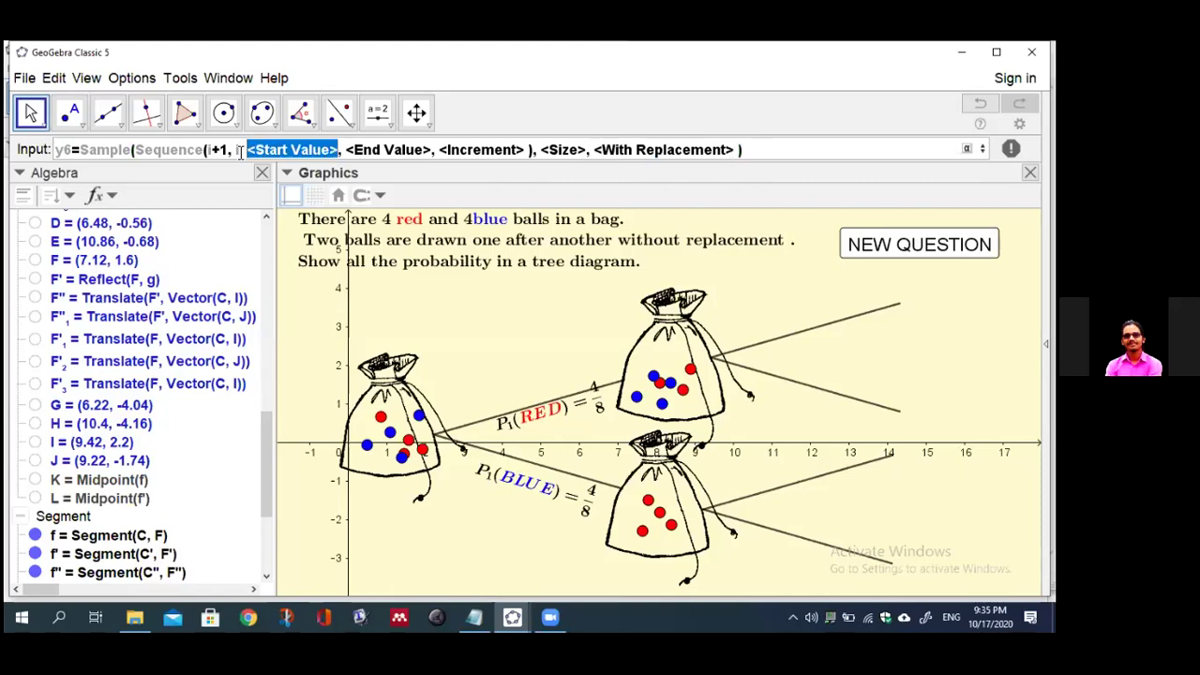
{"action": "type", "text": "-3"}
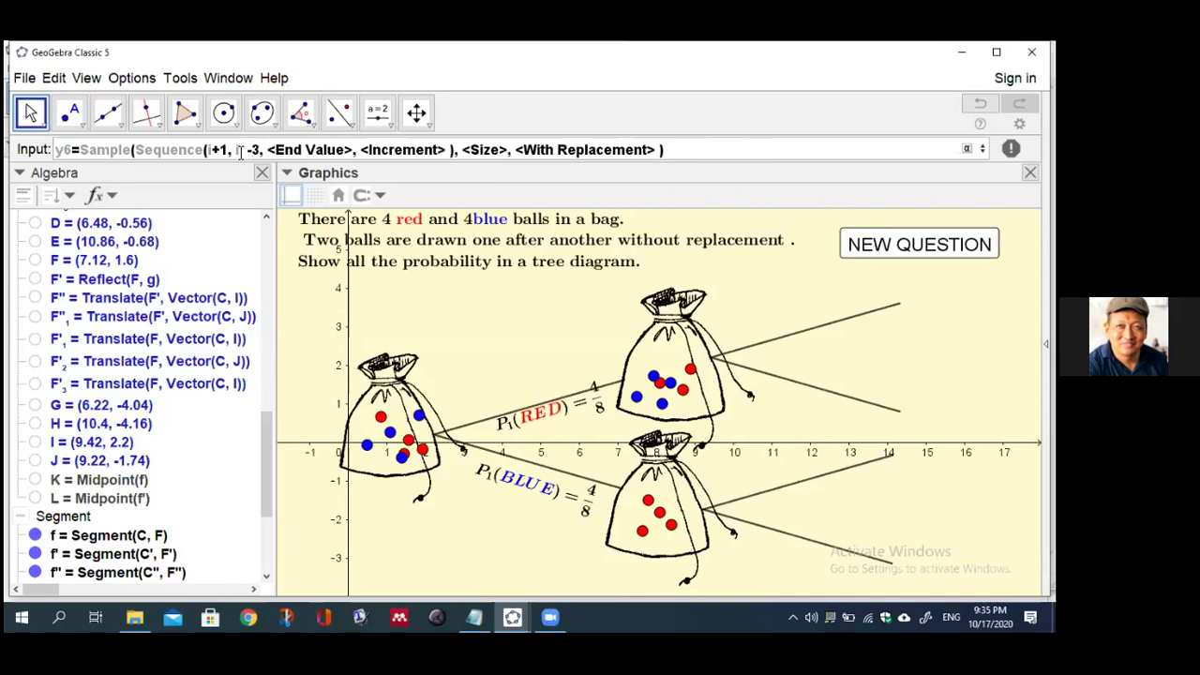
{"action": "type", "text": ".2"}
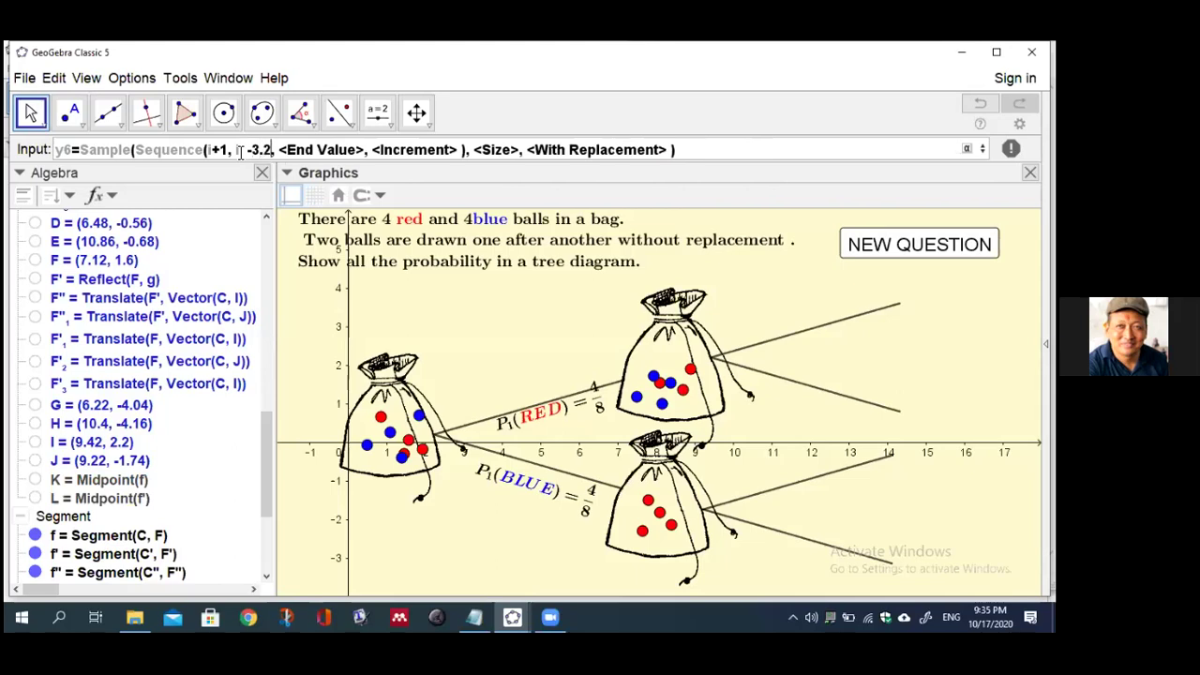
{"action": "key", "text": "Tab"}
{"action": "key", "text": "BackSpace"}
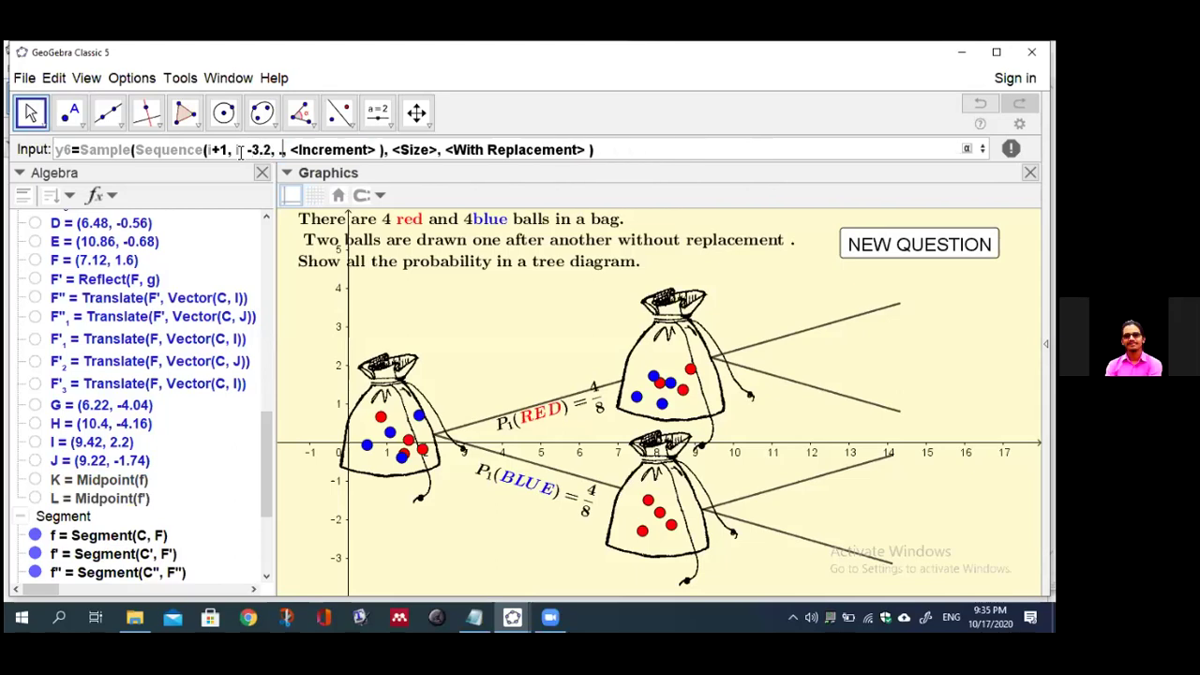
{"action": "key", "text": "BackSpace"}
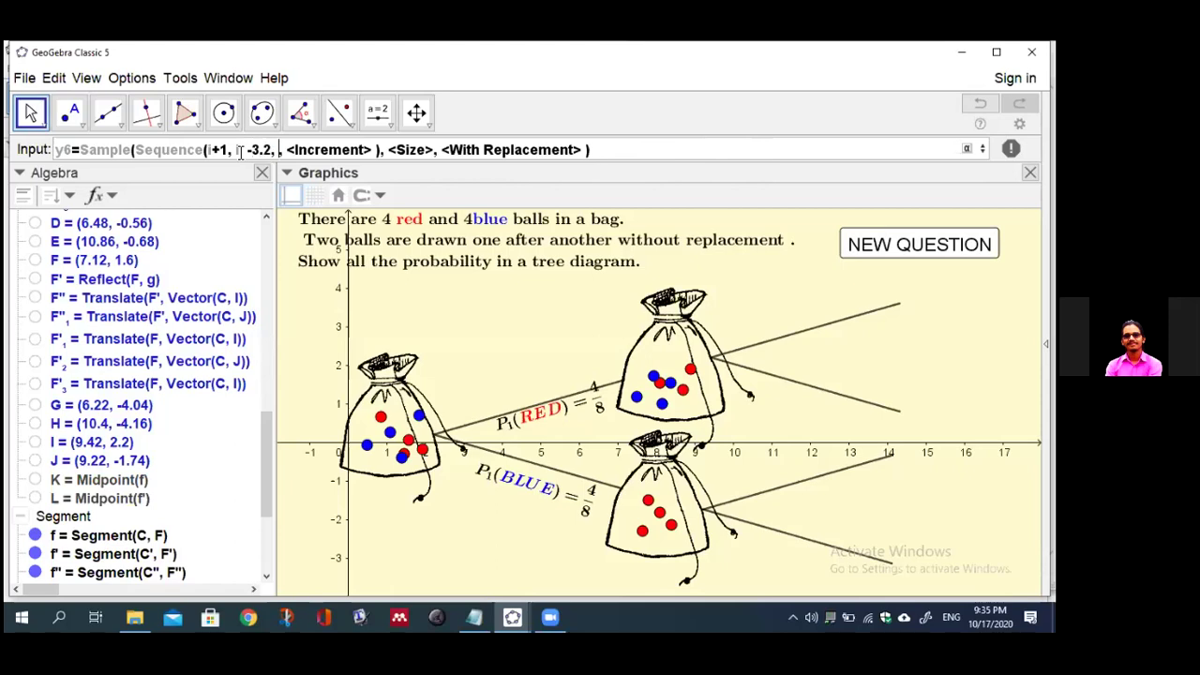
{"action": "key", "text": "BackSpace"}
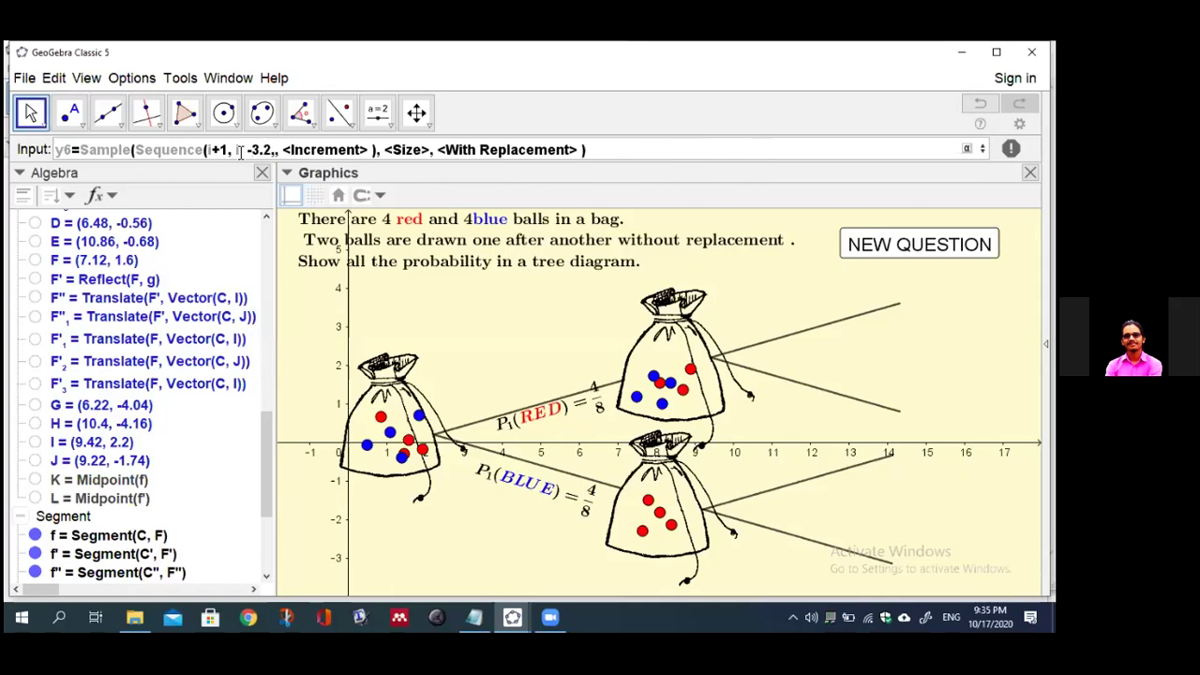
{"action": "type", "text": "-2.5"}
{"action": "key", "text": "BackSpace"}
{"action": "type", "text": "2"}
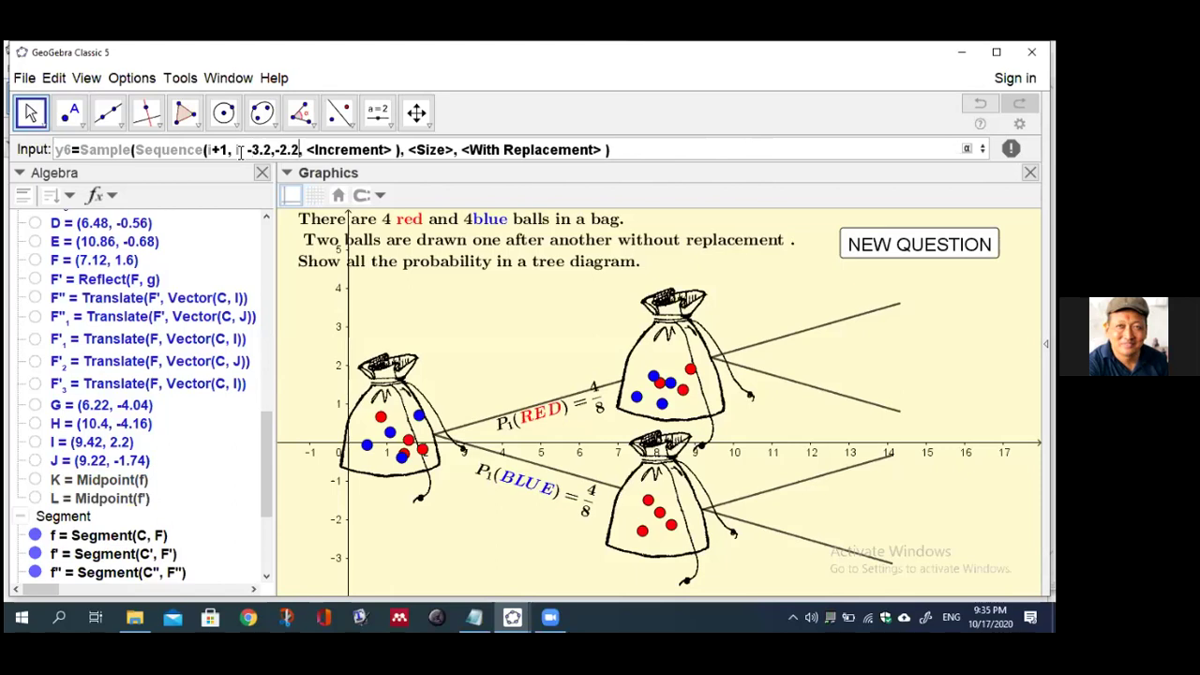
- Complete y6 with a sequence increment of 0.15, sample size blue-1 and replacement false, and create the list
{"action": "key", "text": "Tab"}
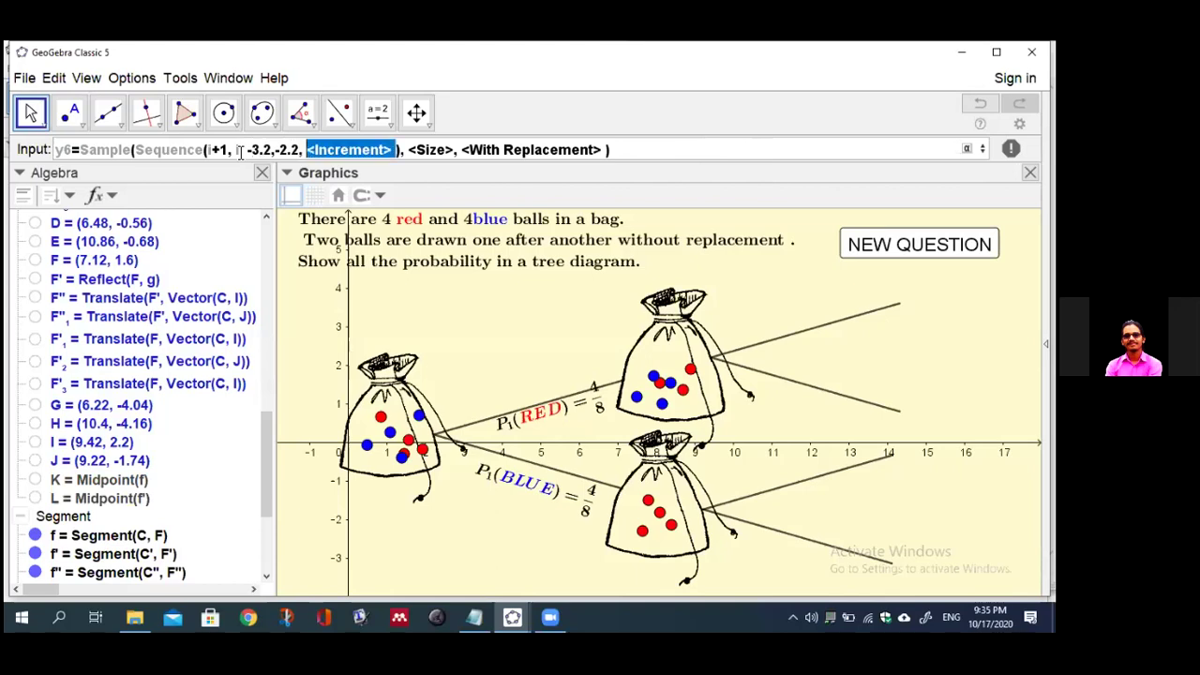
{"action": "type", "text": "0"}
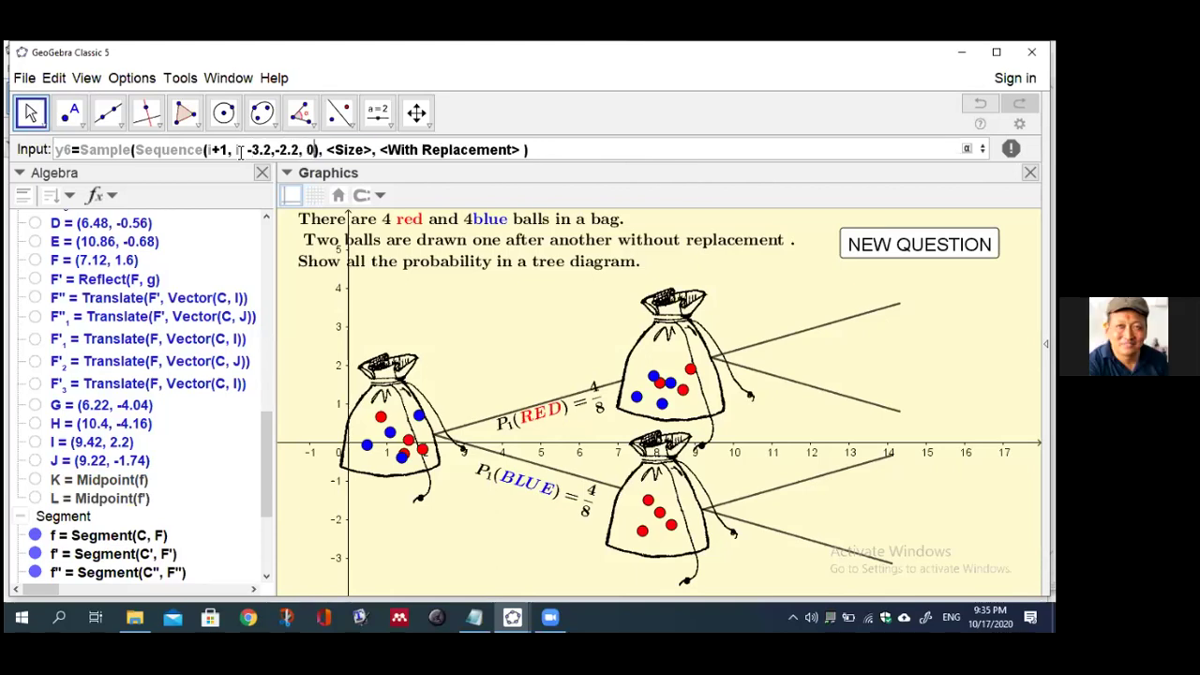
{"action": "type", "text": ".15"}
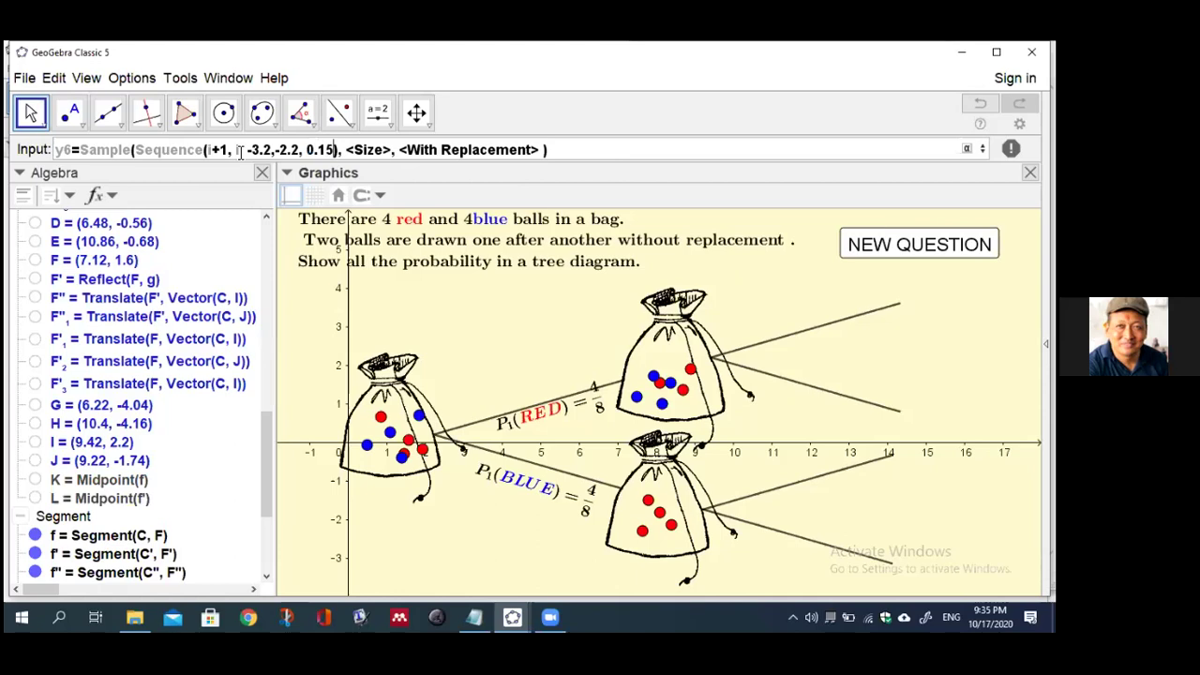
{"action": "key", "text": "Tab"}
{"action": "type", "text": "blue"}
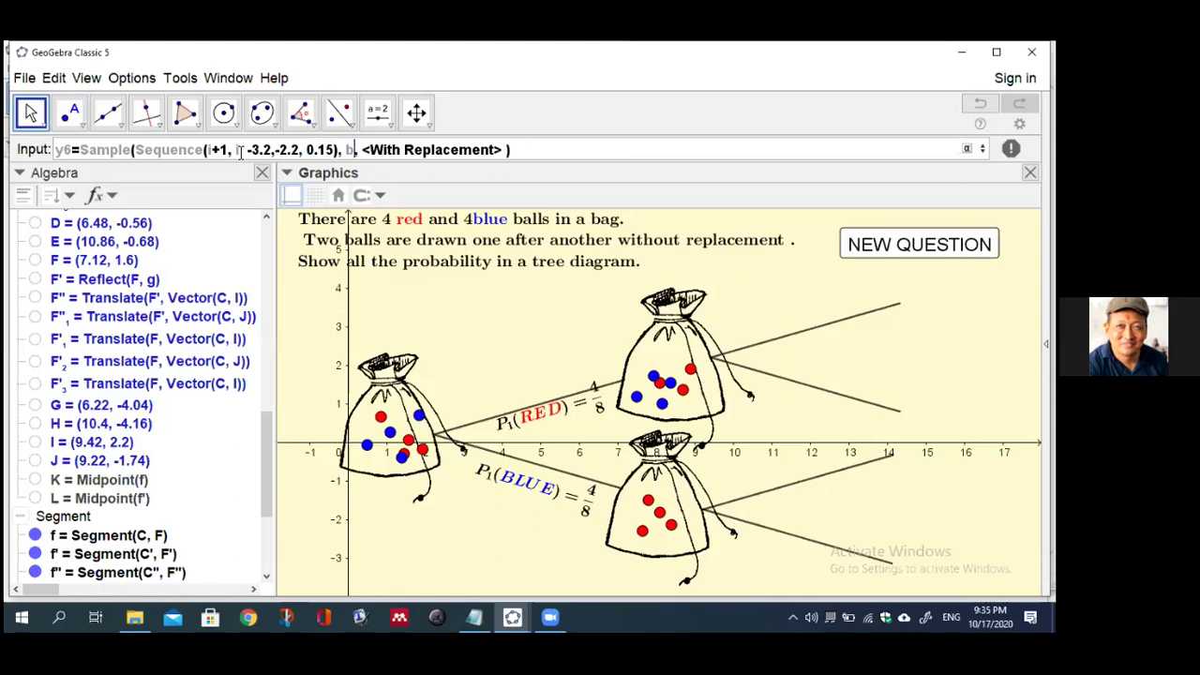
{"action": "type", "text": "-1"}
{"action": "key", "text": "Tab"}
{"action": "key", "text": "BackSpace"}
{"action": "type", "text": "fa"}
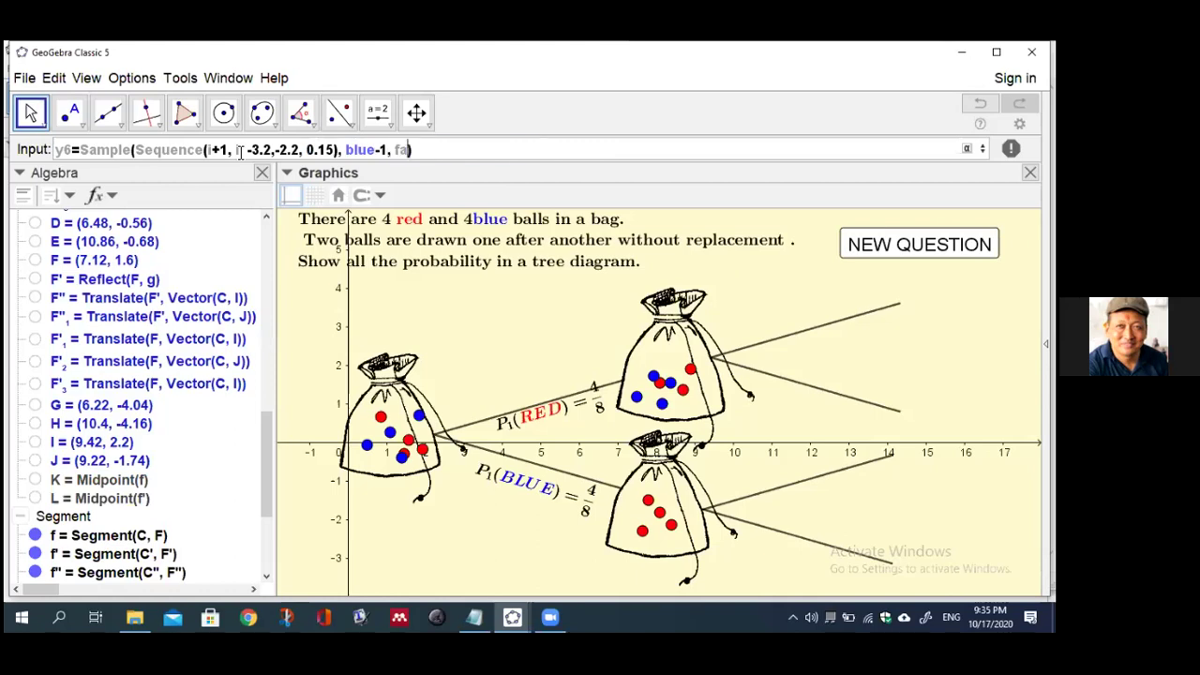
{"action": "type", "text": "lse"}
{"action": "key", "text": "Return"}
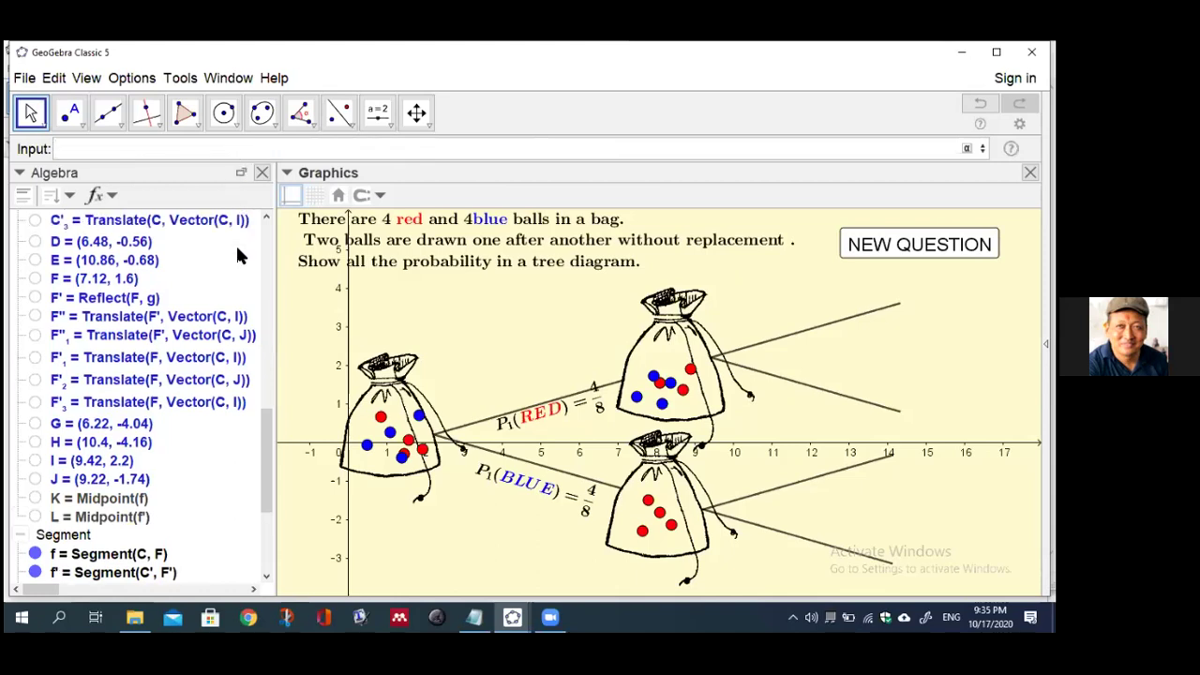
{"action": "scroll", "coordinate": [270, 418], "scroll_direction": "up", "scroll_amount": 1}
{"action": "left_click_drag", "start_coordinate": [270, 418], "coordinate": [275, 307]}
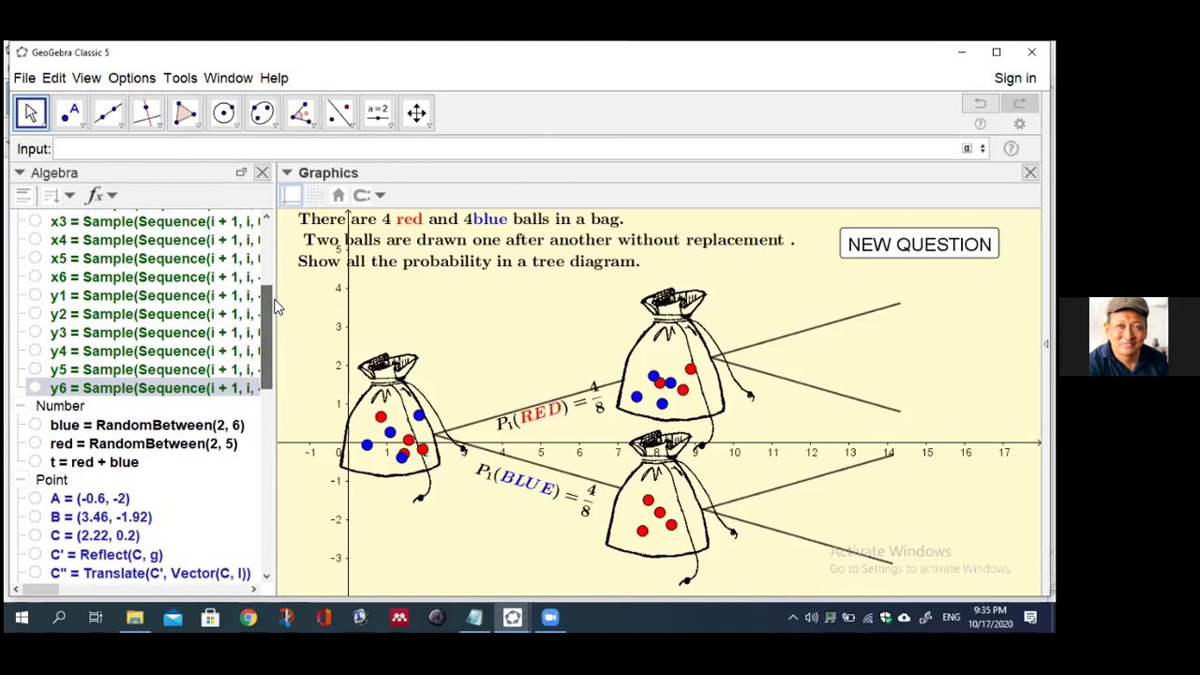
- Redefine list x6 so that its sequence starts at 6.5
{"action": "double_click", "coordinate": [249, 280]}
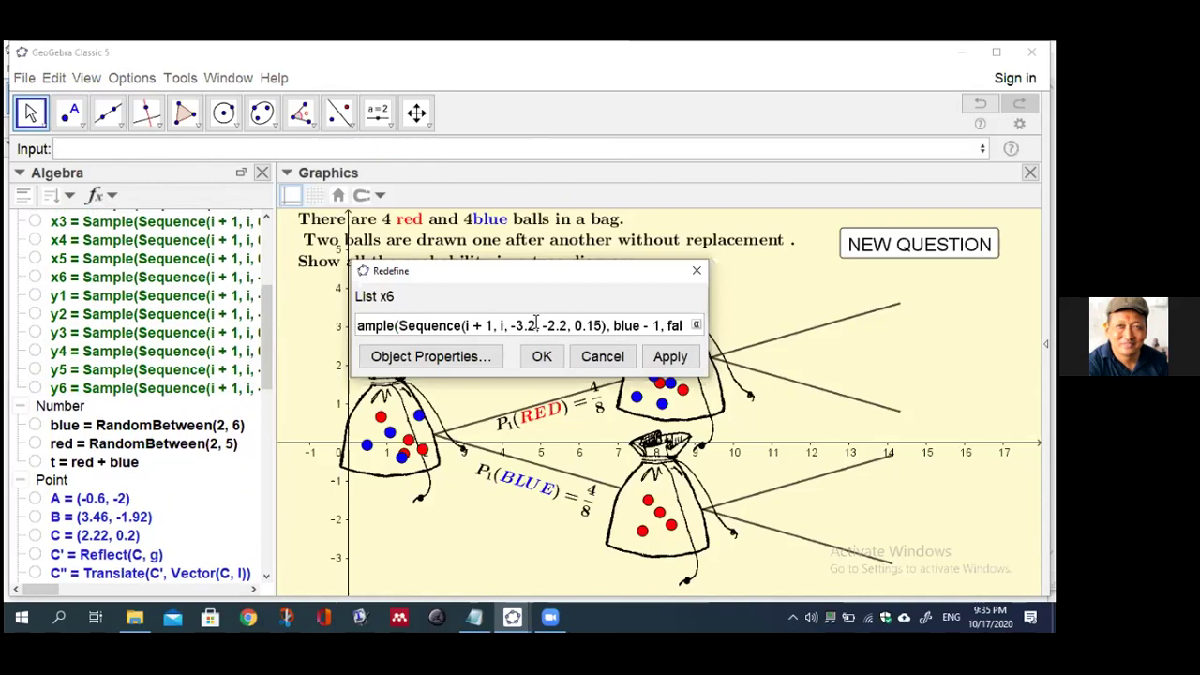
{"action": "key", "text": "BackSpace"}
{"action": "key", "text": "BackSpace"}
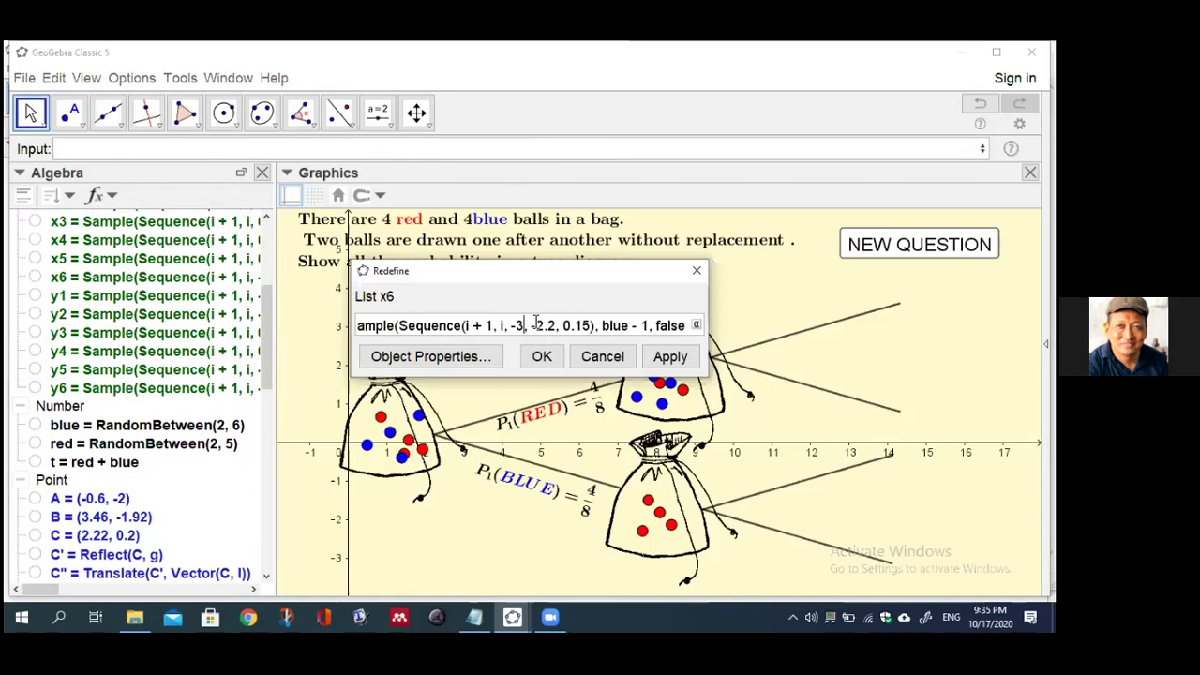
{"action": "key", "text": "BackSpace"}
{"action": "key", "text": "BackSpace"}
{"action": "type", "text": "6.5"}
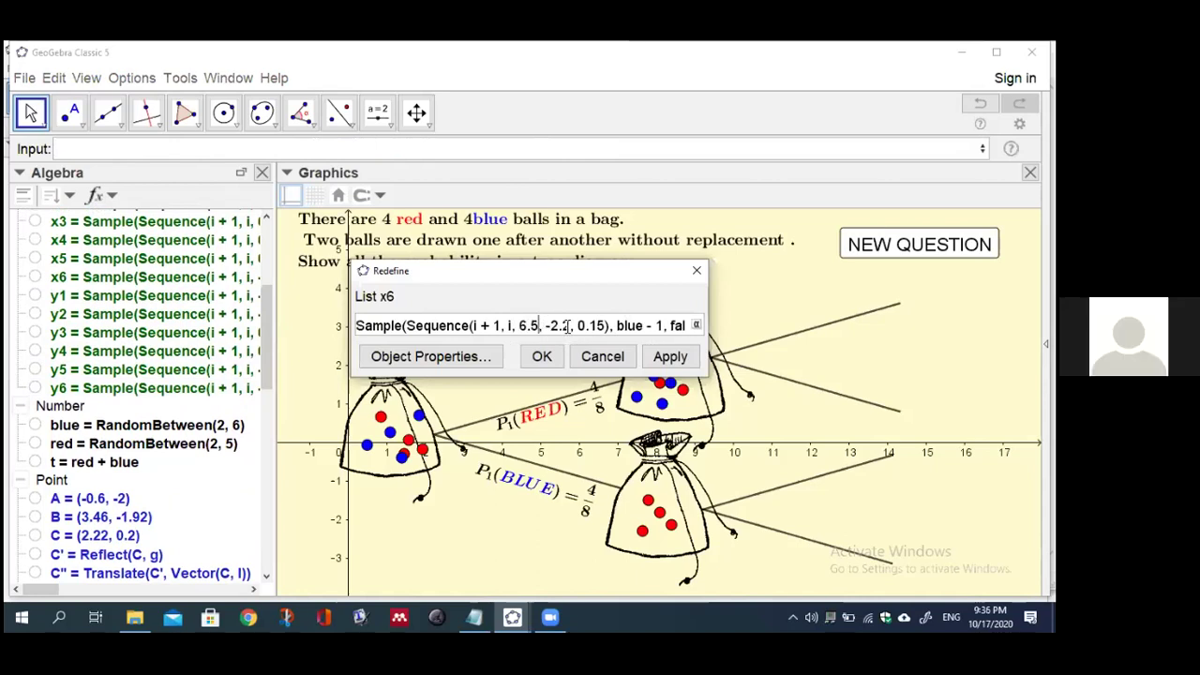
- Set the end value of the x6 sequence to 7.5 and apply the redefinition
{"action": "left_click", "coordinate": [569, 328]}
{"action": "key", "text": "BackSpace"}
{"action": "key", "text": "BackSpace"}
{"action": "key", "text": "BackSpace"}
{"action": "key", "text": "BackSpace"}
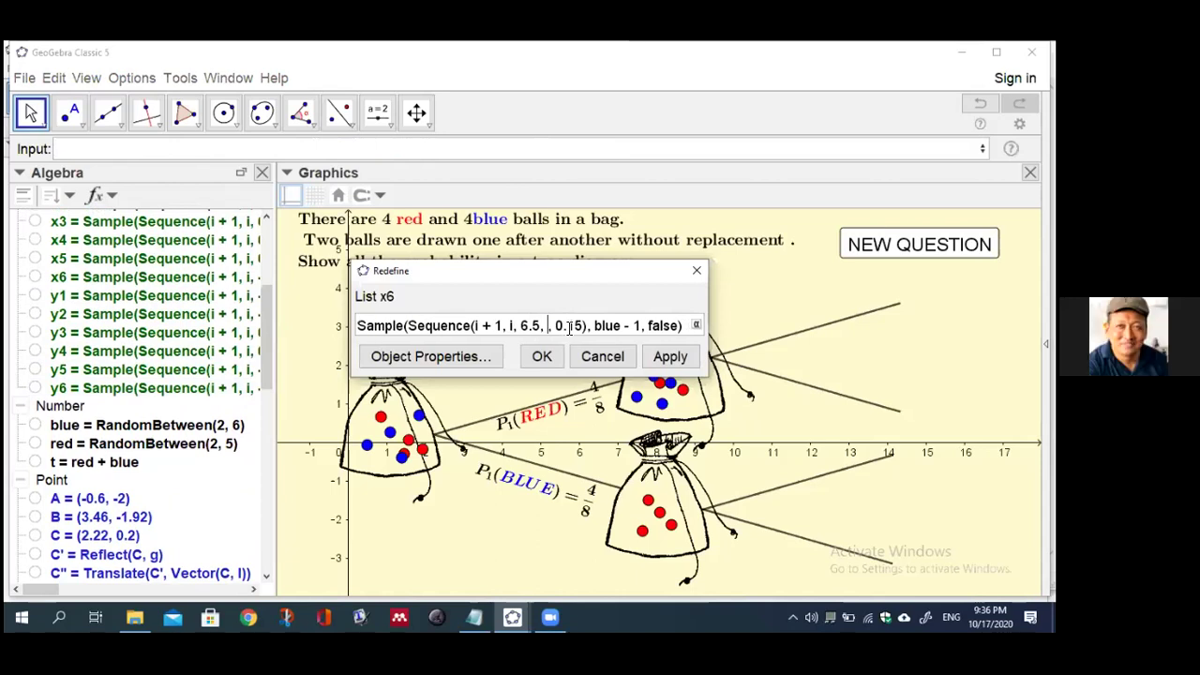
{"action": "type", "text": "7.5"}
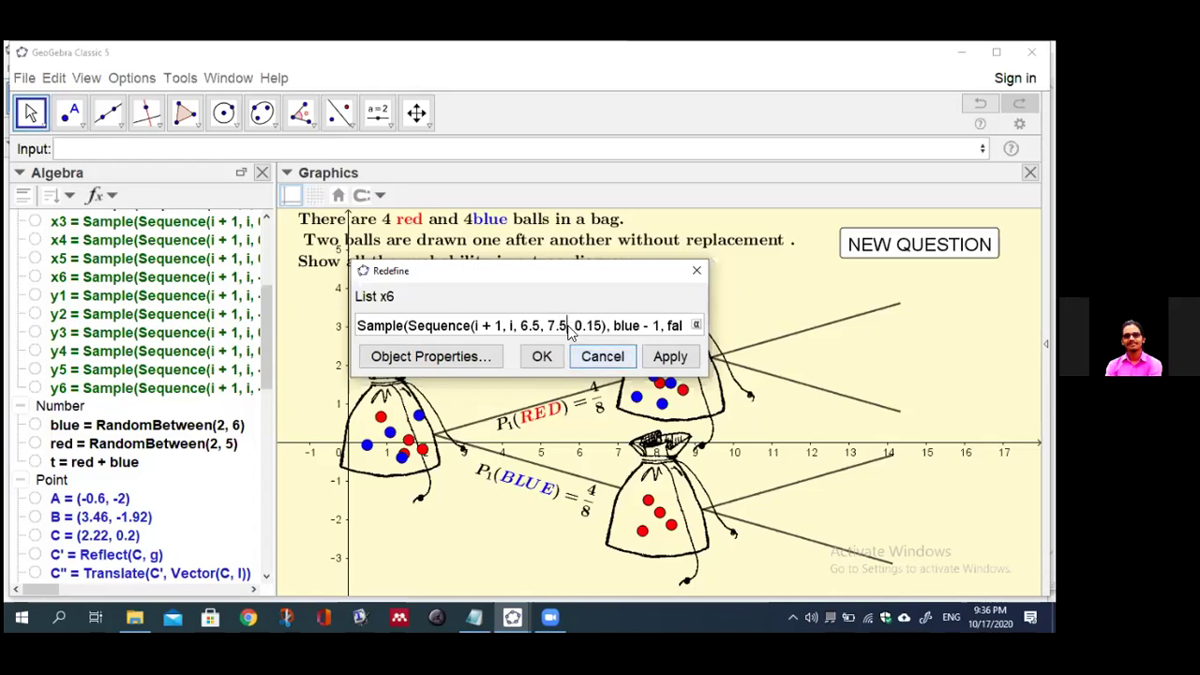
{"action": "left_click", "coordinate": [664, 364]}
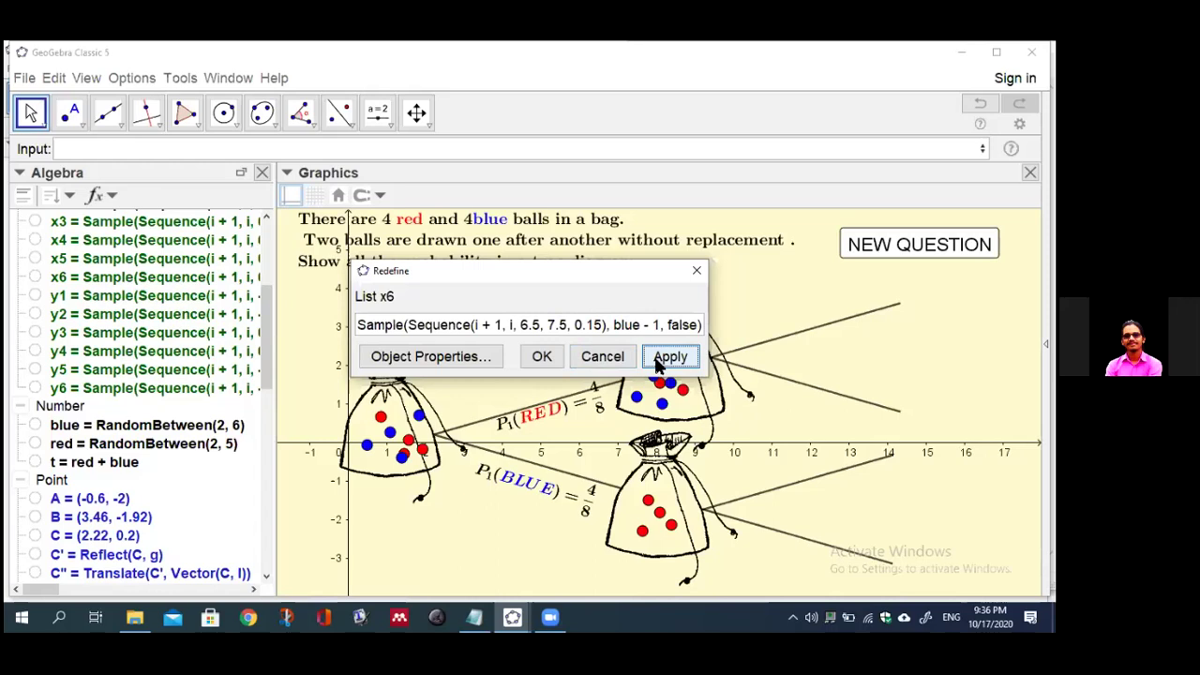
{"action": "left_click", "coordinate": [543, 360]}
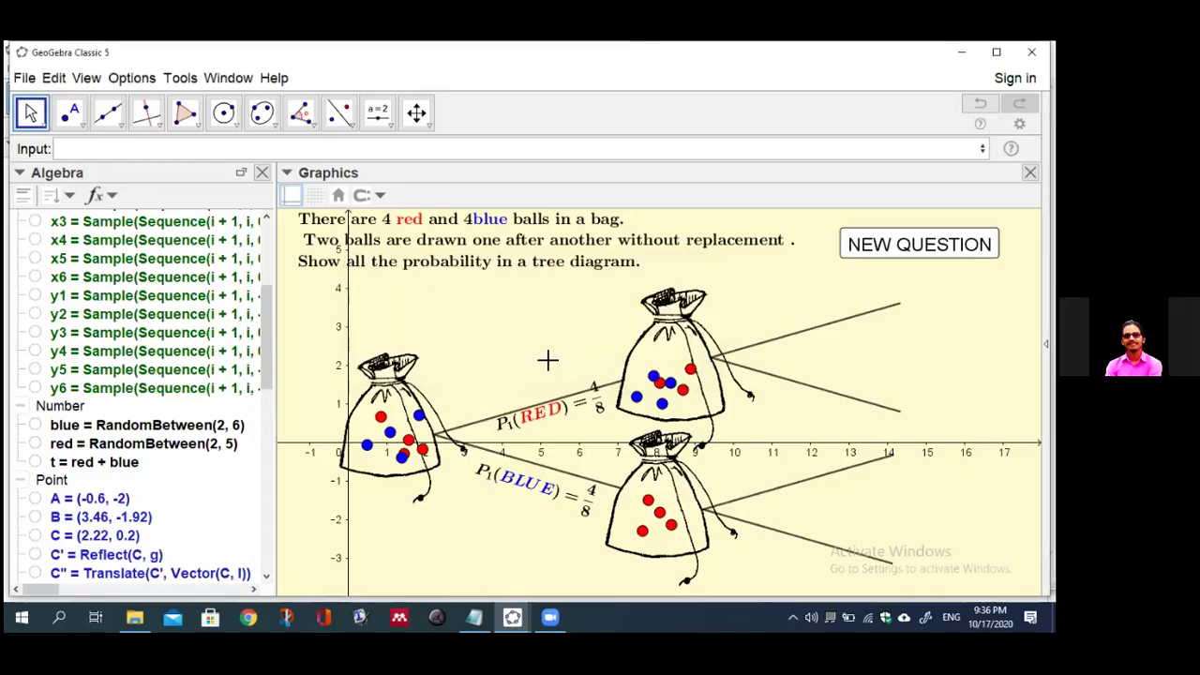
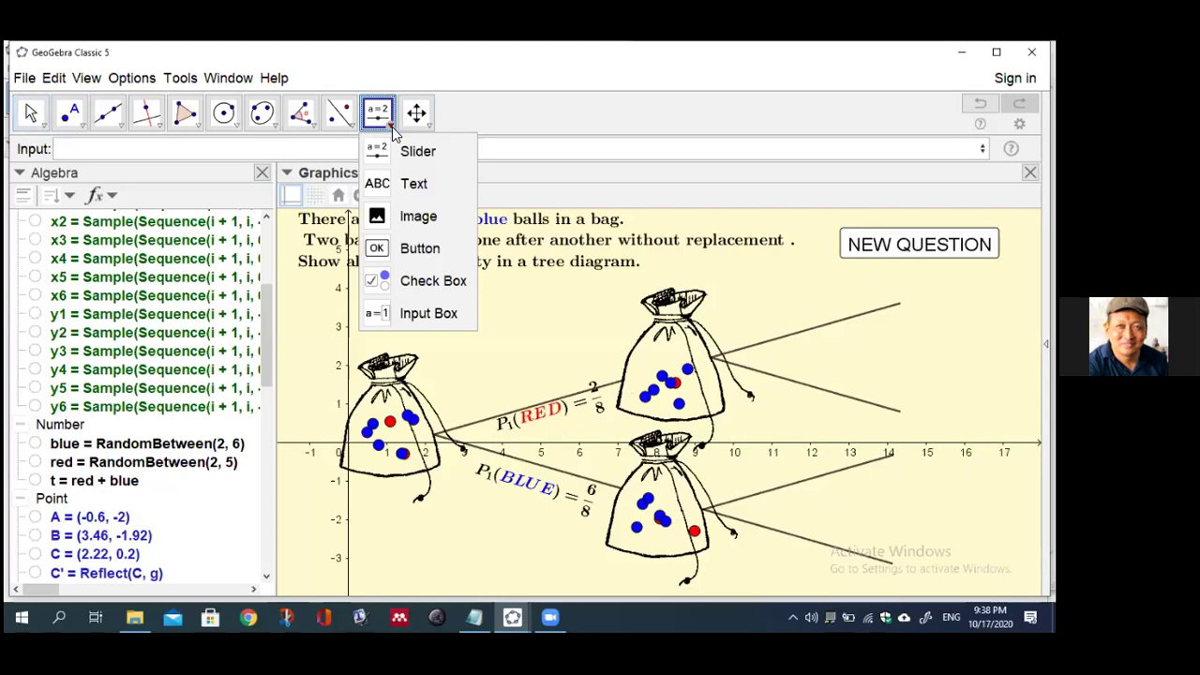
- Begin a LaTeX text beside the upper bag's branches reading P_2(\red{RED})= followed by a fraction template
{"action": "left_click", "coordinate": [384, 183]}
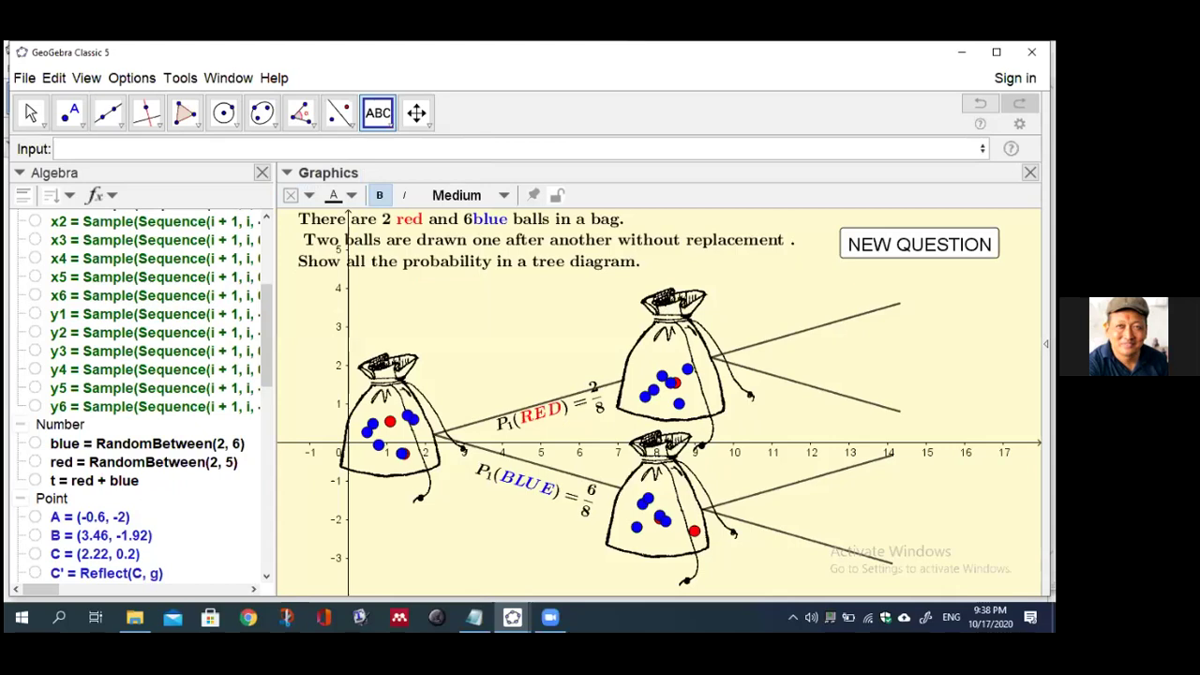
{"action": "left_click", "coordinate": [887, 267]}
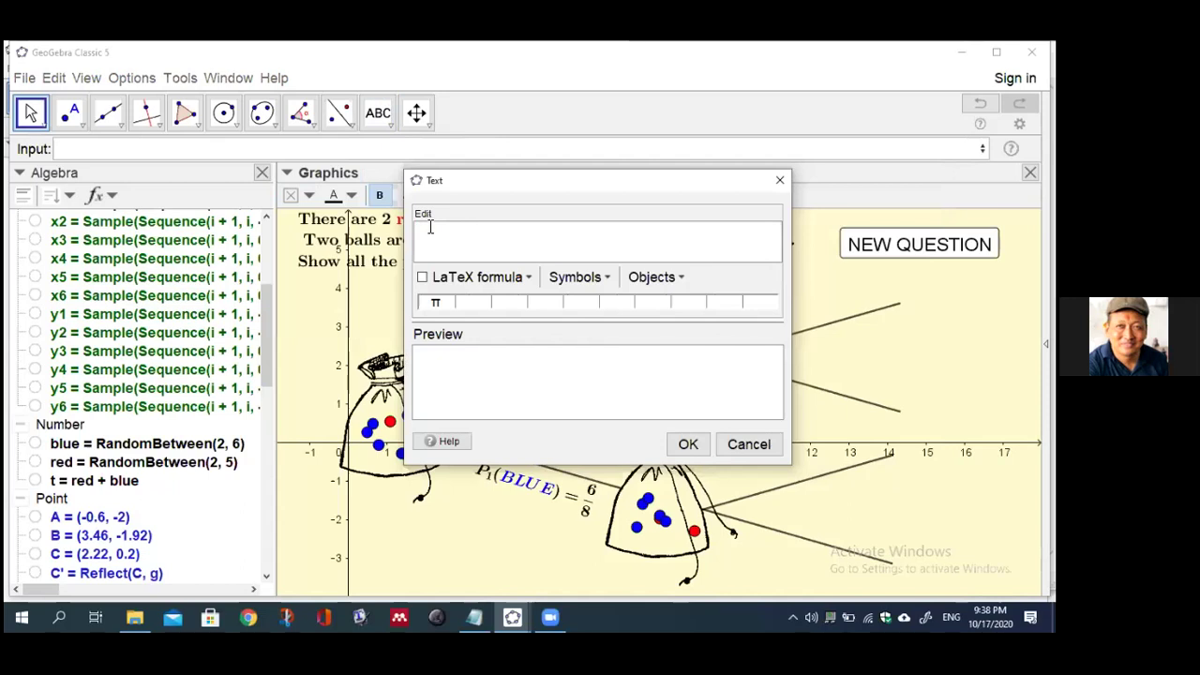
{"action": "type", "text": "P_2(\\red{RED}"}
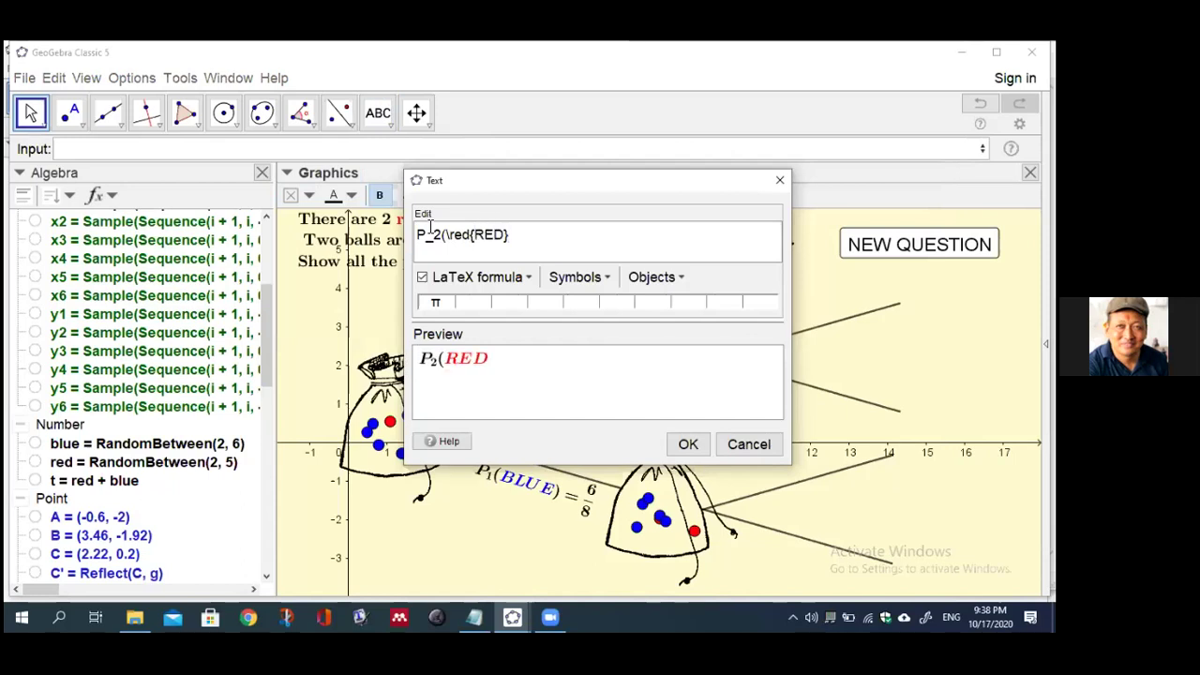
{"action": "type", "text": ")="}
{"action": "left_click", "coordinate": [531, 281]}
{"action": "mouse_move", "coordinate": [529, 297]}
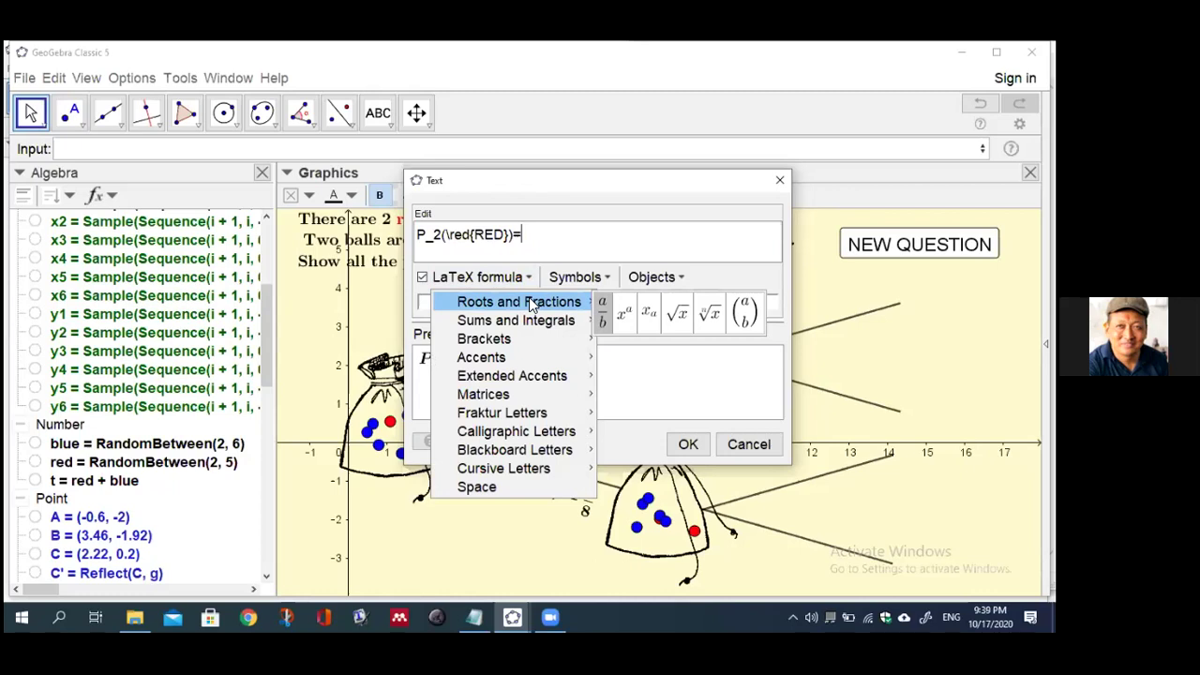
{"action": "left_click", "coordinate": [601, 311]}
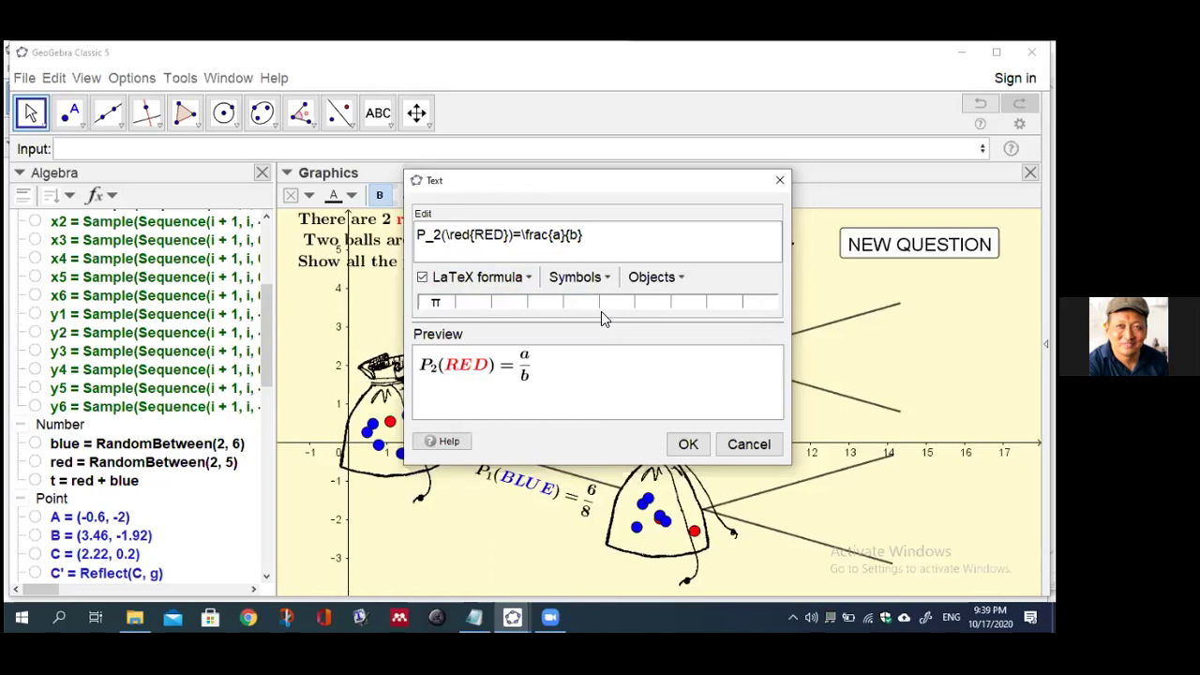
- Replace the numerator of the P_2(RED) fraction with a dynamic object field containing red-1
{"action": "left_click", "coordinate": [558, 235]}
{"action": "key", "text": "BackSpace"}
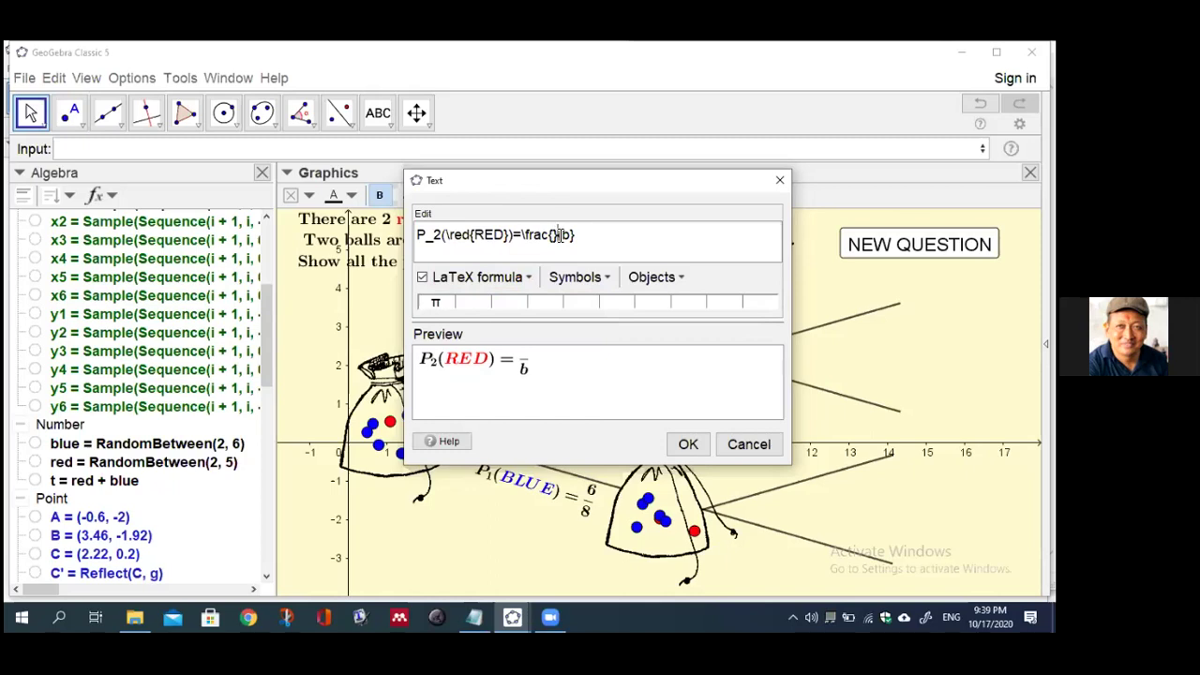
{"action": "key", "text": "ctrl+v"}
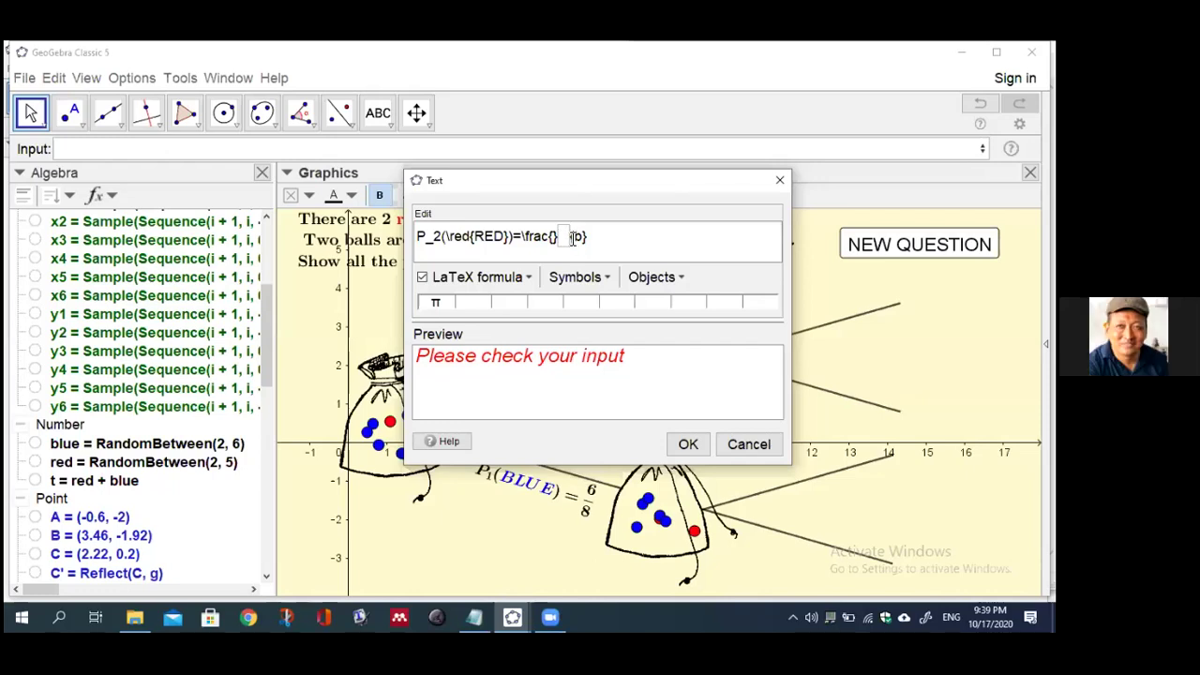
{"action": "key", "text": "BackSpace"}
{"action": "left_click", "coordinate": [554, 235]}
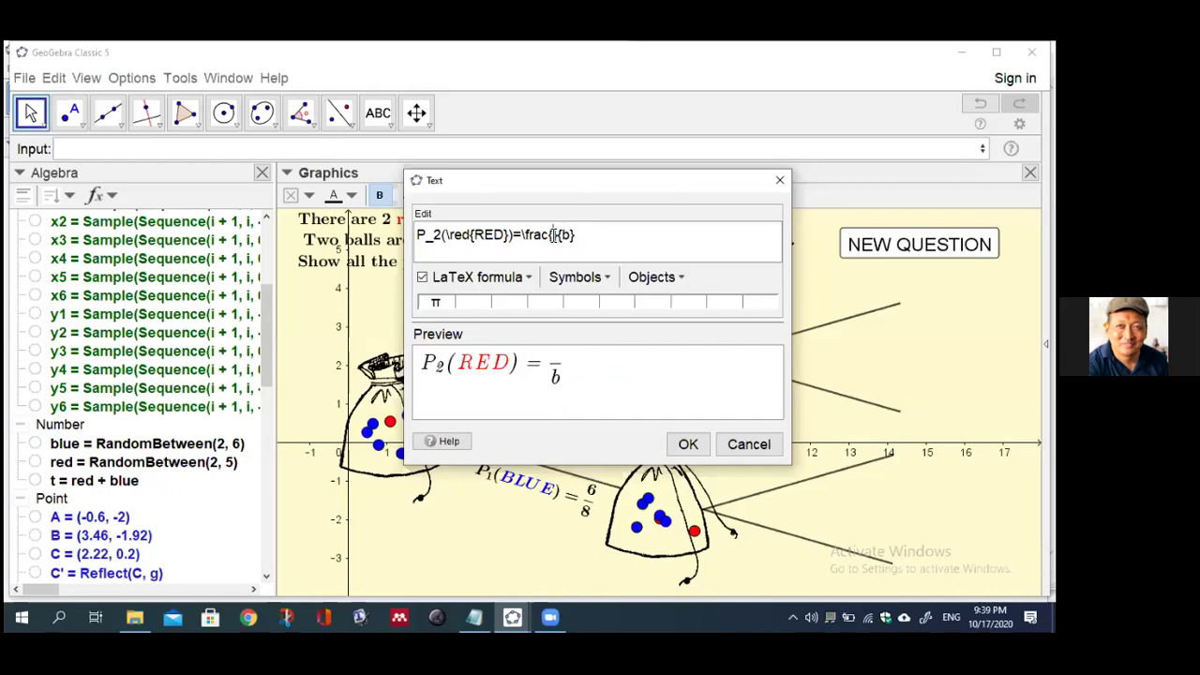
{"action": "type", "text": "\\"}
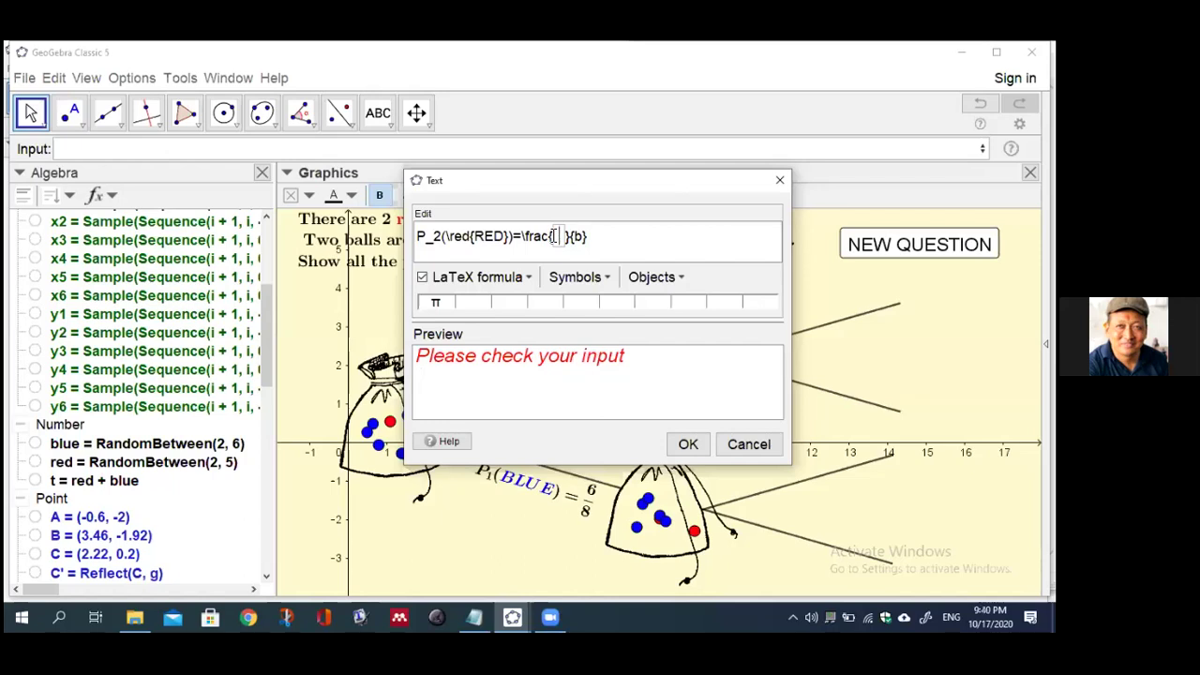
{"action": "type", "text": "red-1"}
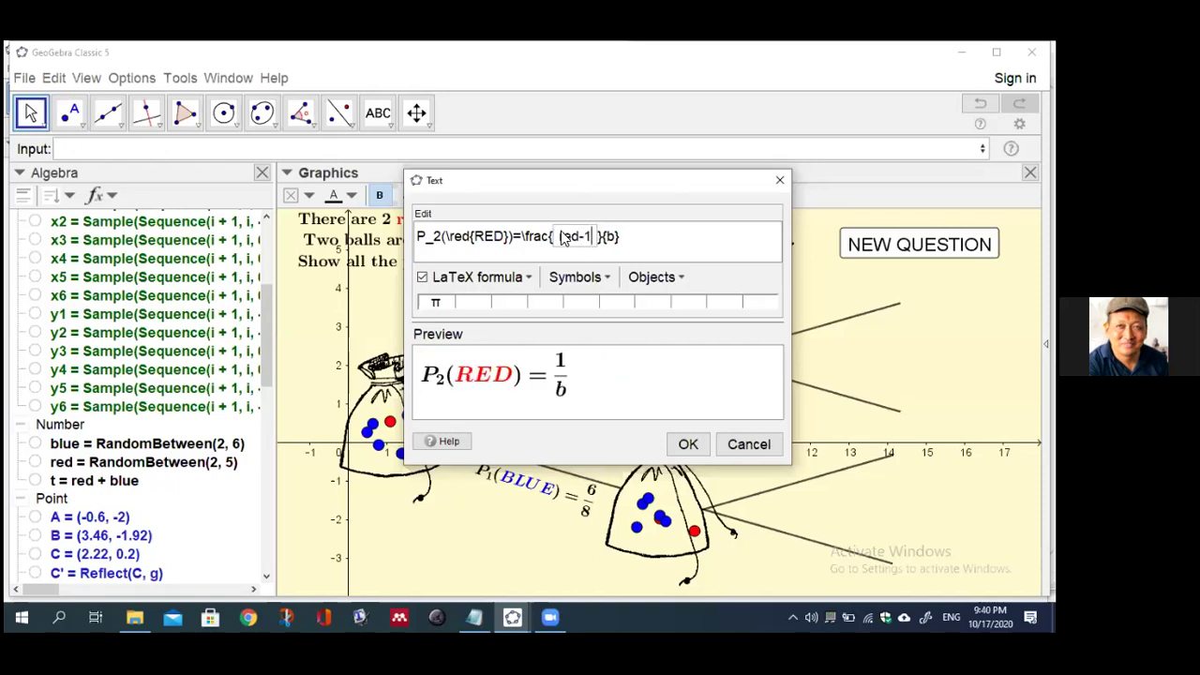
- Replace the denominator of the P_2(RED) fraction with a dynamic field containing t-1 and create the text
{"action": "key", "text": "BackSpace"}
{"action": "key", "text": "ctrl+space"}
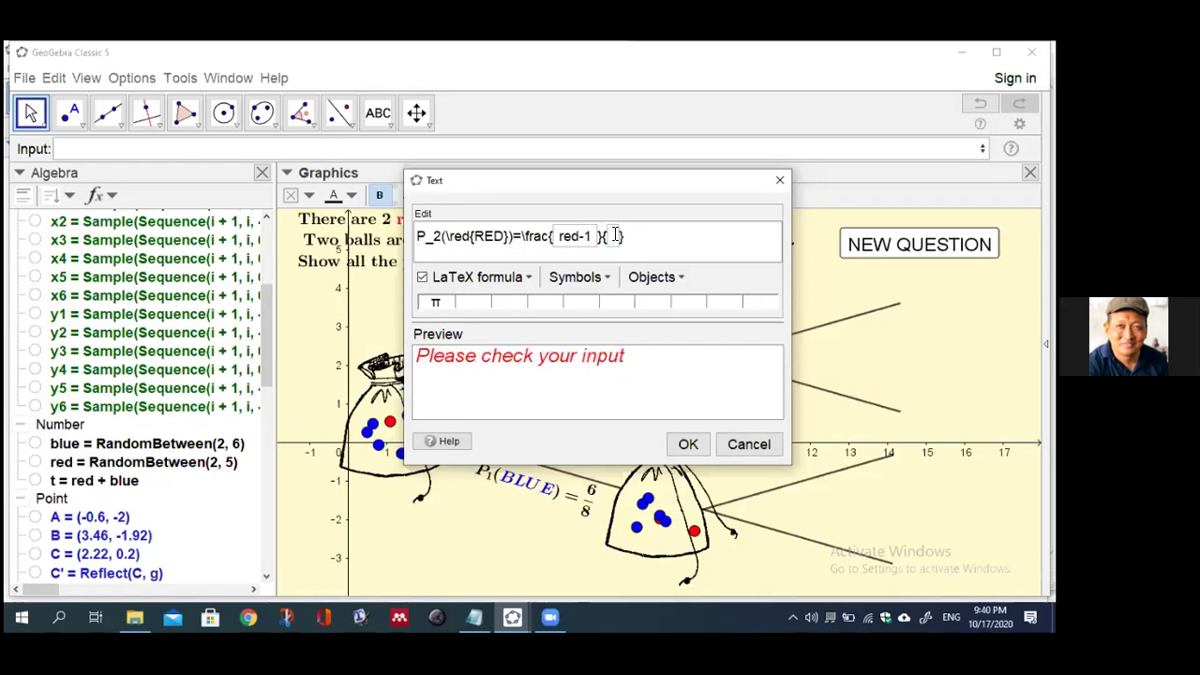
{"action": "type", "text": "t "}
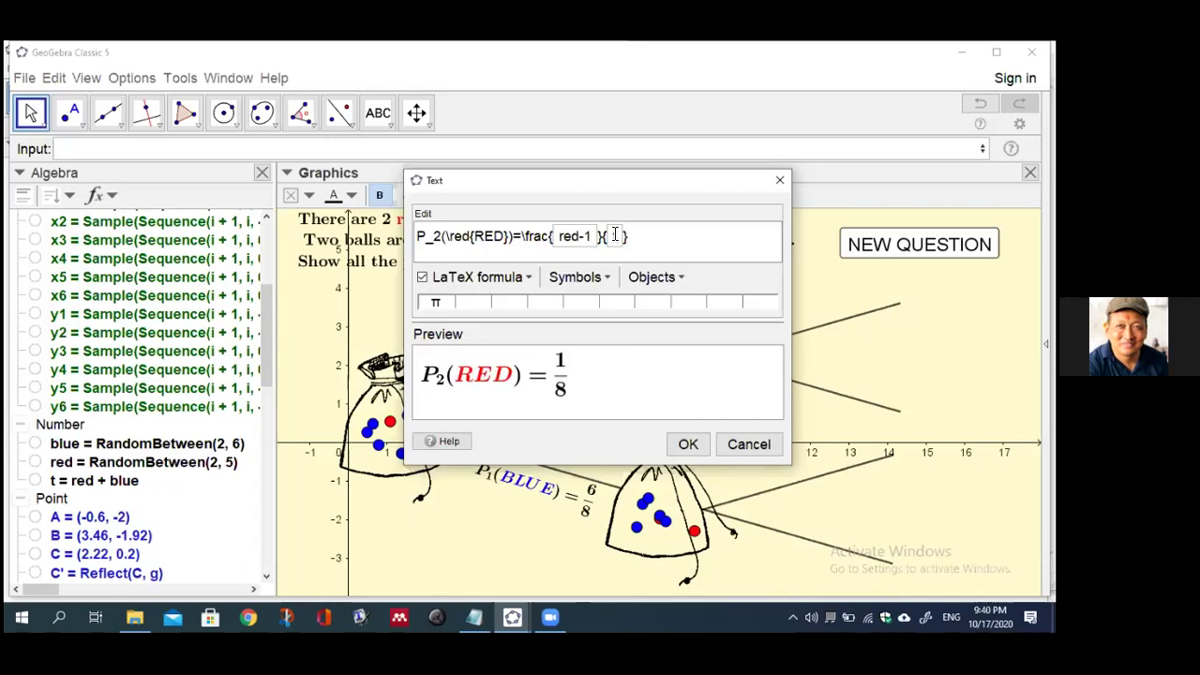
{"action": "type", "text": "-1"}
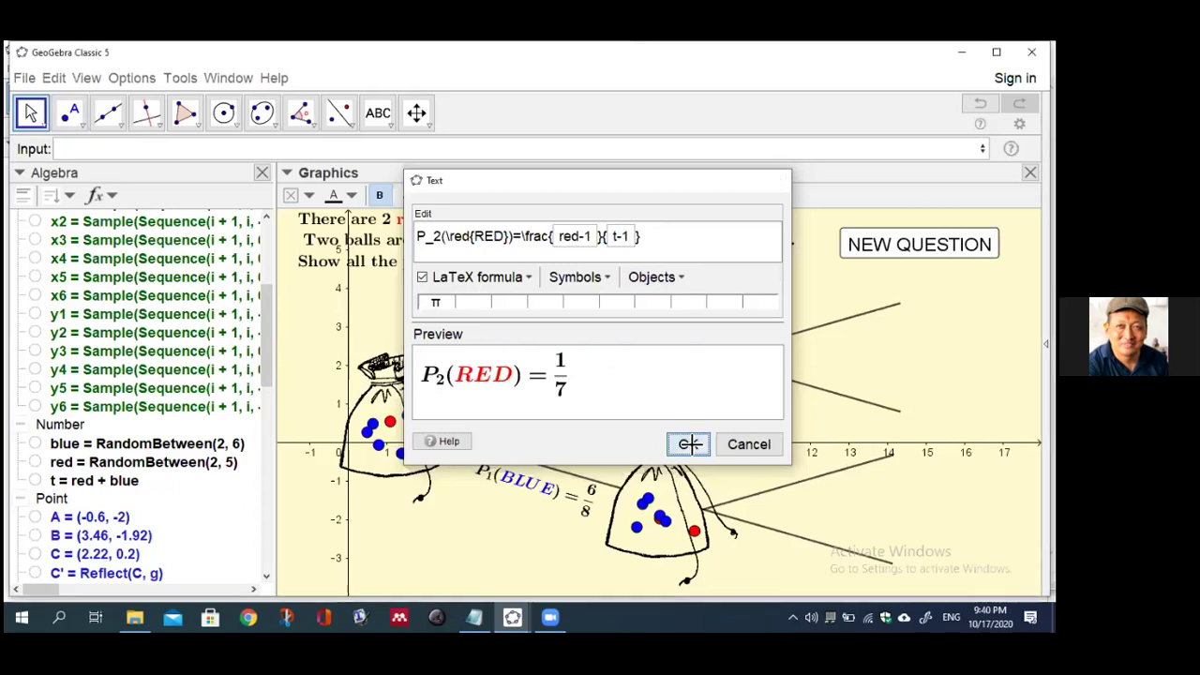
{"action": "left_click", "coordinate": [688, 446]}
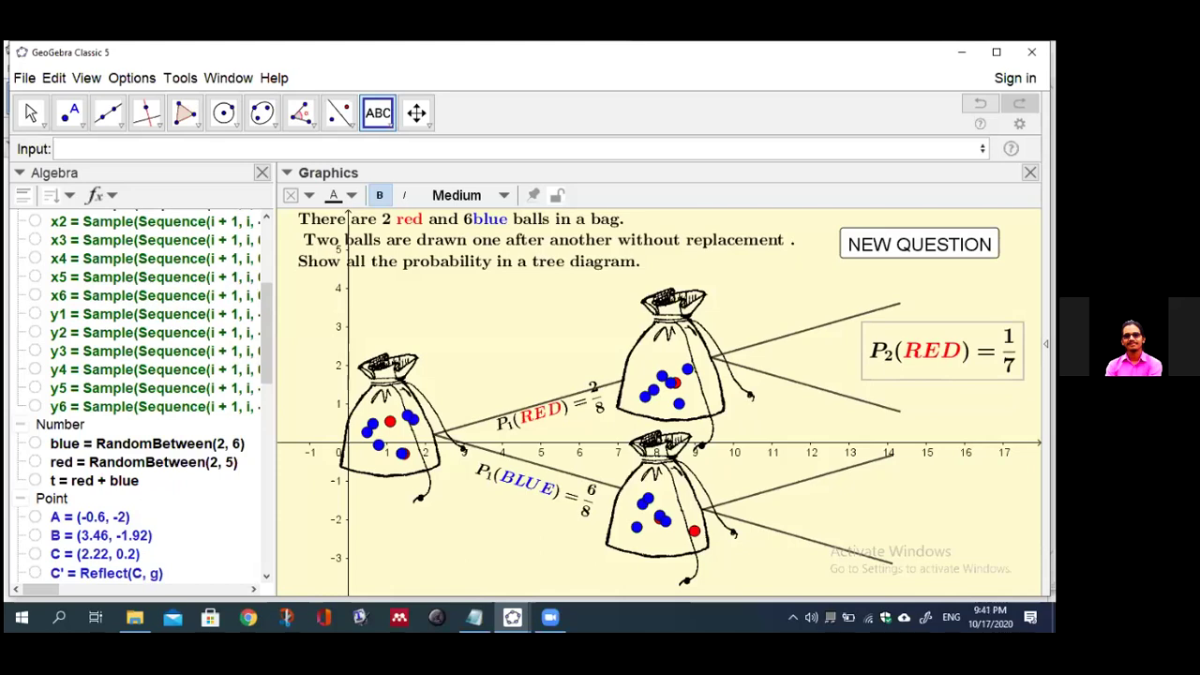
- Begin another LaTeX text below the P_2(RED) label reading P_2(\blue{BLUE})= followed by a fraction template
{"action": "left_click", "coordinate": [391, 130]}
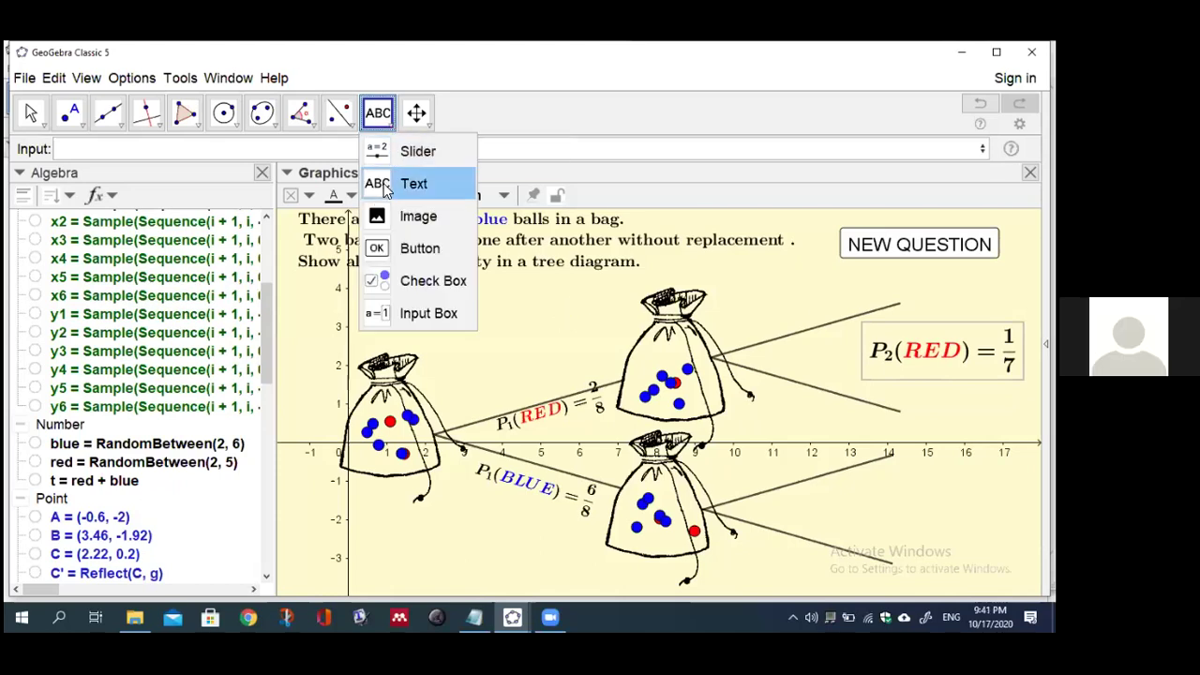
{"action": "left_click", "coordinate": [384, 188]}
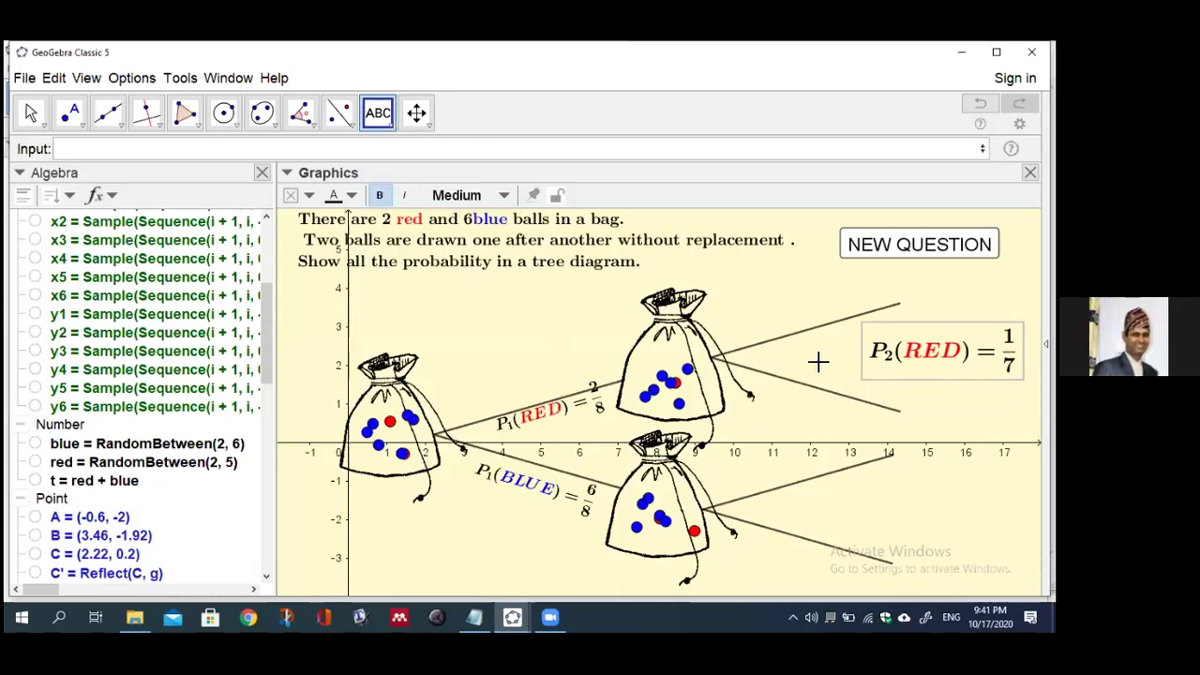
{"action": "left_click", "coordinate": [888, 425]}
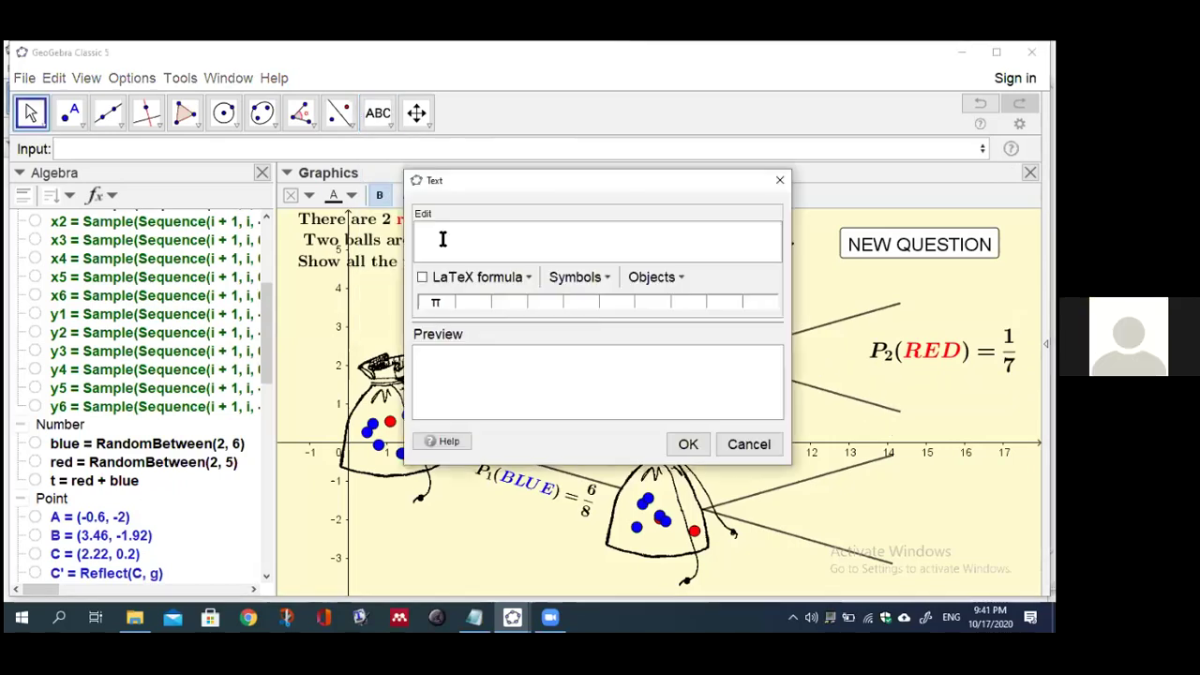
{"action": "type", "text": "P_"}
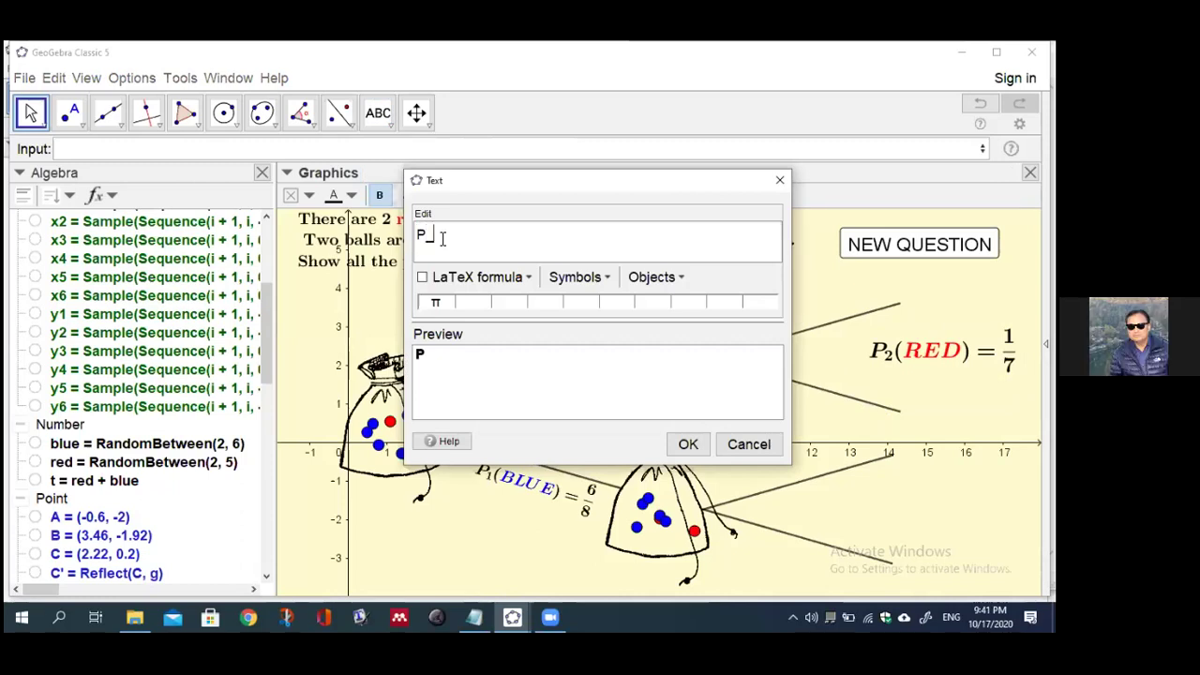
{"action": "type", "text": "2"}
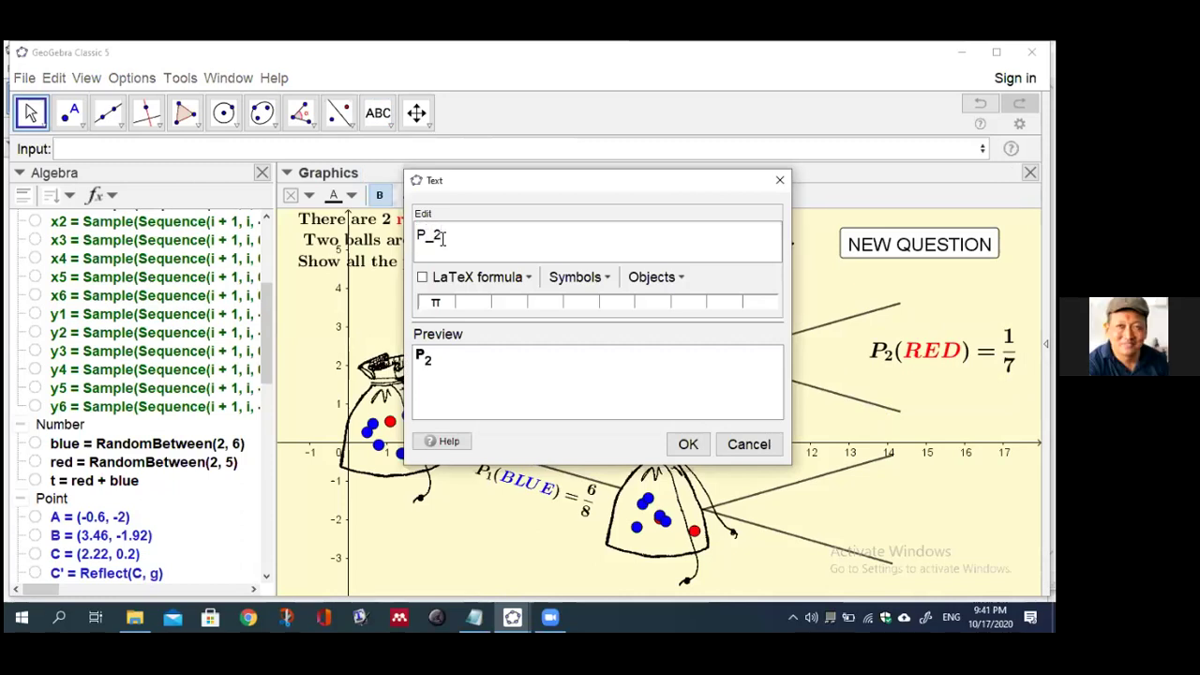
{"action": "type", "text": "(\\blue{BLUE"}
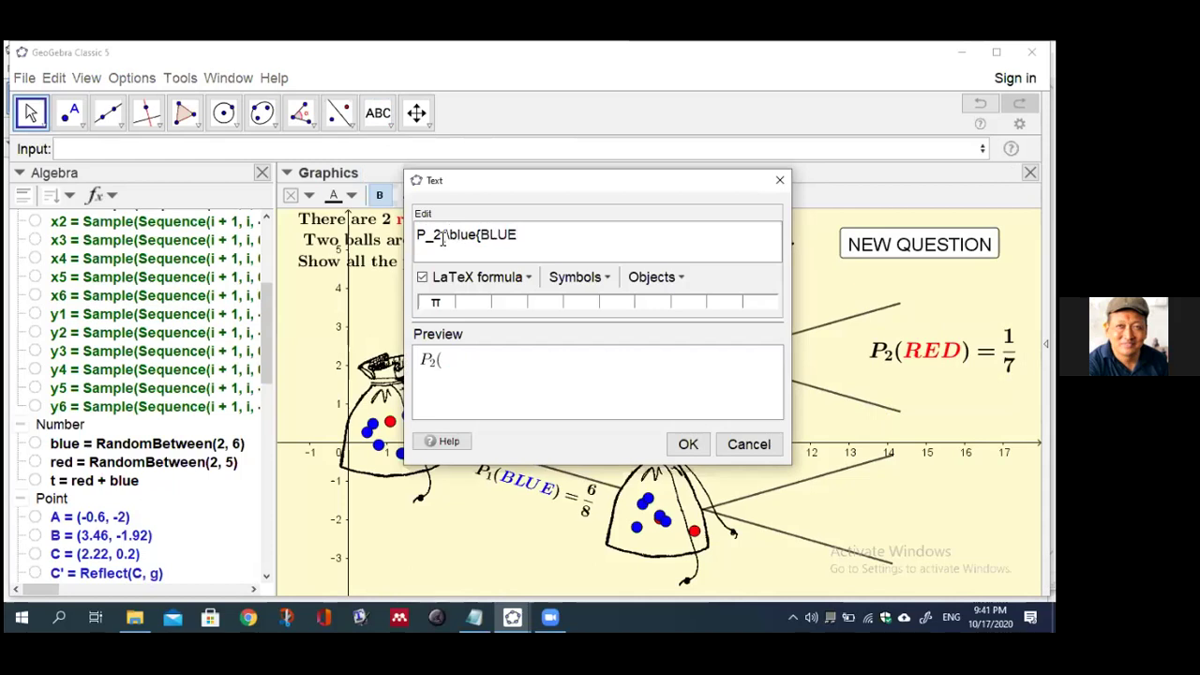
{"action": "type", "text": "}"}
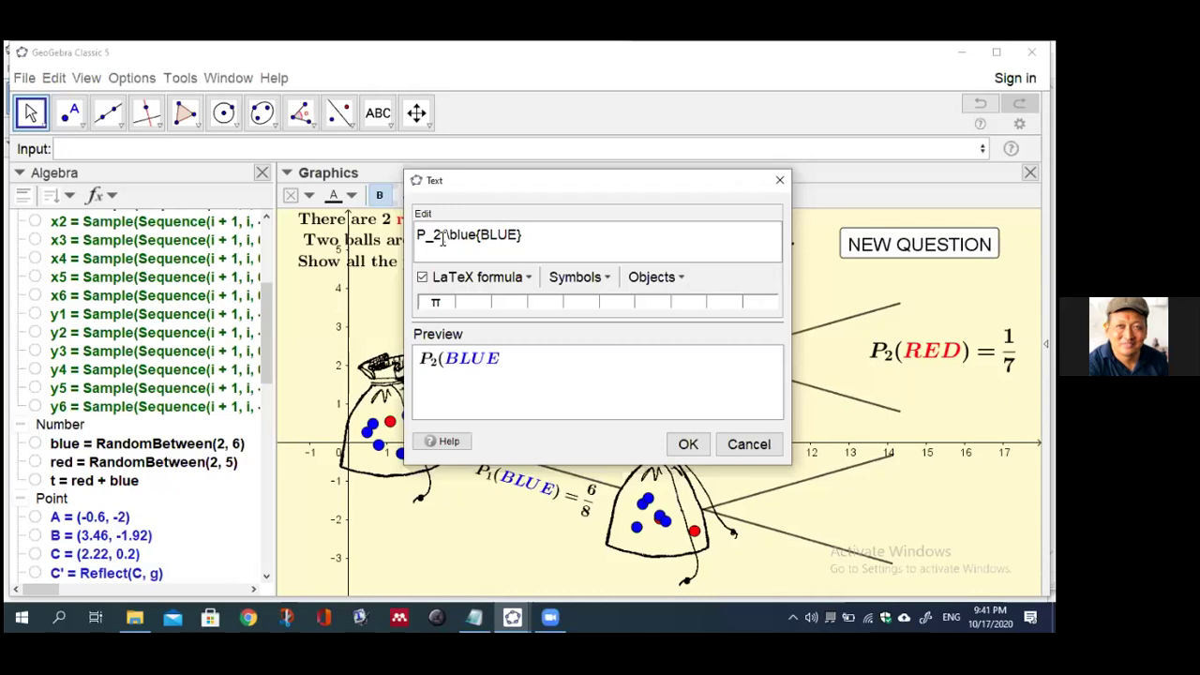
{"action": "type", "text": ")="}
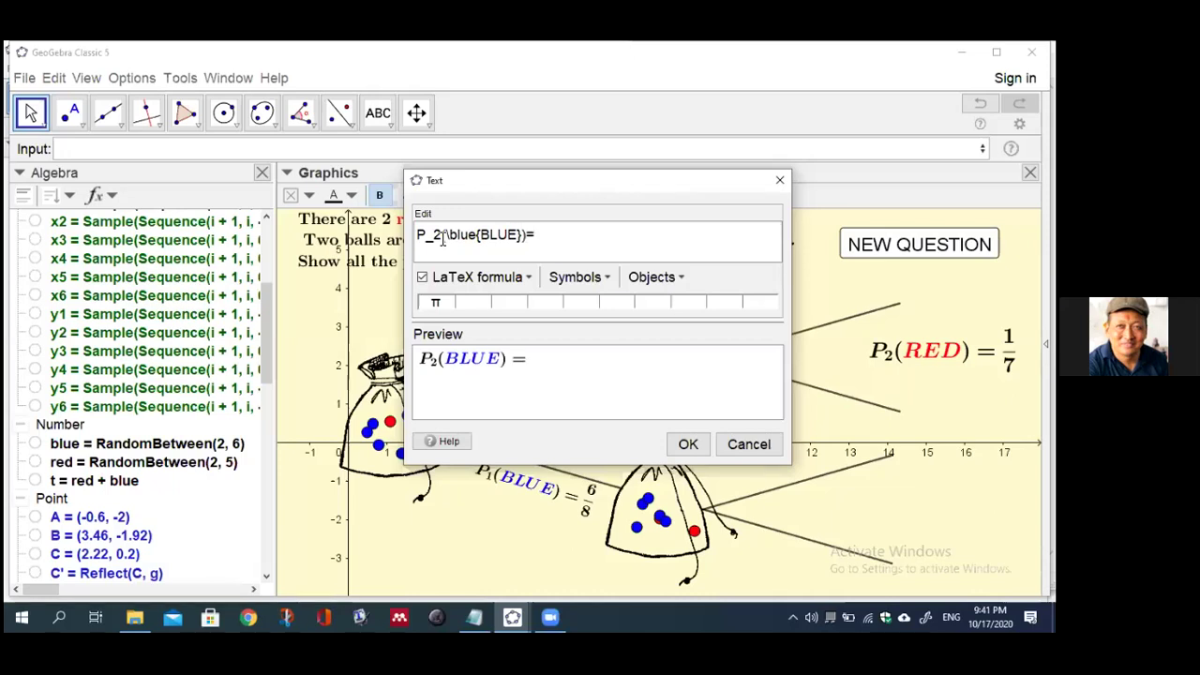
{"action": "left_click", "coordinate": [504, 276]}
{"action": "mouse_move", "coordinate": [549, 302]}
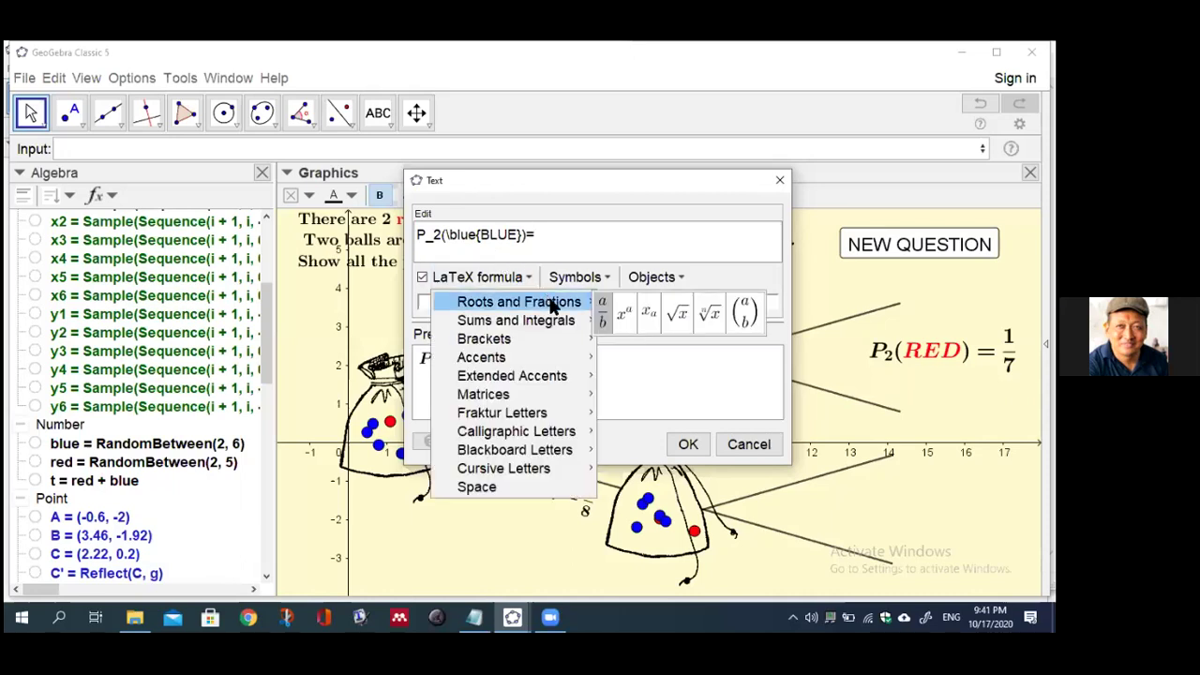
{"action": "left_click", "coordinate": [605, 312]}
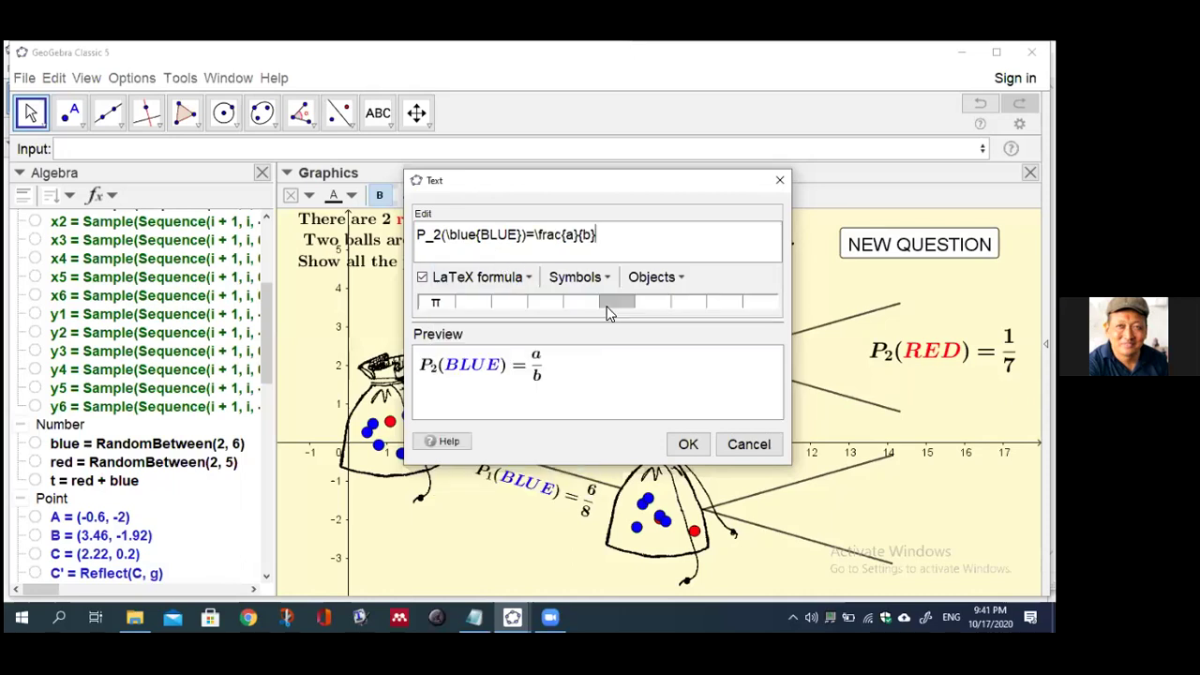
- Fill the P_2(BLUE) fraction with the dynamic object blue over a dynamic field containing t-1, and create the text
{"action": "left_click", "coordinate": [575, 234]}
{"action": "key", "text": "BackSpace"}
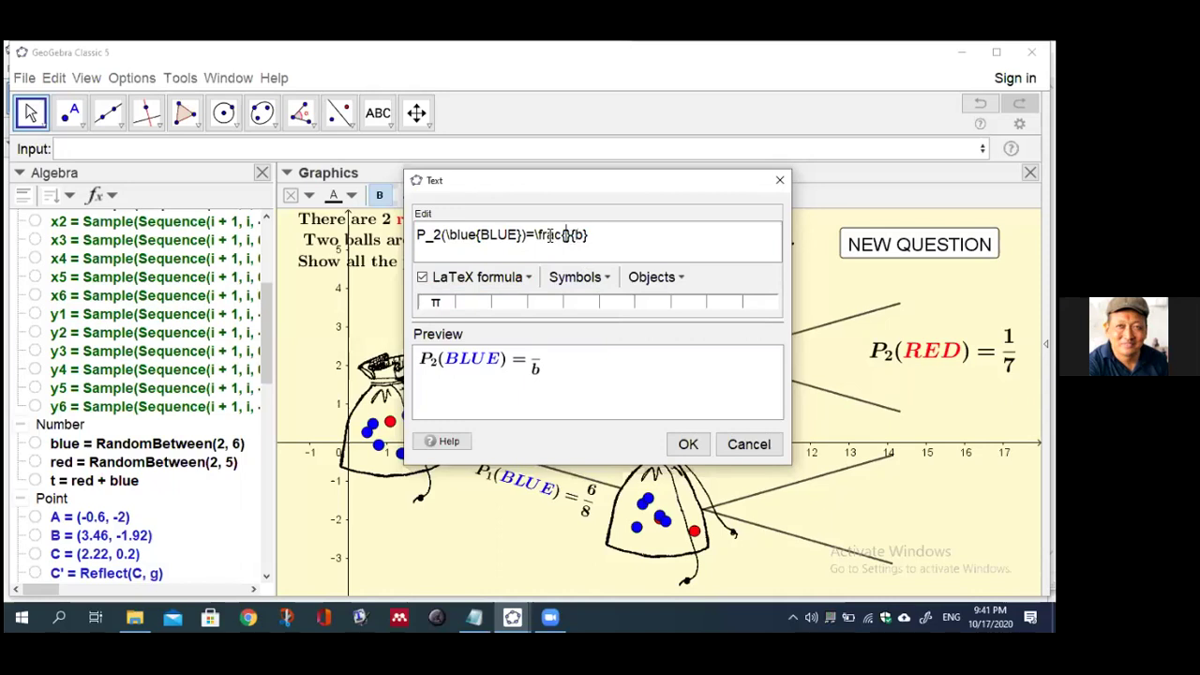
{"action": "left_click", "coordinate": [76, 446]}
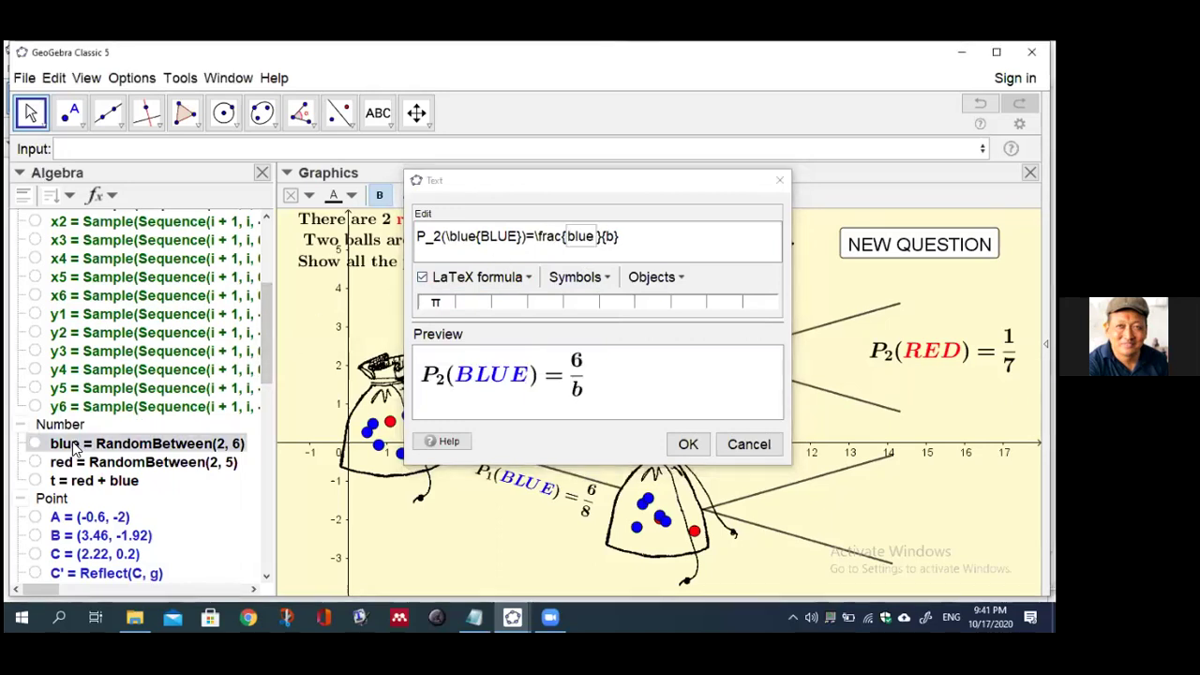
{"action": "left_click", "coordinate": [615, 235]}
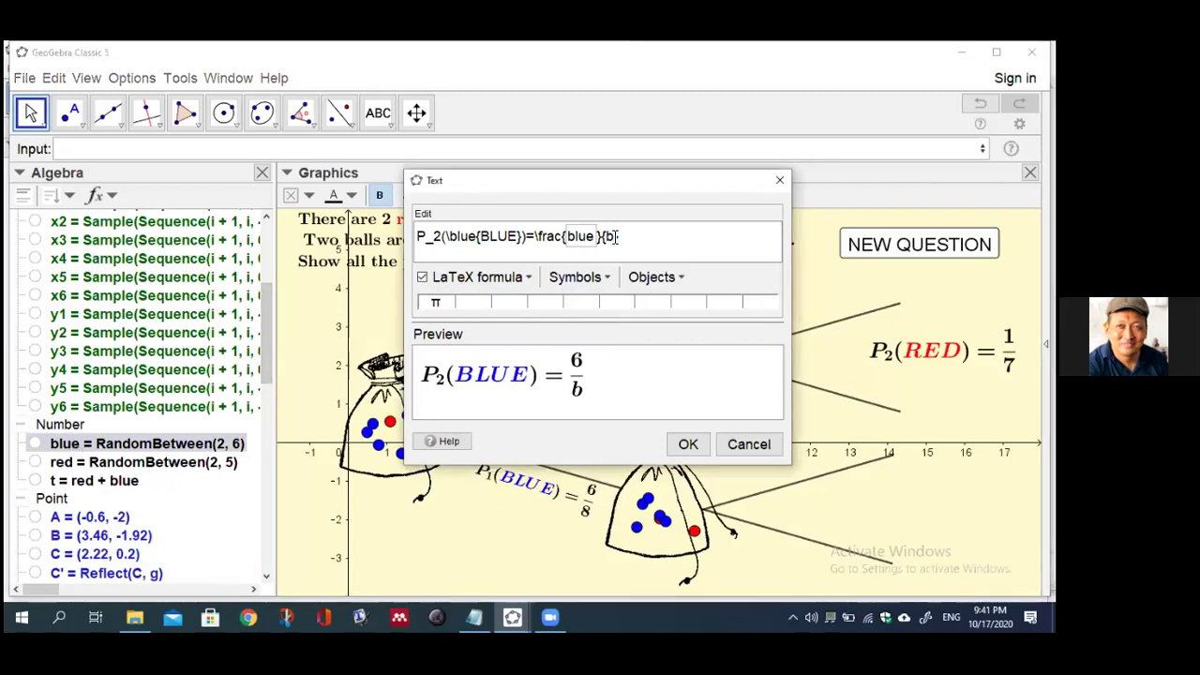
{"action": "key", "text": "BackSpace"}
{"action": "left_click", "coordinate": [616, 237]}
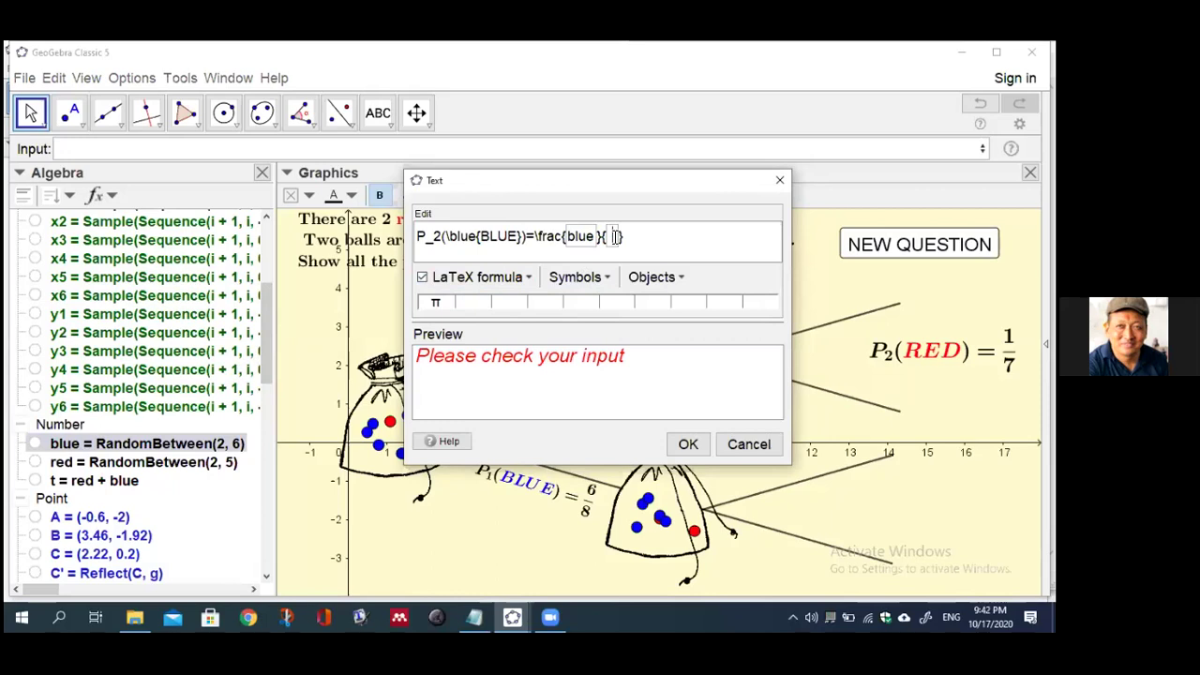
{"action": "type", "text": "t-1"}
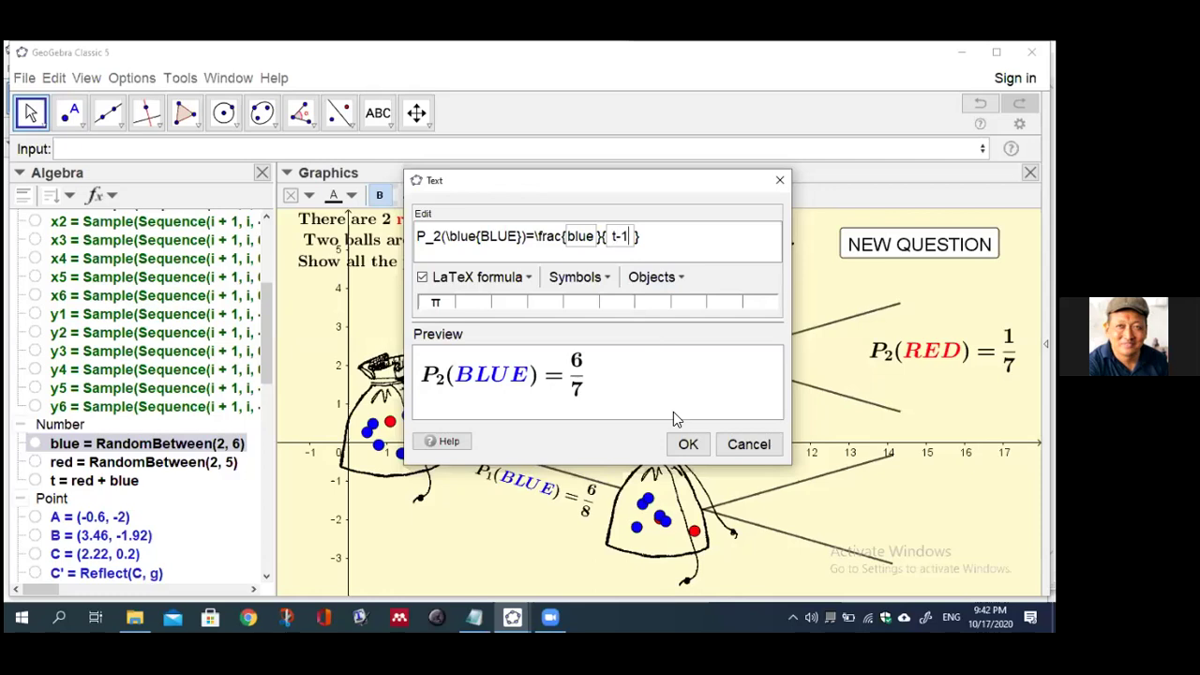
{"action": "left_click", "coordinate": [688, 445]}
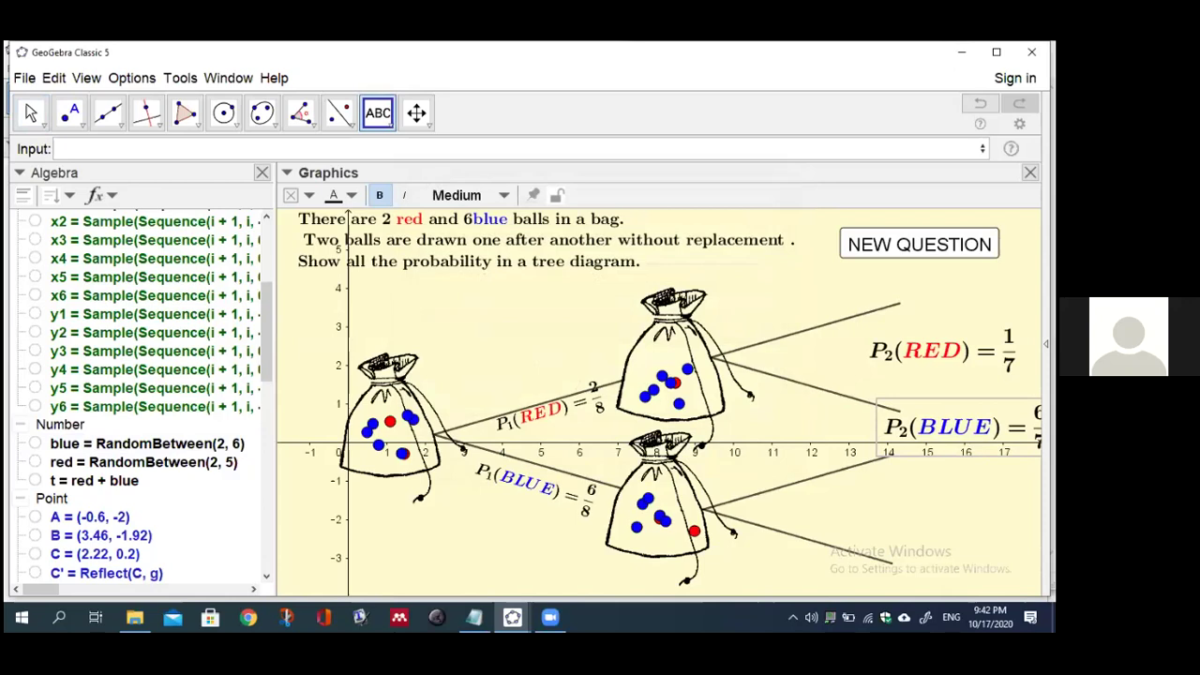
- Begin a LaTeX text beside the lower bag's branches reading p_2(\red{RED})= followed by a fraction template
{"action": "left_click", "coordinate": [892, 498]}
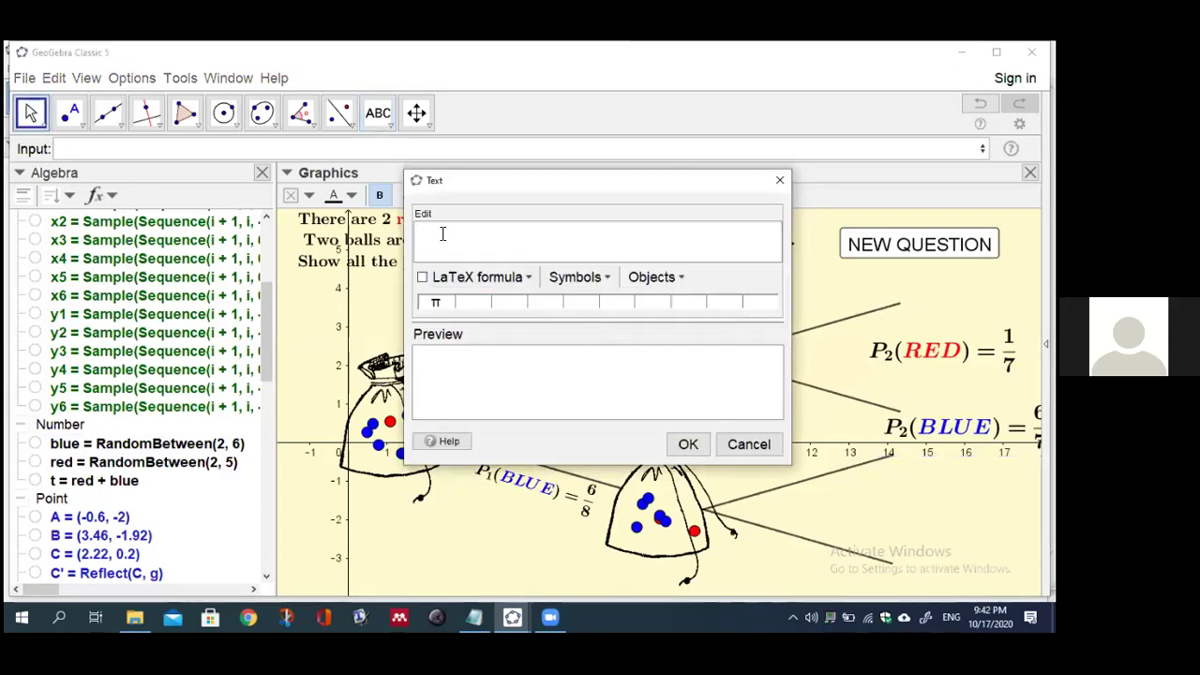
{"action": "type", "text": "p_"}
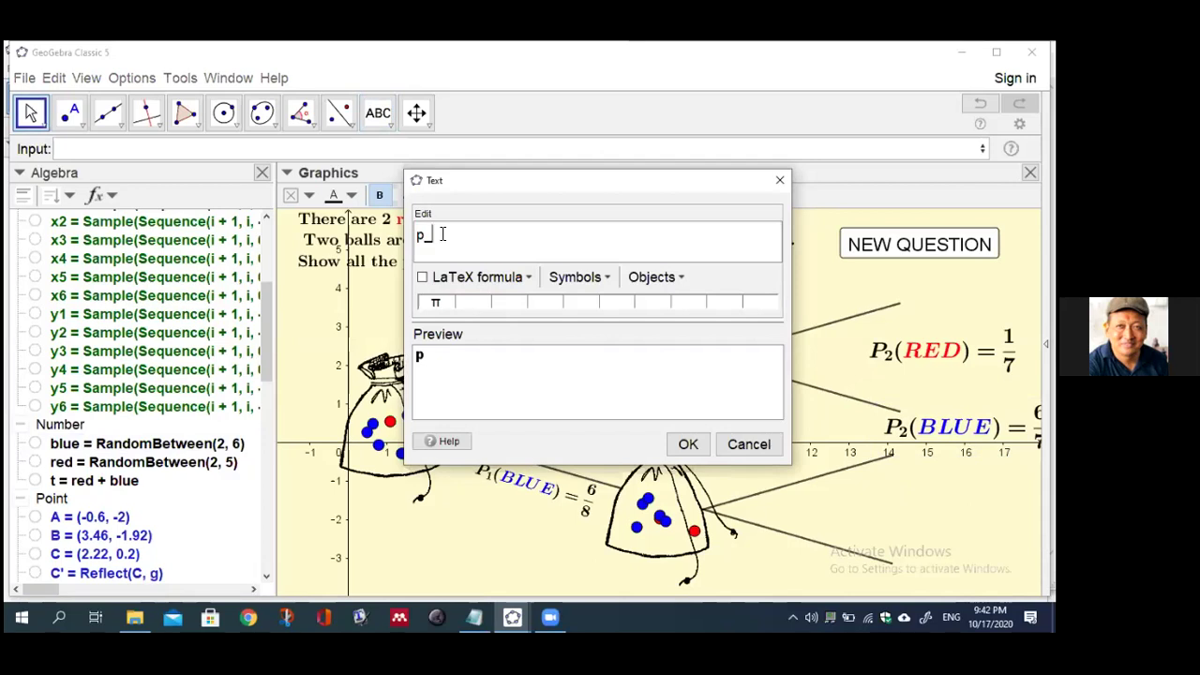
{"action": "type", "text": "2"}
{"action": "type", "text": "(\\red"}
{"action": "type", "text": "{"}
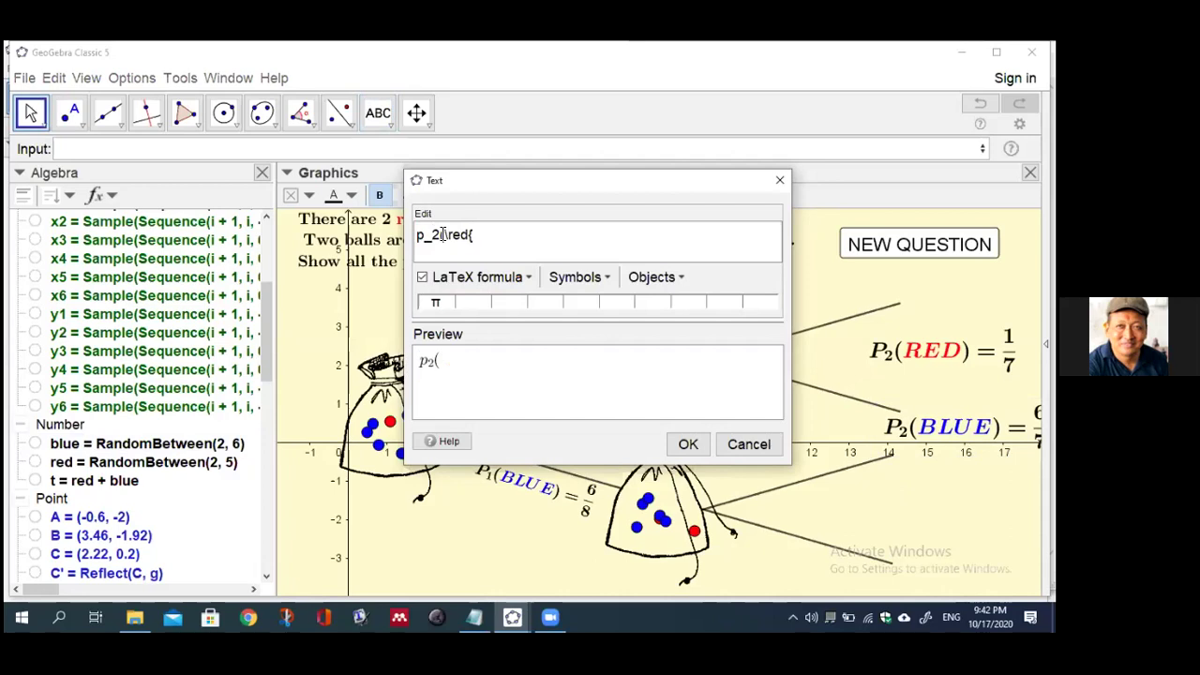
{"action": "type", "text": "RED}"}
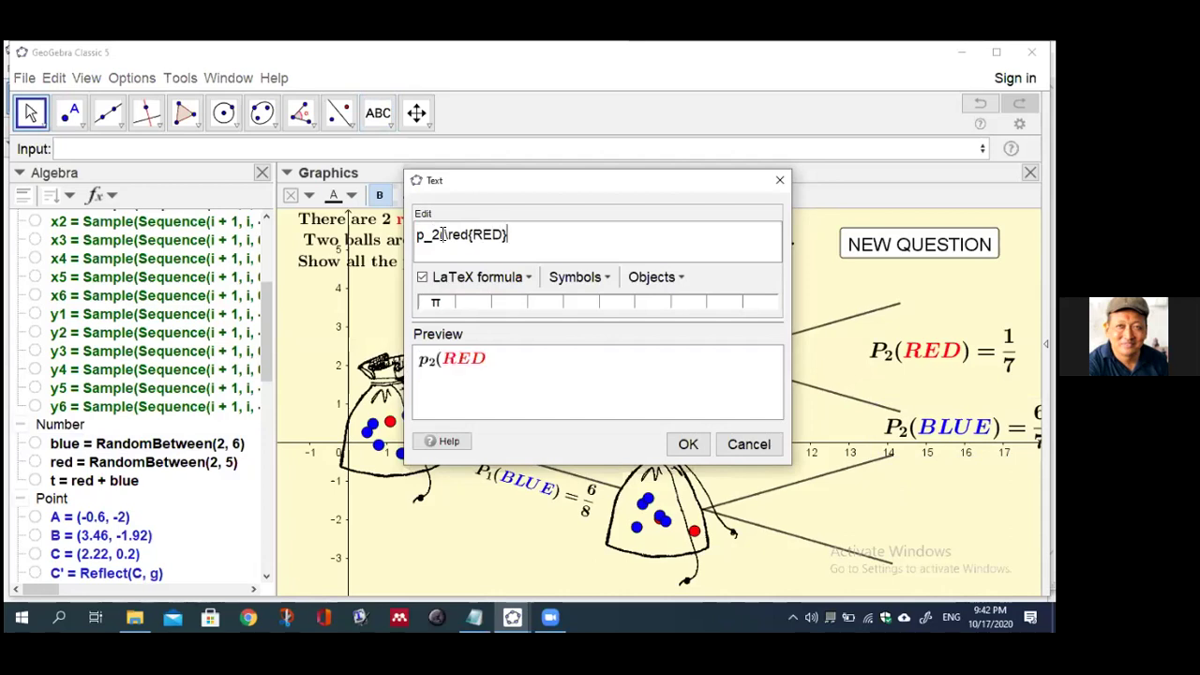
{"action": "type", "text": ")="}
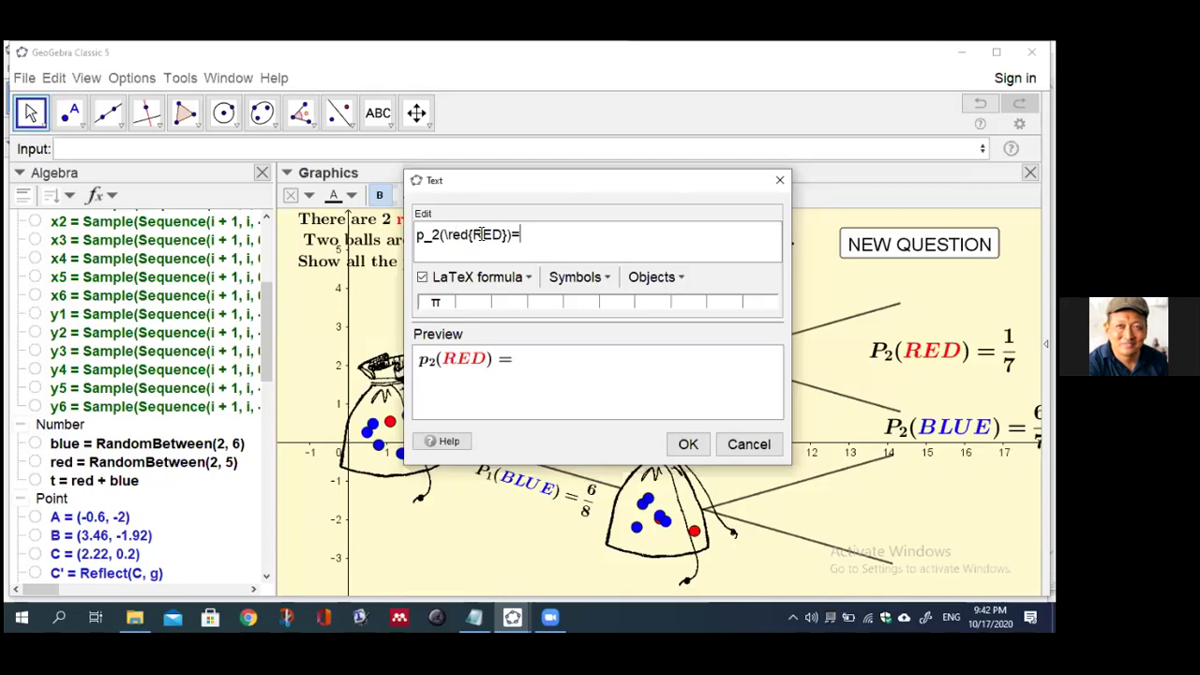
{"action": "left_click", "coordinate": [528, 279]}
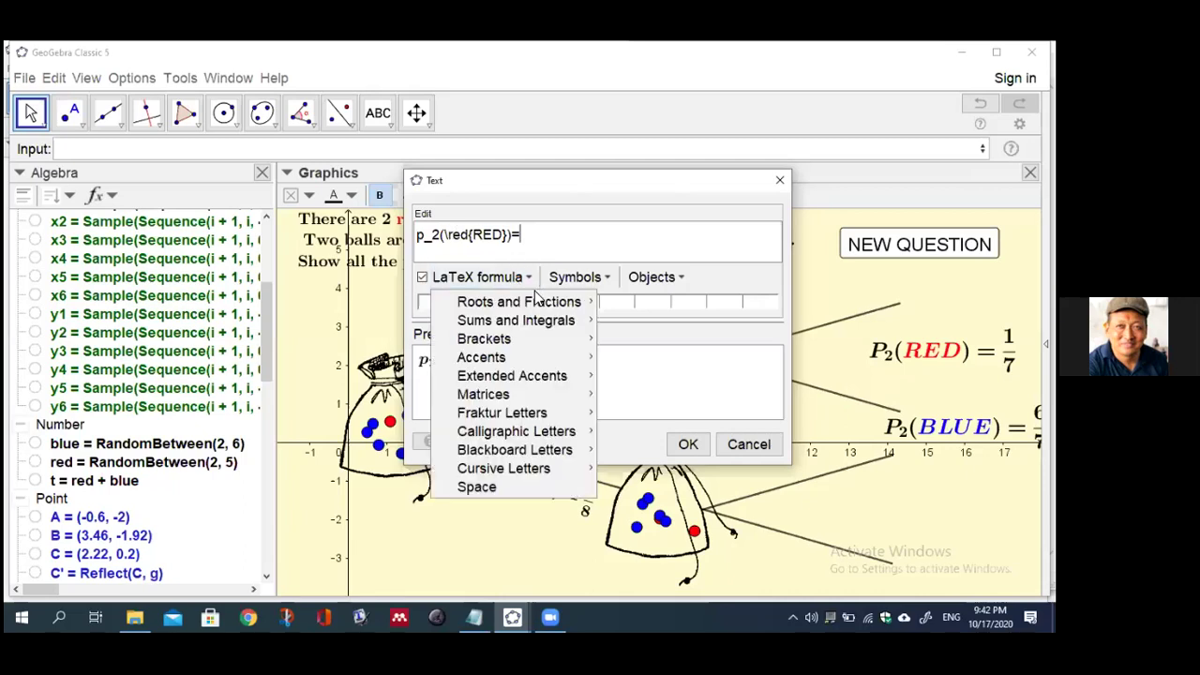
{"action": "mouse_move", "coordinate": [540, 306]}
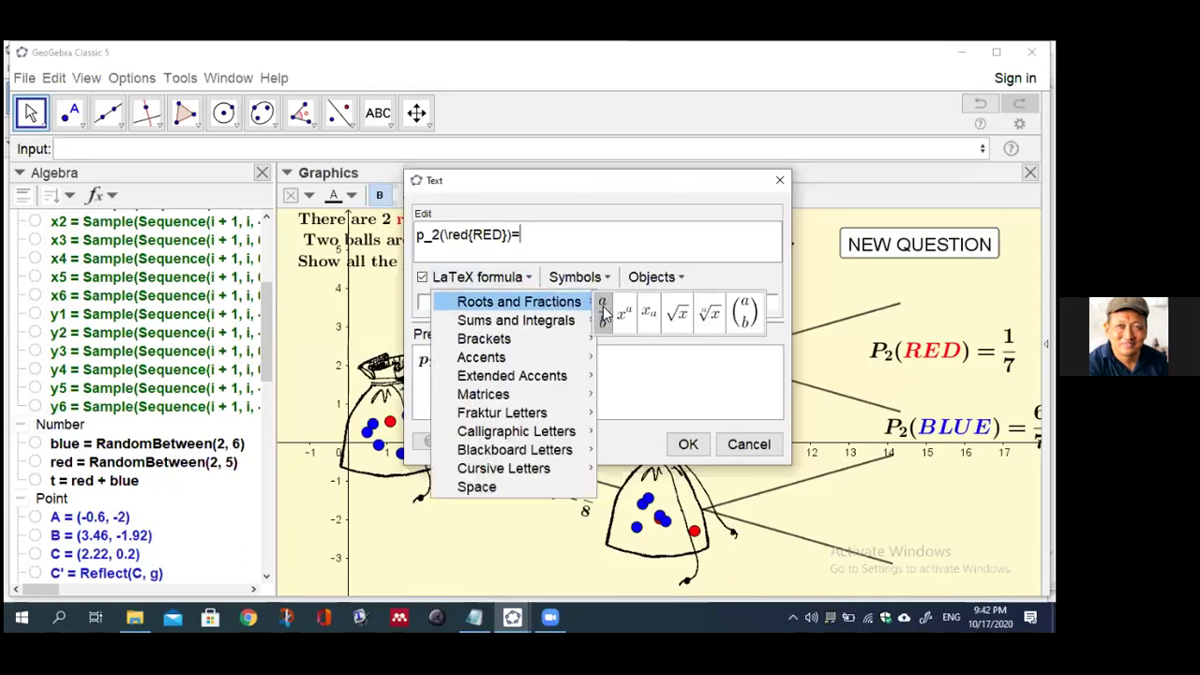
{"action": "left_click", "coordinate": [603, 306]}
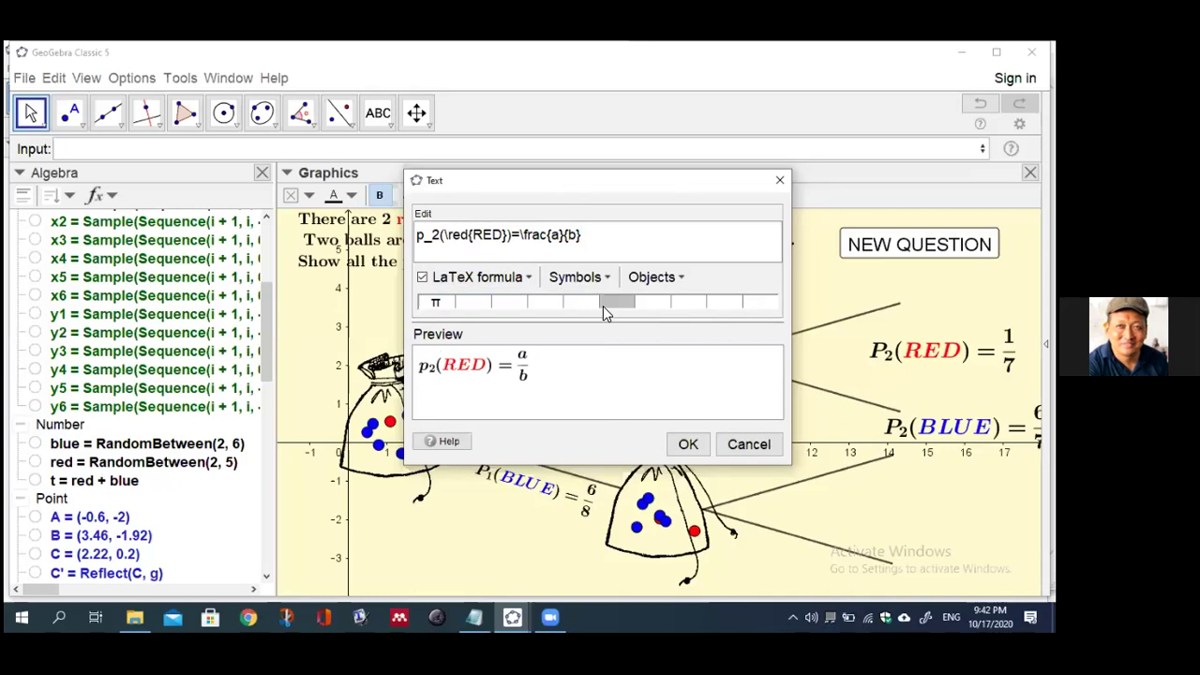
- Fill the p_2(RED) fraction with the dynamic object red over a dynamic field containing t-1, and create the text
{"action": "key", "text": "BackSpace"}
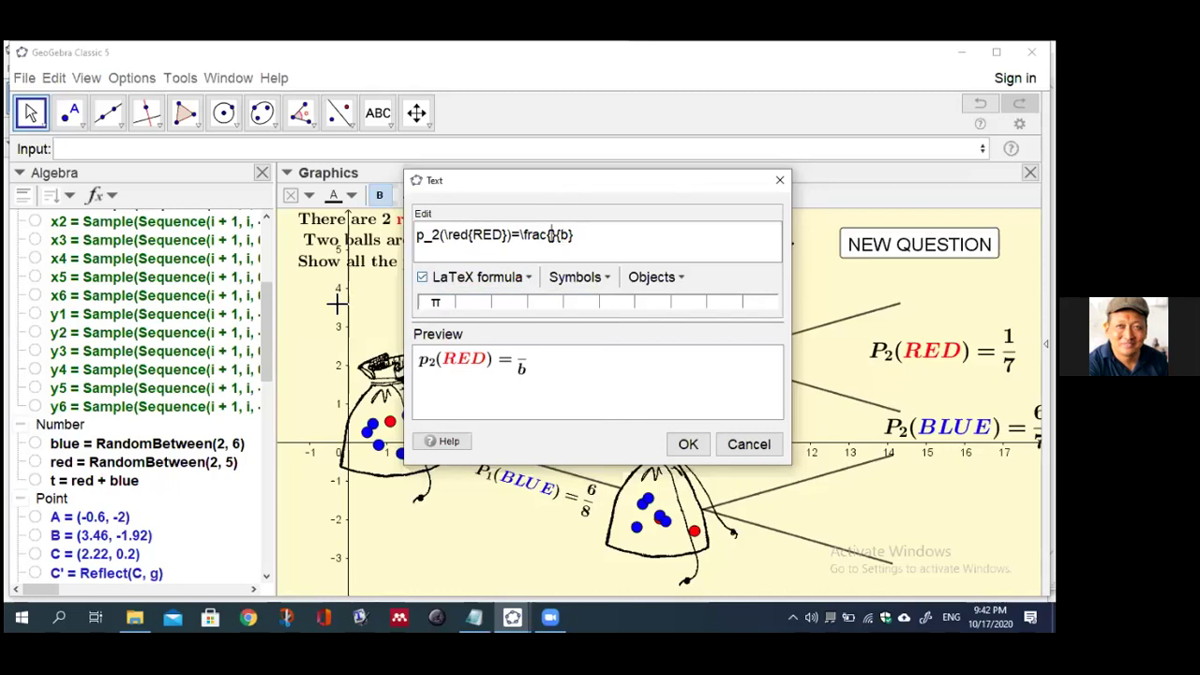
{"action": "left_click", "coordinate": [143, 463]}
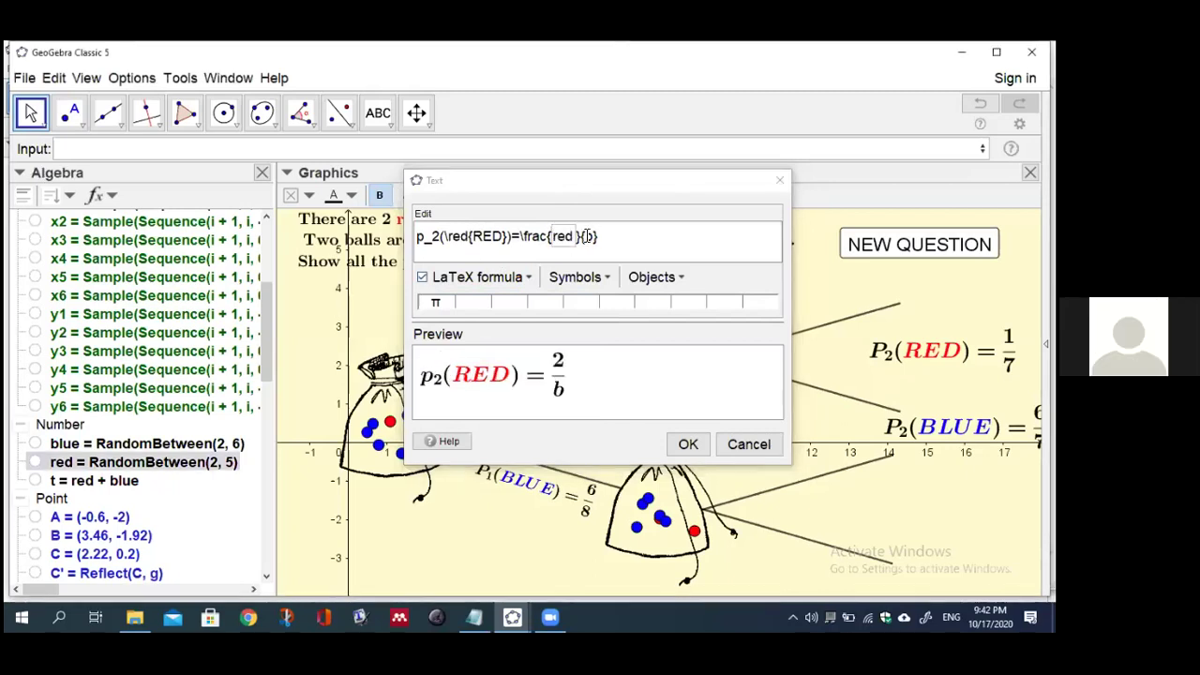
{"action": "key", "text": "BackSpace"}
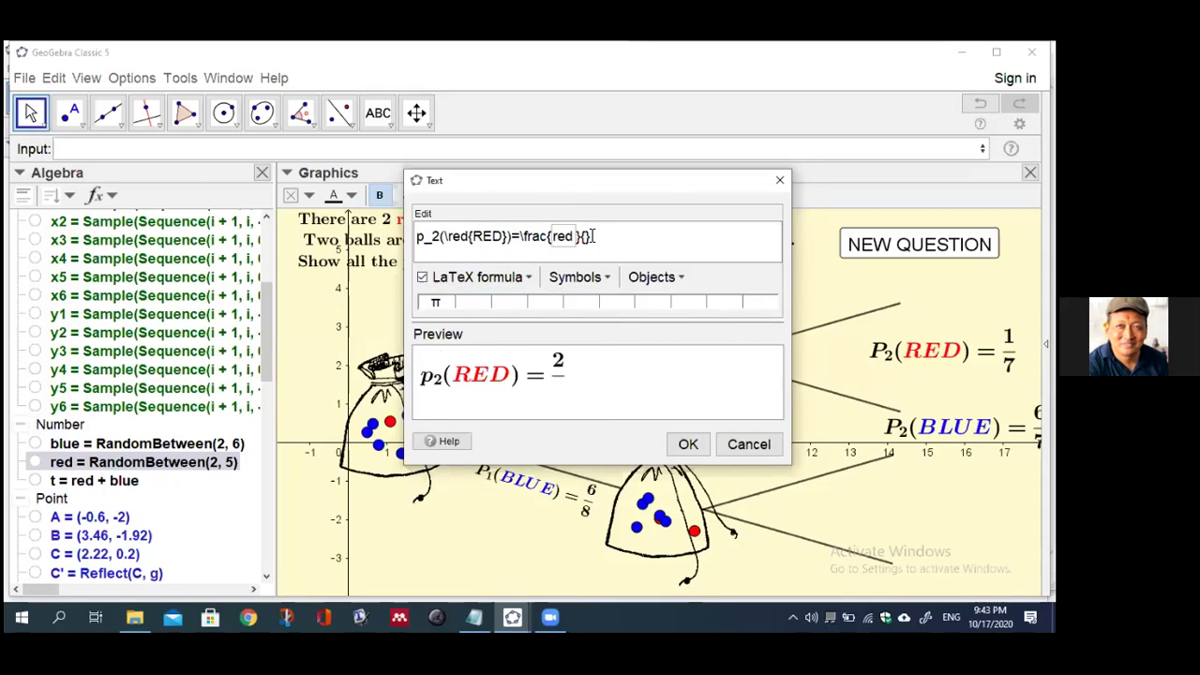
{"action": "left_click", "coordinate": [592, 236]}
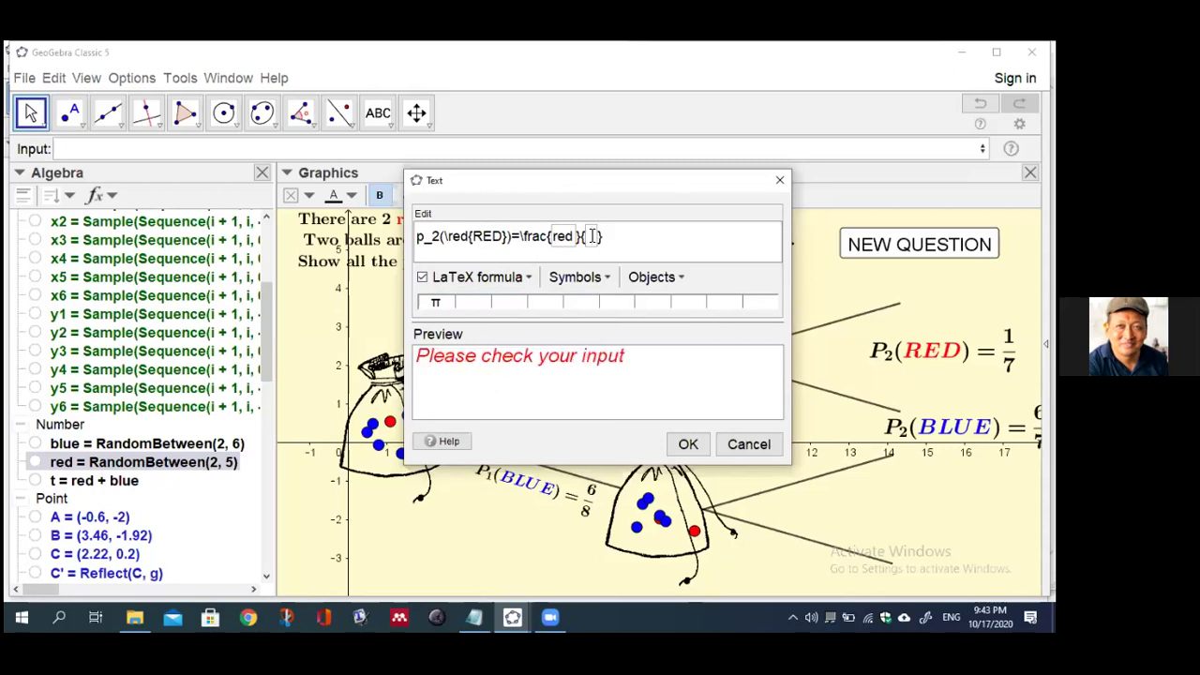
{"action": "type", "text": "t-1"}
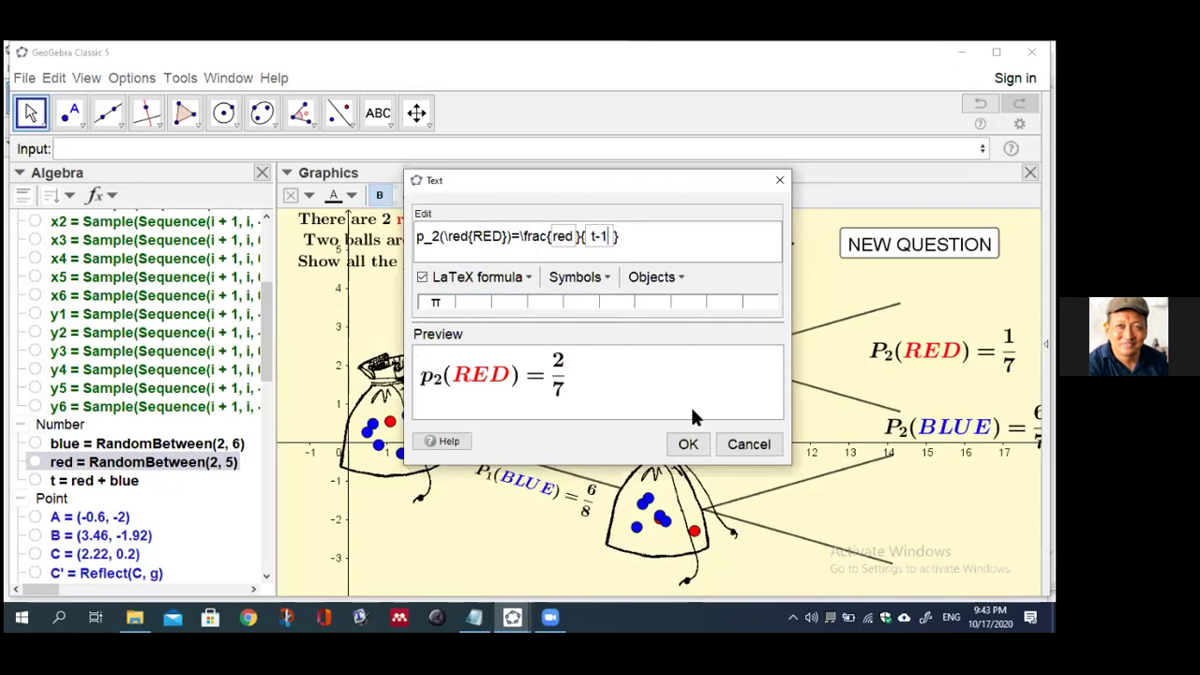
{"action": "left_click", "coordinate": [689, 444]}
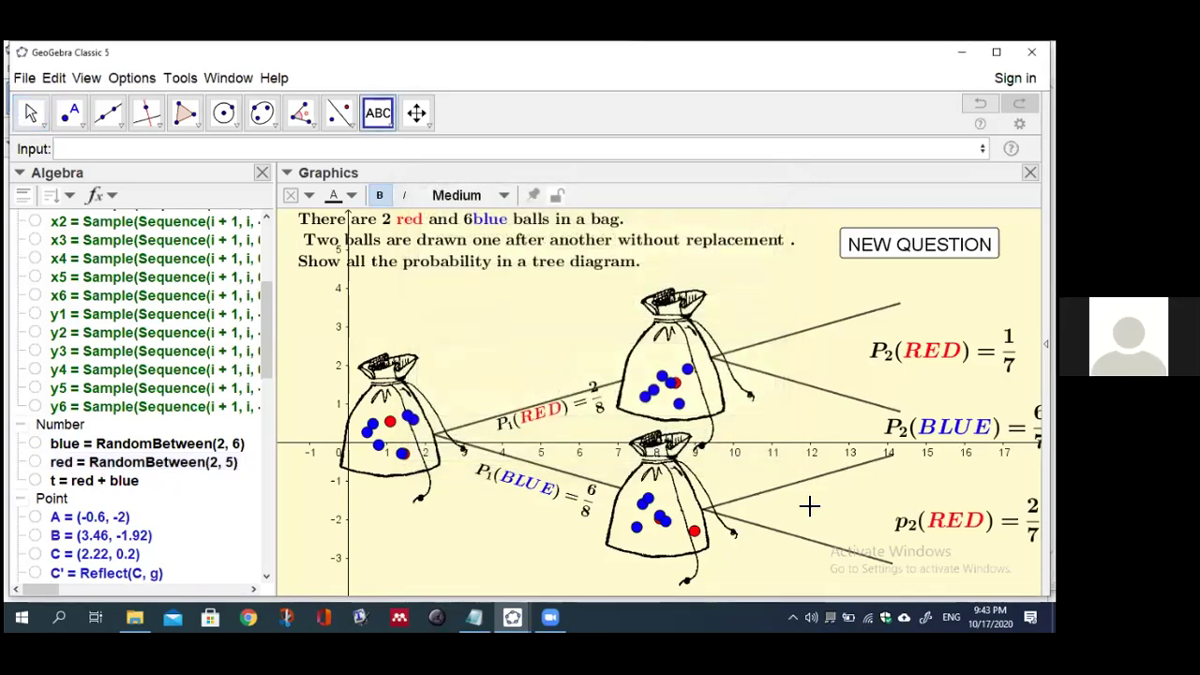
- Move the lower bag's RED label up and left between its branches, and change its leading p to a capital P
{"action": "left_click_drag", "start_coordinate": [937, 527], "coordinate": [905, 501]}
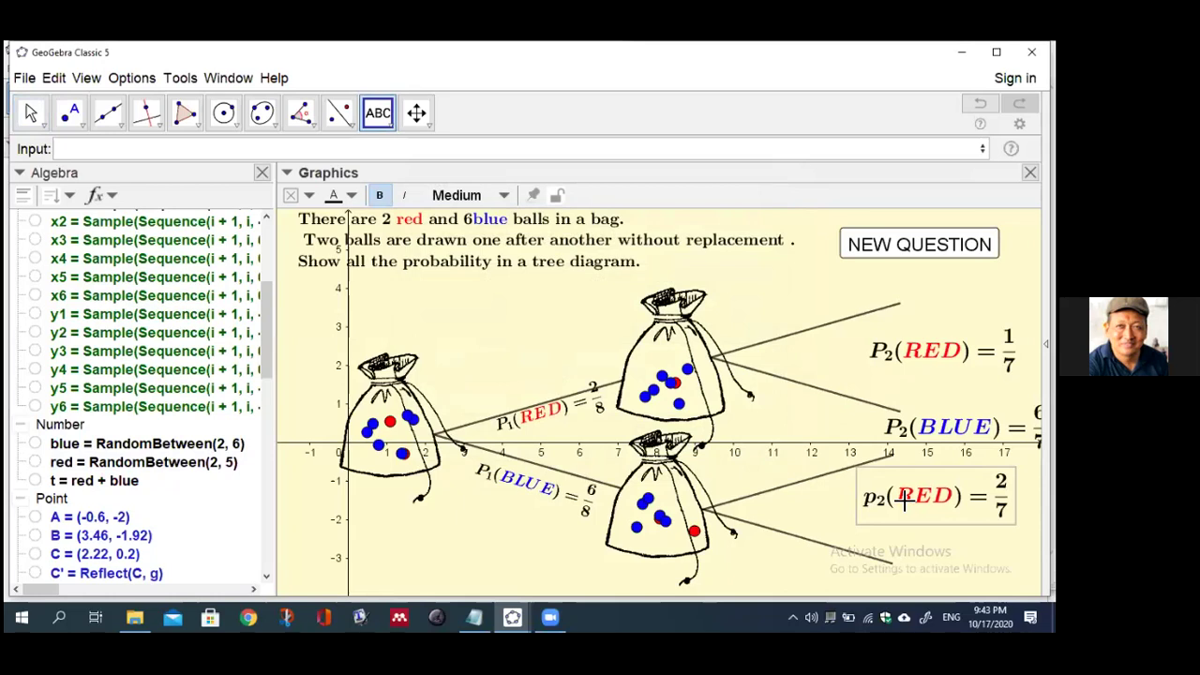
{"action": "left_click", "coordinate": [901, 547]}
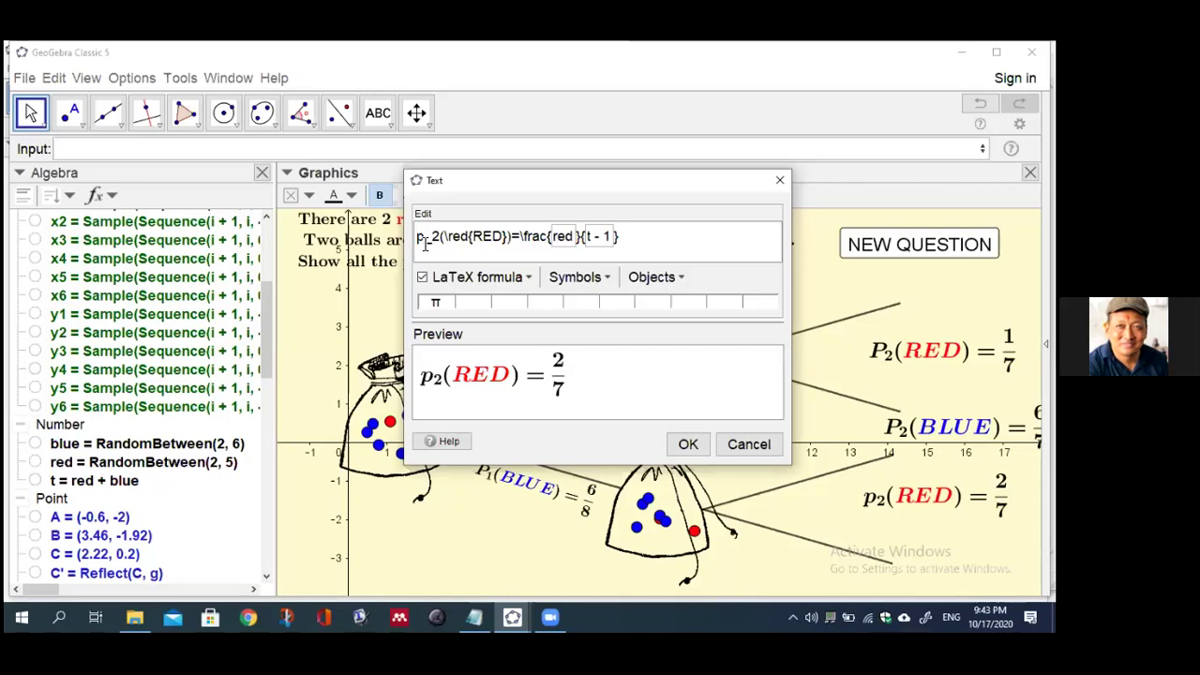
{"action": "key", "text": "Delete"}
{"action": "type", "text": "P"}
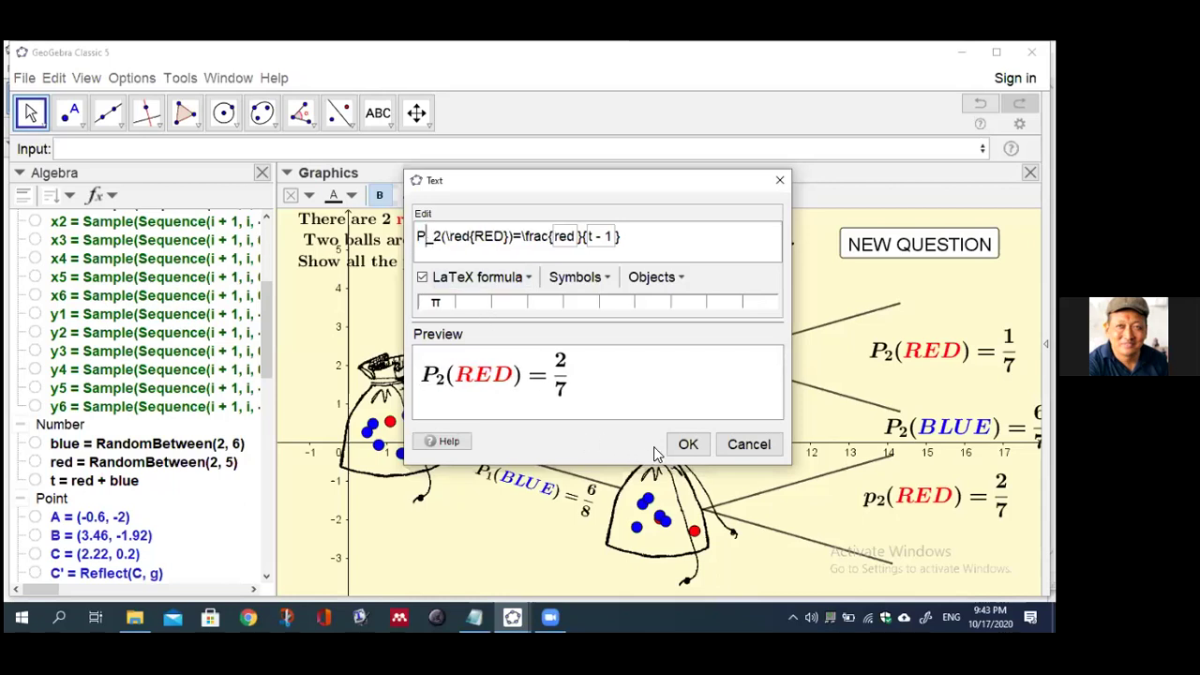
{"action": "left_click", "coordinate": [688, 445]}
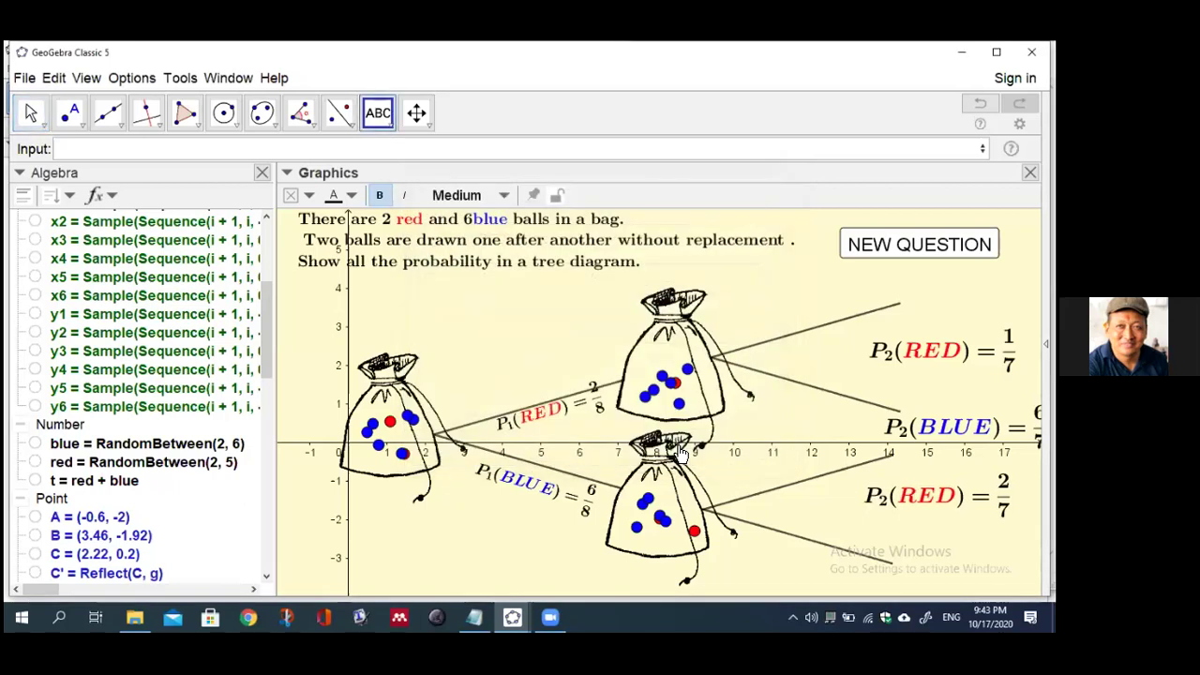
- Begin another LaTeX text below the lower bag's P_2(RED) label reading P_2(\blue{BLUE})= followed by a fraction template
{"action": "left_click", "coordinate": [851, 527]}
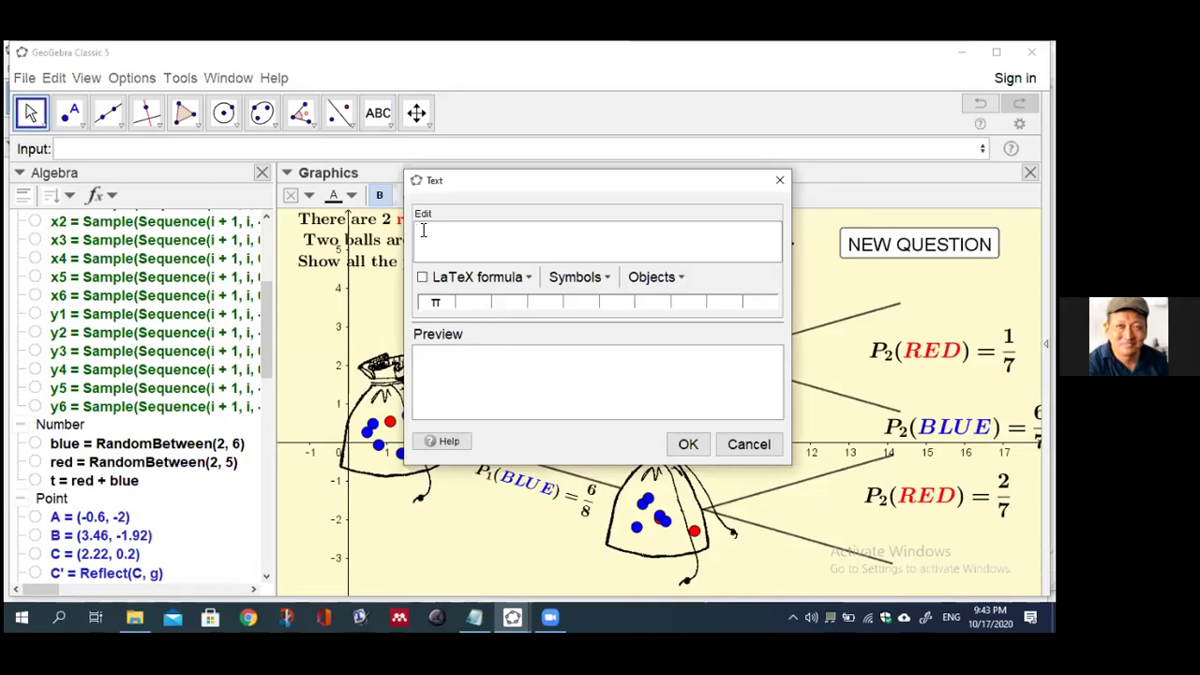
{"action": "type", "text": "P_"}
{"action": "type", "text": "2"}
{"action": "type", "text": "("}
{"action": "type", "text": "\\"}
{"action": "type", "text": "b"}
{"action": "type", "text": "lue"}
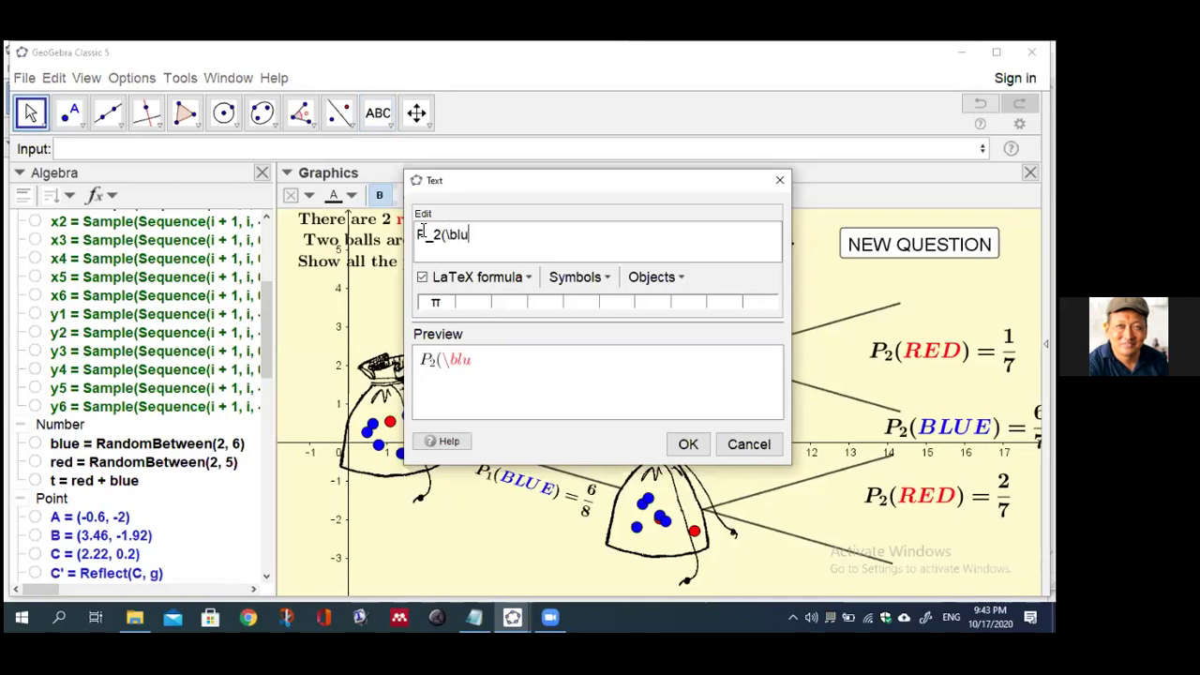
{"action": "type", "text": "("}
{"action": "type", "text": "BLUE})"}
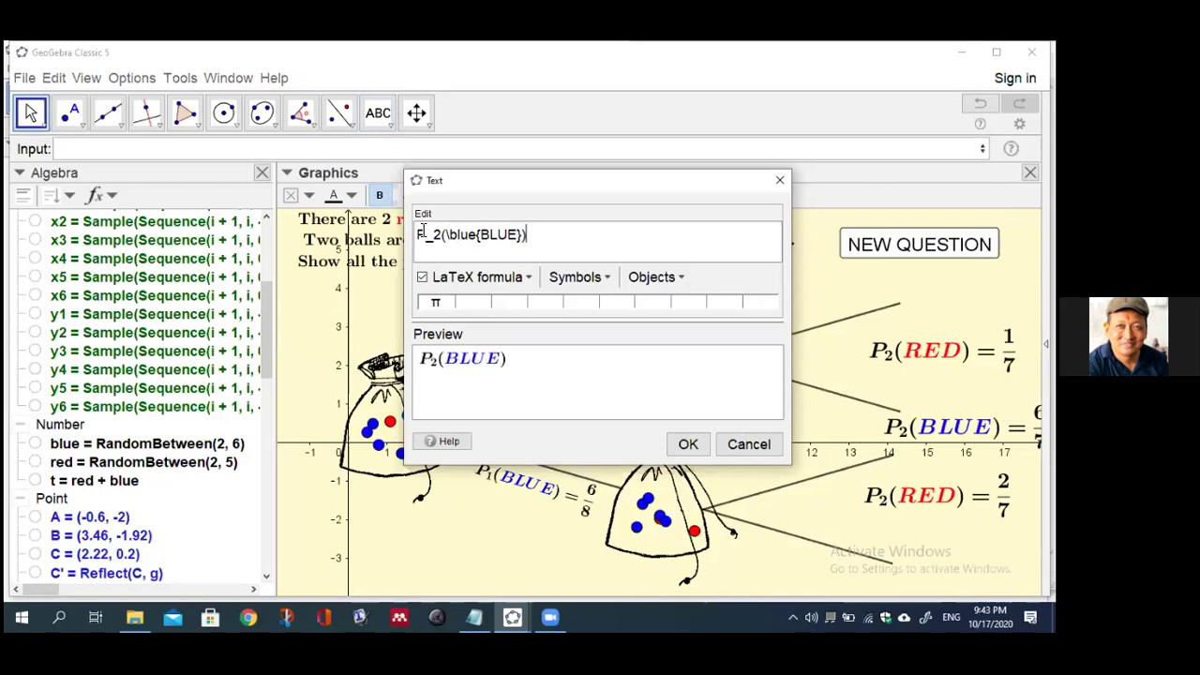
{"action": "type", "text": "="}
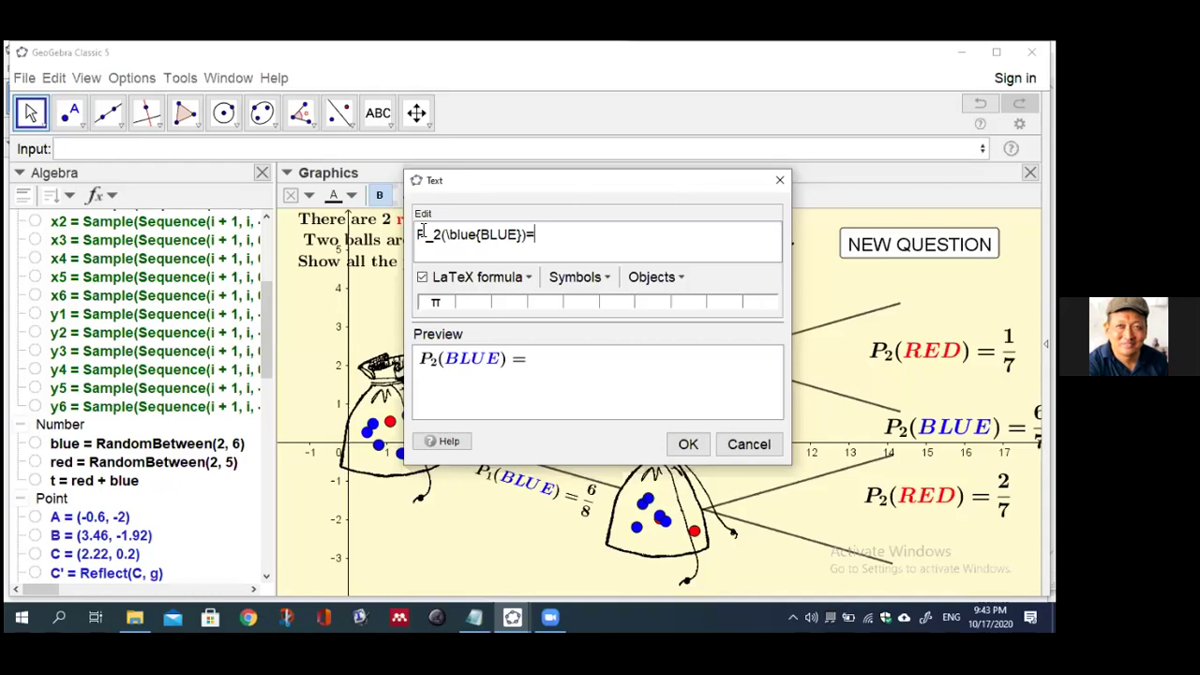
{"action": "left_click", "coordinate": [527, 277]}
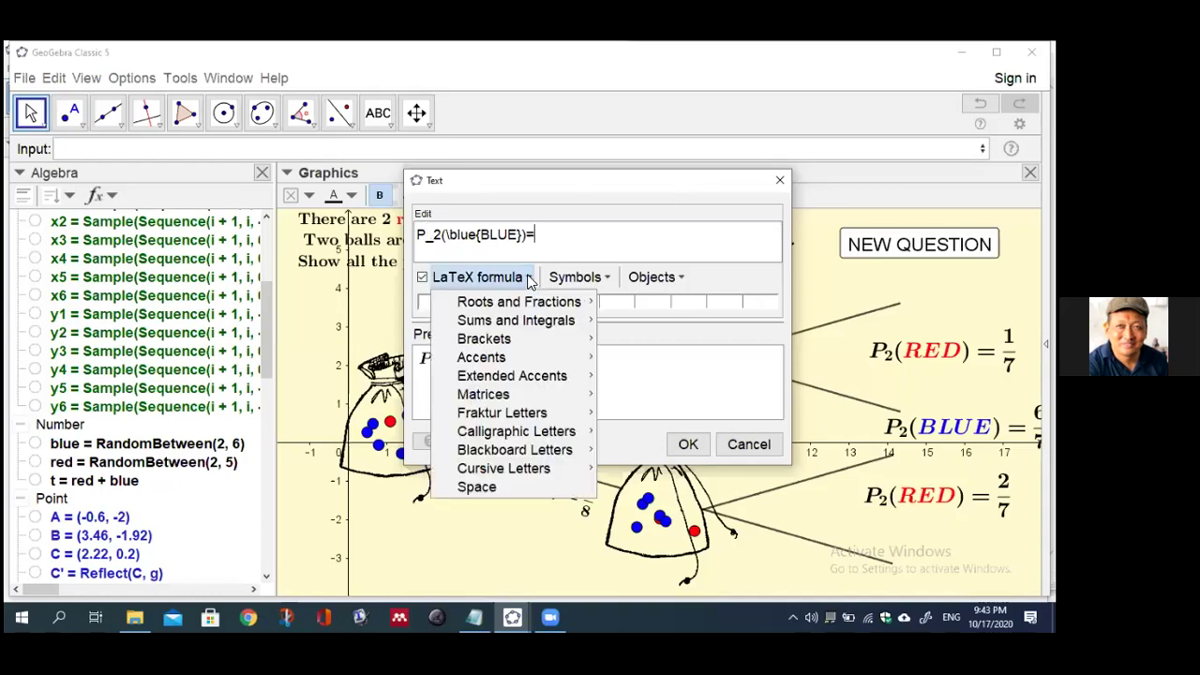
{"action": "mouse_move", "coordinate": [573, 305]}
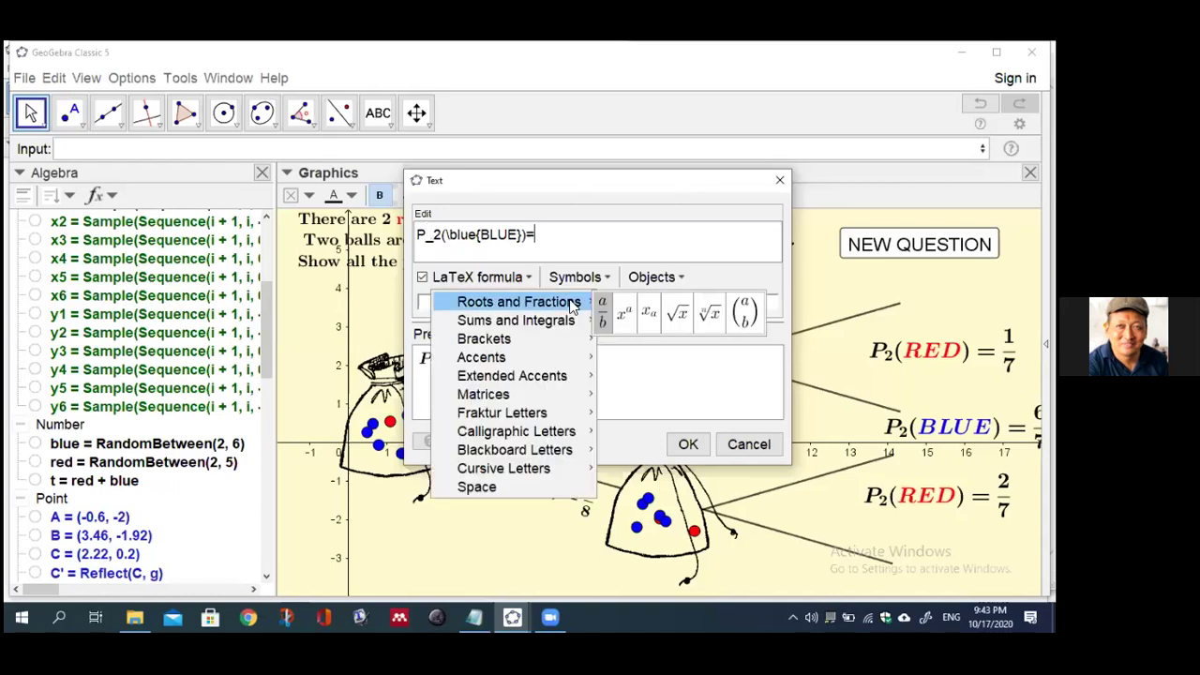
{"action": "left_click", "coordinate": [596, 307]}
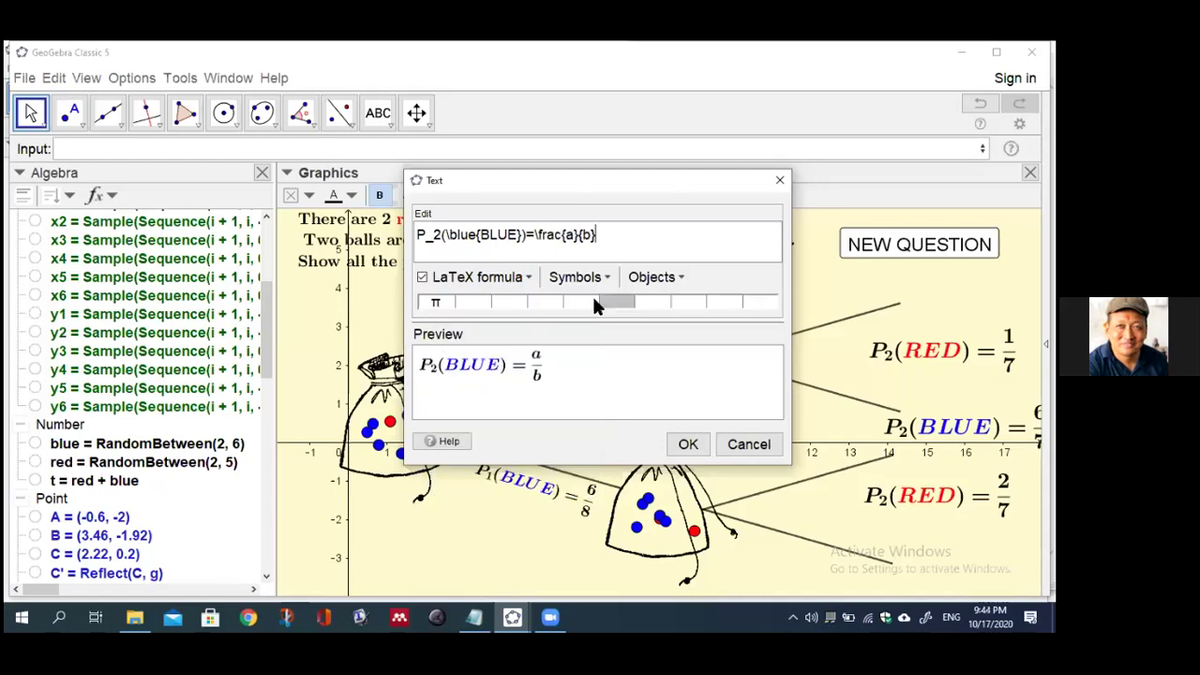
- Fill the lower bag's P_2(BLUE) fraction with a dynamic field containing blue-1 over a dynamic field containing t-1
{"action": "left_click", "coordinate": [572, 237]}
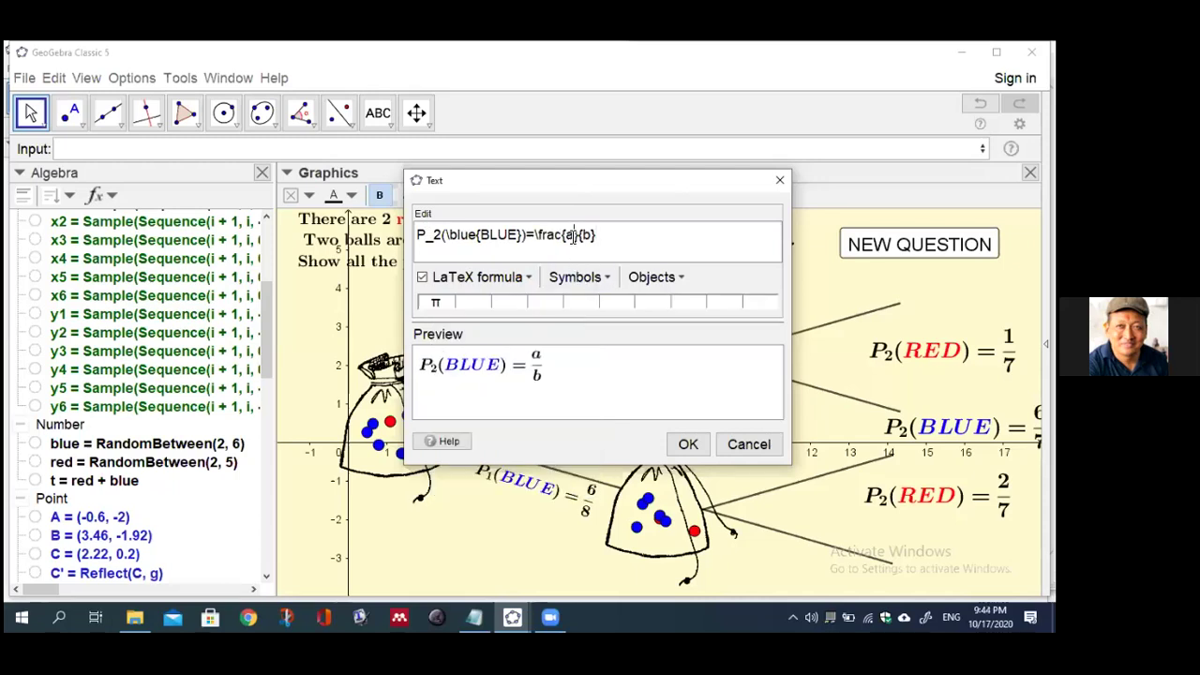
{"action": "key", "text": "BackSpace"}
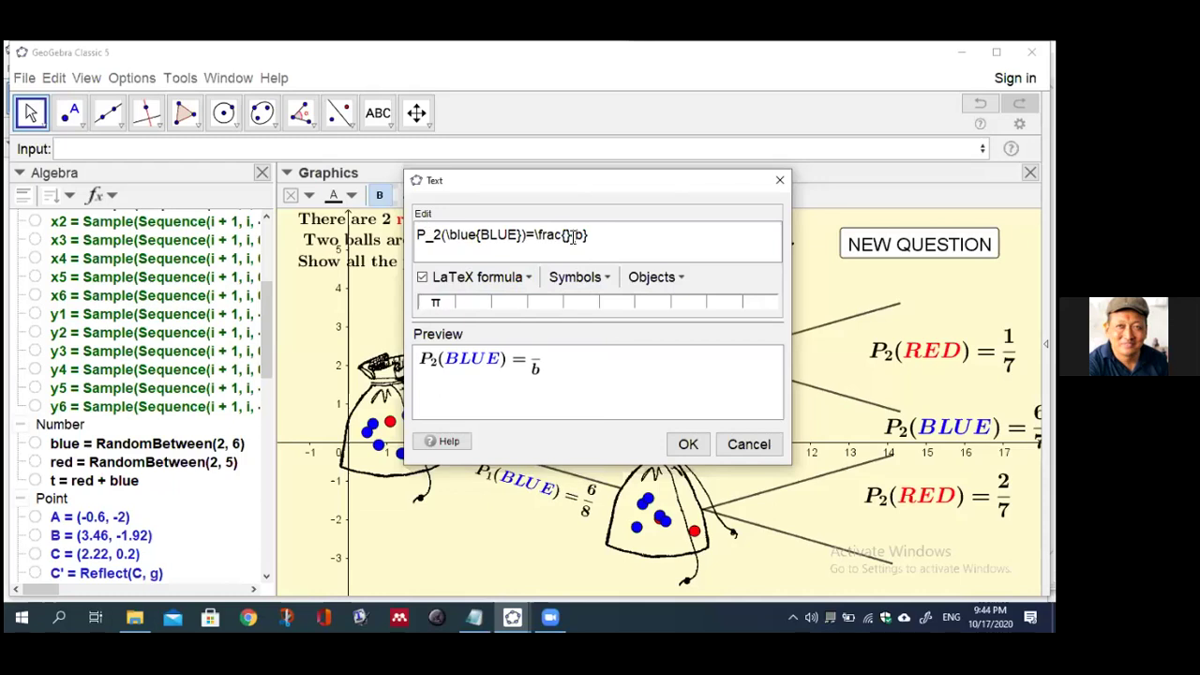
{"action": "key", "text": "ctrl+v"}
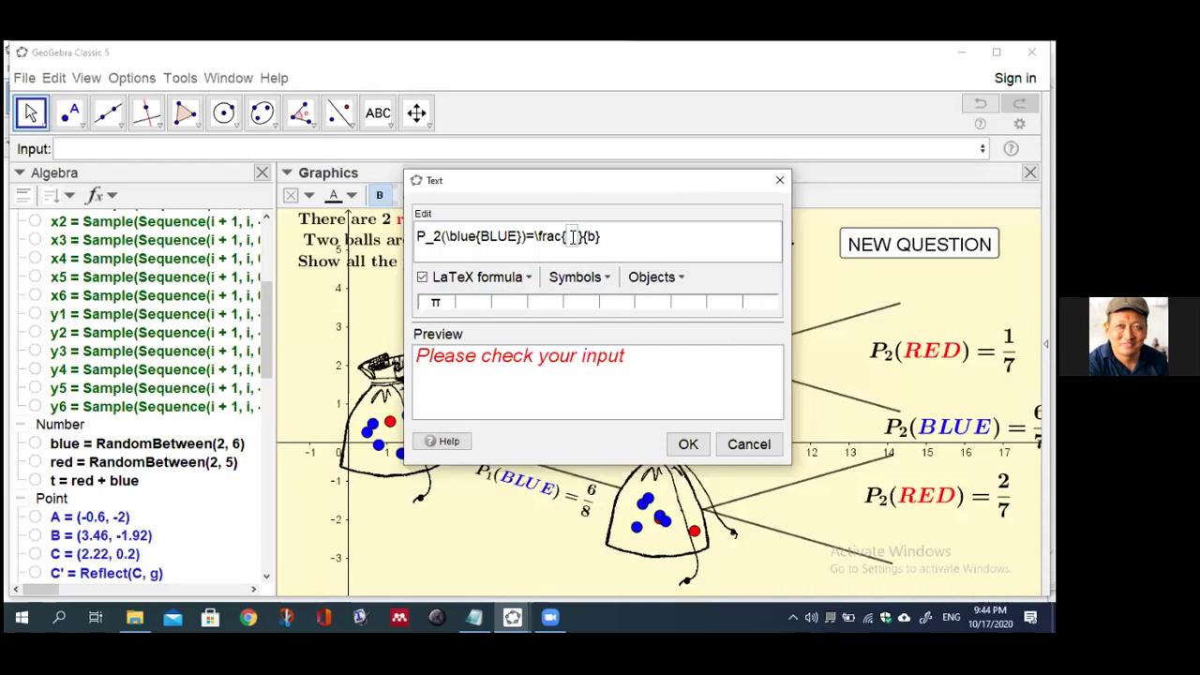
{"action": "type", "text": "blue"}
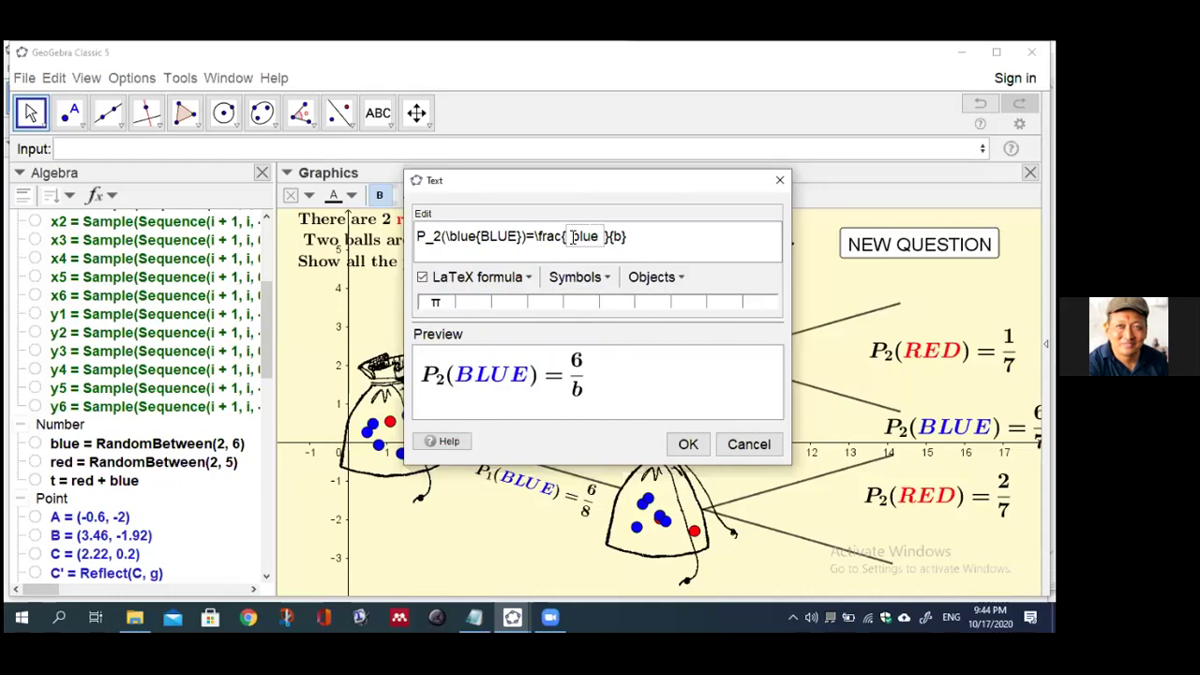
{"action": "type", "text": "-1"}
{"action": "left_click", "coordinate": [626, 236]}
{"action": "key", "text": "BackSpace"}
{"action": "key", "text": "ctrl+v"}
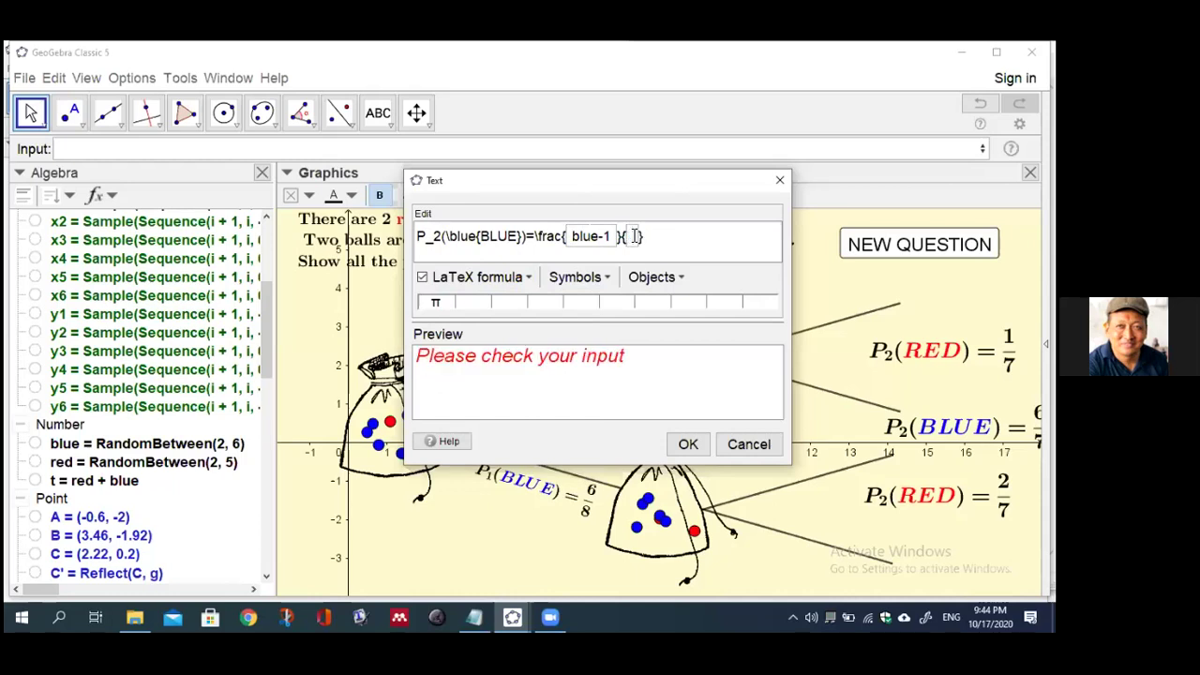
{"action": "type", "text": "t-1"}
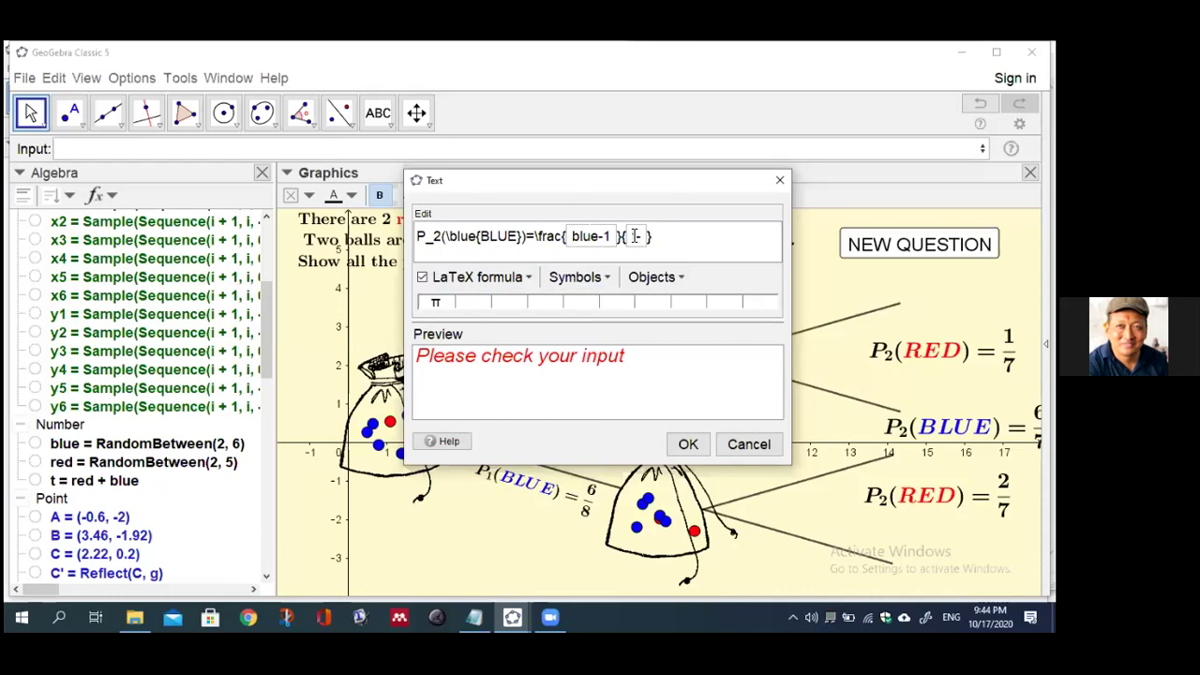
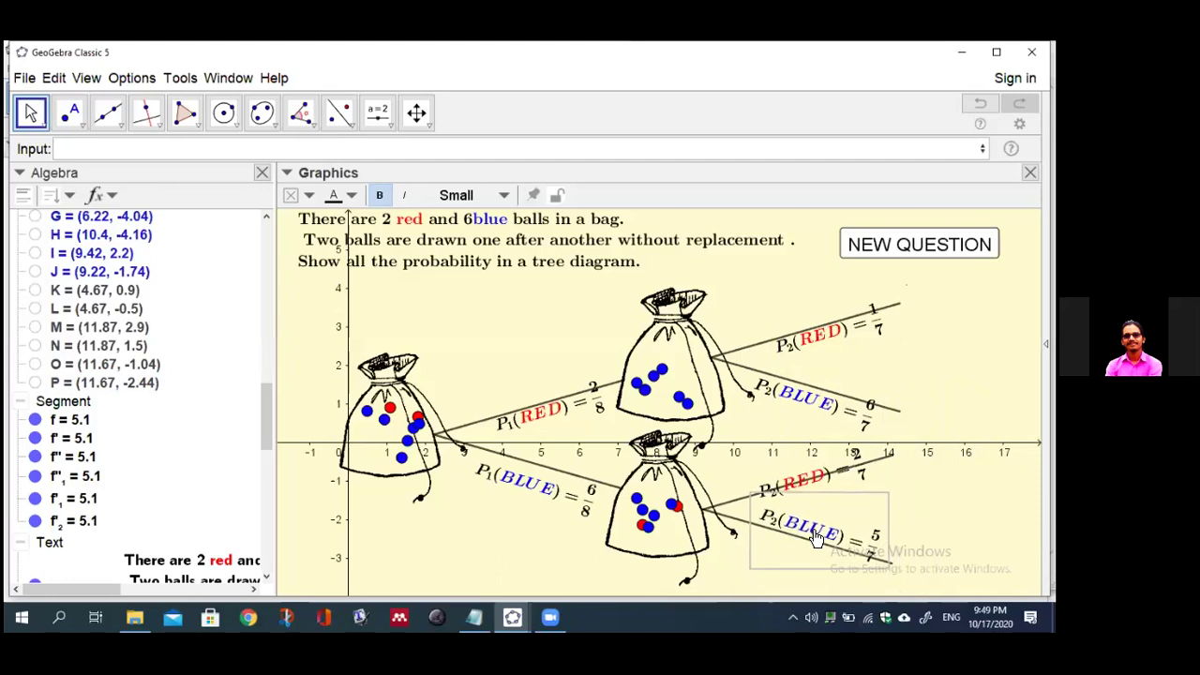
- Move the upper bag's P_2(RED) label up so that it sits just above its branch
{"action": "left_click", "coordinate": [898, 527]}
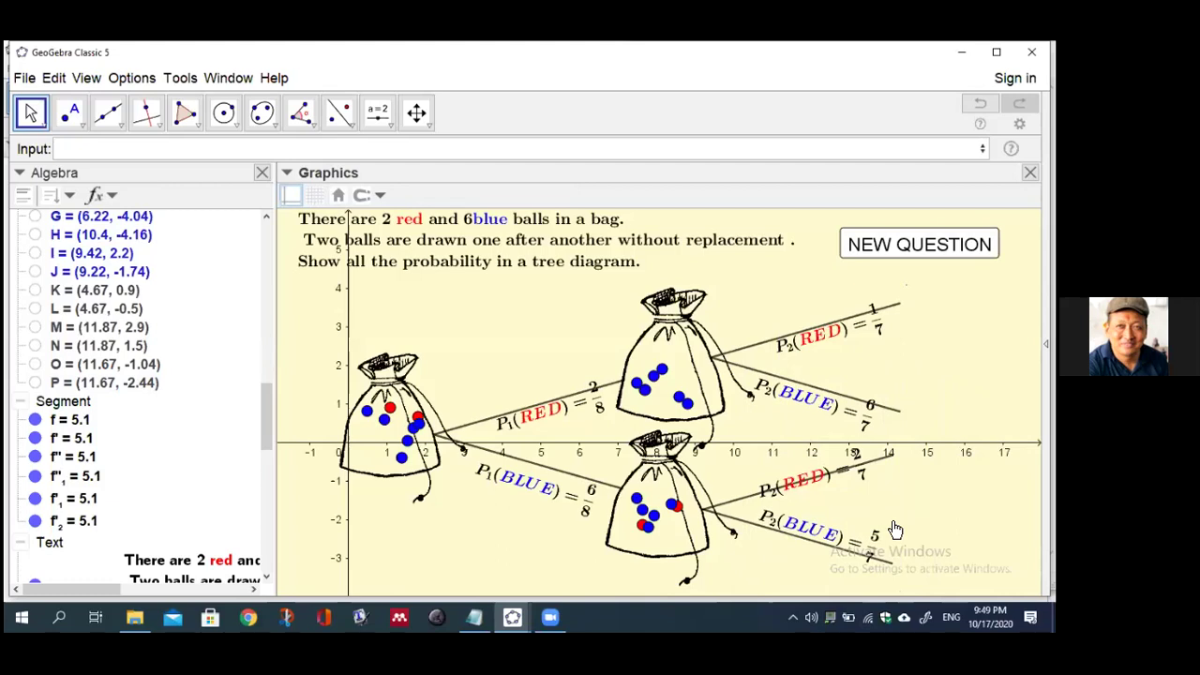
{"action": "left_click_drag", "start_coordinate": [829, 339], "coordinate": [798, 296]}
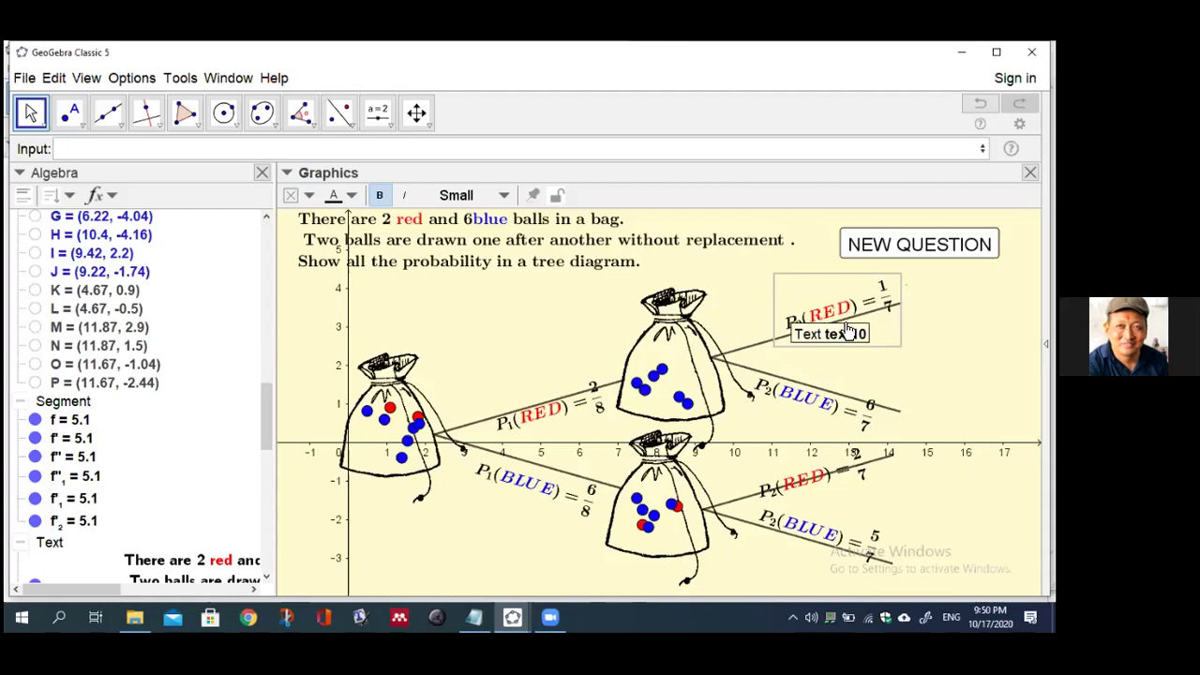
{"action": "mouse_move", "coordinate": [851, 308]}
{"action": "left_mouse_down"}
{"action": "mouse_move", "coordinate": [830, 326]}
{"action": "mouse_move", "coordinate": [843, 312]}
{"action": "left_mouse_up"}
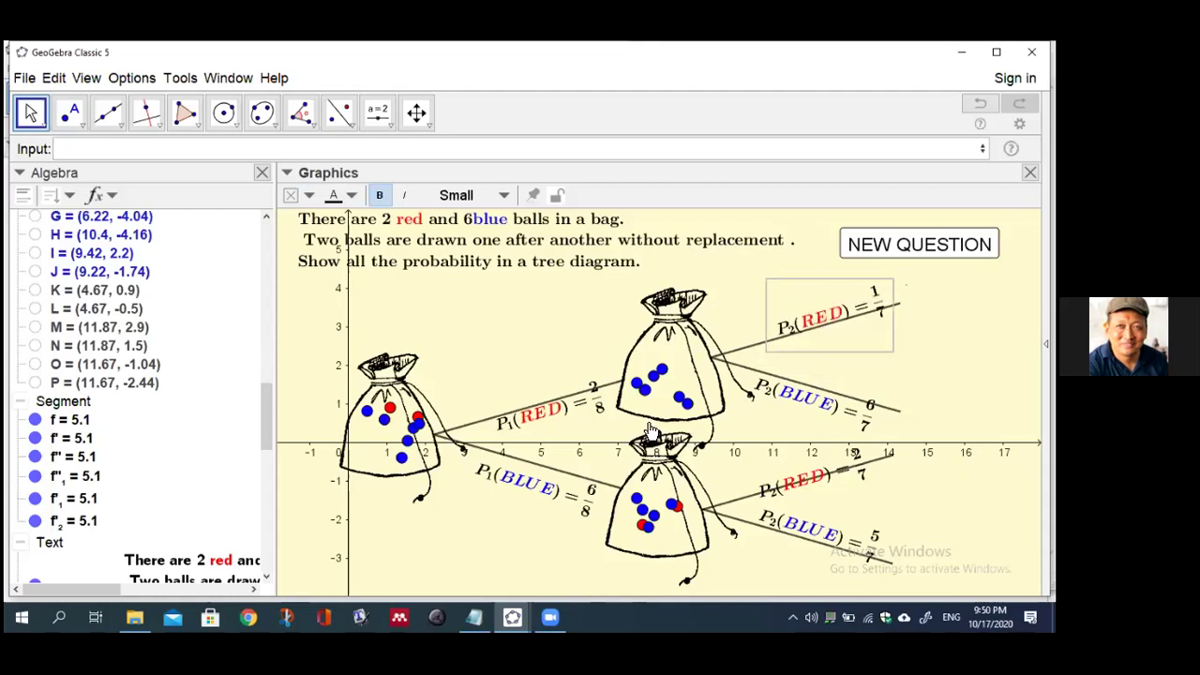
{"action": "key", "text": "Escape"}
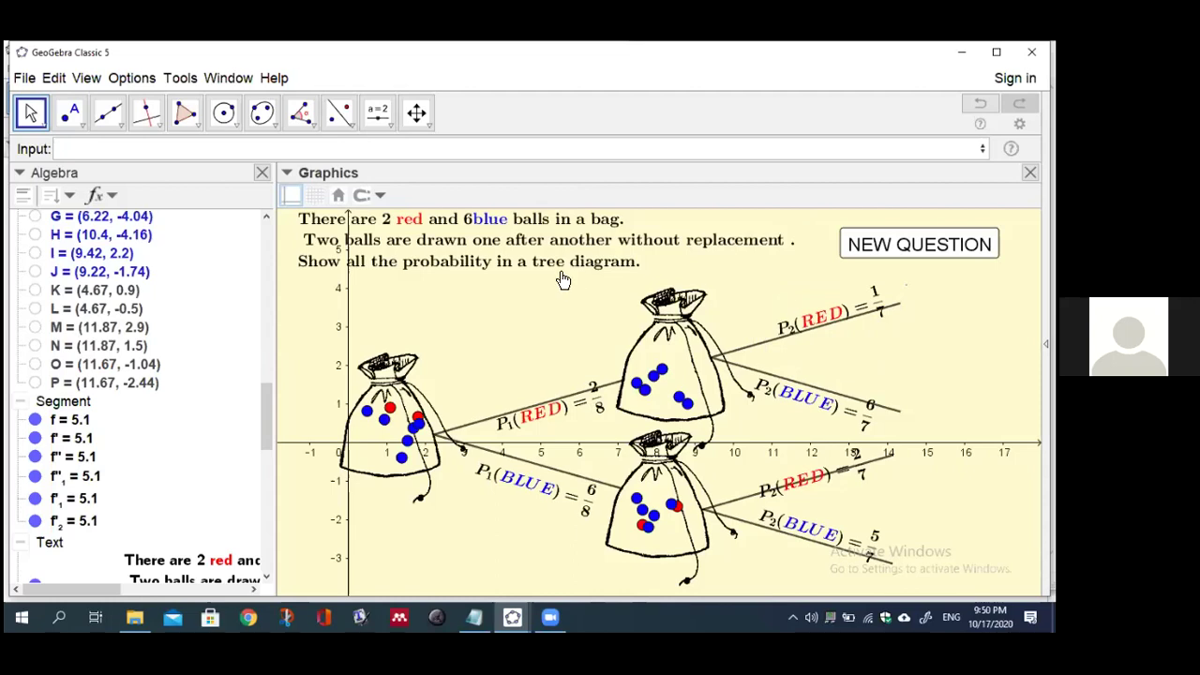
- Create a LaTeX text reading (\red{RED},\red{RED}) and place it at the end of the upper bag's RED branch
{"action": "left_click", "coordinate": [390, 123]}
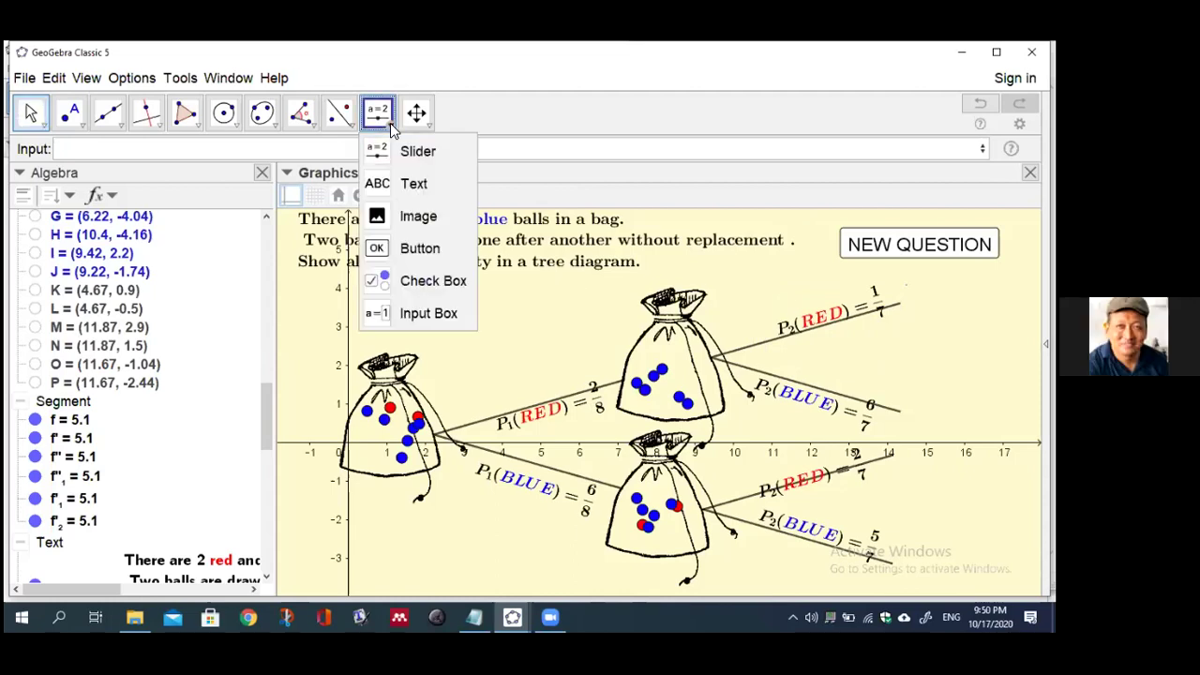
{"action": "left_click", "coordinate": [382, 181]}
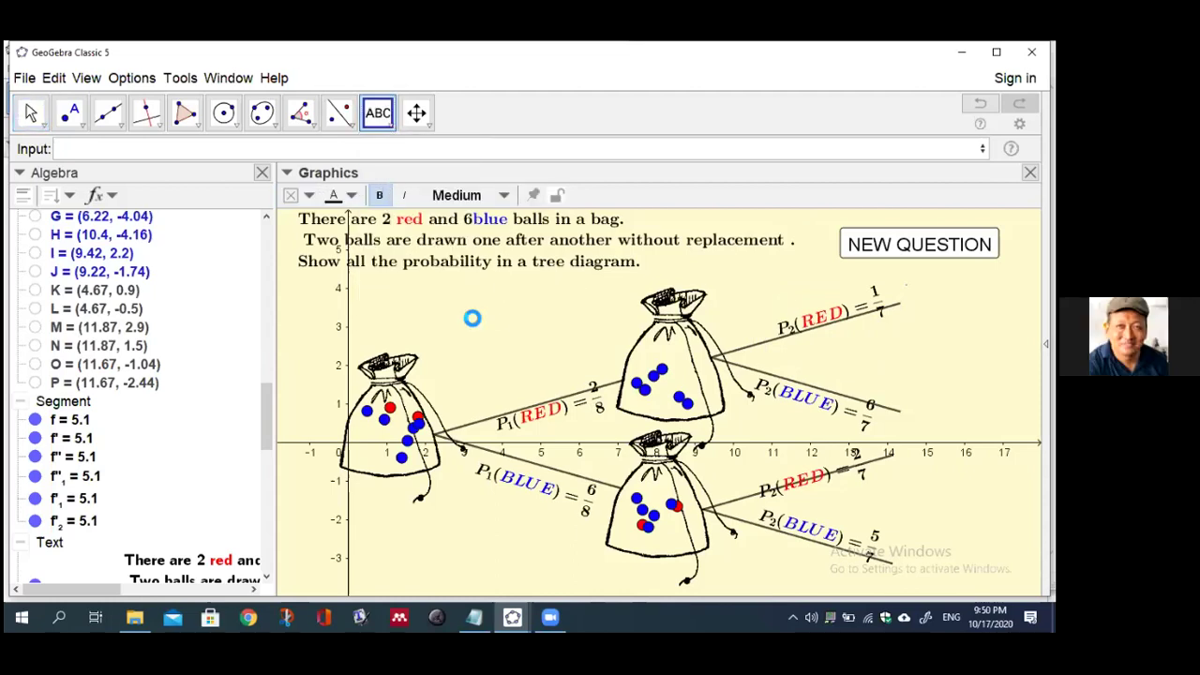
{"action": "left_click", "coordinate": [472, 318]}
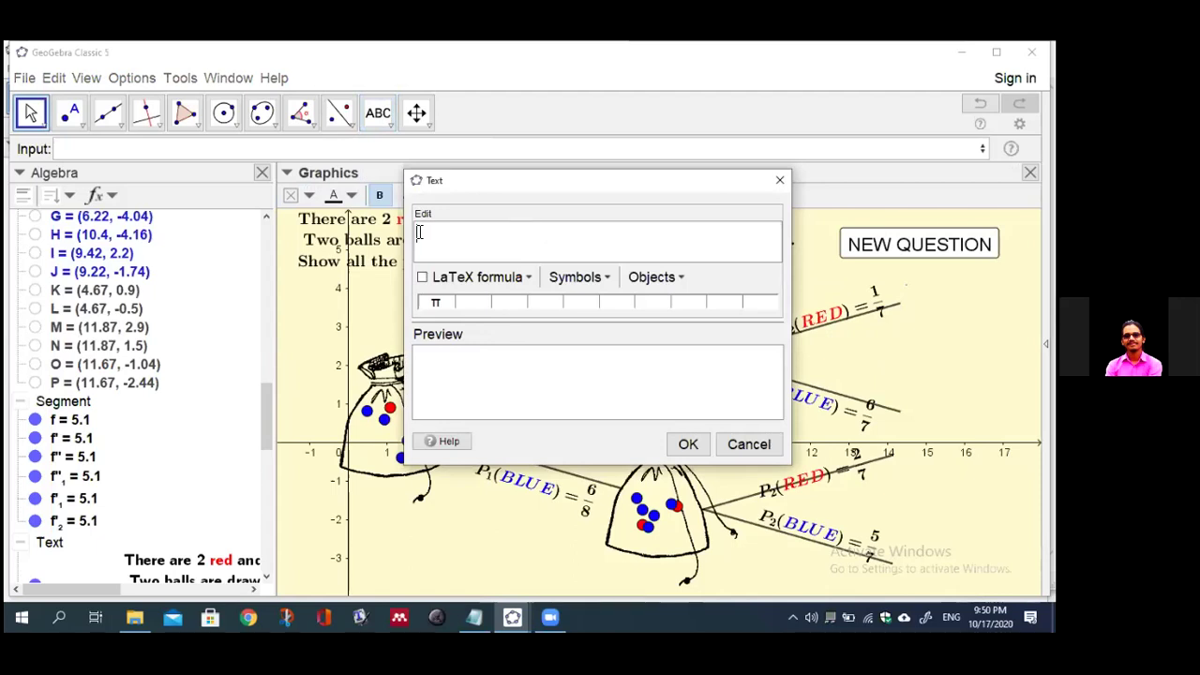
{"action": "type", "text": "(\\fr"}
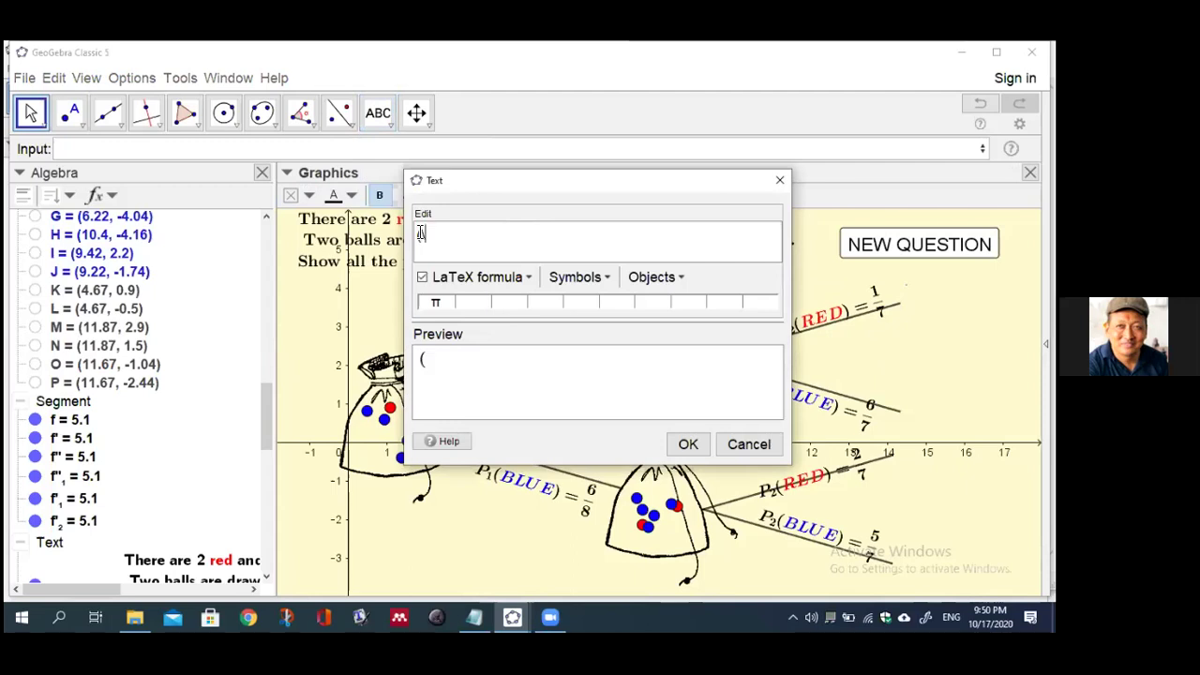
{"action": "type", "text": "ed{RE"}
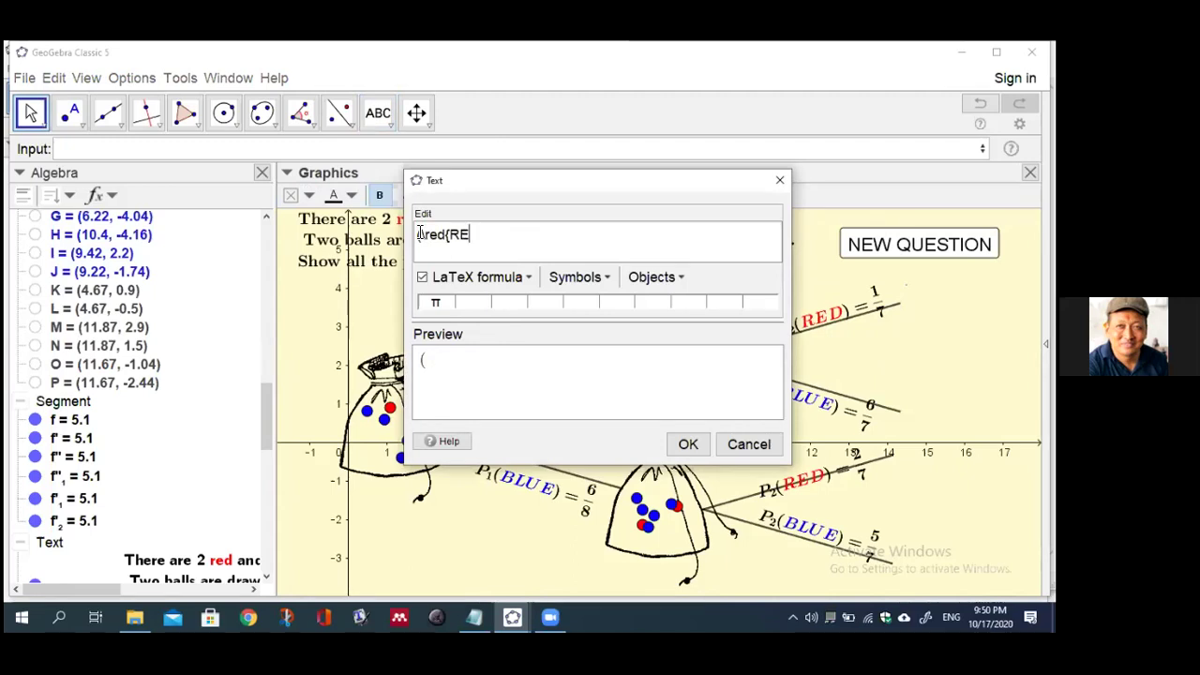
{"action": "type", "text": "D}"}
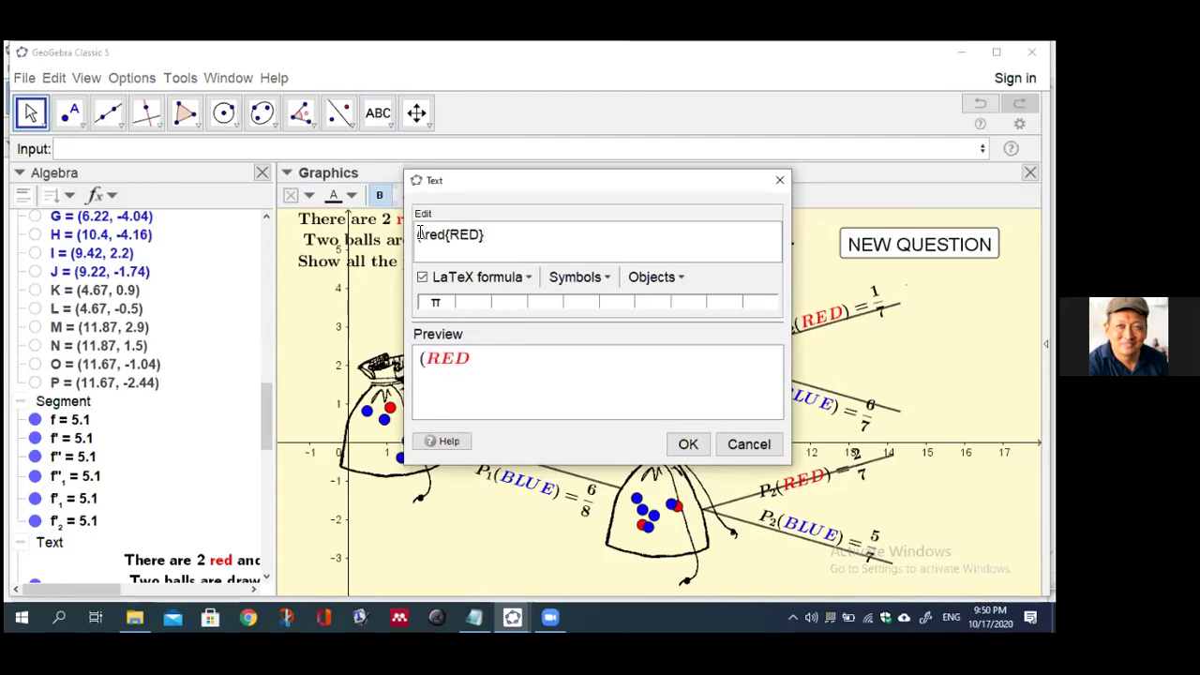
{"action": "type", "text": ",\\red"}
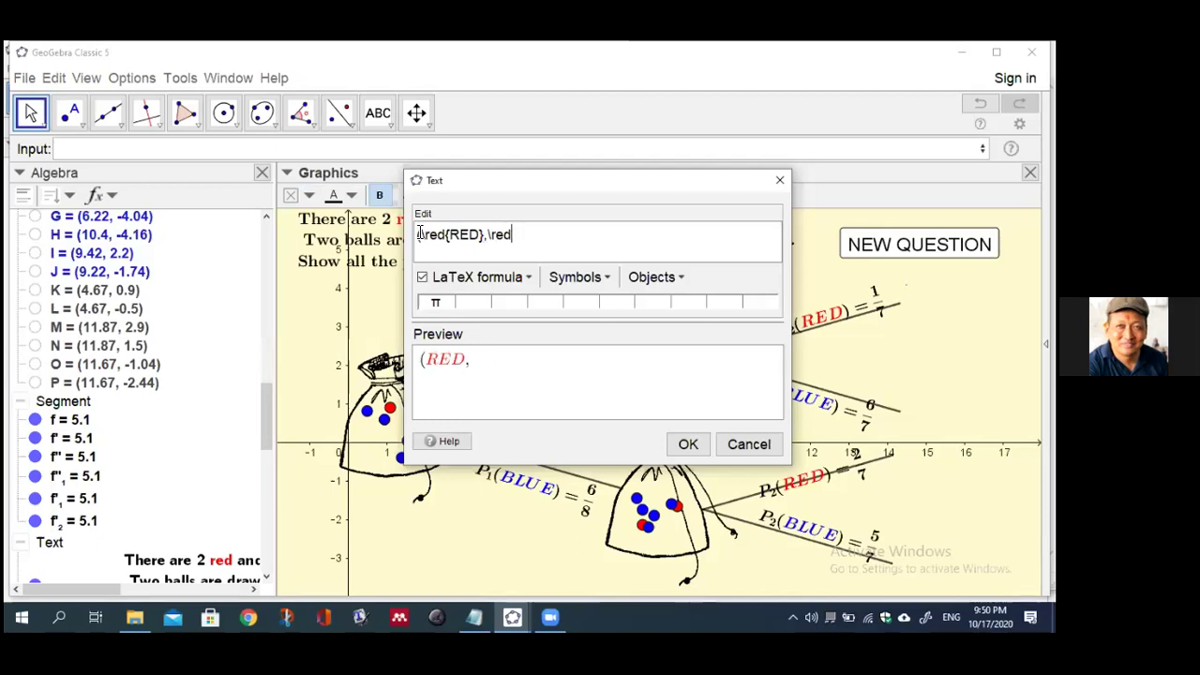
{"action": "type", "text": "{RED}"}
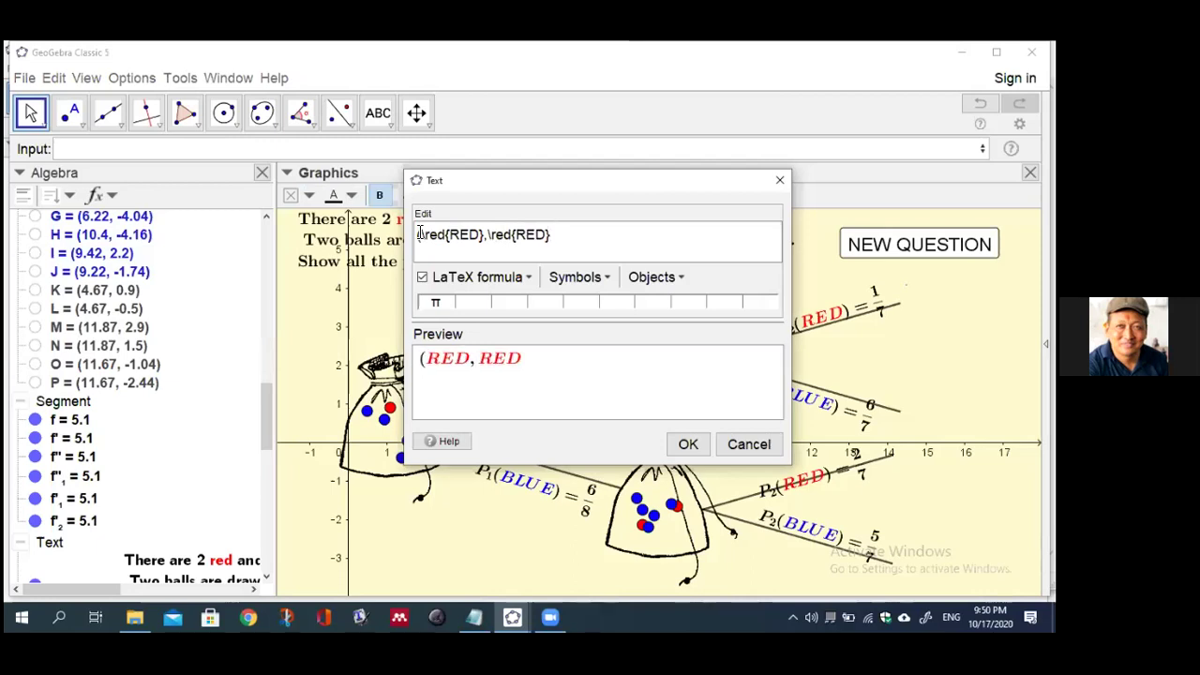
{"action": "type", "text": ")"}
{"action": "left_click", "coordinate": [687, 447]}
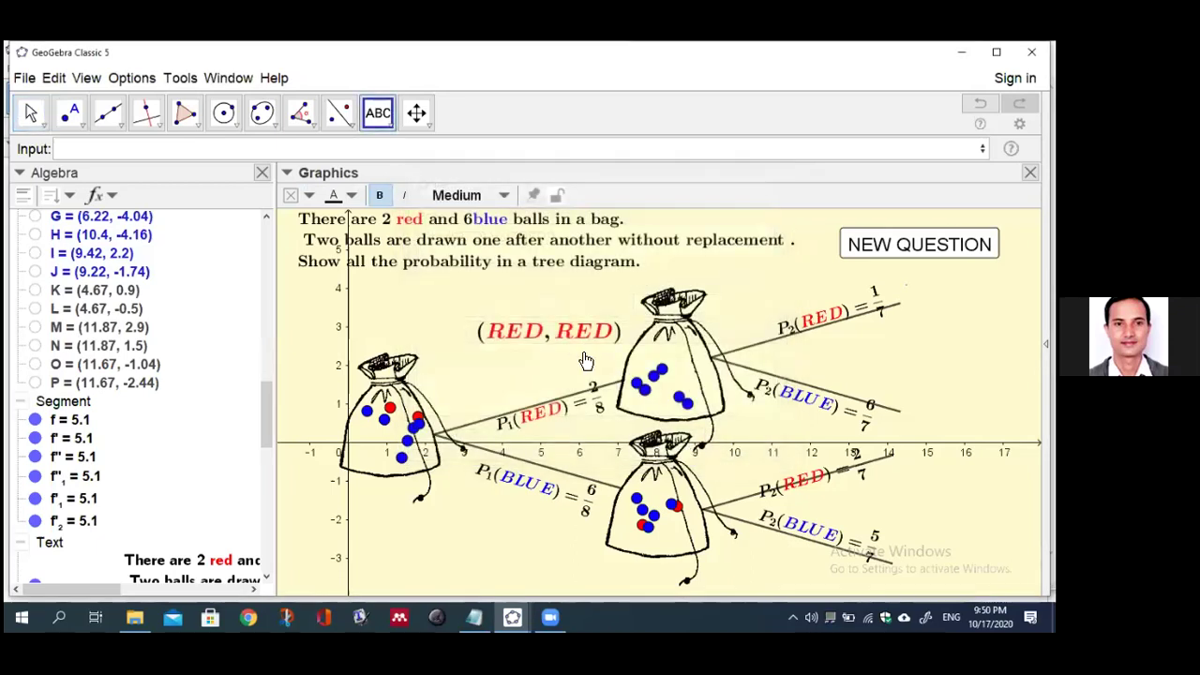
{"action": "left_click_drag", "start_coordinate": [573, 345], "coordinate": [997, 301]}
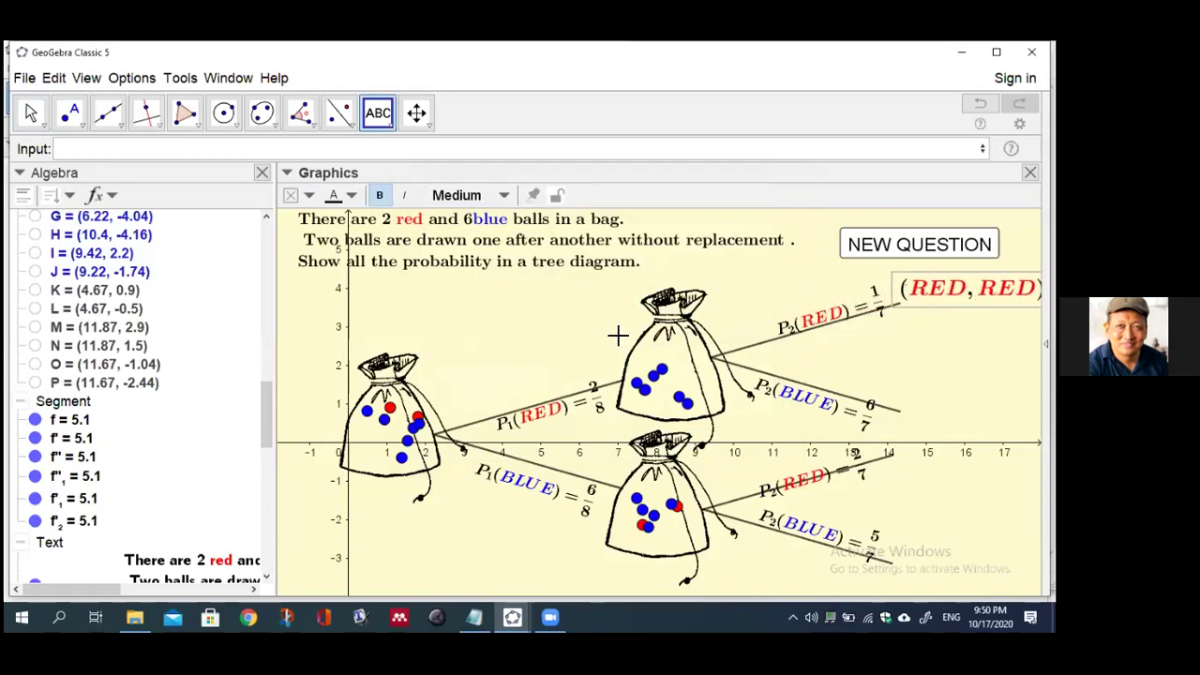
- Create a LaTeX text reading (\red{RED},\blue{BLUE}) and place it at the end of the upper bag's BLUE branch
{"action": "left_click", "coordinate": [439, 302]}
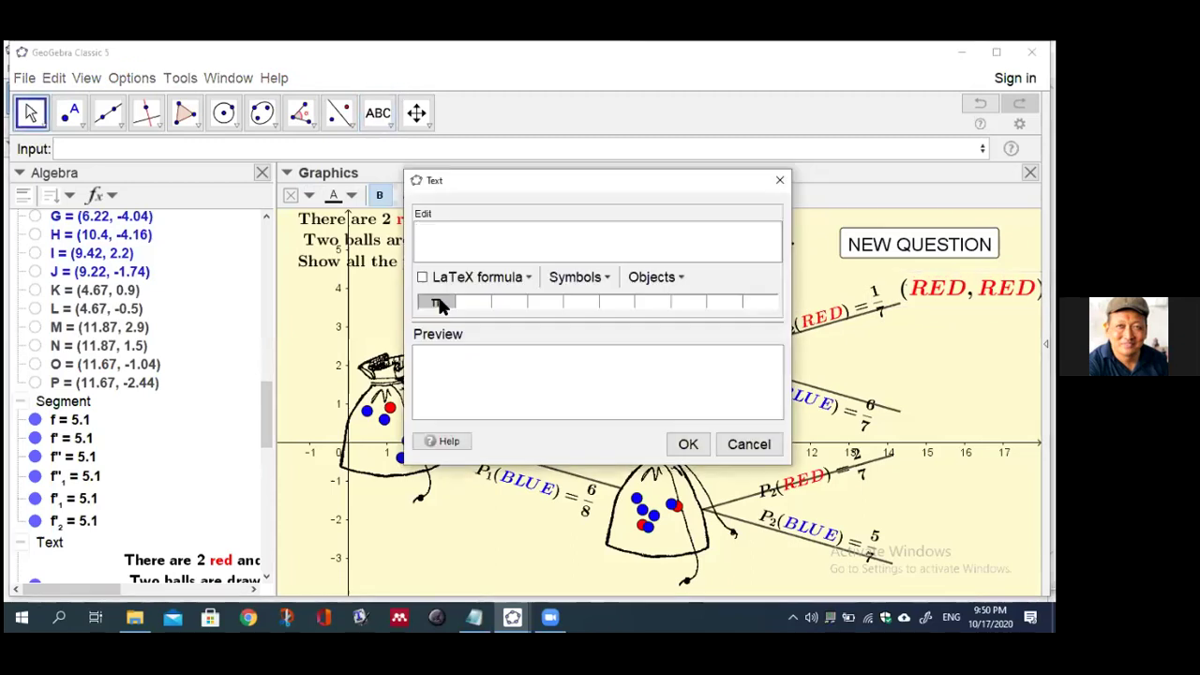
{"action": "type", "text": "(\\r\red{RED"}
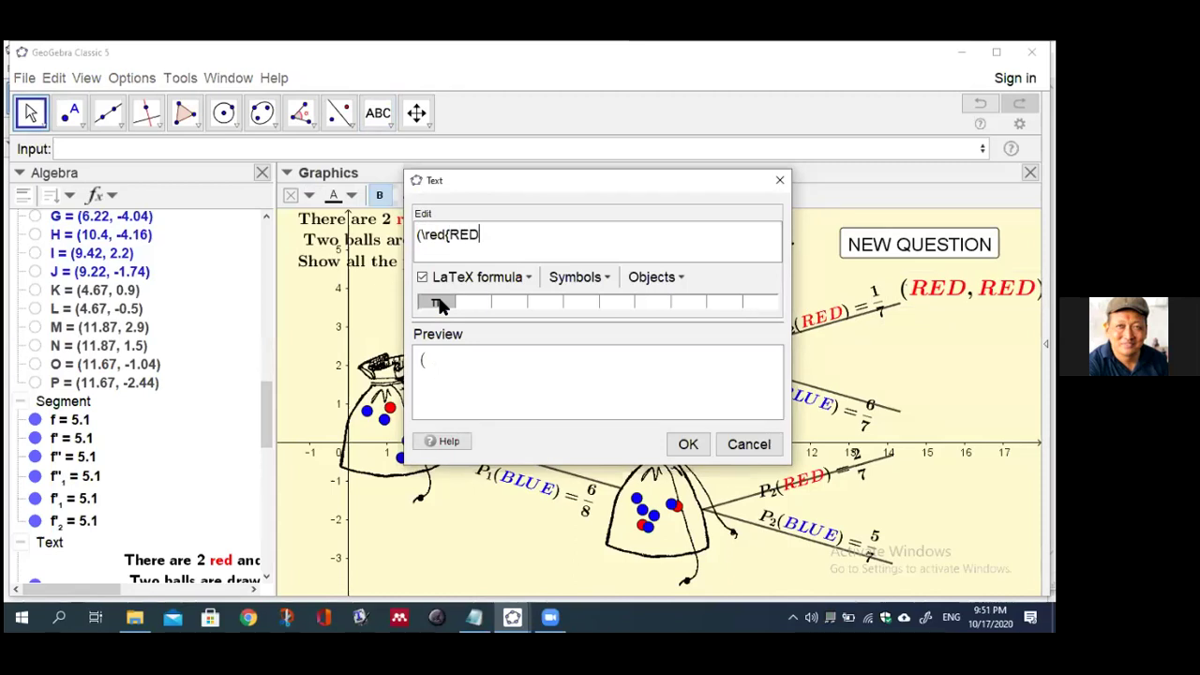
{"action": "type", "text": "},\\bl"}
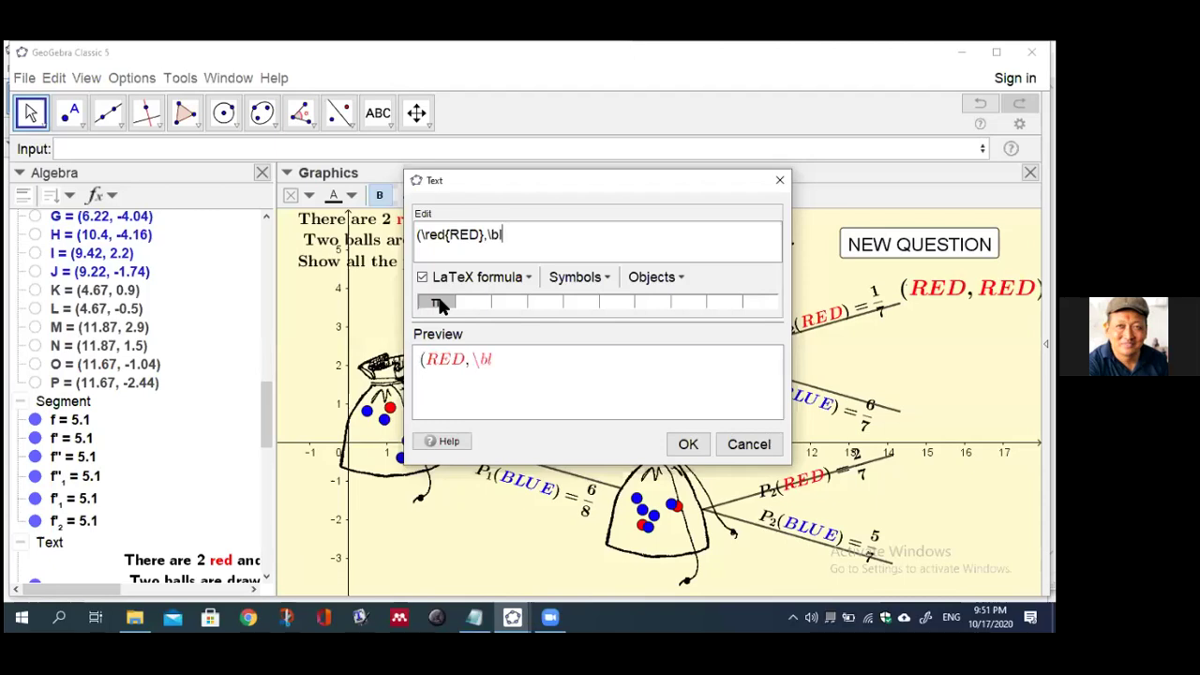
{"action": "type", "text": "ue{BLUE}"}
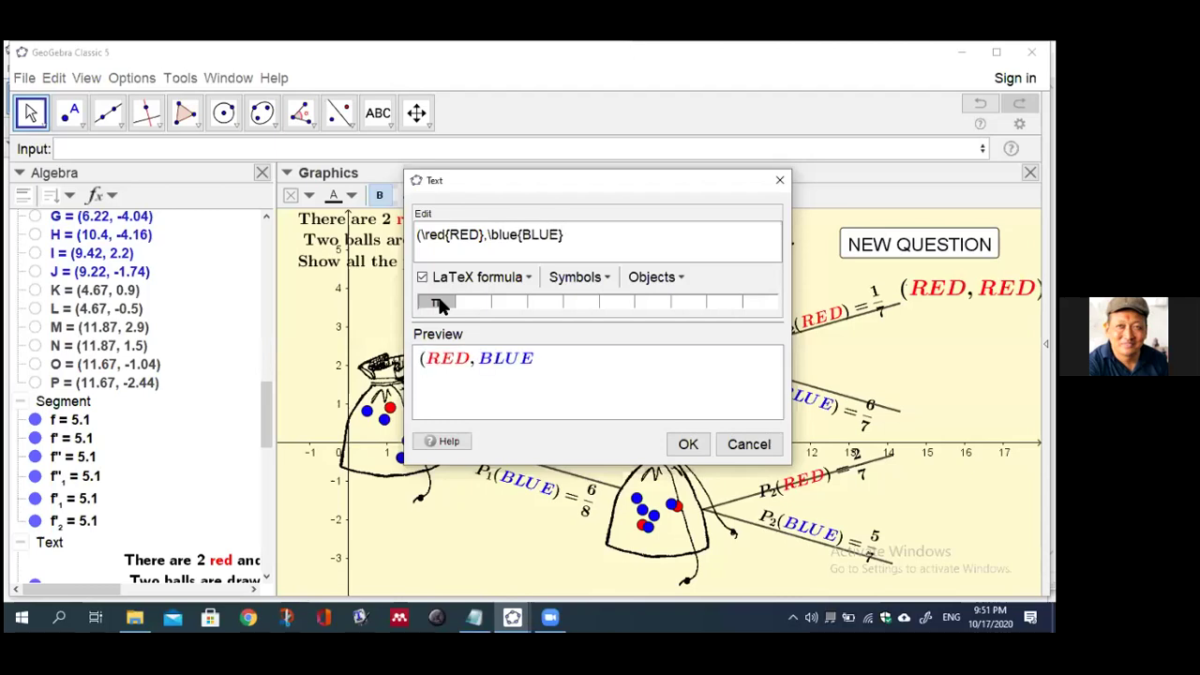
{"action": "type", "text": ")"}
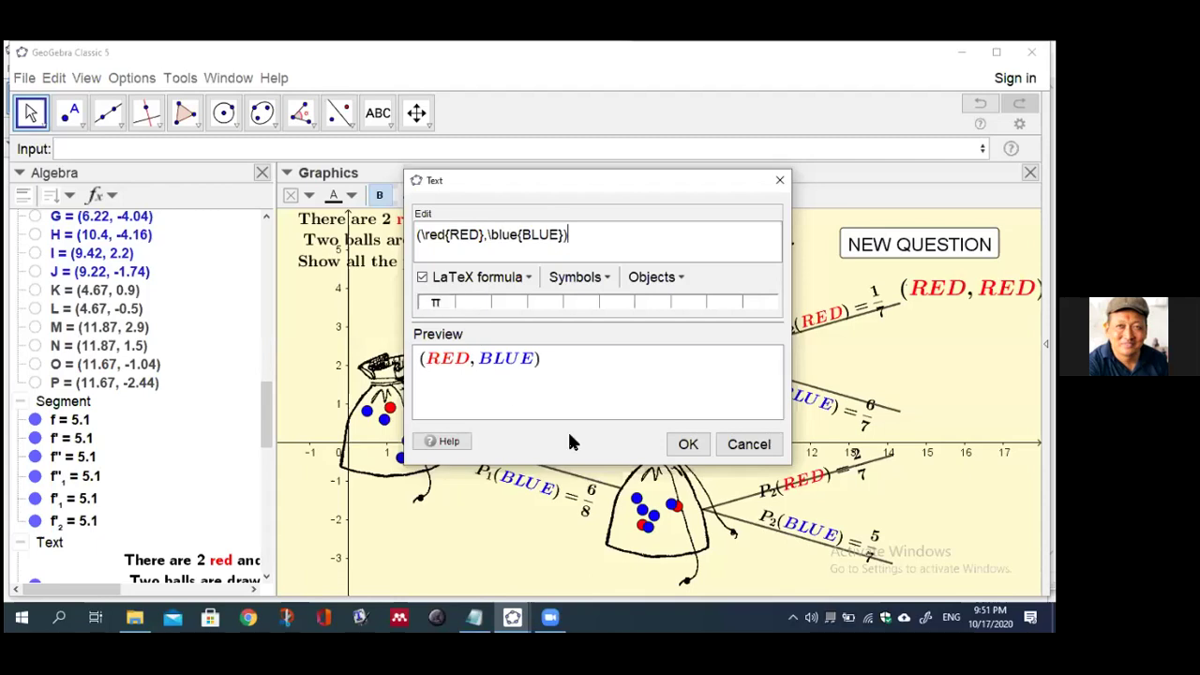
{"action": "left_click", "coordinate": [688, 443]}
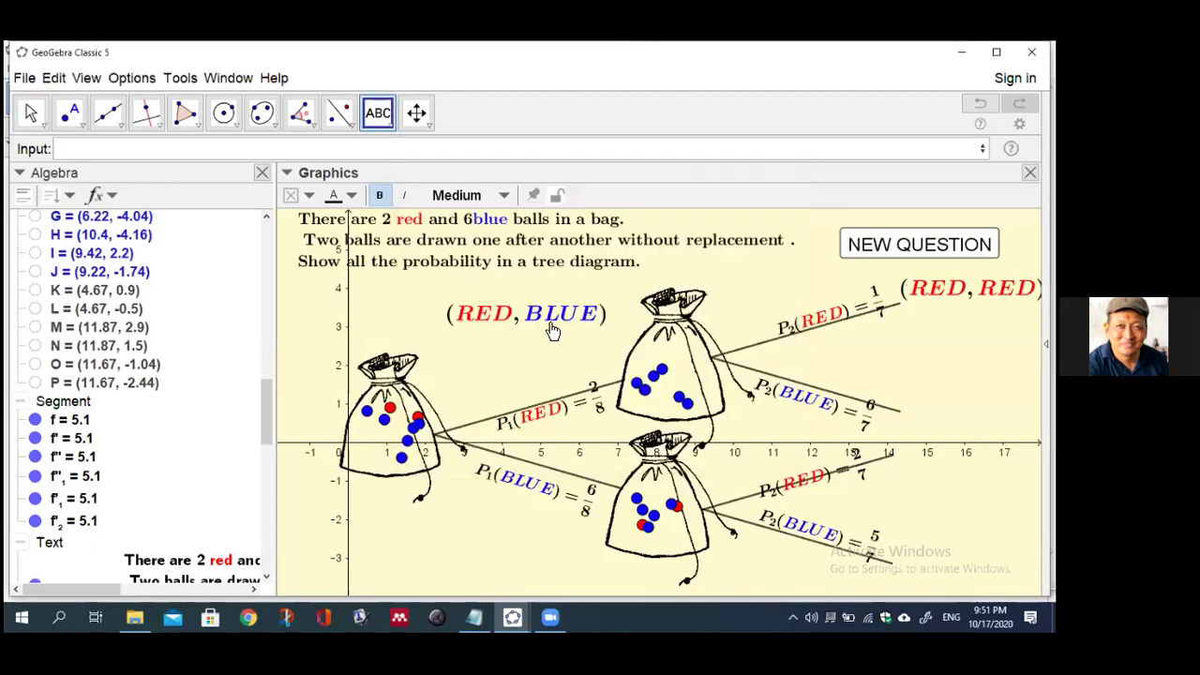
{"action": "left_click_drag", "start_coordinate": [630, 333], "coordinate": [1020, 422]}
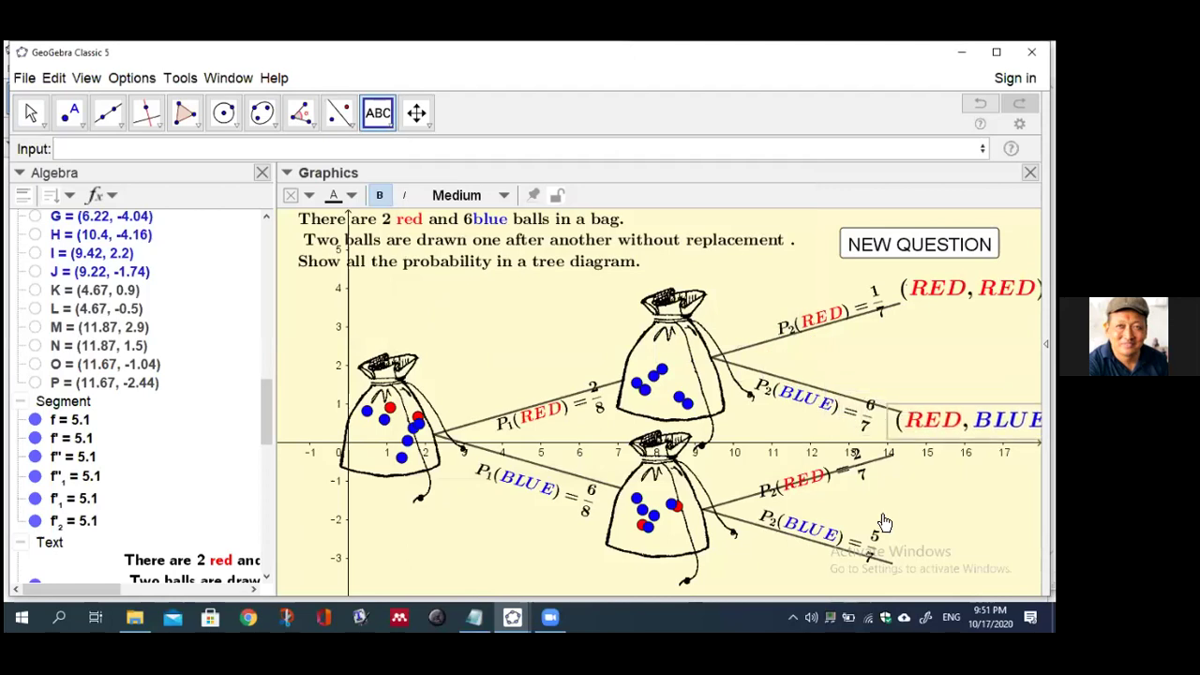
- Create a LaTeX text reading (\blue{BLUE},\red{RED}) in the empty area above the first bag's RED branch
{"action": "left_click", "coordinate": [430, 312]}
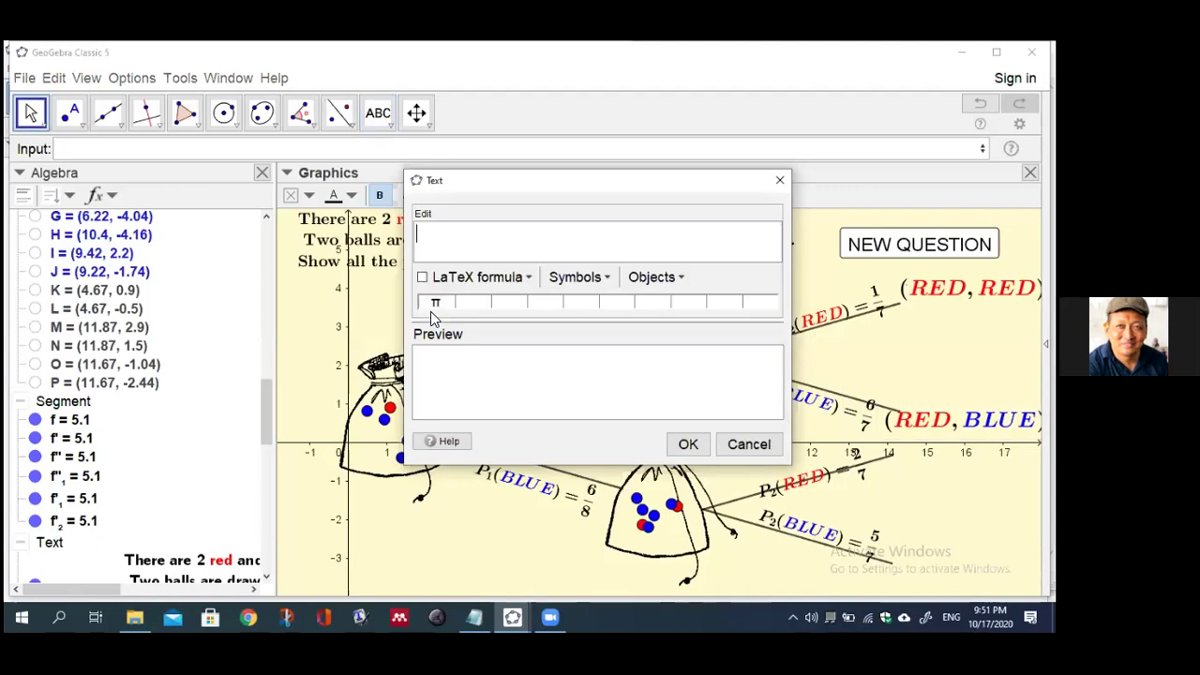
{"action": "type", "text": "(\\blu"}
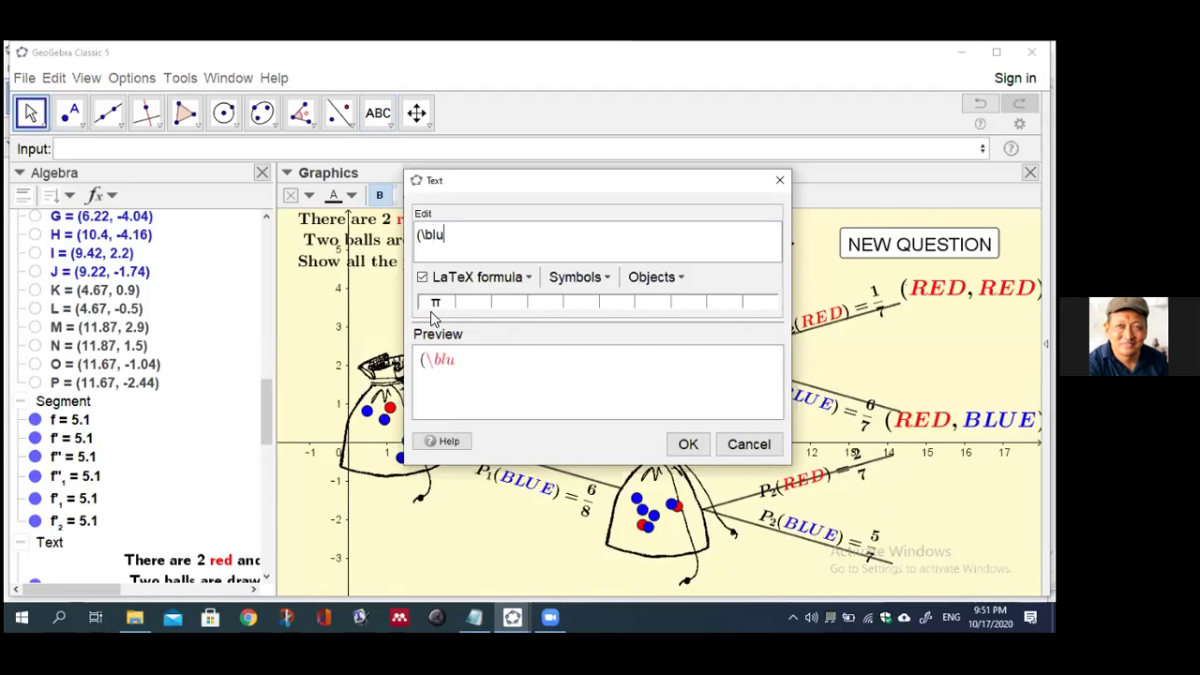
{"action": "type", "text": "e{"}
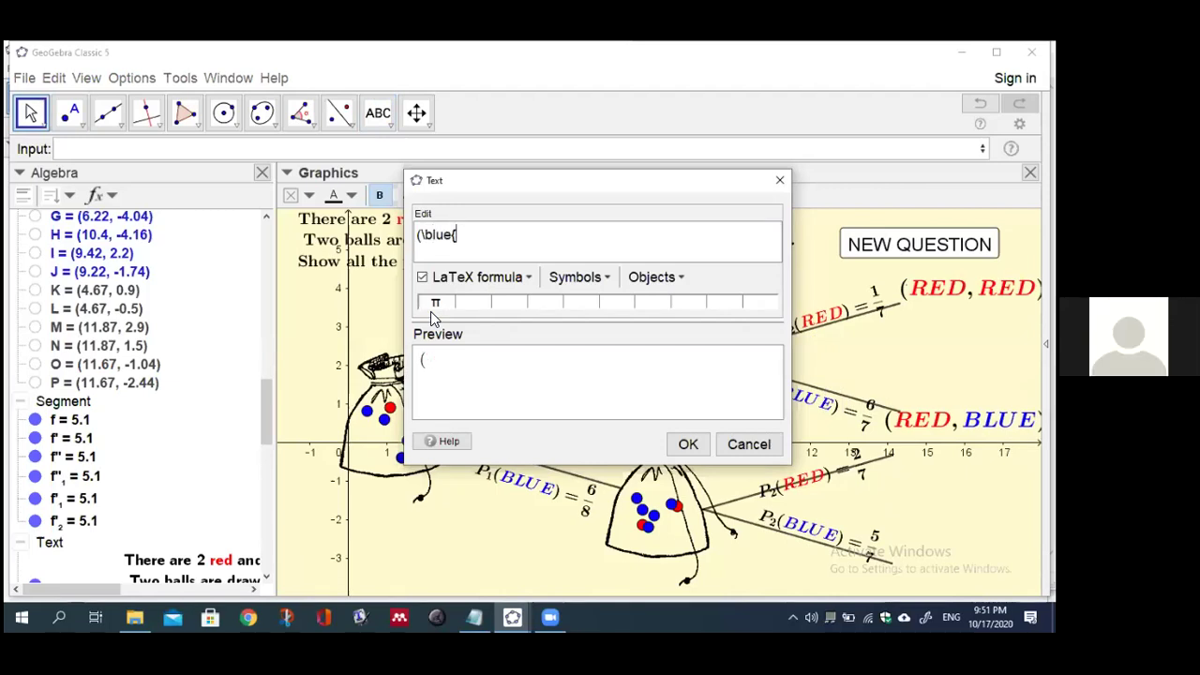
{"action": "type", "text": "BLUE"}
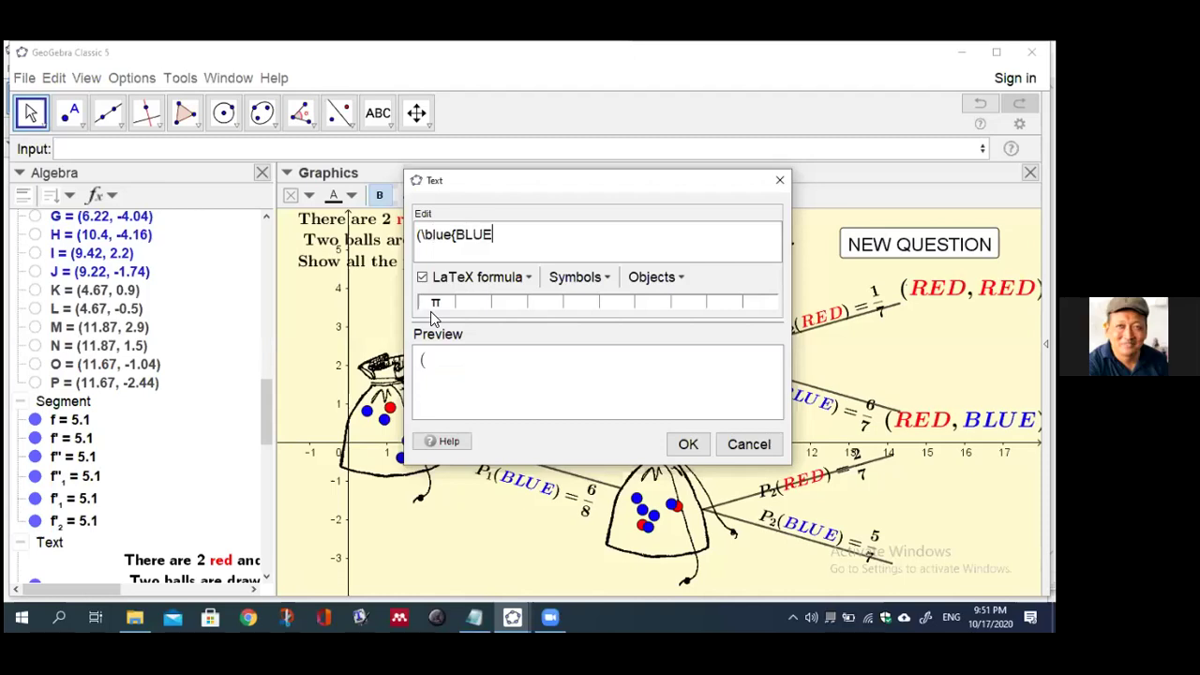
{"action": "type", "text": "},\\red"}
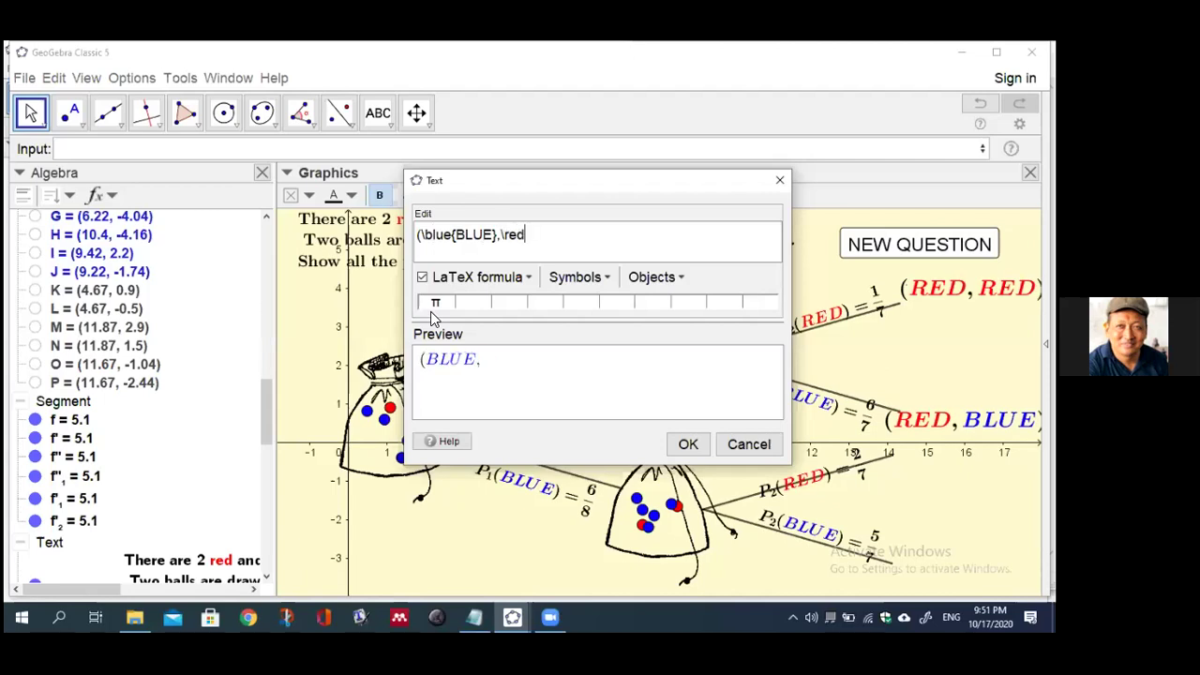
{"action": "type", "text": "{RED}"}
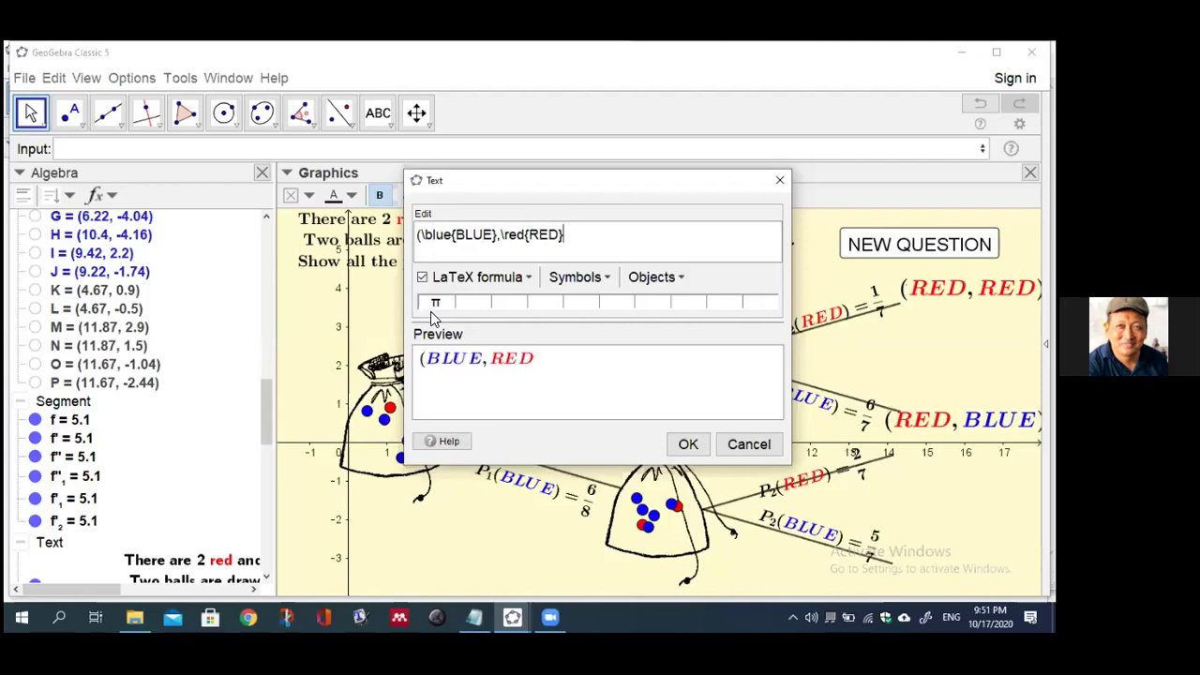
{"action": "type", "text": ")"}
{"action": "left_click", "coordinate": [688, 444]}
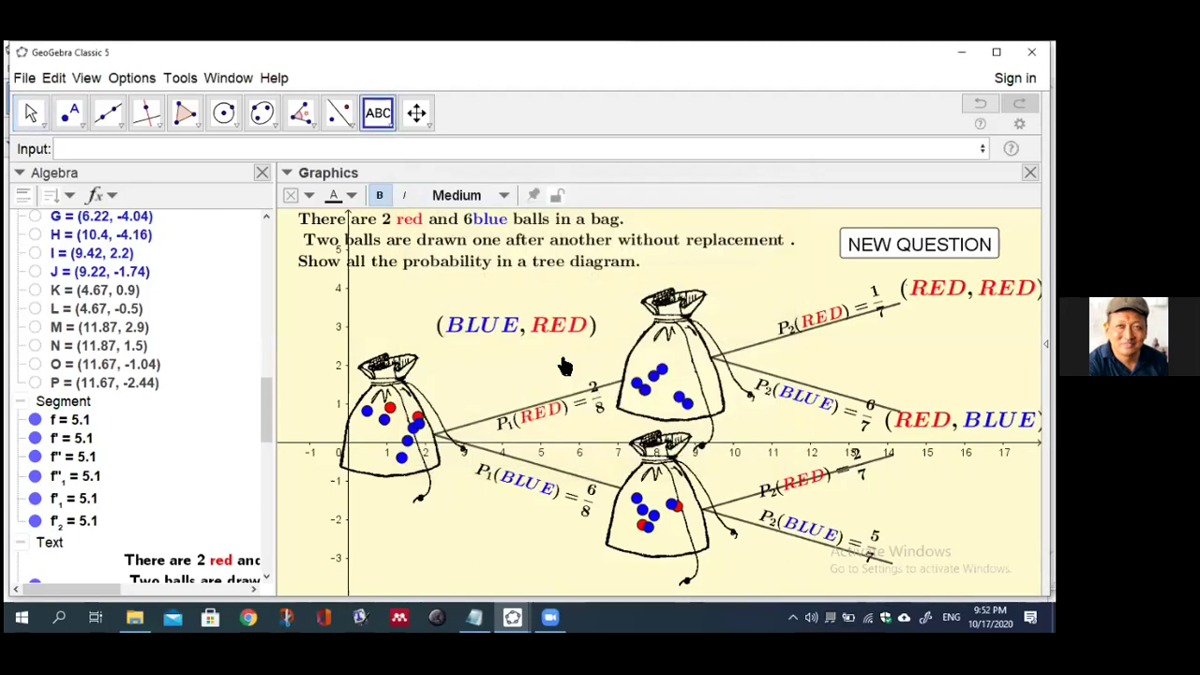
- Move the (BLUE, RED) text to the end of the lower bag's RED branch and add a LaTeX text (\blue{BLUE},\blue{BLUE}) at its BLUE branch's end
{"action": "left_click_drag", "start_coordinate": [571, 340], "coordinate": [990, 484]}
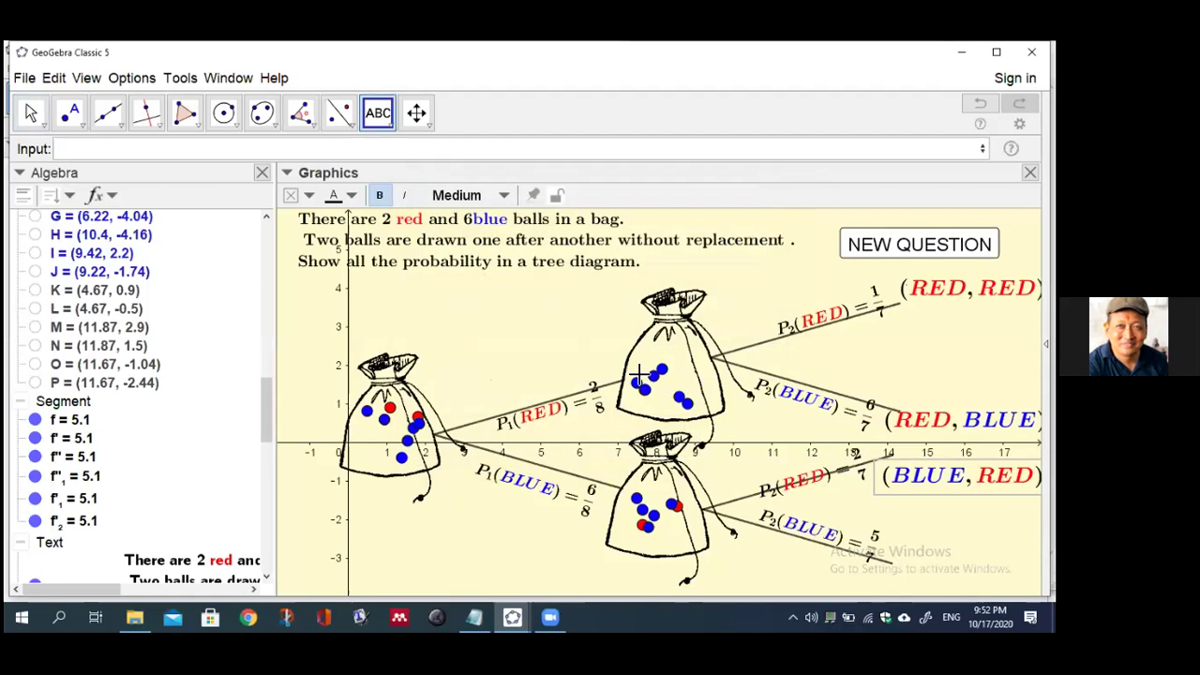
{"action": "left_click", "coordinate": [427, 318]}
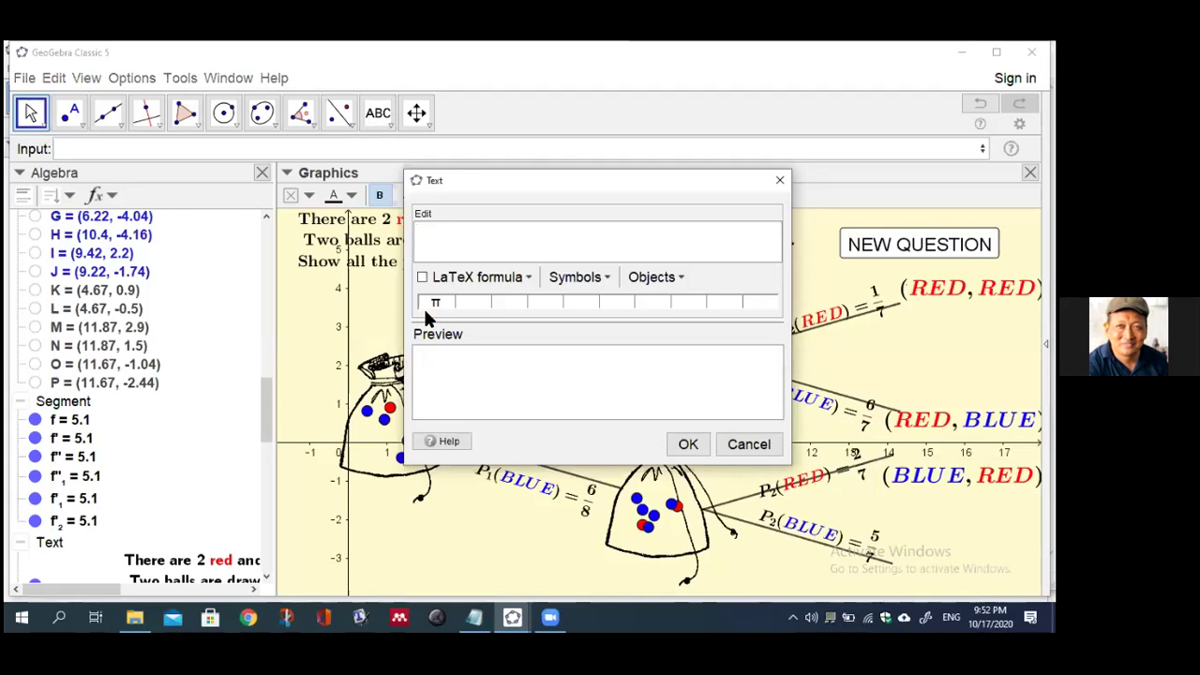
{"action": "type", "text": "(\blu"}
{"action": "type", "text": "e{"}
{"action": "type", "text": "BL"}
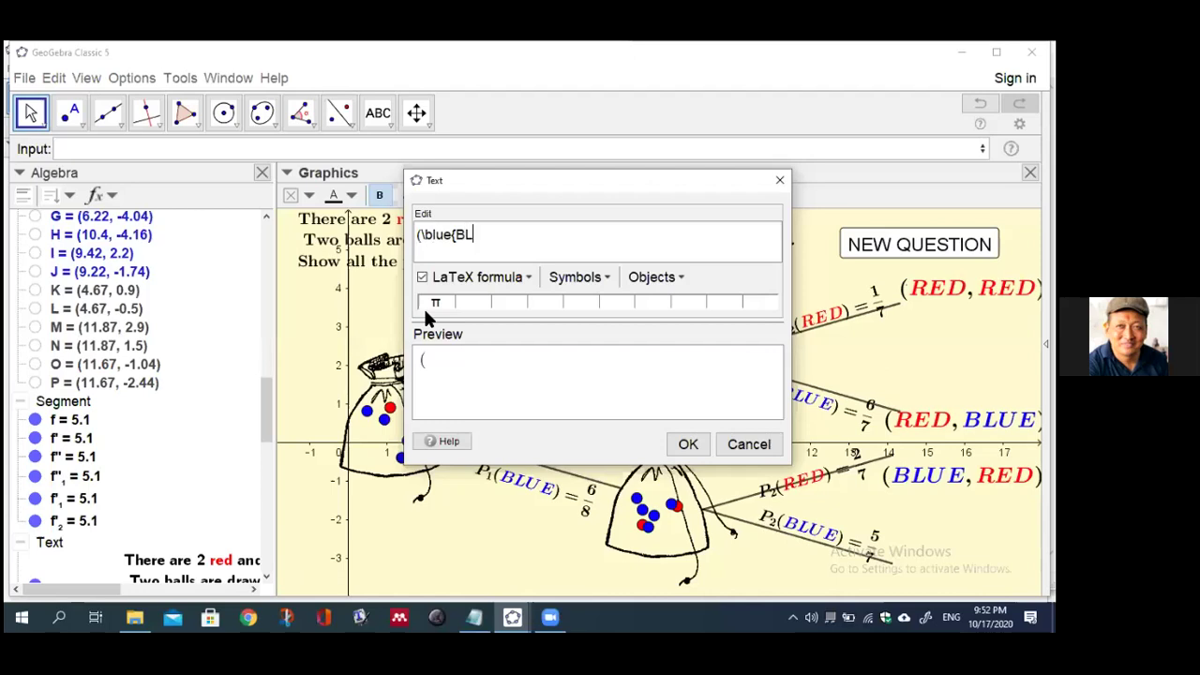
{"action": "type", "text": "UE},"}
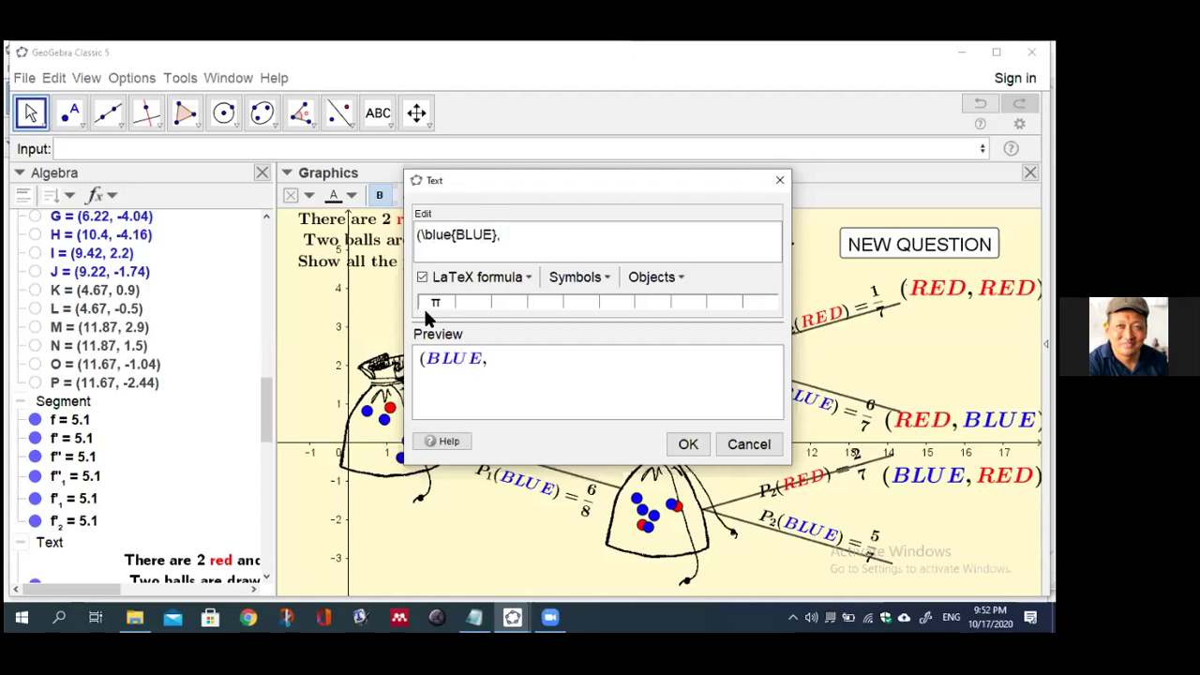
{"action": "type", "text": "\\blue"}
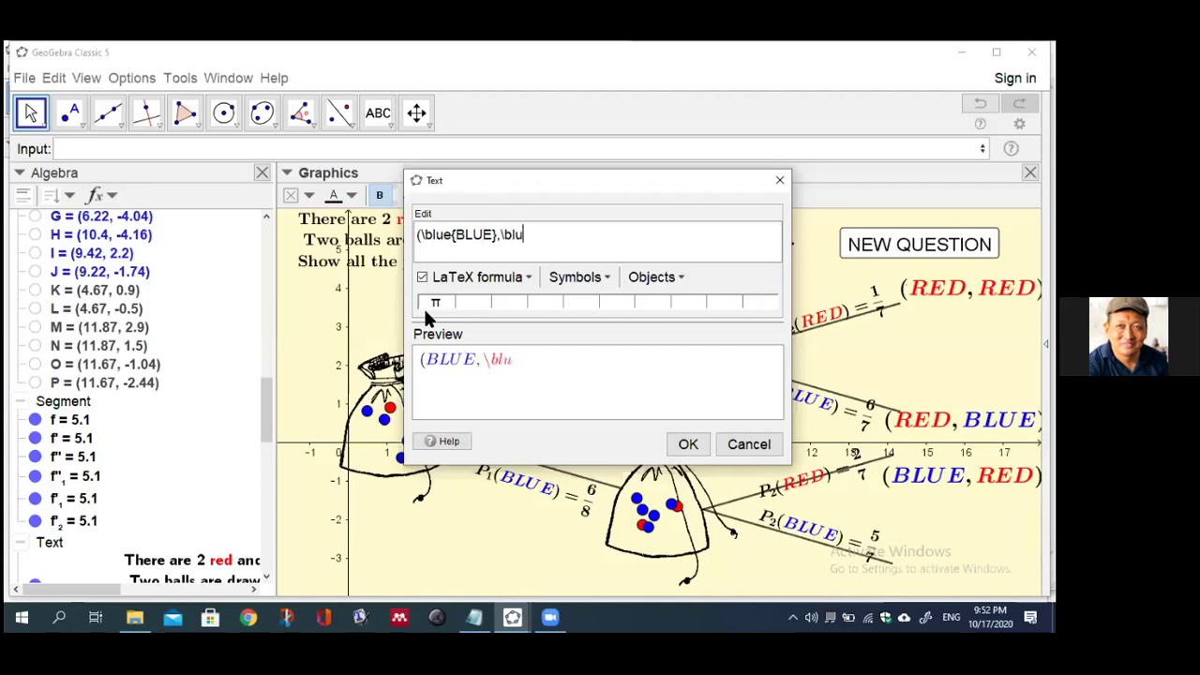
{"action": "type", "text": "{BLUE}"}
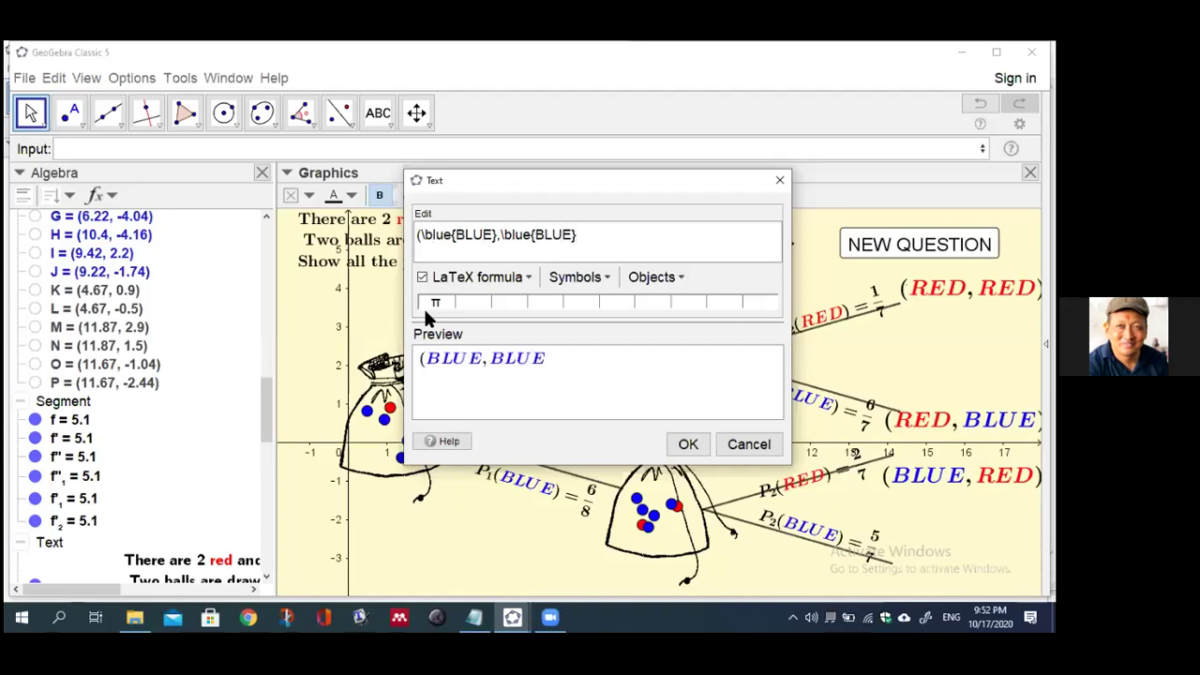
{"action": "type", "text": ")"}
{"action": "left_click", "coordinate": [690, 445]}
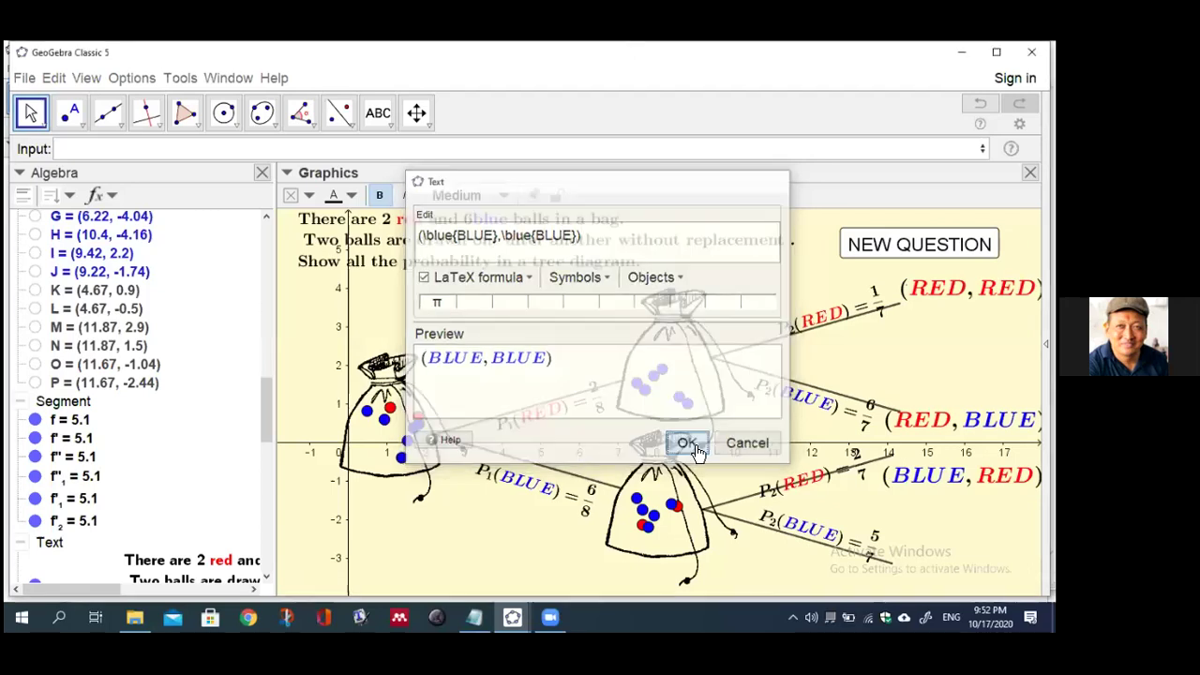
{"action": "left_click_drag", "start_coordinate": [533, 340], "coordinate": [601, 371]}
{"action": "left_click_drag", "start_coordinate": [740, 410], "coordinate": [987, 575]}
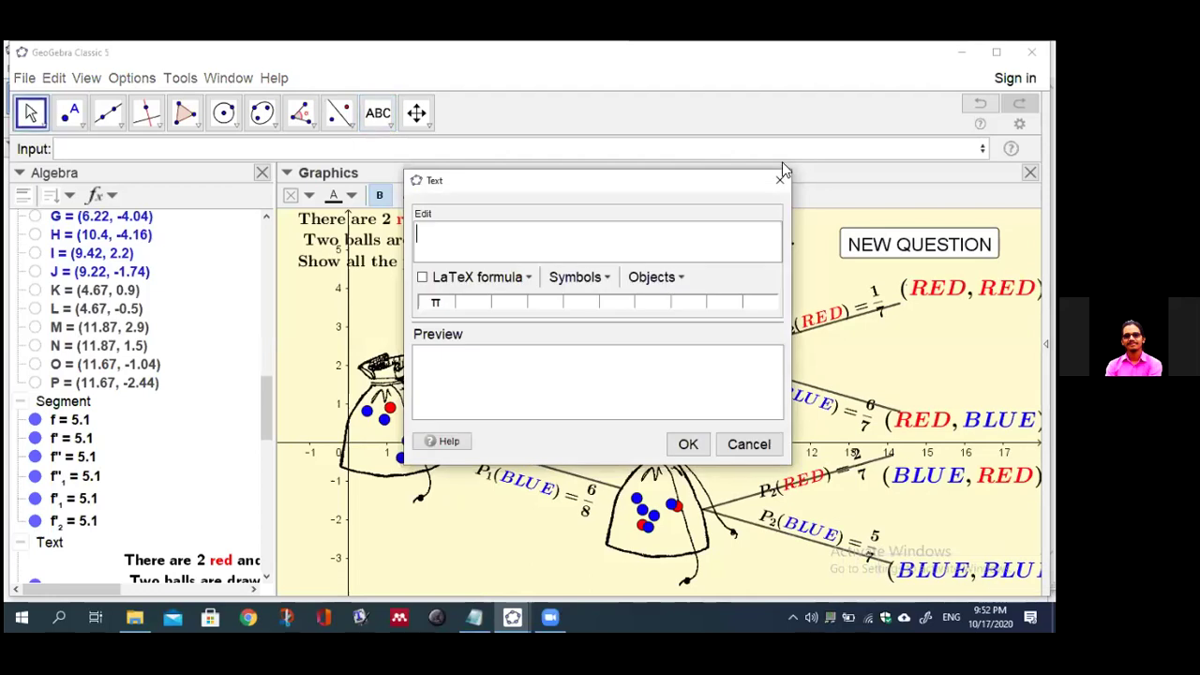
{"action": "left_click", "coordinate": [779, 181]}
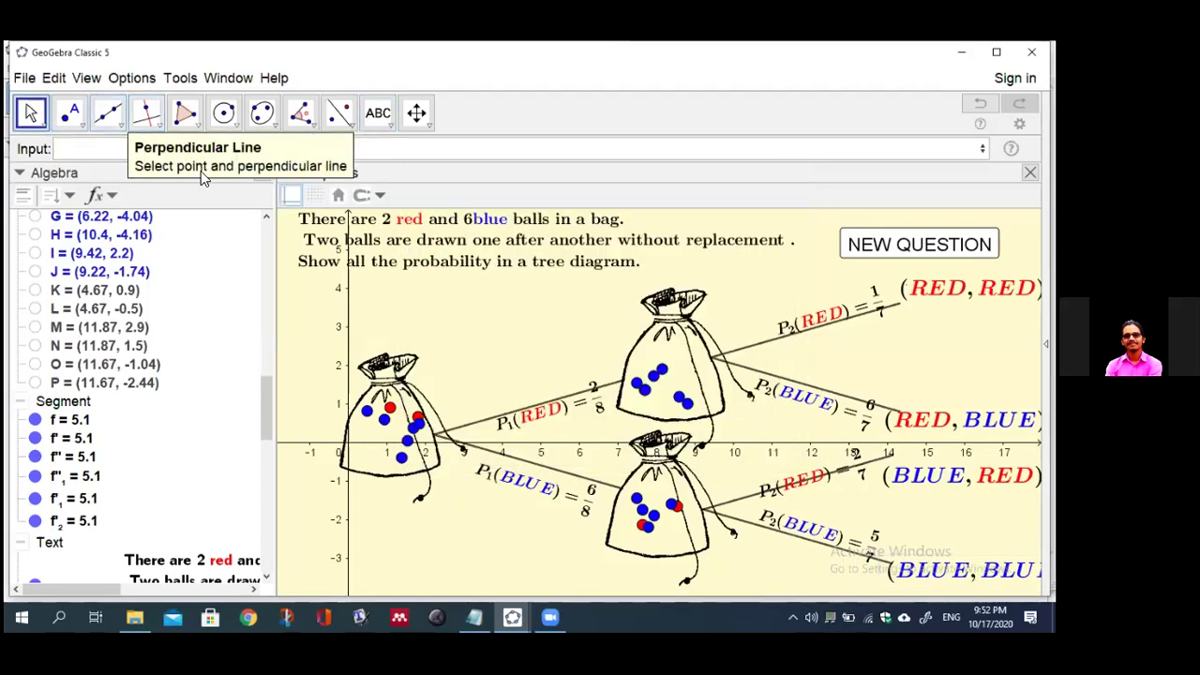
- Close the Algebra view and hide the coordinate axes behind the tree diagram
{"action": "left_click", "coordinate": [896, 291]}
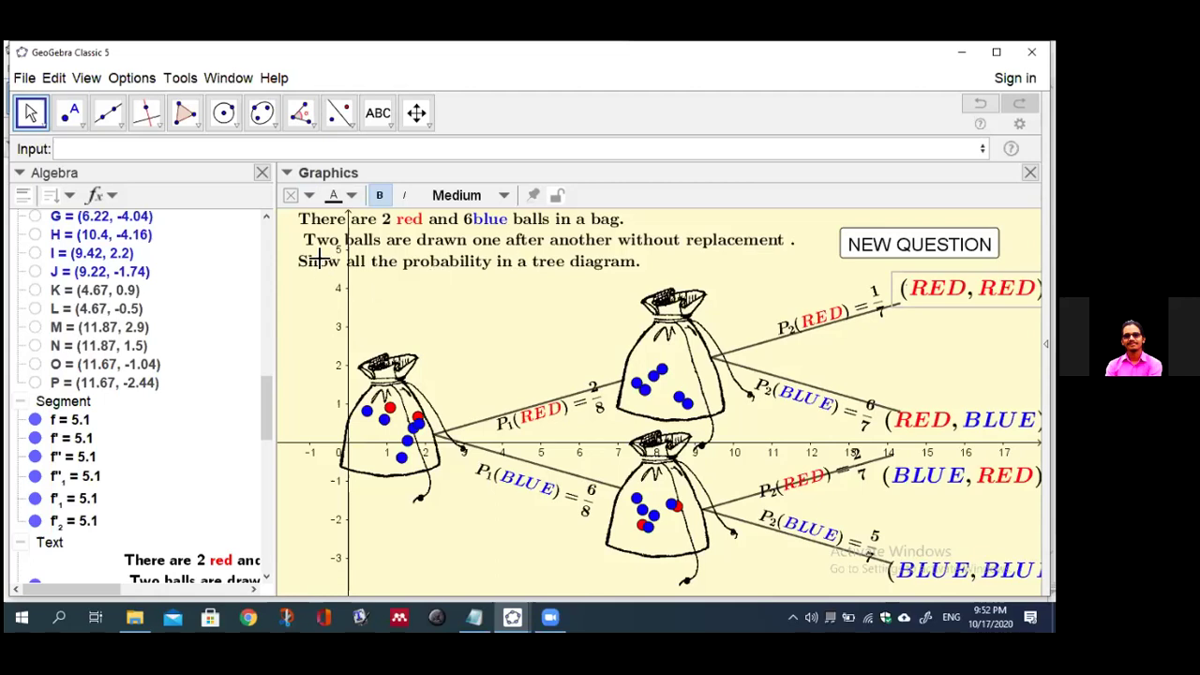
{"action": "left_click", "coordinate": [262, 174]}
{"action": "left_click", "coordinate": [647, 357]}
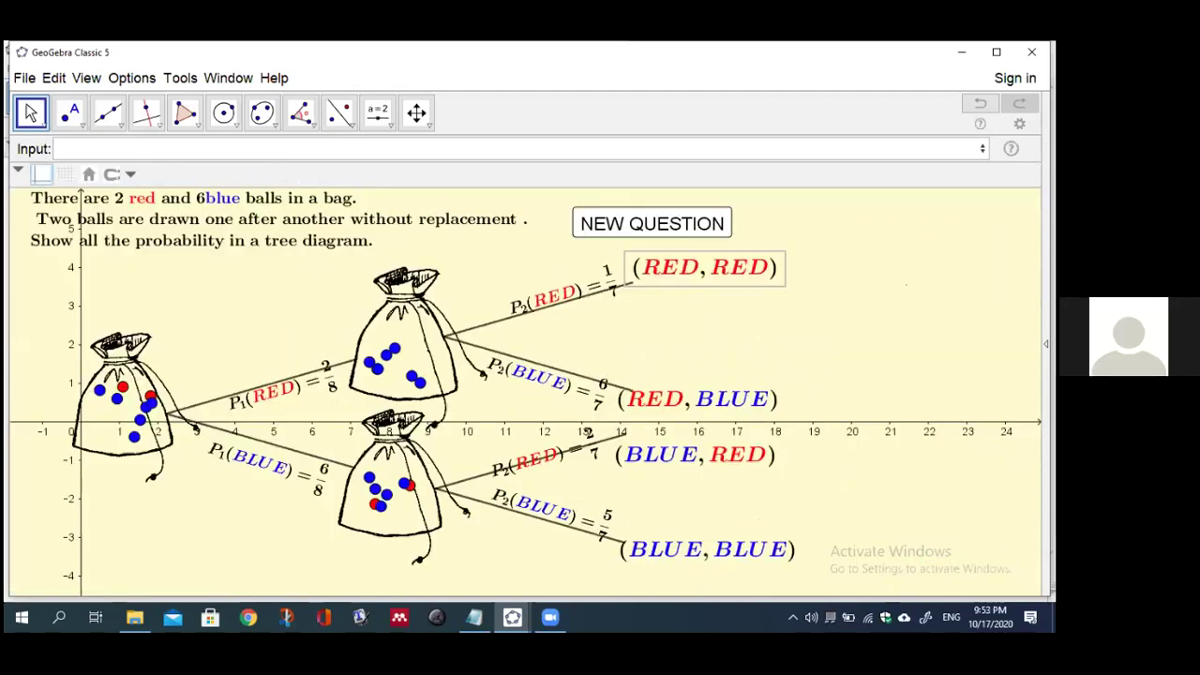
{"action": "left_click", "coordinate": [41, 176]}
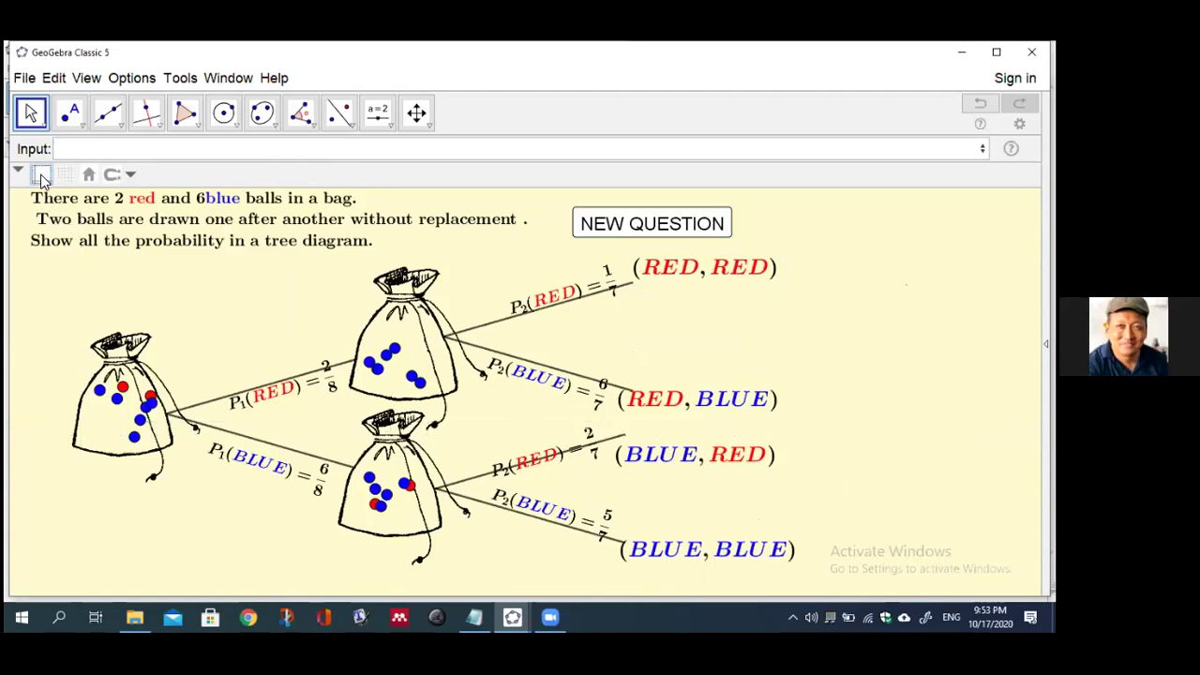
- Reposition the four outcome texts so each sits level with the end of its branch and they line up in one column
{"action": "left_click", "coordinate": [712, 398]}
{"action": "left_click_drag", "start_coordinate": [712, 398], "coordinate": [732, 393]}
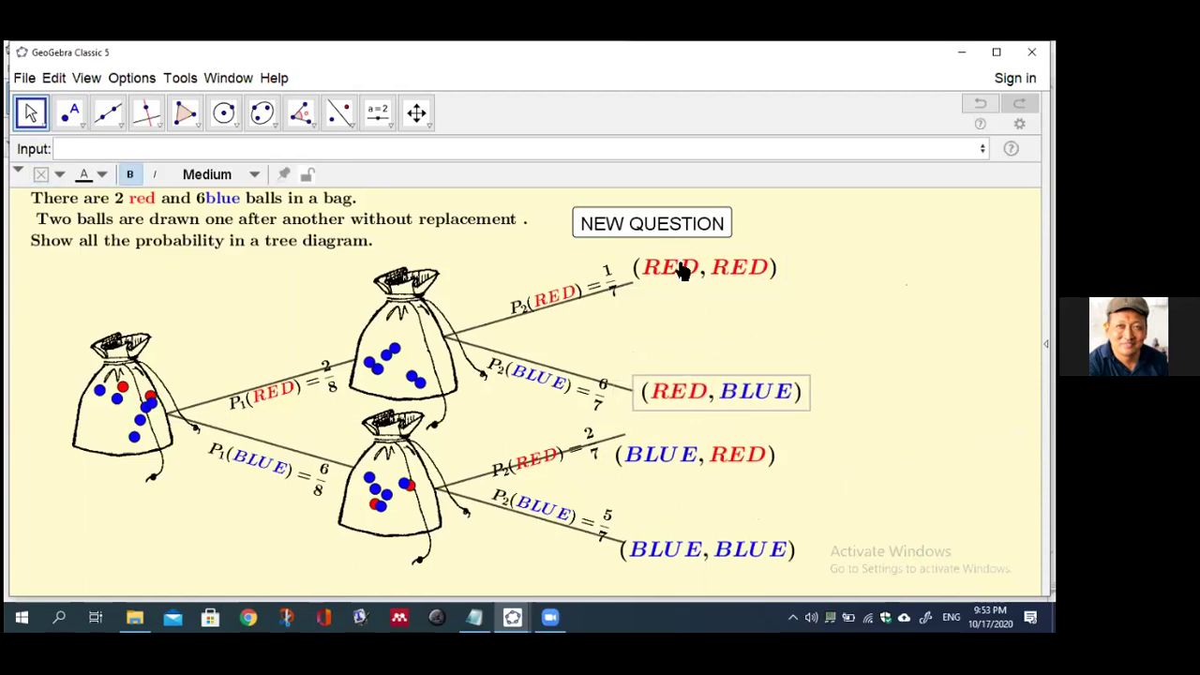
{"action": "left_click_drag", "start_coordinate": [682, 271], "coordinate": [692, 280]}
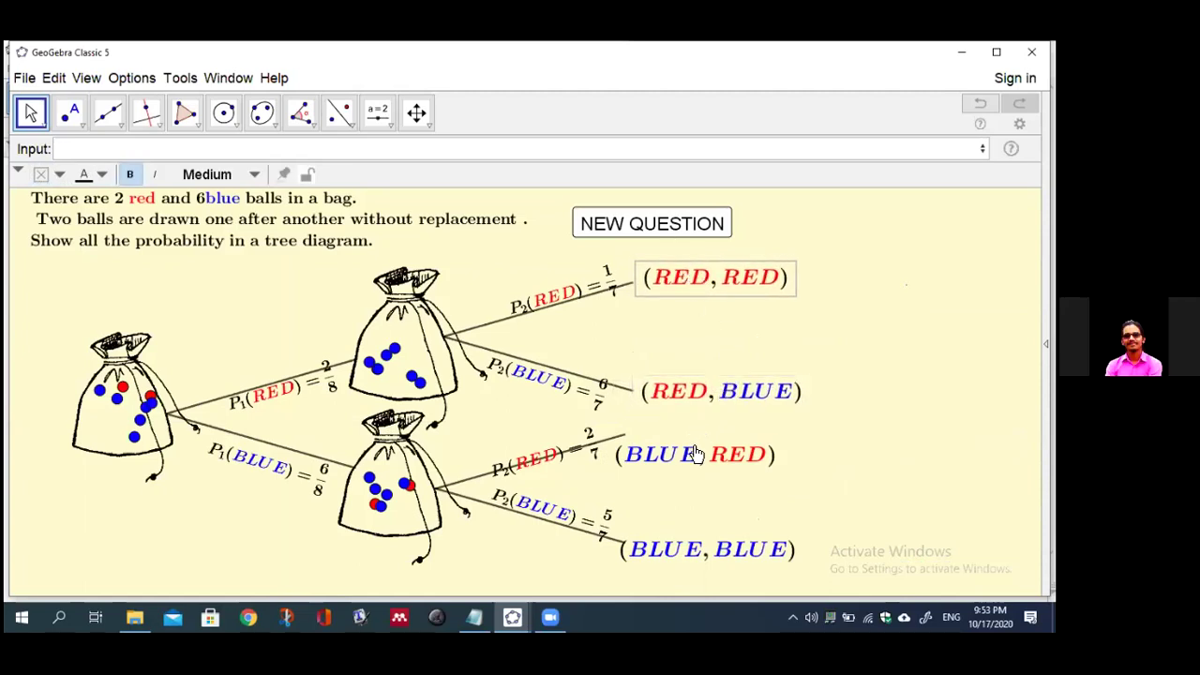
{"action": "left_click_drag", "start_coordinate": [695, 454], "coordinate": [713, 435]}
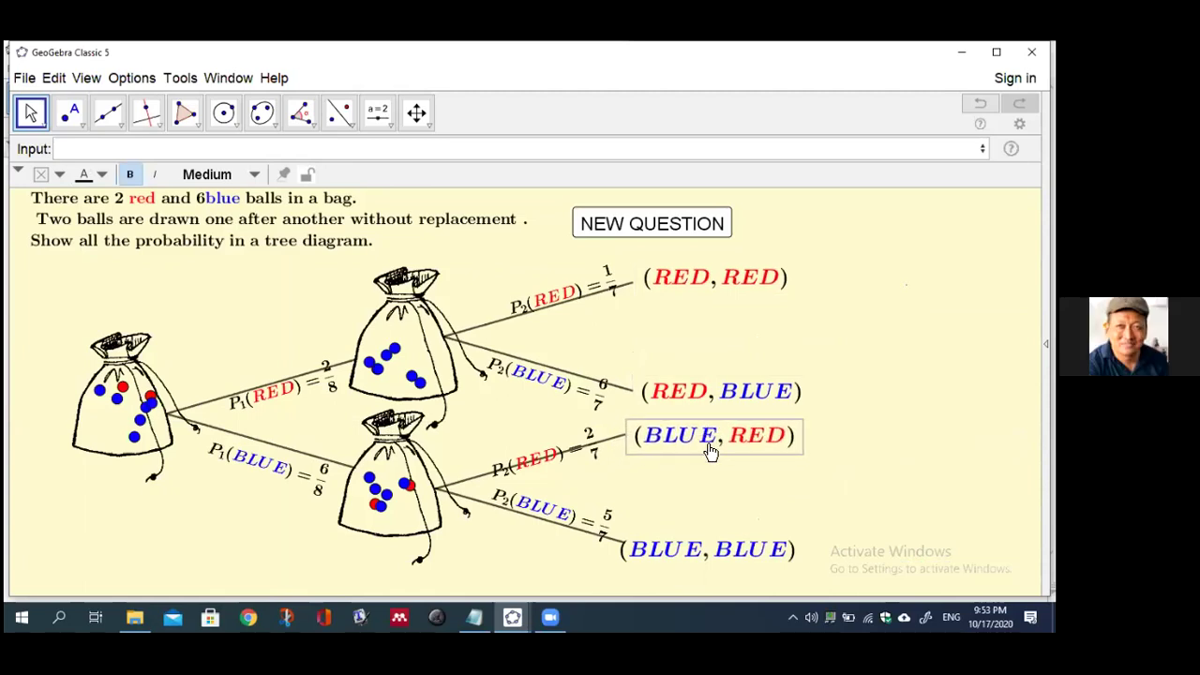
{"action": "left_click_drag", "start_coordinate": [690, 553], "coordinate": [705, 551]}
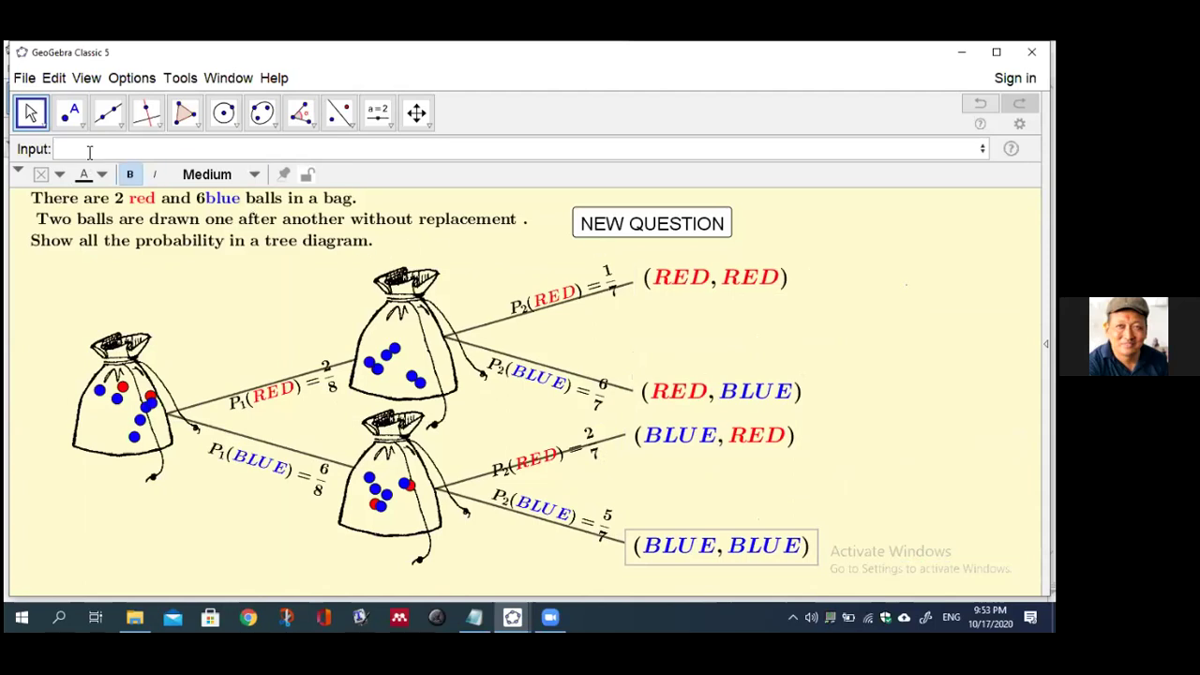
- Reopen the Algebra view and show the hidden line g: y = 0.2 and the angle α in the diagram
{"action": "left_click", "coordinate": [88, 80]}
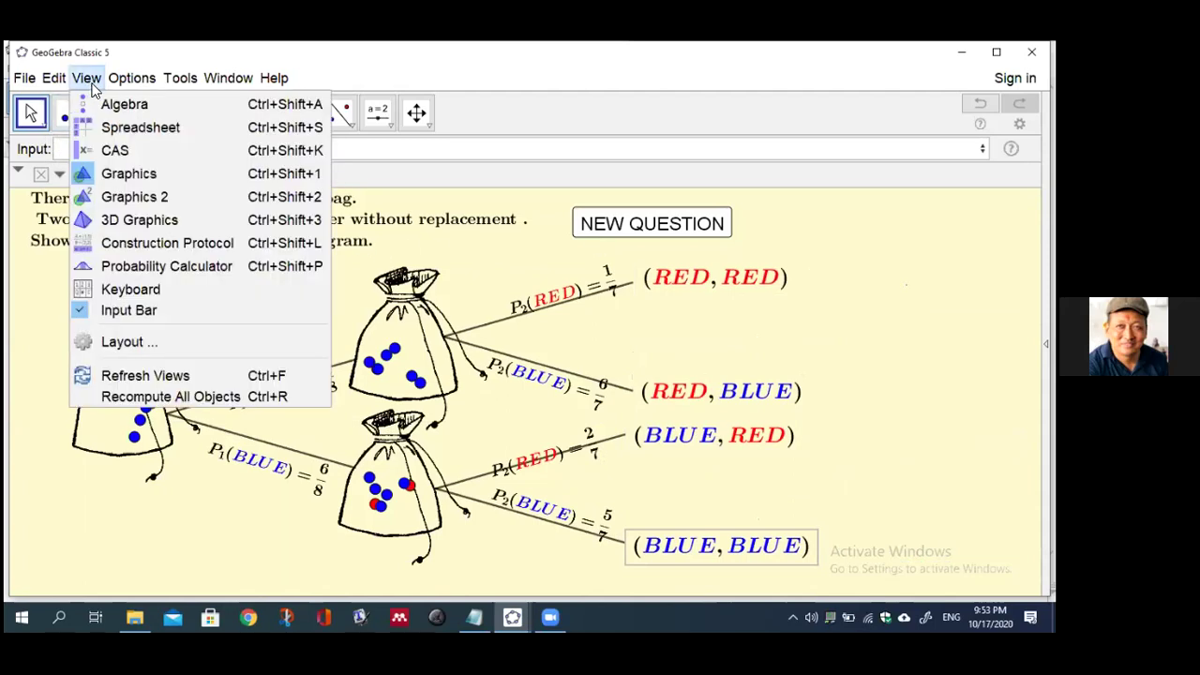
{"action": "left_click", "coordinate": [124, 105]}
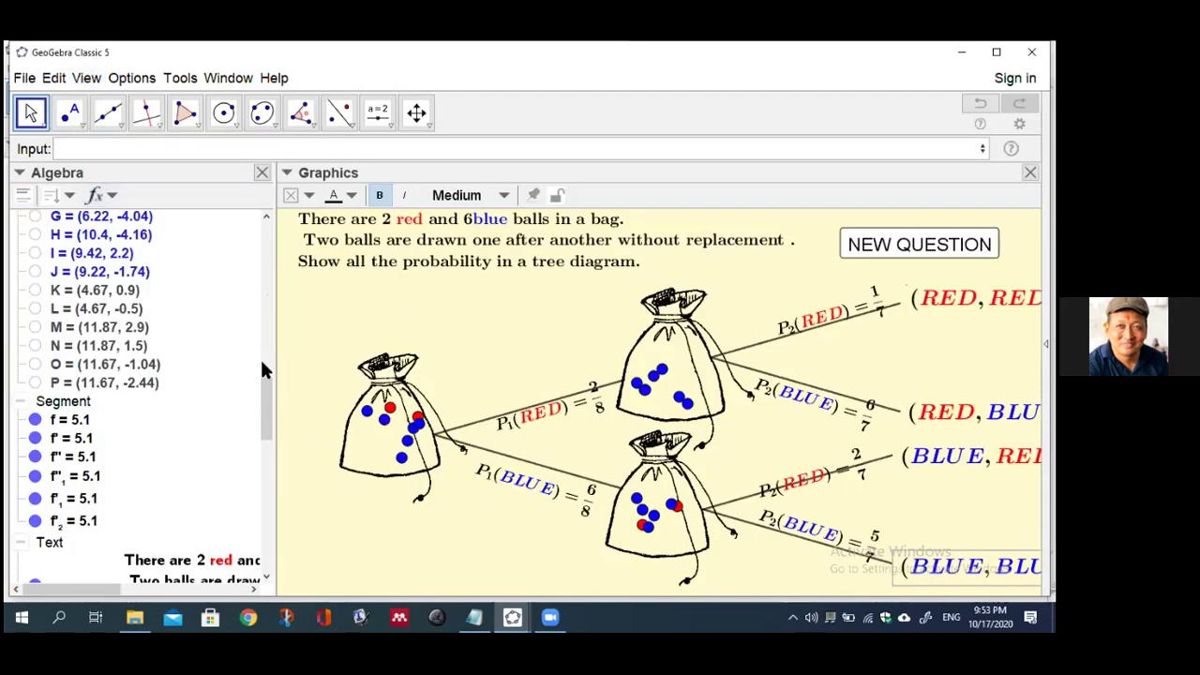
{"action": "left_click_drag", "start_coordinate": [265, 386], "coordinate": [278, 235]}
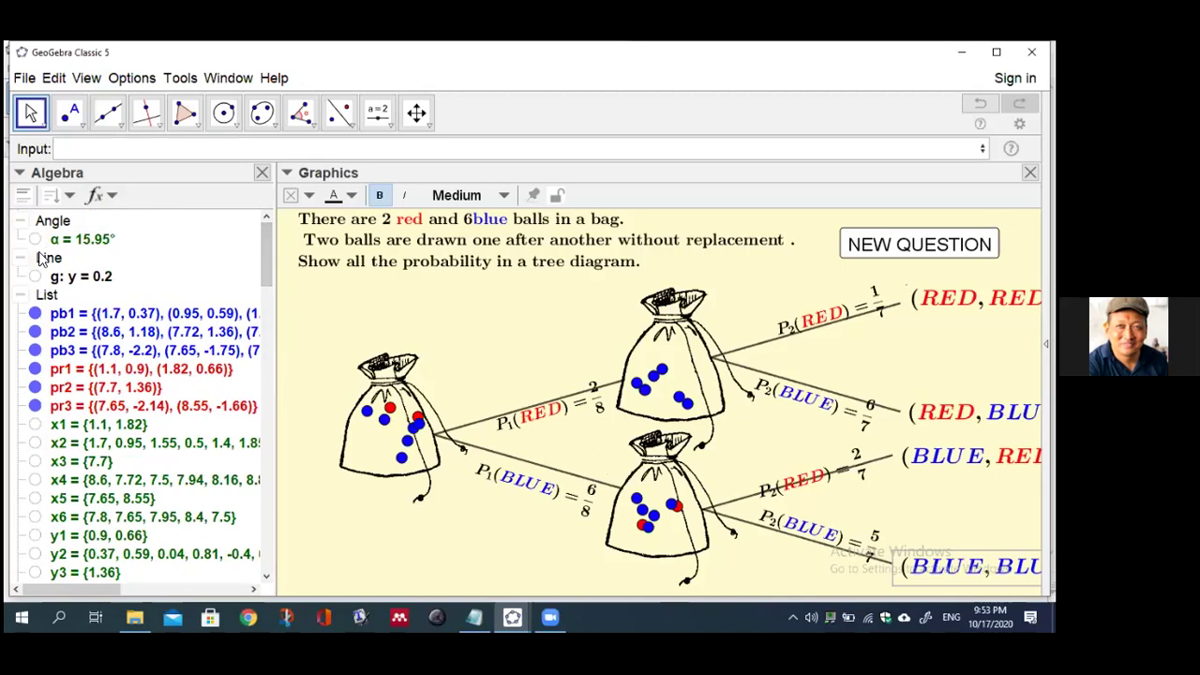
{"action": "left_click", "coordinate": [38, 281]}
{"action": "left_click", "coordinate": [35, 277]}
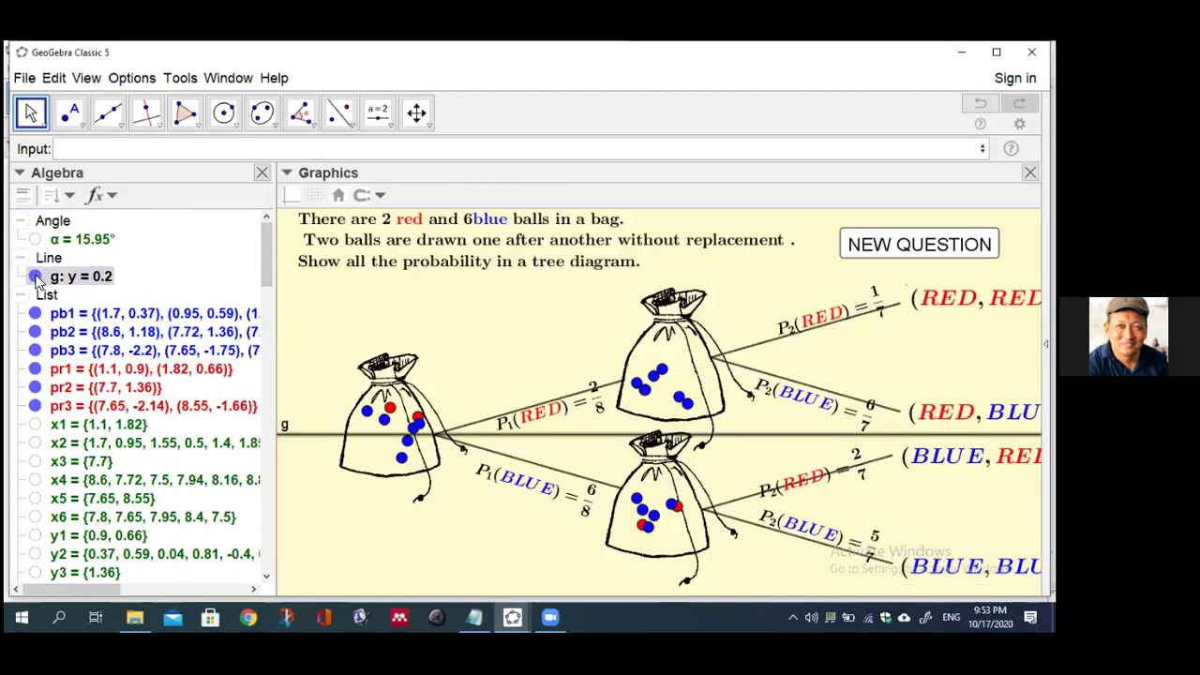
{"action": "left_click", "coordinate": [35, 240]}
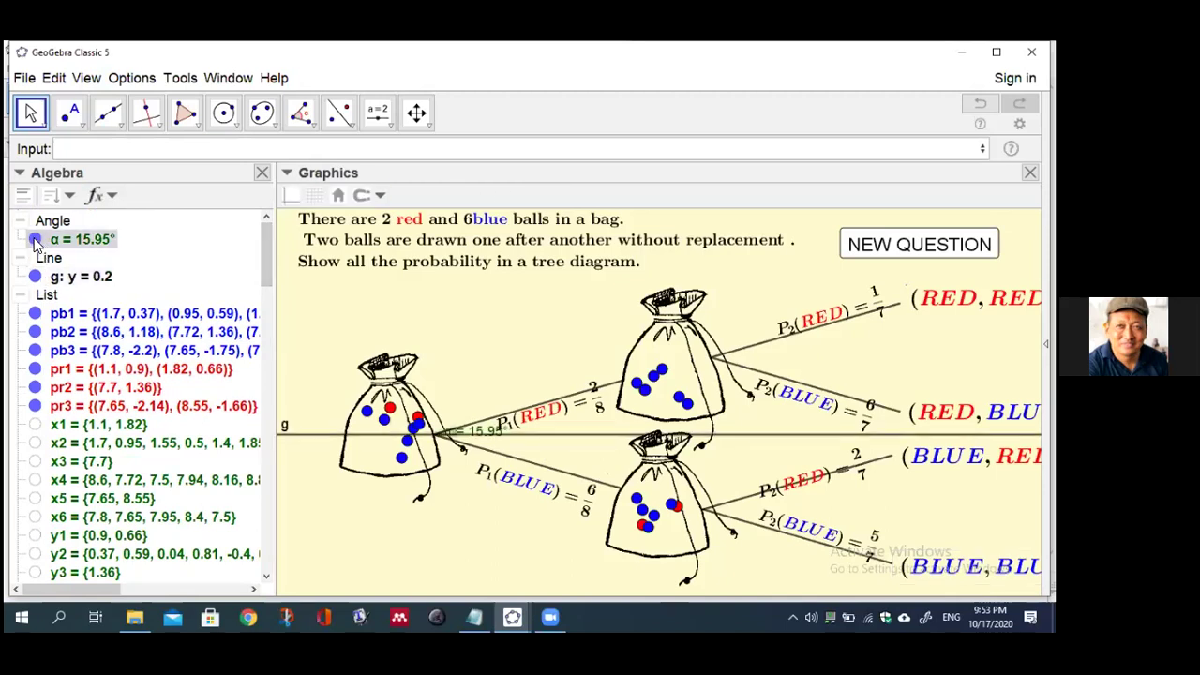